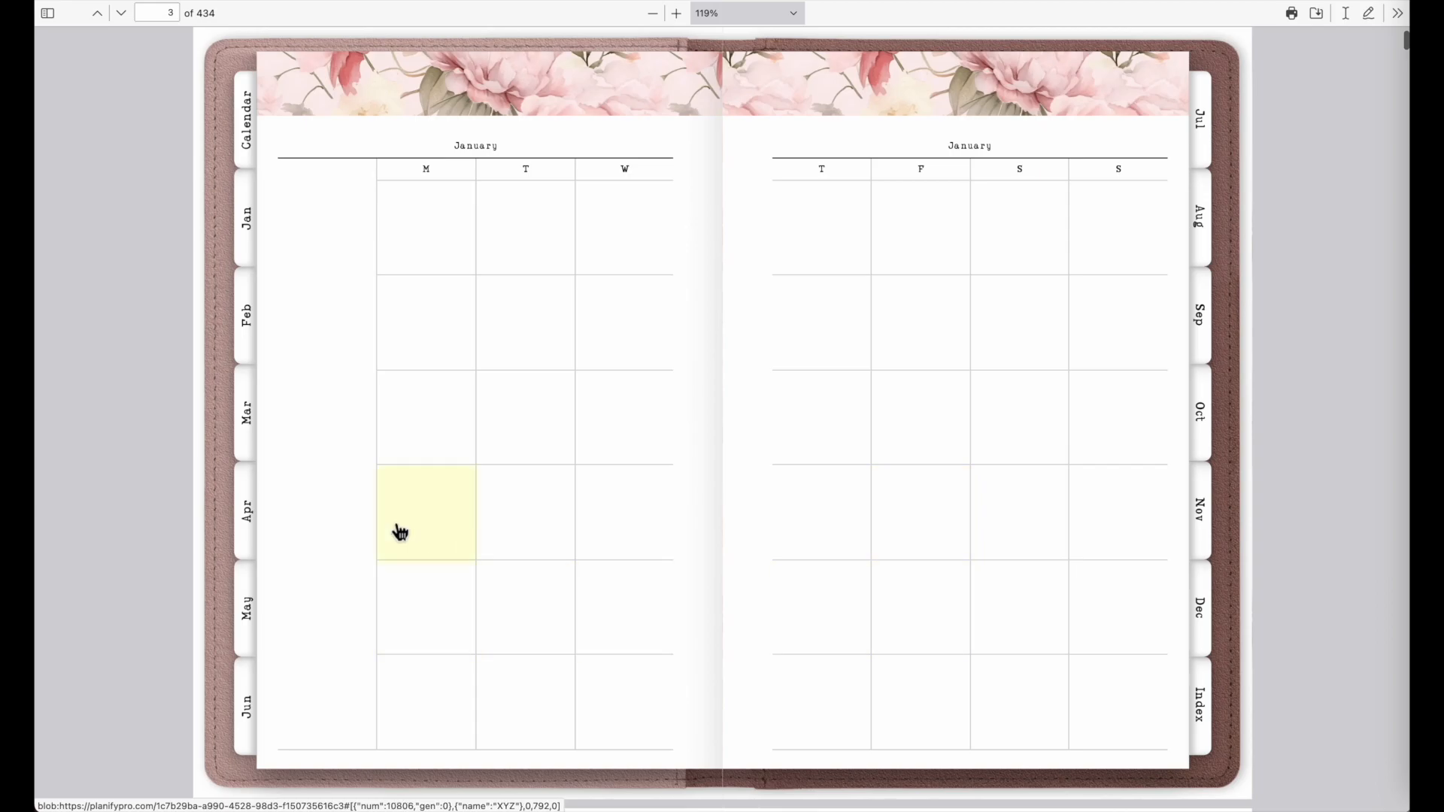
Follow the finished planner's hyperlinks between the January calendar, weekly spread and daily pages to examine how they are linked.
click(448, 365)
click(525, 102)
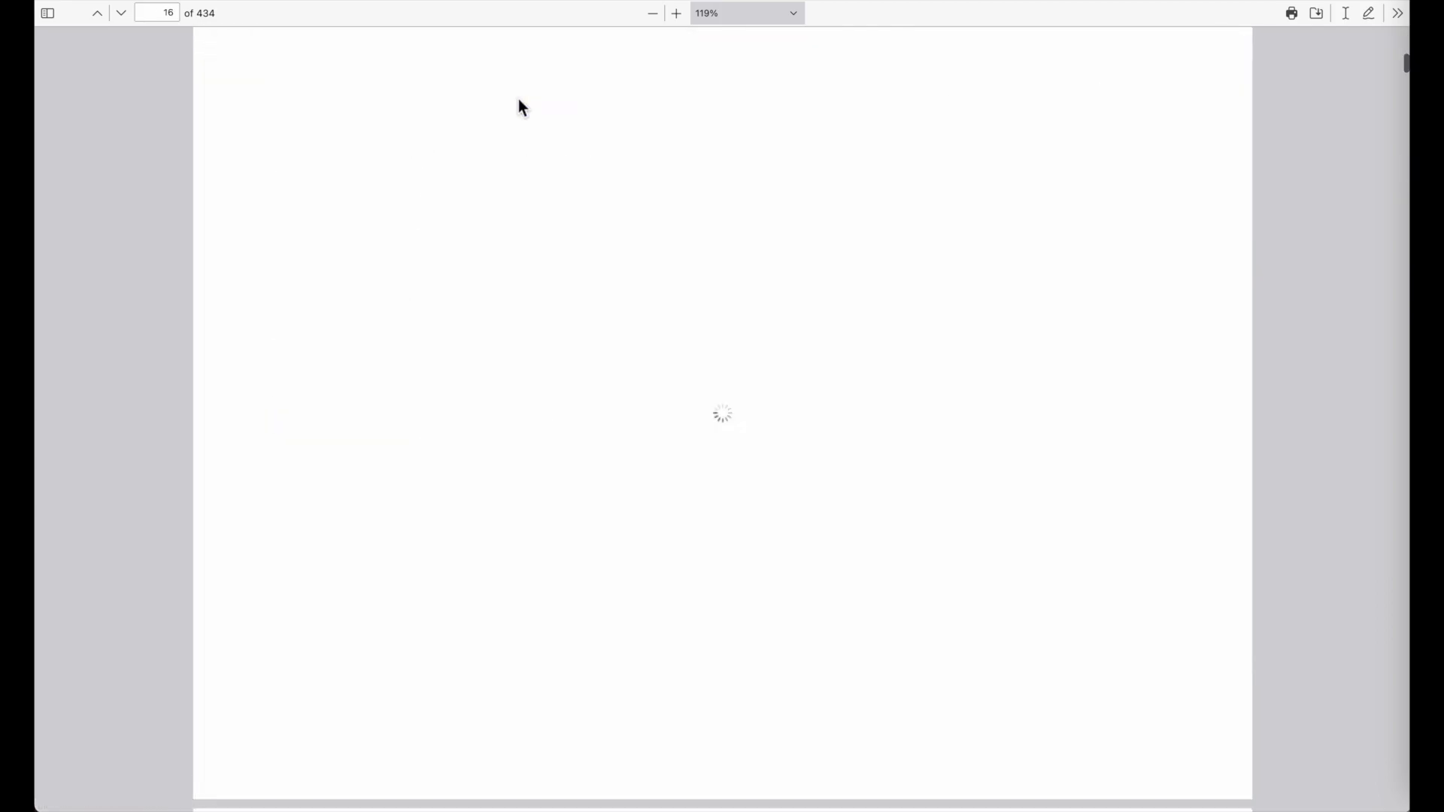
click(939, 332)
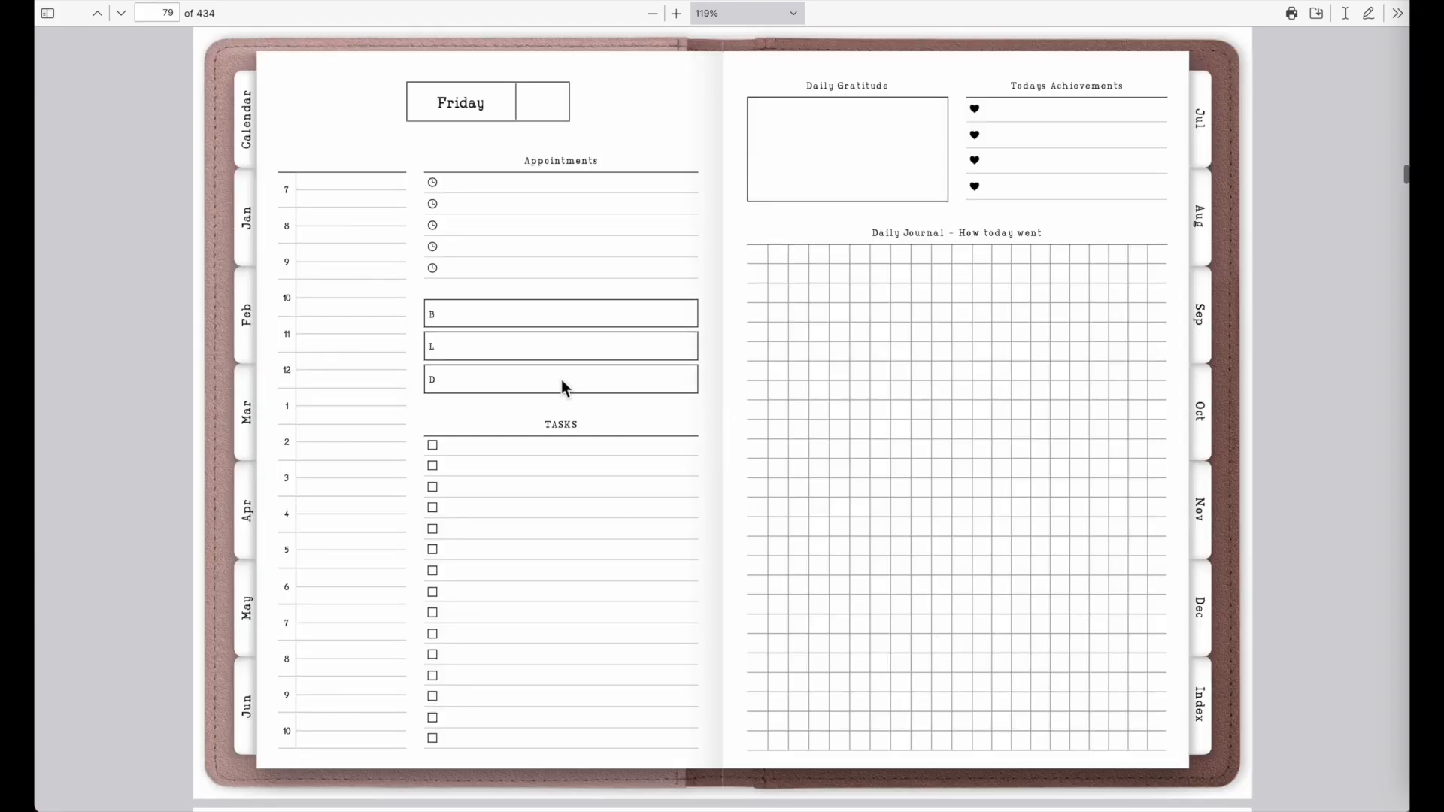
click(254, 157)
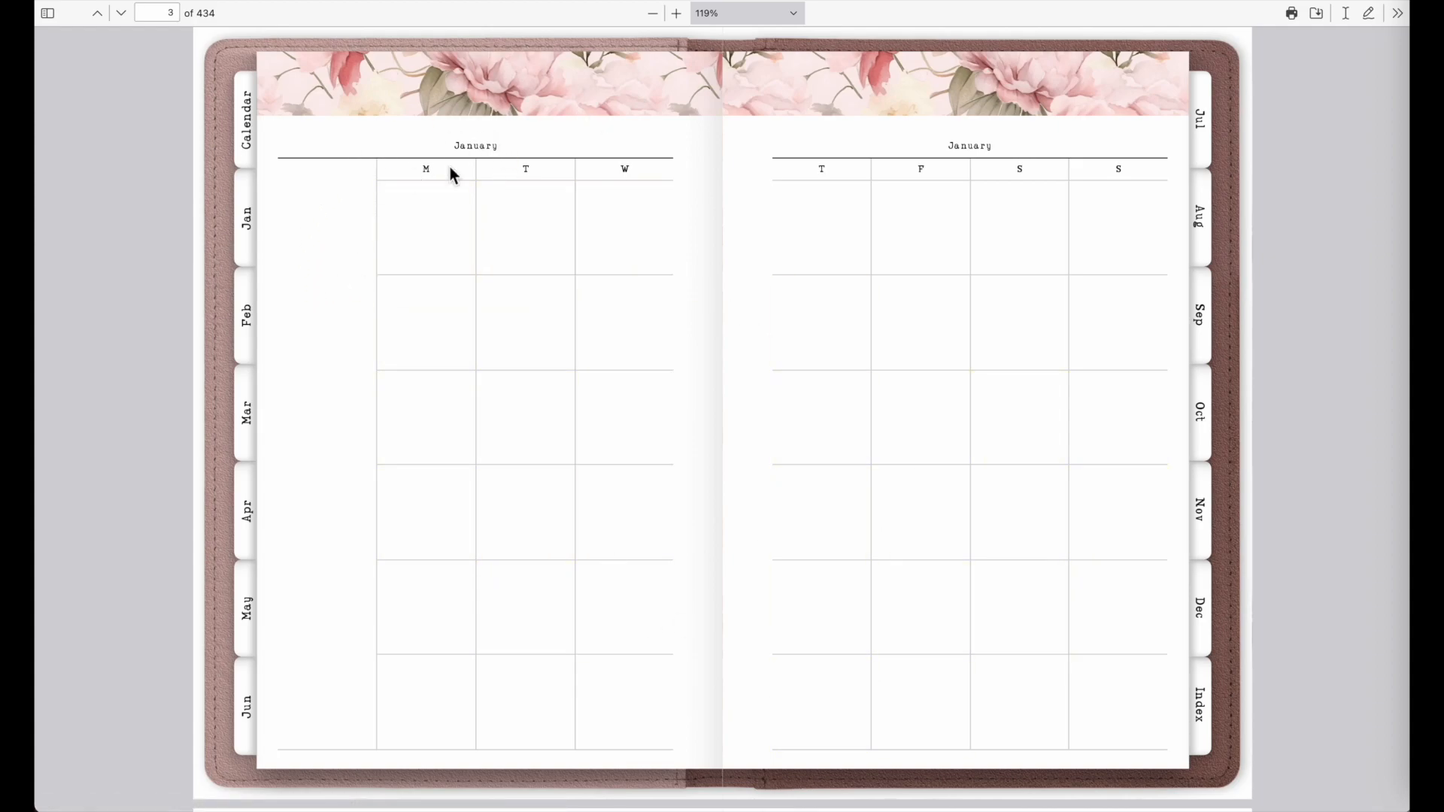
click(428, 220)
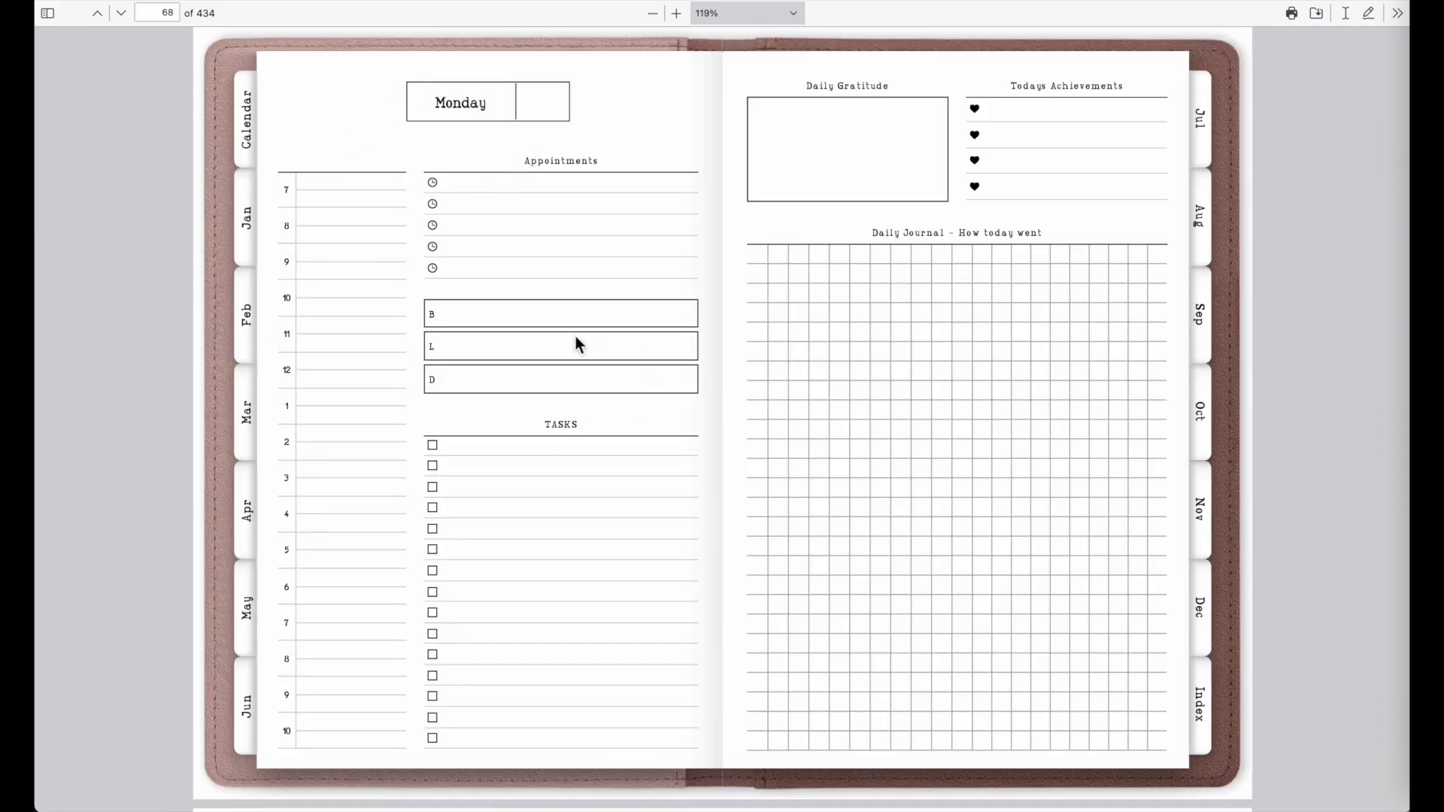
click(482, 118)
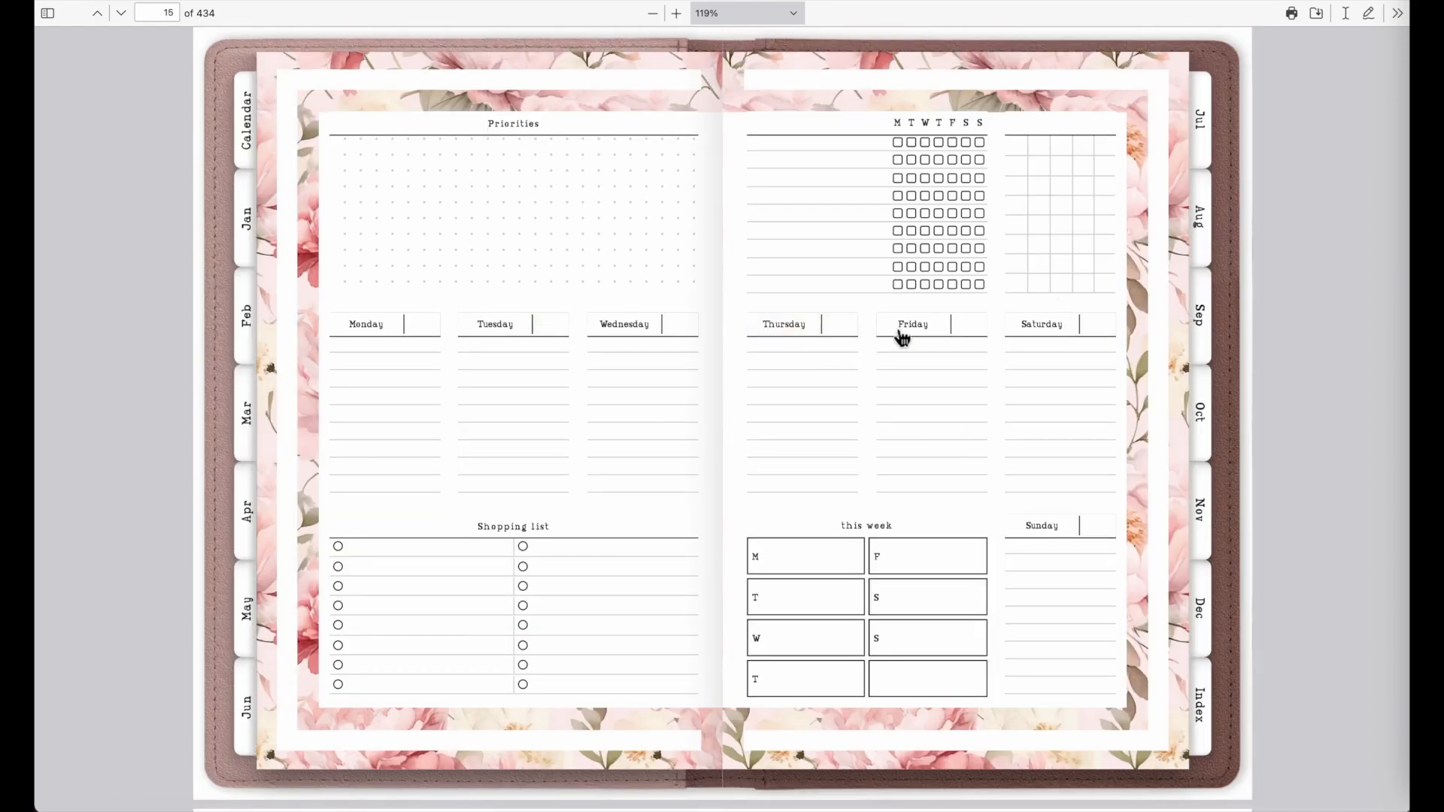
click(1098, 336)
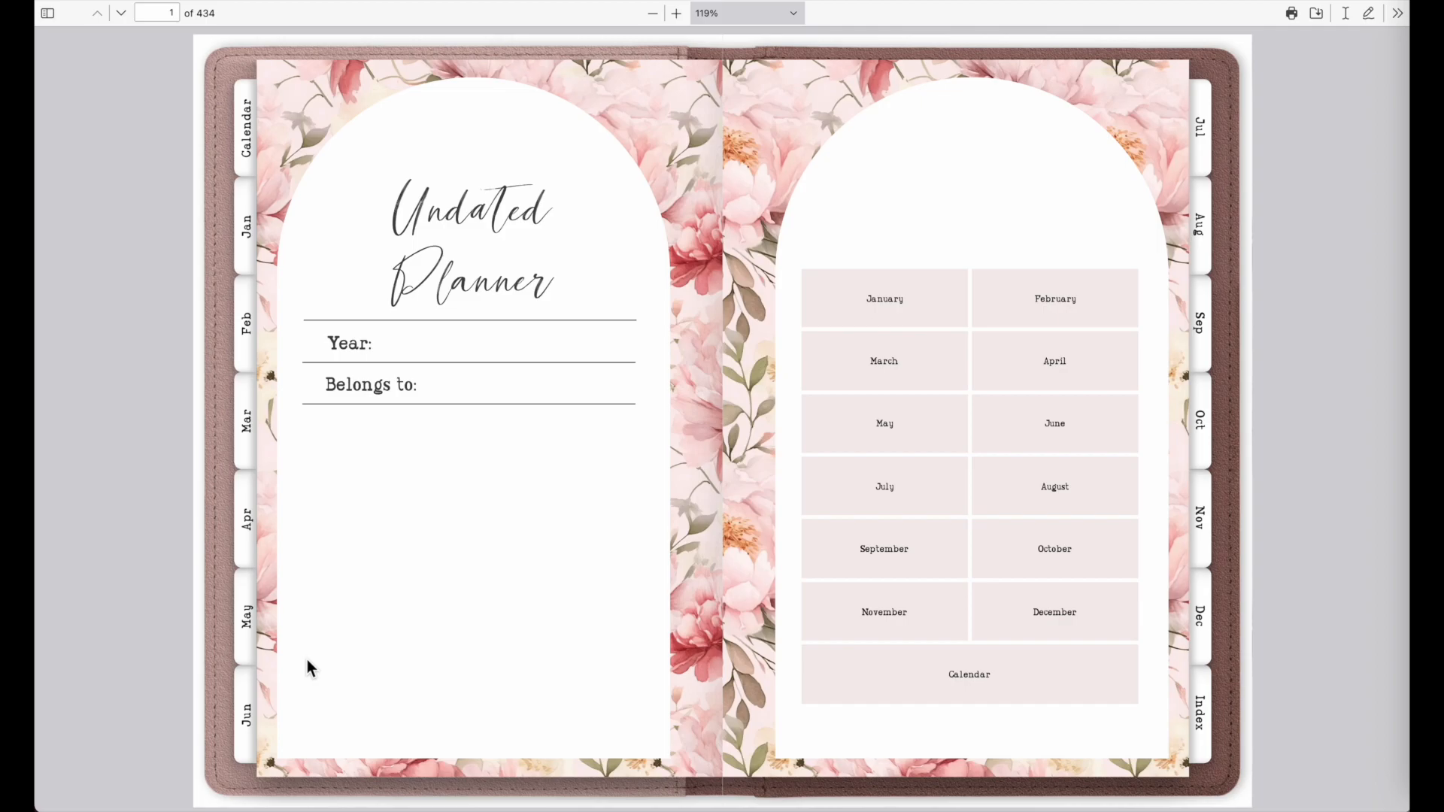
Go from the planner's cover to the January calendar and test the links to a Monday daily page and back.
scroll(309, 666, down, 20)
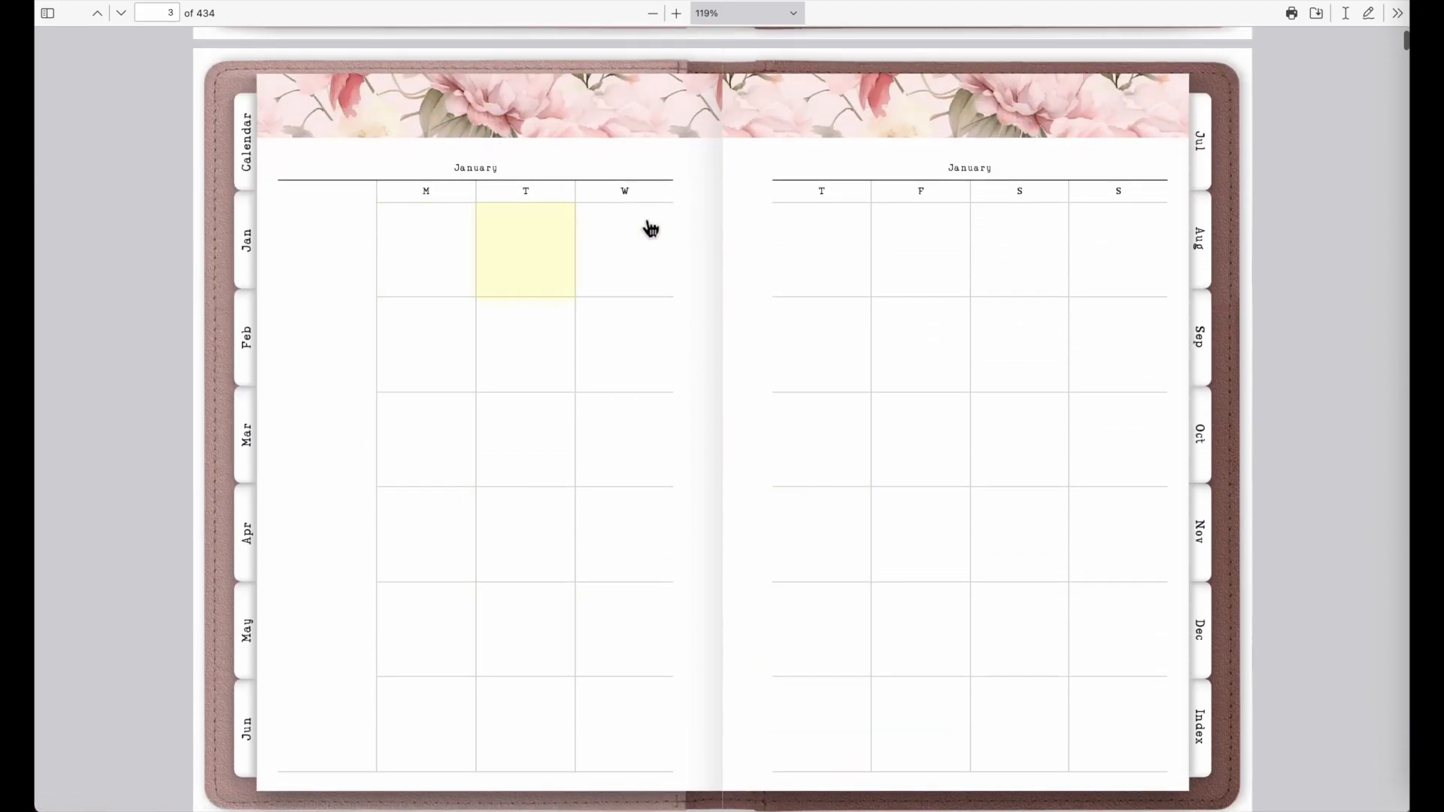
scroll(763, 614, down, 5)
scroll(763, 607, down, 3)
click(405, 357)
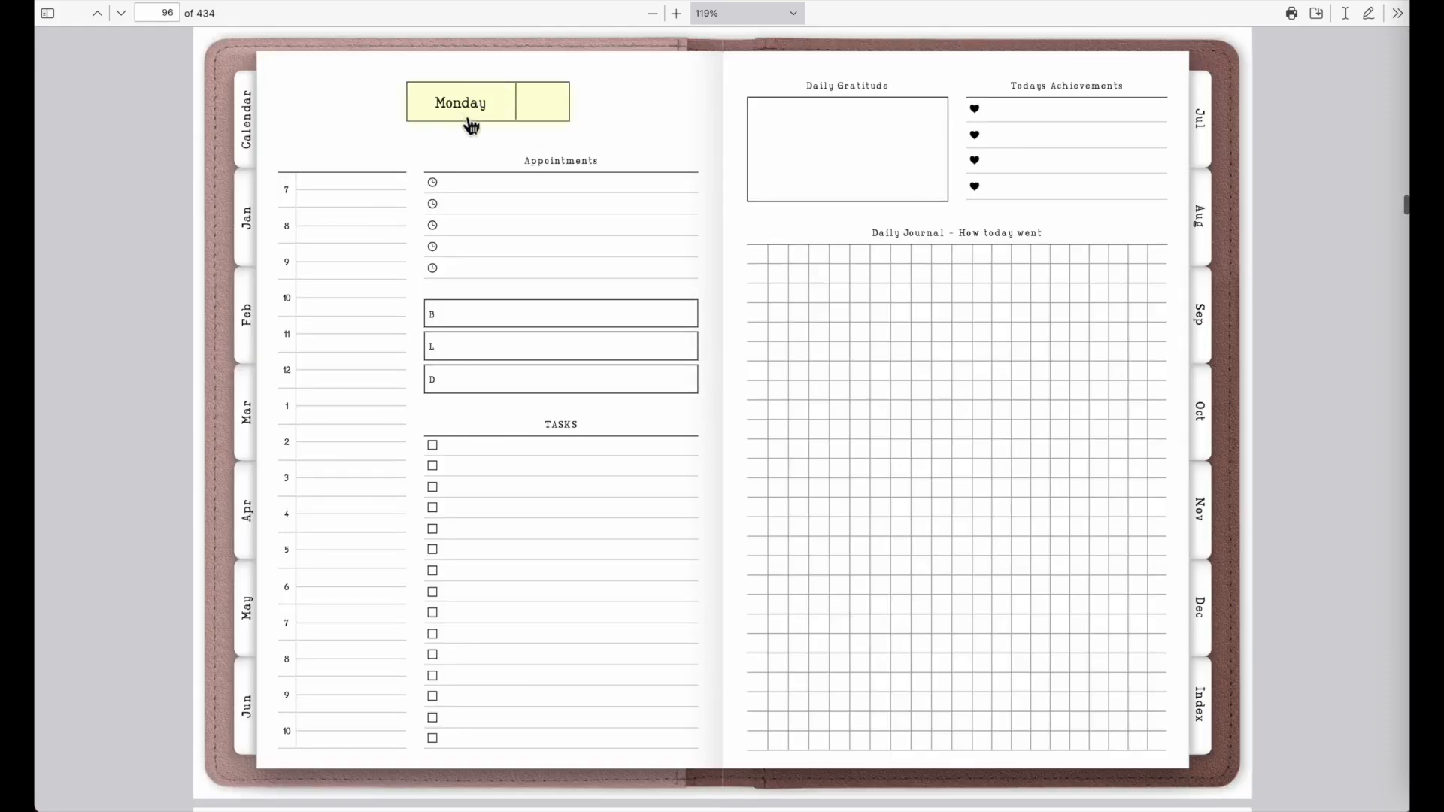
click(487, 102)
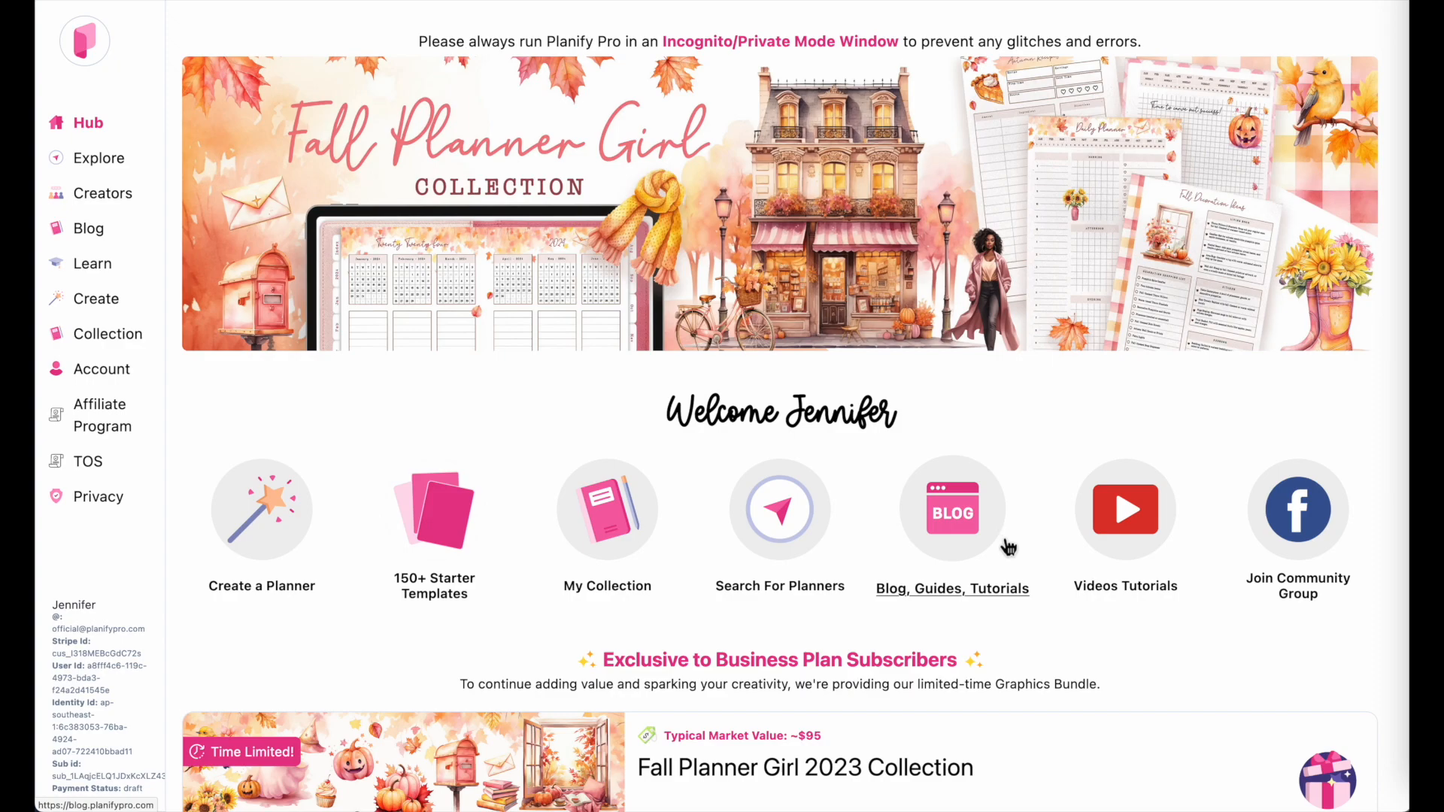
click(1392, 1)
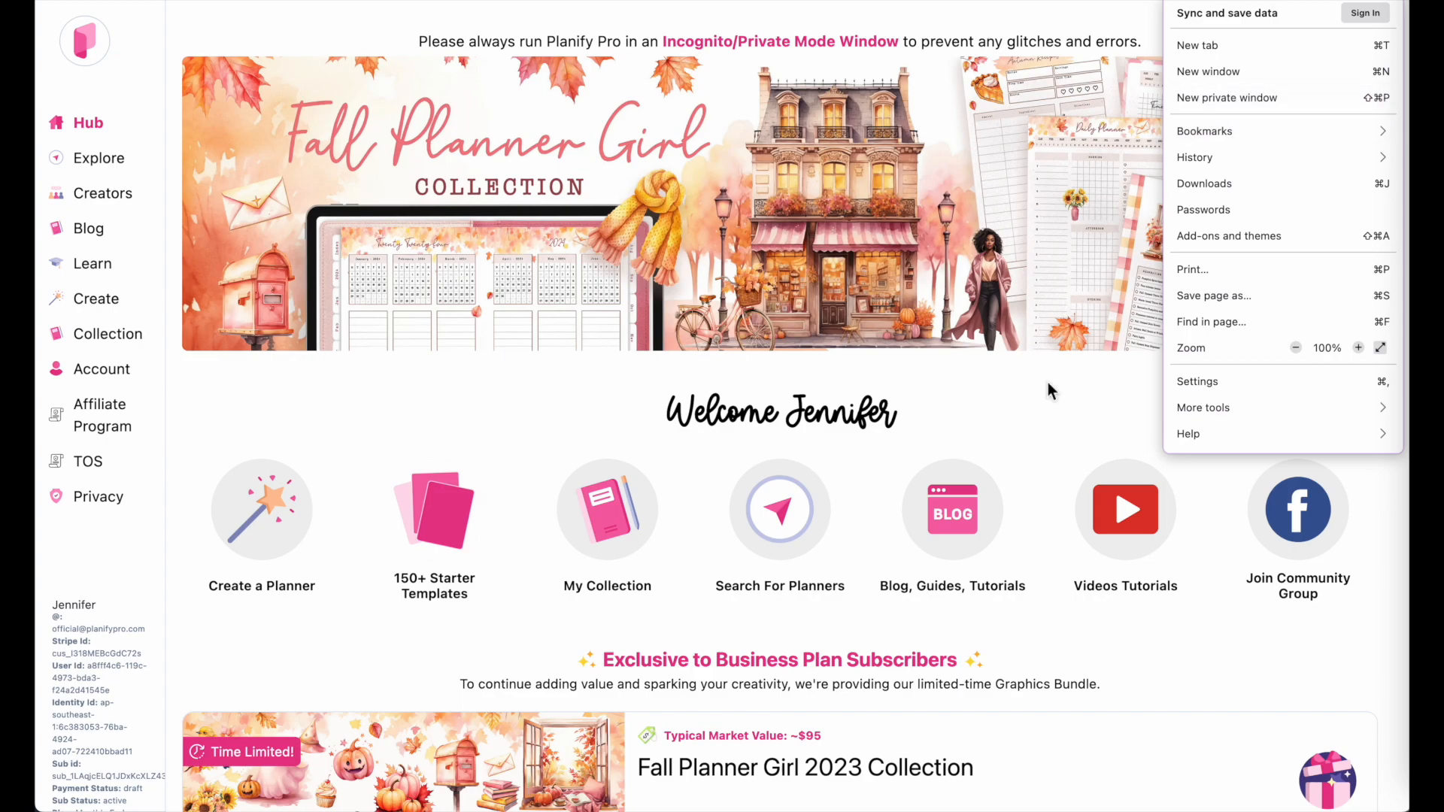
click(1049, 424)
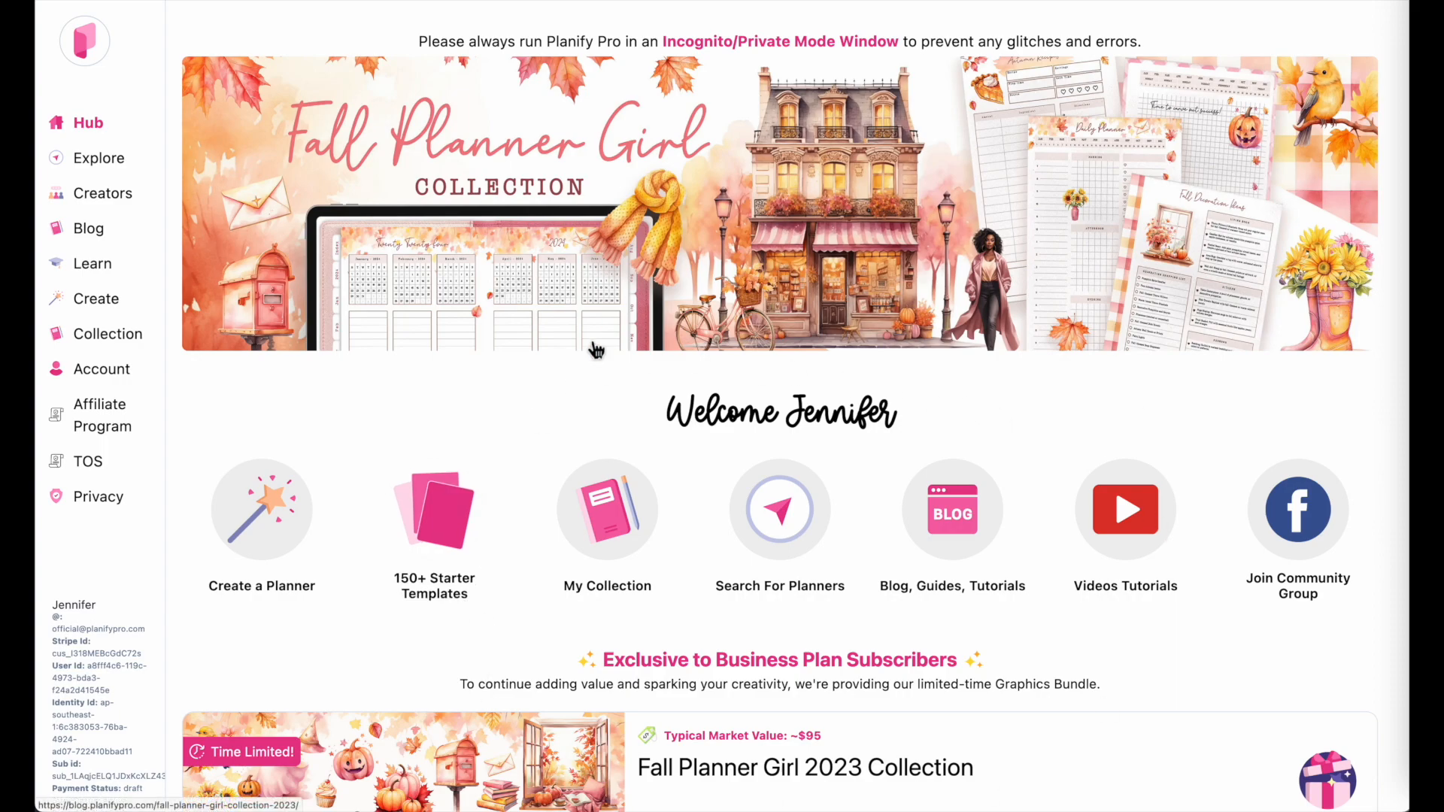
Create a new planner from the hub and show the digital planner layer in its layout.
click(263, 524)
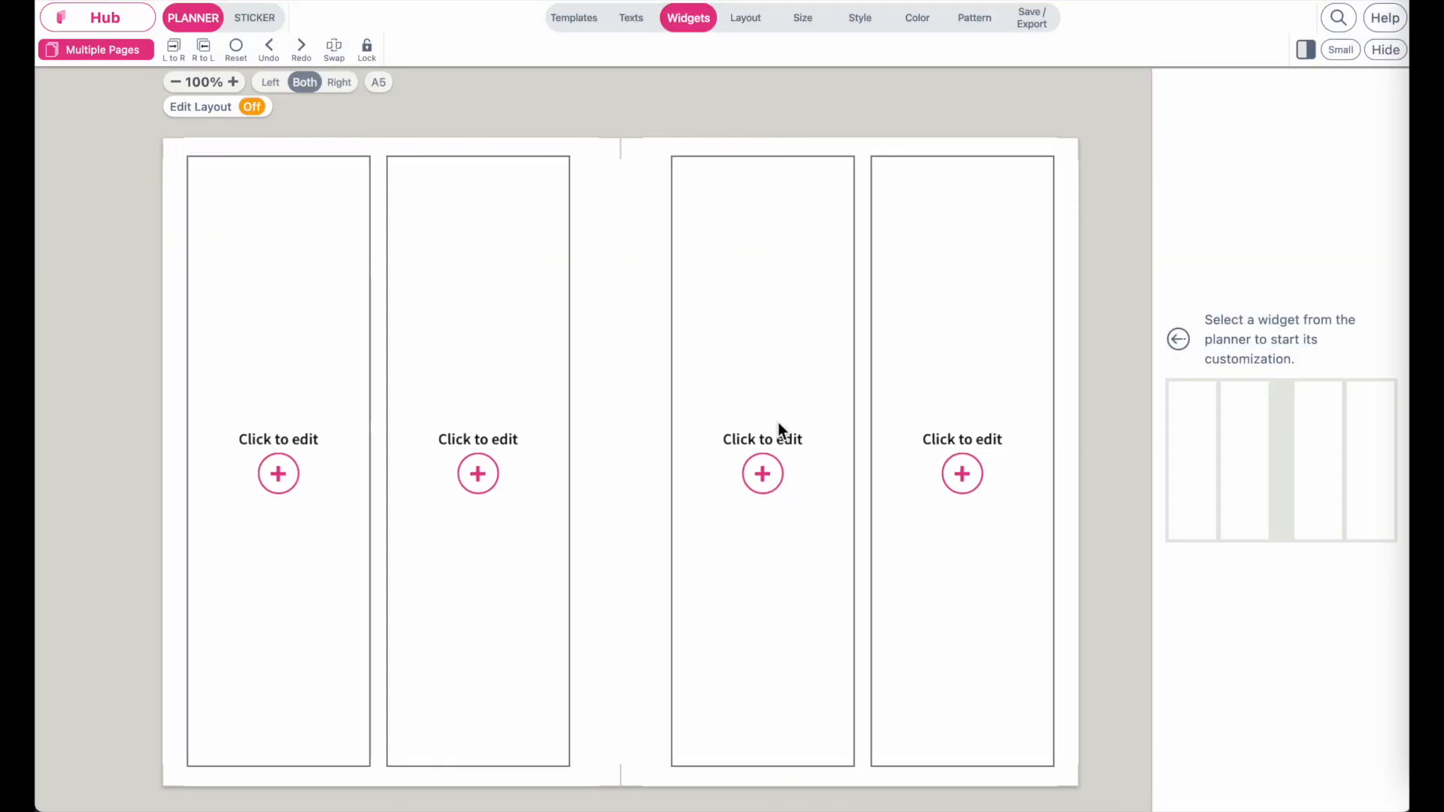
click(741, 22)
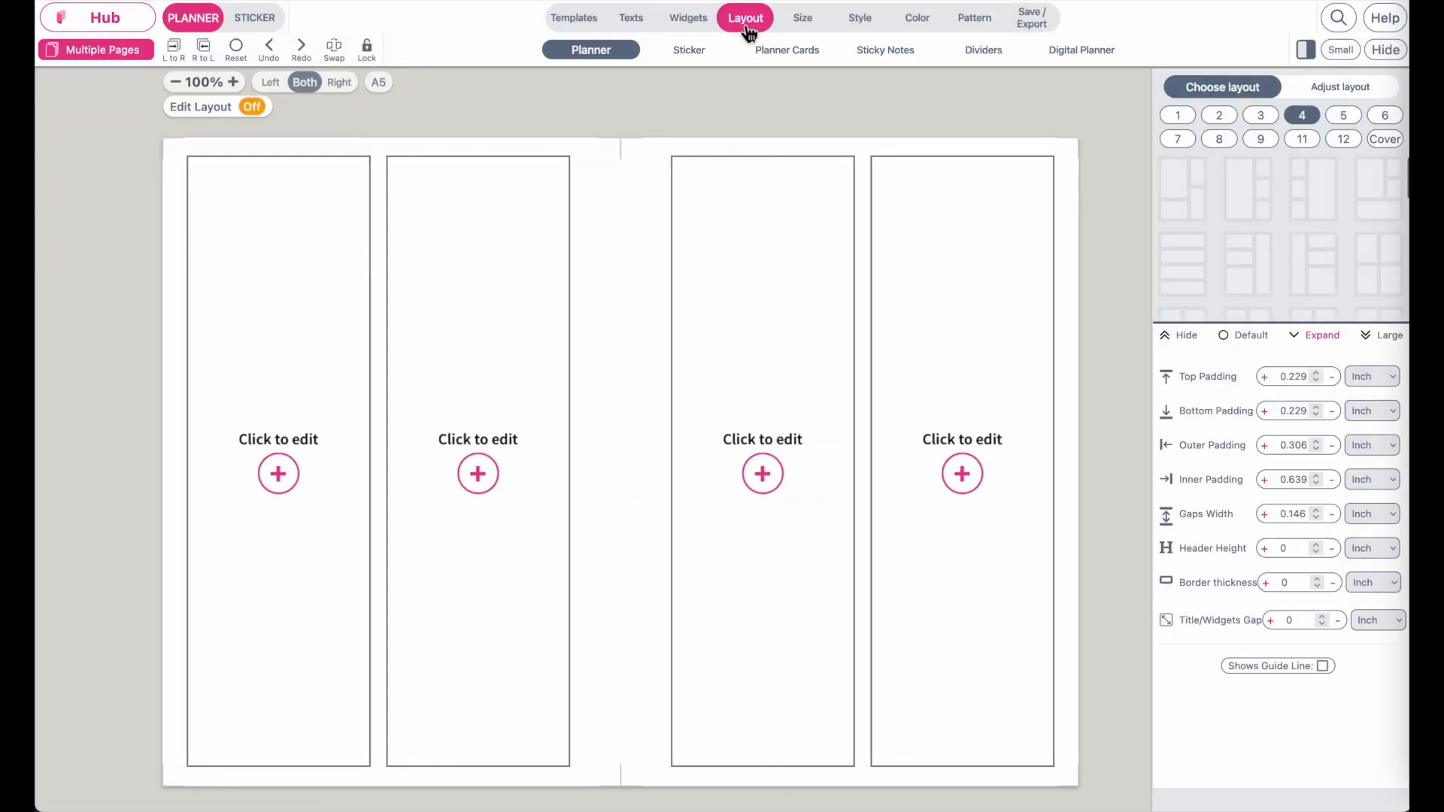
click(1091, 59)
click(1367, 114)
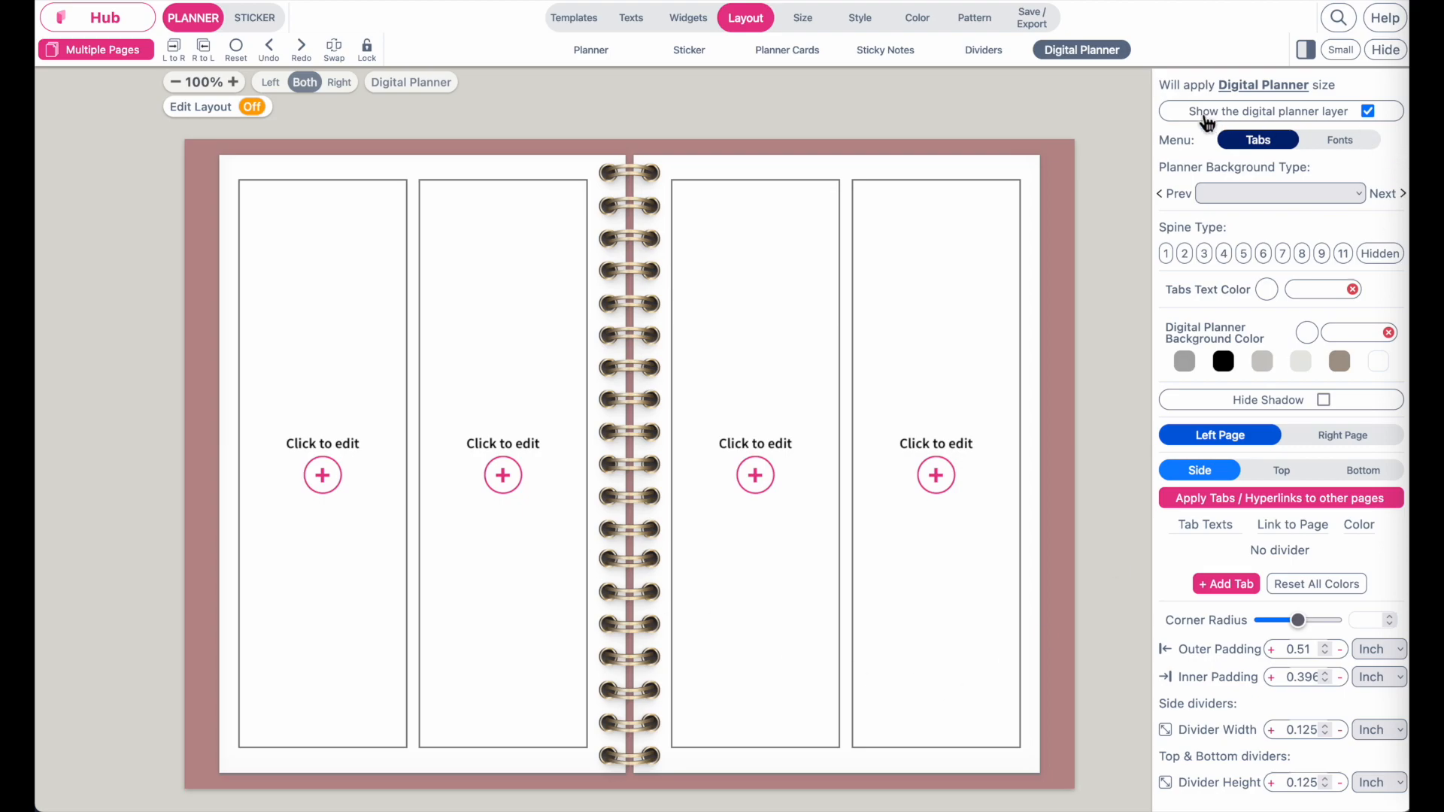
Set the planner background type to Bellini Blush (No Spine).
click(1237, 197)
scroll(1243, 498, down, 10)
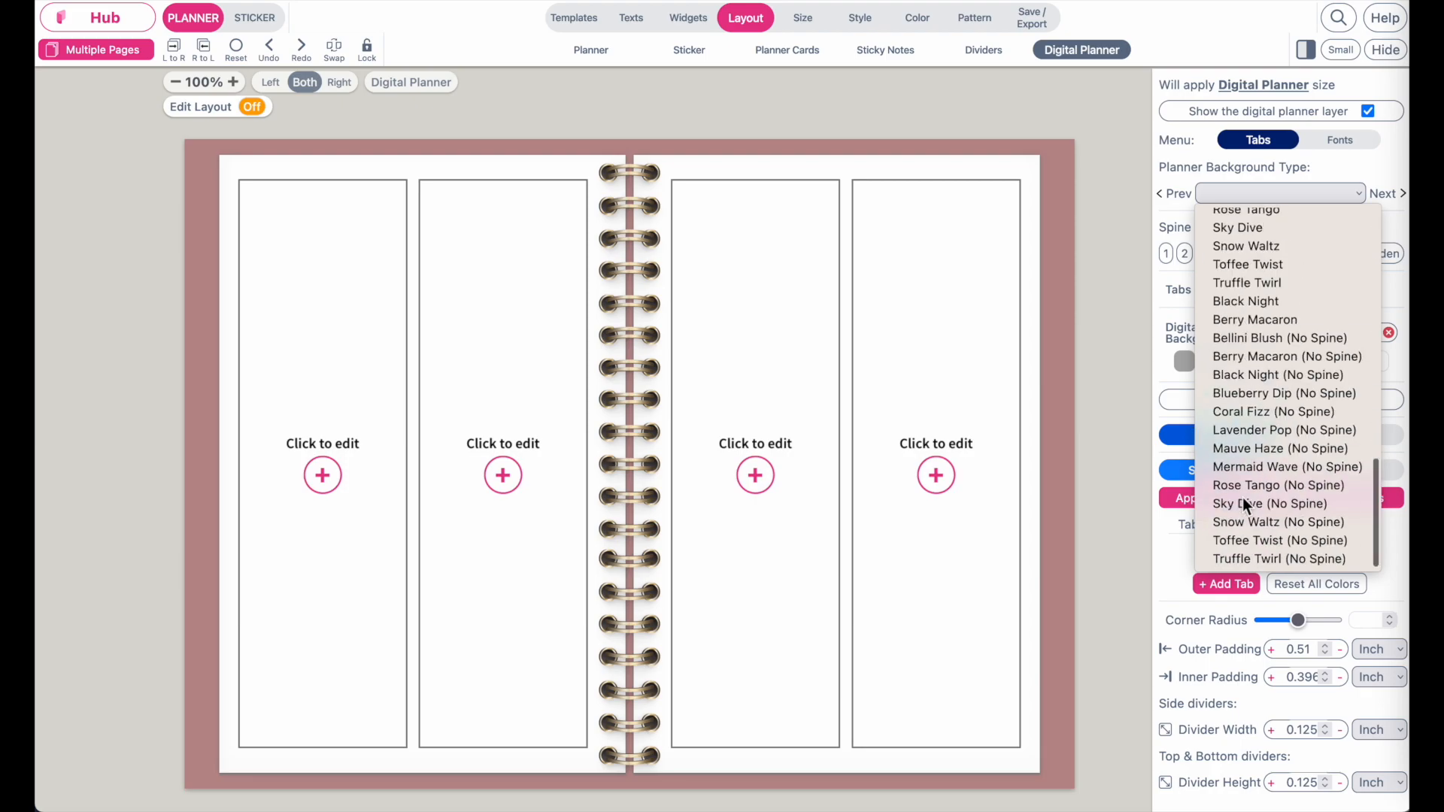
click(1261, 339)
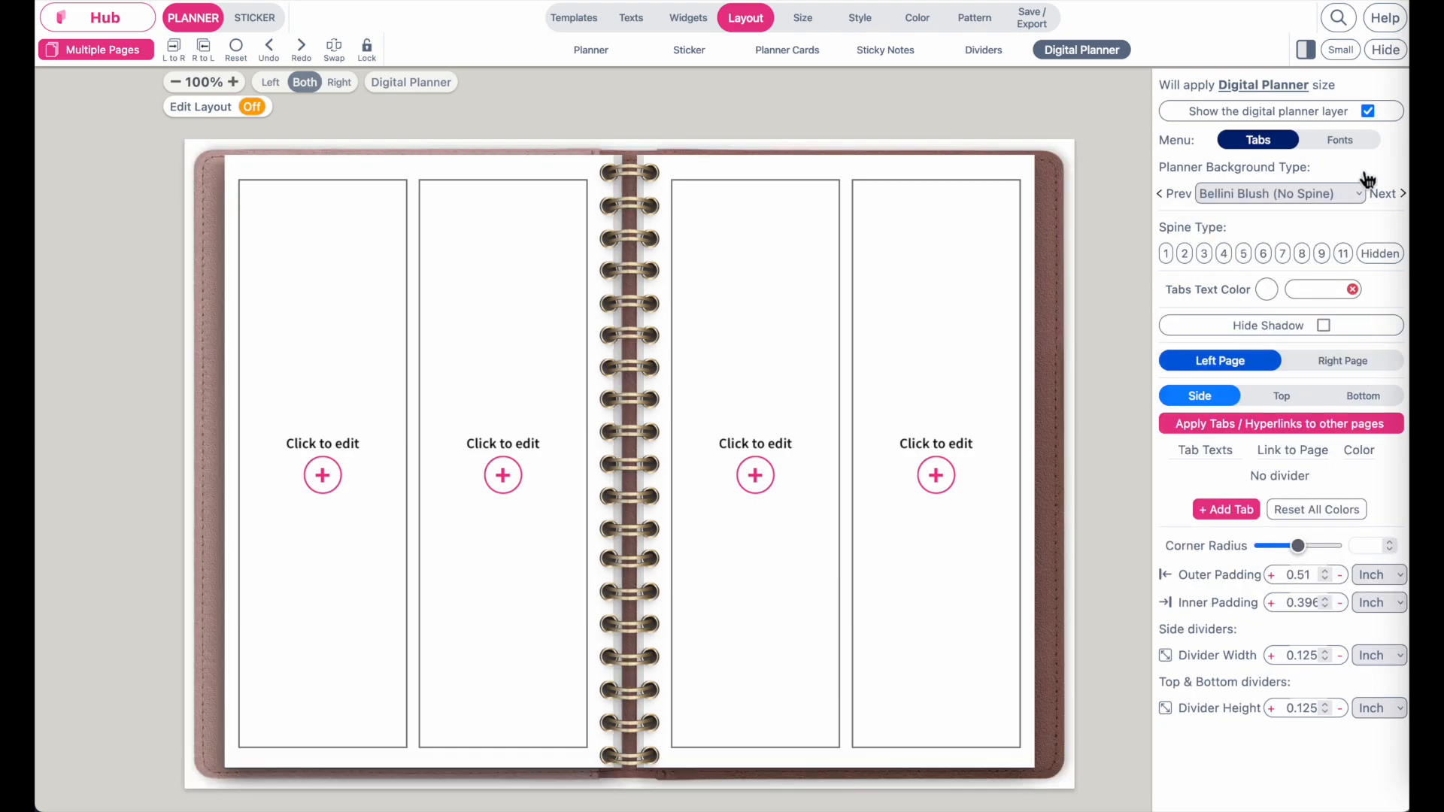
Try several spine types, including 9, and set the planner's spine to type 11.
click(1326, 260)
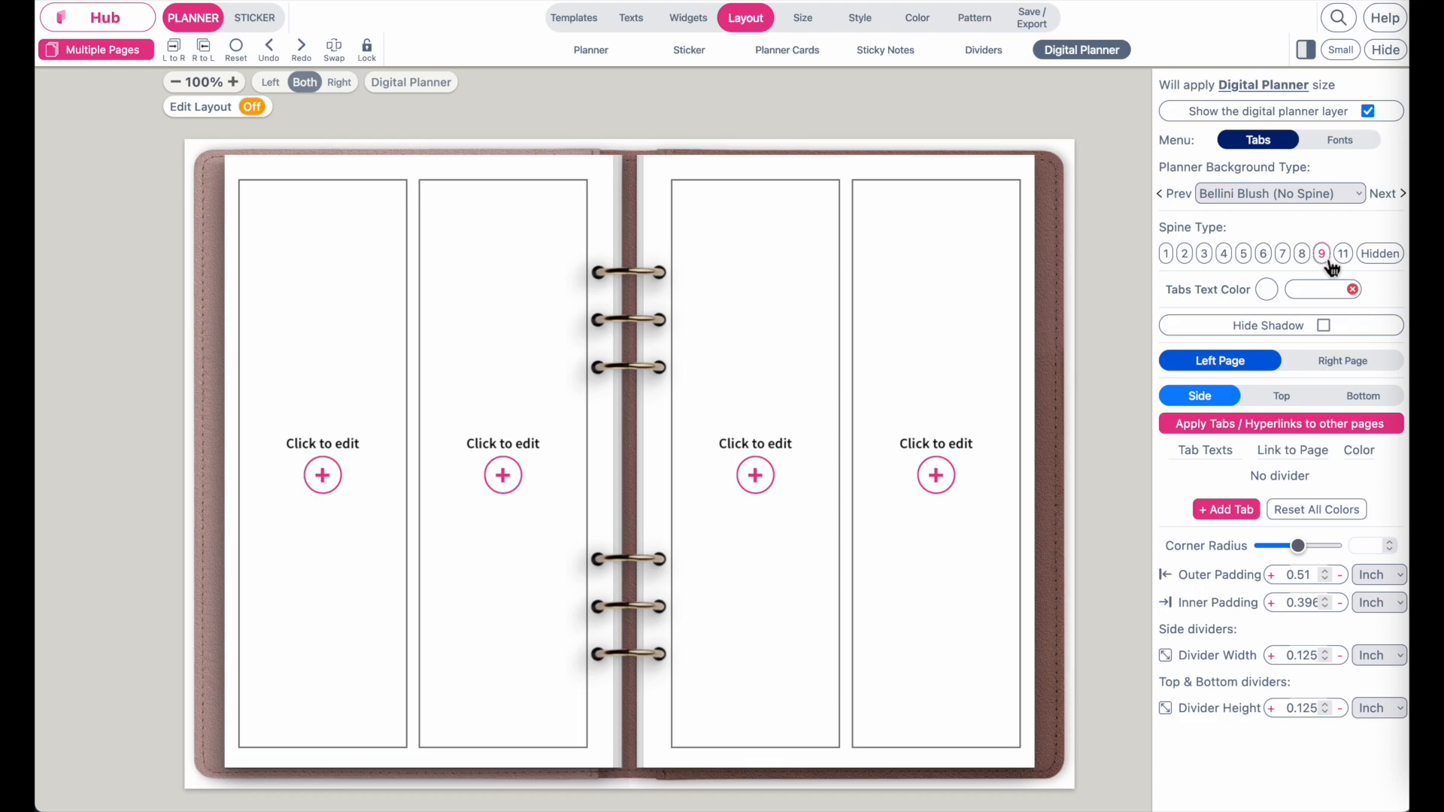
click(1287, 260)
click(1267, 260)
click(1343, 254)
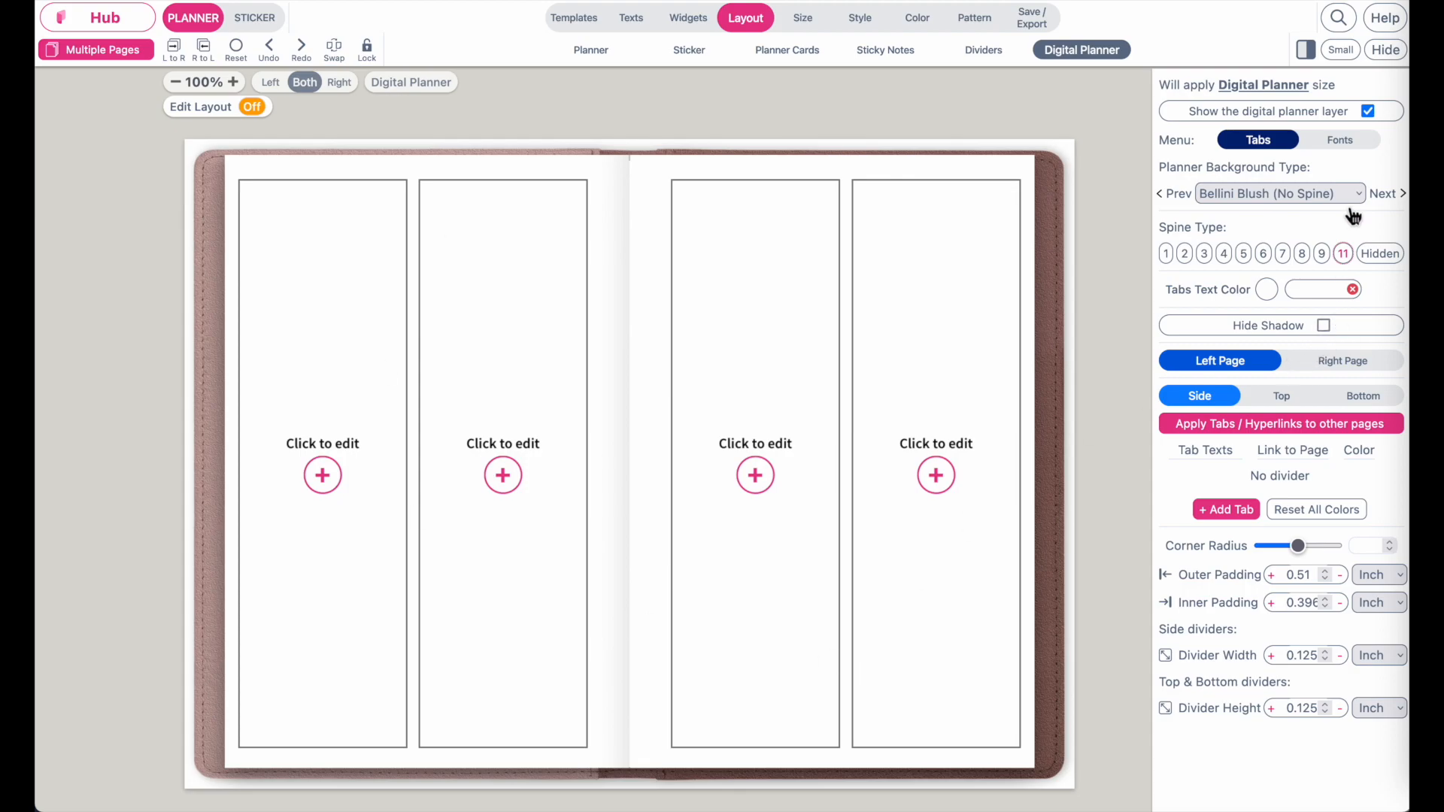
Increase the digital planner's outer padding to 0.68 inch.
click(1272, 576)
click(1273, 576)
click(1272, 576)
click(1272, 575)
click(1272, 575)
click(1273, 576)
click(1272, 576)
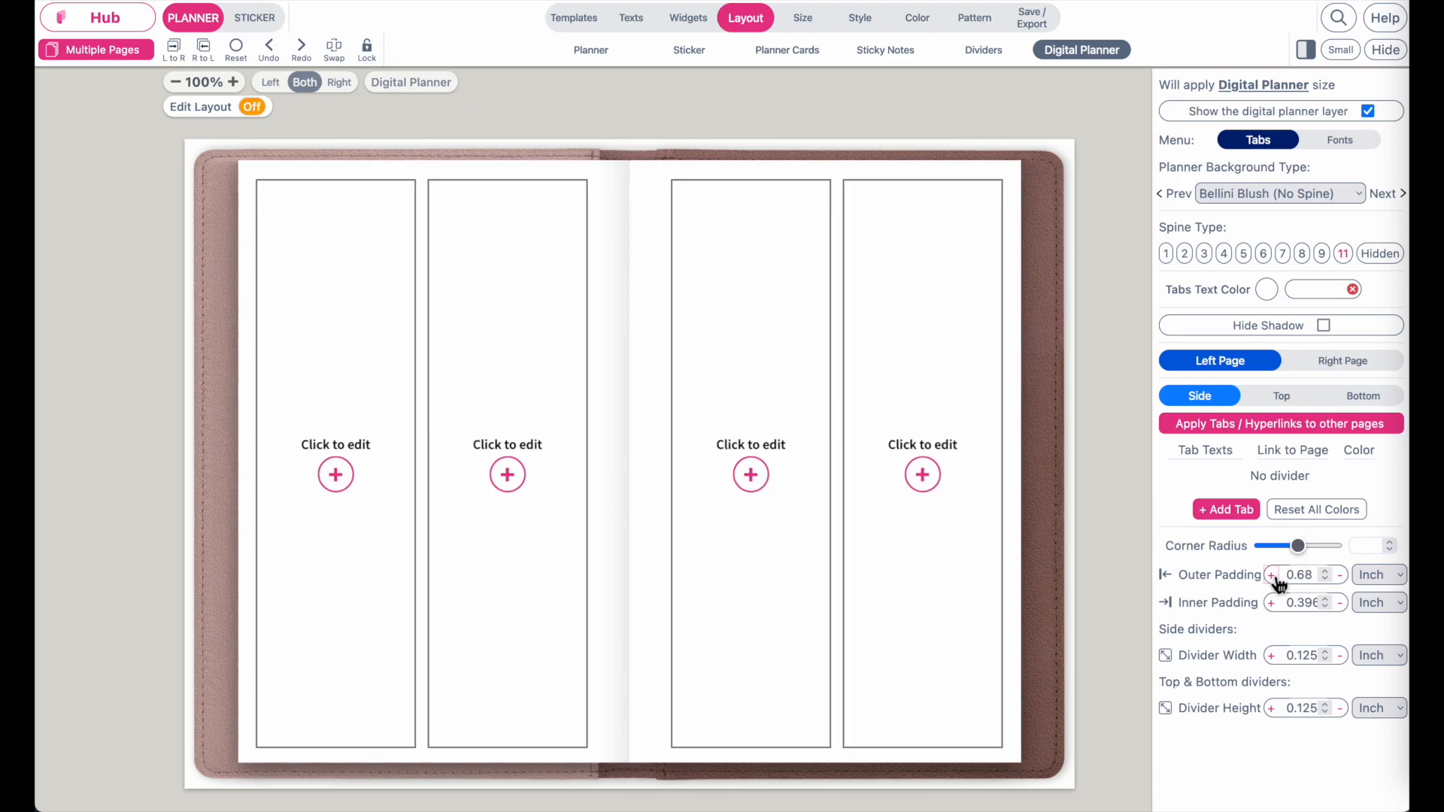
Add seven blank side tabs to the left page.
click(1240, 513)
click(1229, 536)
click(1230, 585)
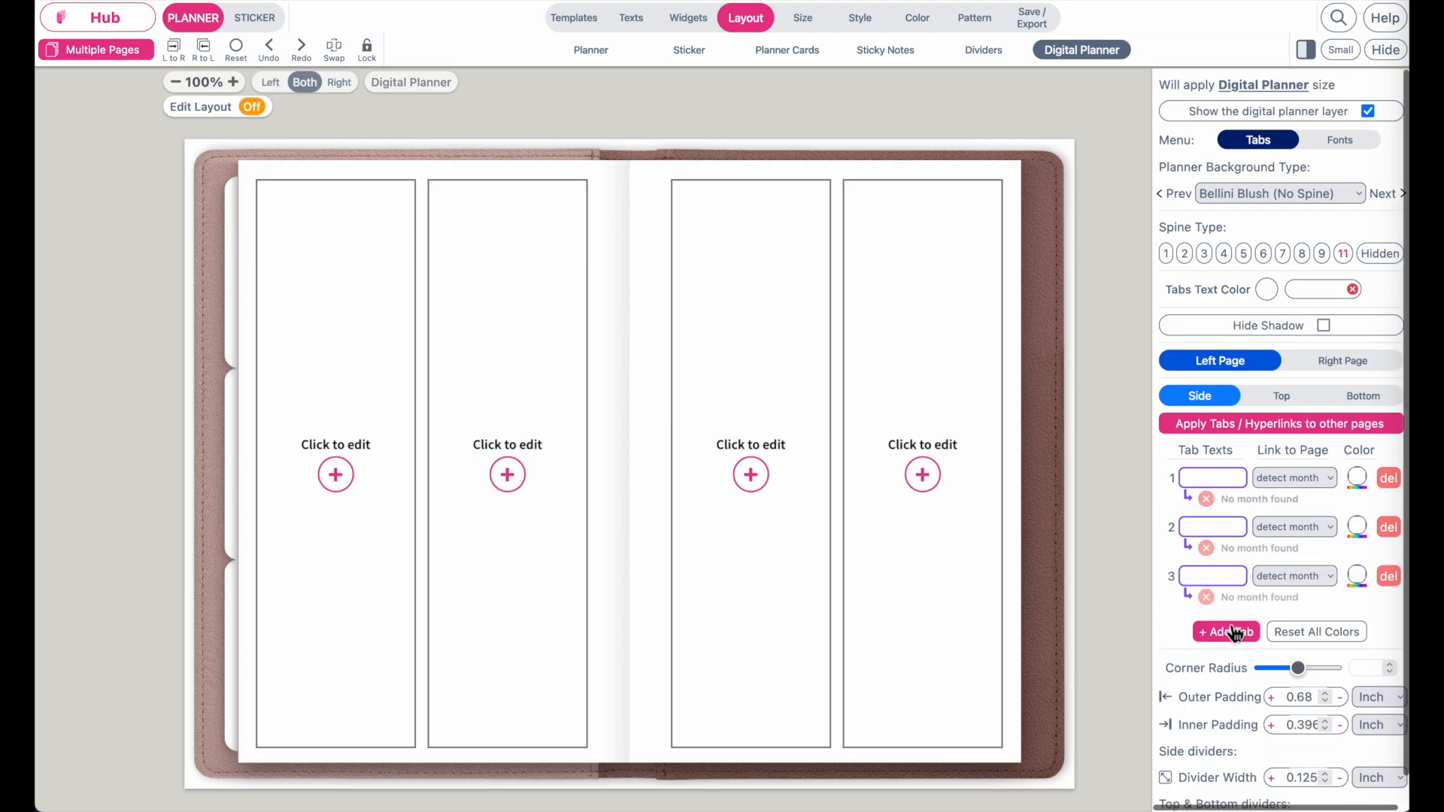
click(1230, 633)
click(1229, 683)
click(1229, 730)
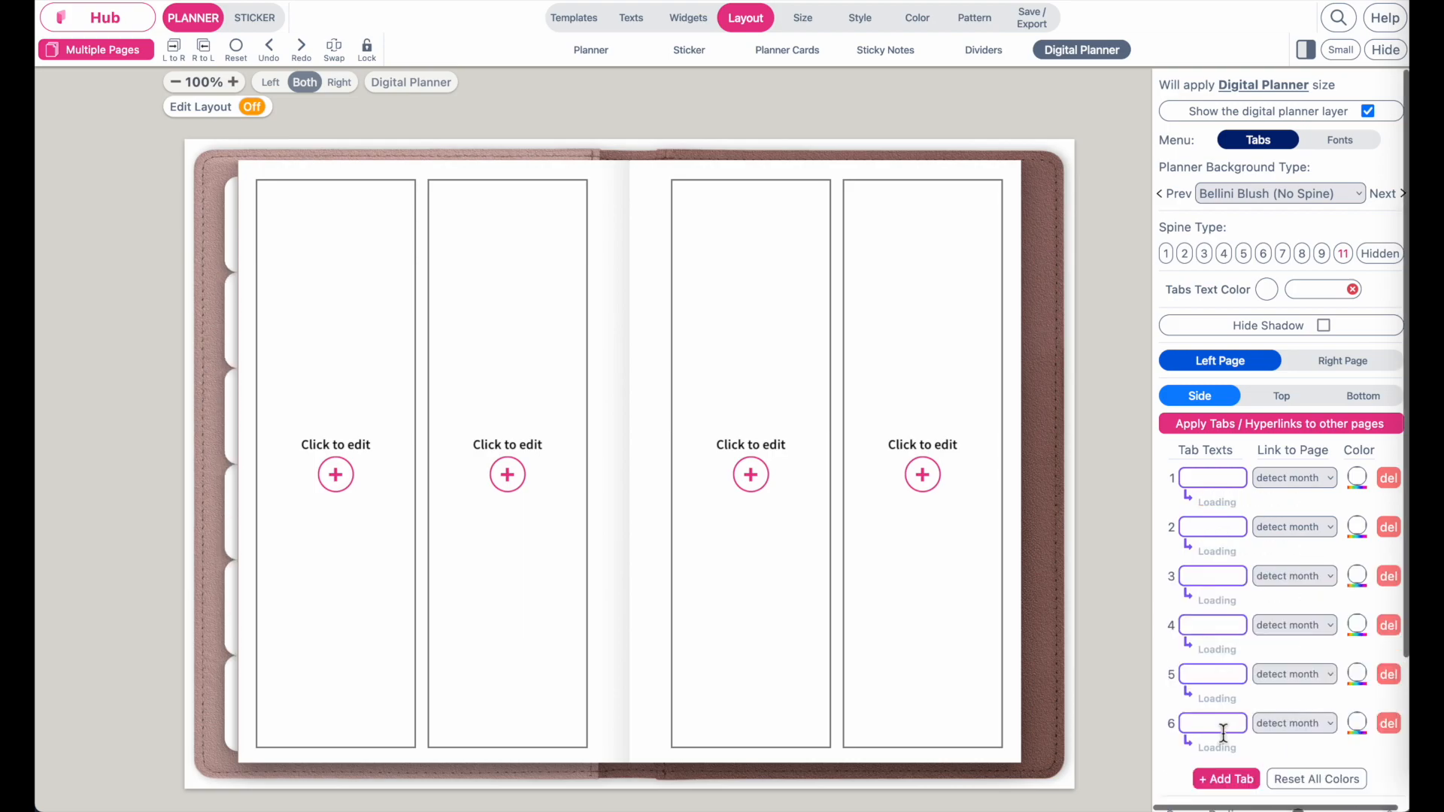
scroll(1229, 752, down, 2)
click(1228, 653)
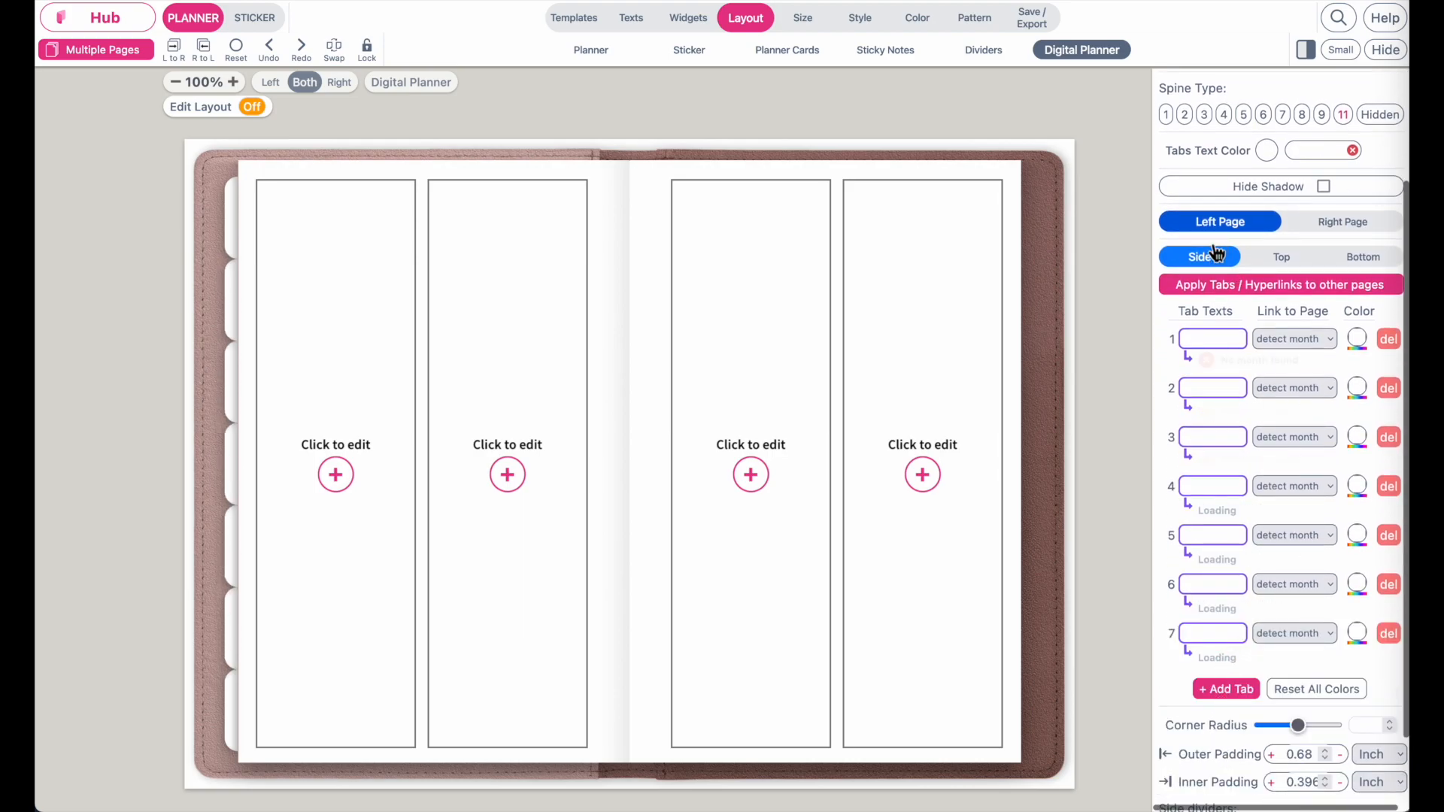
Label the left page's first three side tabs Calendar, Jan and Feb.
click(1213, 338)
text(Calendar)
click(1213, 388)
text(Jan)
click(1221, 438)
text(Feb)
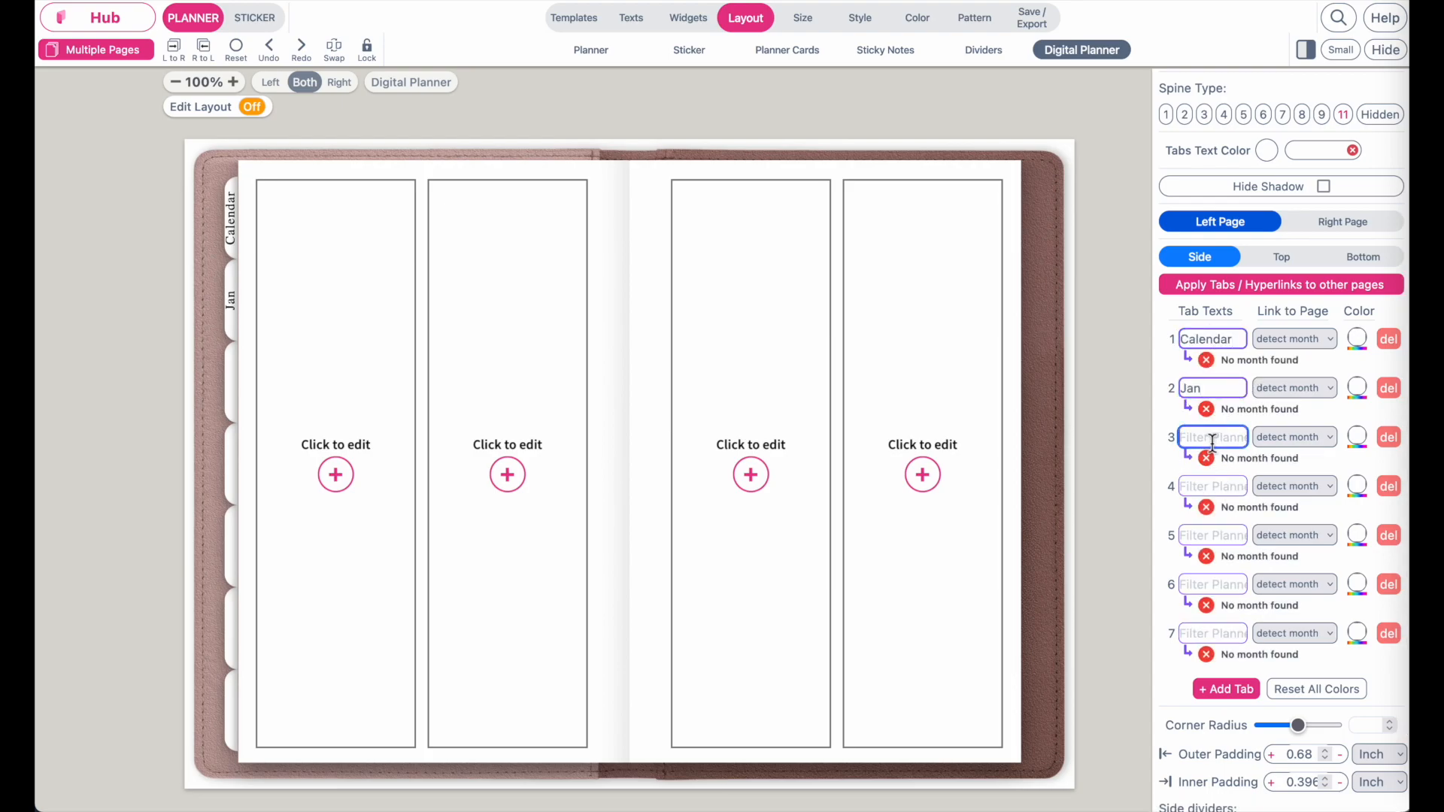
Label the left page's remaining four side tabs Mar, Apr, May and Jun.
click(1222, 489)
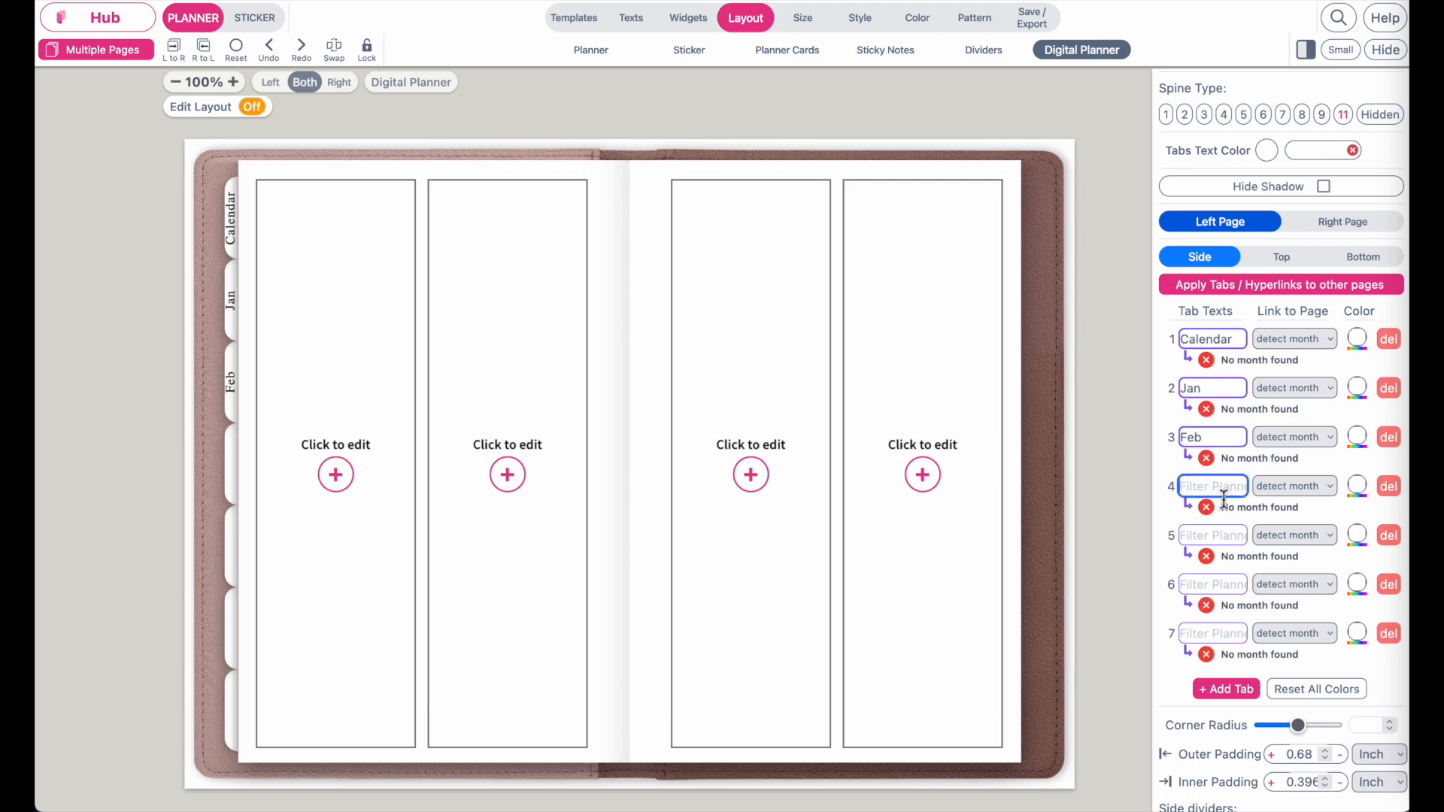
text(Mar)
click(1217, 538)
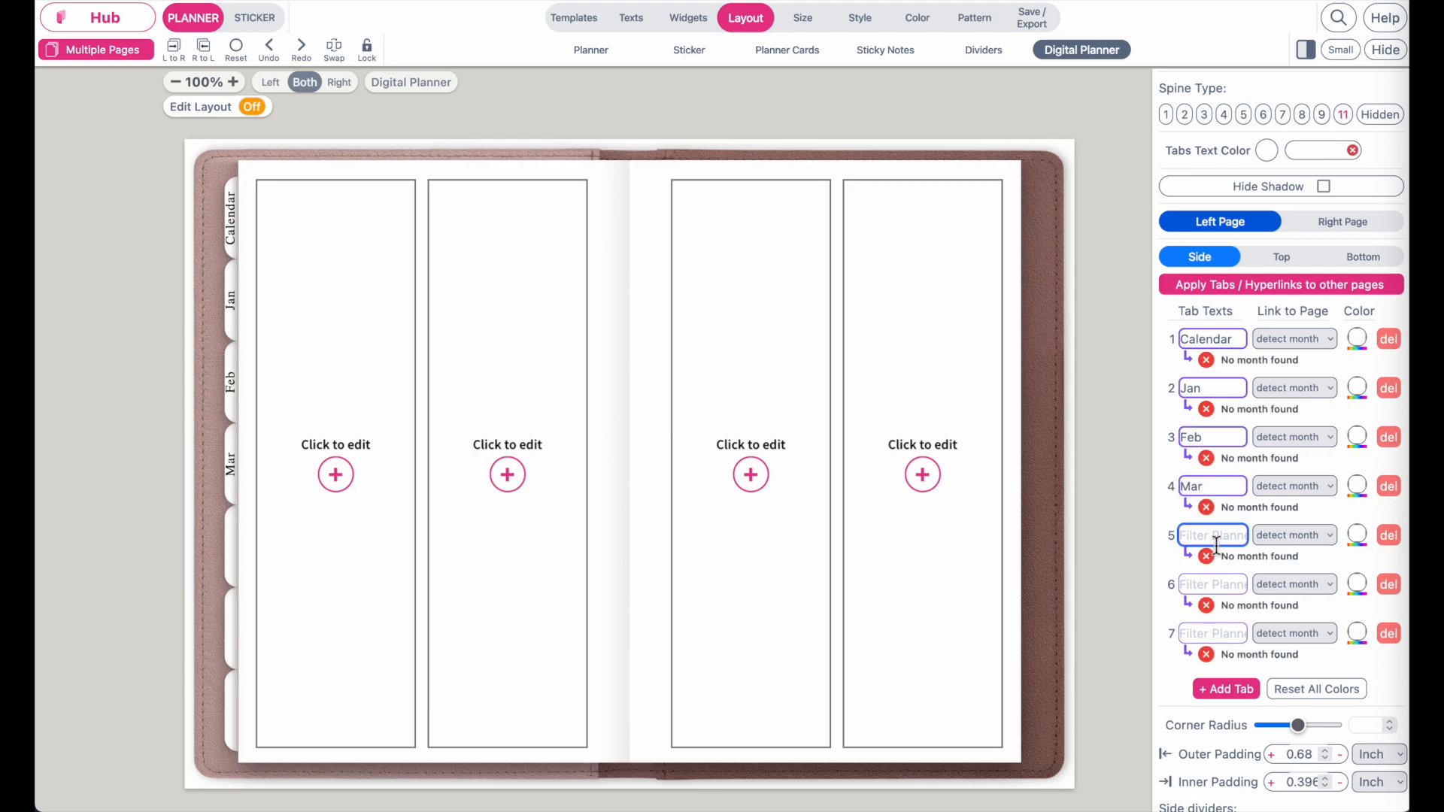
text(Apr)
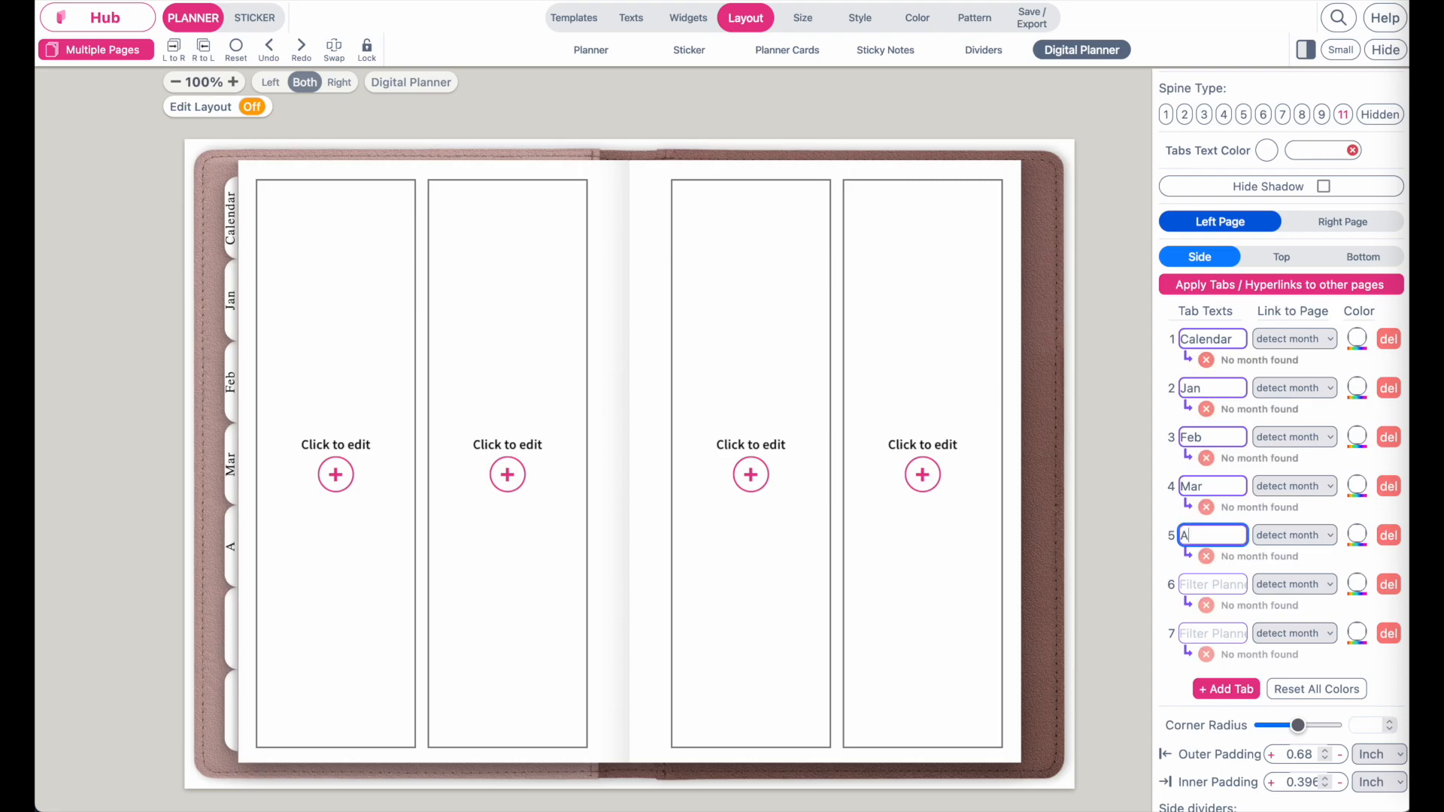
click(1205, 580)
text(May)
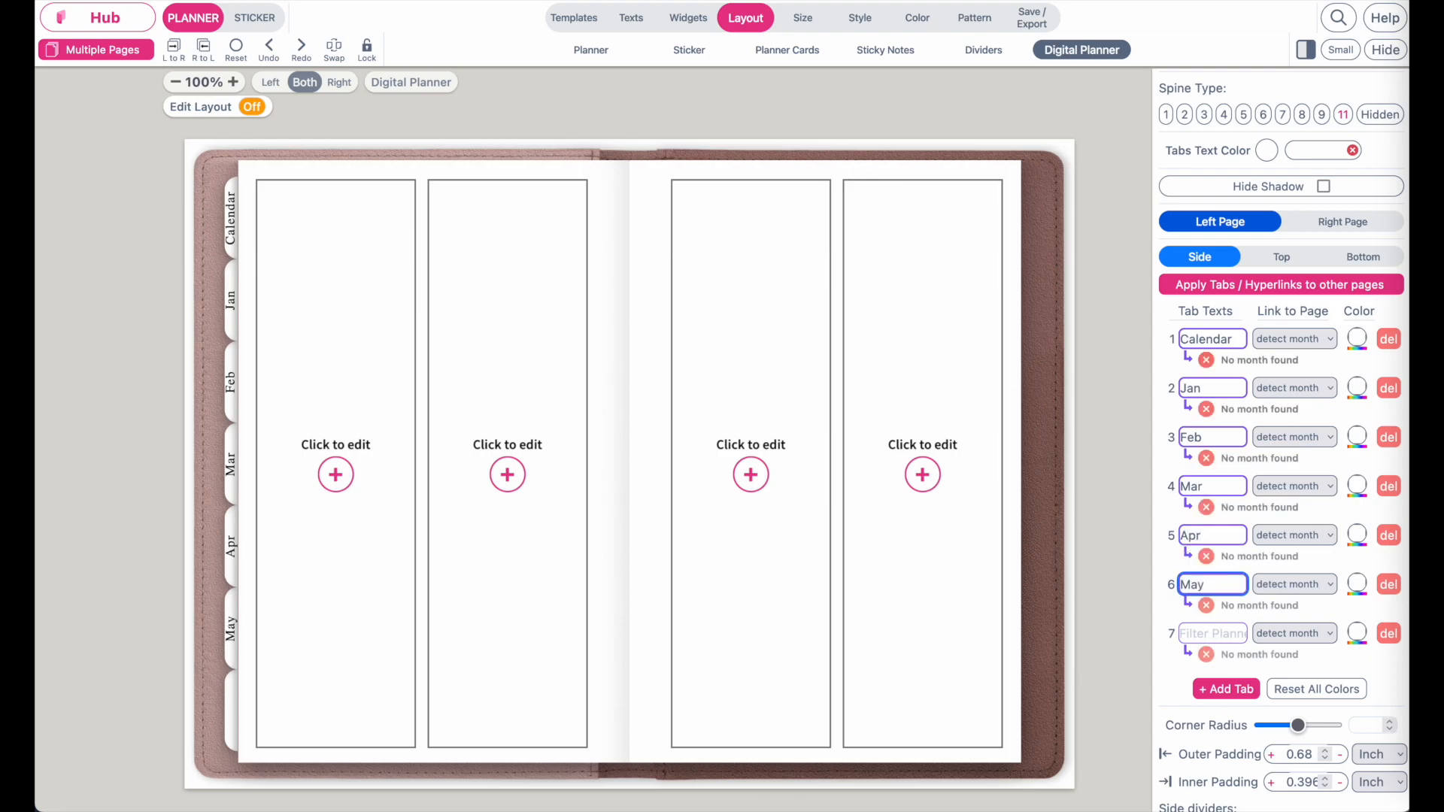
click(1211, 635)
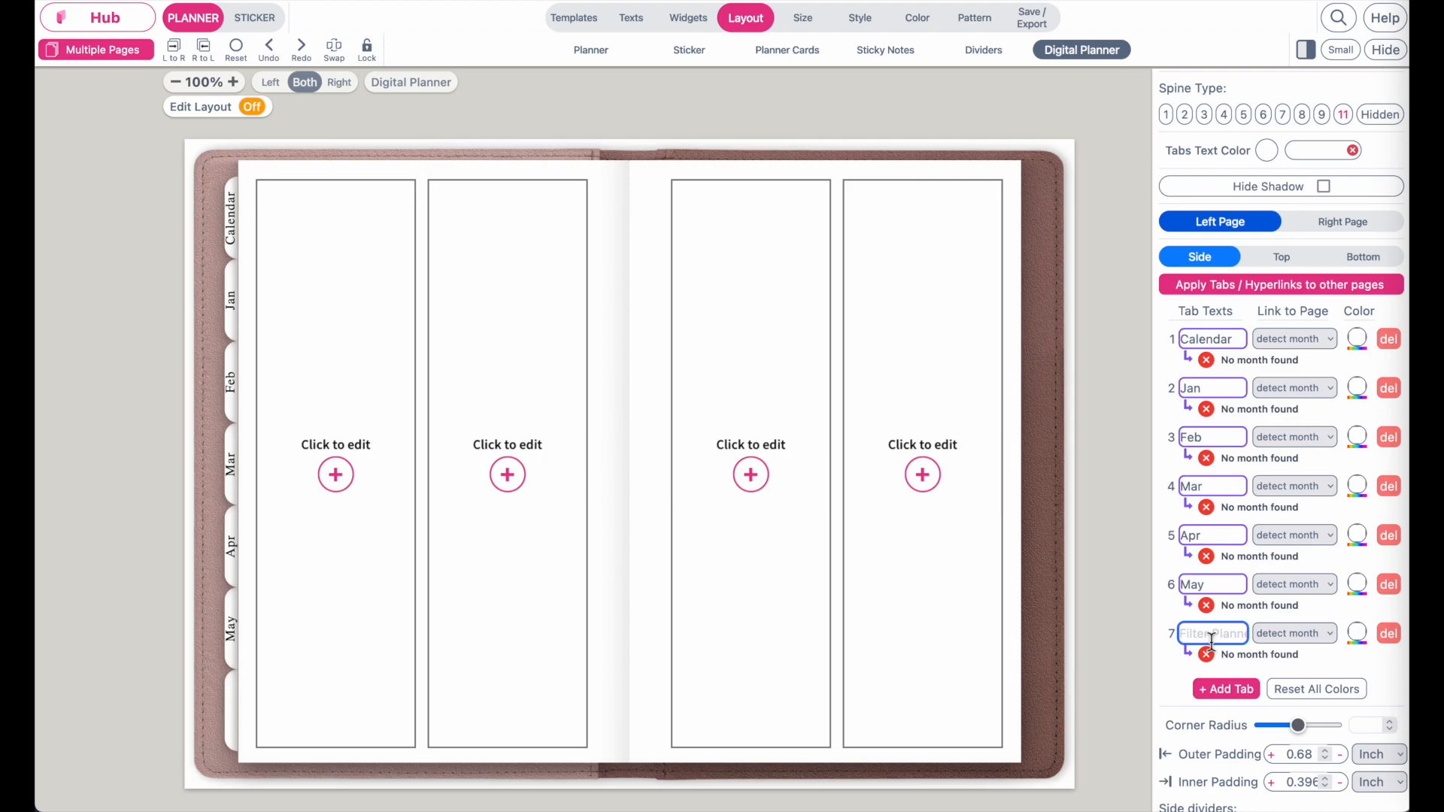
text(Jun)
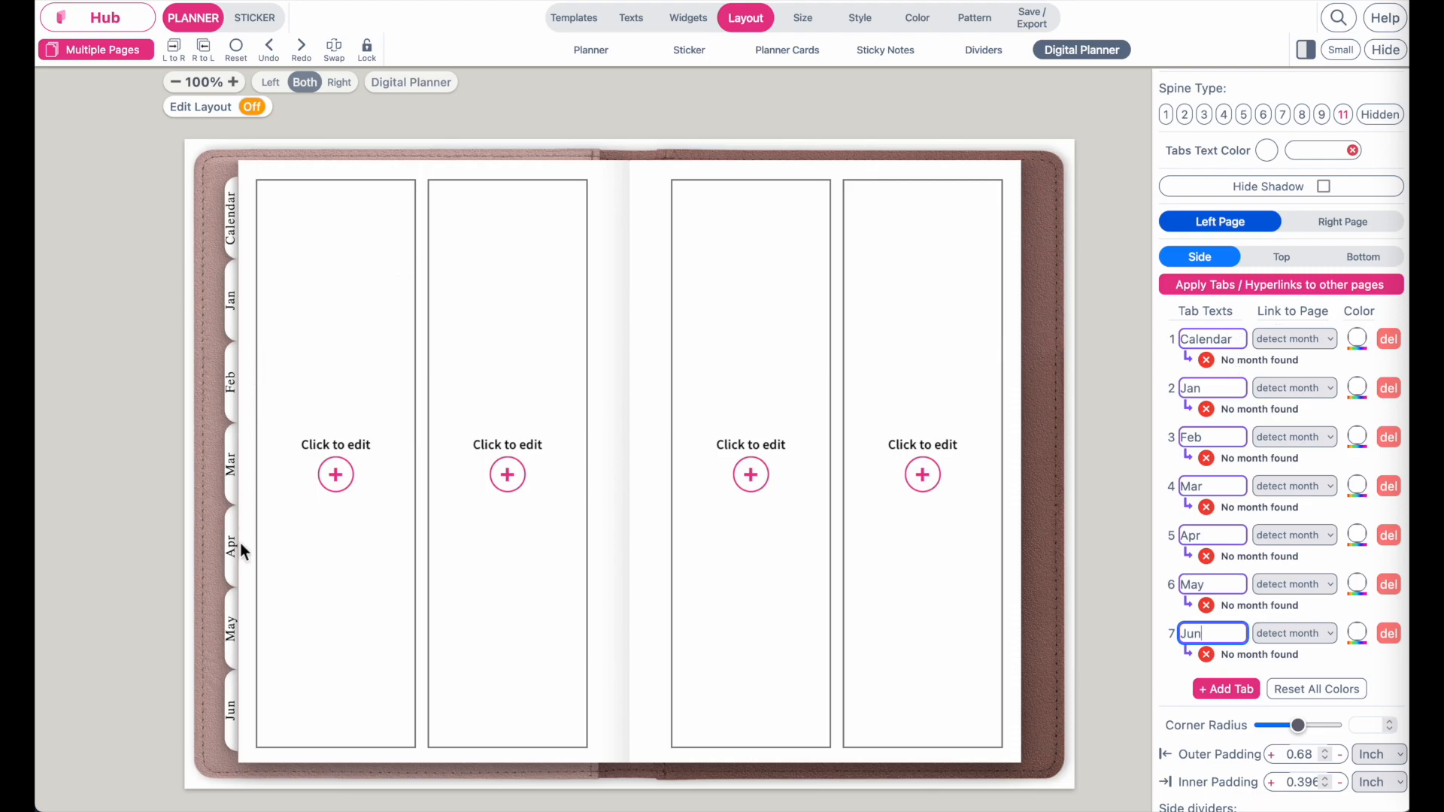
Add seven blank side tabs to the right page.
click(1345, 224)
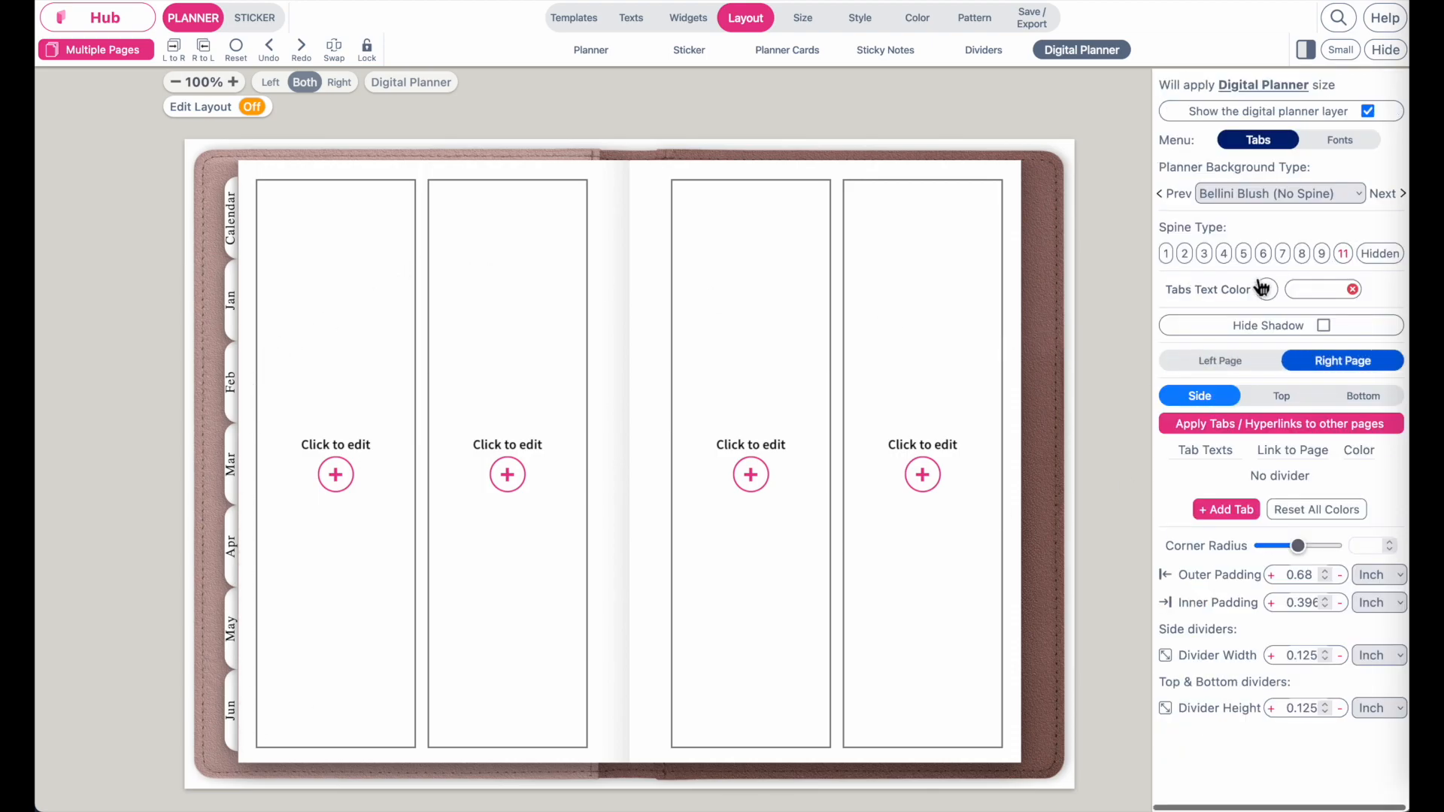
click(1228, 508)
click(1228, 536)
click(1226, 584)
click(1227, 632)
click(1227, 680)
click(1226, 730)
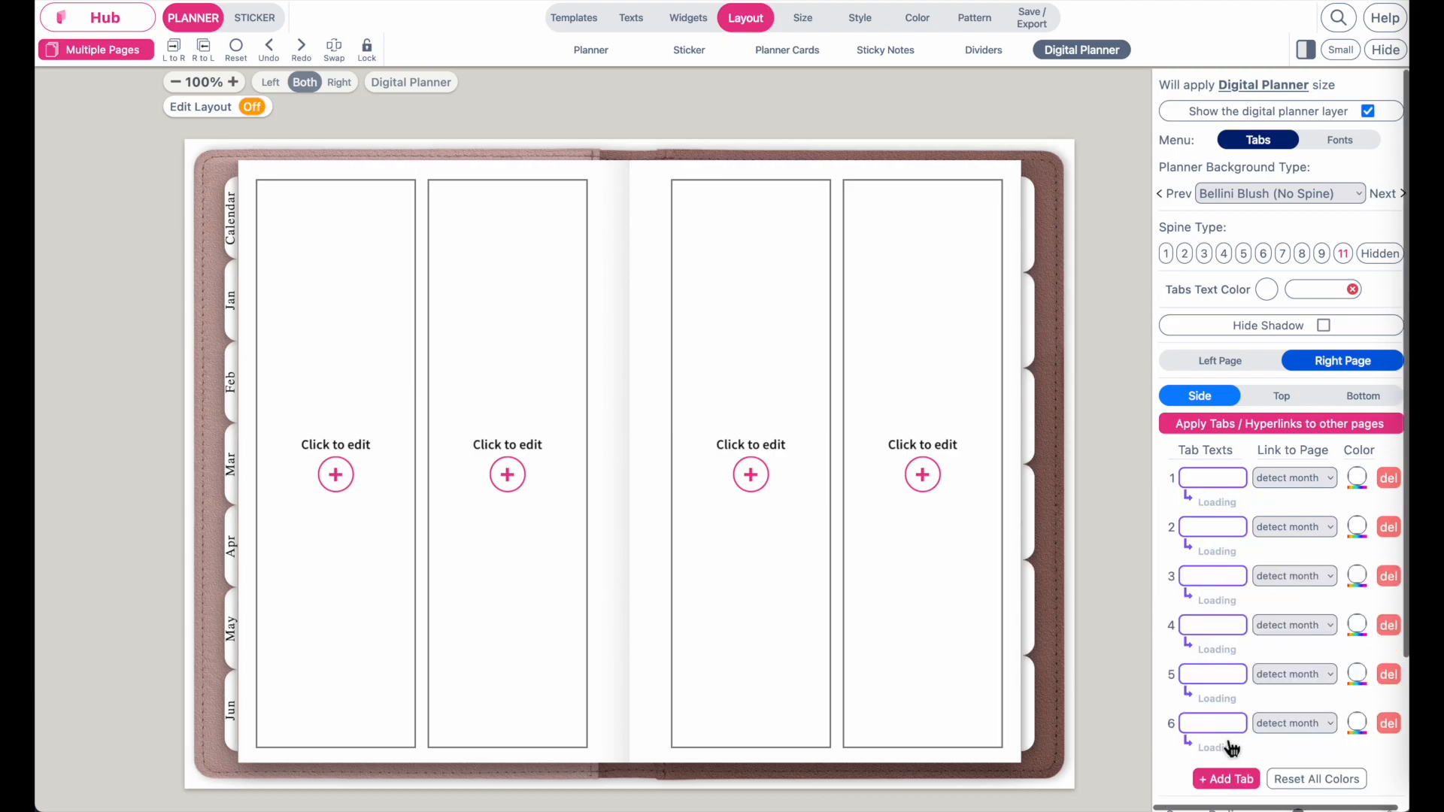
click(1228, 777)
Label the right page's seven side tabs Jul, Aug, Sep, Oct, Nov, Dec and Index.
click(1204, 479)
text(Ju)
text(l)
text(Aug)
key(Tab)
text(SepOc)
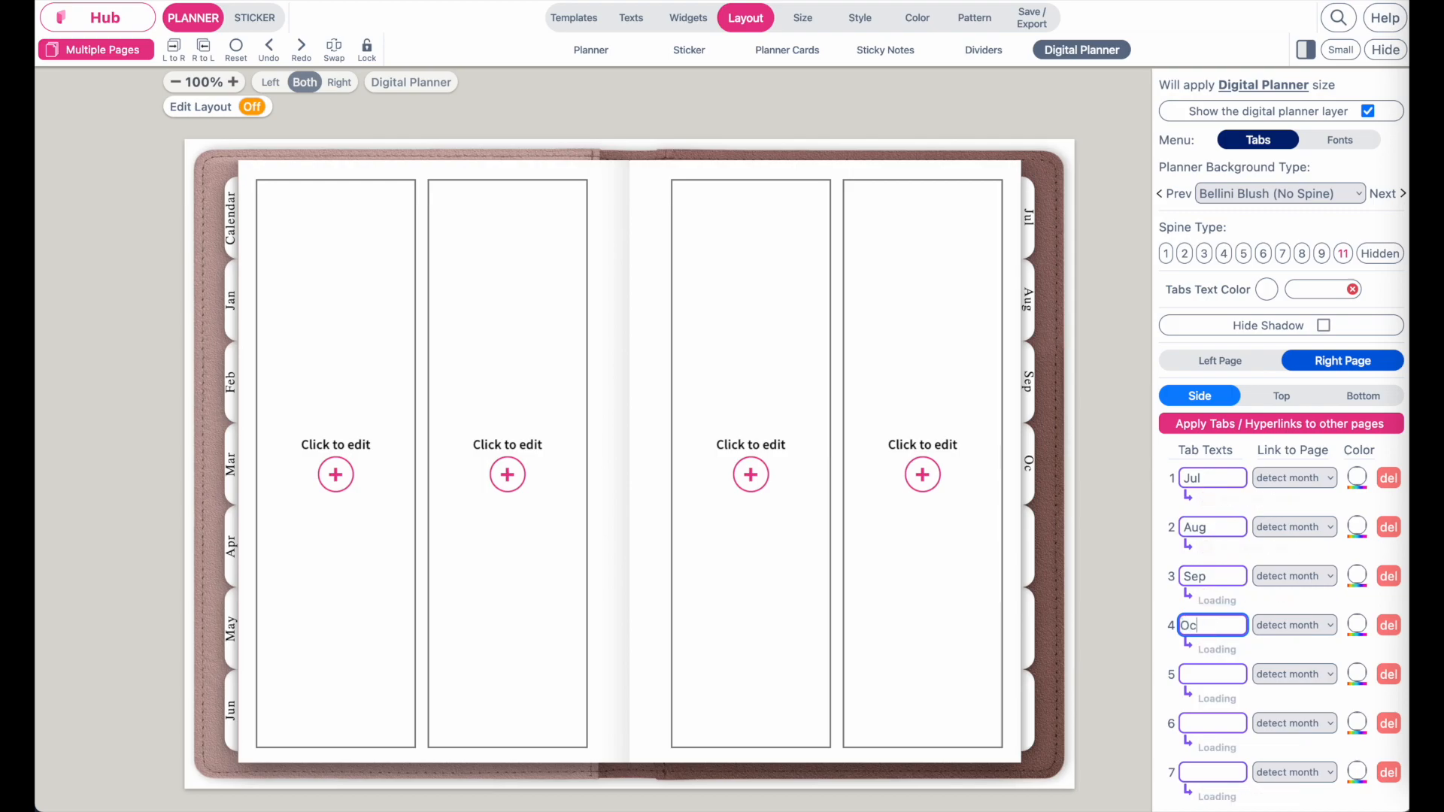
text(tNov)
click(1227, 722)
text(Dec)
scroll(1234, 722, down, 2)
click(1217, 676)
text(Index)
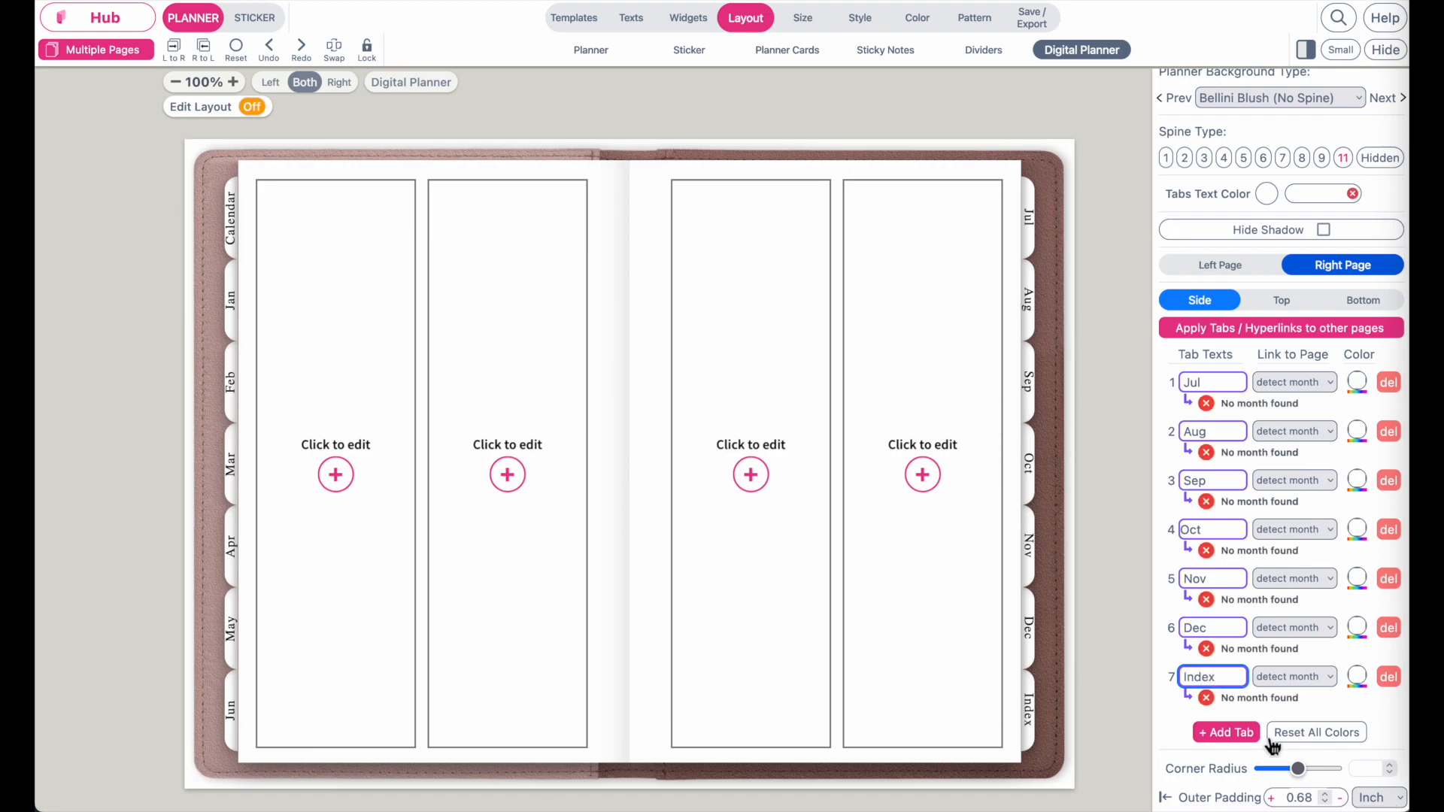
Set the left page's Calendar side tab to find its linked page with detect text.
click(1237, 268)
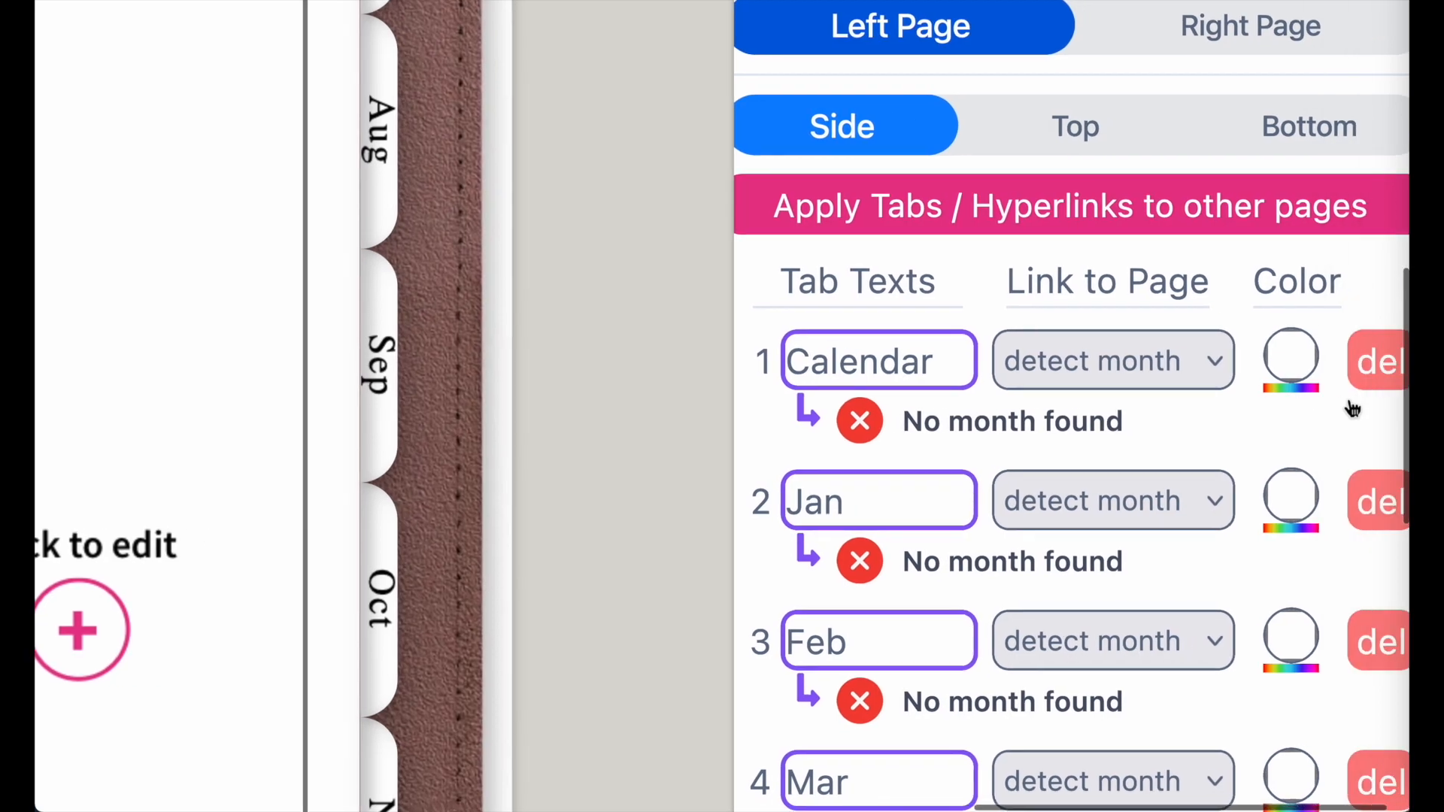
scroll(1352, 409, left, 2)
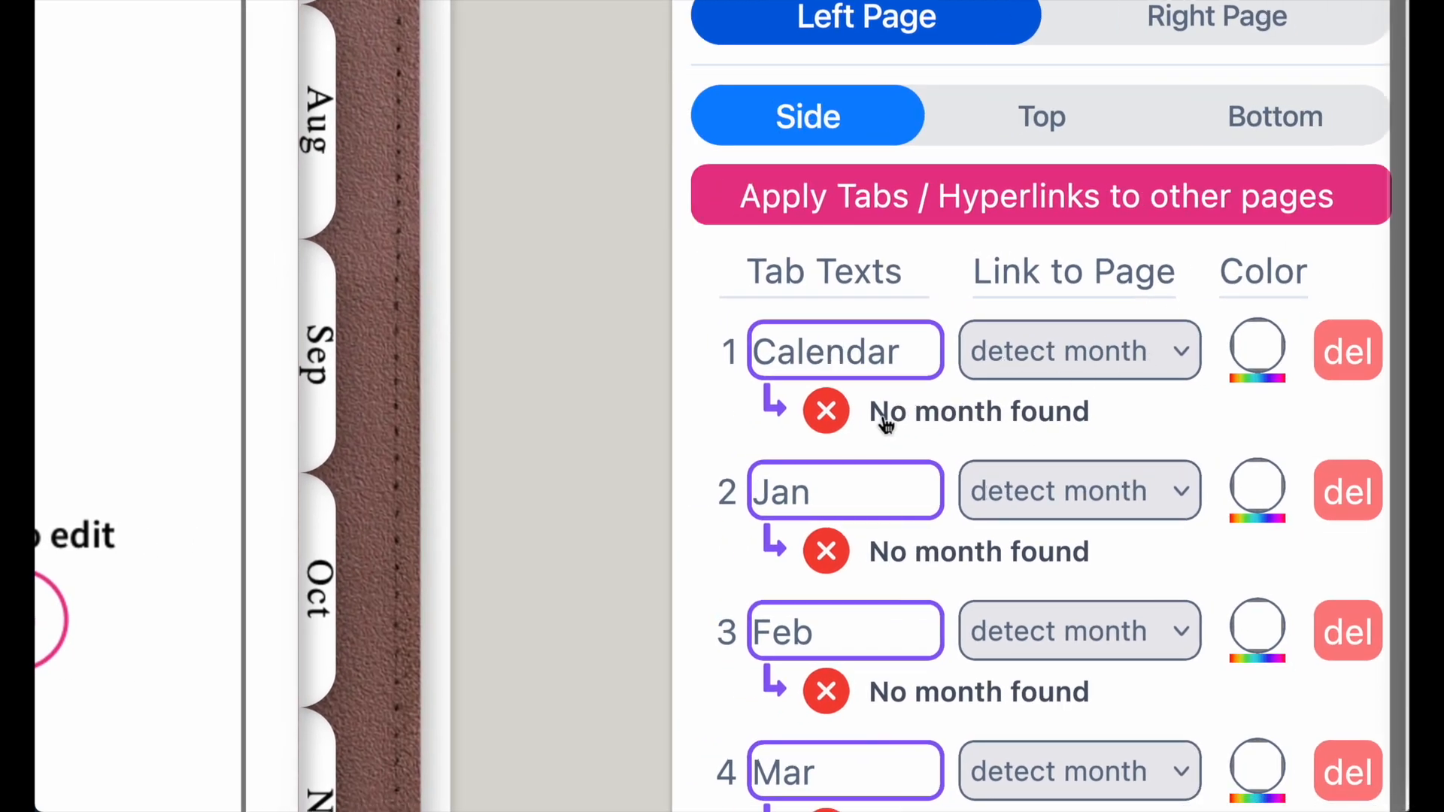
scroll(1058, 563, down, 4)
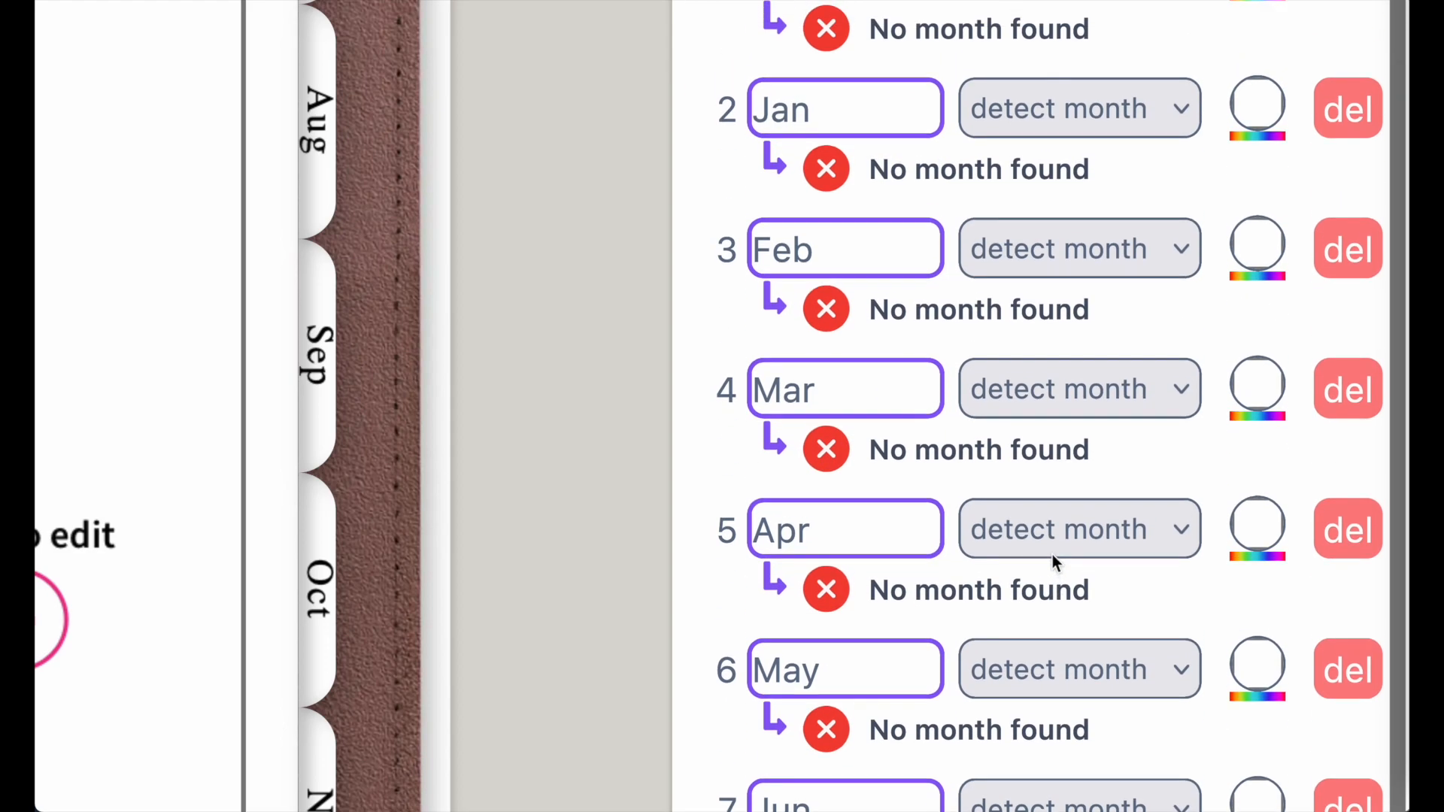
scroll(1055, 563, up, 4)
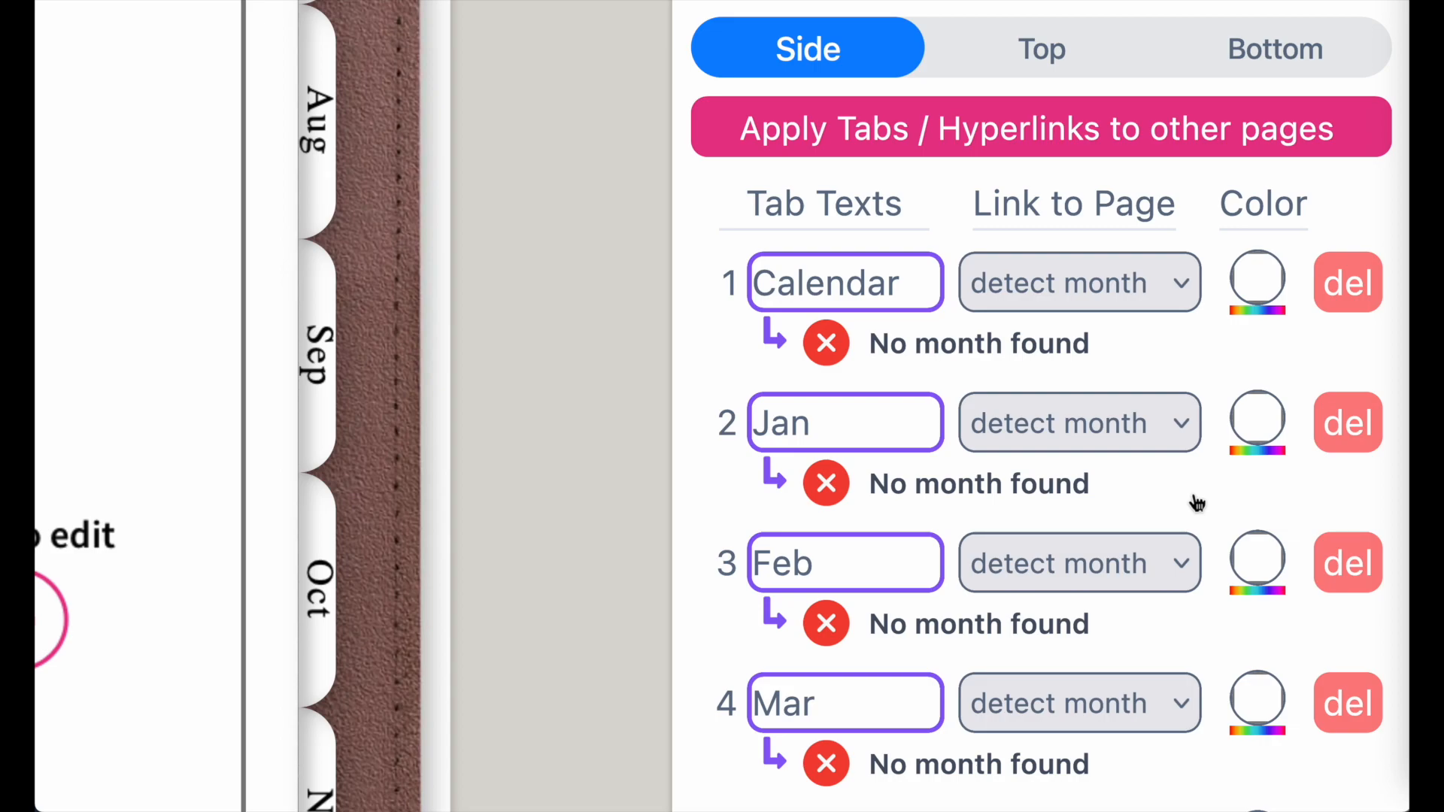
click(820, 431)
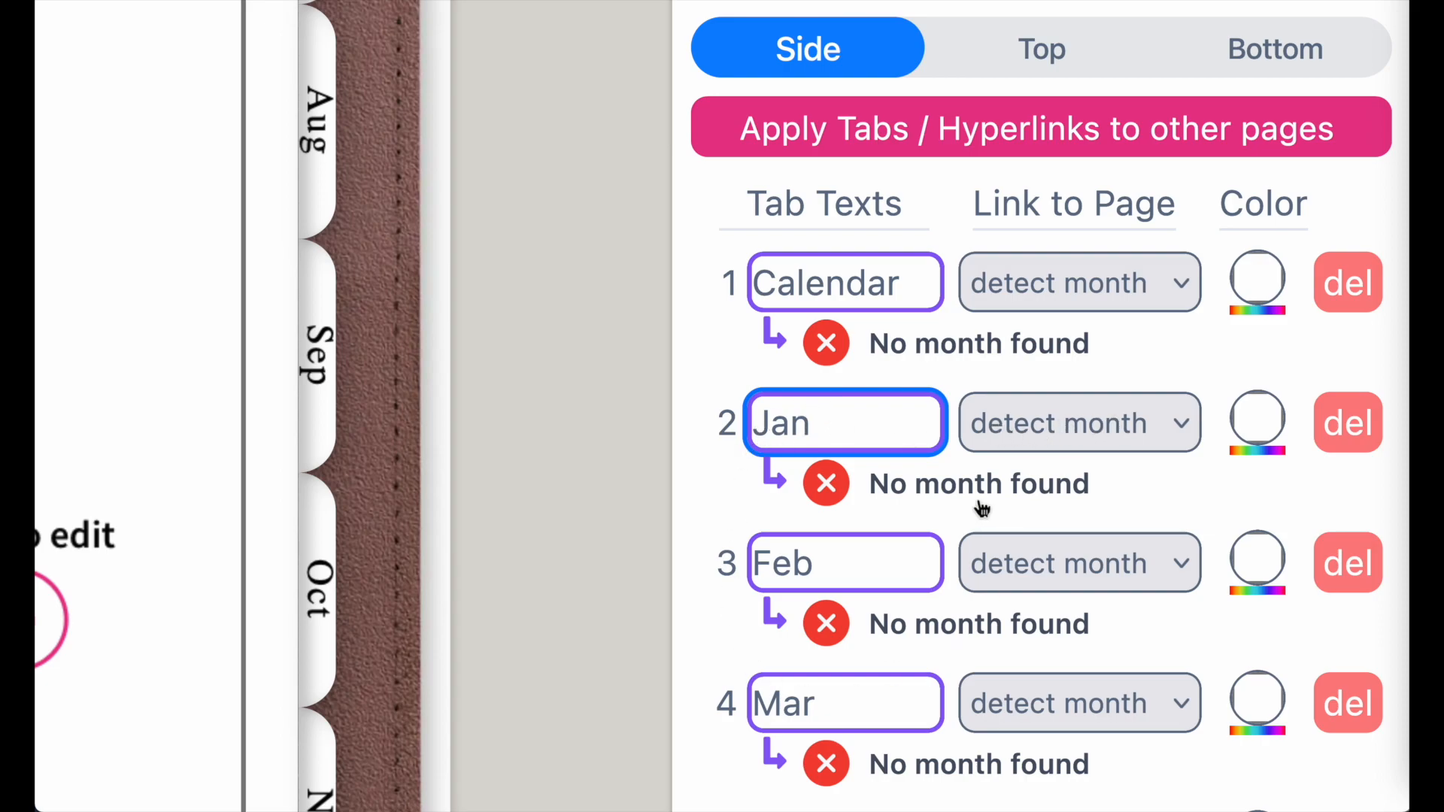
click(908, 288)
drag(916, 288, 799, 288)
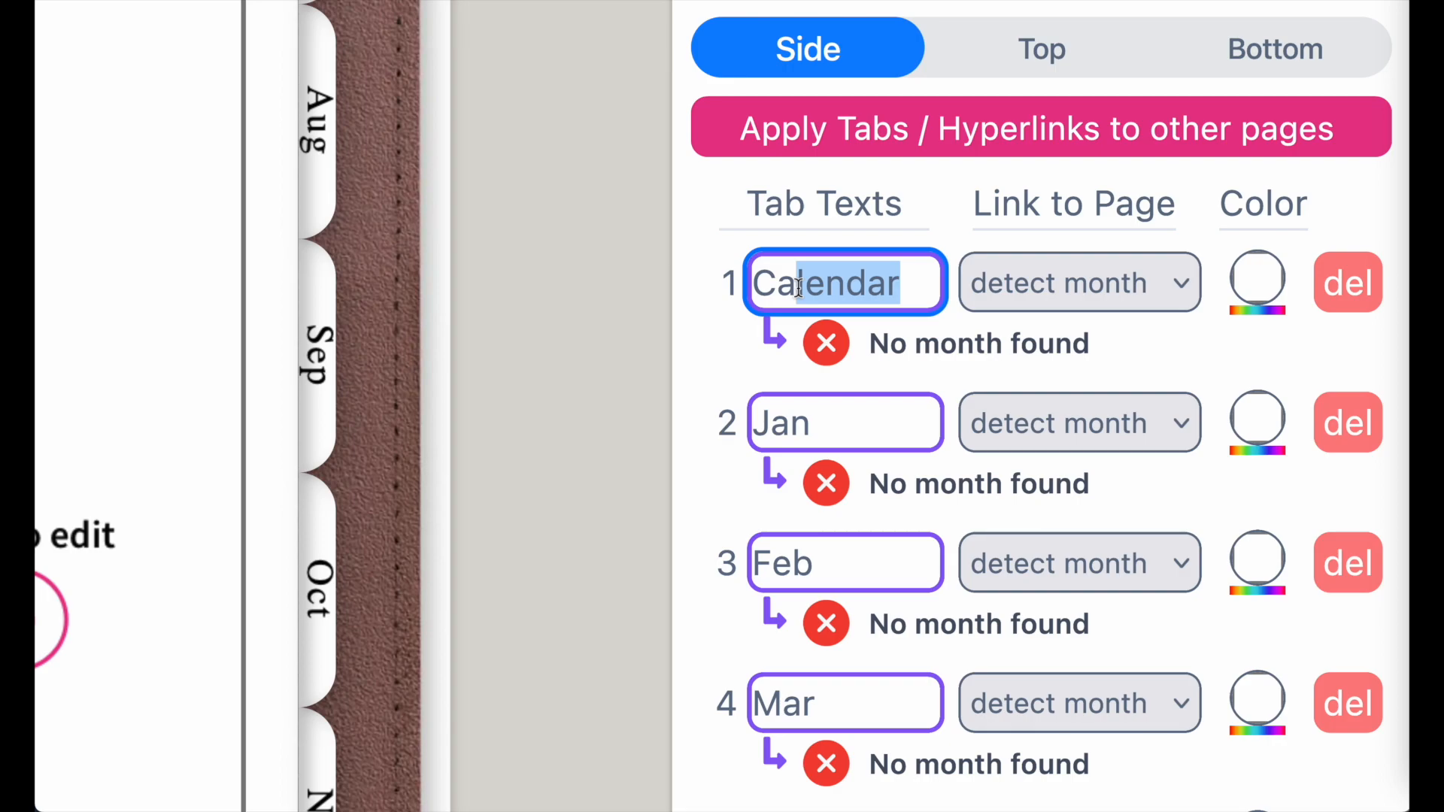
click(1057, 282)
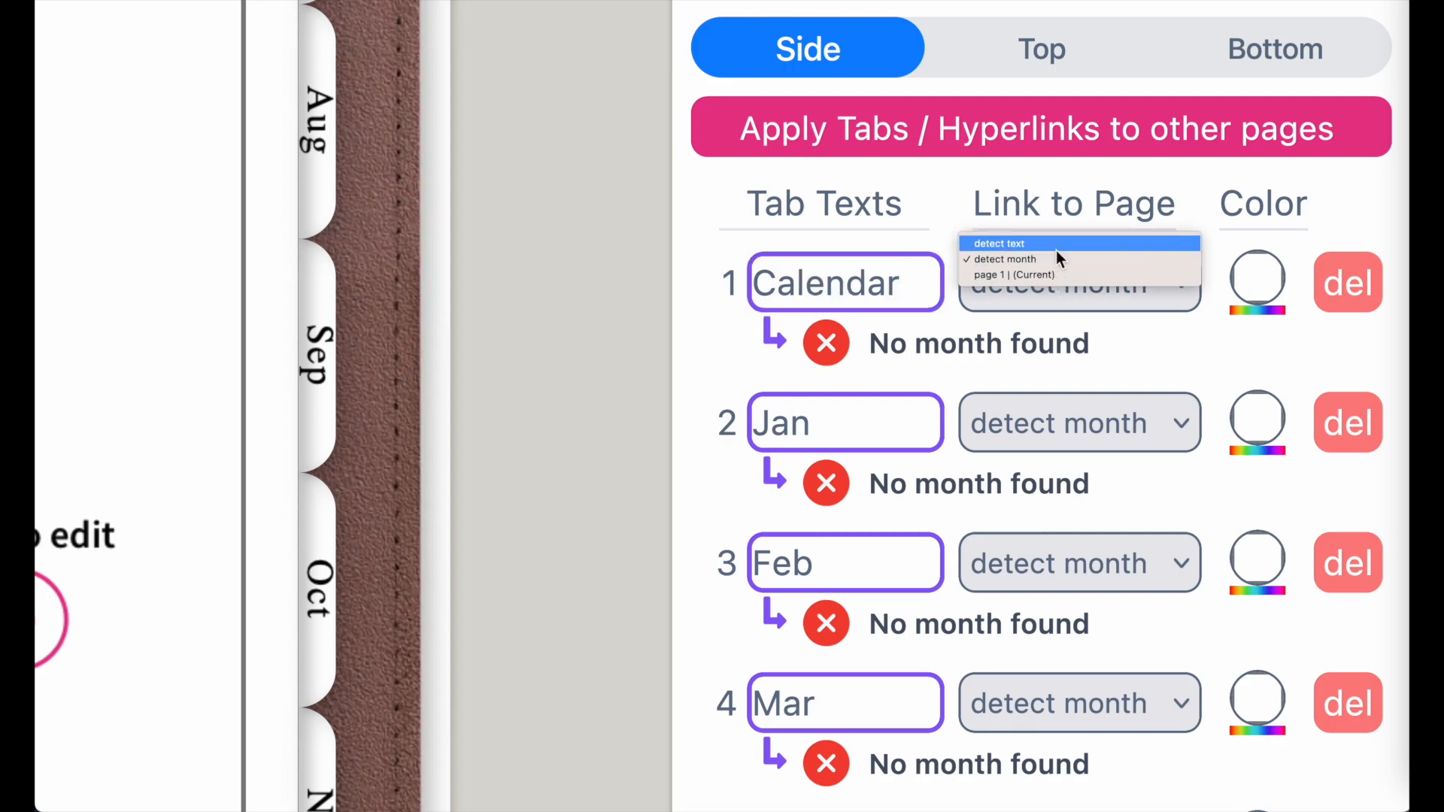
click(1055, 245)
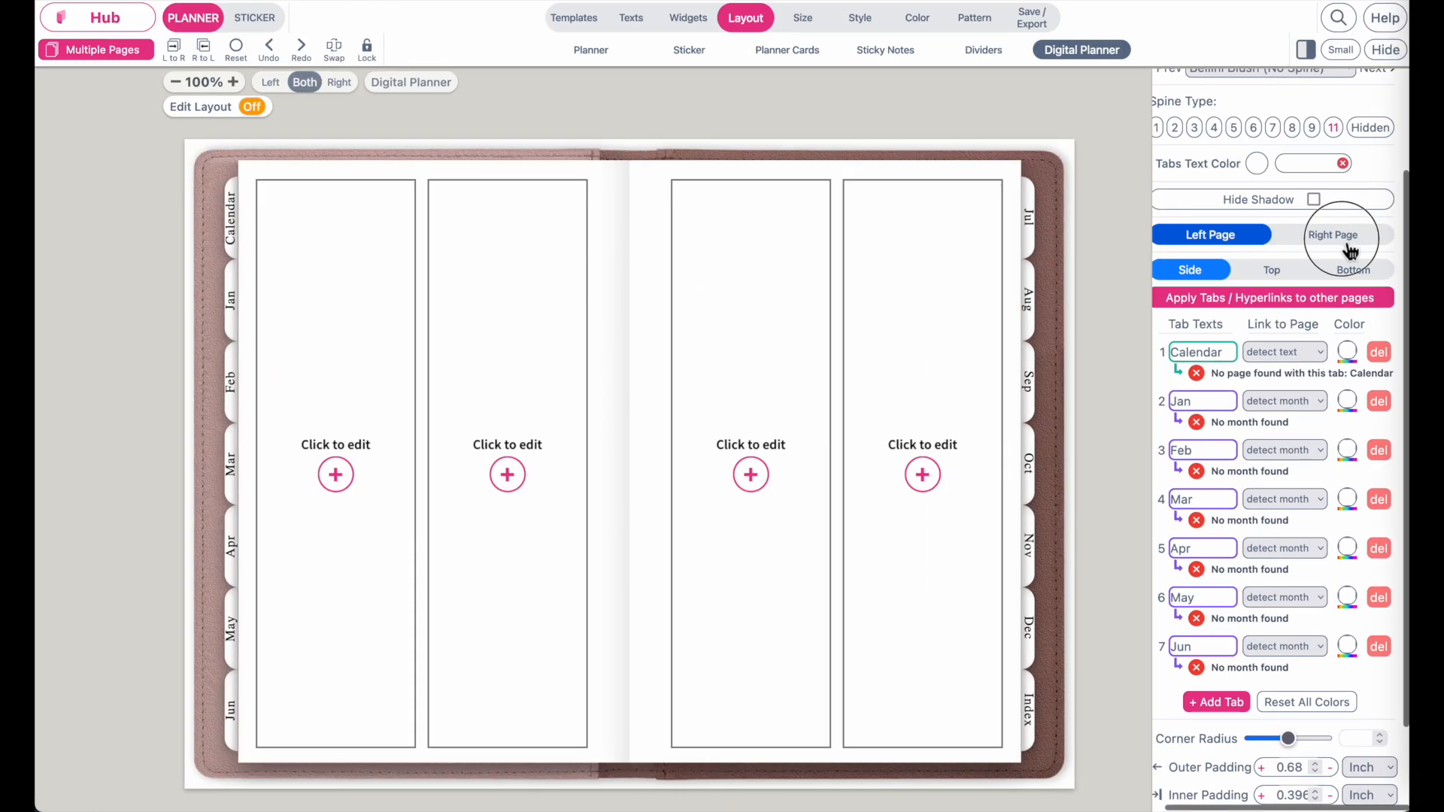
Set the right page's Index side tab to find its linked page with detect text.
click(1347, 241)
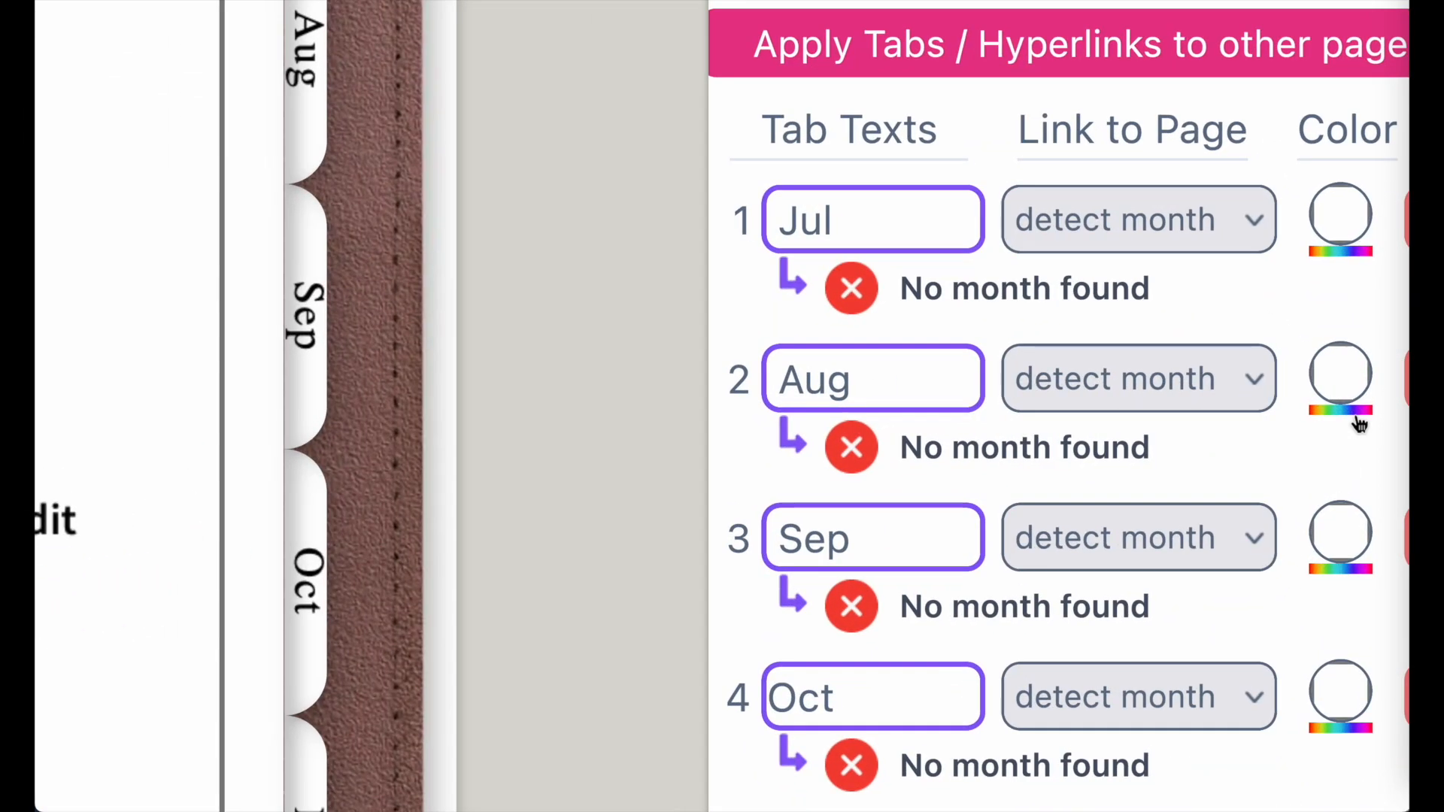
scroll(1155, 501, down, 5)
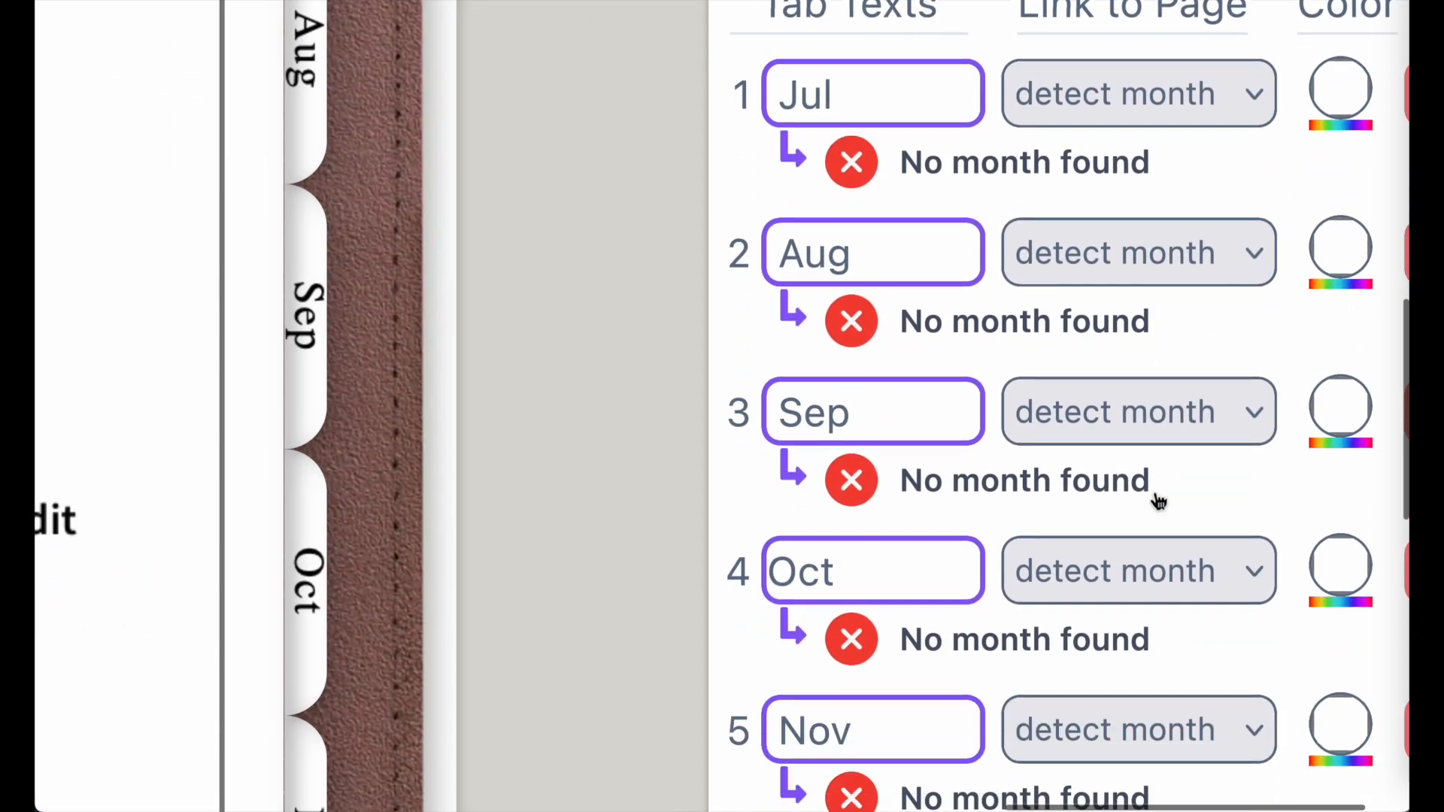
scroll(1153, 492, down, 2)
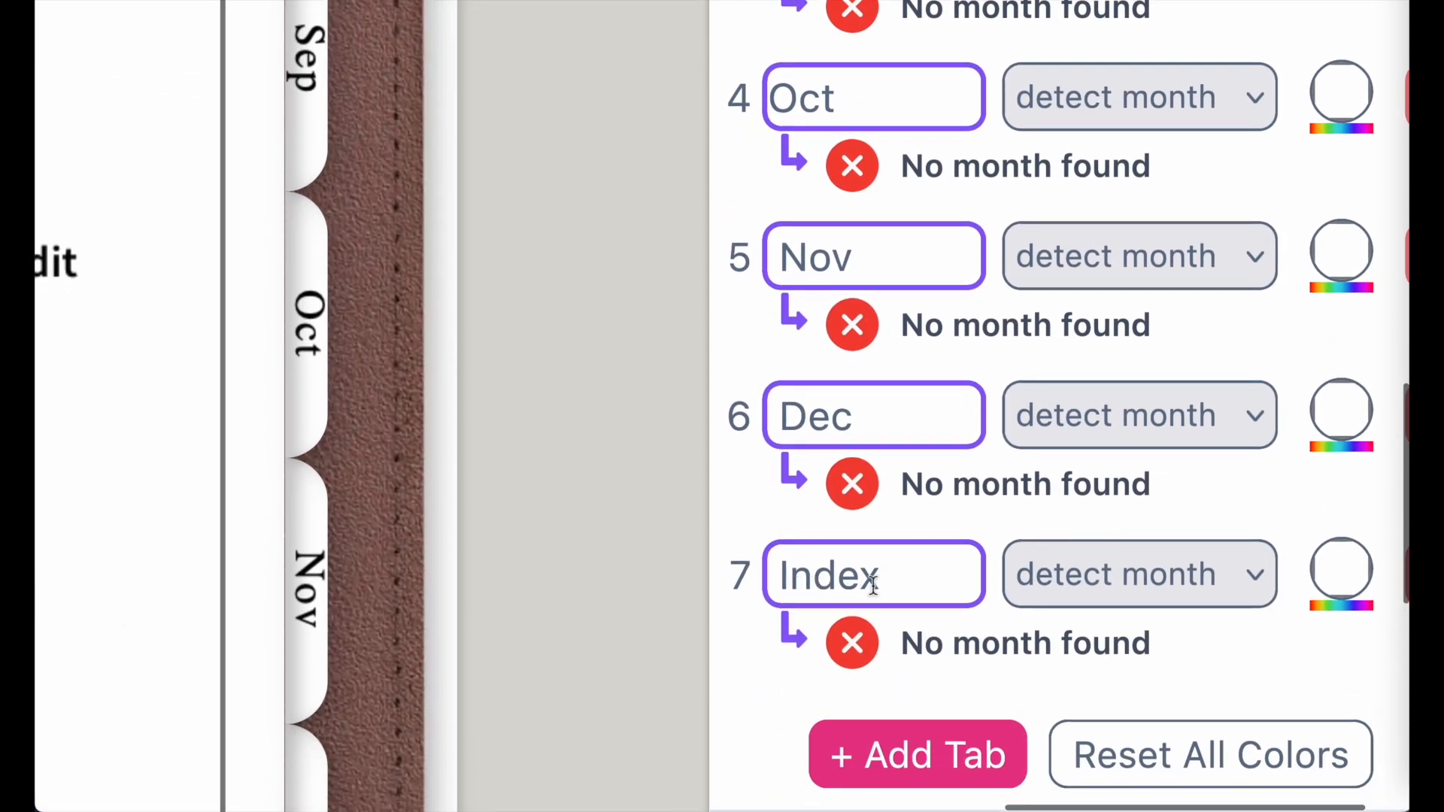
click(1121, 597)
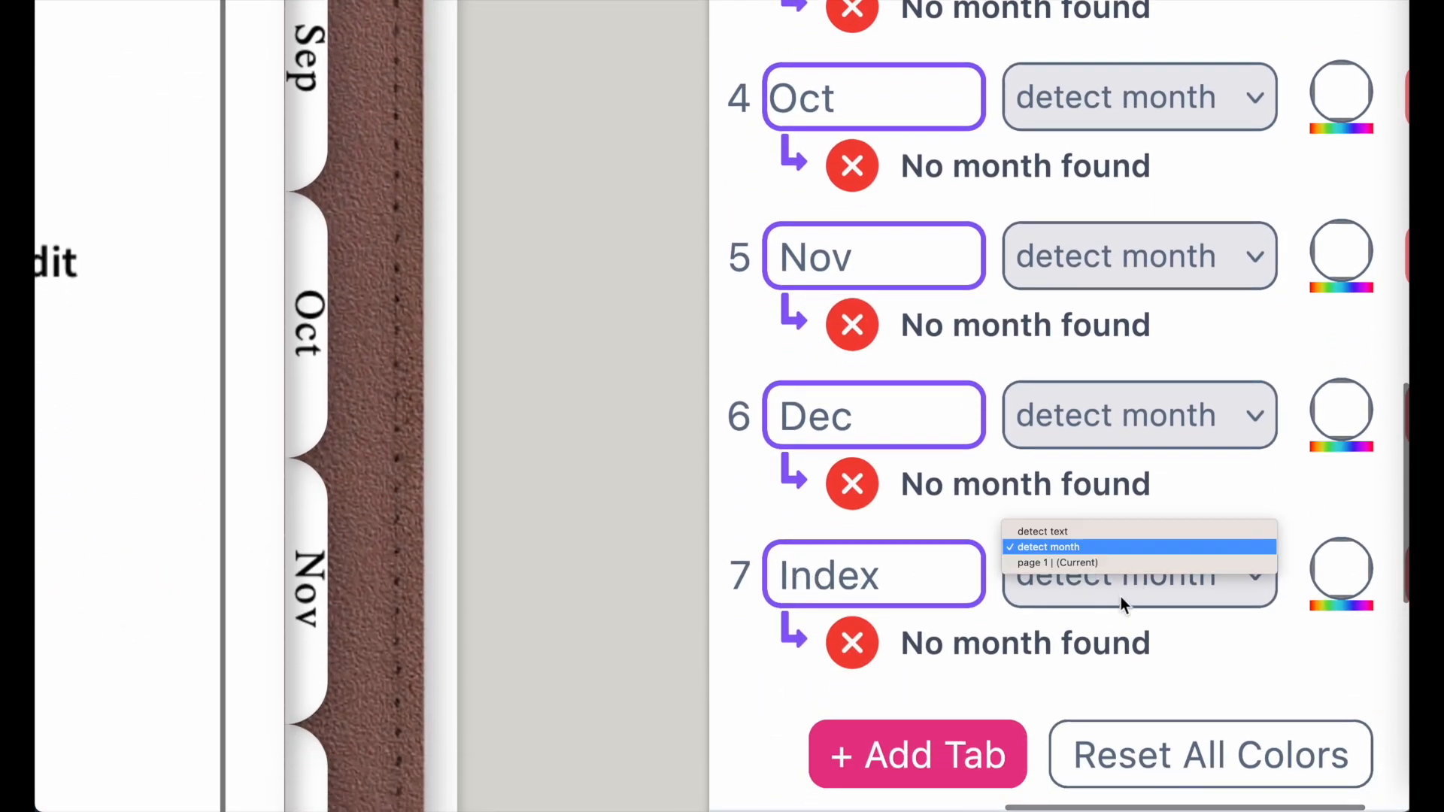
click(1086, 531)
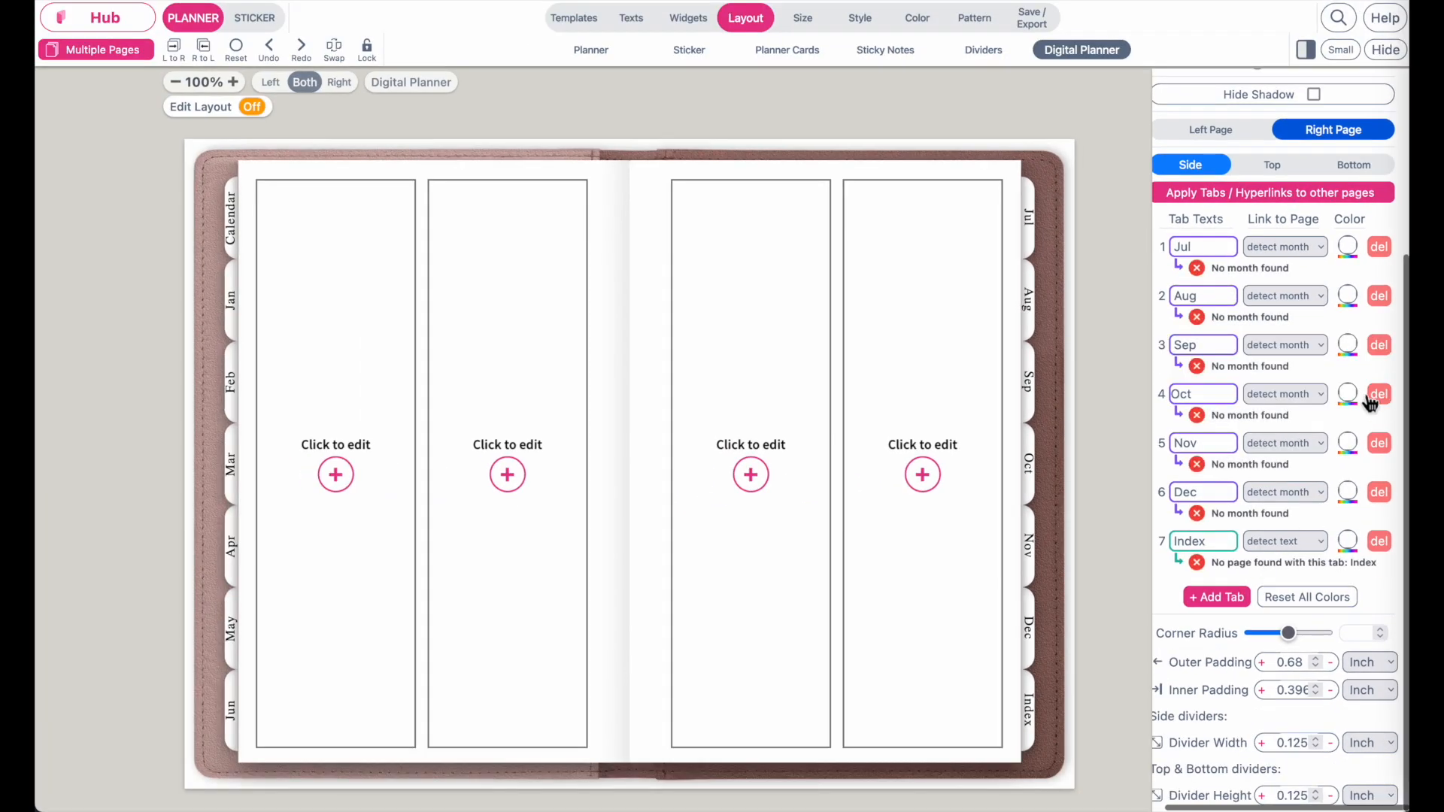
Enlarge the settings sidebar and review the link settings of both pages' side tabs.
click(1341, 50)
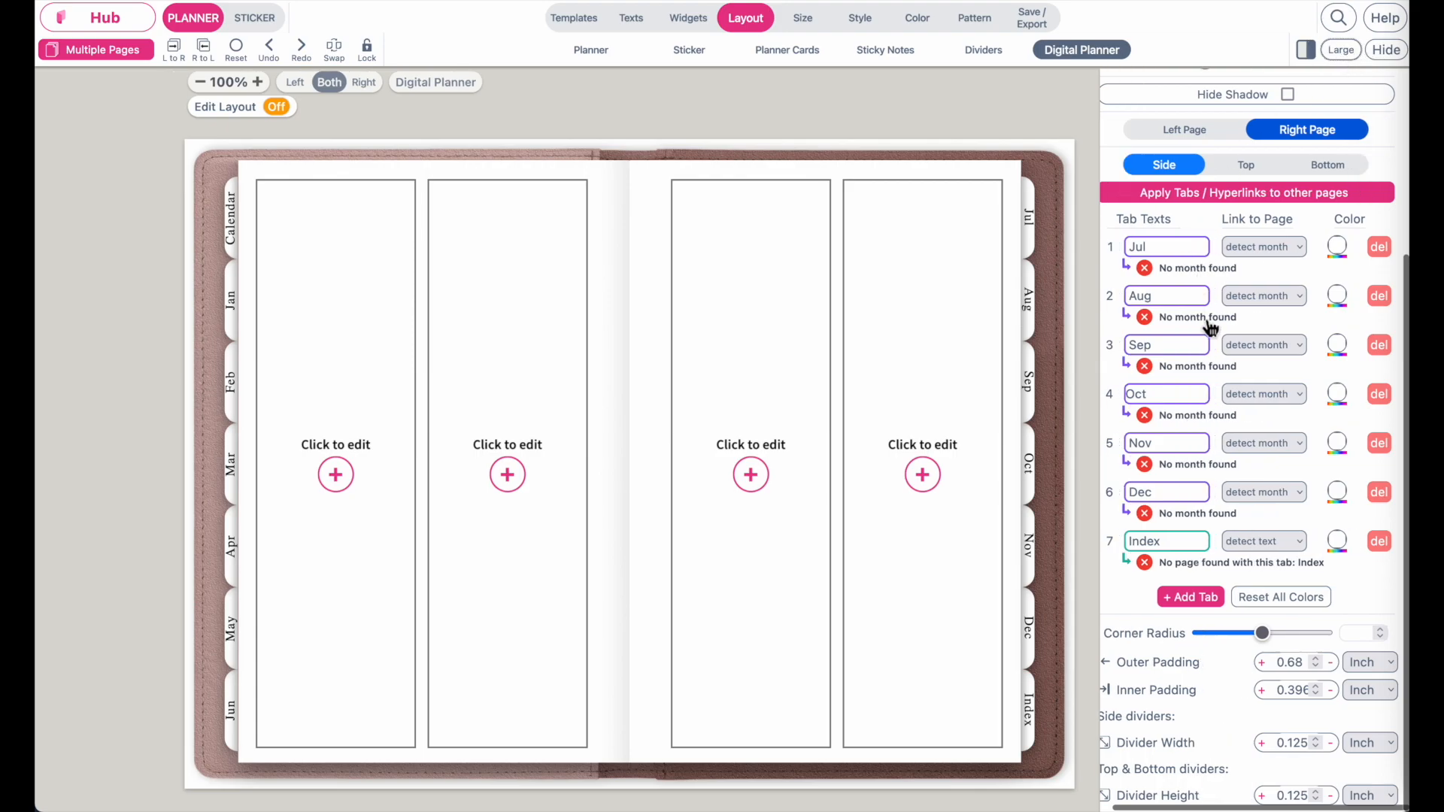
click(1189, 132)
click(1308, 138)
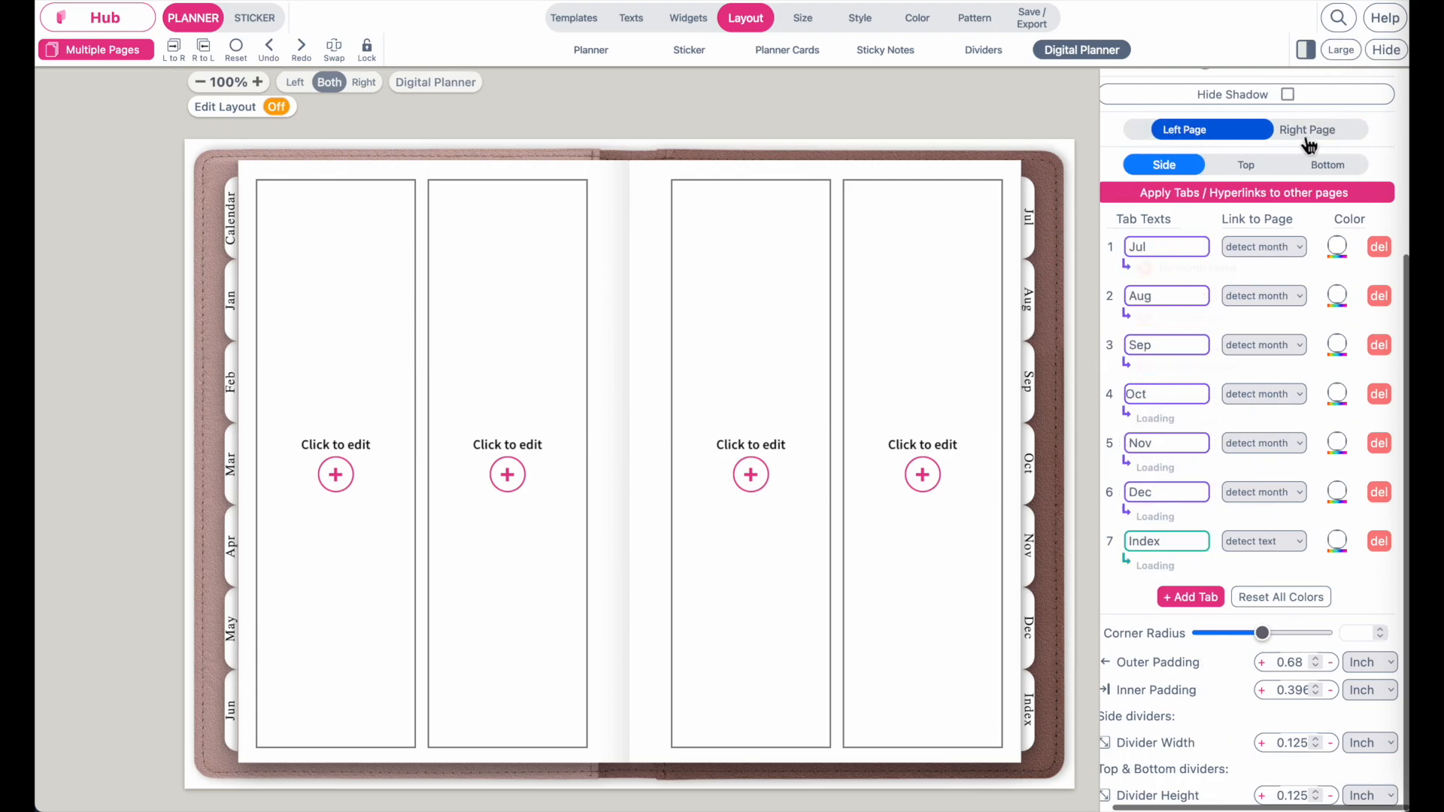
click(1212, 133)
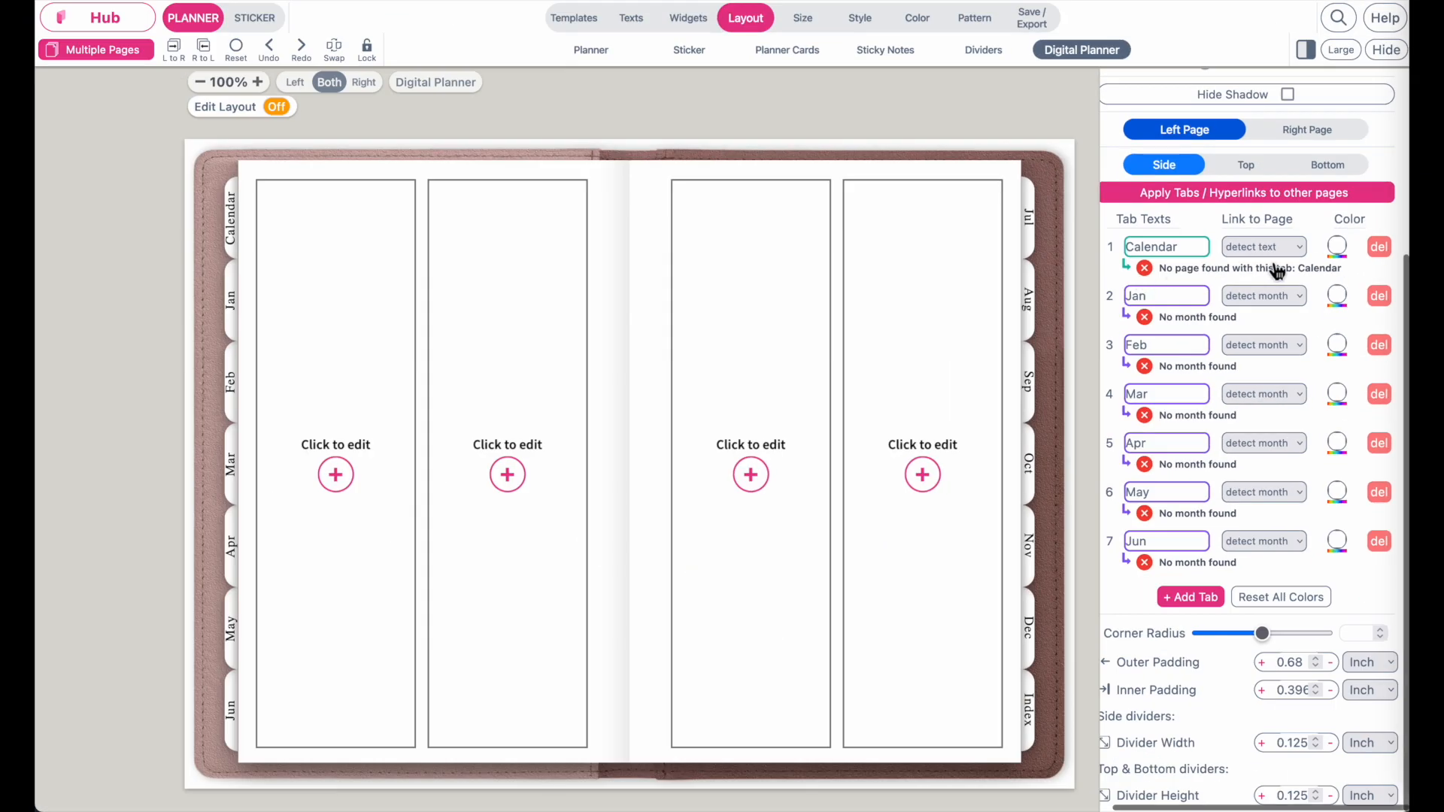
Show the multiple pages list and title the first page Index.
click(64, 50)
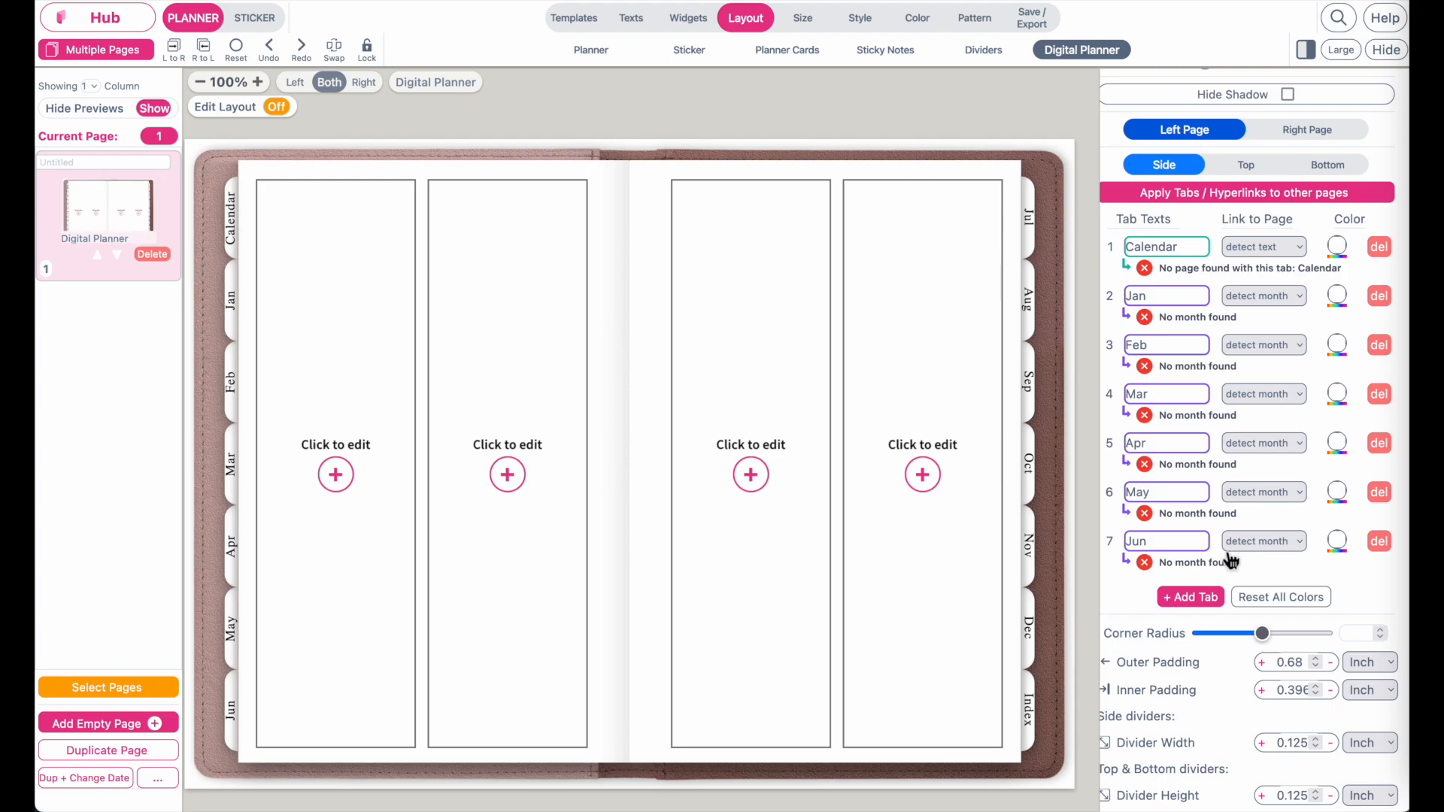
click(1327, 136)
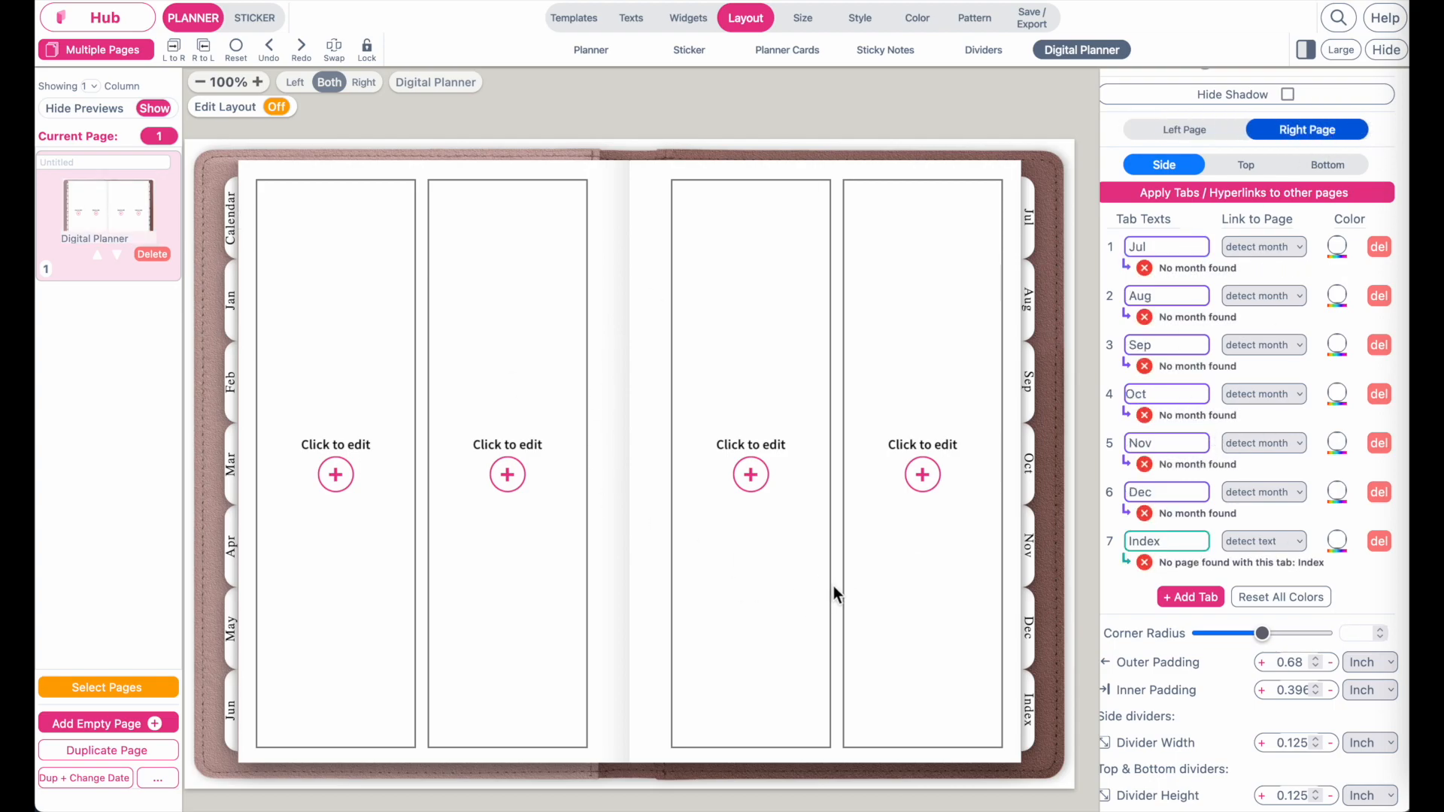
click(80, 162)
text(Index)
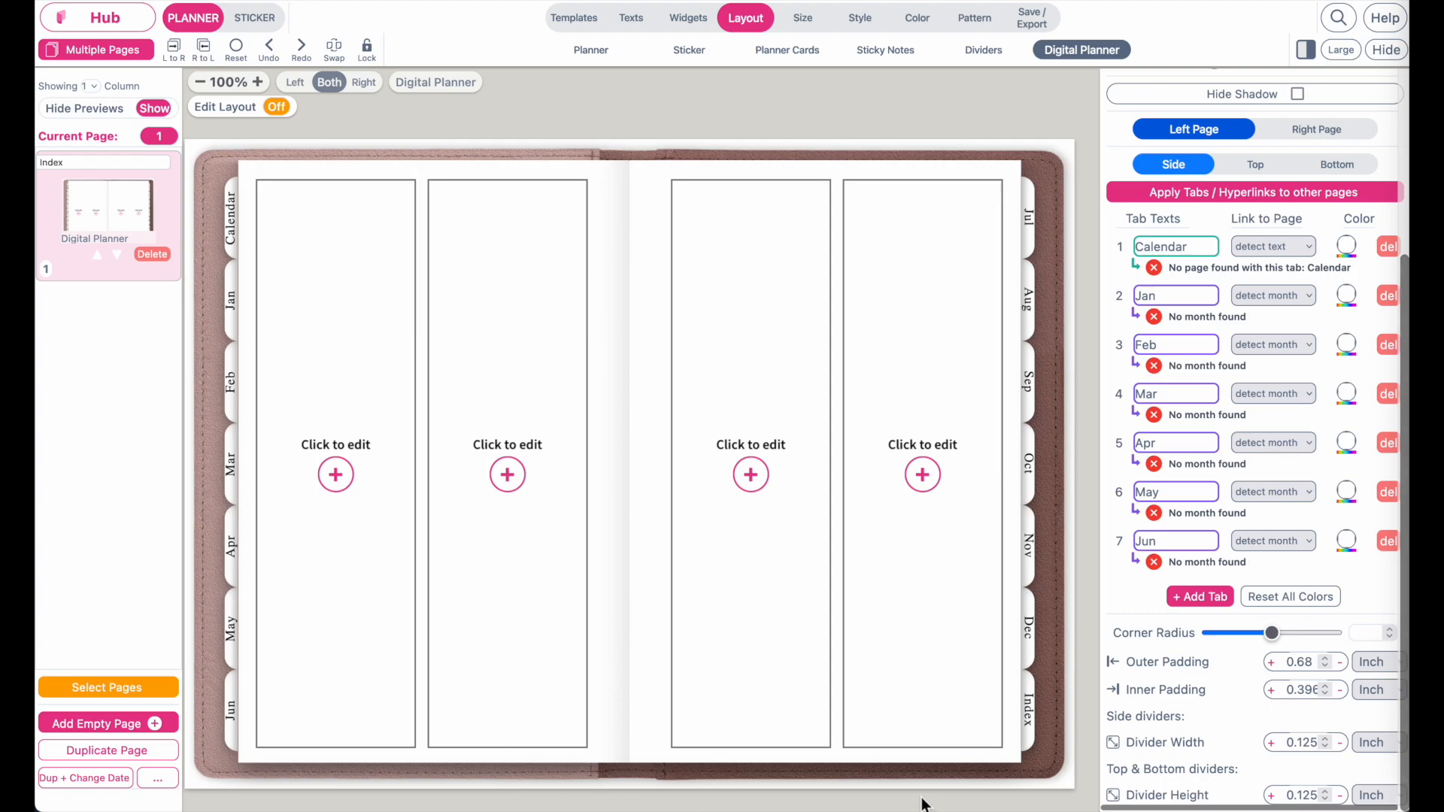
Set the side divider width to 0.185 inch and the tabs' corner radius to 2.
click(1272, 744)
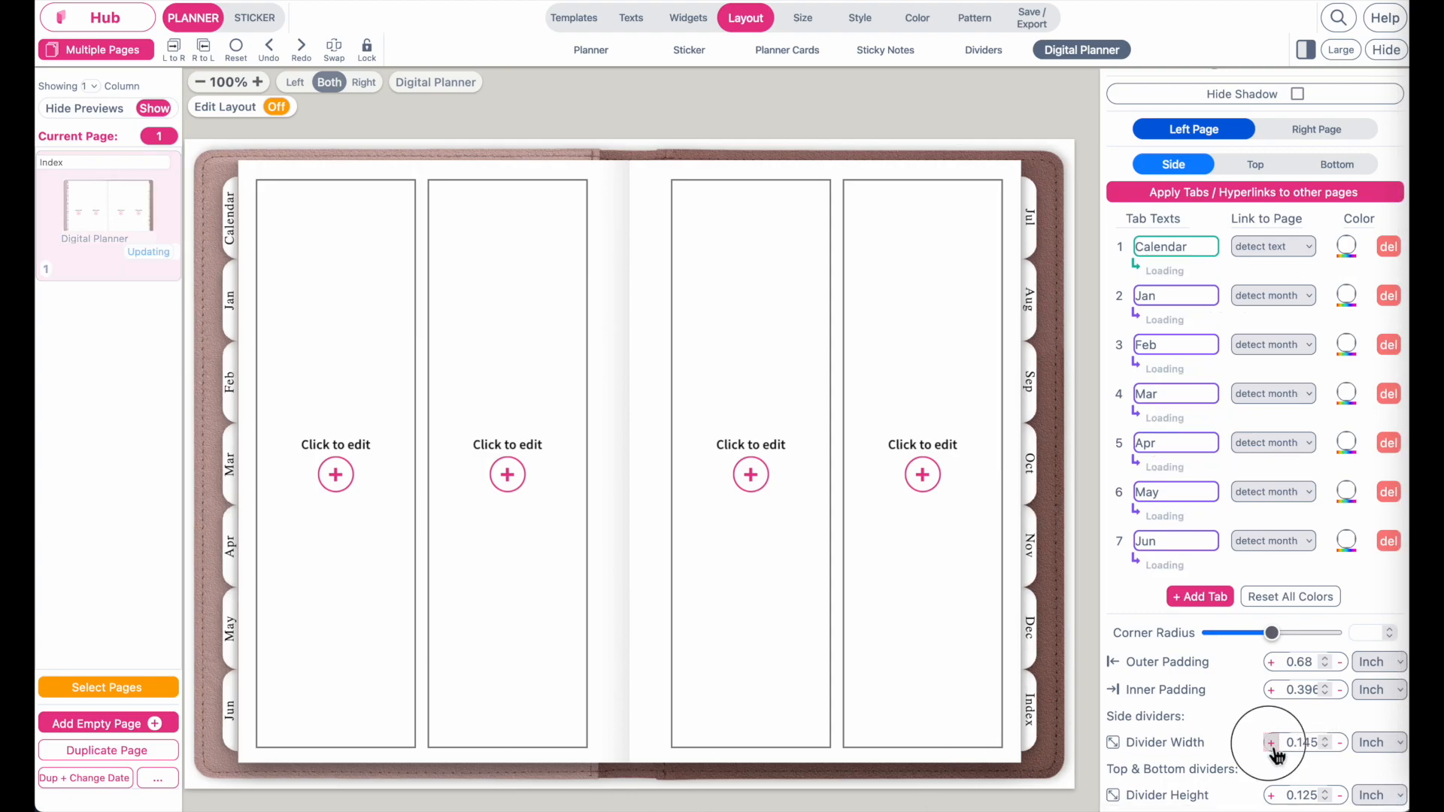
click(1272, 743)
click(1272, 743)
click(1266, 634)
drag(1267, 640, 1229, 647)
click(1340, 142)
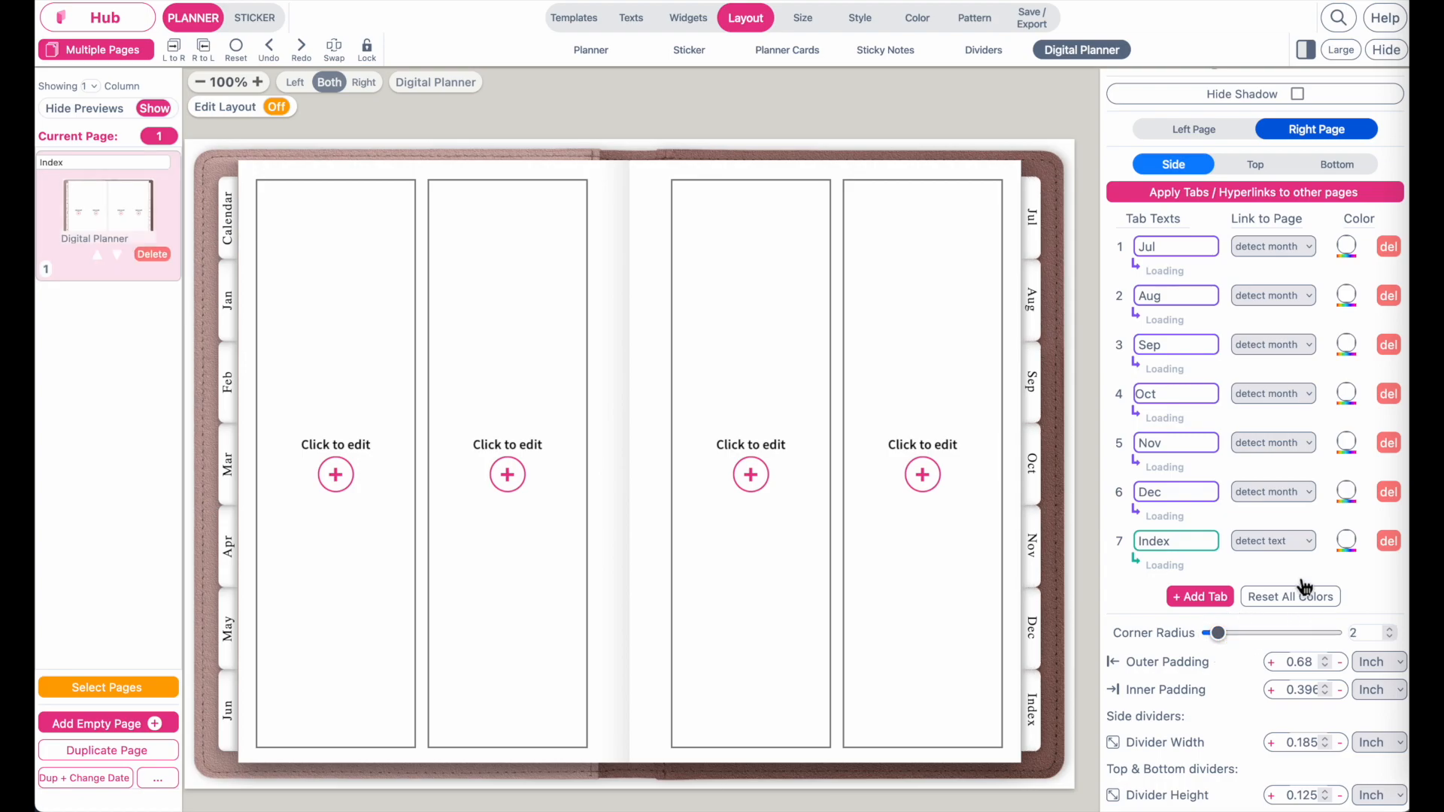
Change the tab labels' font to Sheffield-Regular at size 13.
scroll(1305, 583, up, 5)
click(1314, 141)
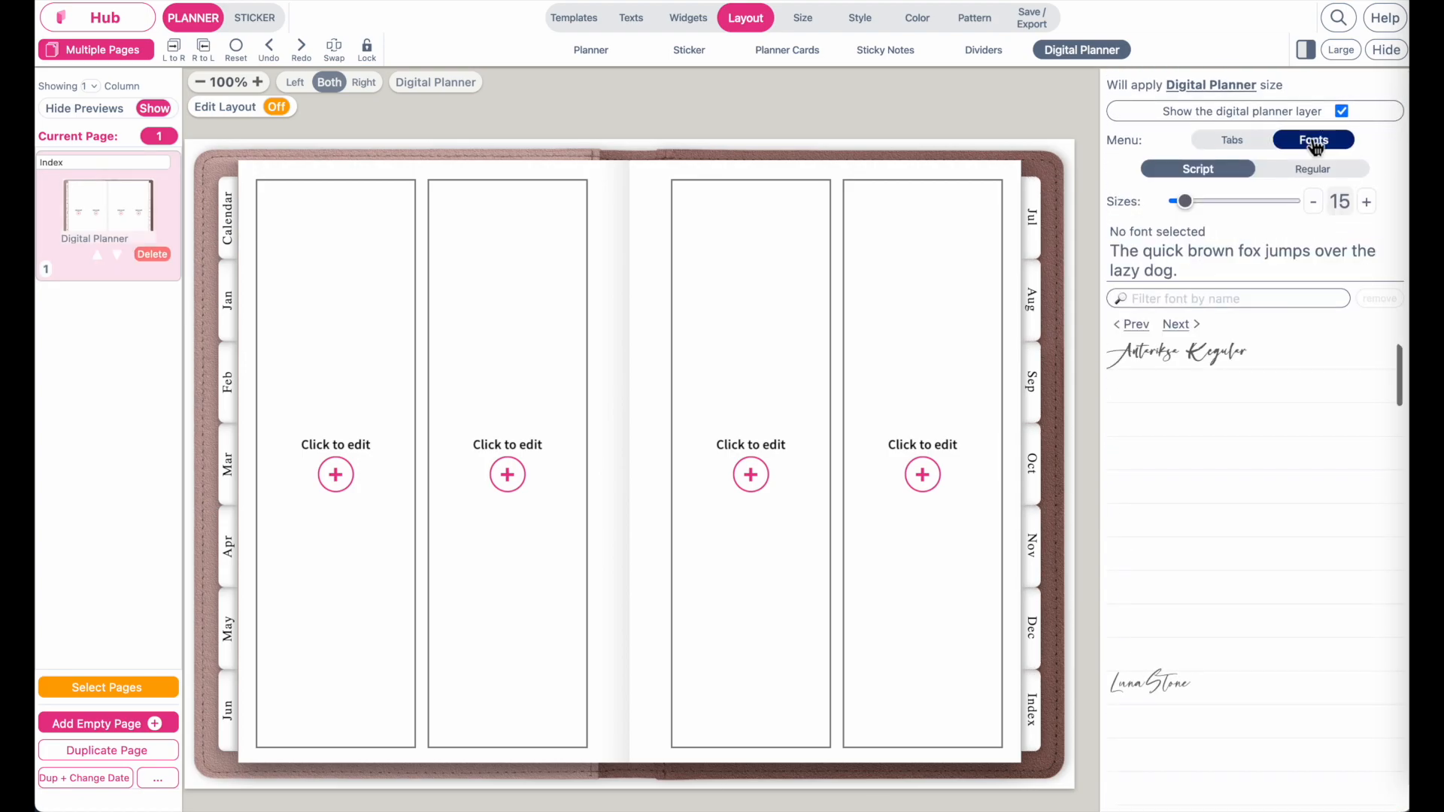
click(1311, 173)
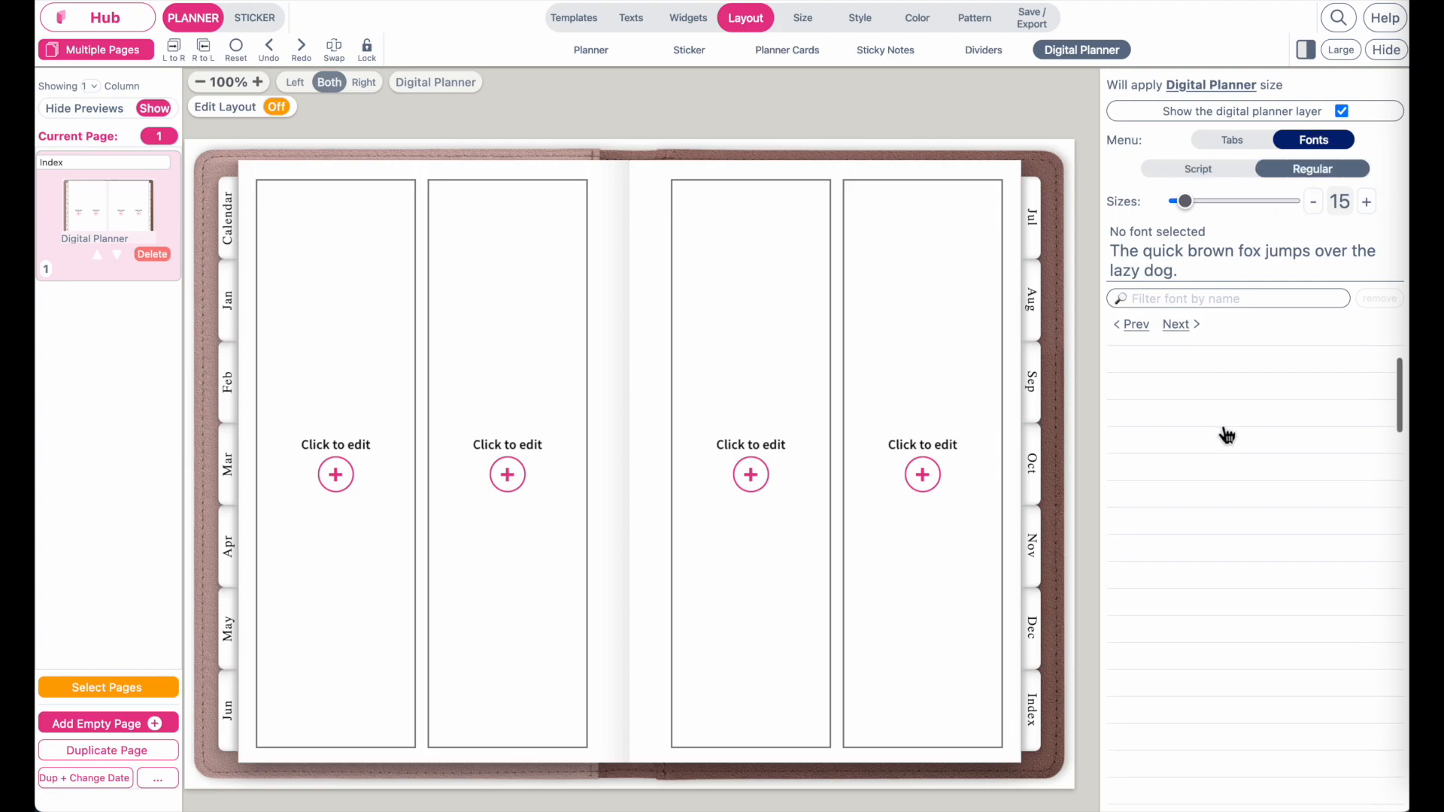
scroll(1227, 435, down, 20)
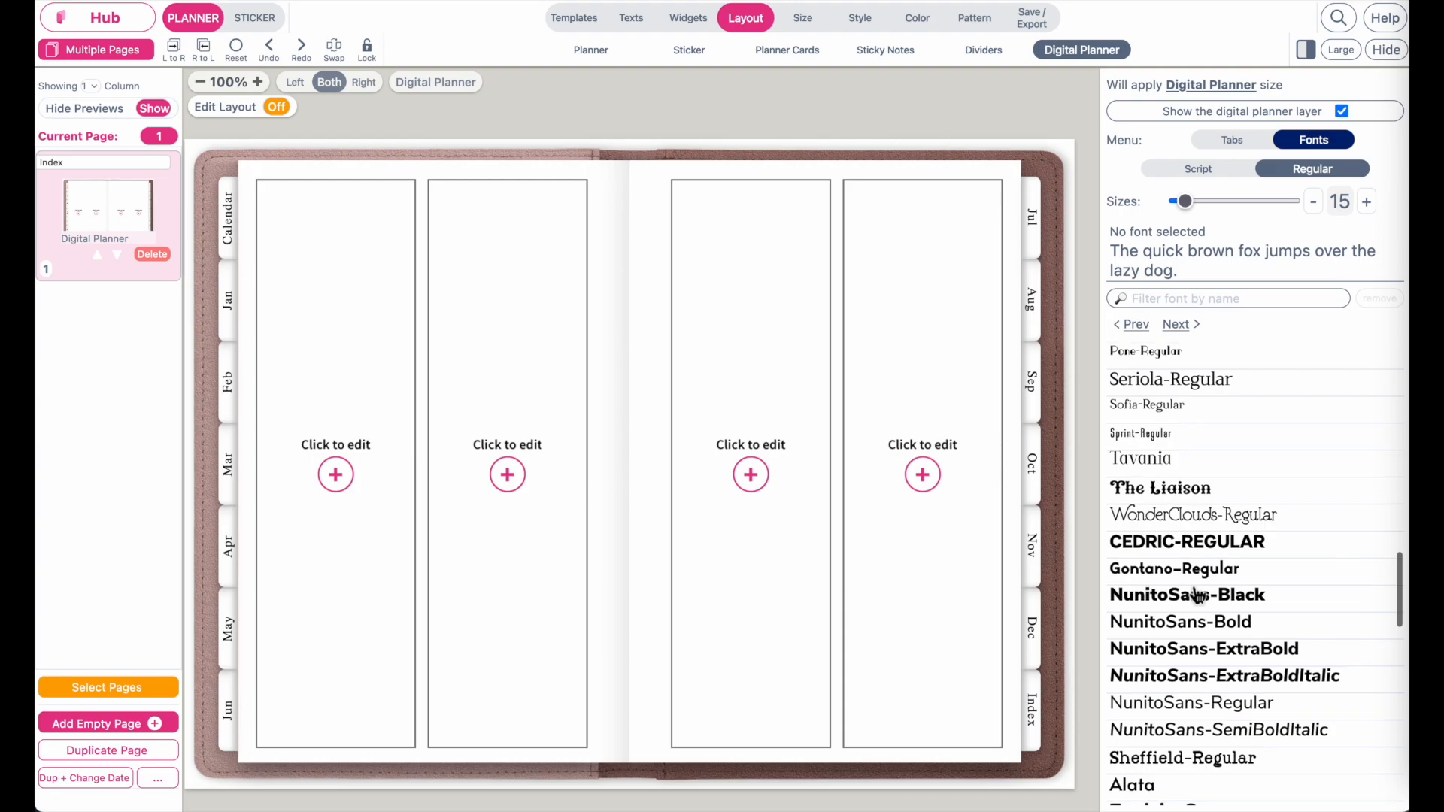
click(1147, 505)
click(1314, 203)
click(1314, 202)
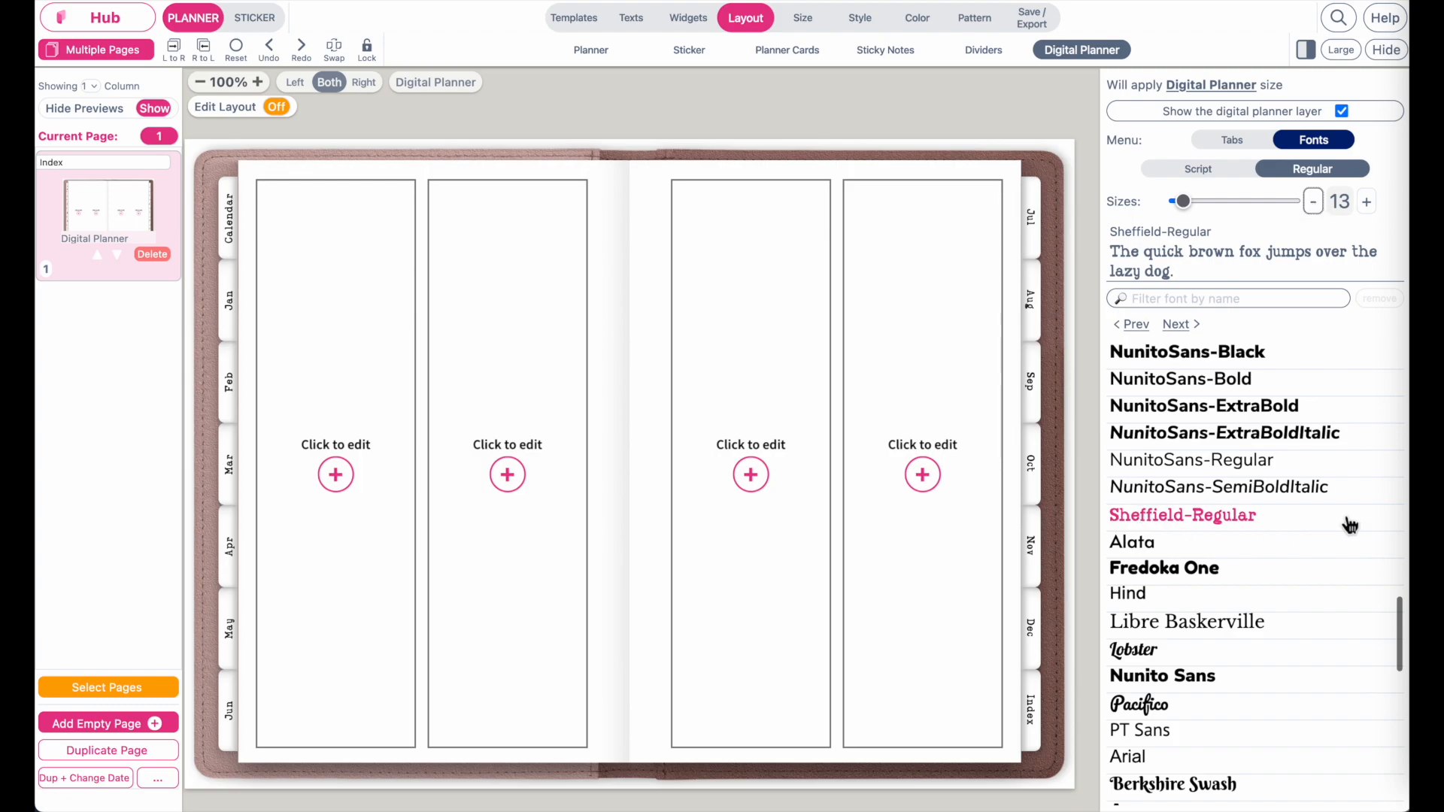
scroll(1234, 369, up, 10)
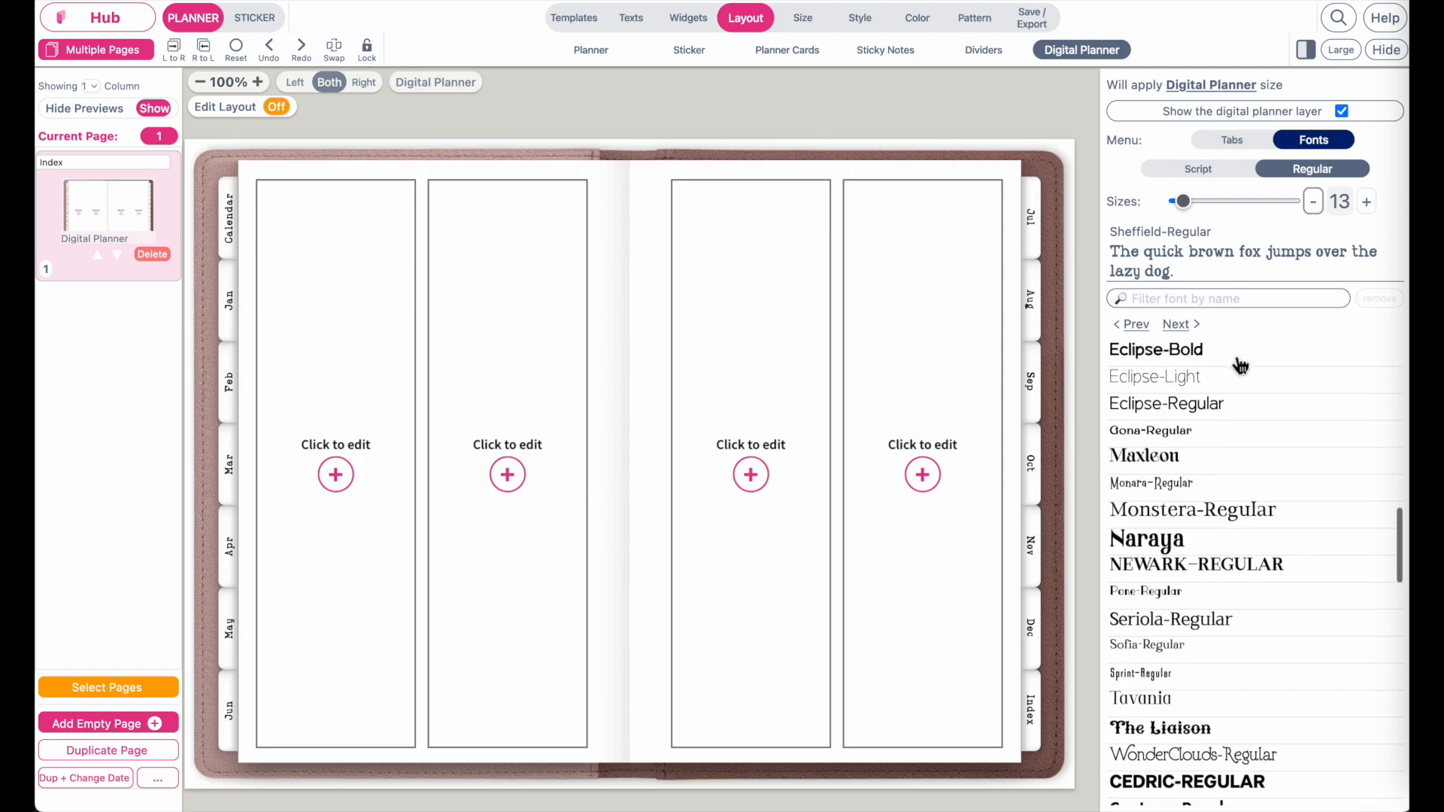
Apply only the skeleton of the pink floral Index template from the Starter Digital Planner templates to both pages.
click(583, 31)
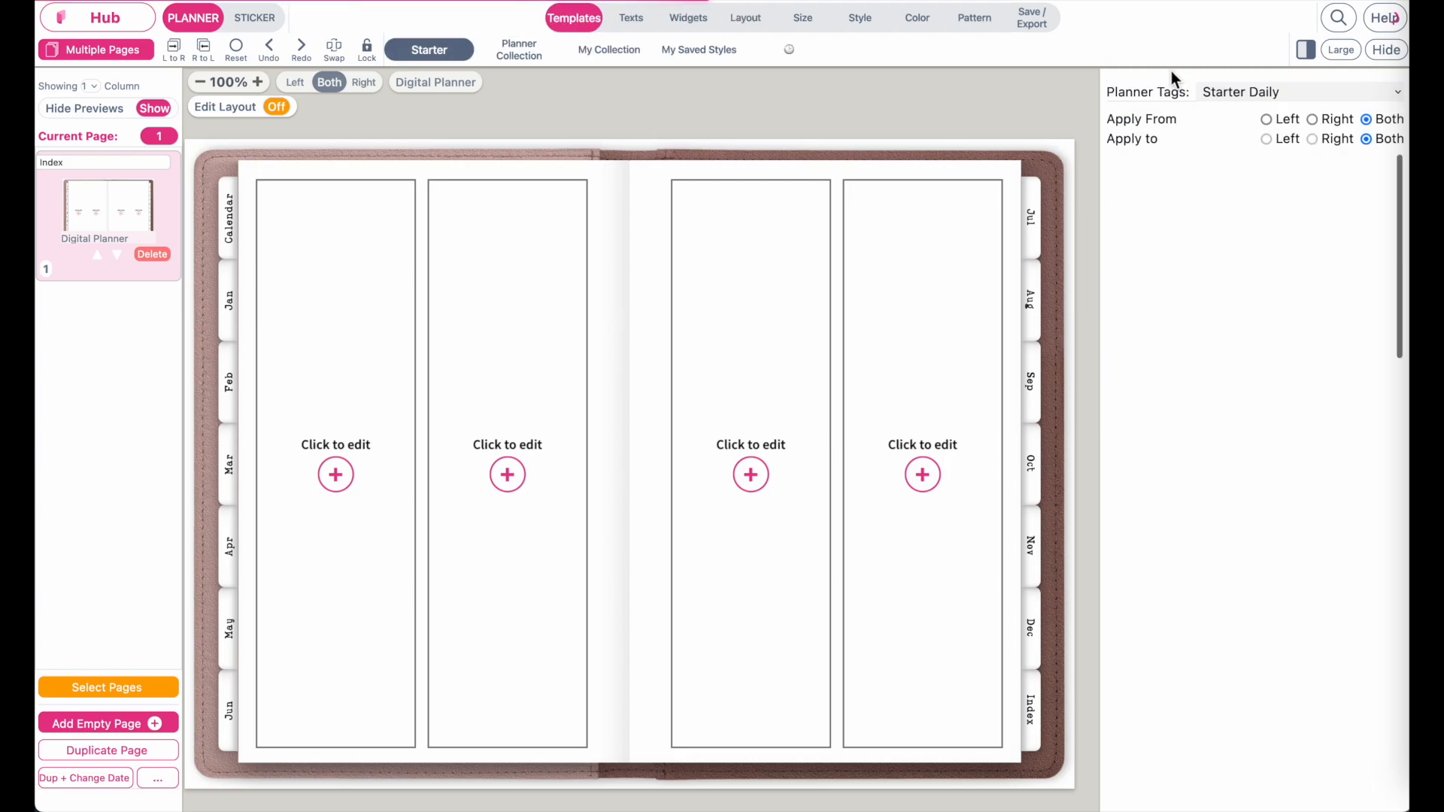
click(1371, 92)
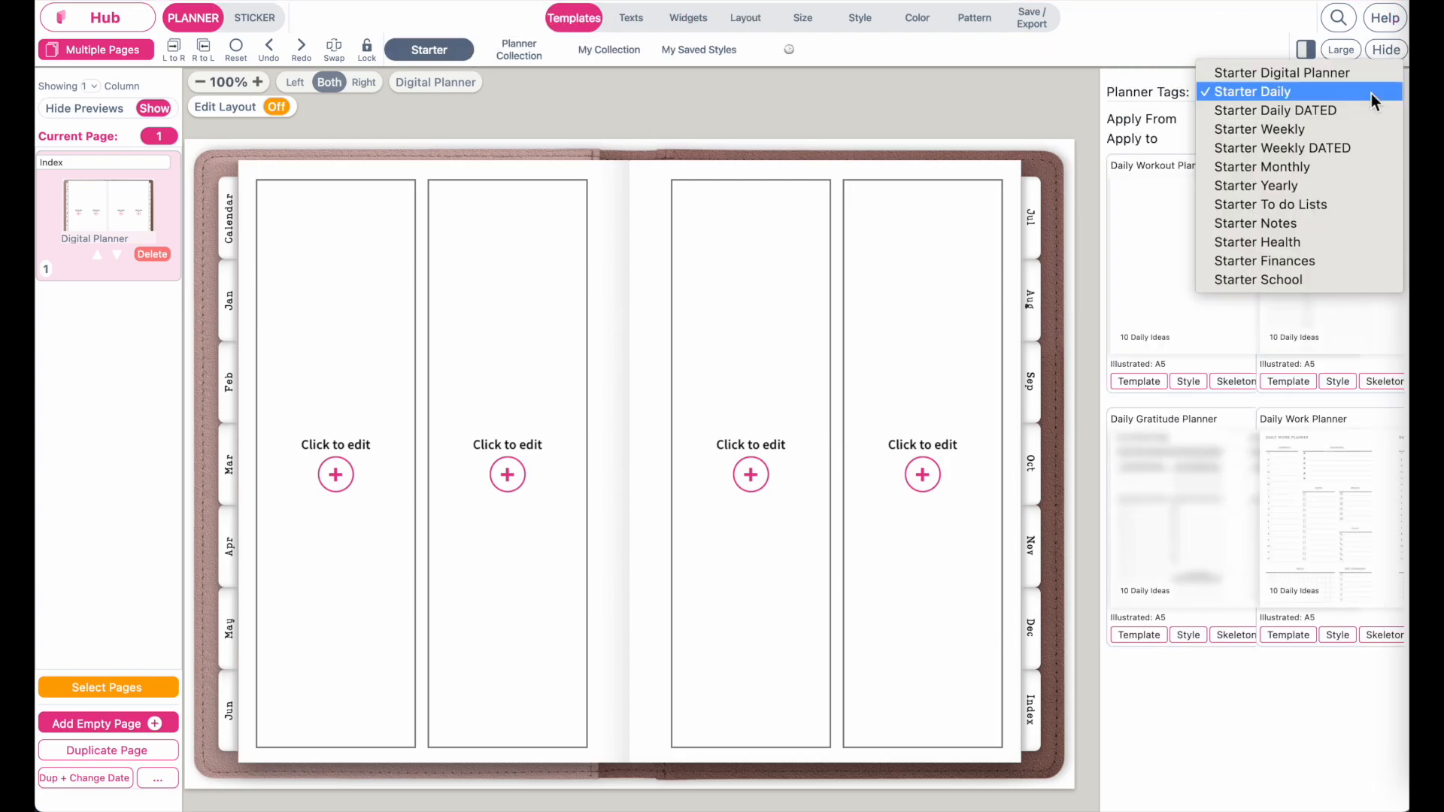
click(1344, 80)
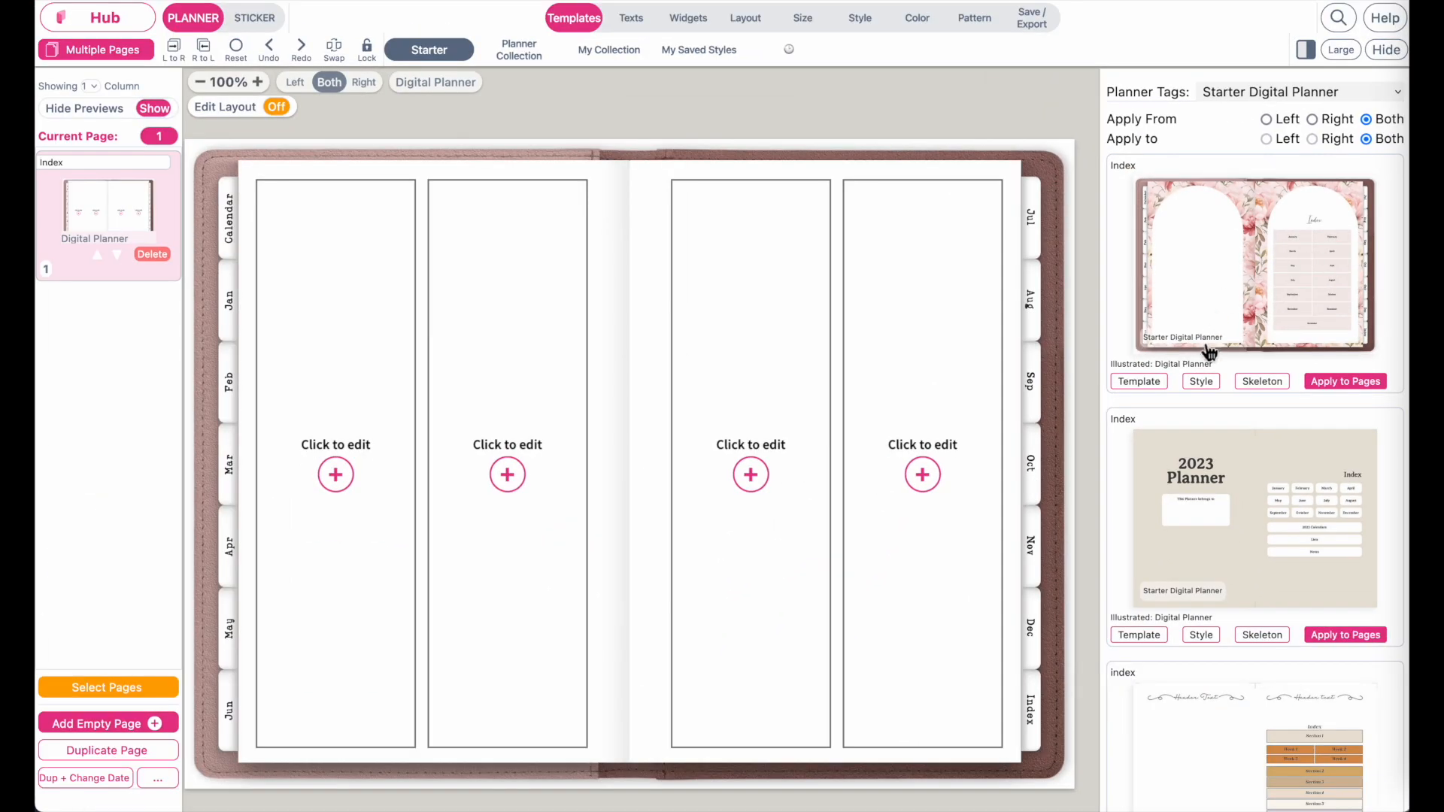
click(1267, 383)
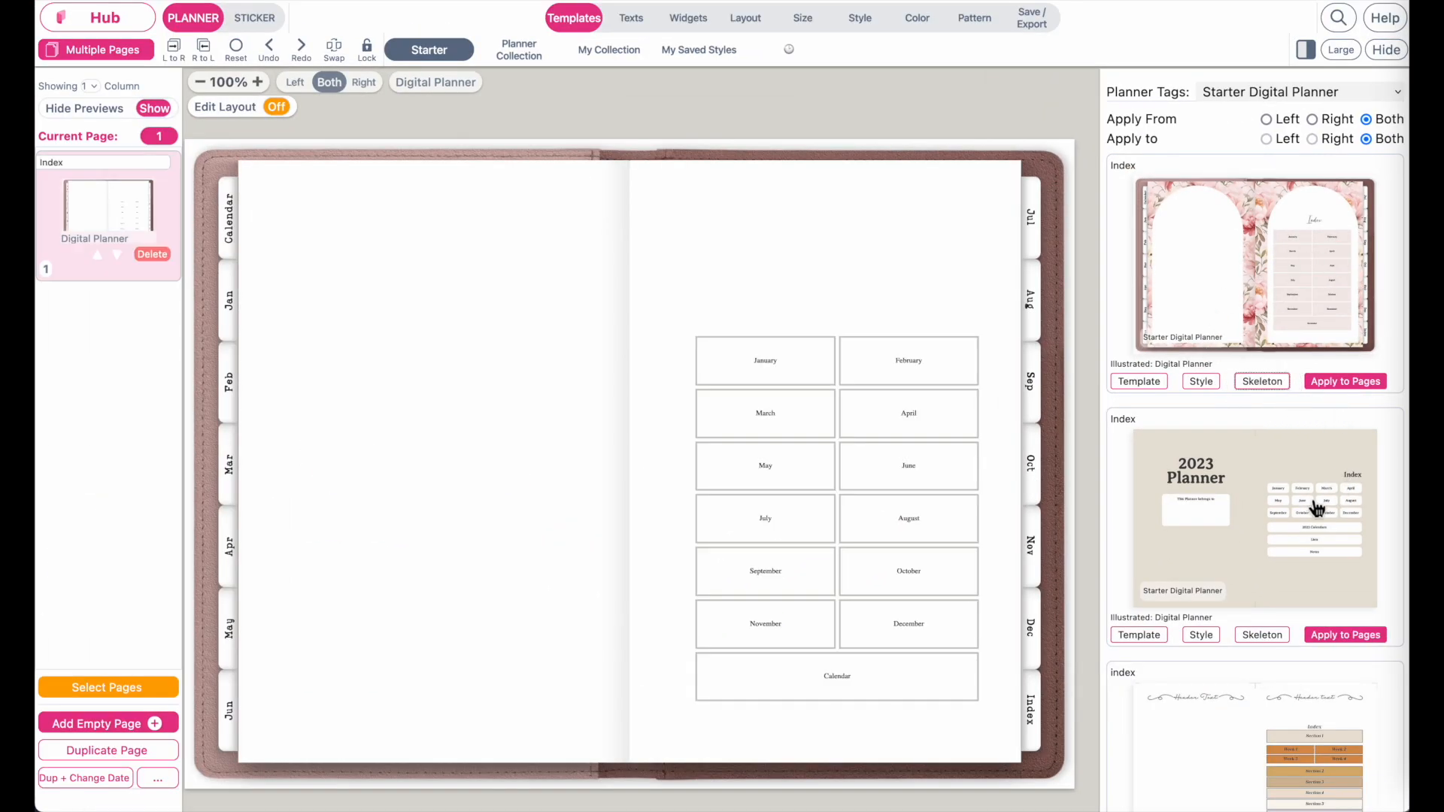
Apply the pink floral Index template's style to both pages and inspect the month buttons up close.
click(1201, 384)
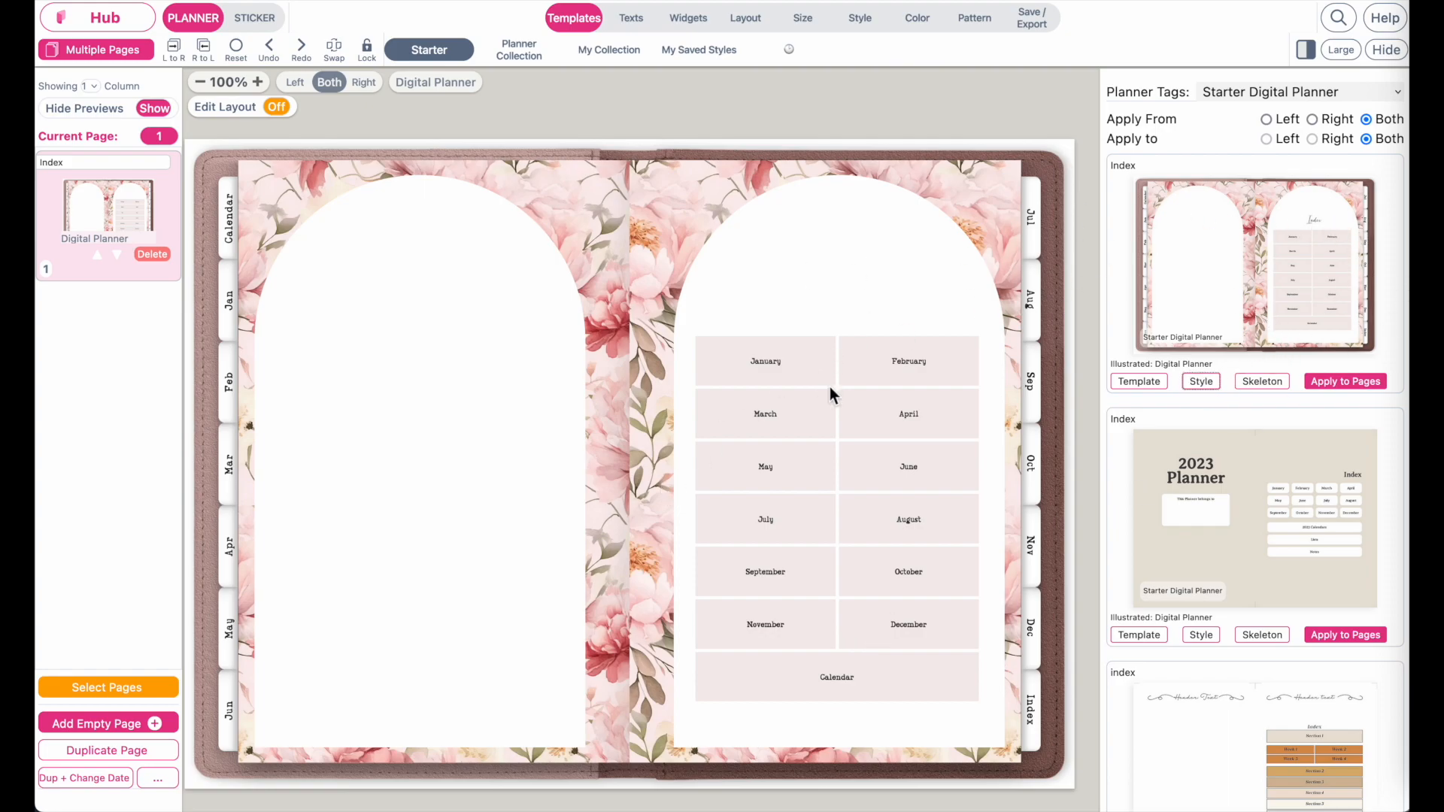
scroll(908, 404, up, 5)
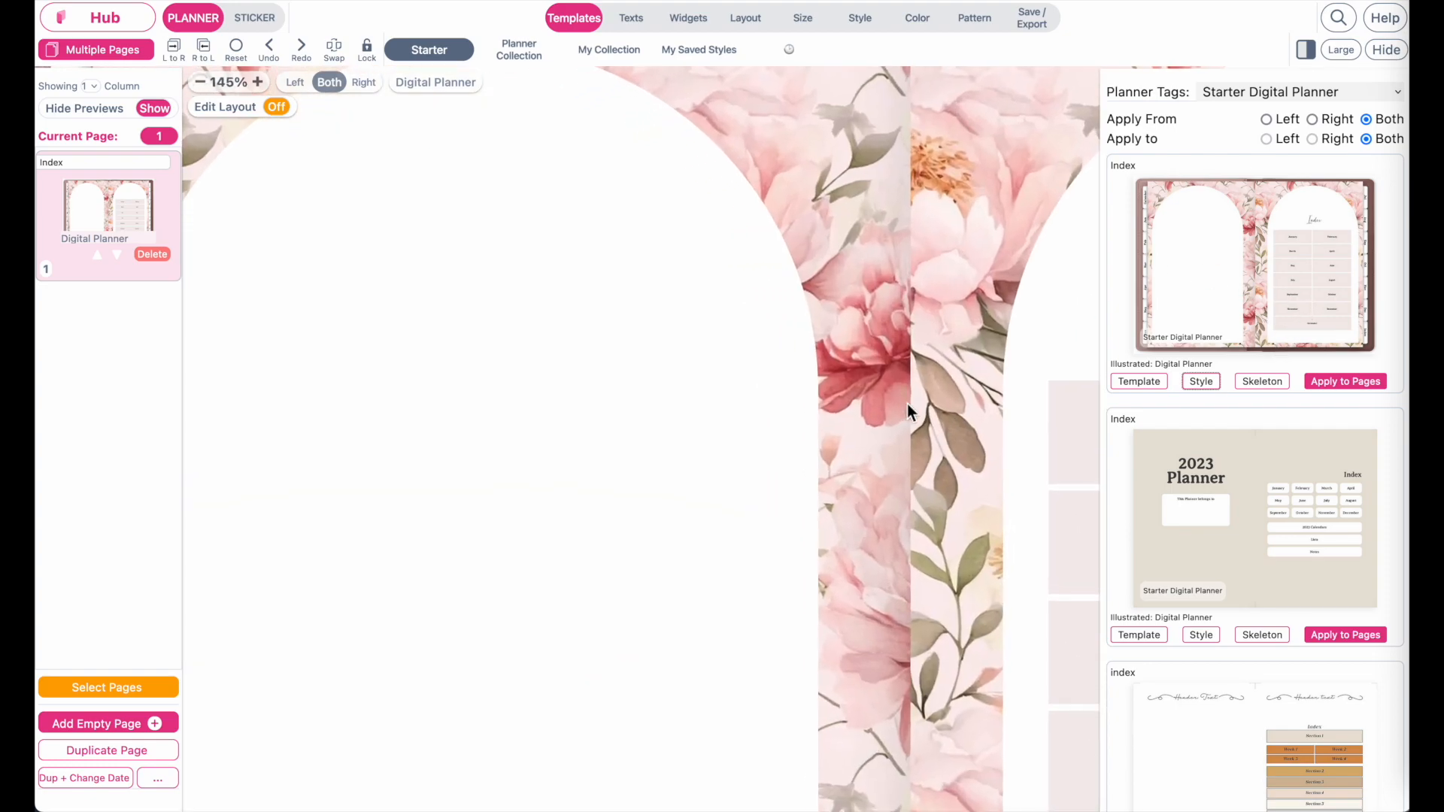
scroll(808, 615, right, 4)
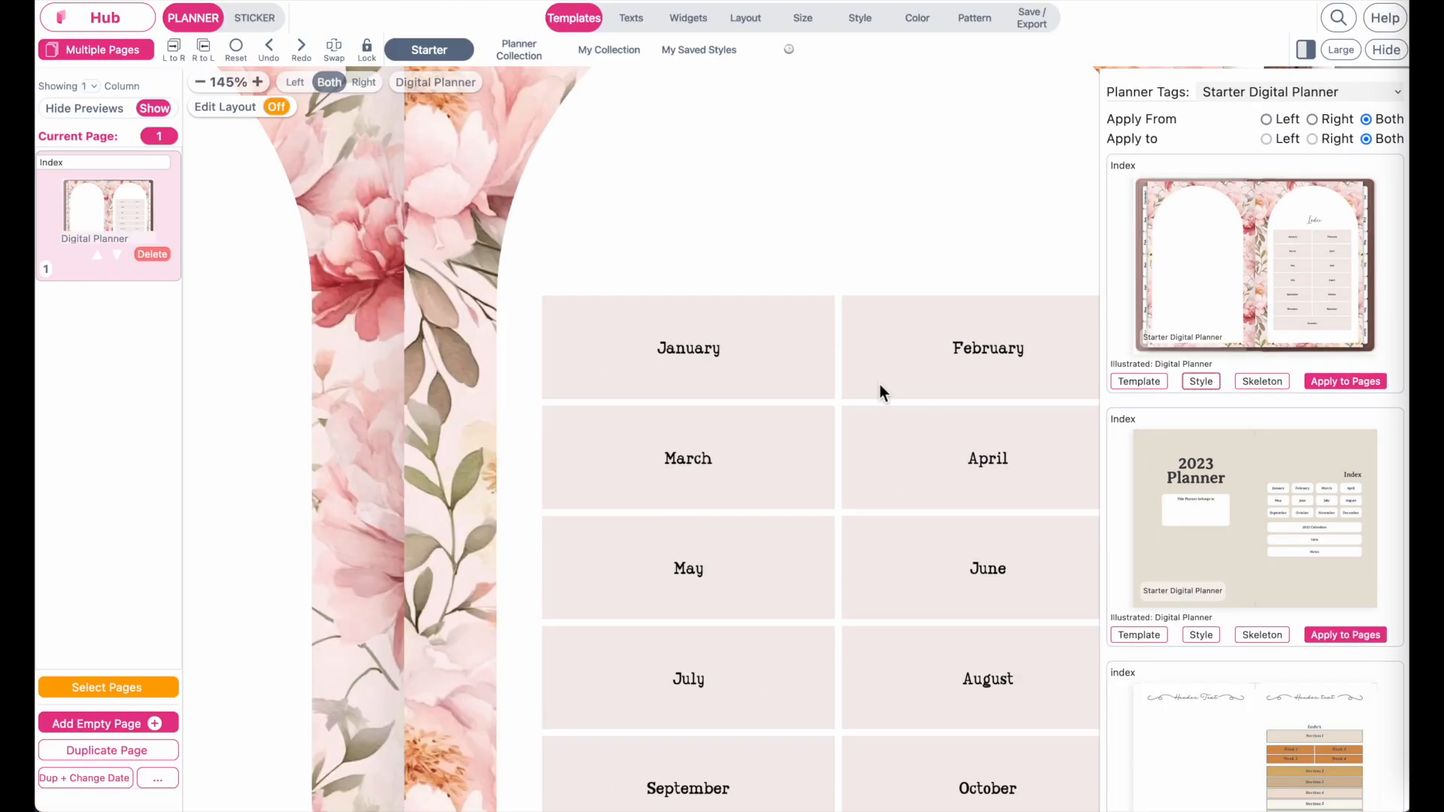
scroll(879, 385, down, 5)
scroll(879, 386, up, 2)
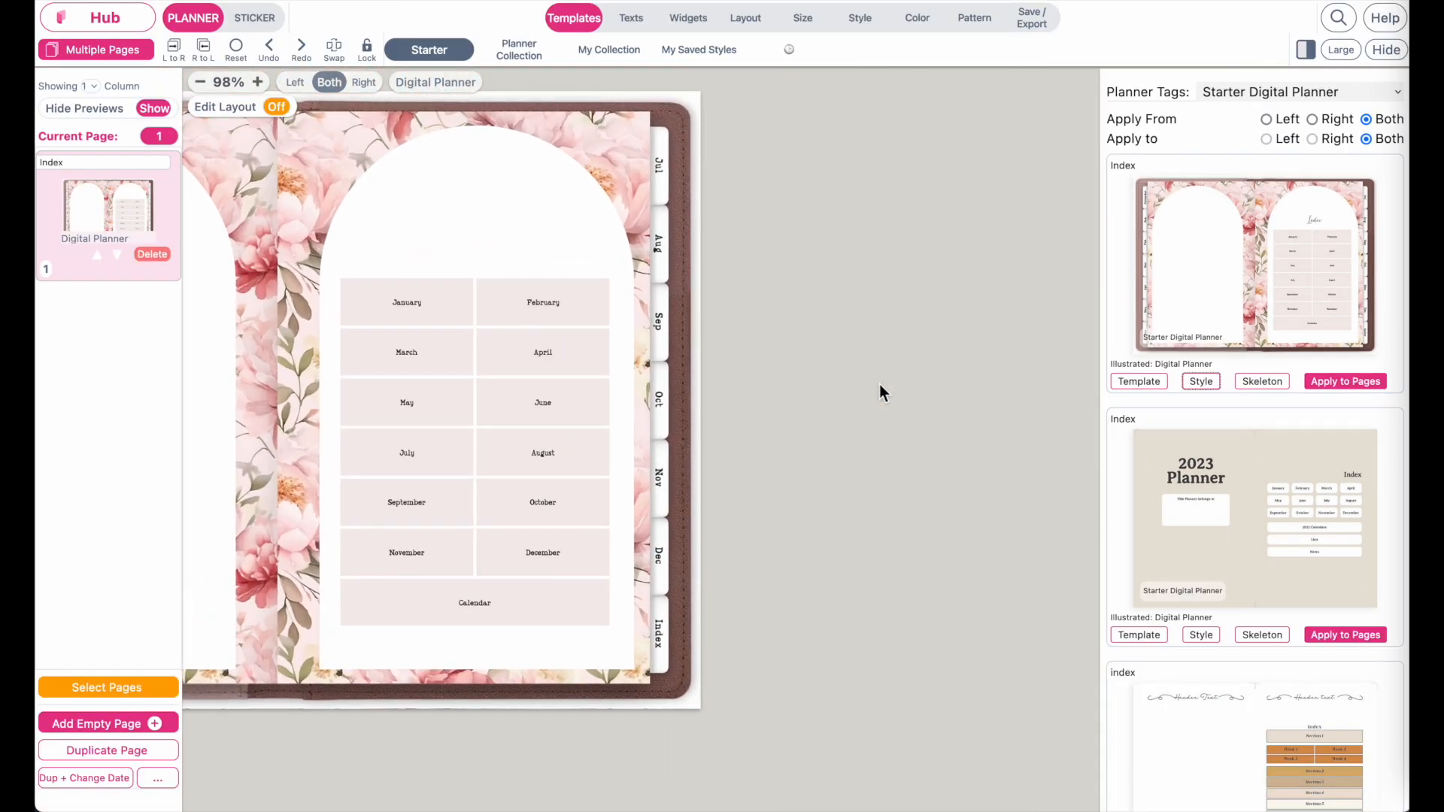
scroll(634, 404, left, 4)
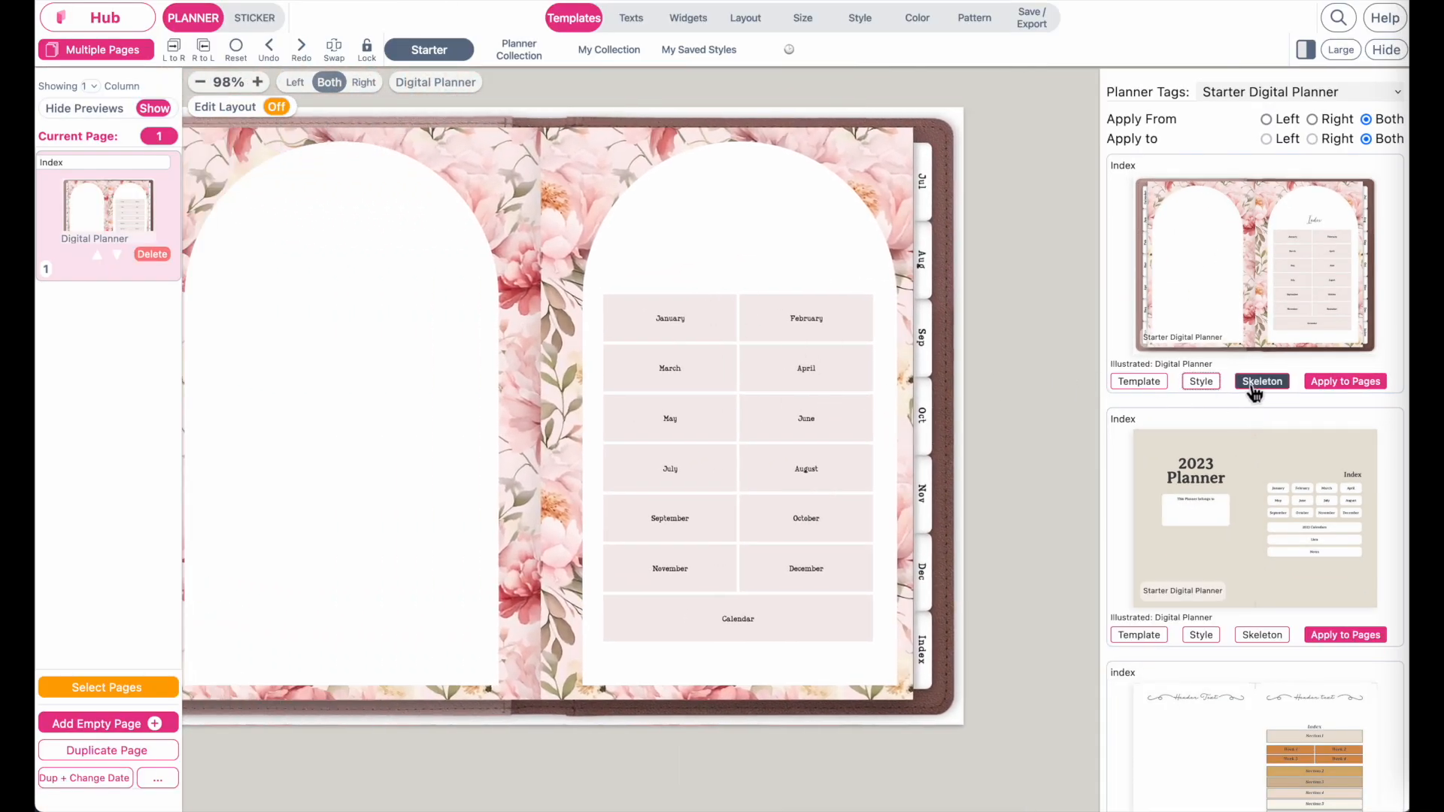
Try several regular fonts, including PlayfairDisplay-Bold, on the Index page's month buttons.
scroll(708, 402, up, 3)
scroll(843, 377, down, 2)
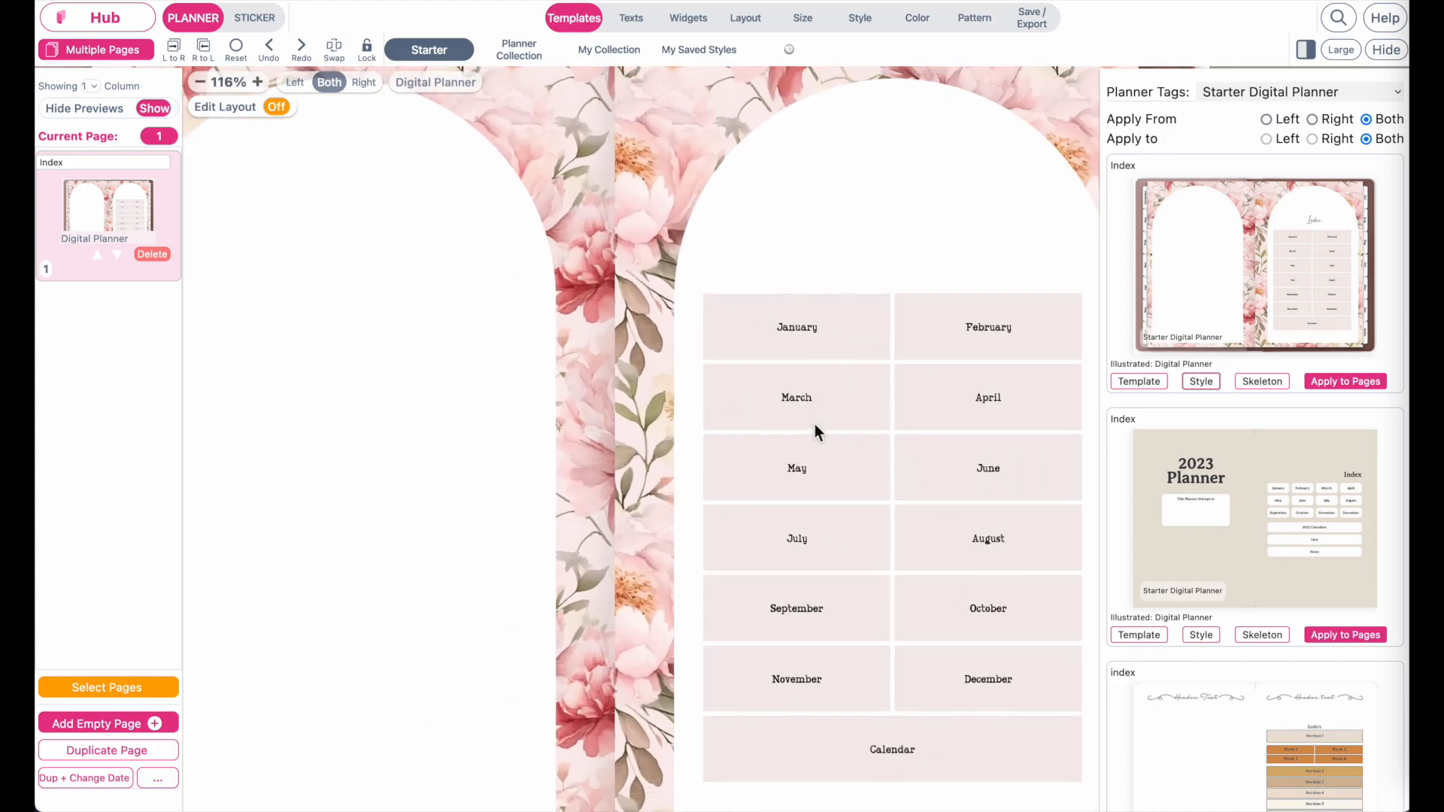
click(636, 20)
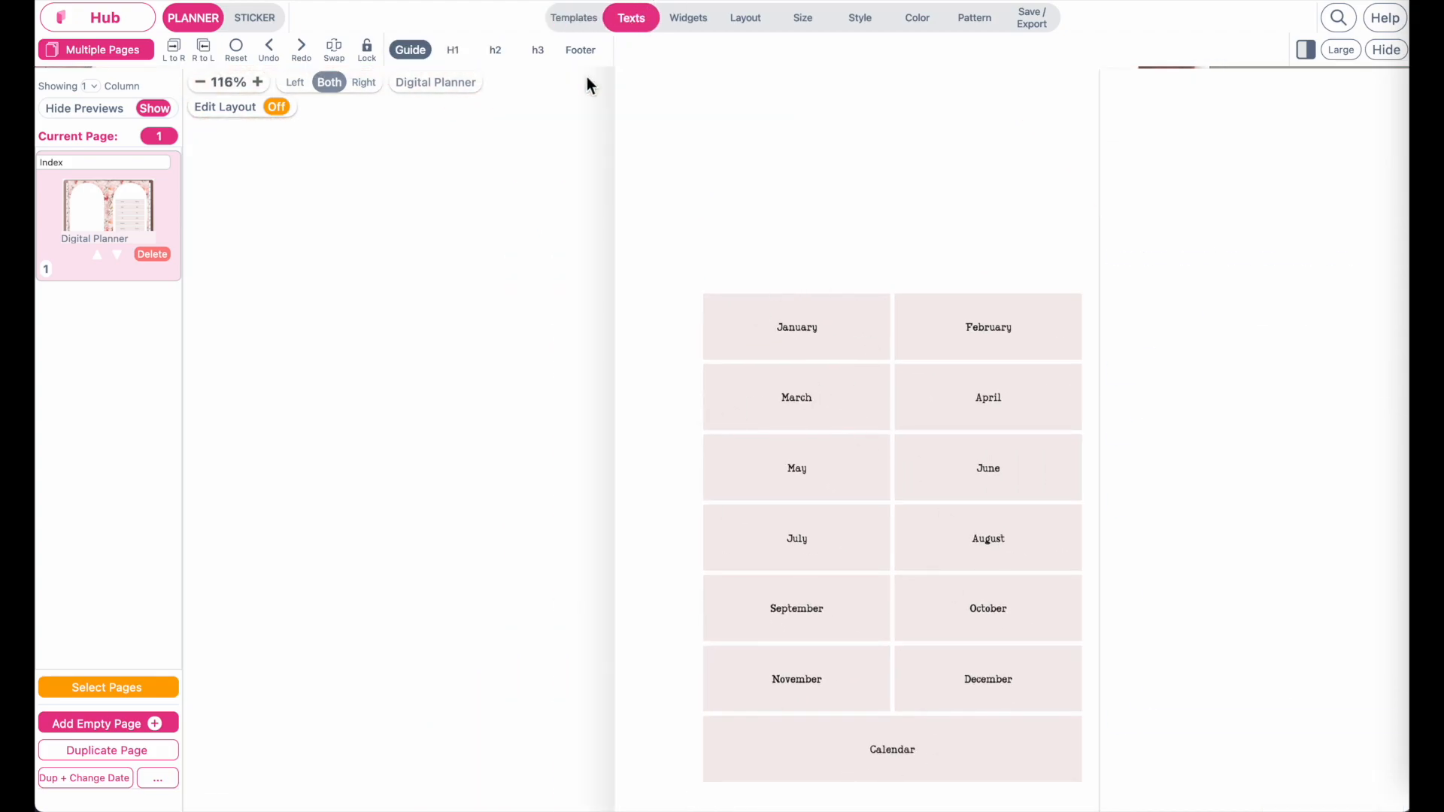
click(543, 54)
click(1313, 83)
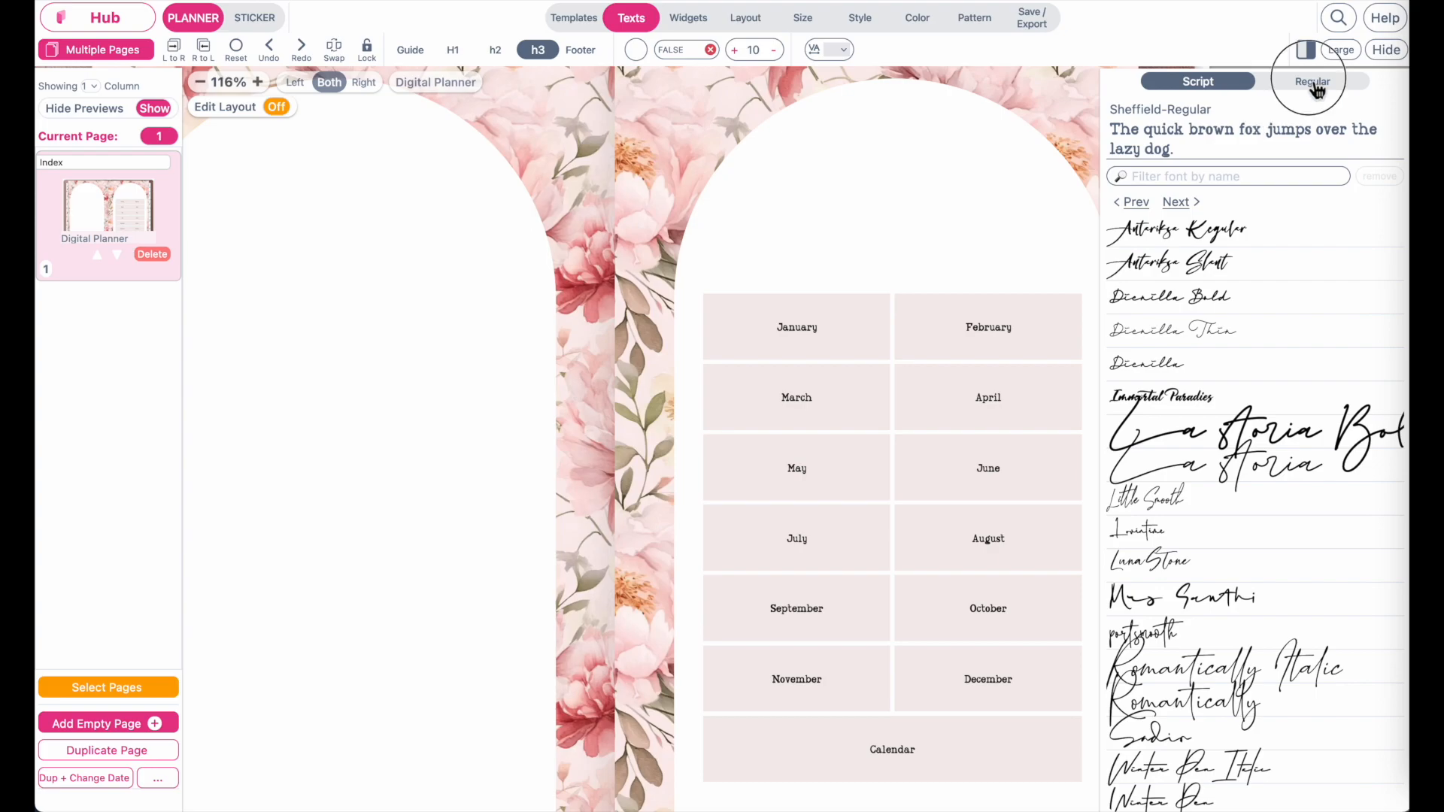
click(1151, 291)
click(1151, 312)
click(1155, 472)
click(1154, 524)
click(1166, 366)
click(1174, 292)
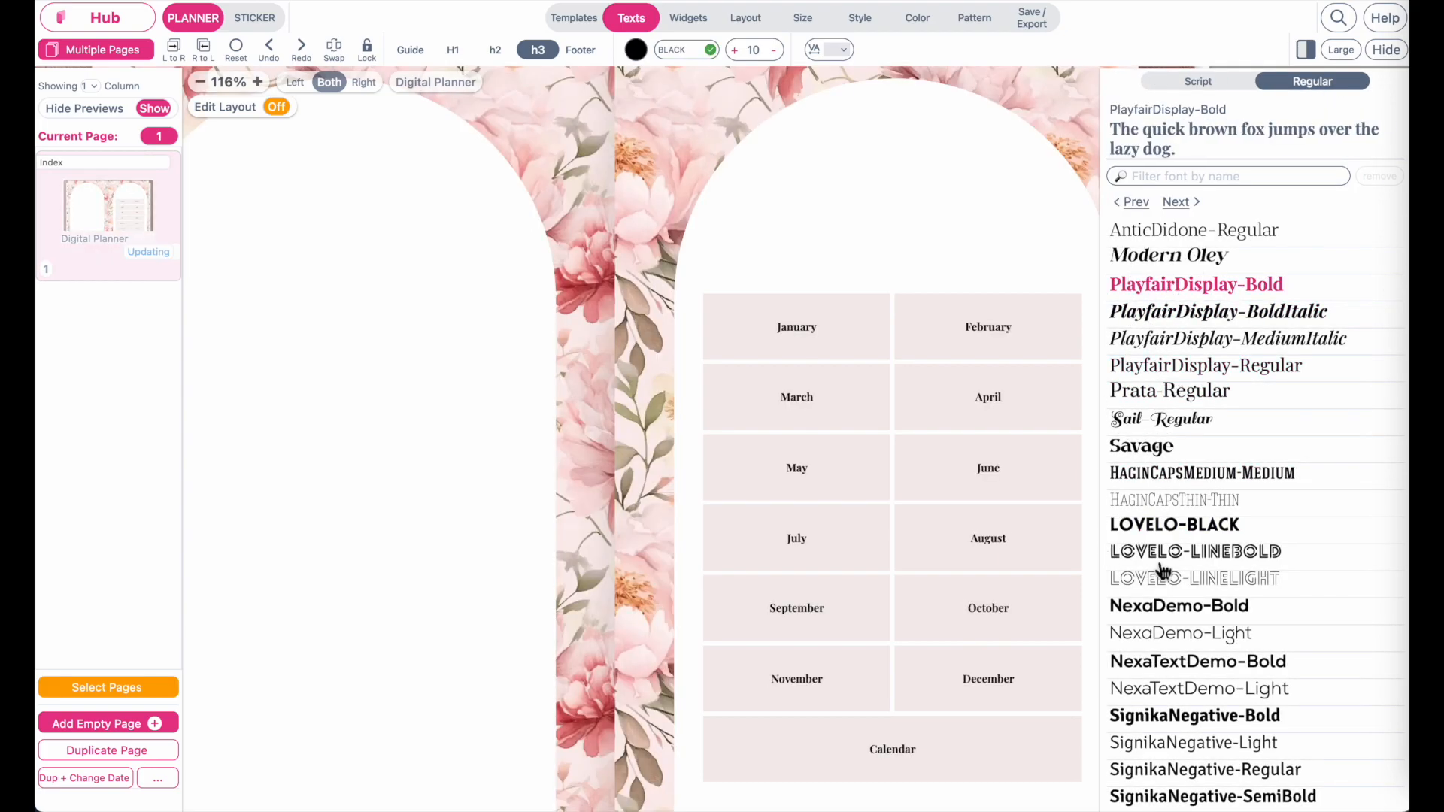
Set the month buttons' font back to Sheffield-Regular and check the whole spread.
scroll(1164, 572, down, 8)
scroll(1185, 606, up, 2)
scroll(1185, 606, up, 2)
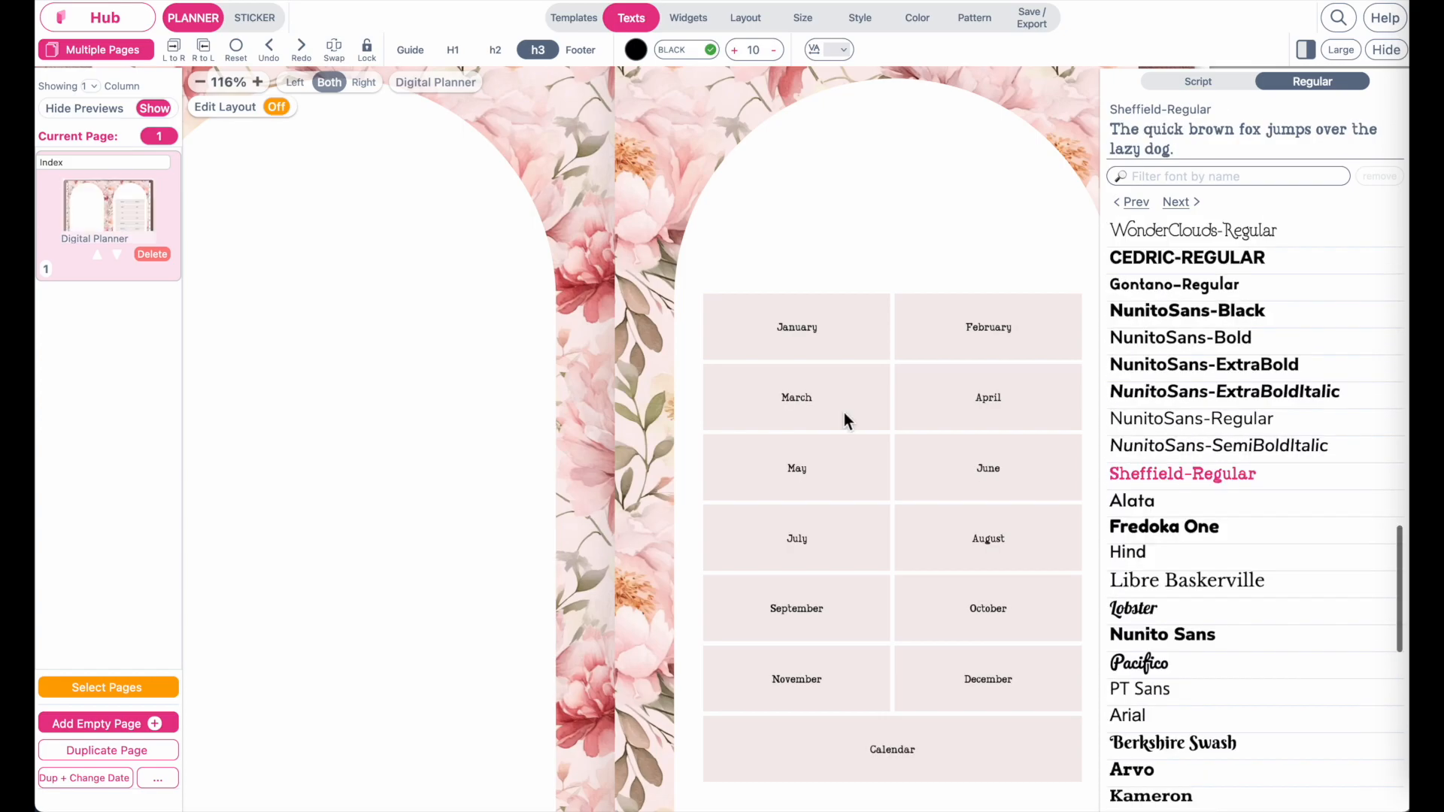
scroll(847, 419, down, 3)
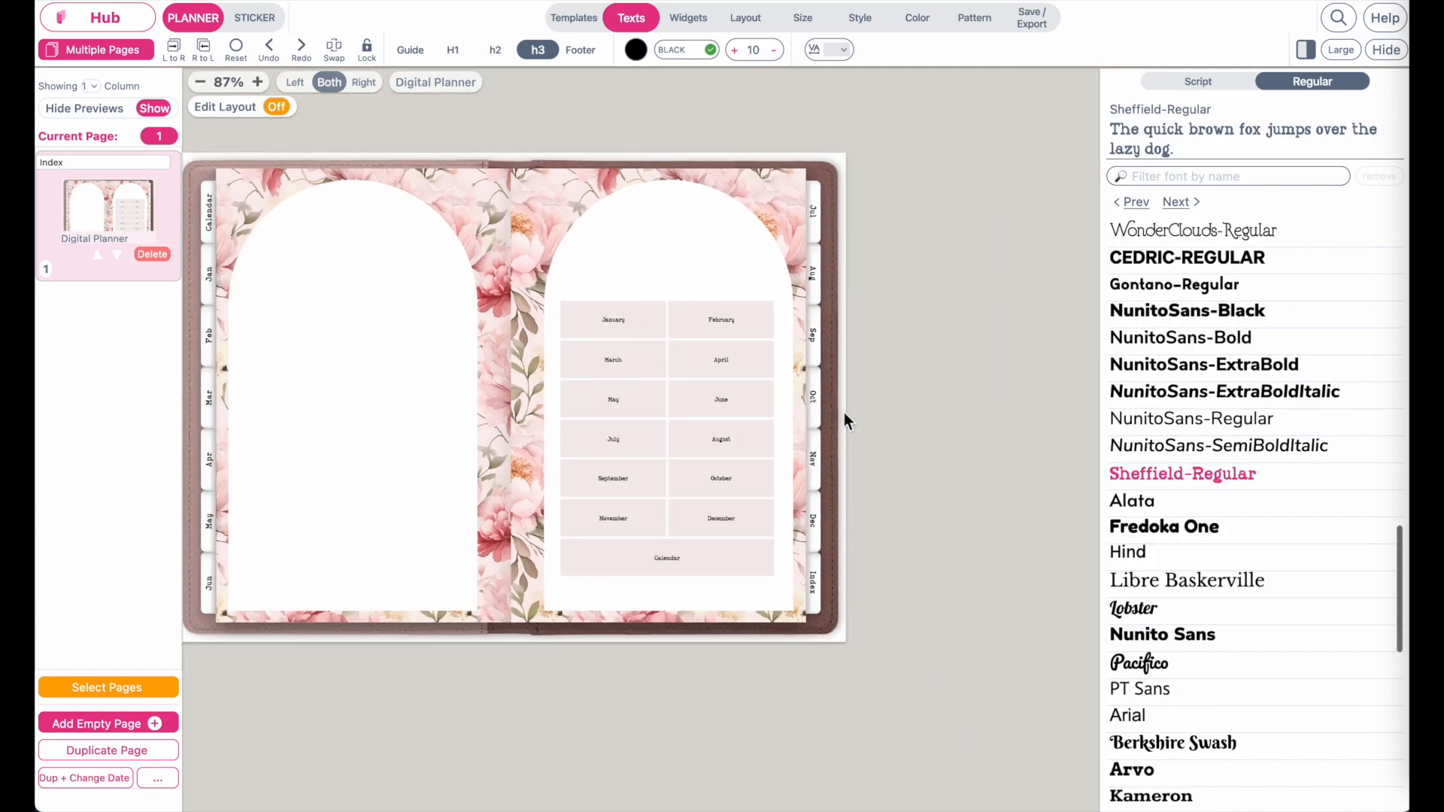
scroll(844, 413, up, 2)
scroll(844, 412, right, 1)
scroll(844, 412, down, 1)
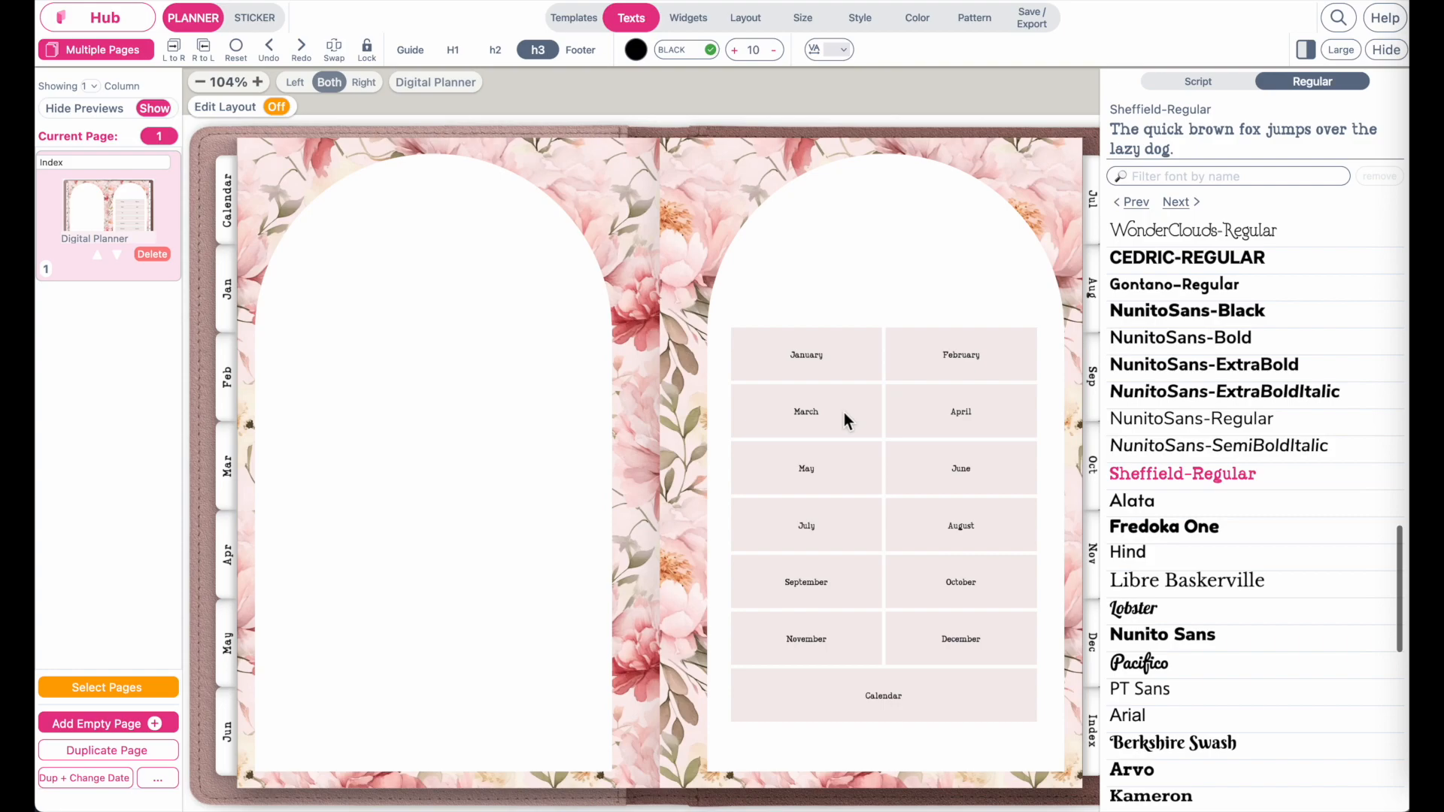
Try the successive floral background layouts on both pages, from OVAL FRAME through SIDE RECTANGLE FRAME.
click(983, 24)
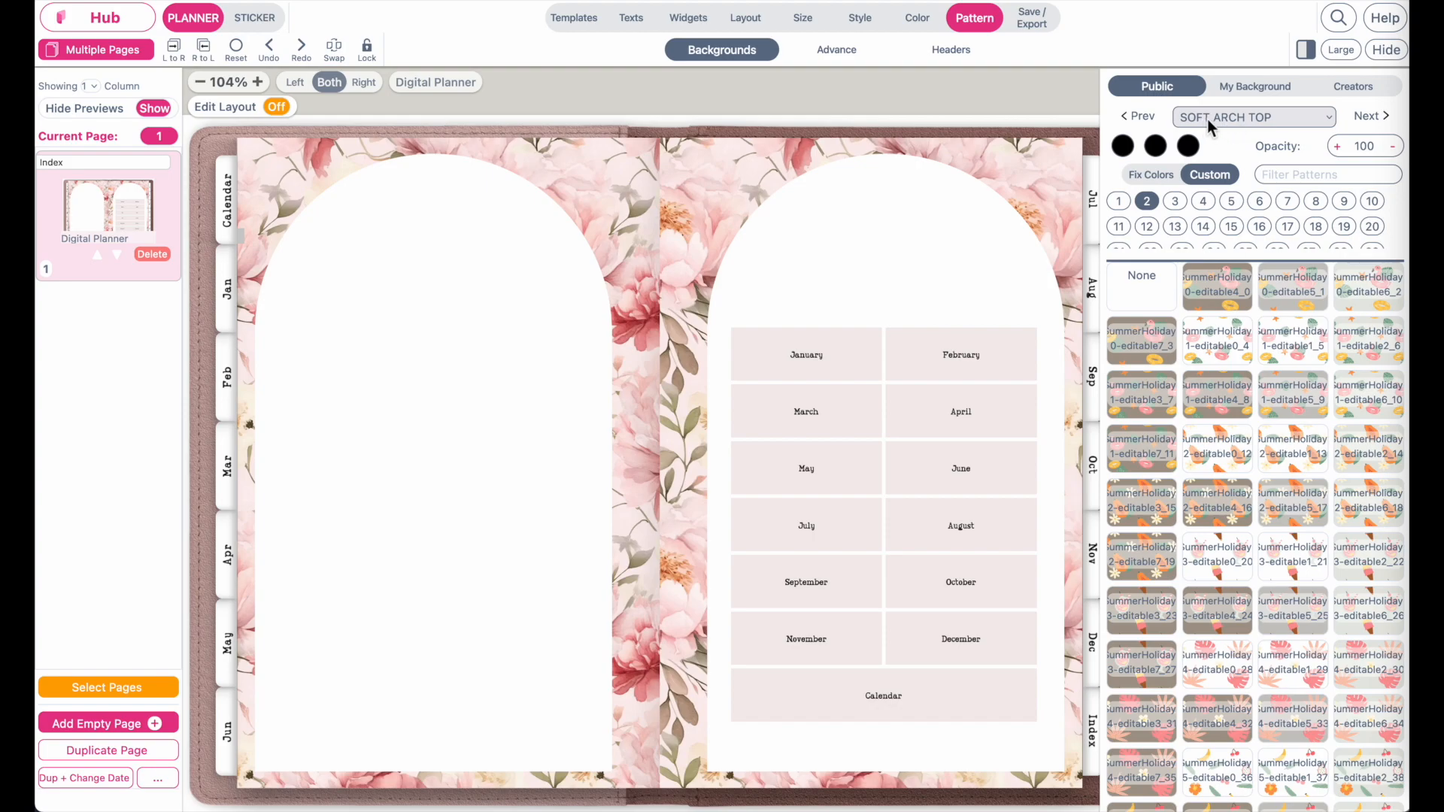
click(1380, 117)
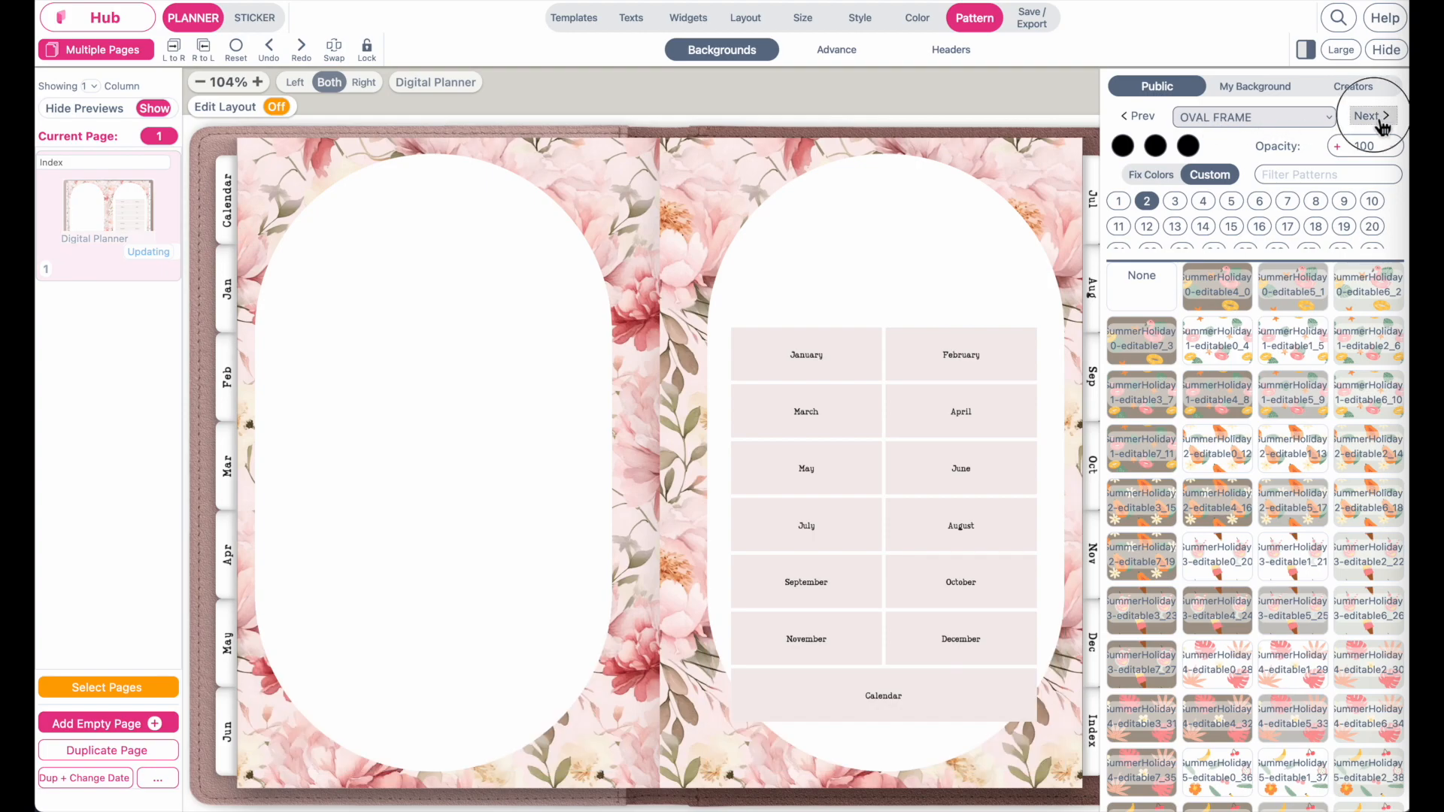
click(1380, 117)
click(1381, 117)
click(1382, 118)
click(1381, 118)
click(1381, 118)
click(1381, 118)
click(1381, 118)
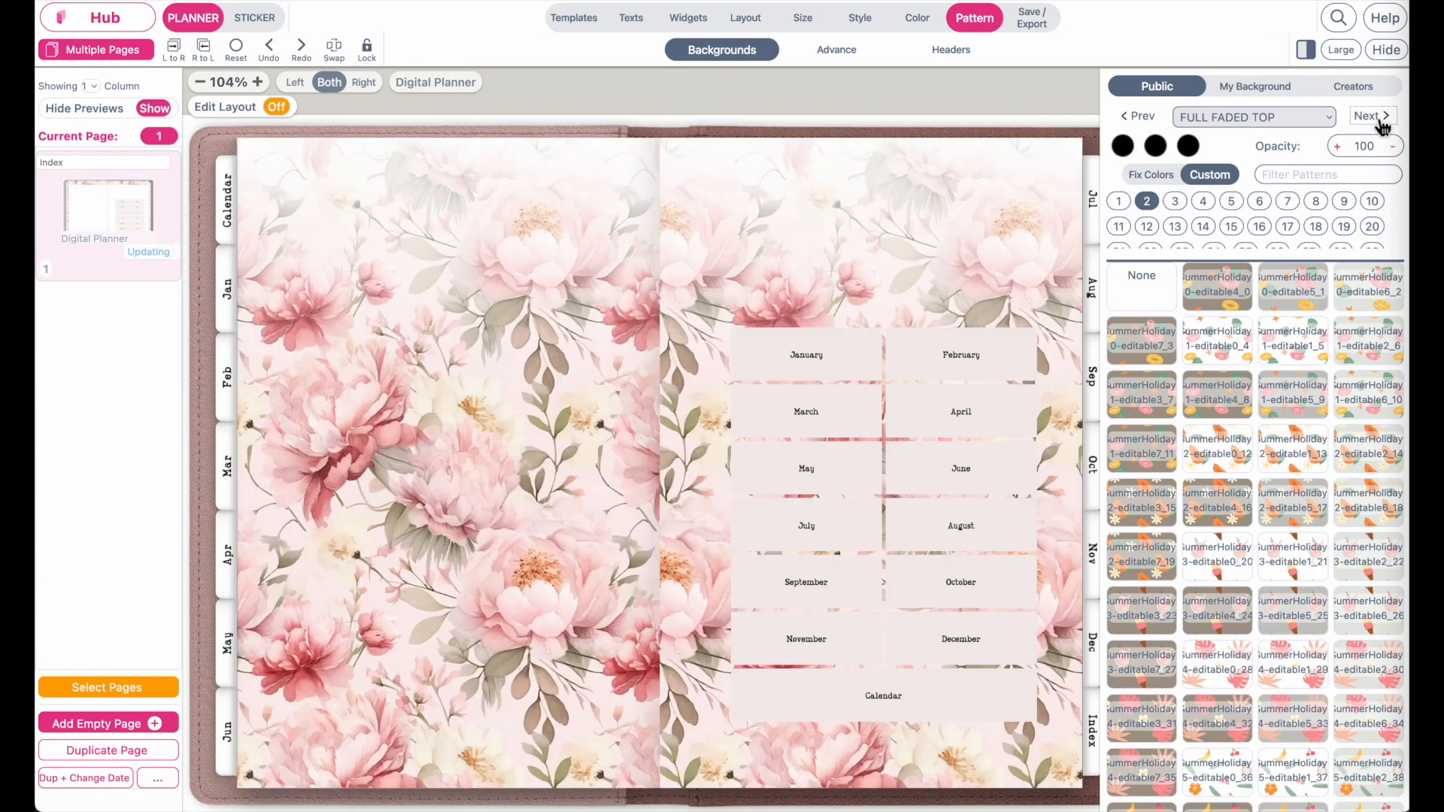
click(1381, 118)
click(1381, 118)
click(1381, 117)
click(1381, 117)
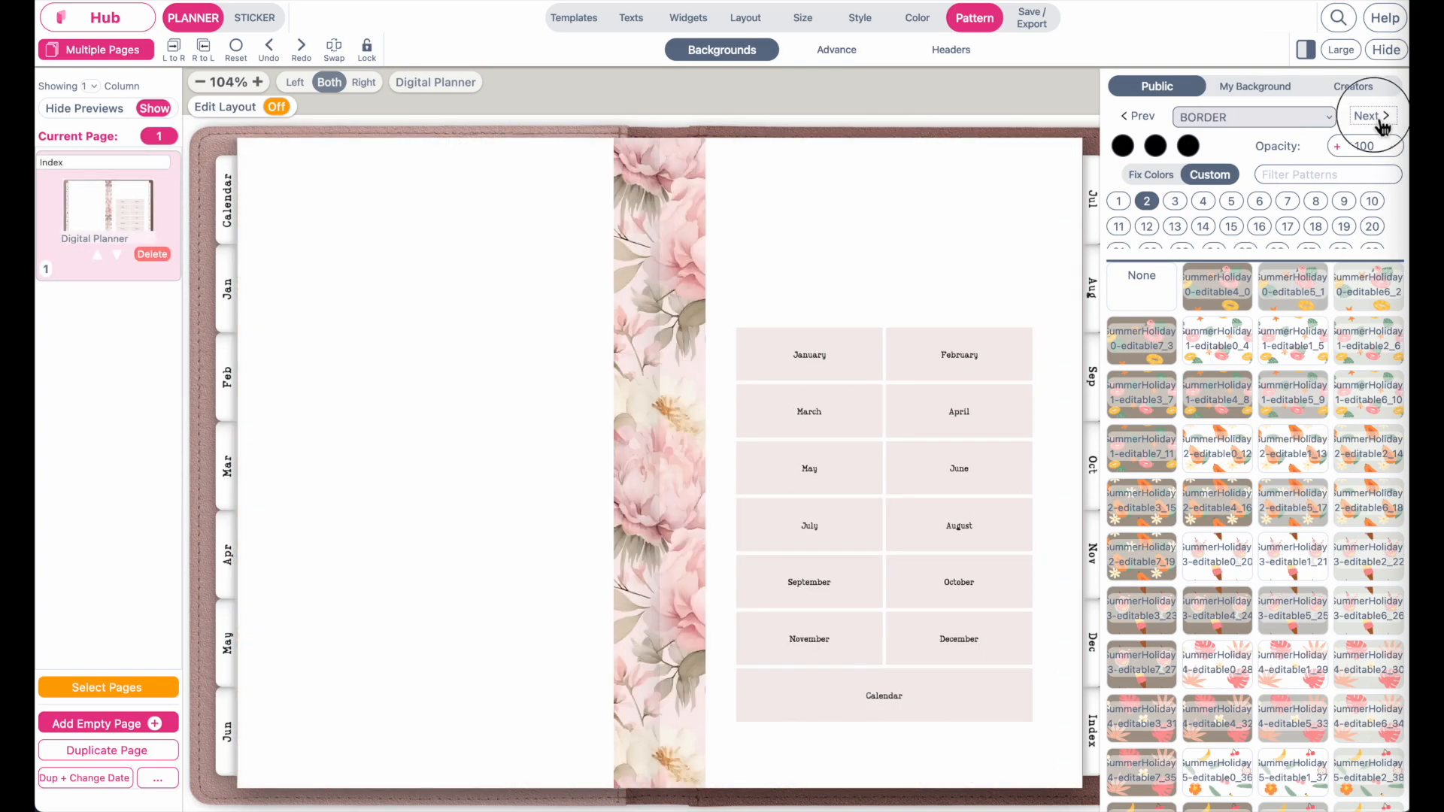
click(1382, 117)
click(1381, 118)
click(1381, 117)
click(1381, 117)
click(1381, 117)
click(1381, 117)
click(1381, 118)
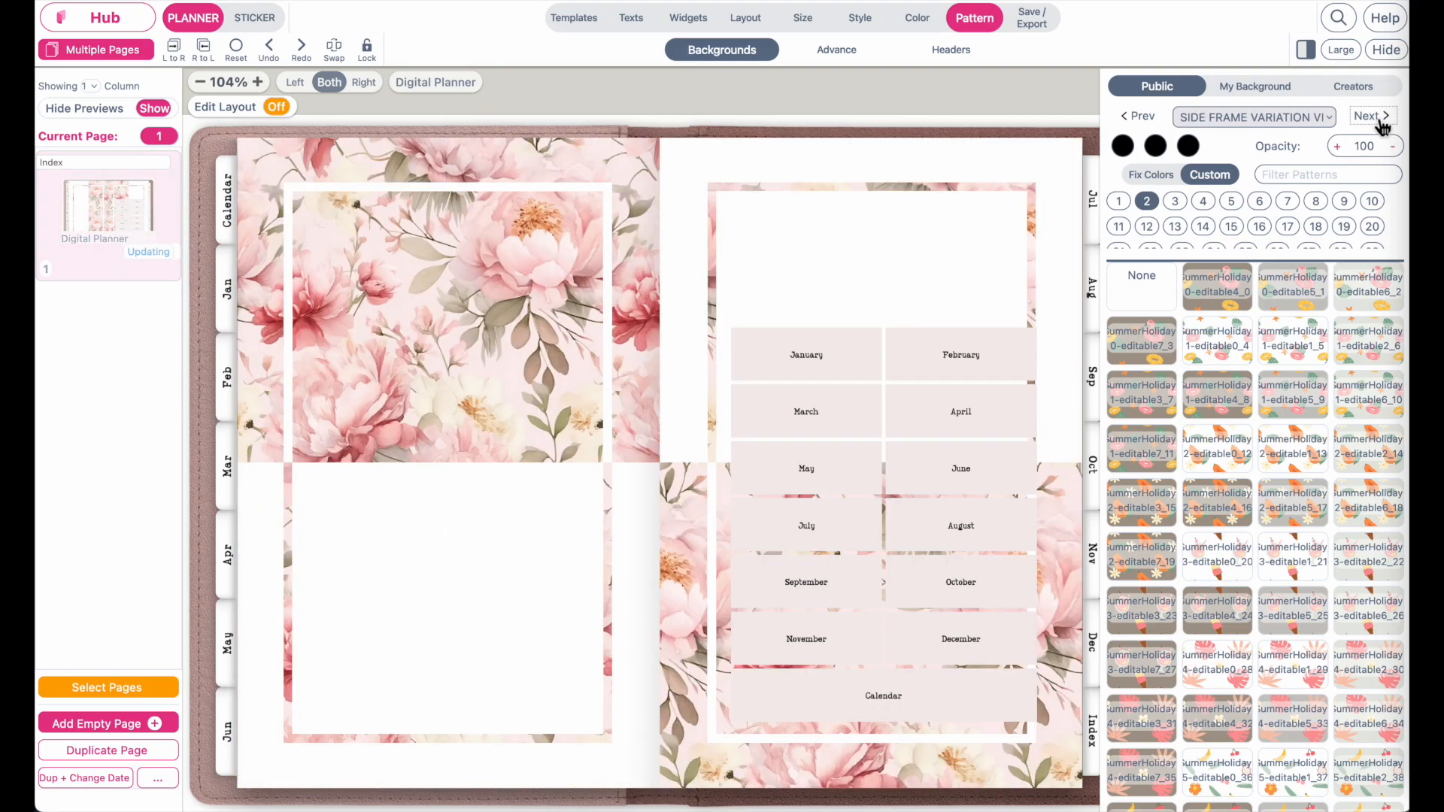
click(1381, 117)
click(1381, 117)
click(1381, 117)
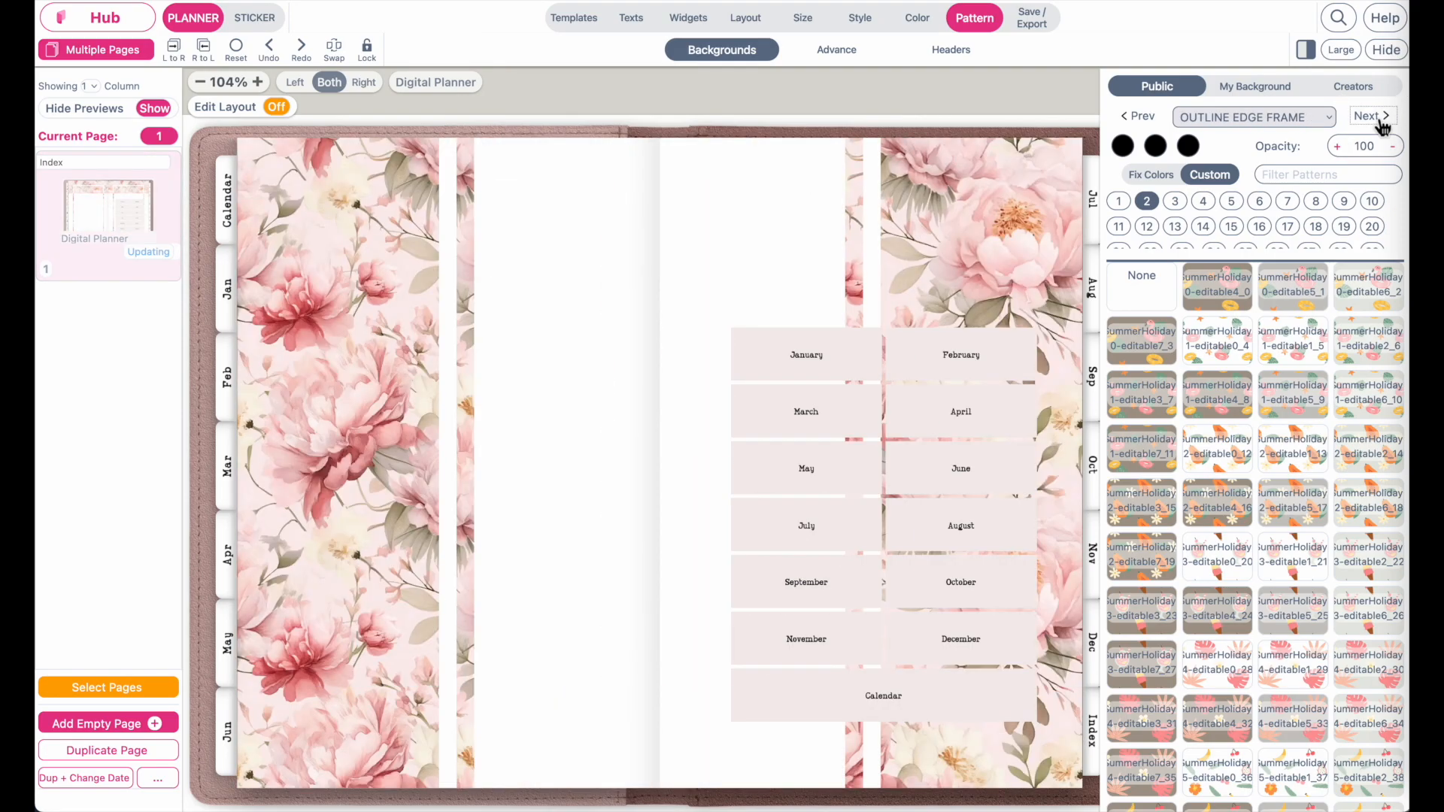
click(1381, 117)
click(1382, 118)
click(1382, 117)
click(1381, 118)
click(1381, 117)
click(1382, 117)
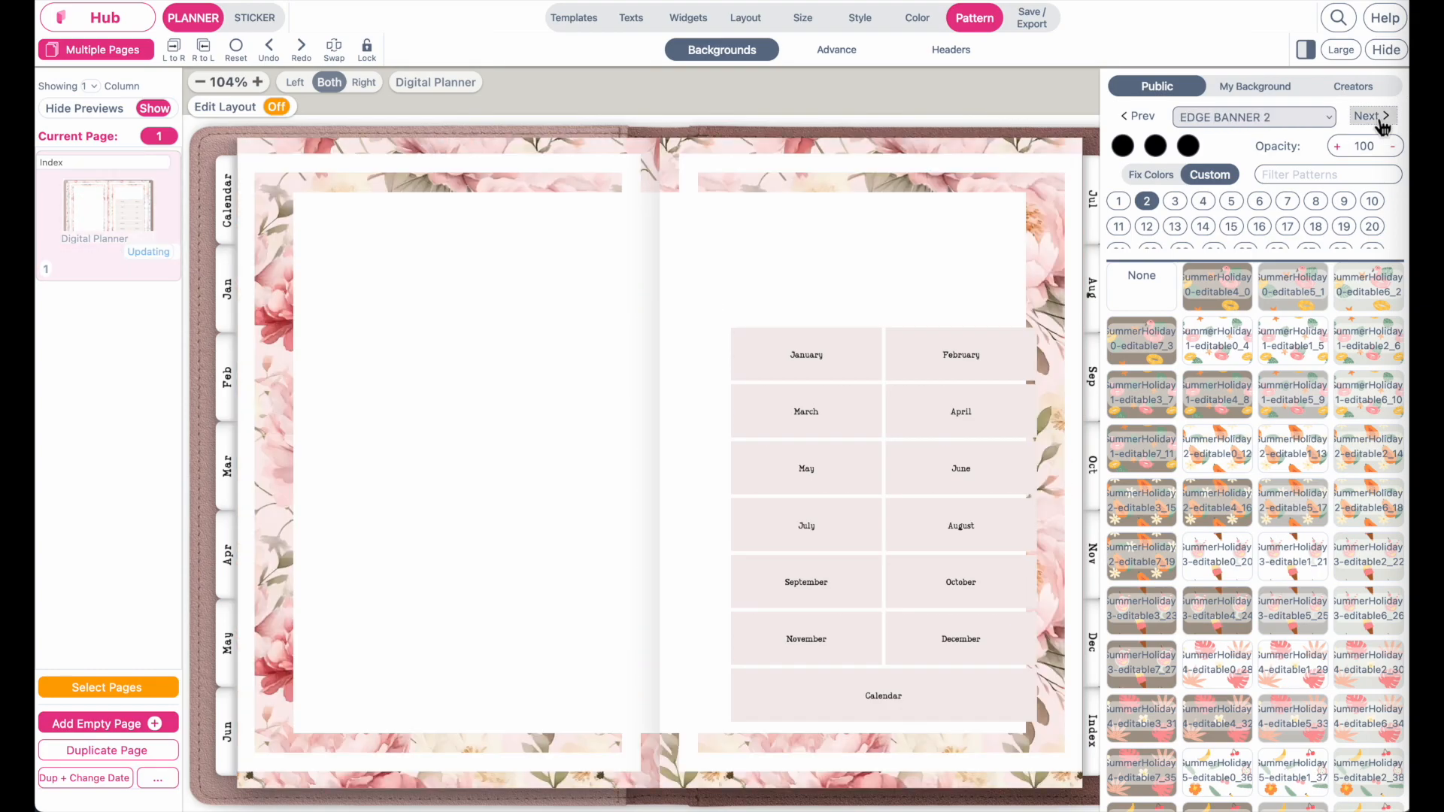
click(1381, 118)
Set the floral background layout of both pages back to SOFT ARCH TOP.
click(1249, 118)
scroll(1241, 409, up, 5)
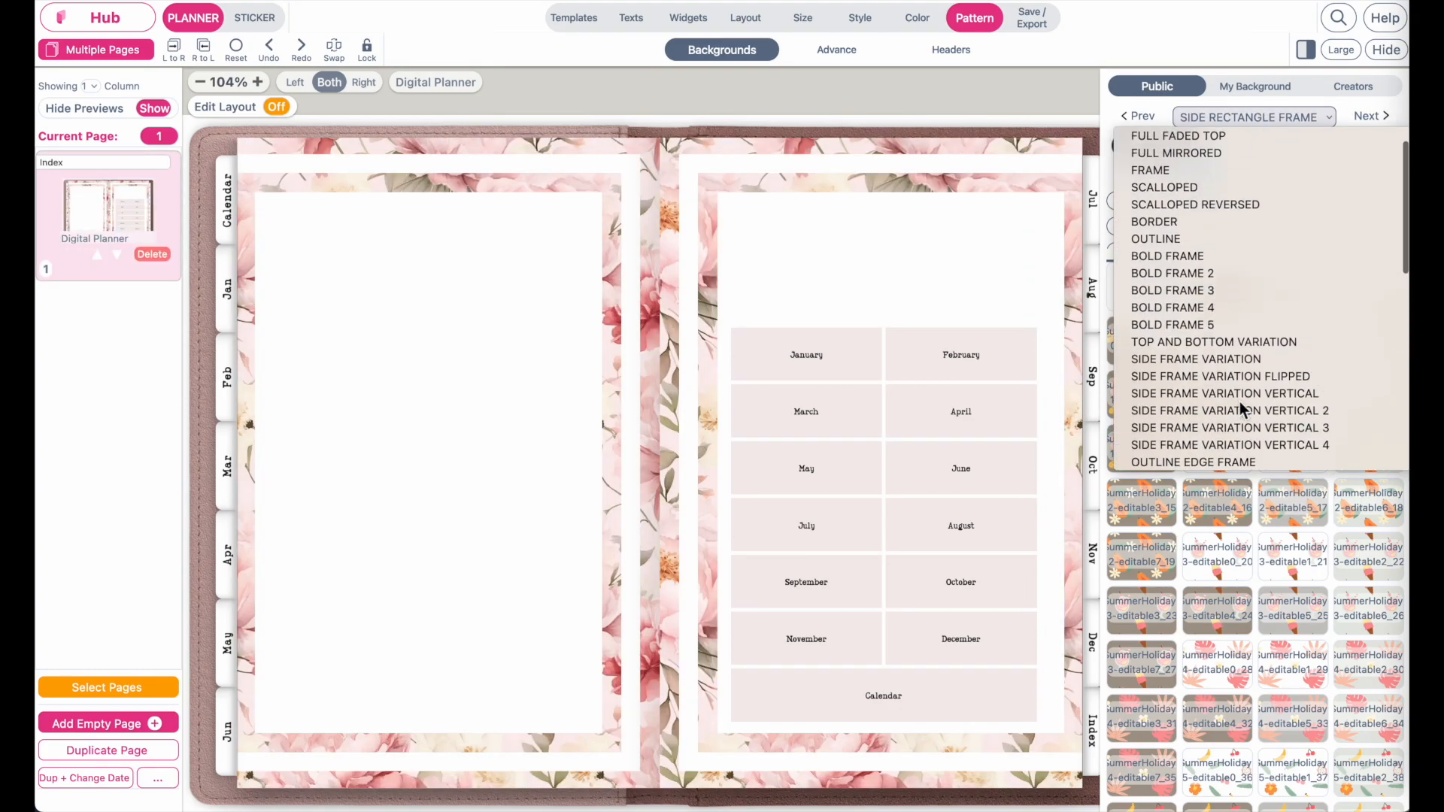
click(1369, 117)
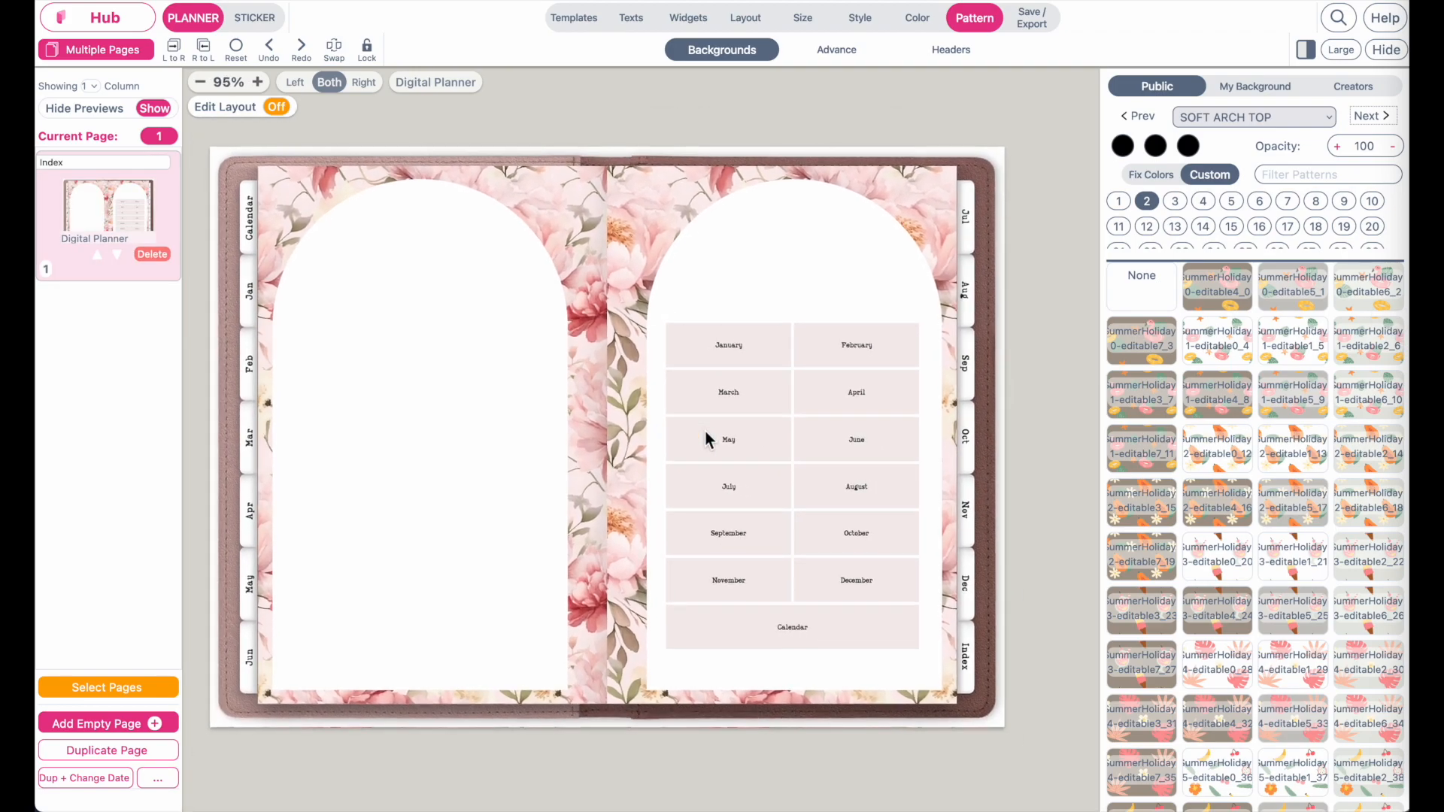
Add a custom text sticker reading "Undated Planner" near the top of the left page's arch.
click(279, 25)
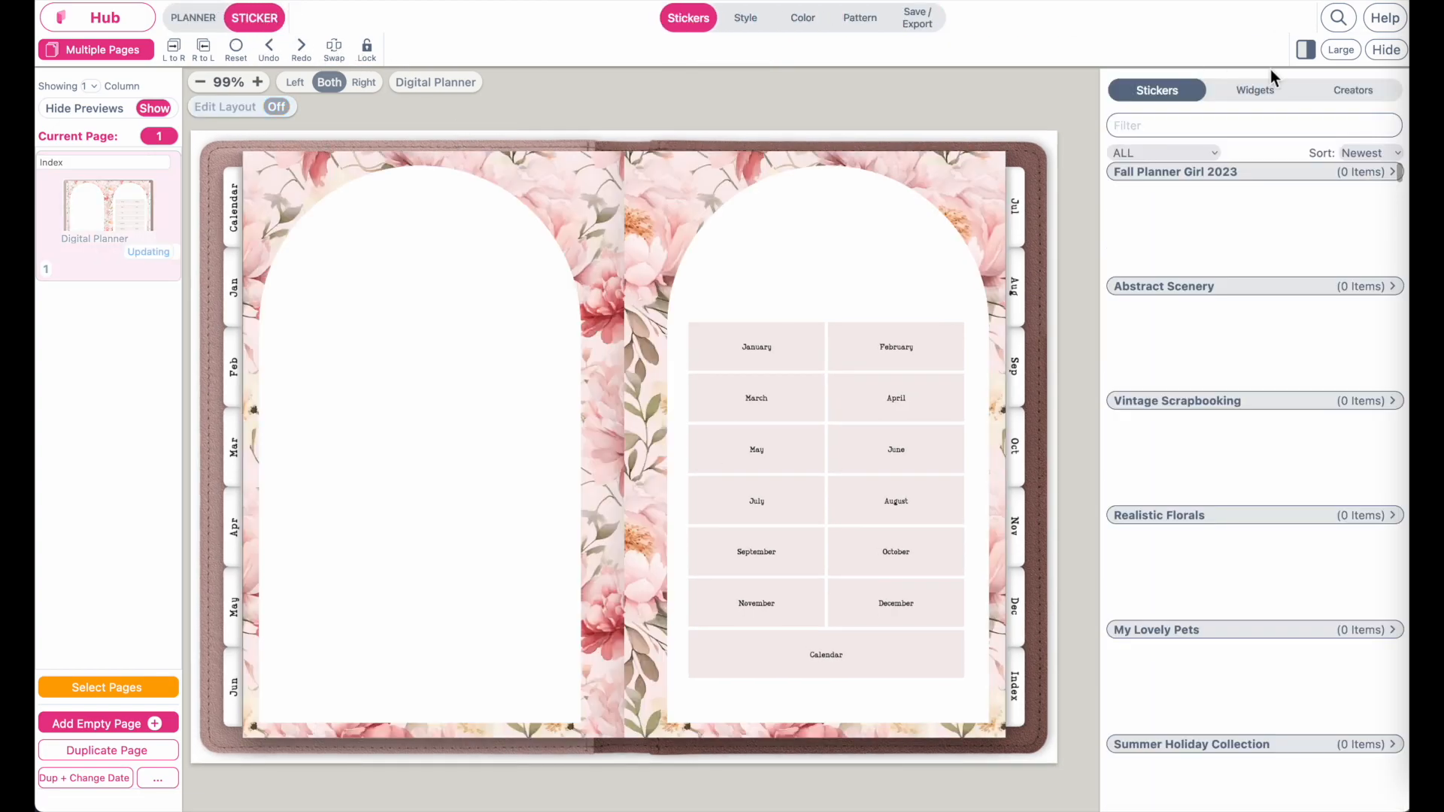
click(1267, 96)
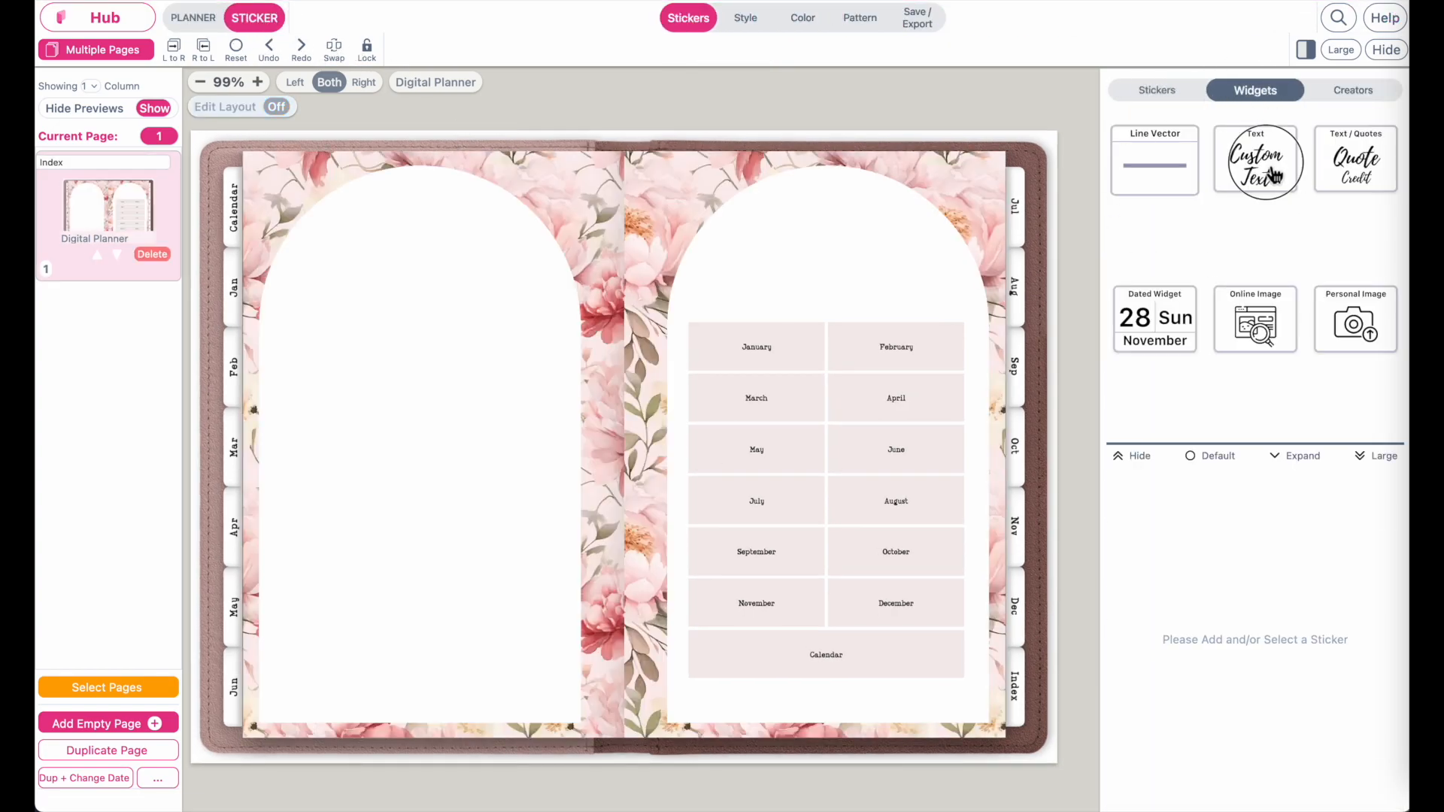
drag(274, 219, 413, 314)
drag(1315, 505, 961, 506)
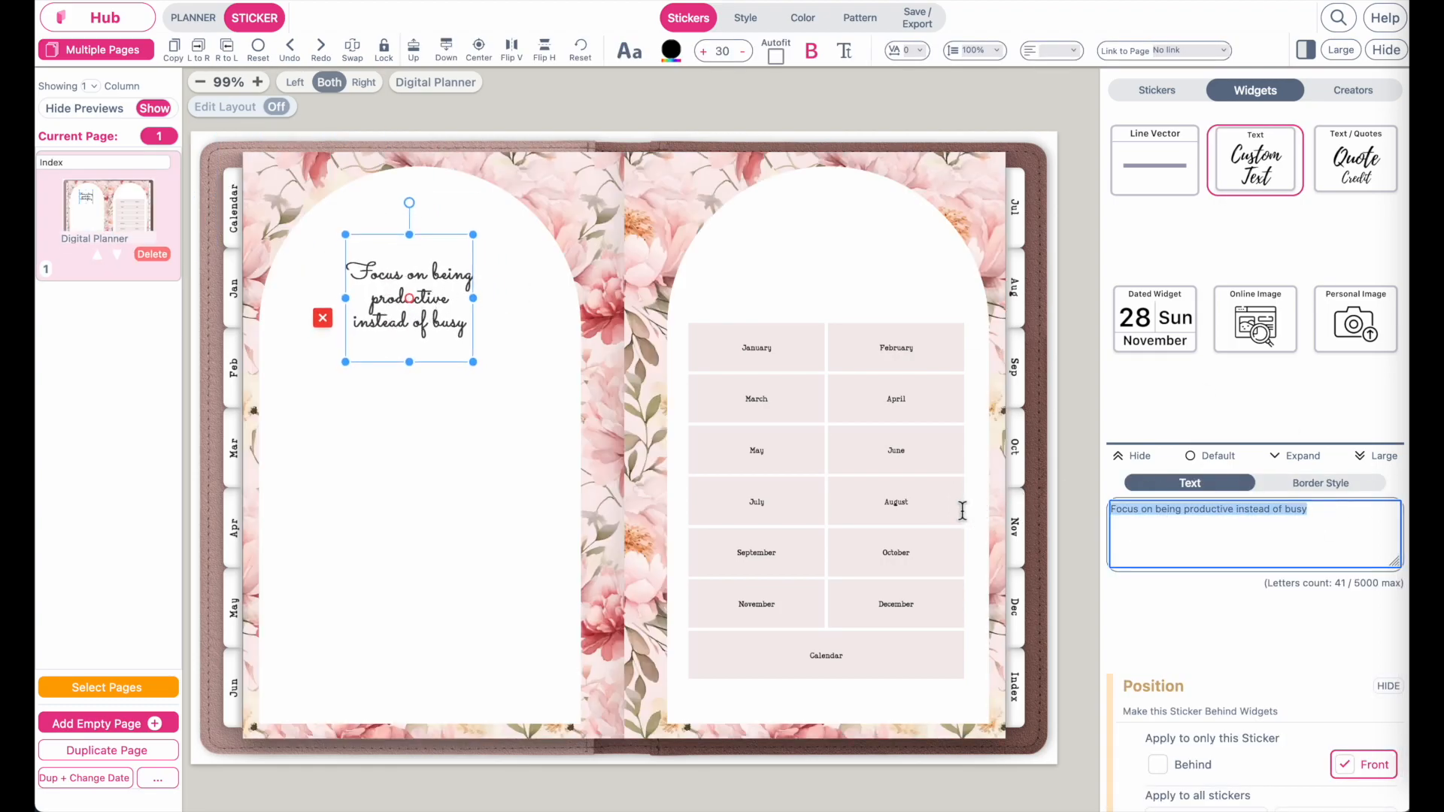
text(Undated Planner)
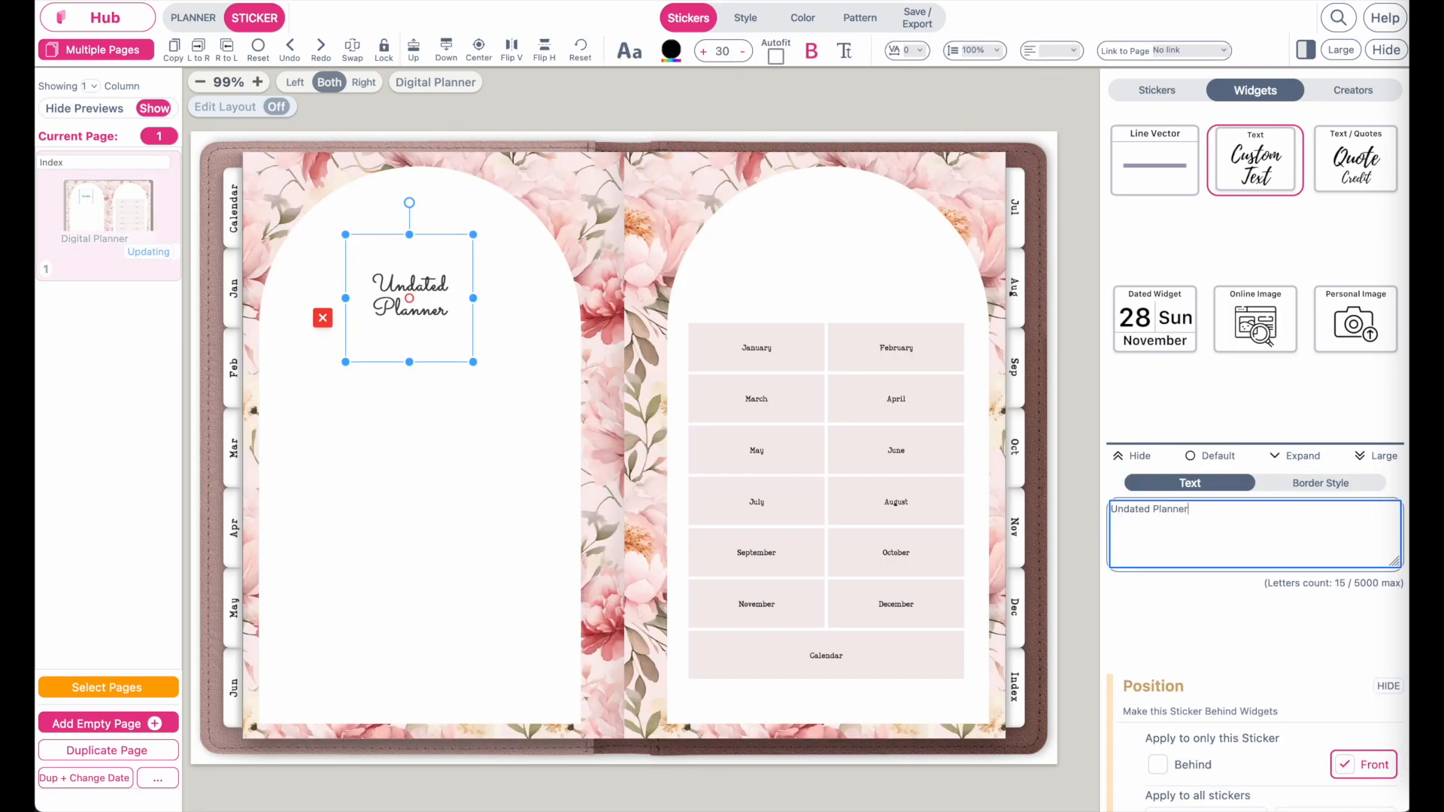
Change the "Undated Planner" title's font to the LunaStone script after trying Romantically.
click(629, 51)
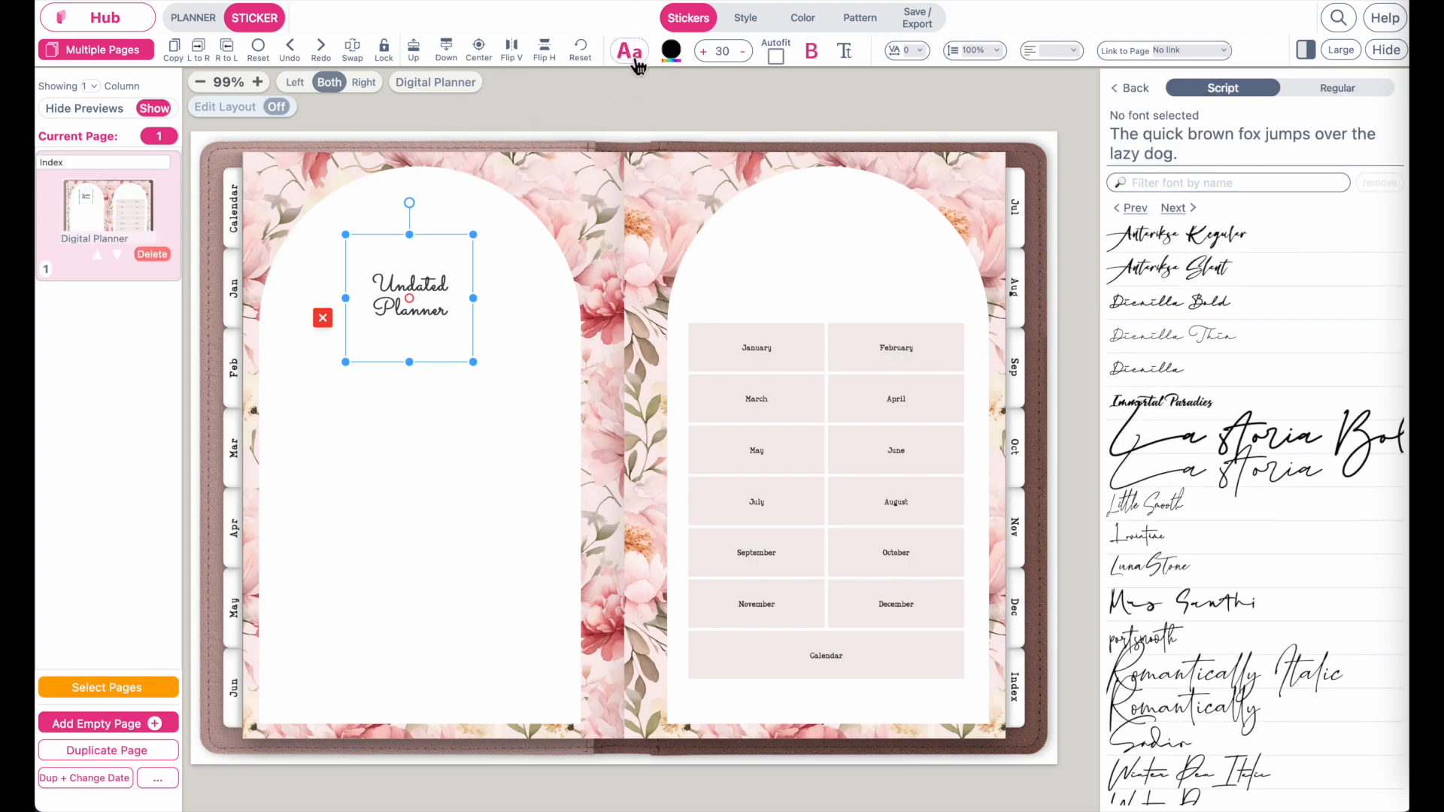
click(1242, 724)
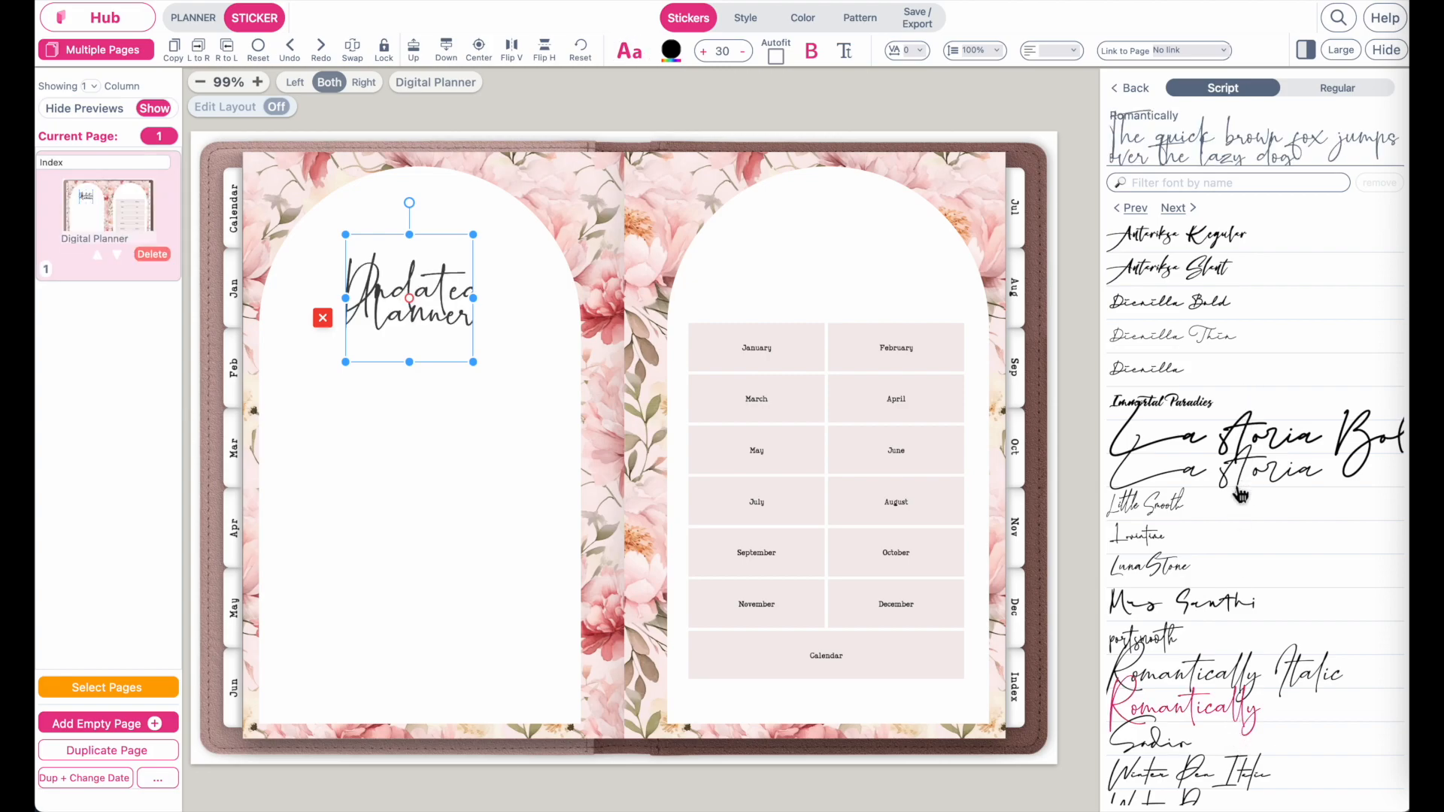
click(1194, 516)
click(1188, 574)
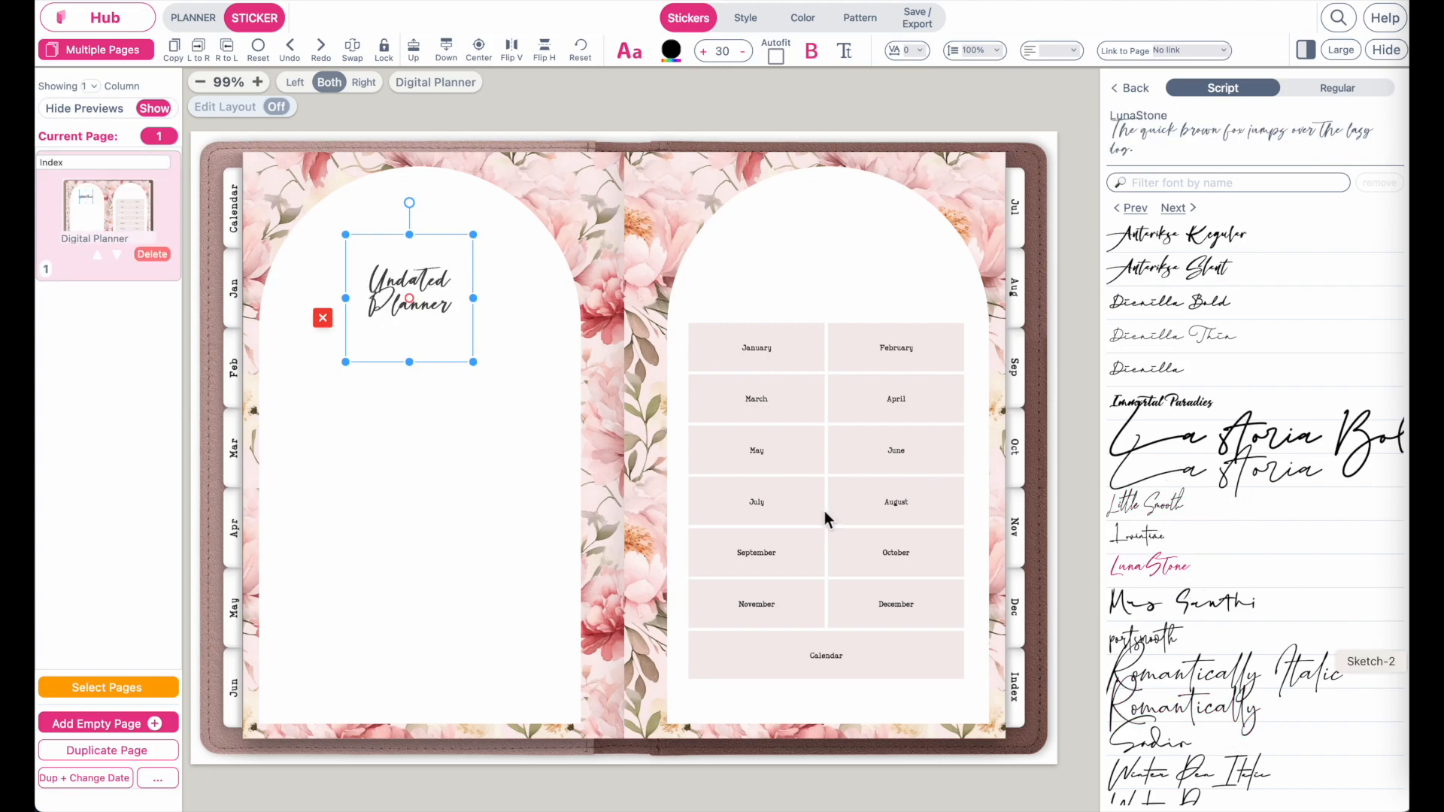
Enlarge the title's text box, set its font size to 50 and remove the bold.
drag(479, 367, 579, 359)
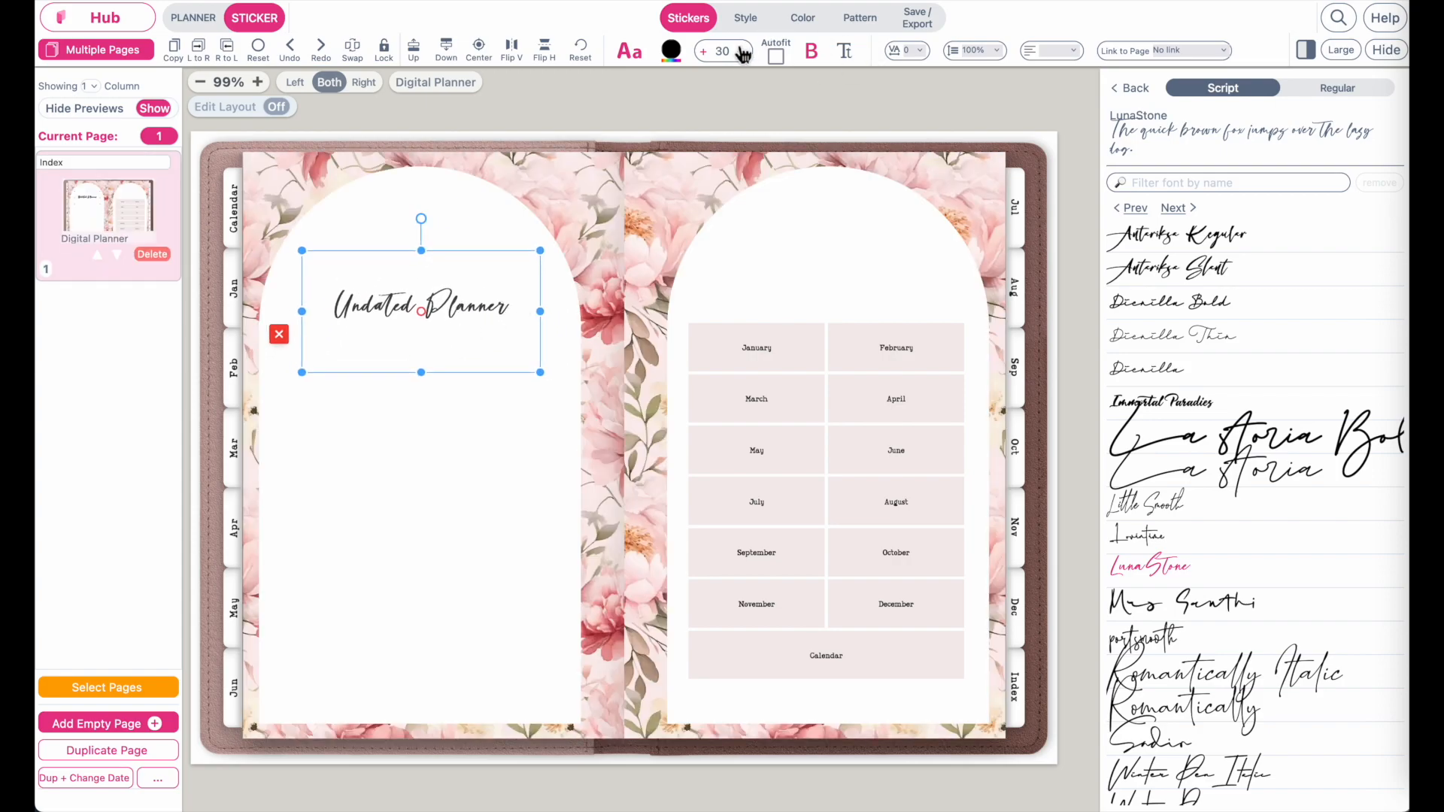
text(50)
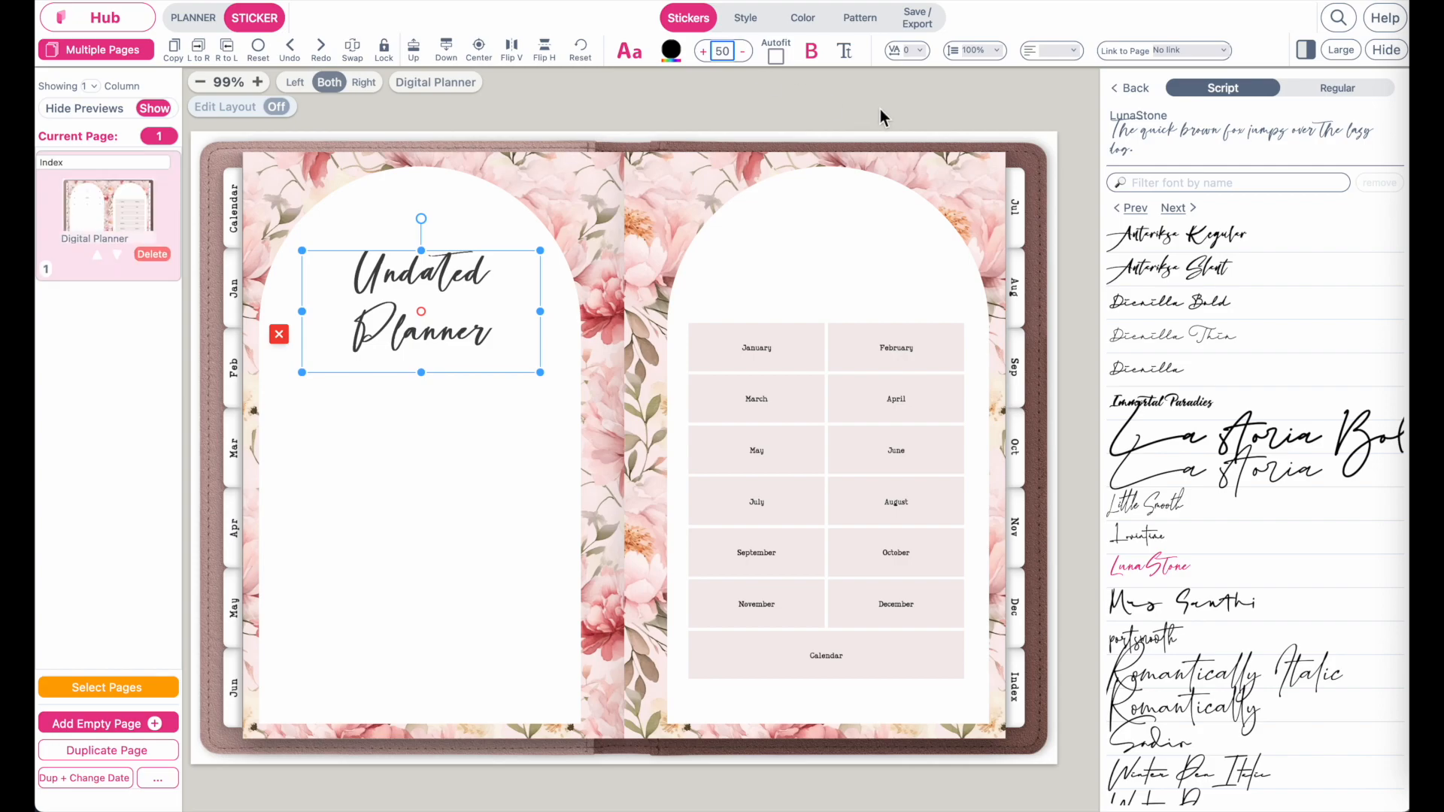
click(820, 56)
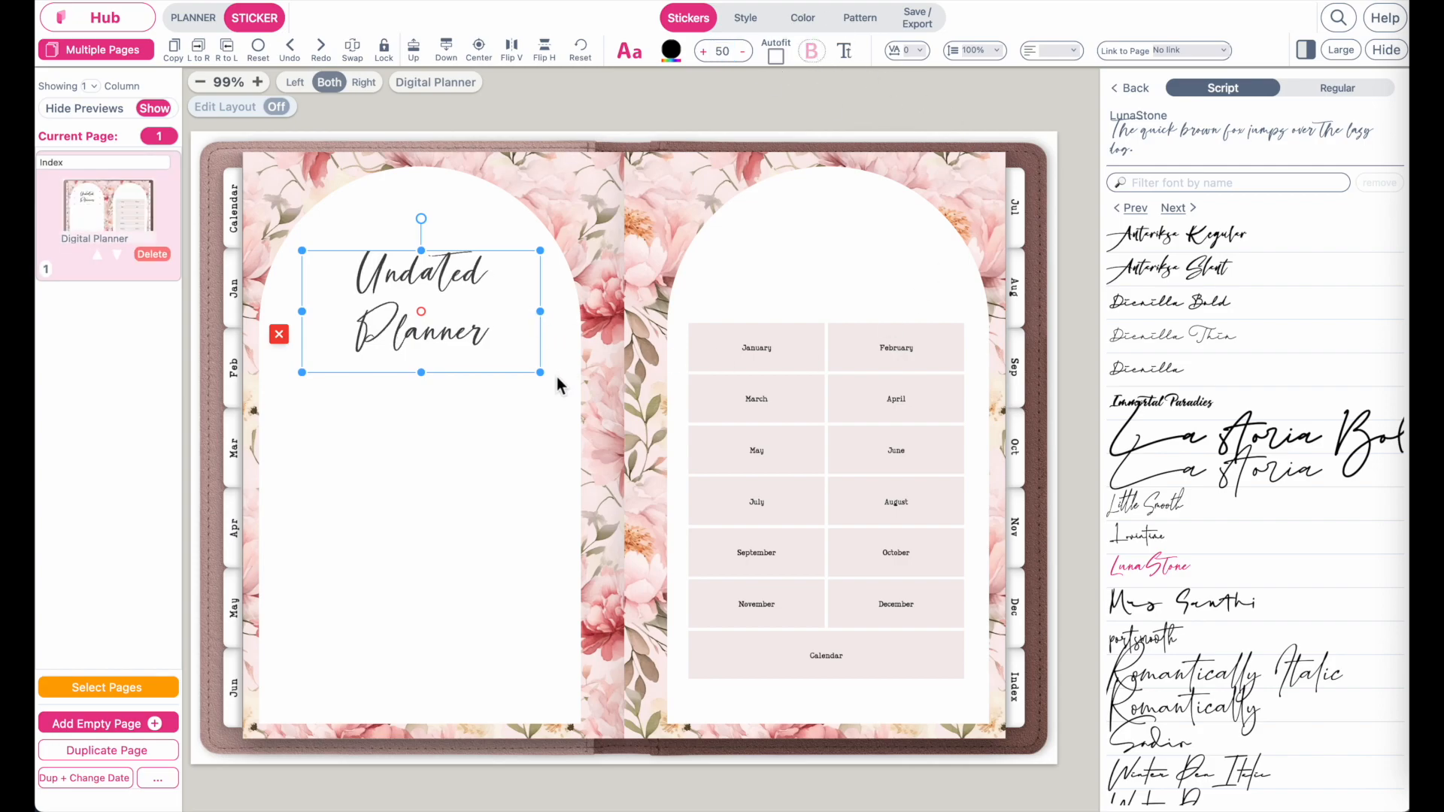
drag(540, 372, 539, 400)
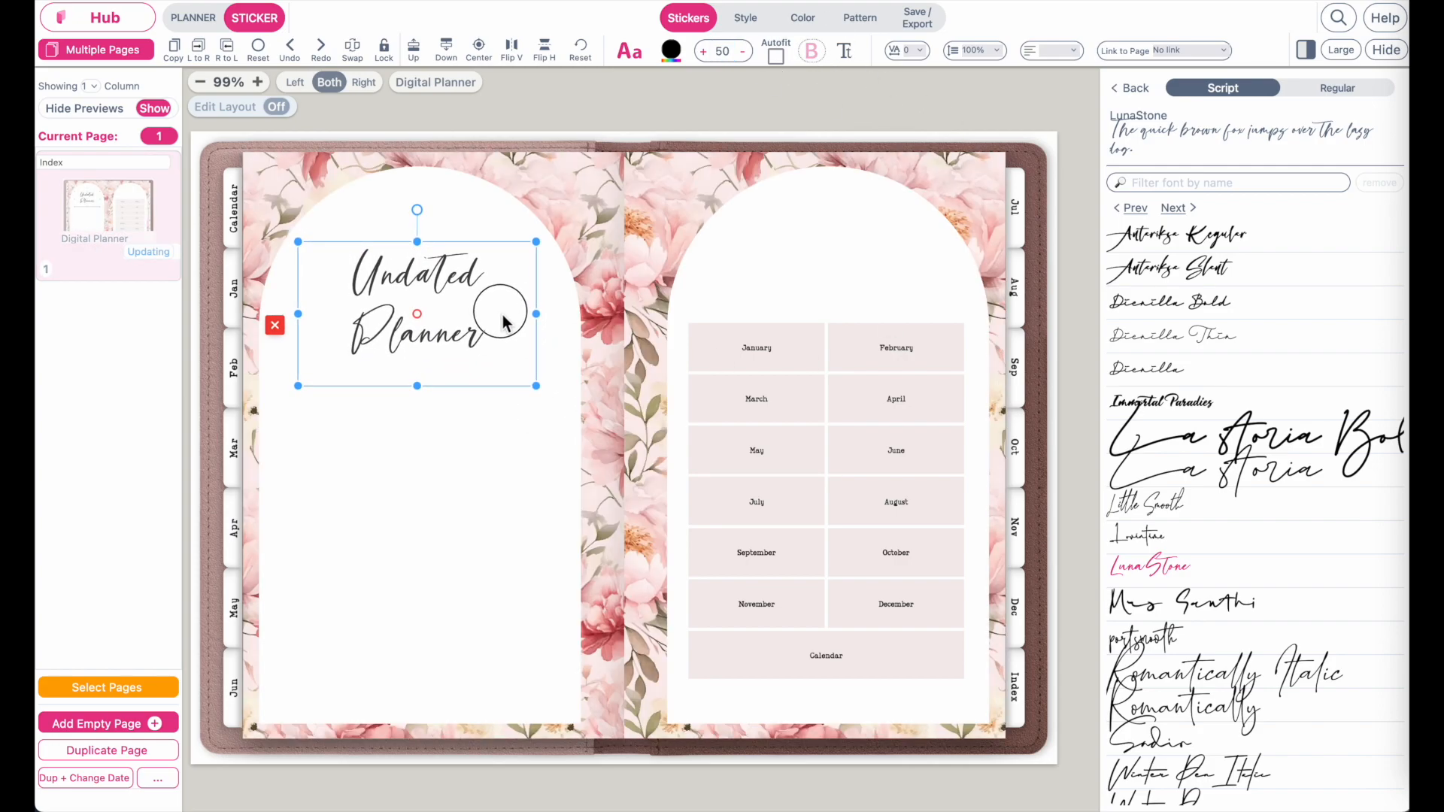
Add a line vector sticker on the left page and stretch it across most of the arch's width.
click(1134, 89)
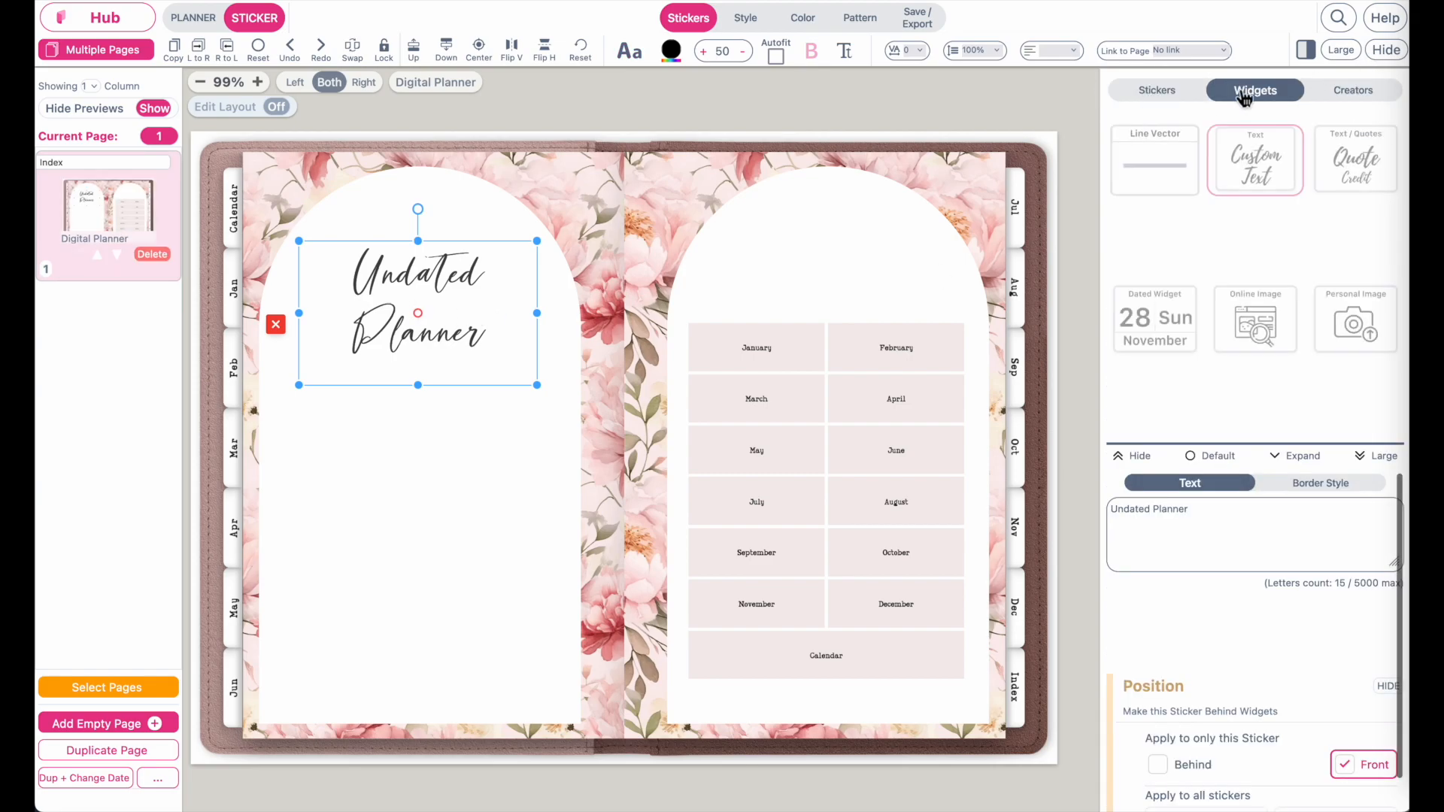
click(1136, 170)
drag(290, 202, 381, 399)
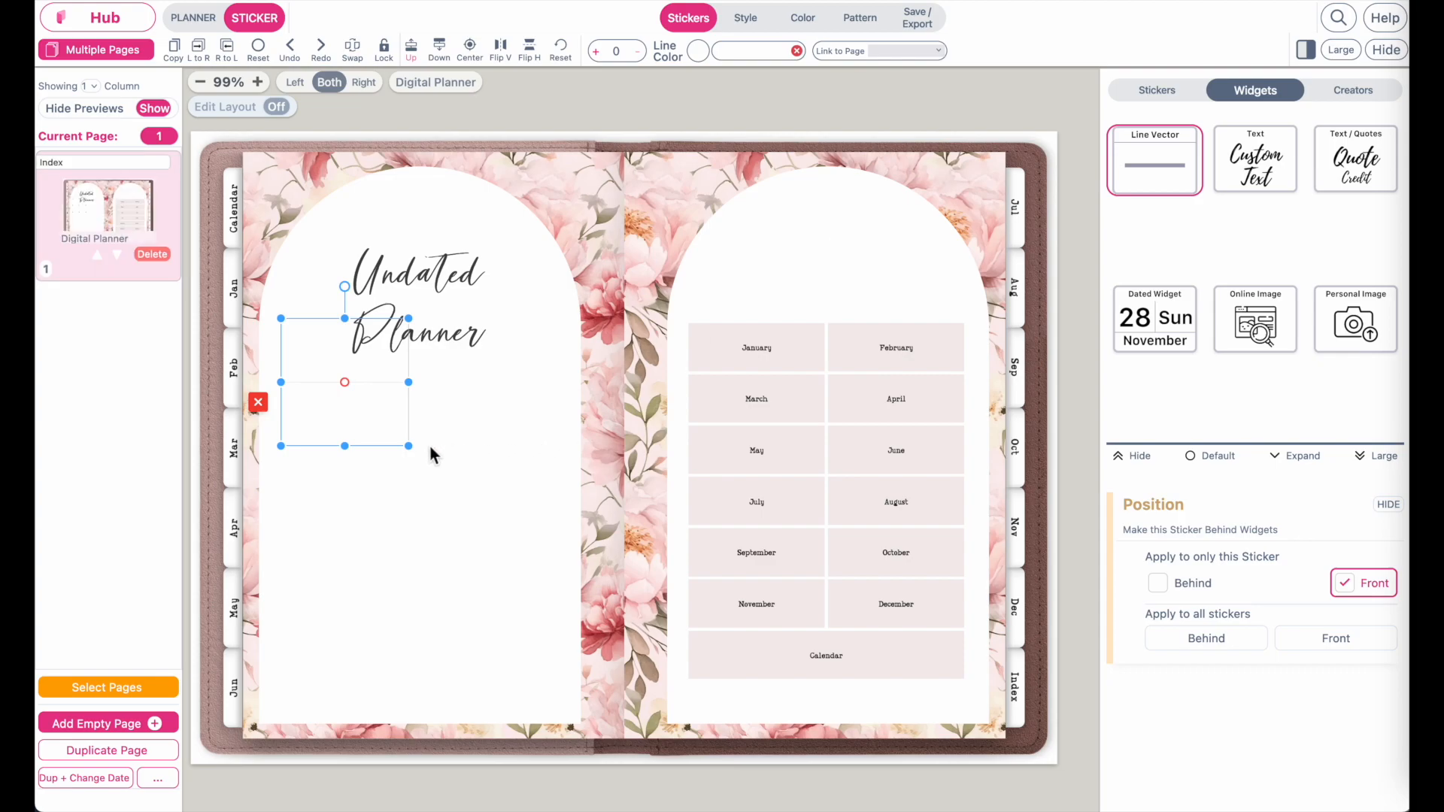
drag(410, 448, 554, 386)
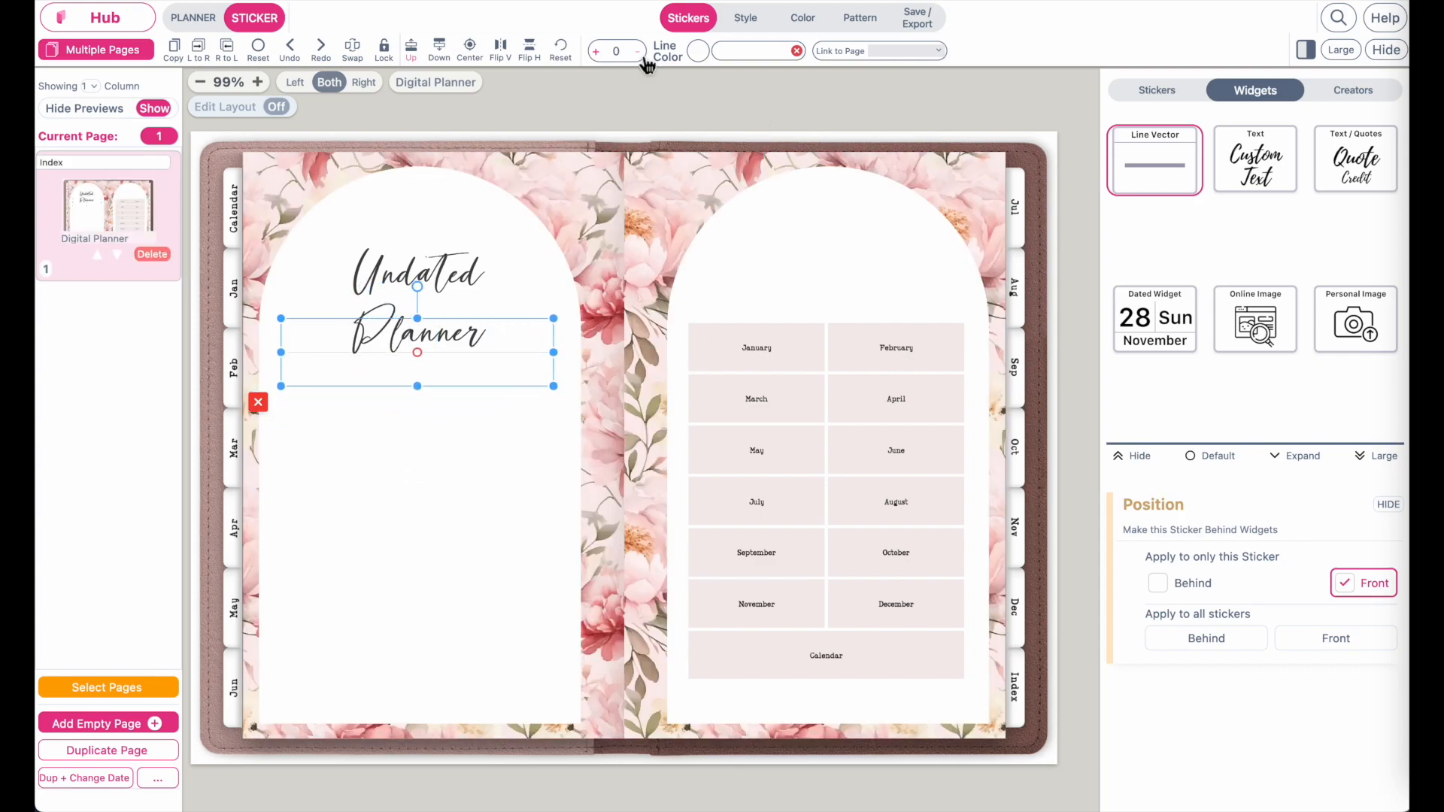
Increase the line's thickness to about 0.8 and move it just below the "Undated Planner" title.
click(600, 54)
click(601, 54)
click(600, 54)
click(600, 54)
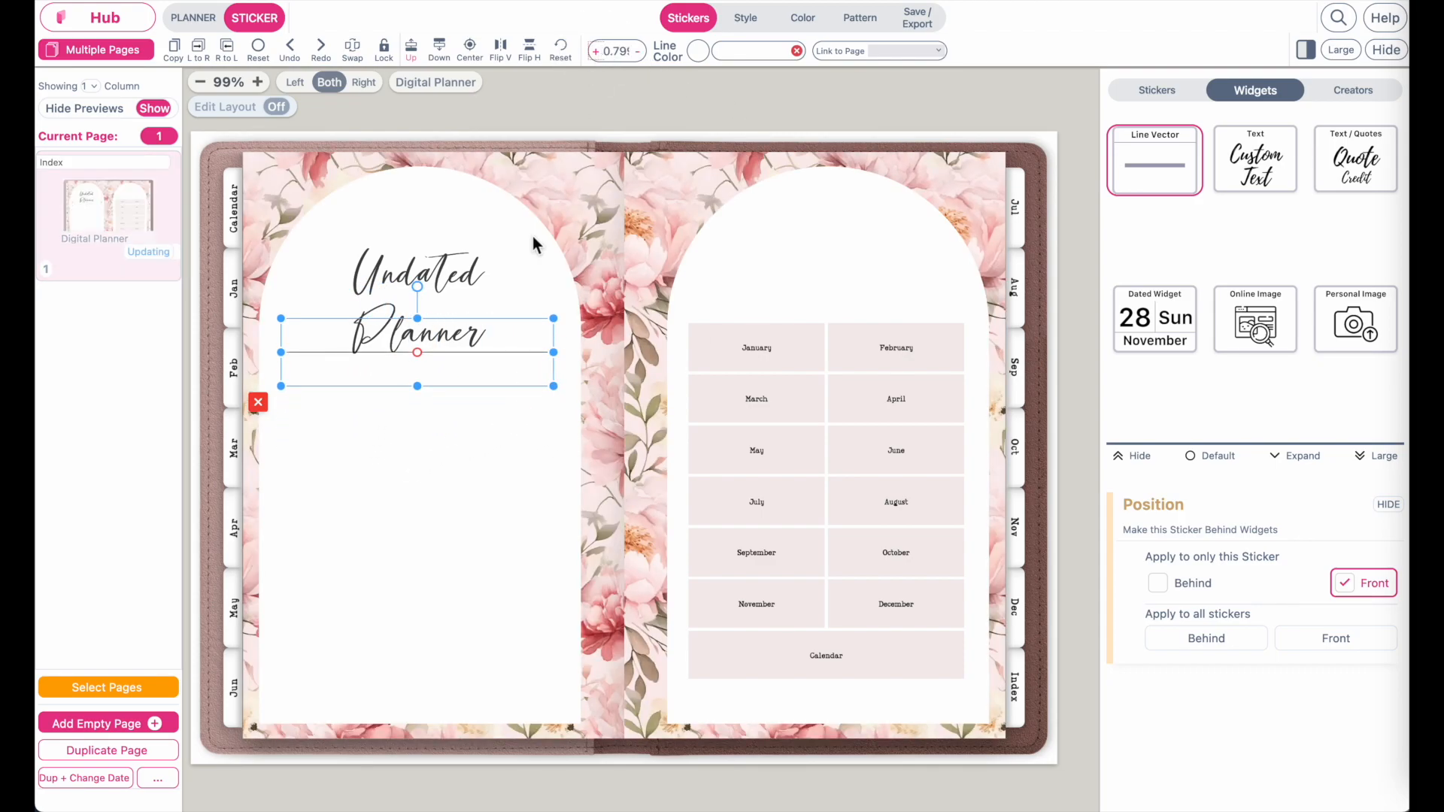
drag(511, 361, 509, 372)
Duplicate the line twice and space the copies evenly below the first one.
click(176, 57)
click(195, 48)
click(496, 374)
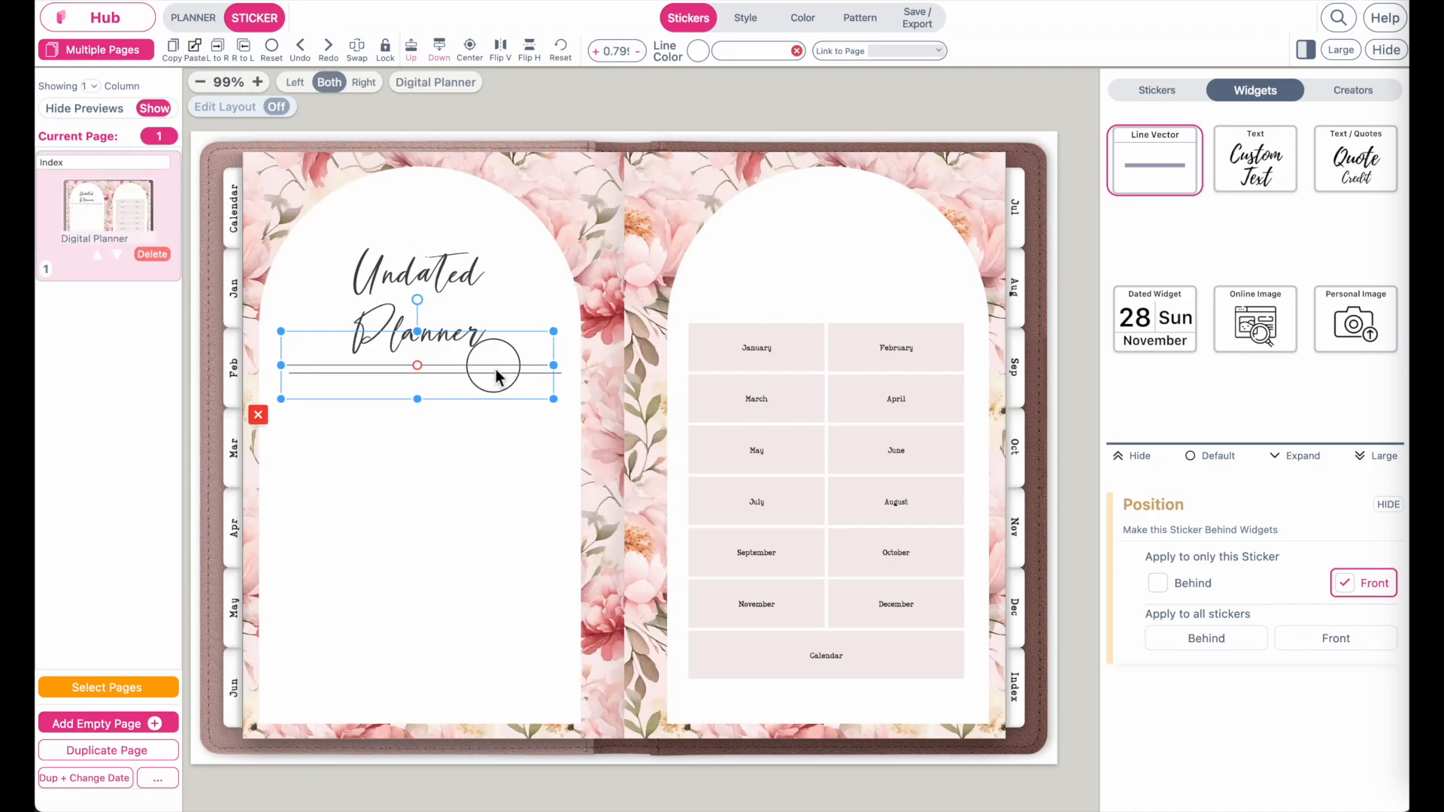
drag(497, 374, 487, 400)
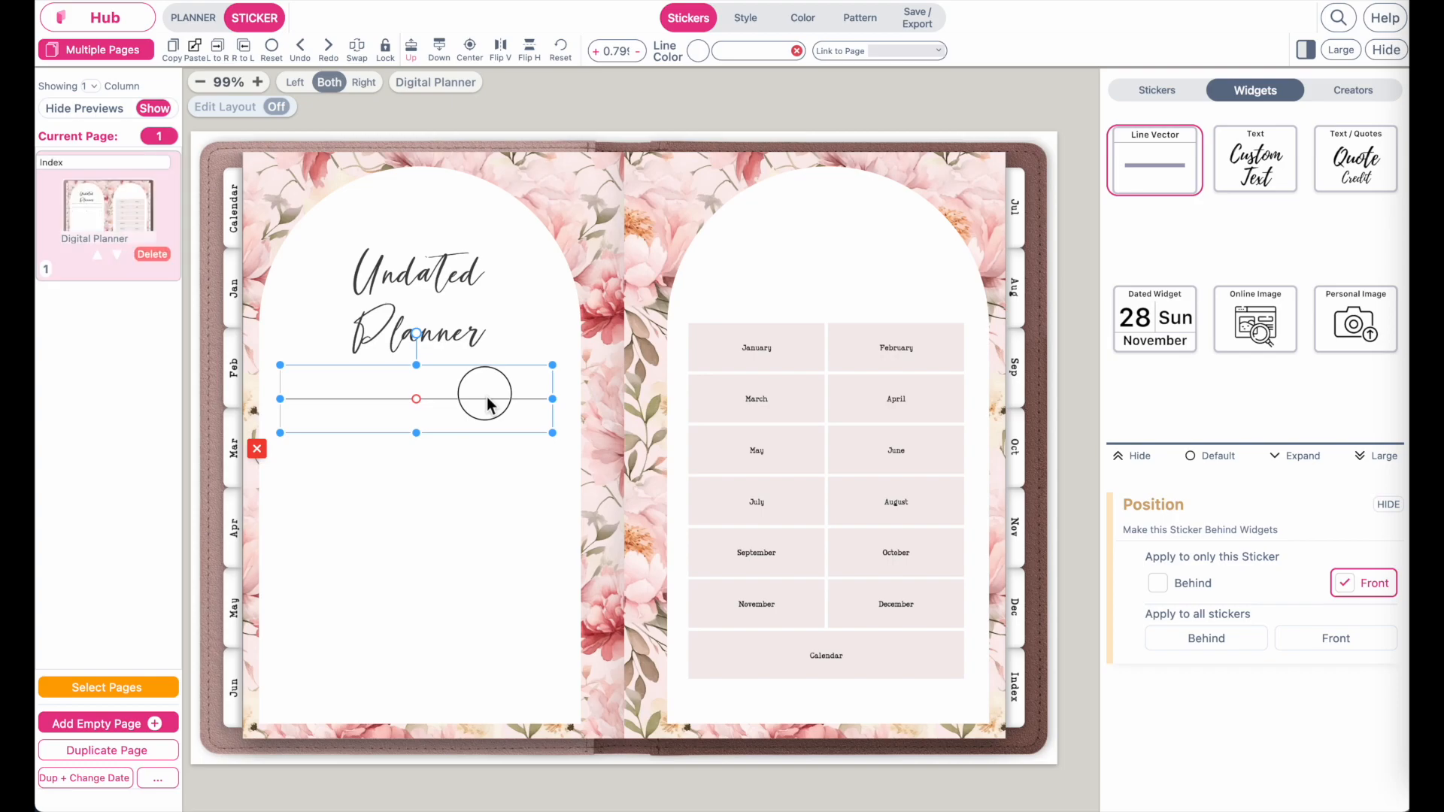
click(200, 56)
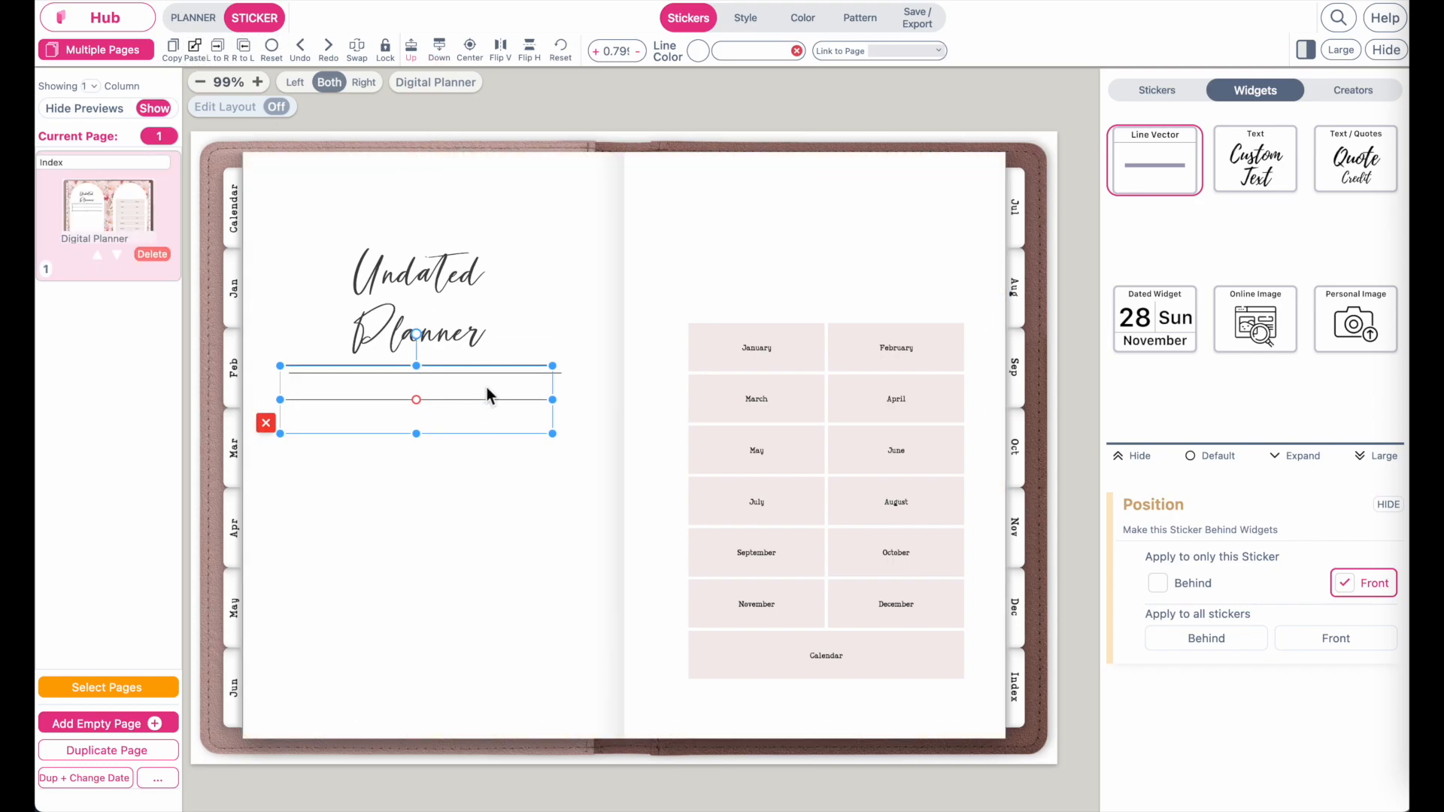
drag(483, 413, 479, 450)
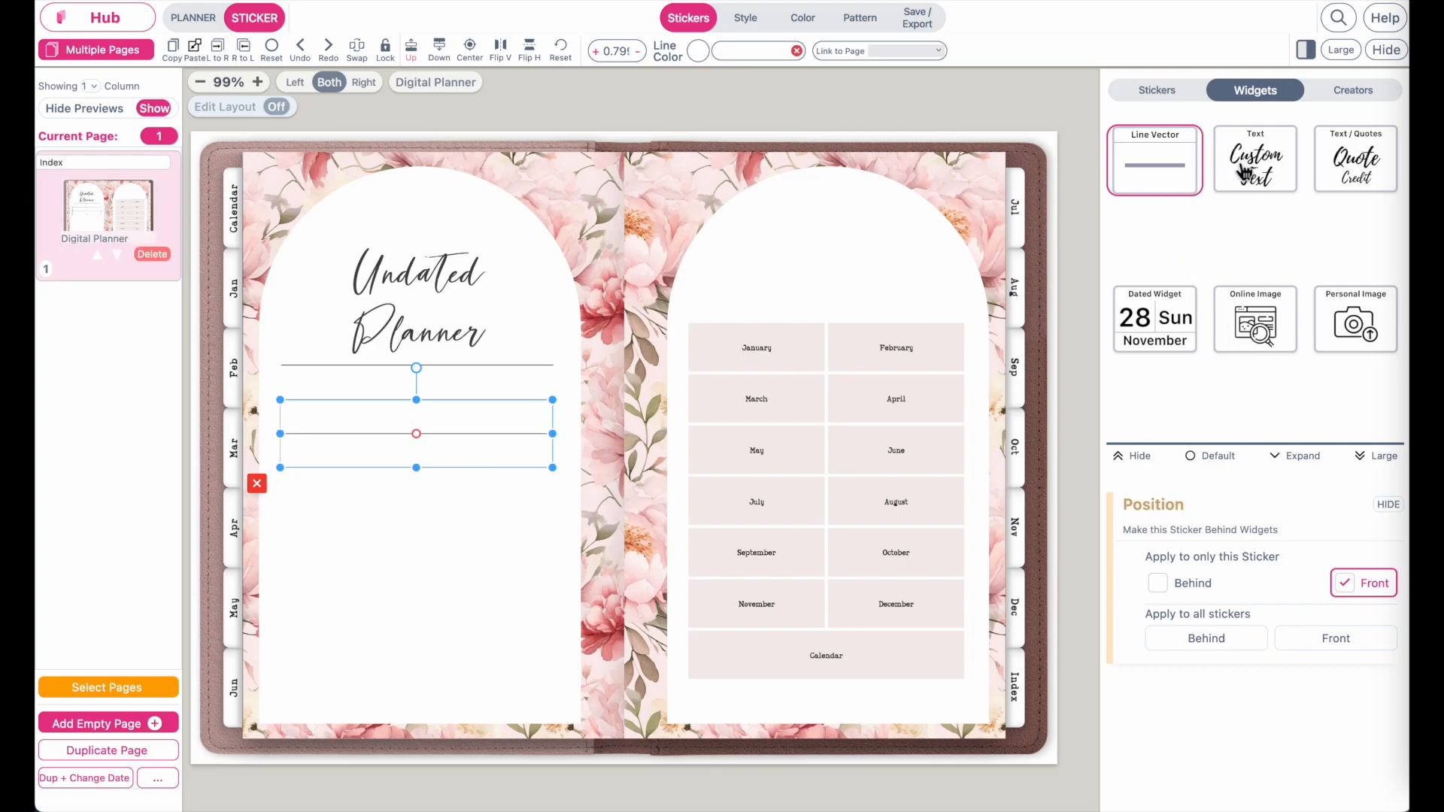
Add a custom text sticker reading "Year:", shrunk to fit between the first two lines under the title.
click(1262, 177)
drag(278, 207, 367, 427)
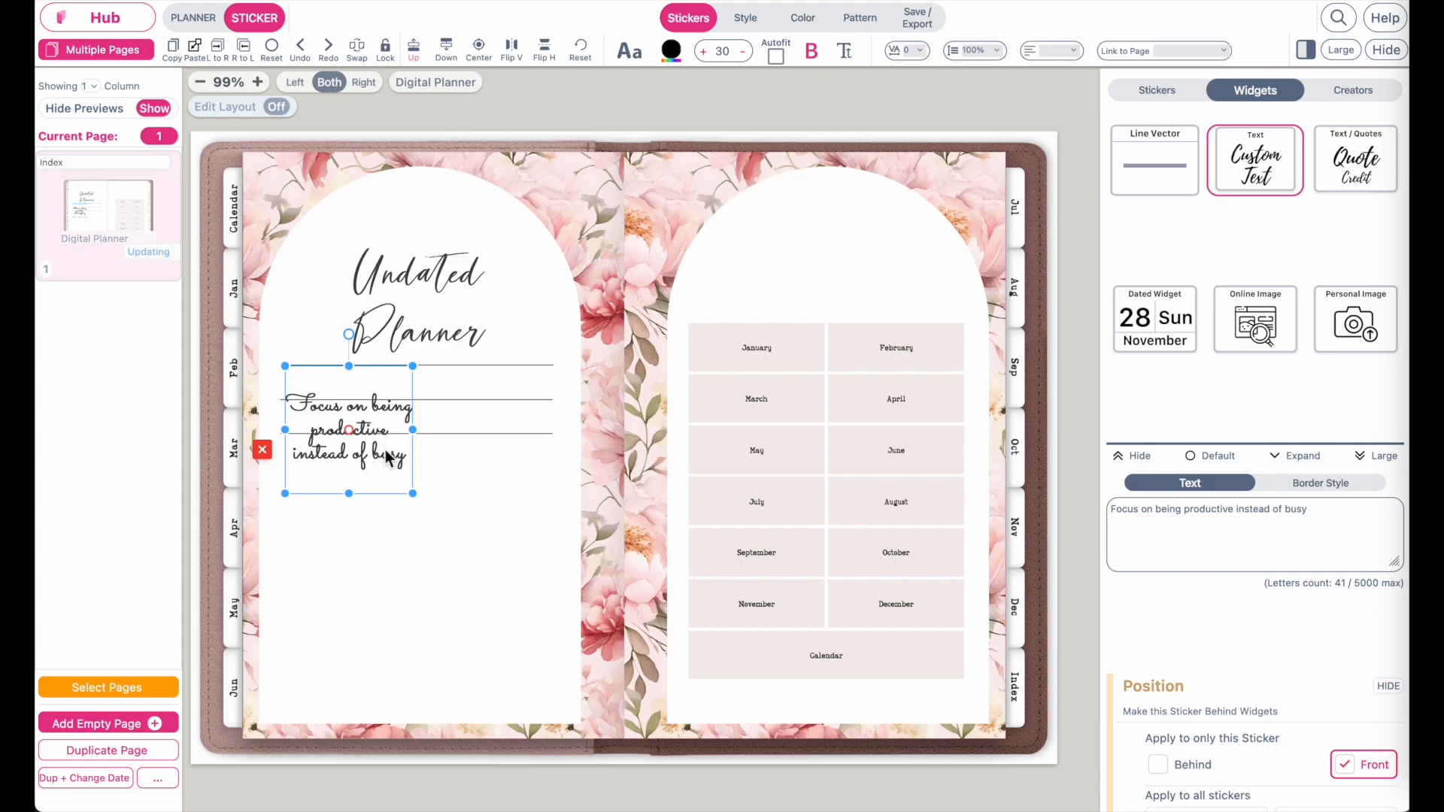
drag(414, 495, 399, 404)
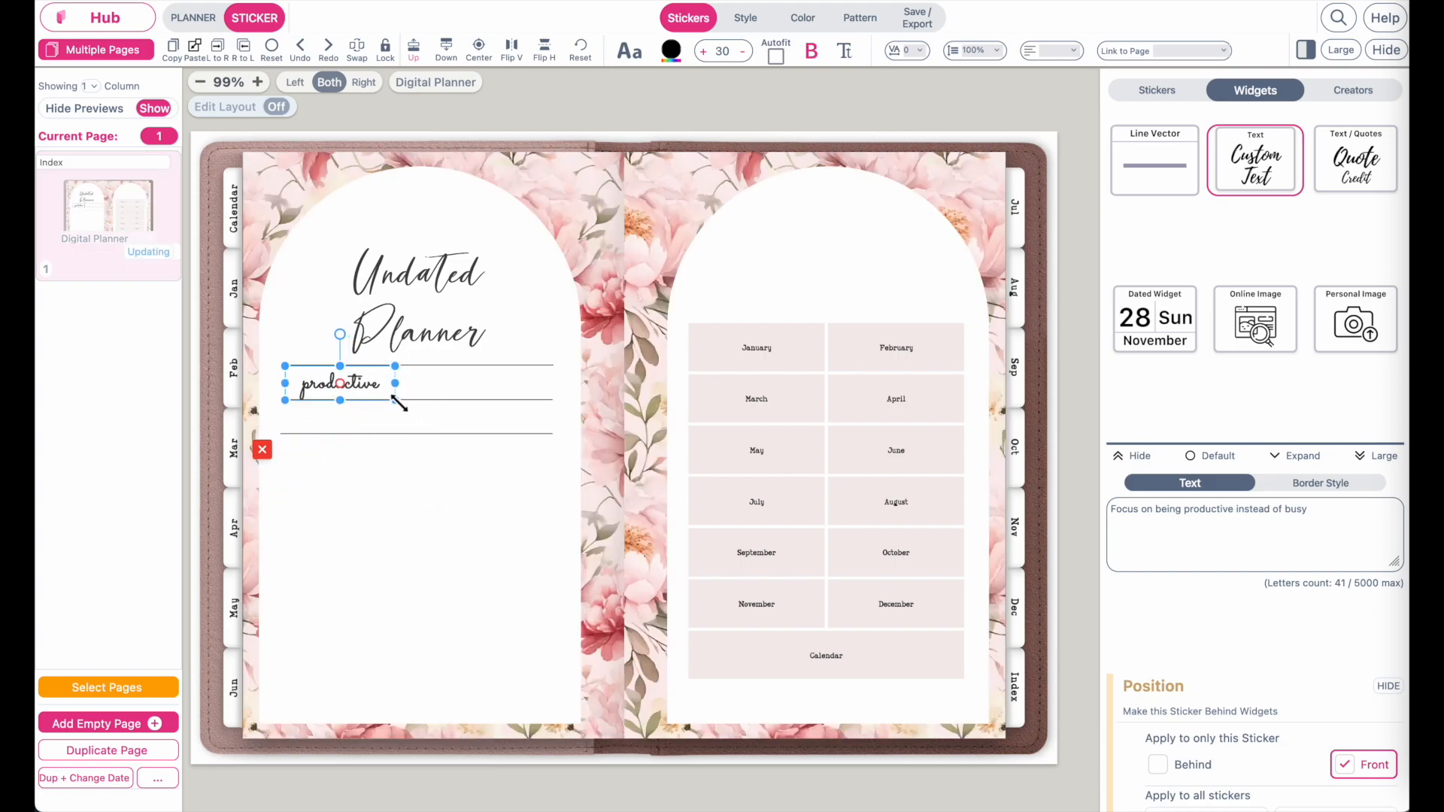
click(1238, 559)
text(Year:)
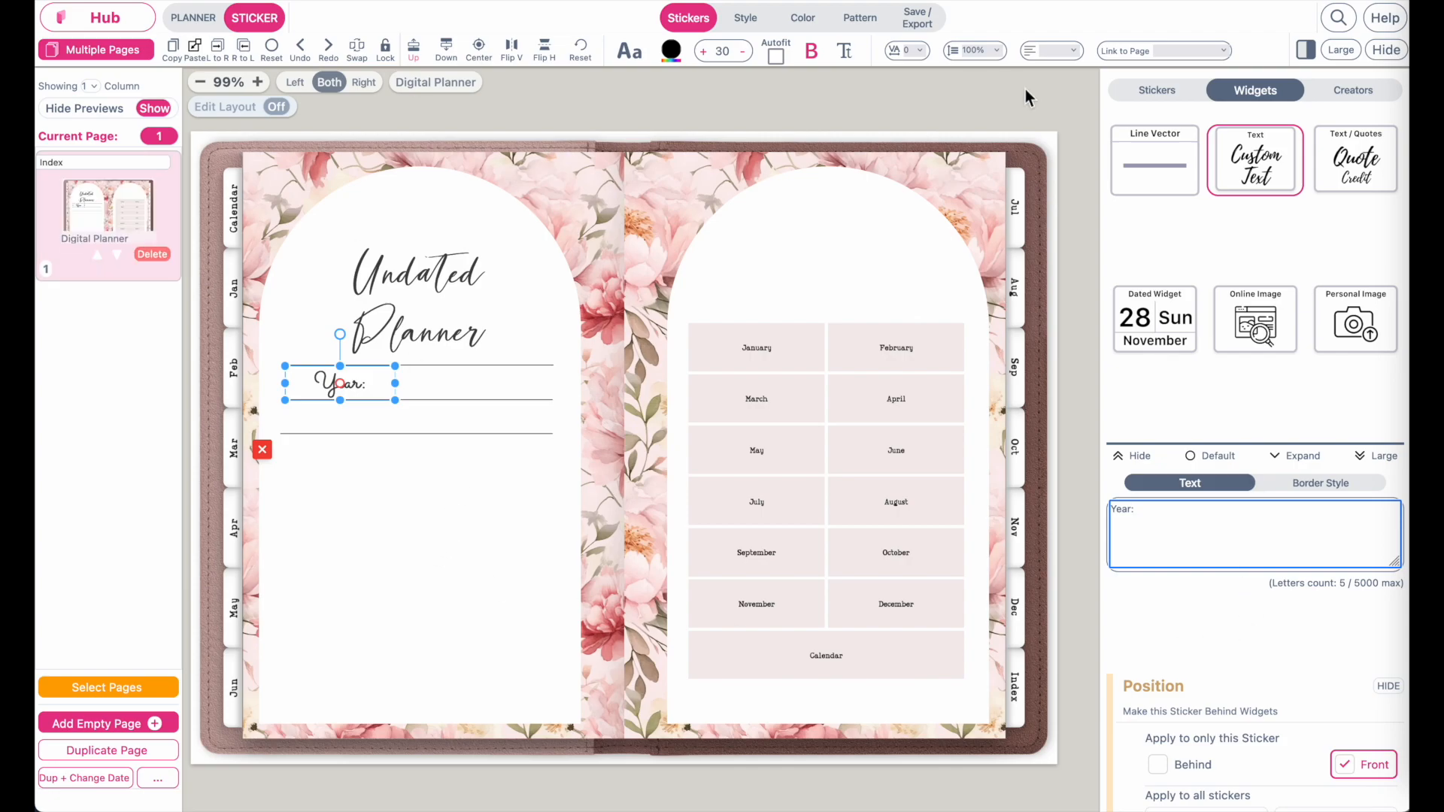
Format the "Year:" label in Sheffield-Regular at size 20 without bold.
click(630, 51)
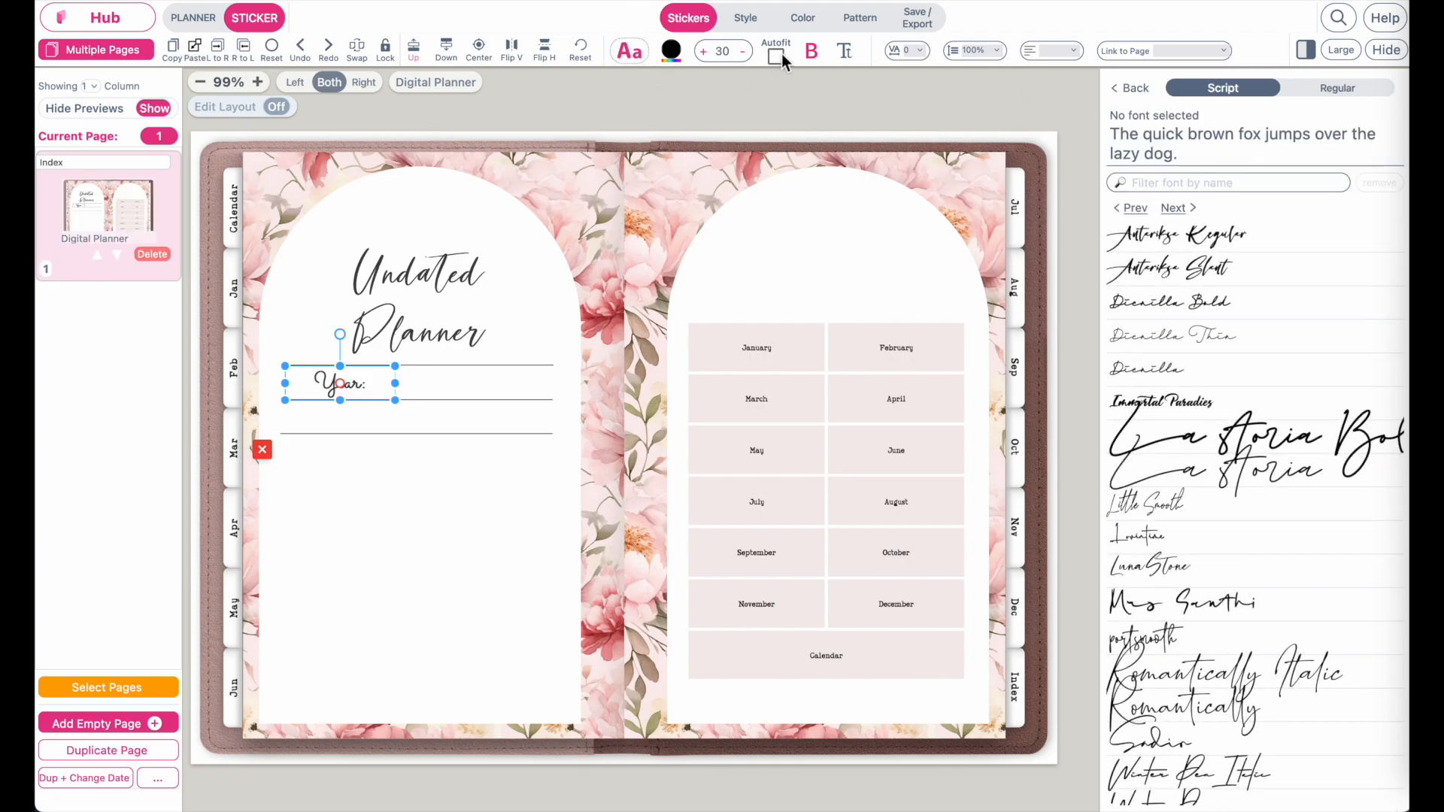
click(822, 55)
click(1338, 88)
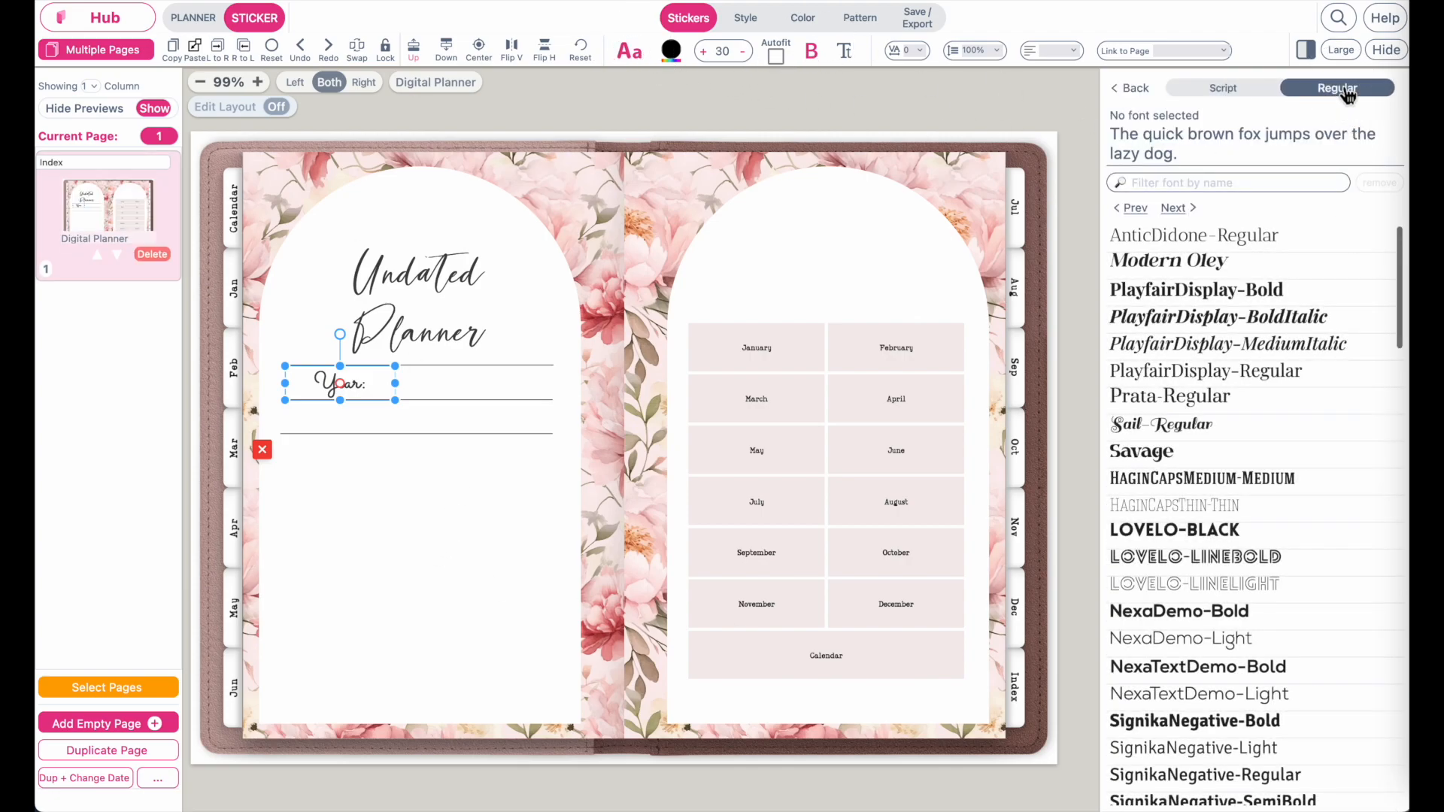
scroll(1303, 484, down, 5)
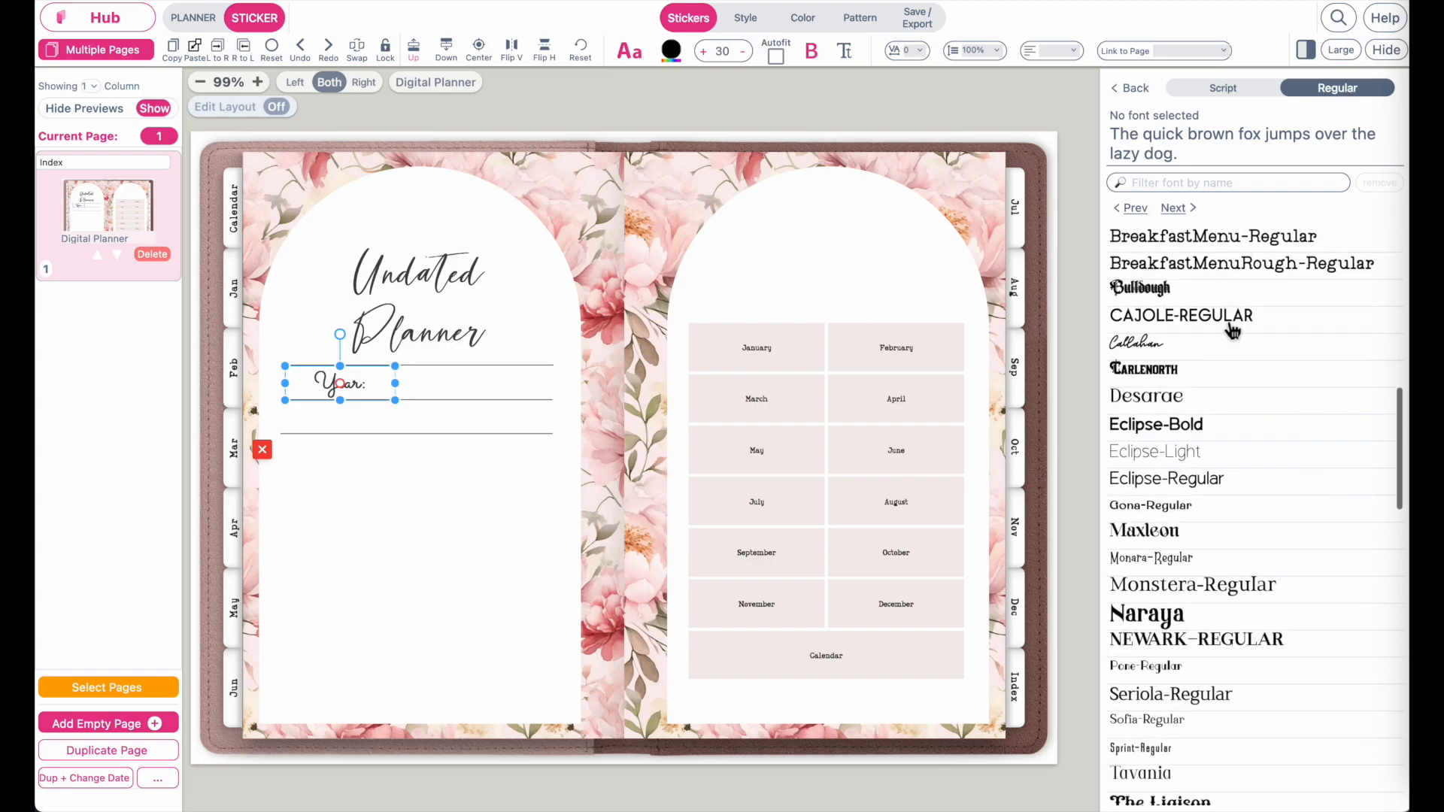
scroll(1232, 331, down, 10)
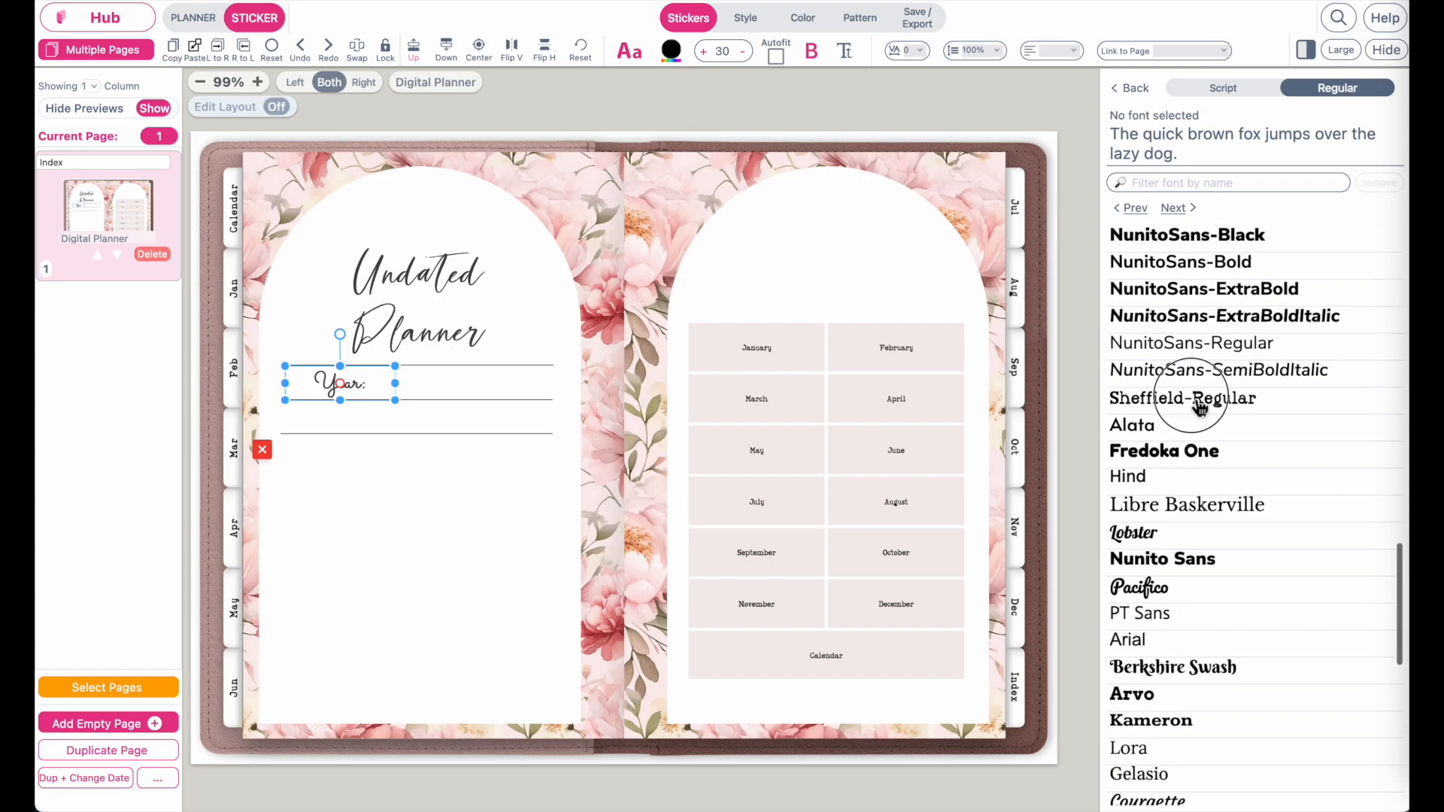
click(1200, 401)
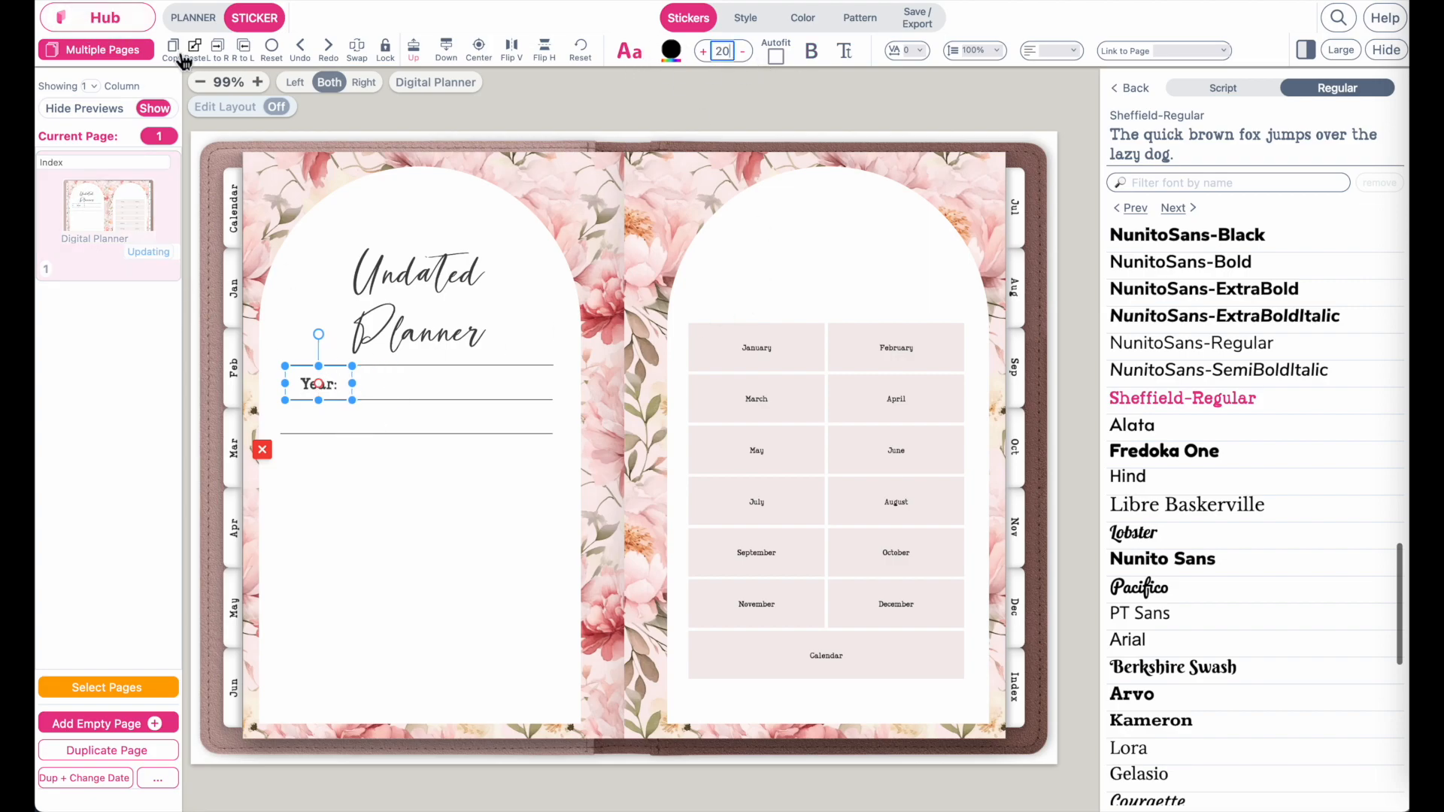
Duplicate the "Year:" label between the second and third lines, change its text to "Belongs to:" and widen its box to fit.
click(177, 53)
click(192, 54)
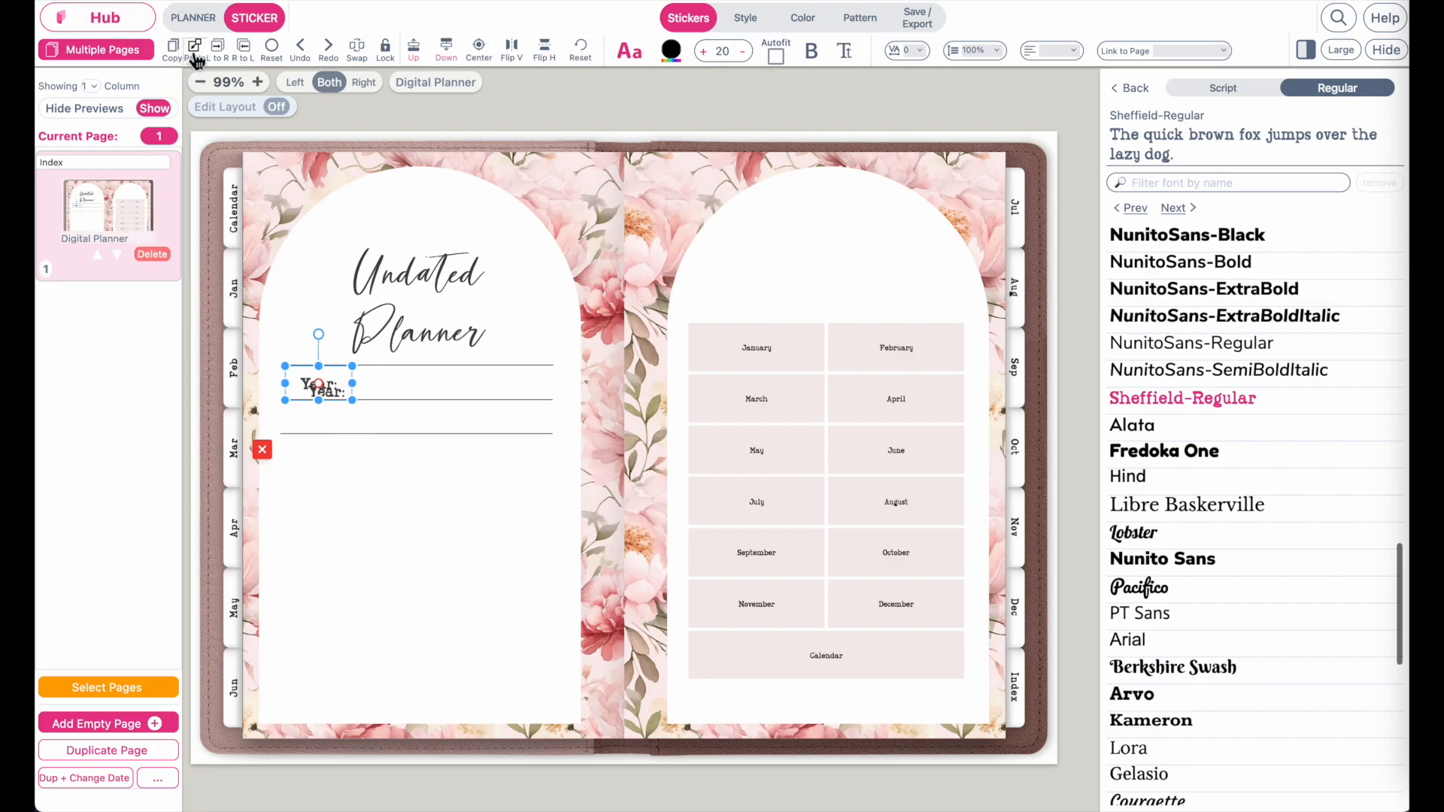
drag(331, 396, 326, 423)
click(1141, 91)
click(1198, 542)
key(ctrl+a)
text(Belongs to:)
mouse_move(354, 434)
mouse_down()
mouse_move(398, 433)
mouse_move(366, 434)
mouse_up()
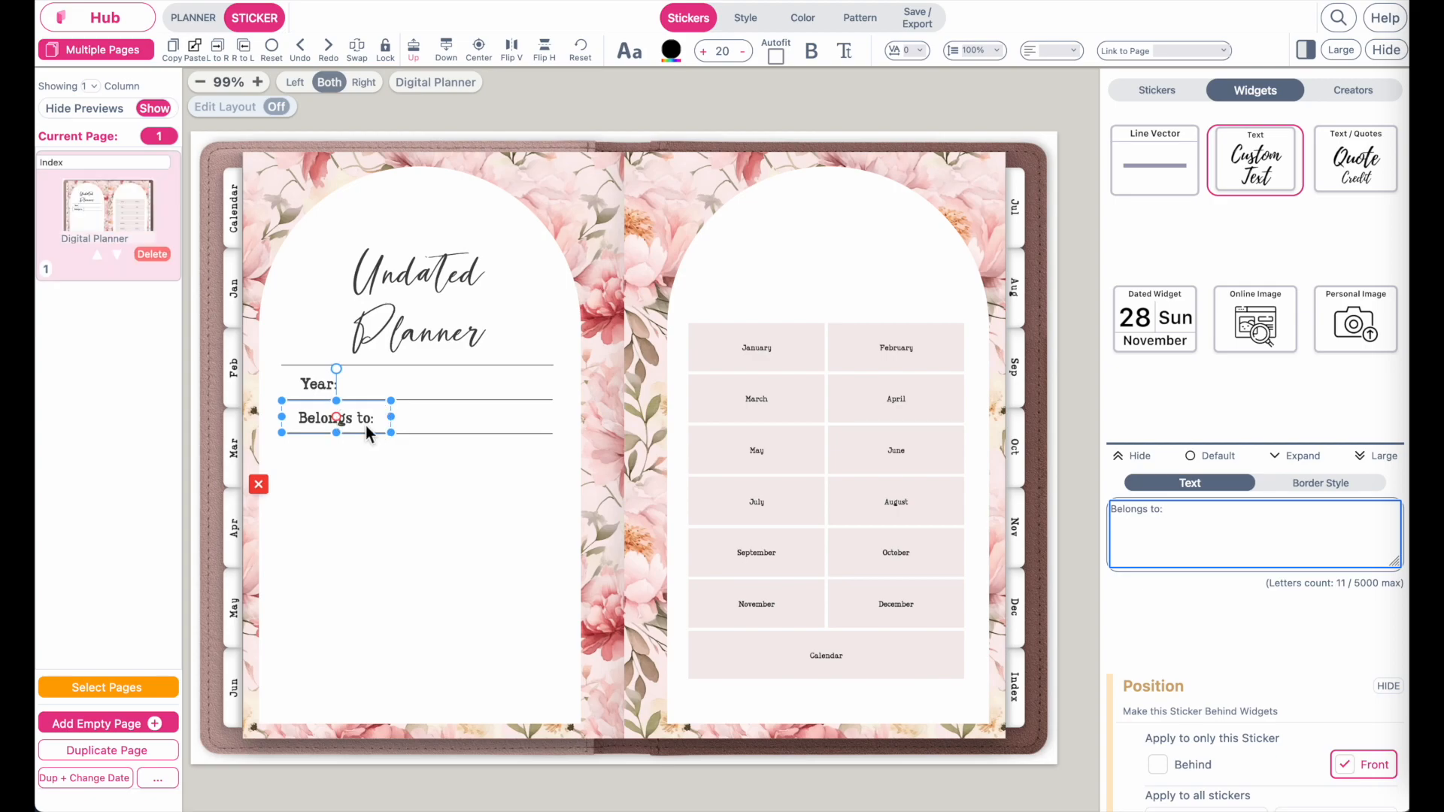
click(992, 541)
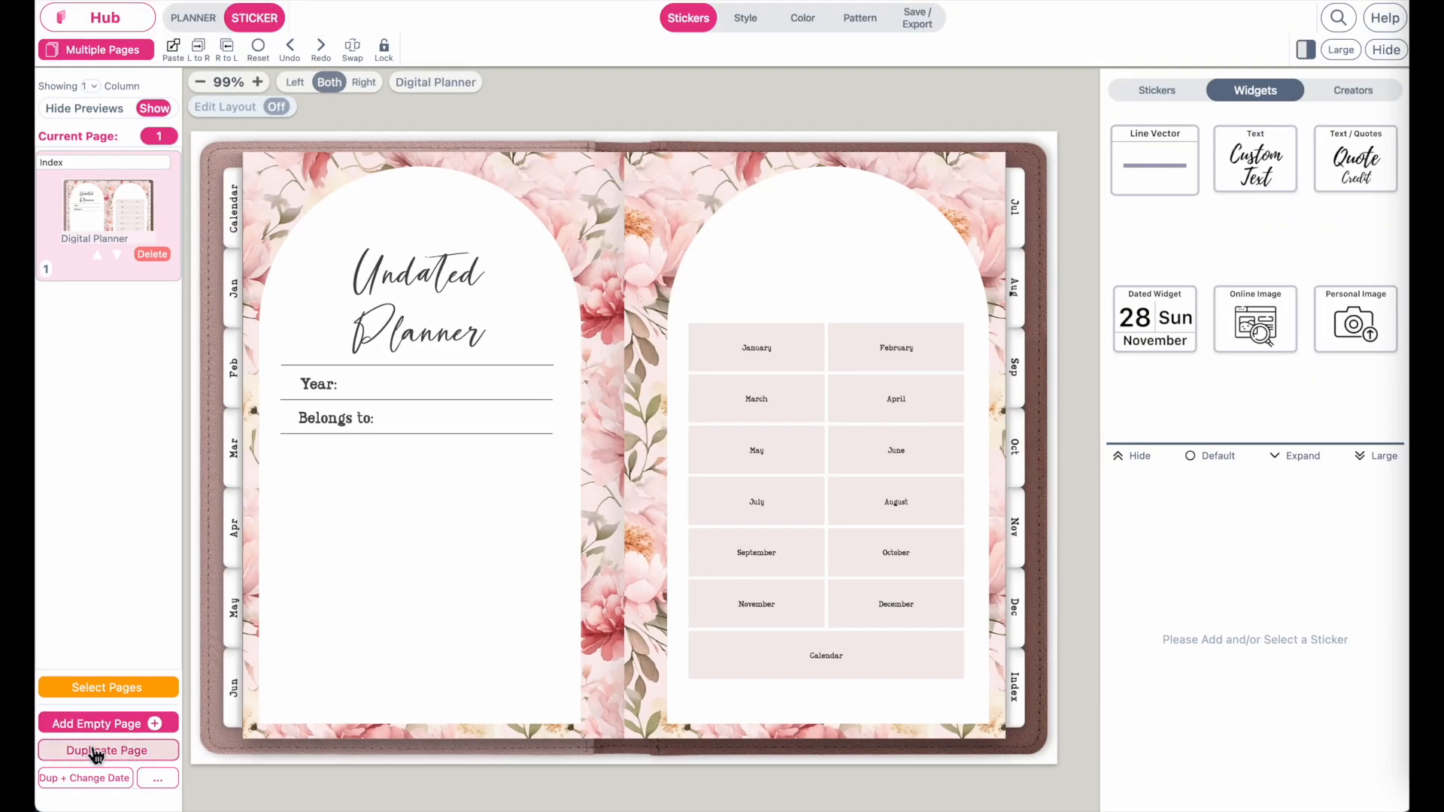
Duplicate the Index page and delete the "Undated Planner" title and the "Year:" and "Belongs to:" labels from the copy.
click(109, 734)
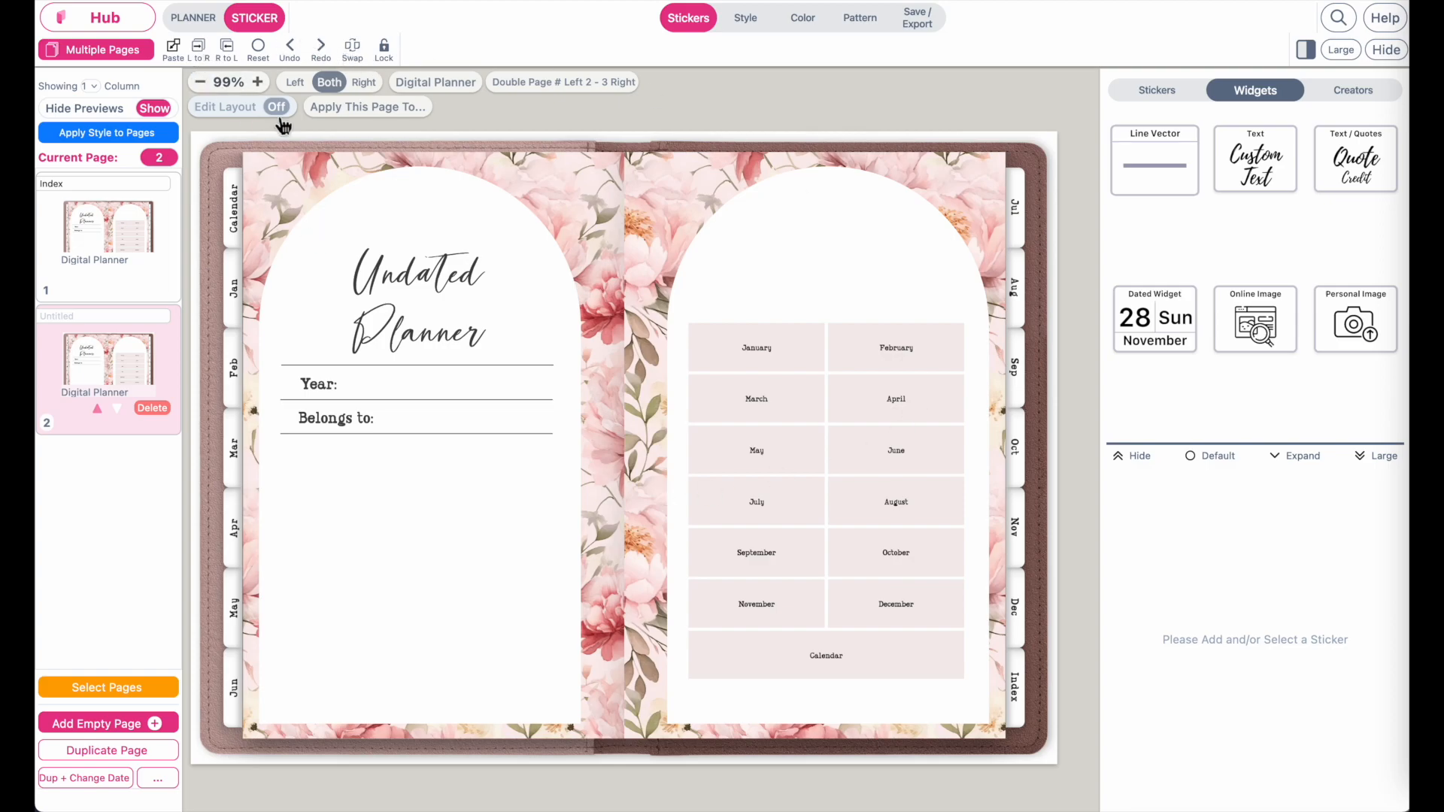
click(416, 338)
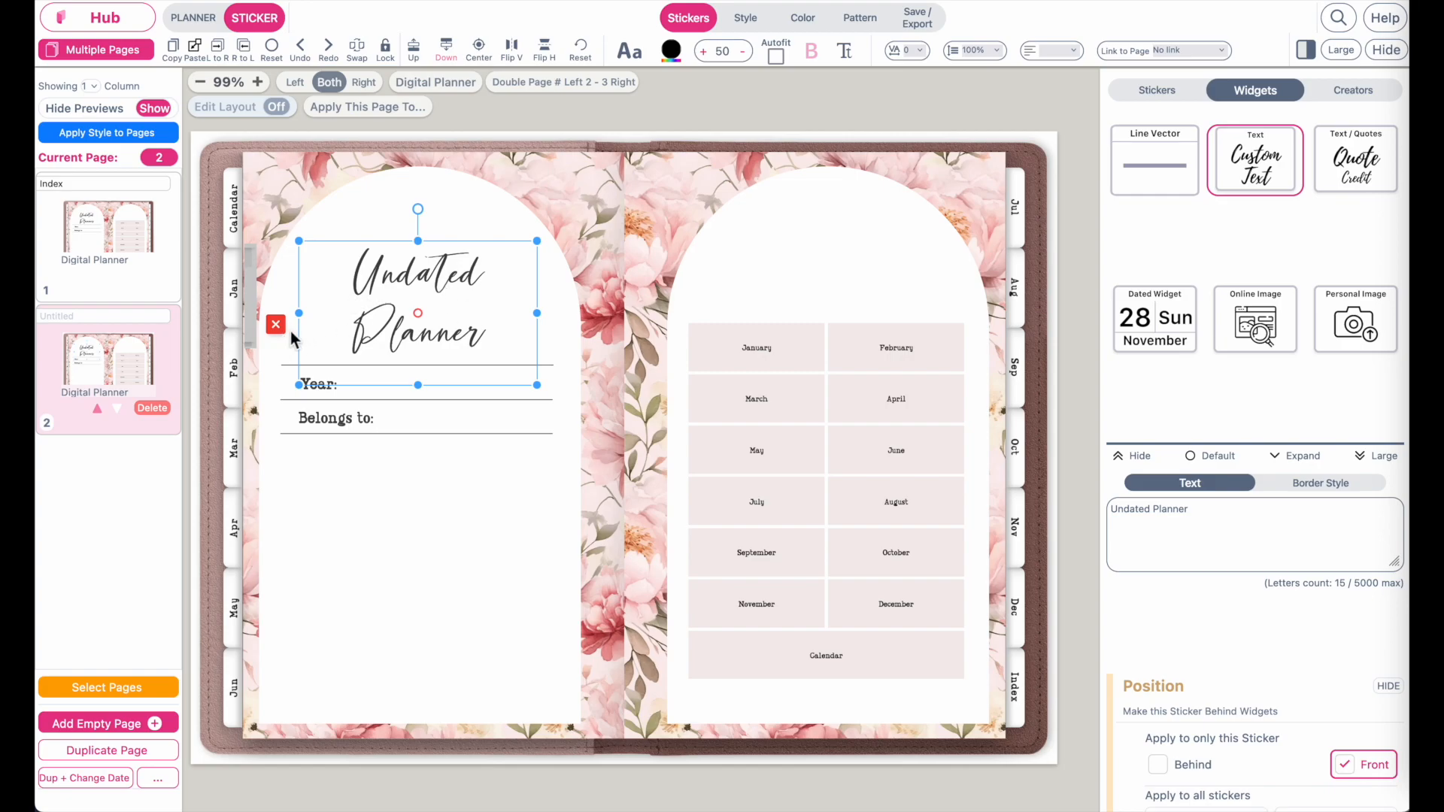
click(276, 324)
click(321, 382)
click(262, 449)
click(332, 418)
click(258, 483)
Delete the three horizontal lines from the left side of the duplicated page.
click(349, 398)
click(256, 449)
click(354, 364)
click(257, 430)
click(305, 434)
click(260, 487)
List the Starter Yearly planner templates for the second page.
click(192, 18)
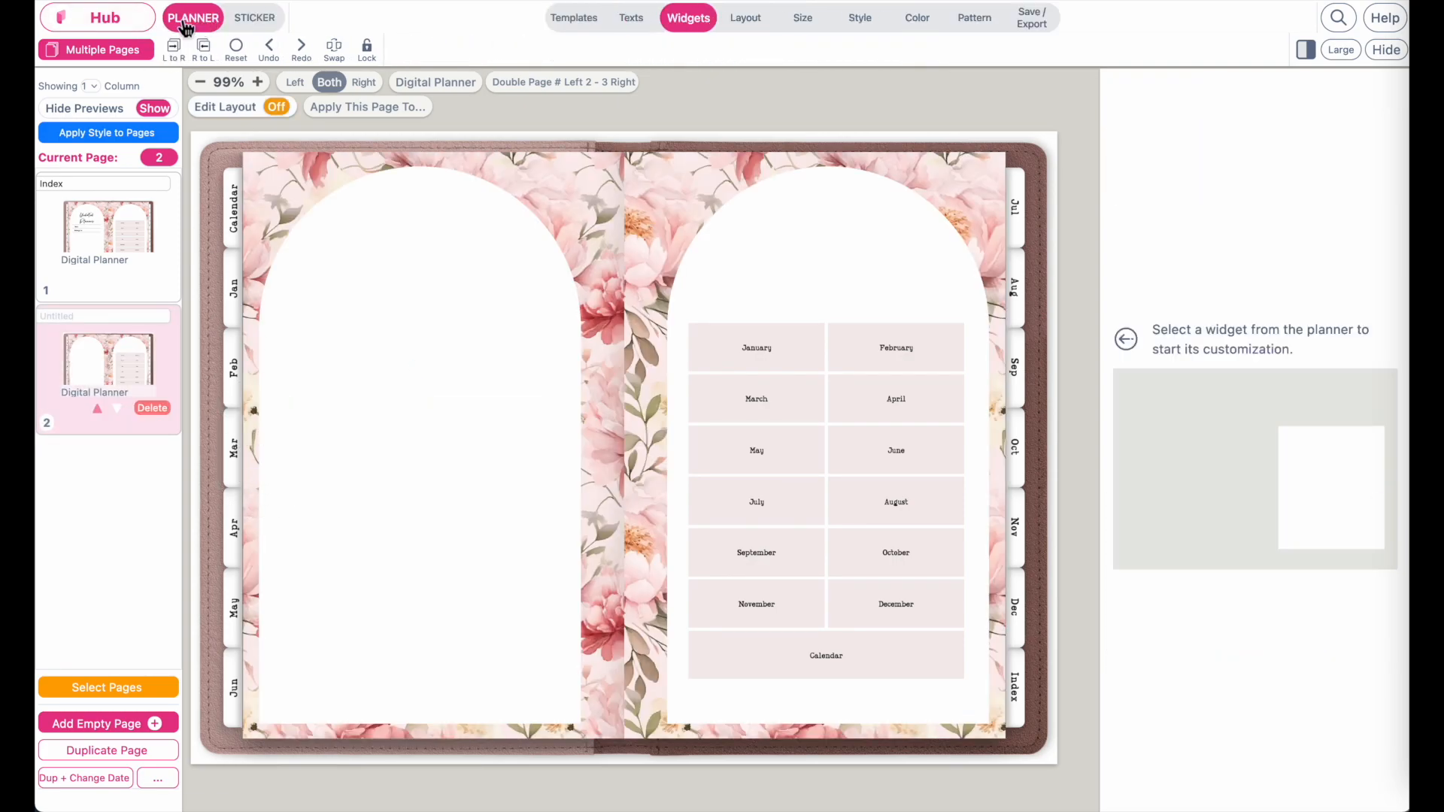
click(581, 21)
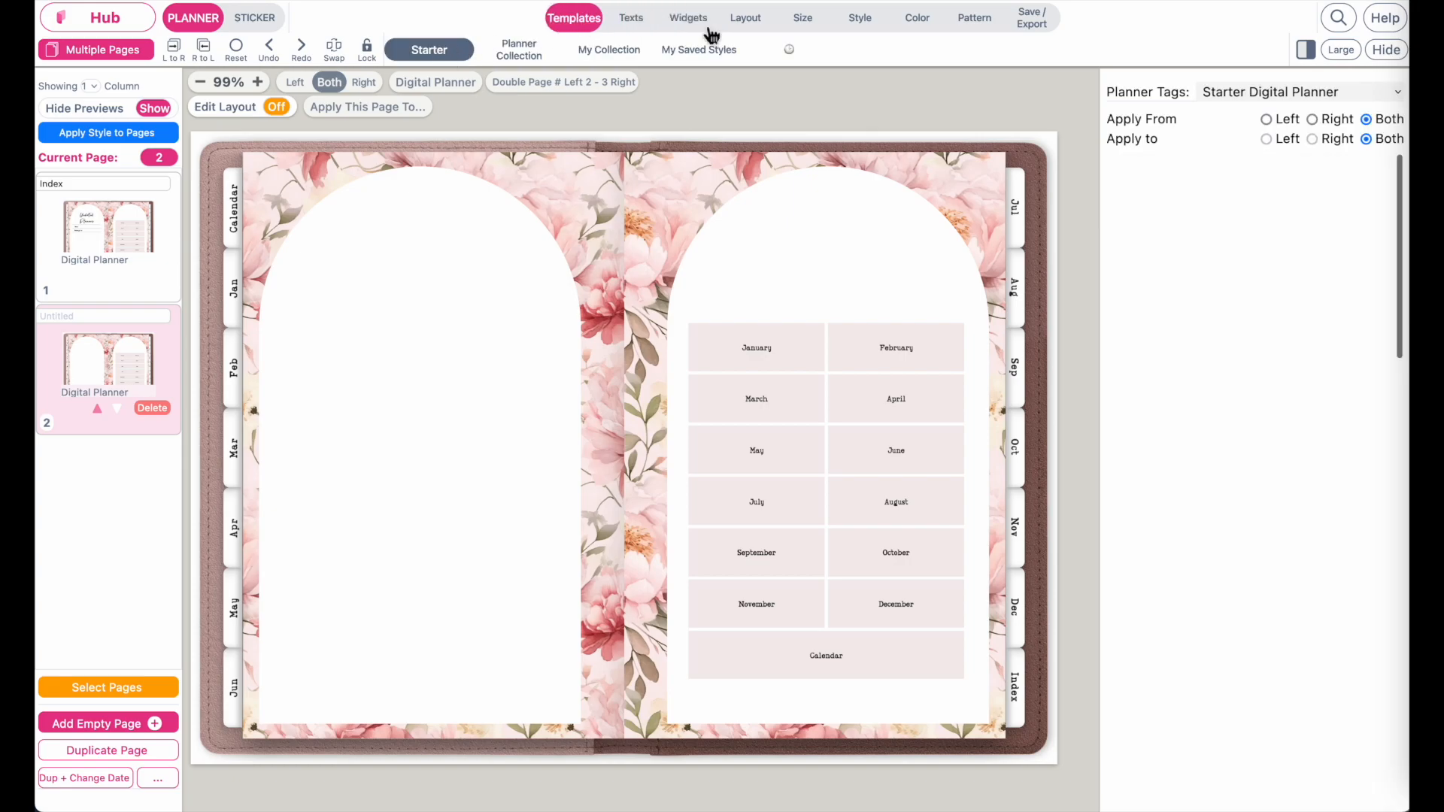
click(1273, 91)
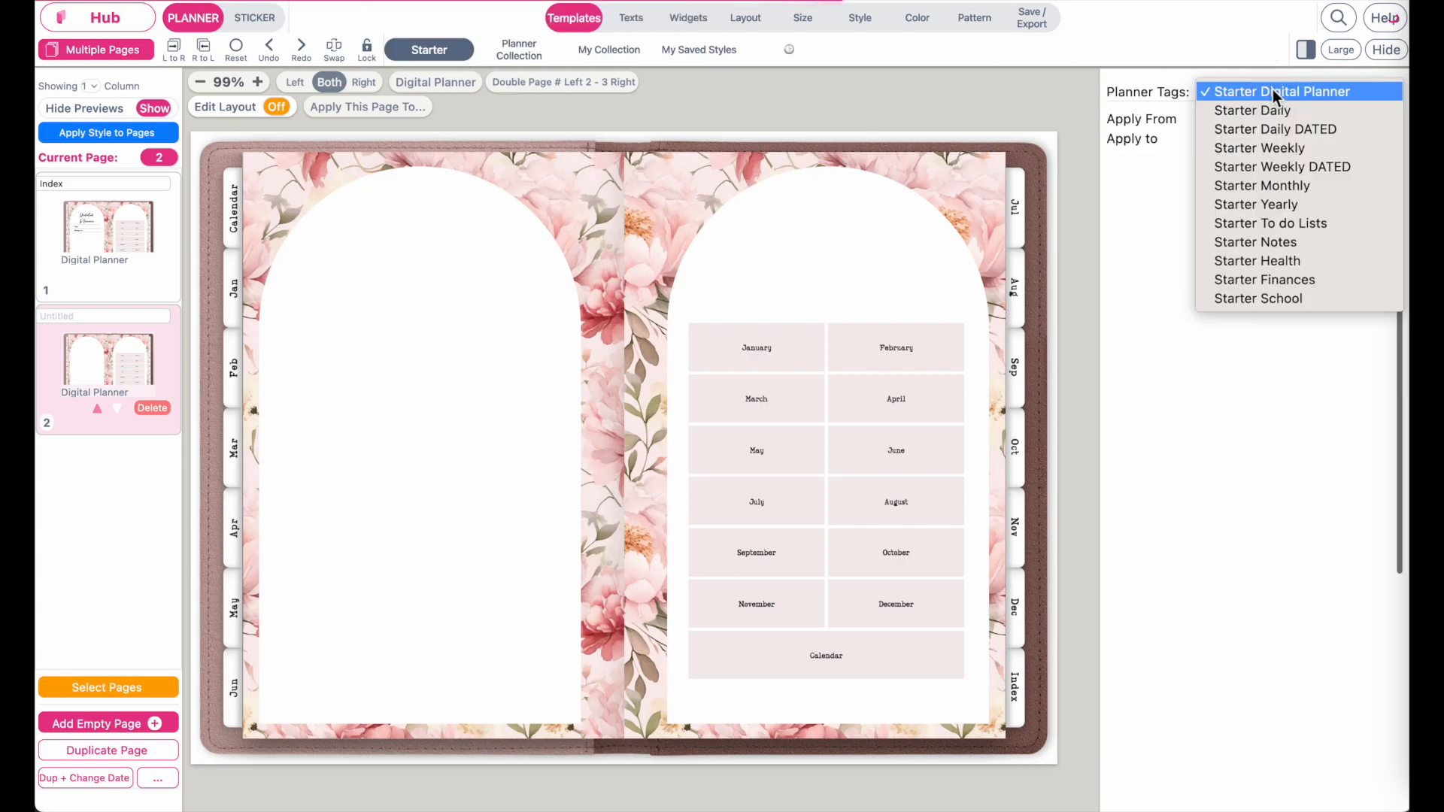
click(1284, 206)
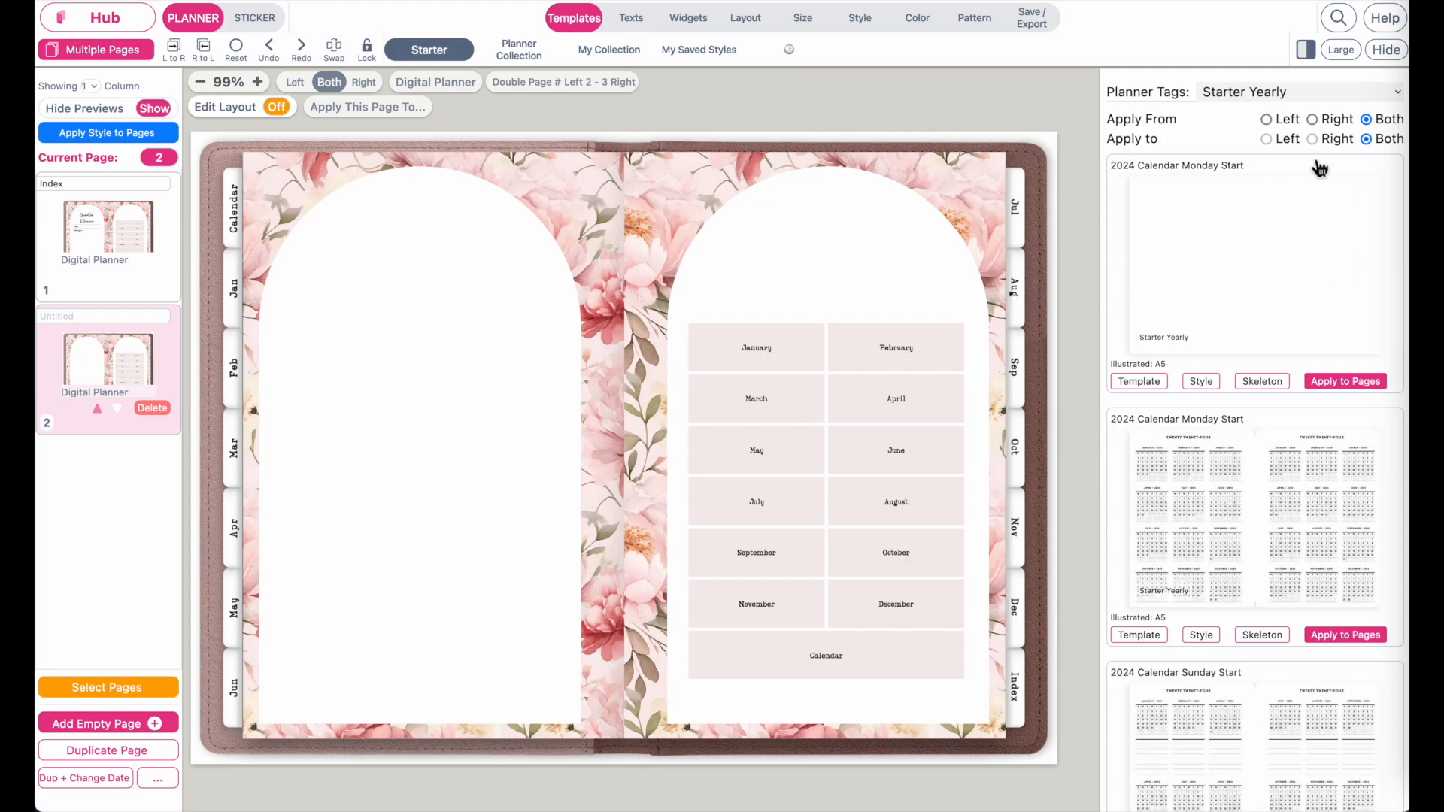
Try the skeleton of the "2024 Calendar Sunday Start" template with six months and note lines per side.
scroll(1253, 470, down, 3)
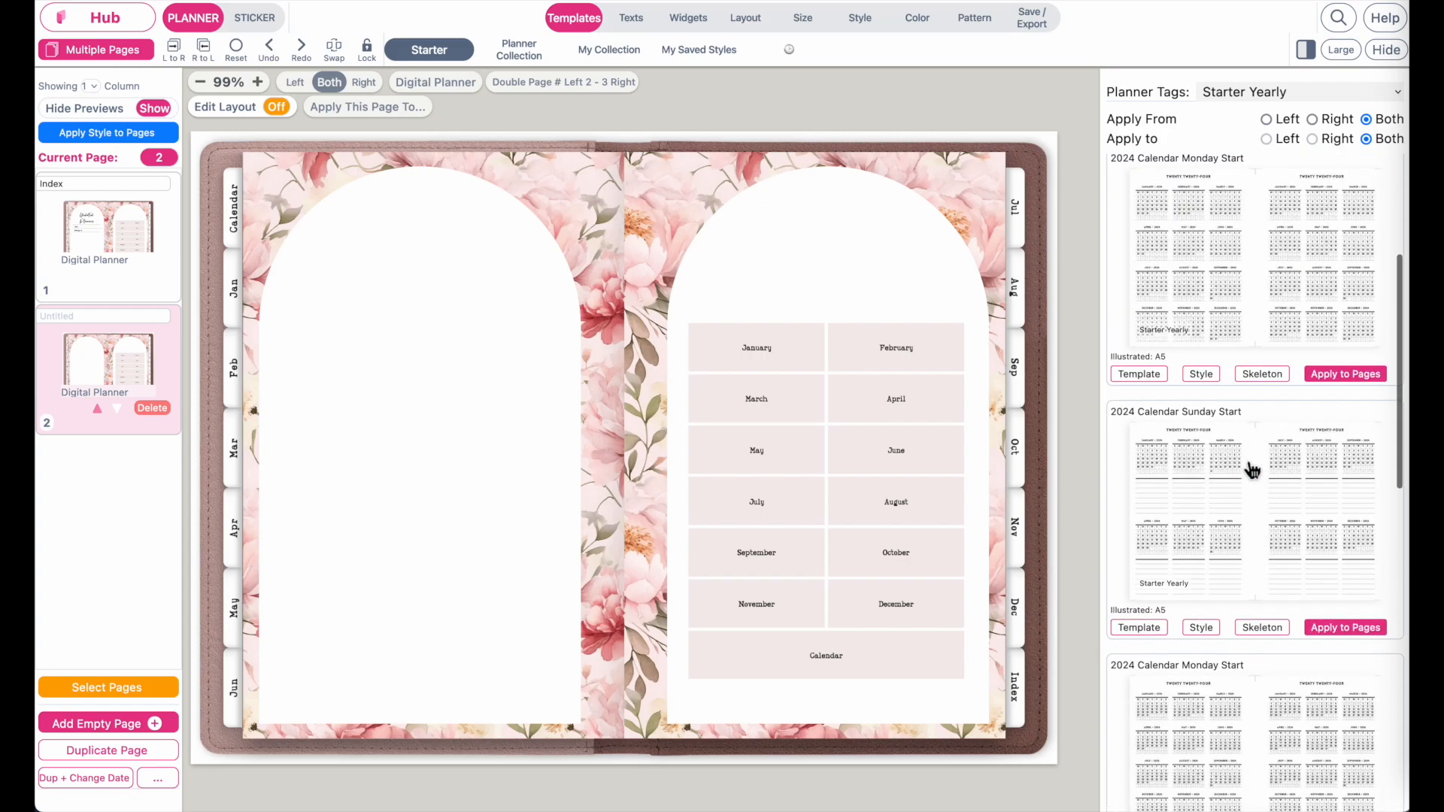
scroll(1243, 611, down, 2)
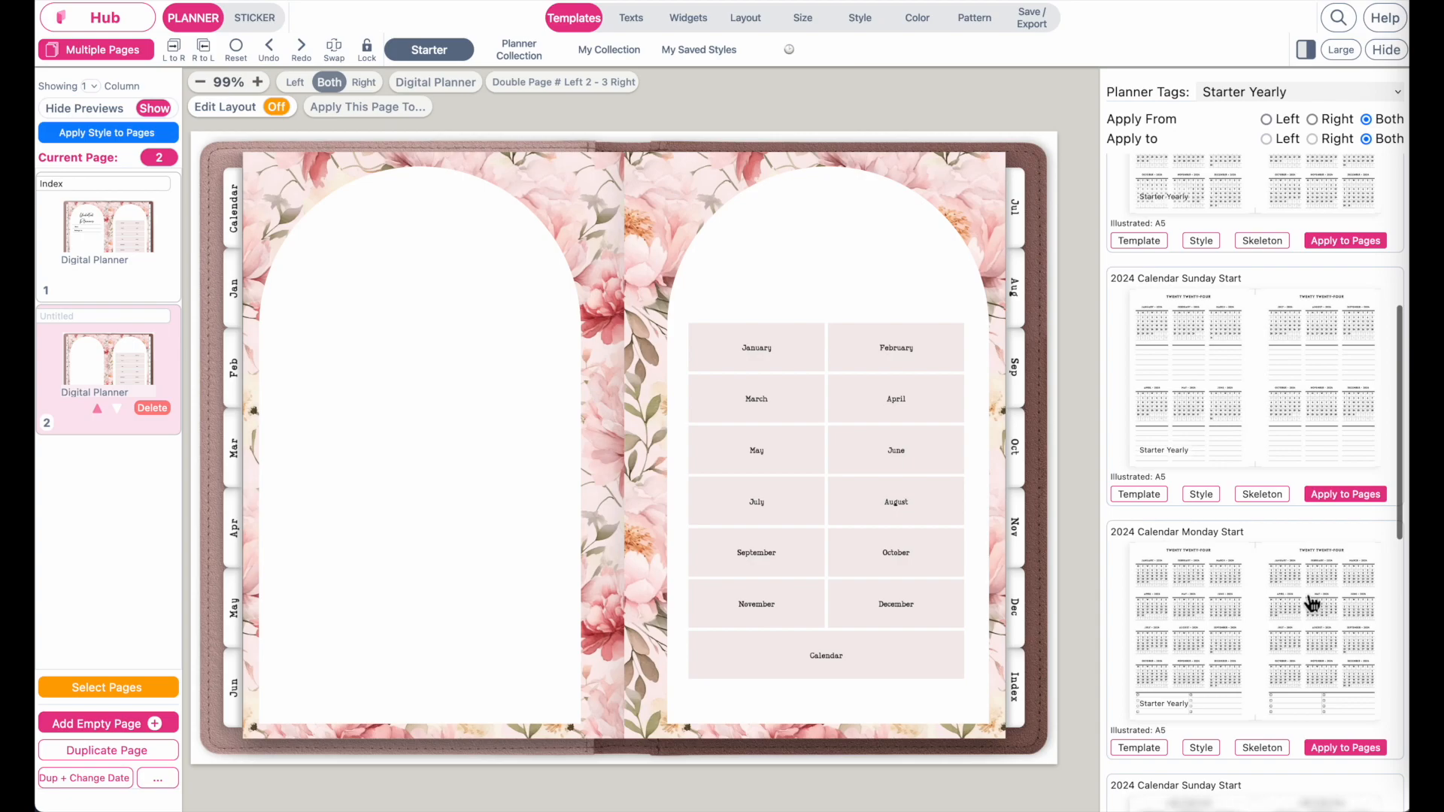
click(1266, 498)
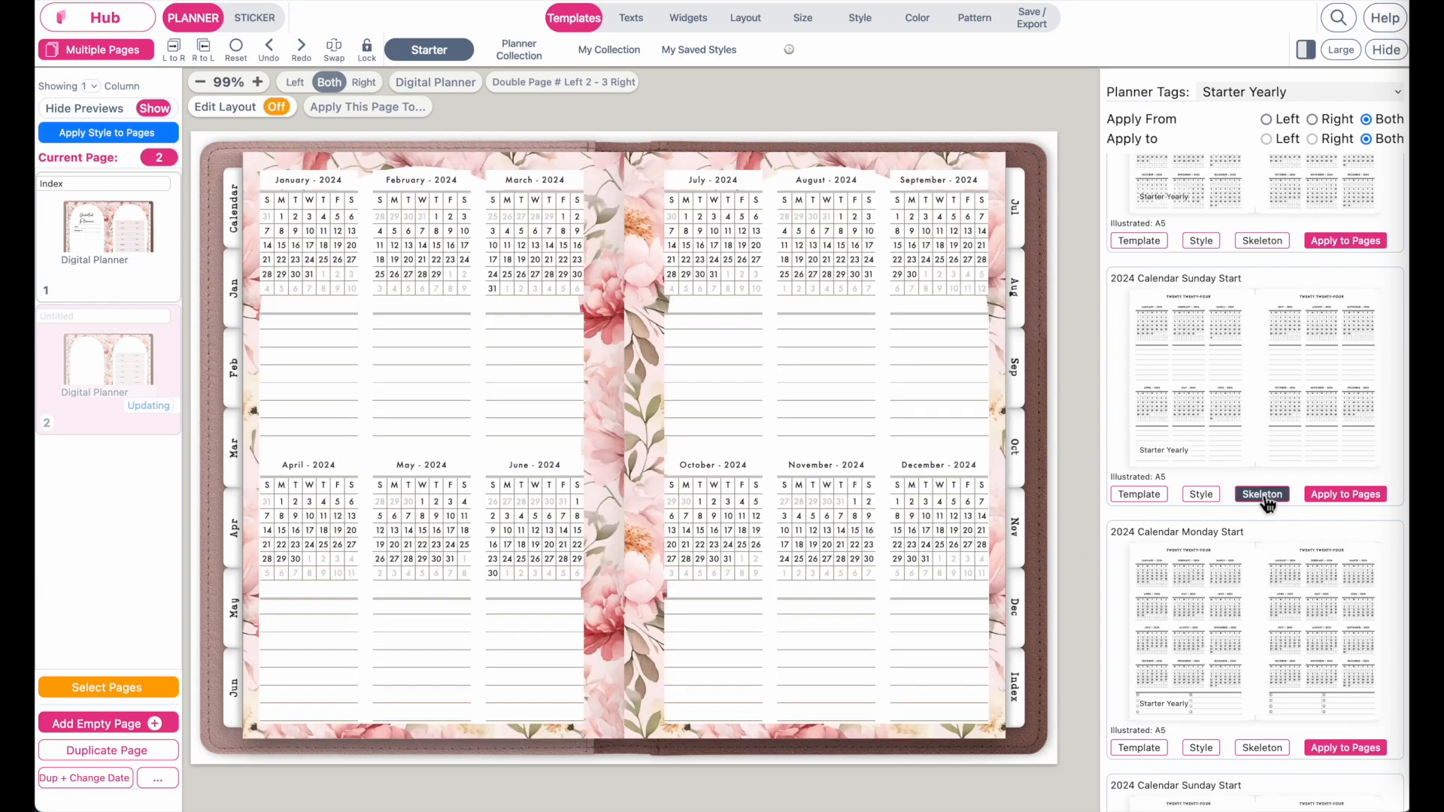
Apply the skeleton of the "2024 Calendar" template with twelve months on the left and note lines on the right.
scroll(1269, 504, down, 1)
scroll(1262, 652, down, 4)
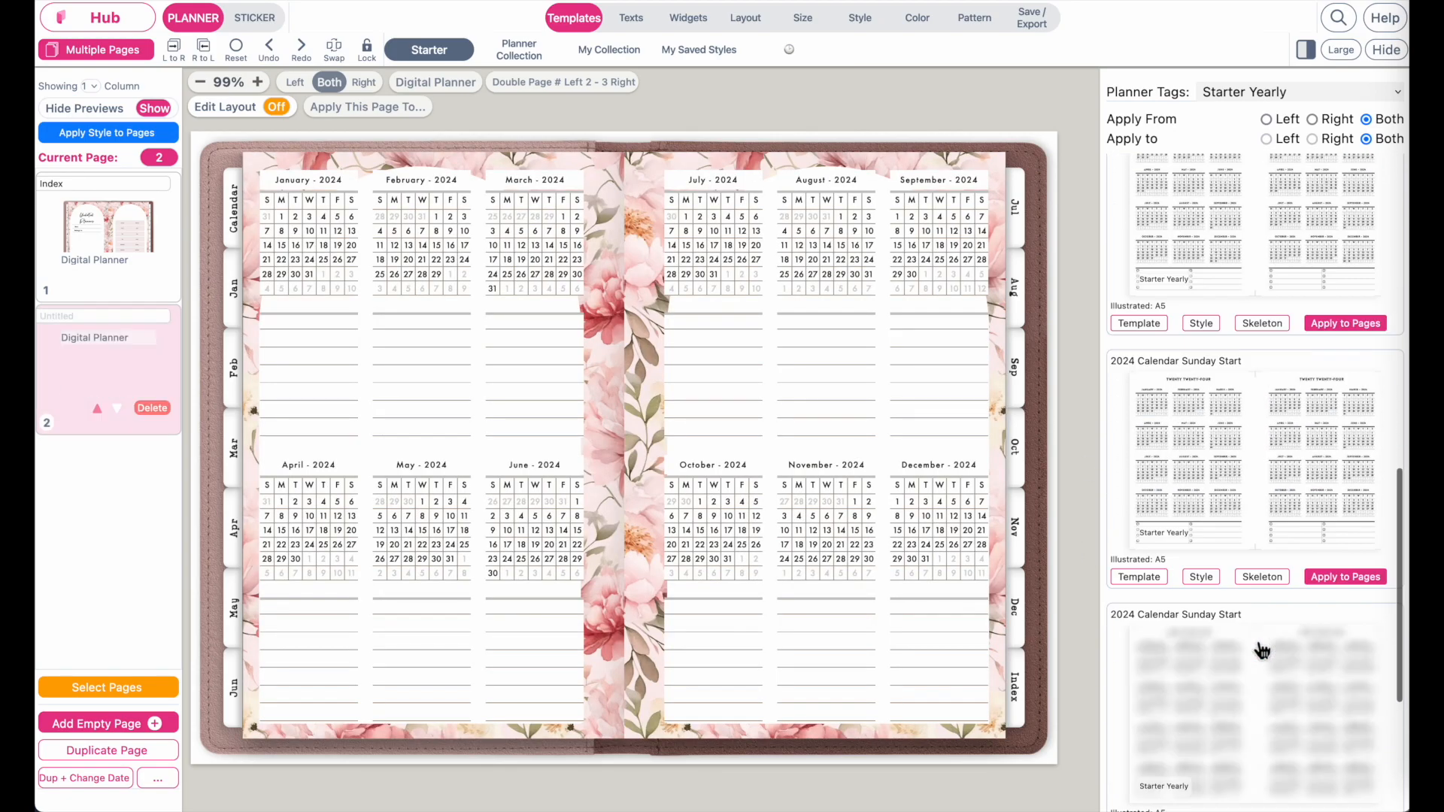
scroll(1262, 651, down, 4)
click(1277, 796)
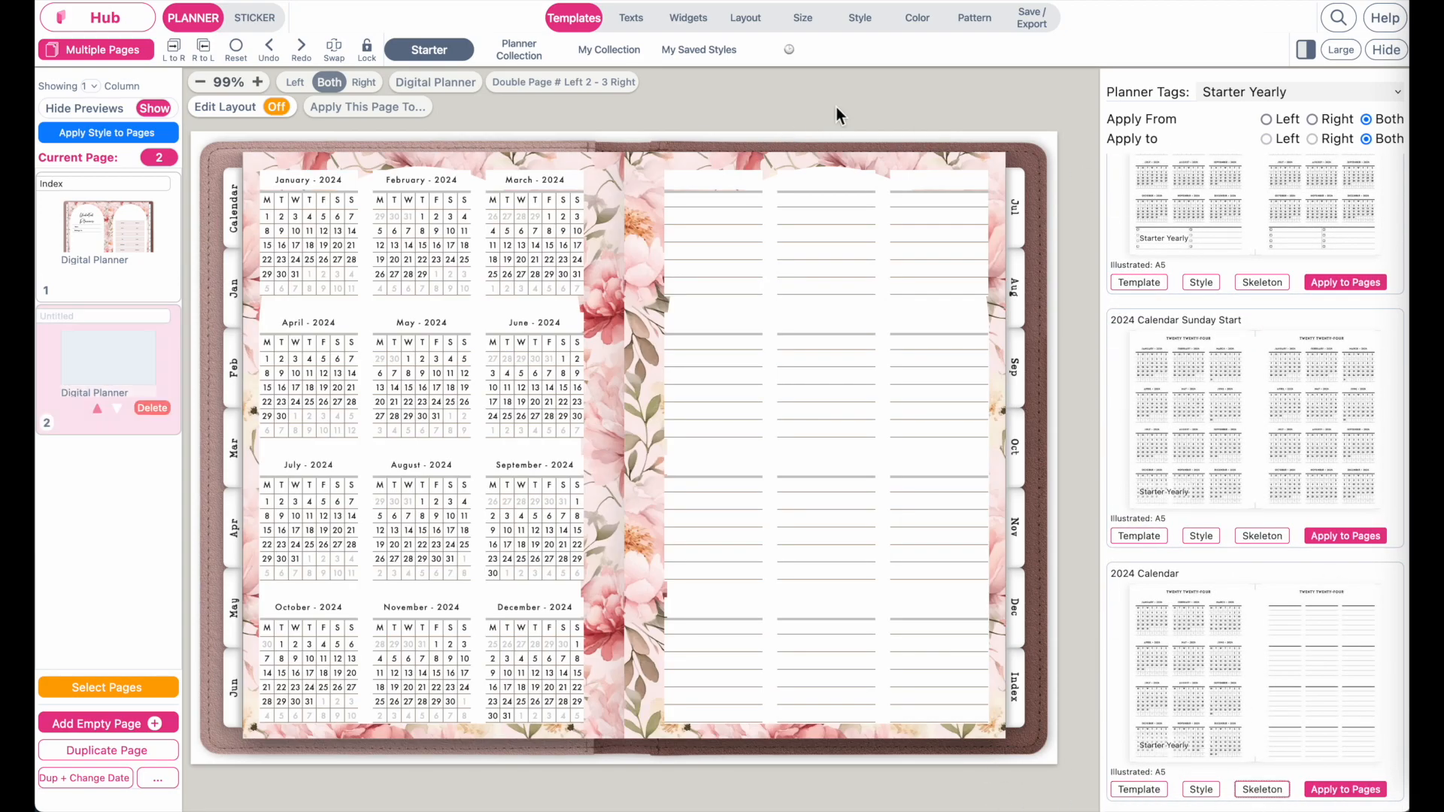
Try the BOLD FRAME 2 background layout on the calendar page and replace it with the HEADER layout.
click(993, 19)
click(1299, 119)
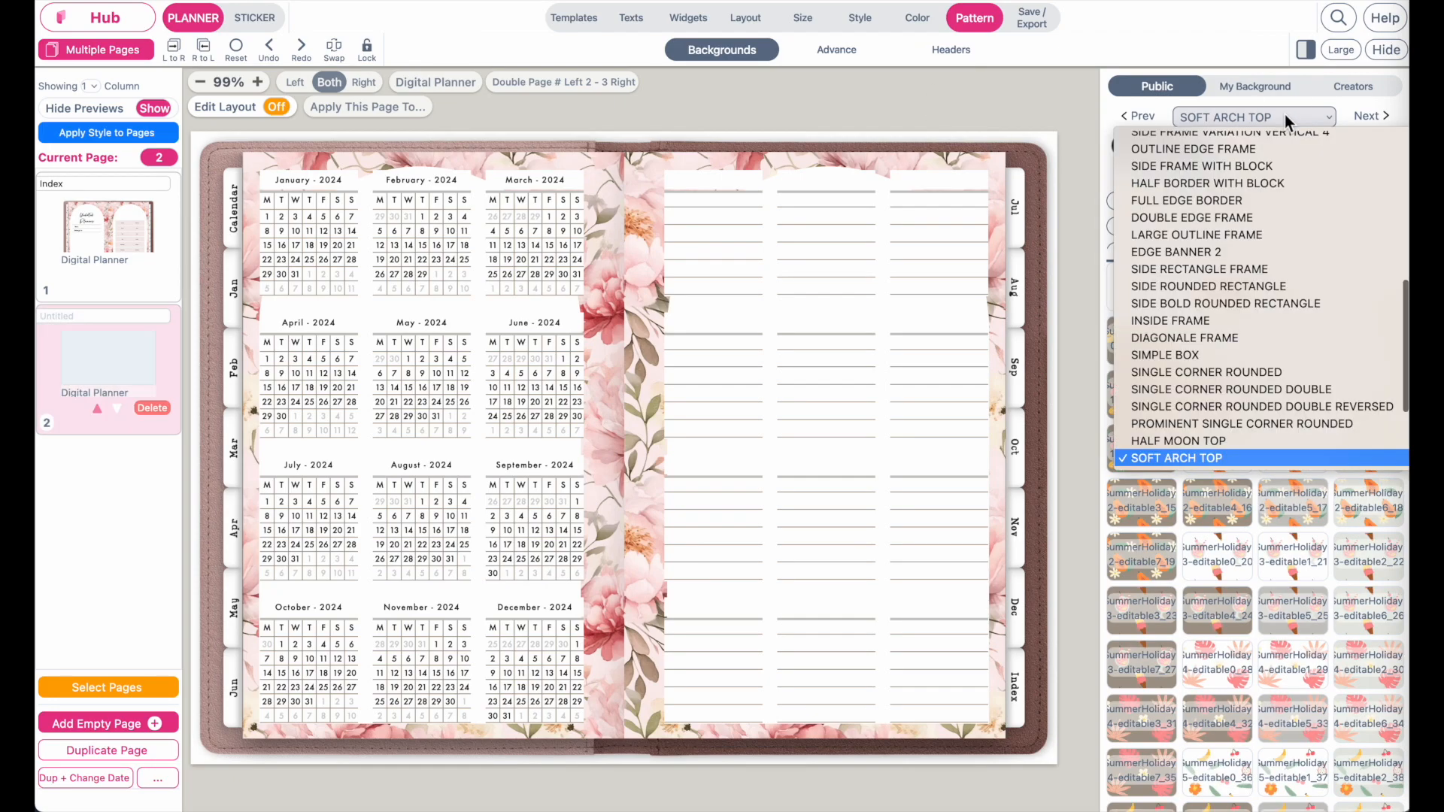
scroll(1306, 256, up, 5)
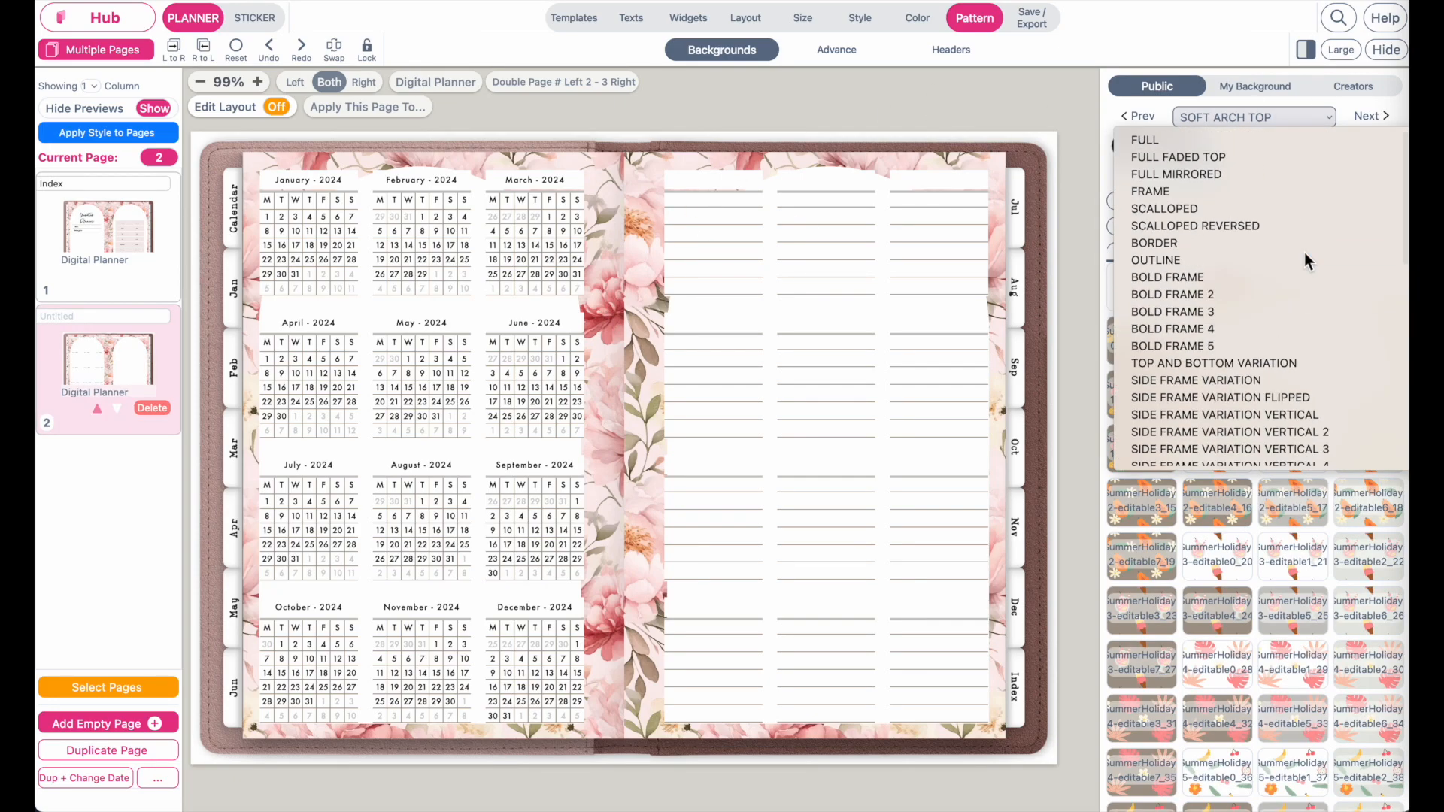
click(1175, 294)
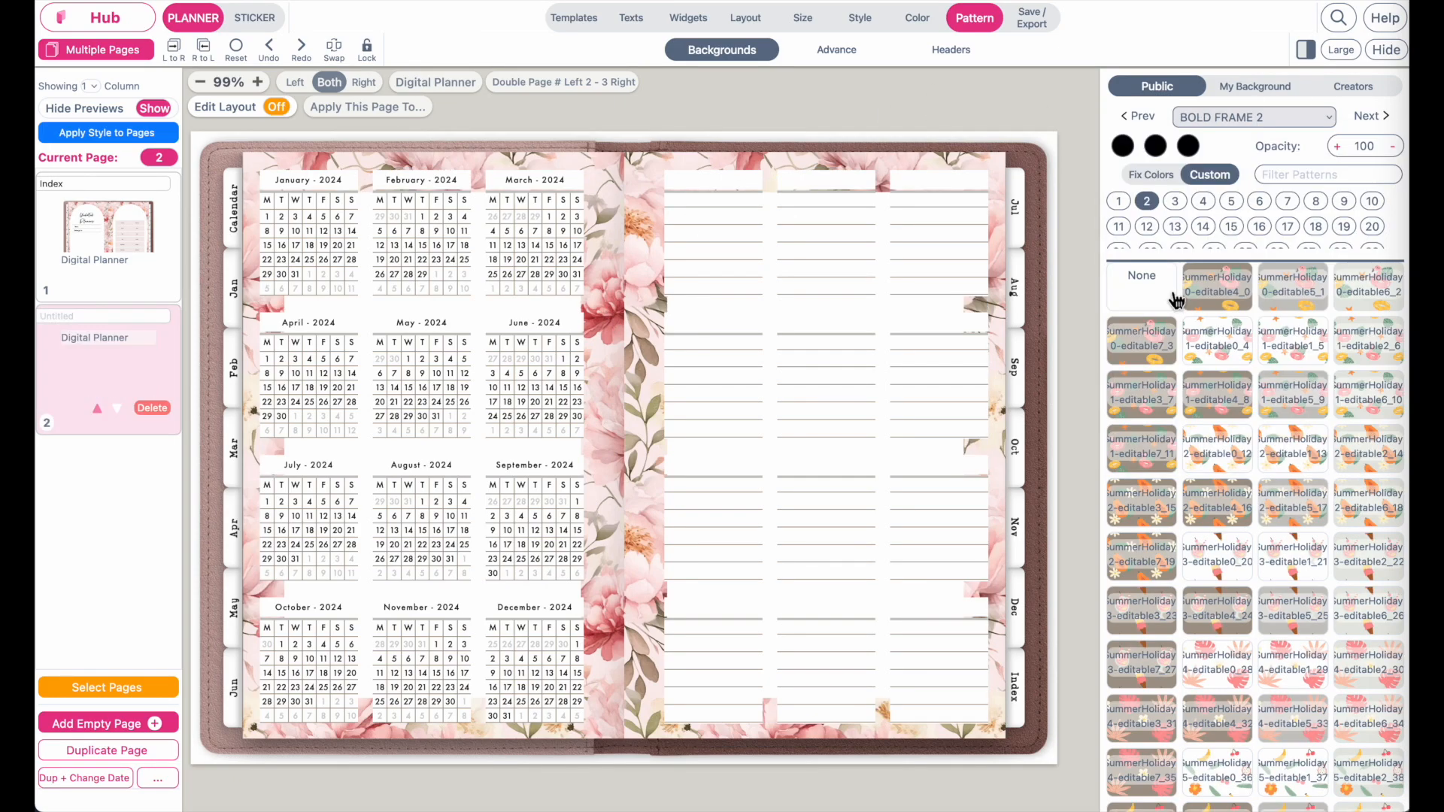
click(1222, 119)
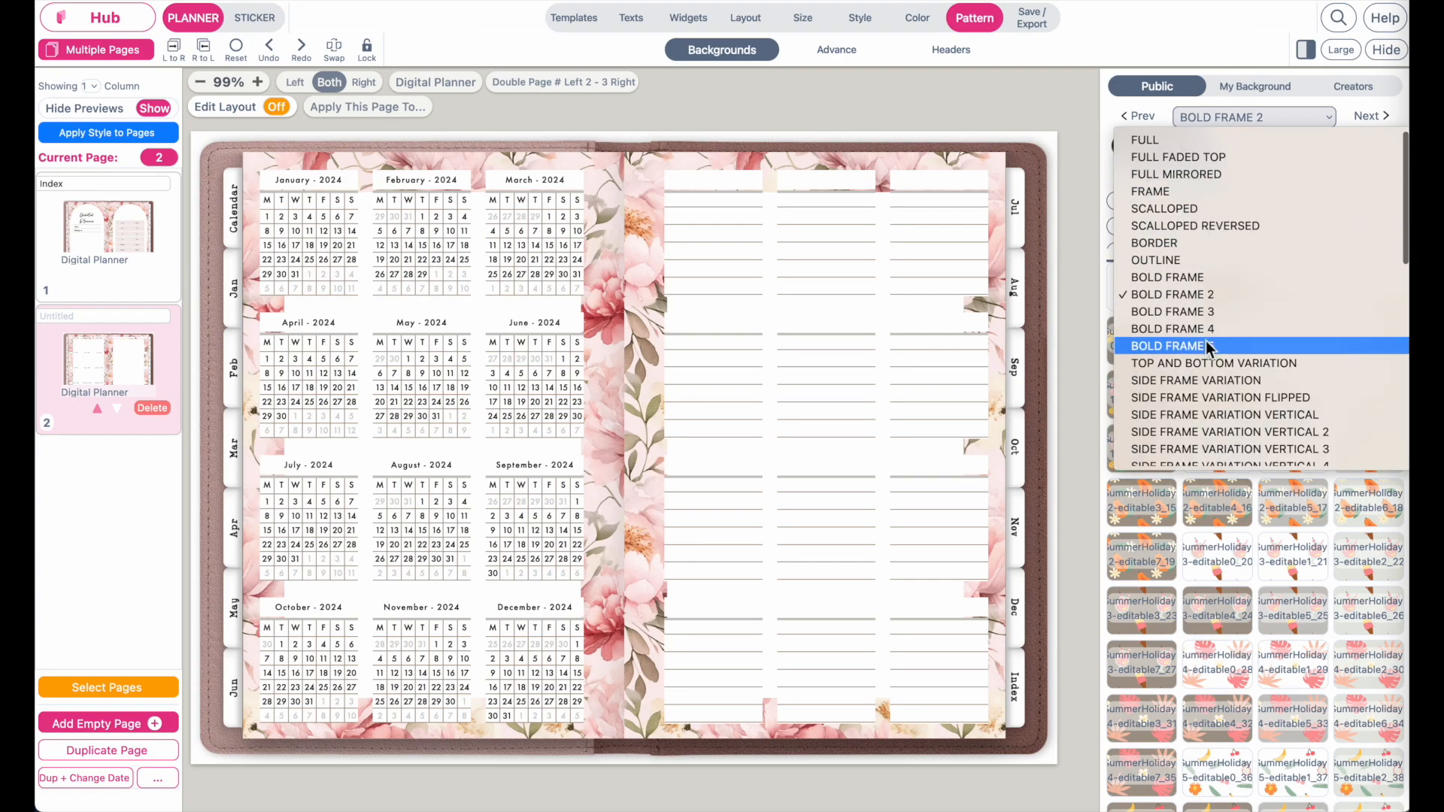
scroll(1207, 341, down, 5)
click(1184, 389)
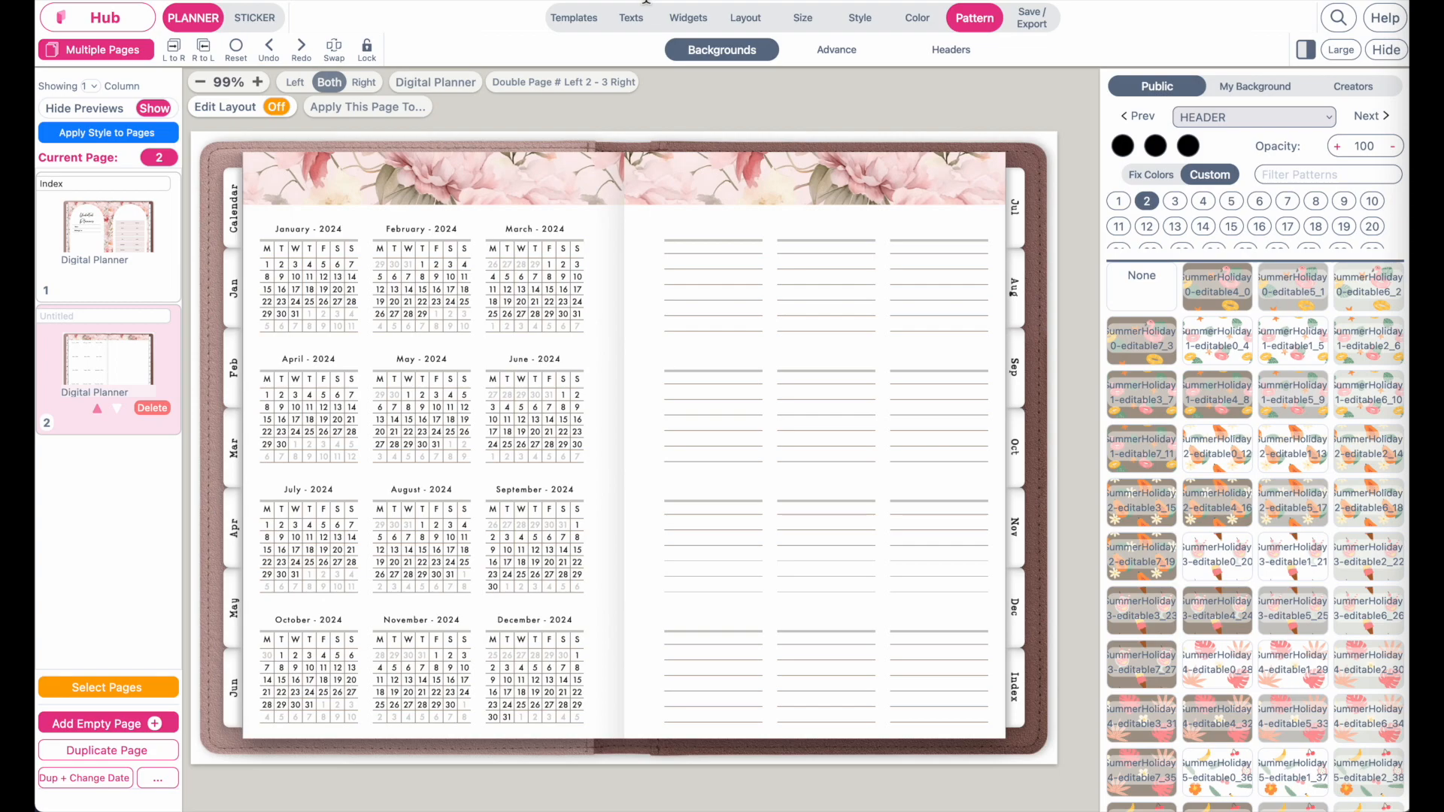
Set the calendar page's h2 text font to Sheffield-Regular.
click(639, 19)
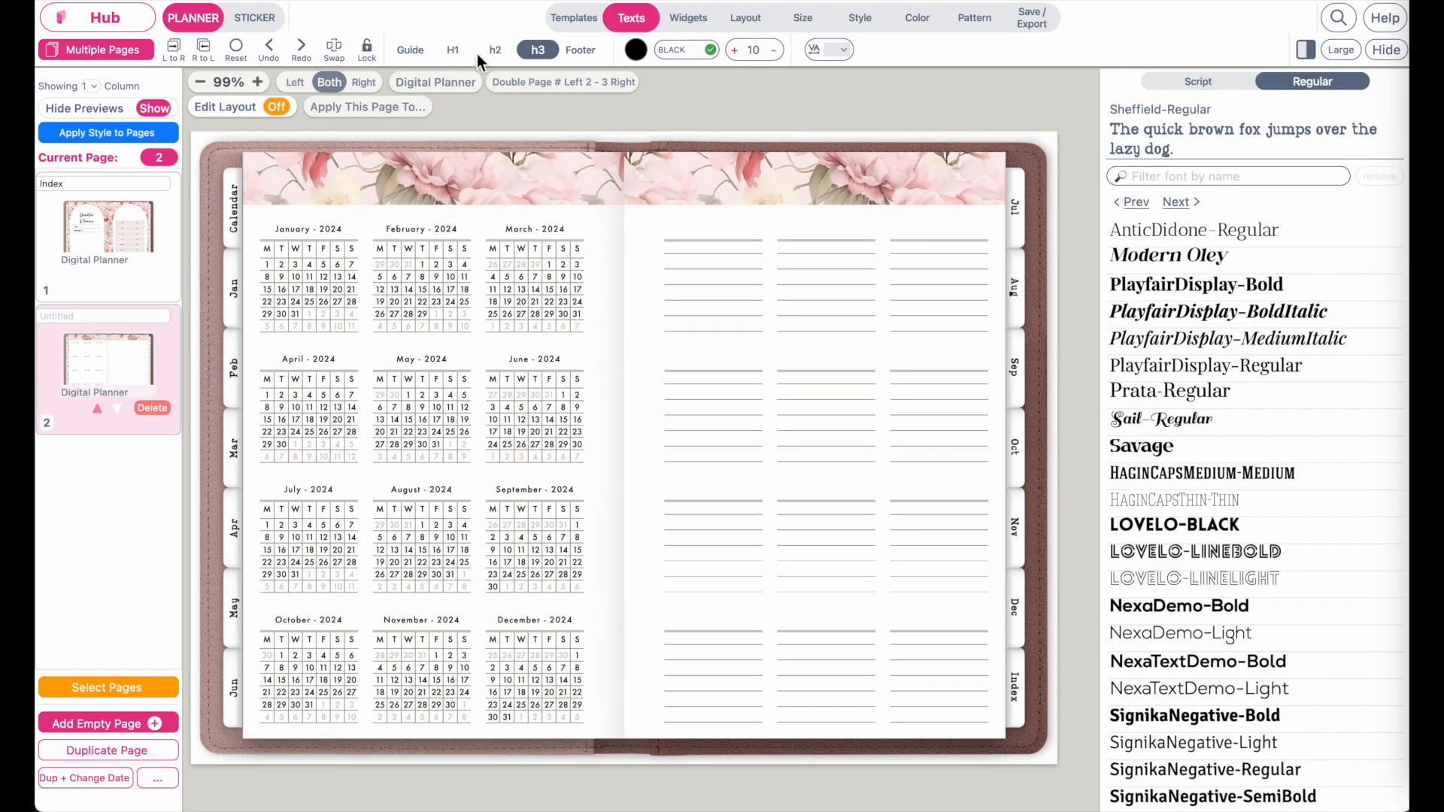
click(498, 54)
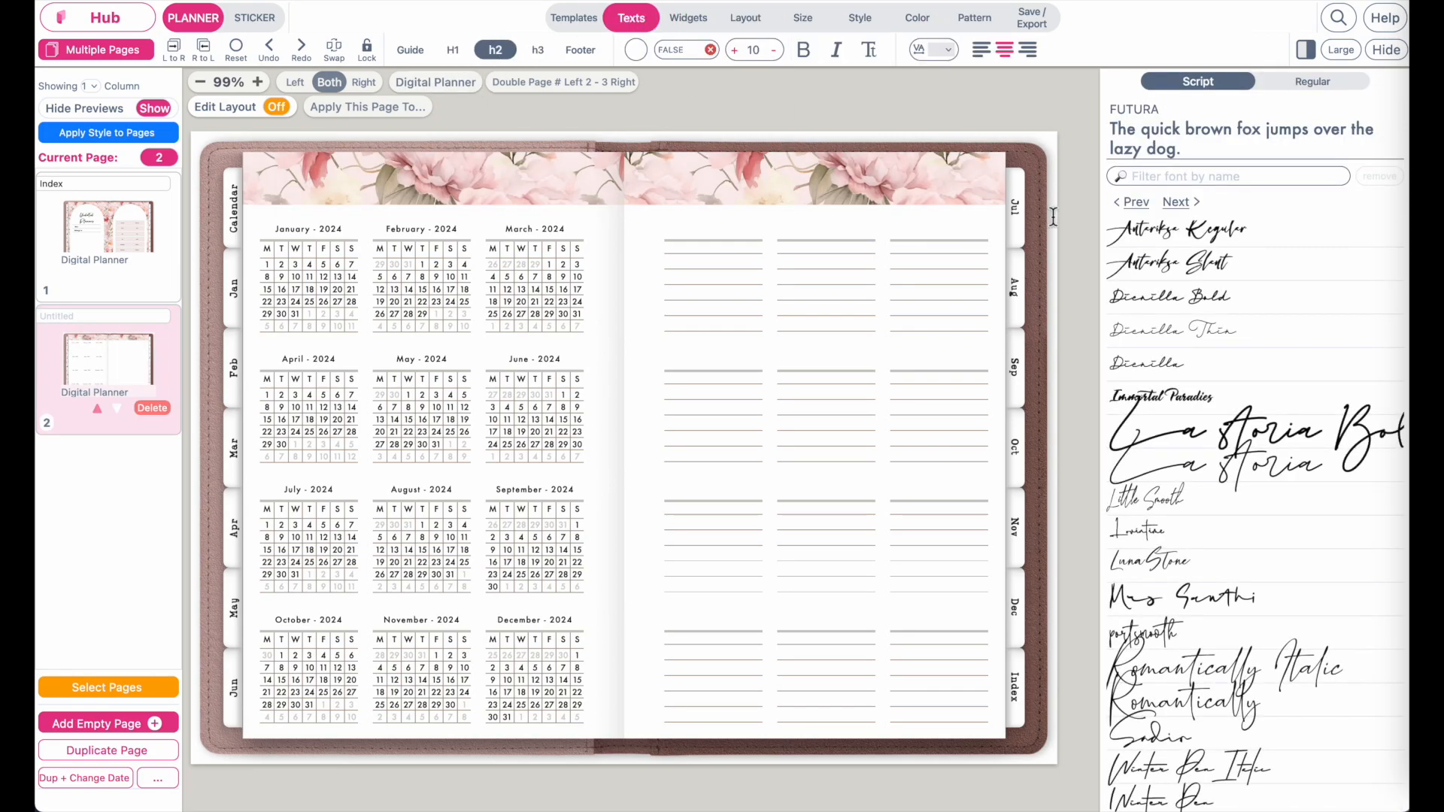
click(1302, 89)
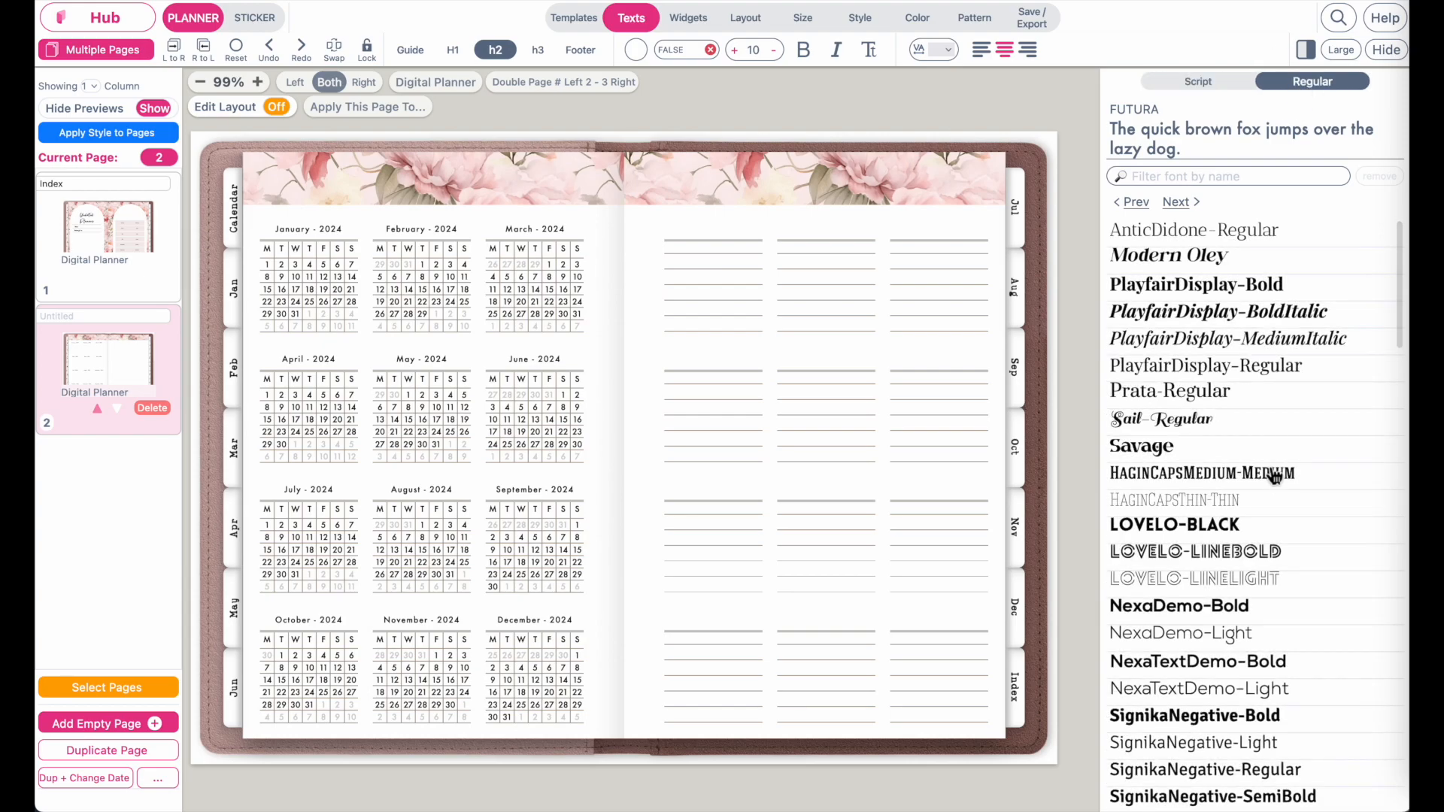
scroll(1279, 482, down, 15)
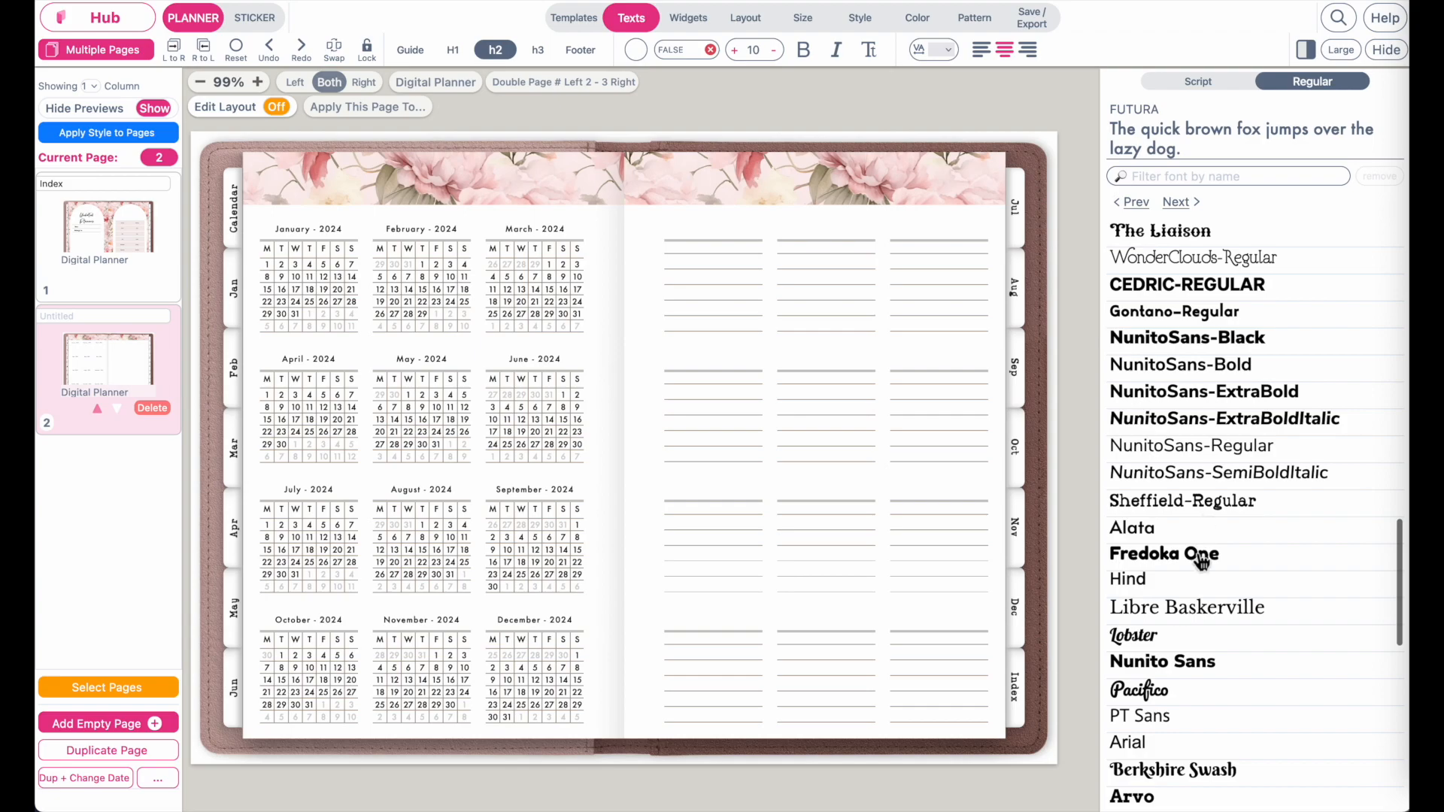
click(1187, 502)
Apply the Minimal style Classic 2 to all widgets on the calendar page and open the color settings.
click(865, 26)
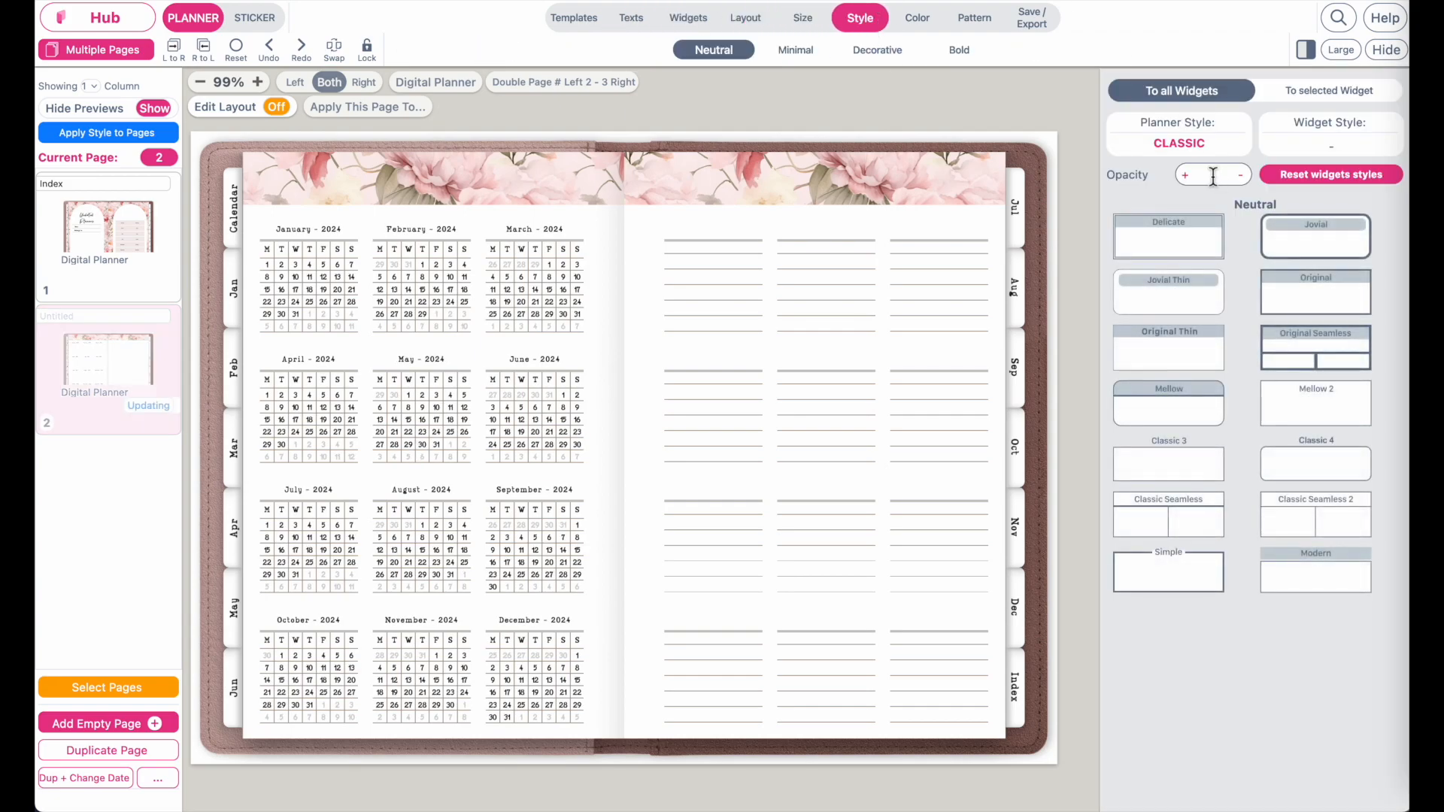
click(784, 49)
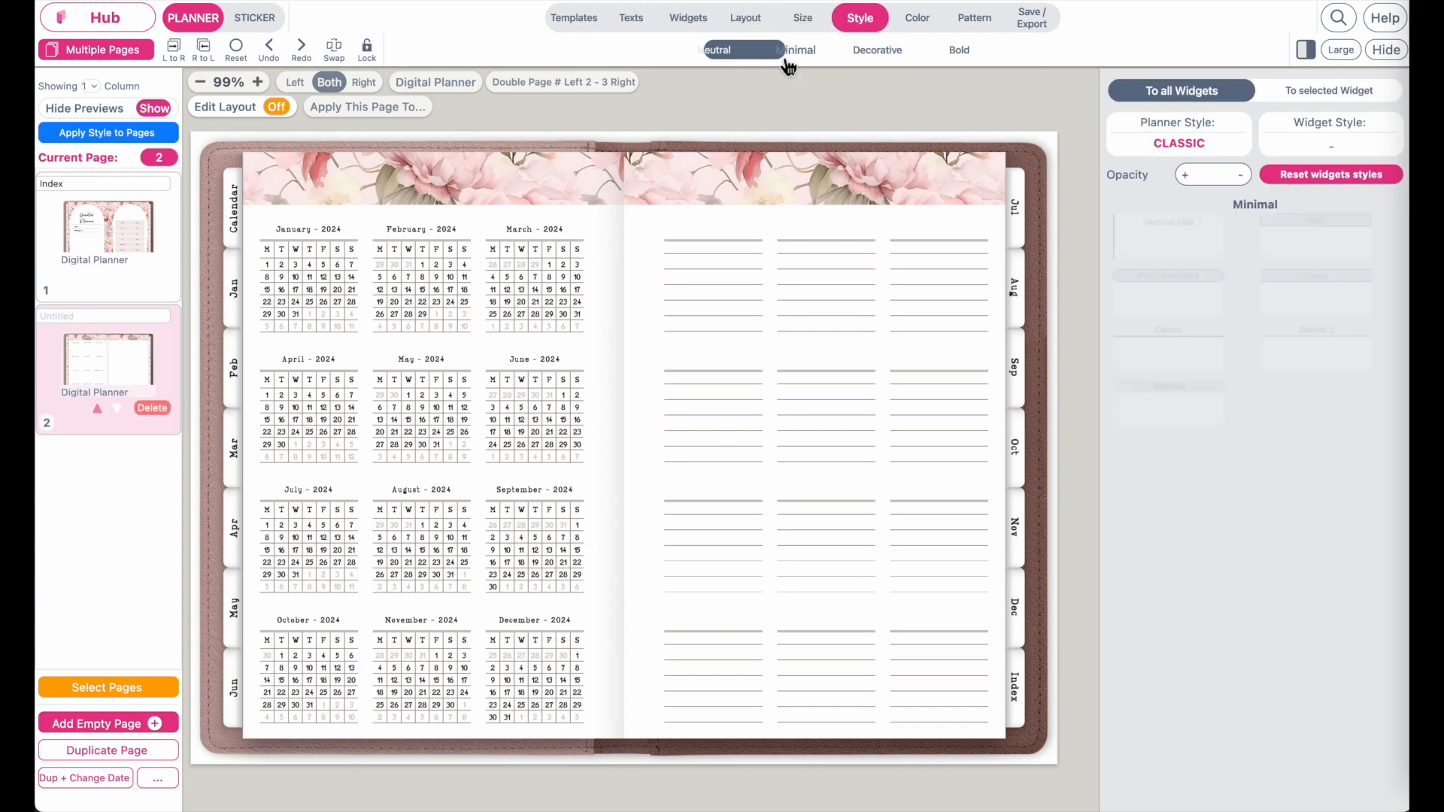
click(1309, 351)
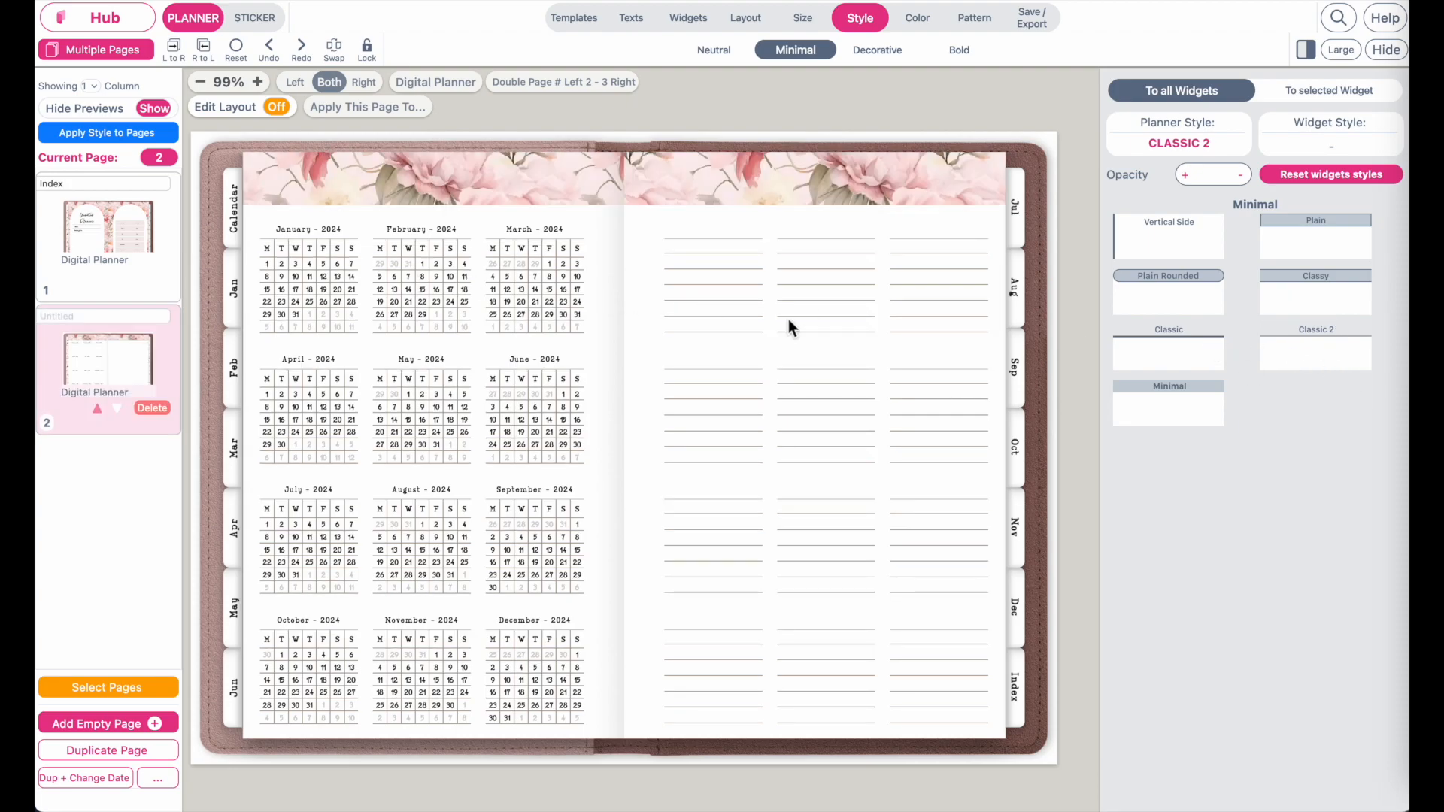
click(919, 21)
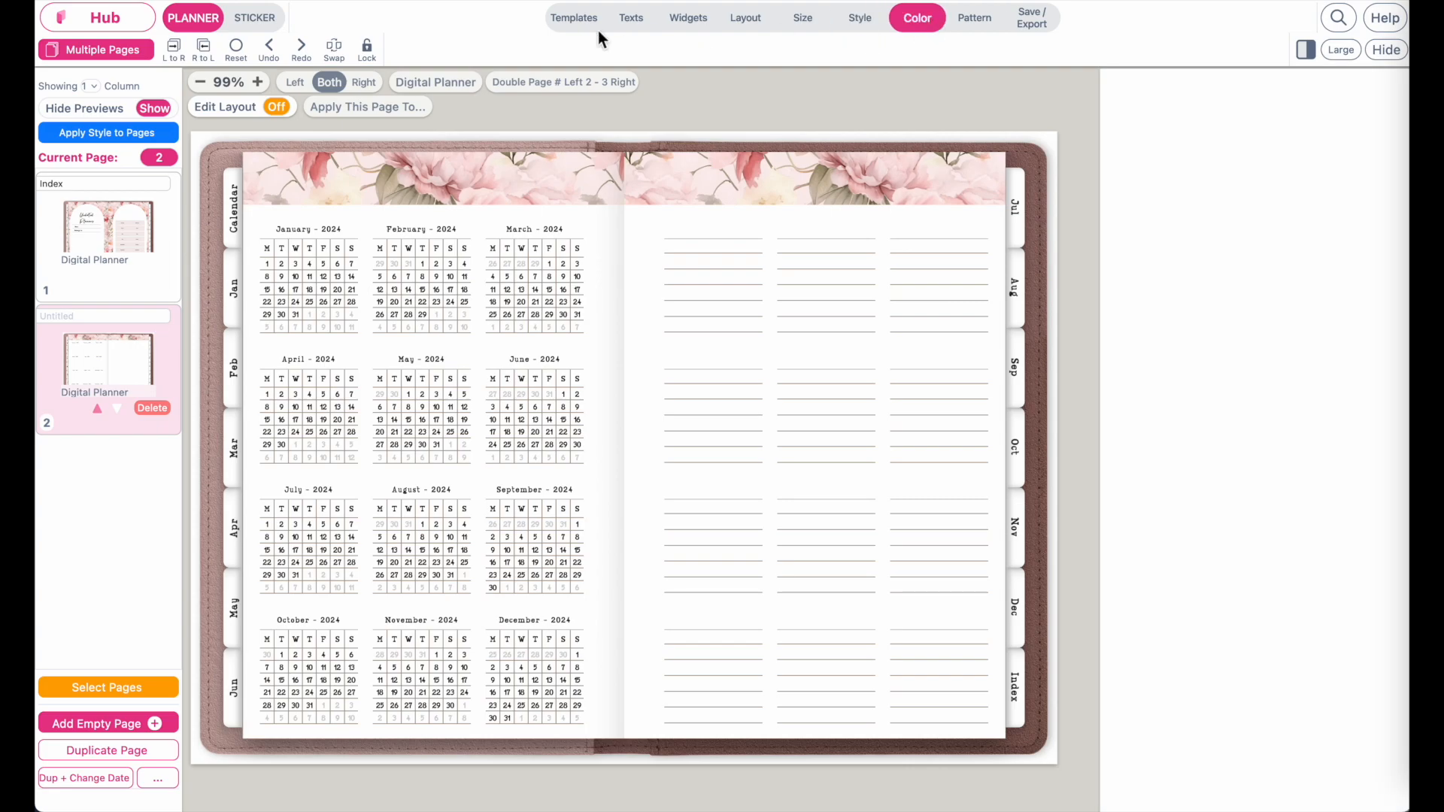
Set the outline color of the calendar page's widgets to black.
scroll(394, 251, up, 5)
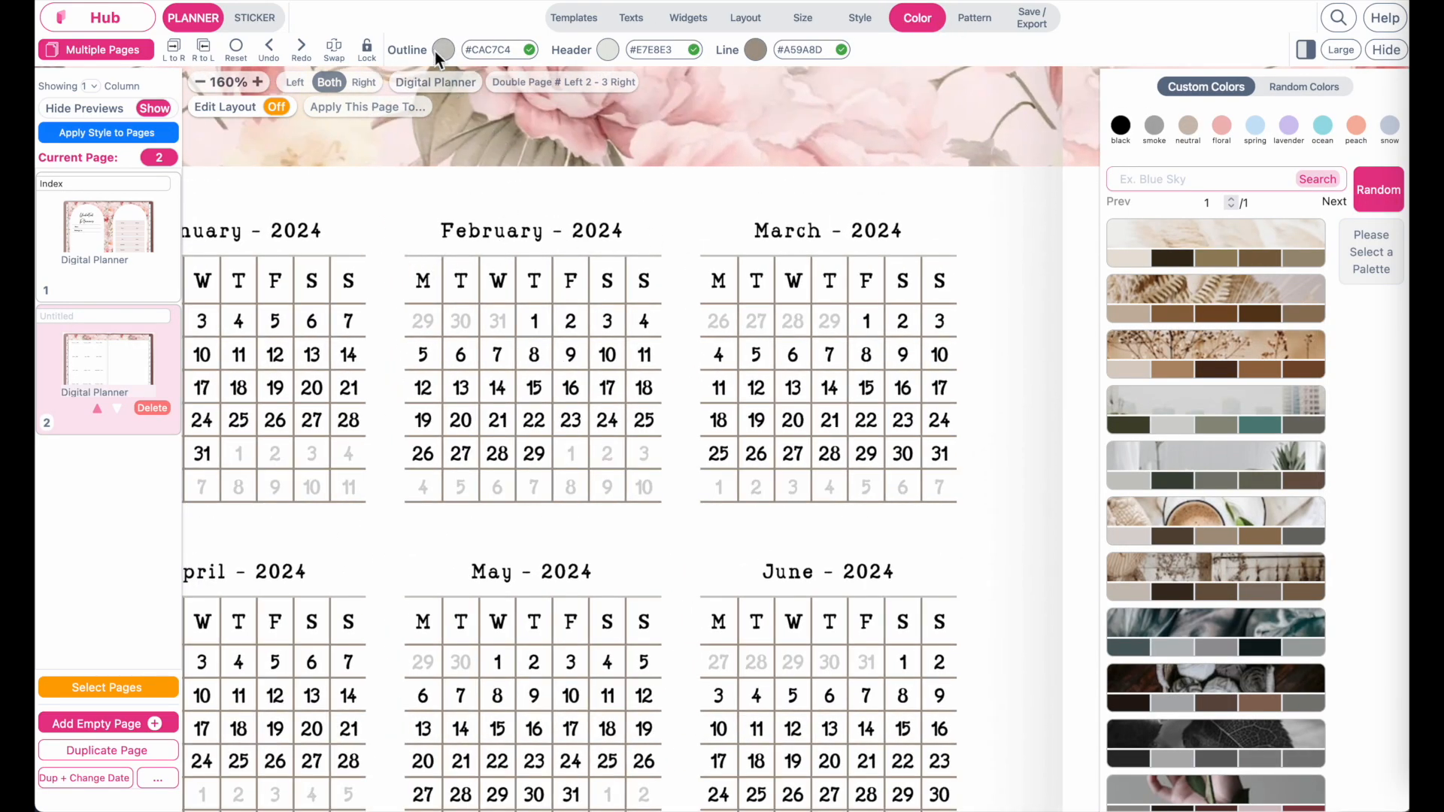
drag(507, 53, 456, 59)
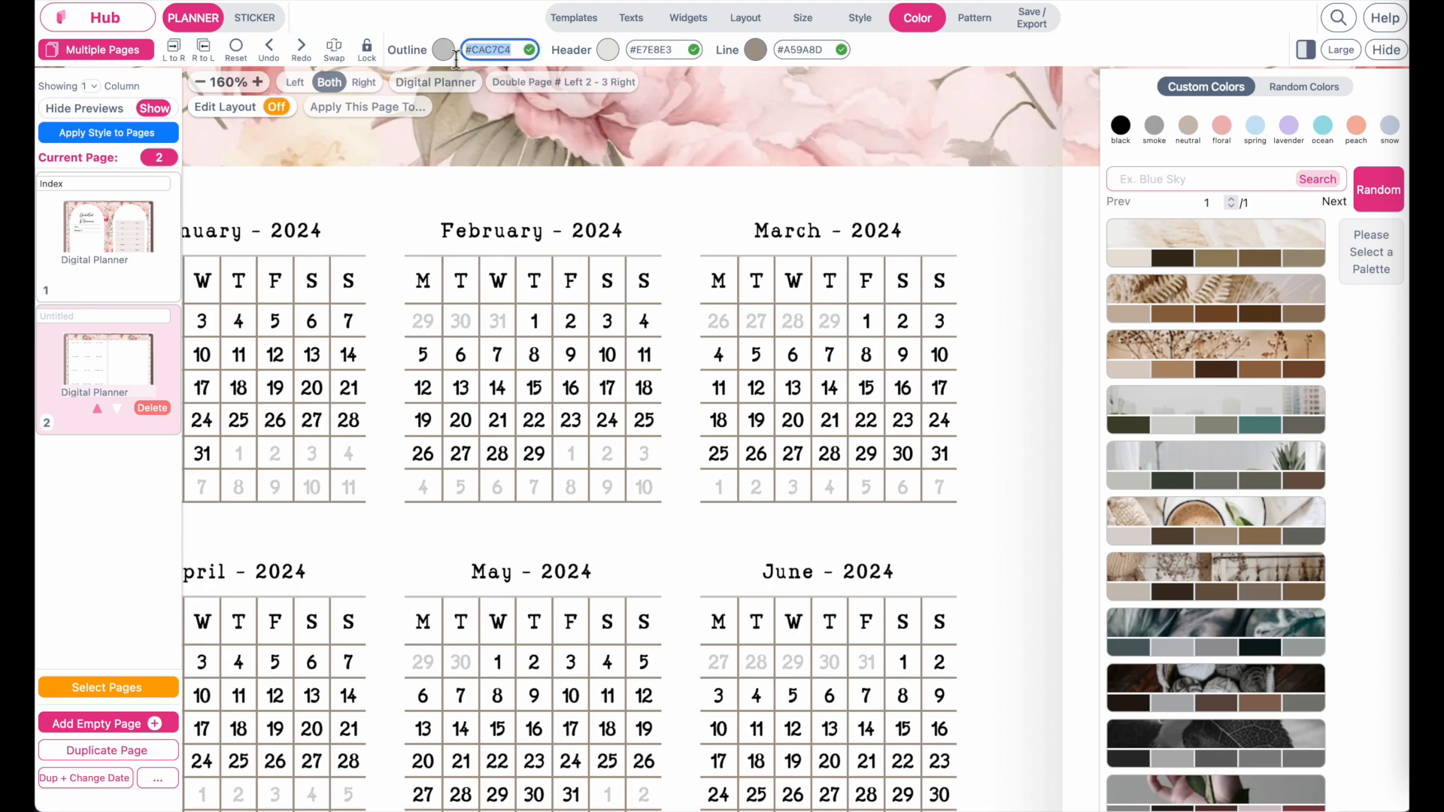
text(BLACK)
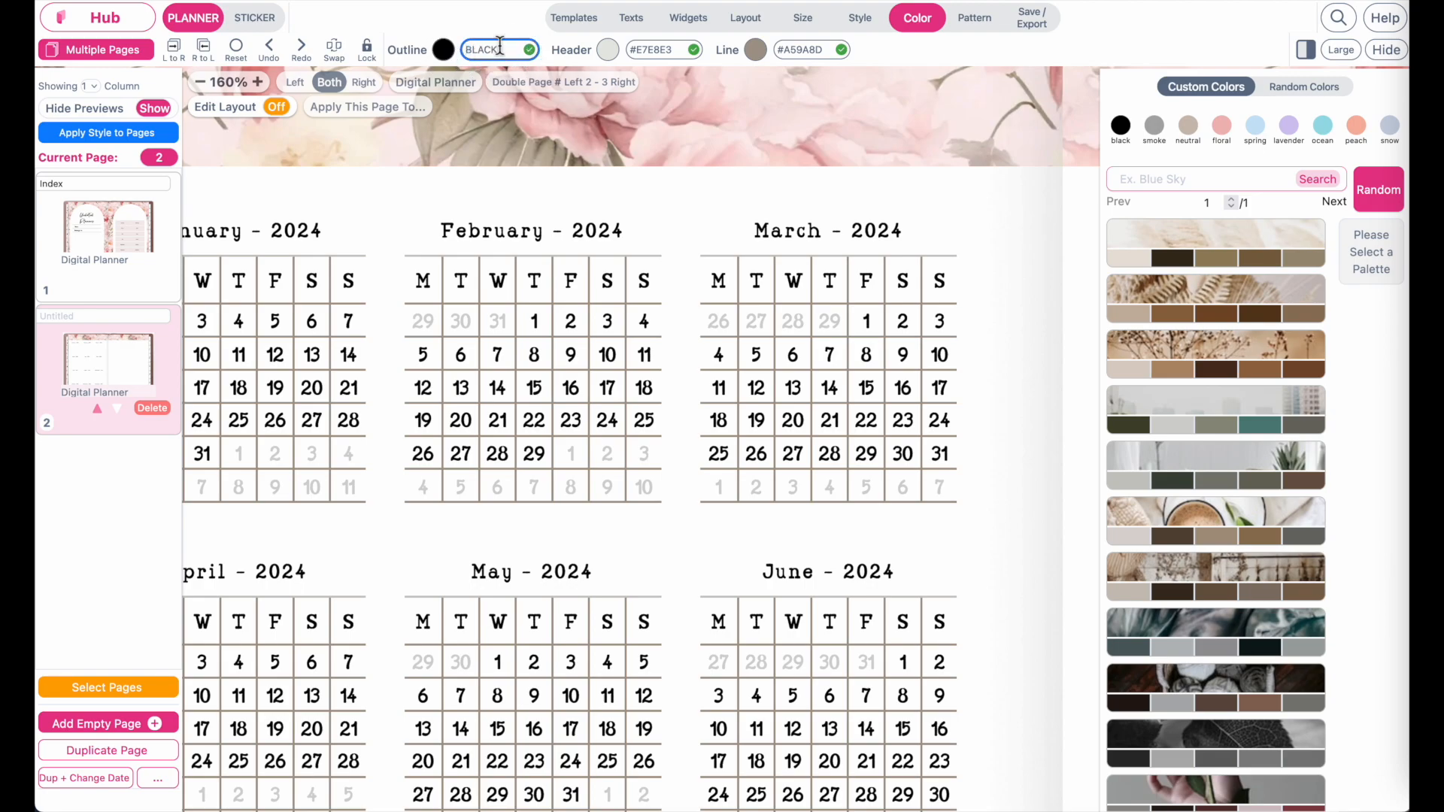
Set the line color of the calendar page's widgets to the light grey #D1D1D1, trying #B9B9B9 along the way.
click(756, 51)
click(444, 161)
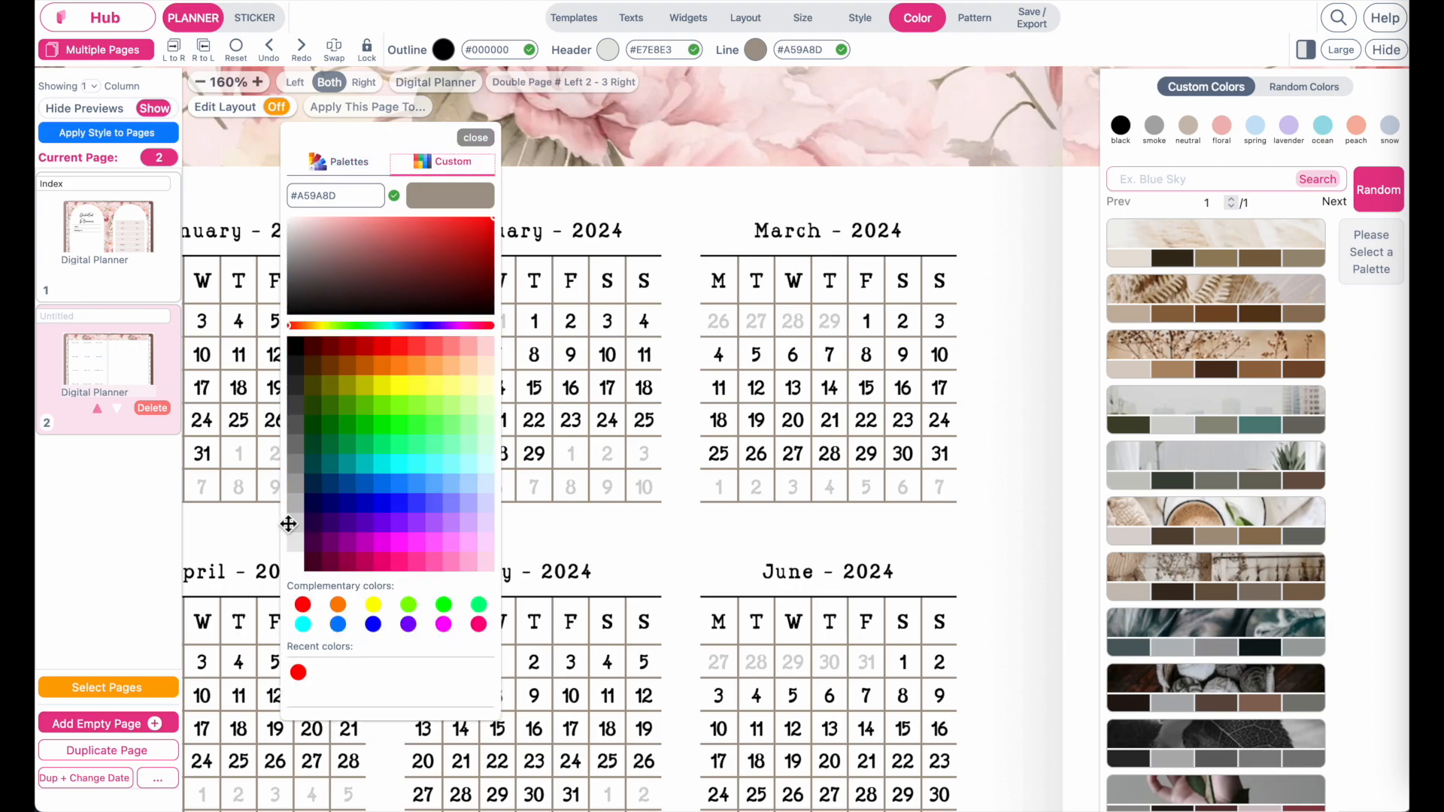
click(302, 522)
click(296, 504)
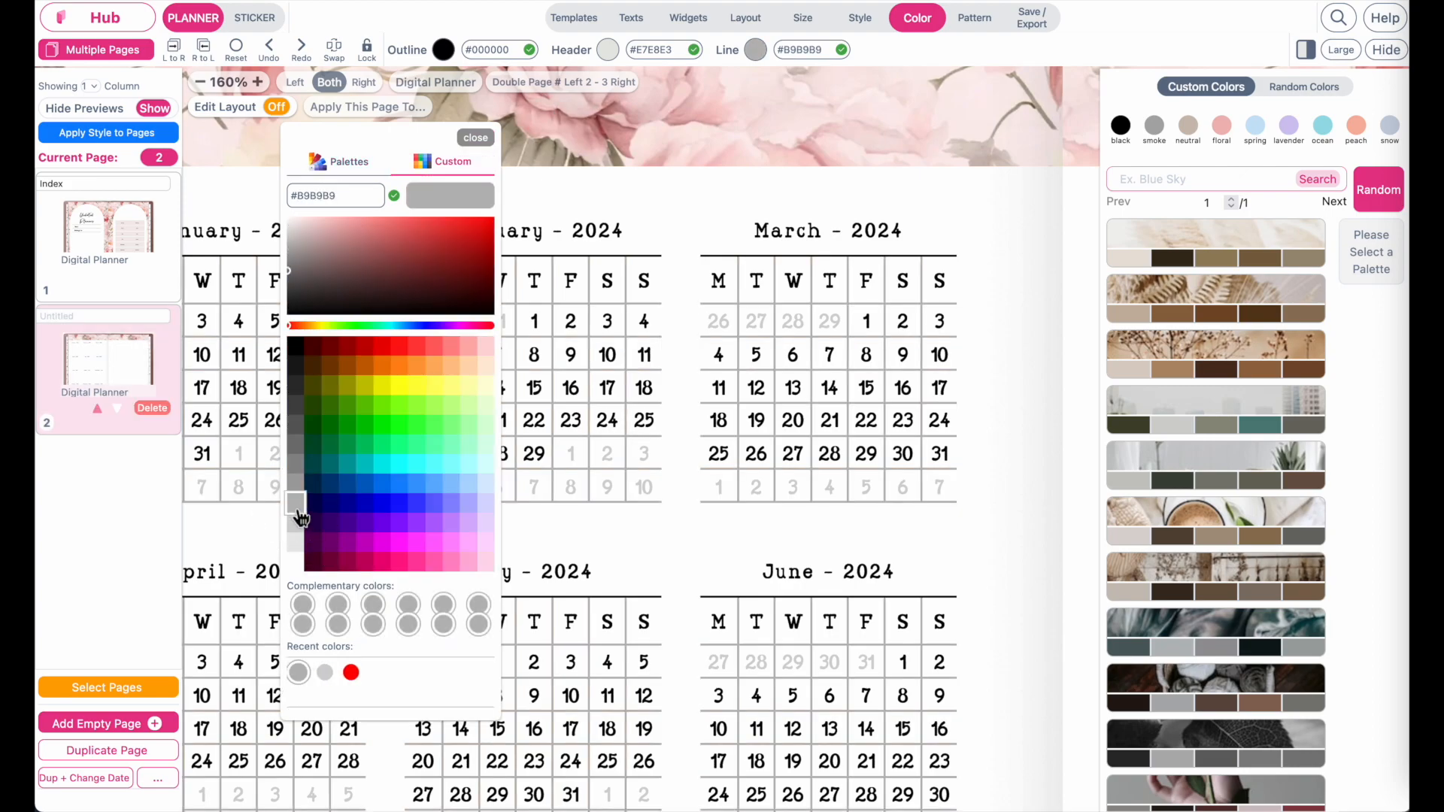
click(302, 527)
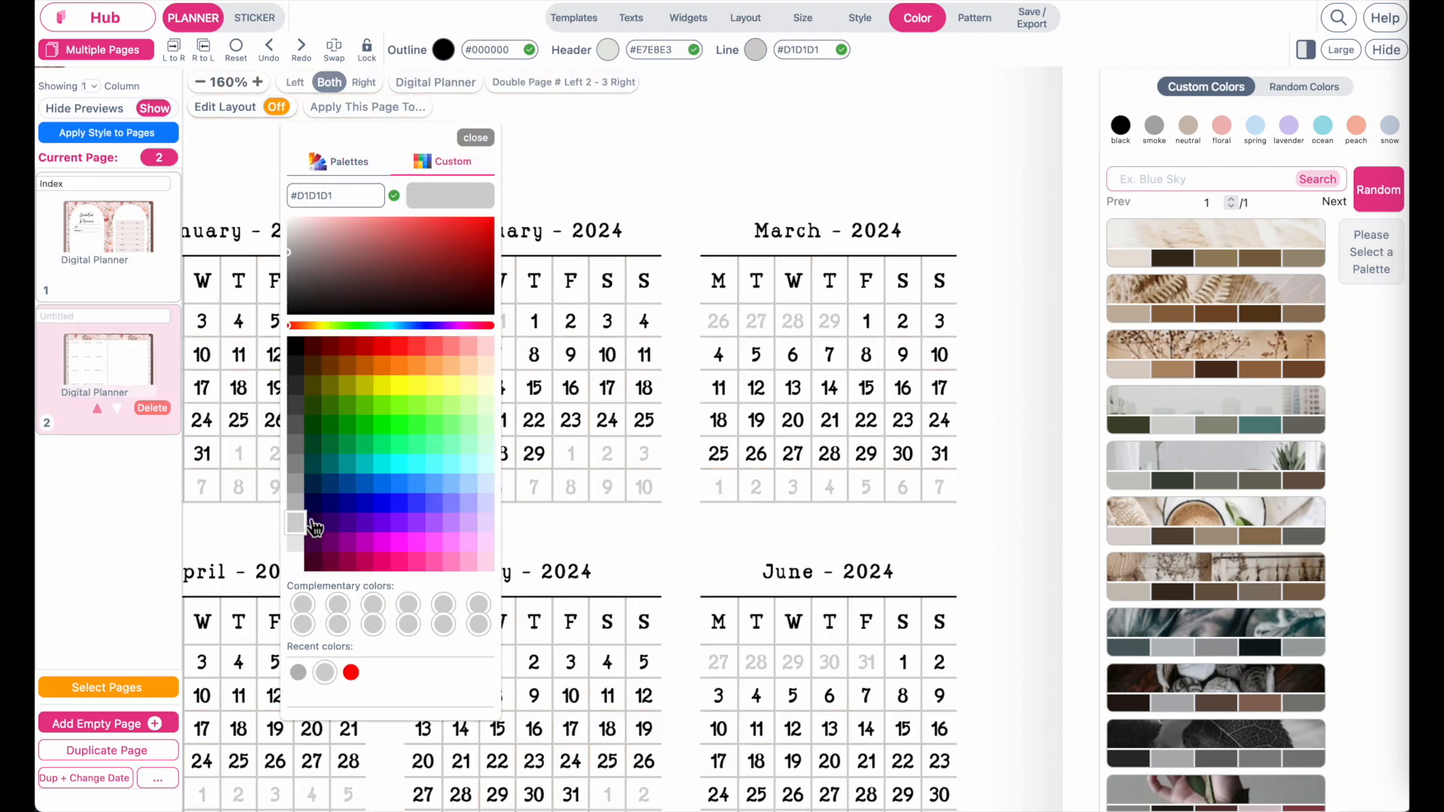
click(475, 138)
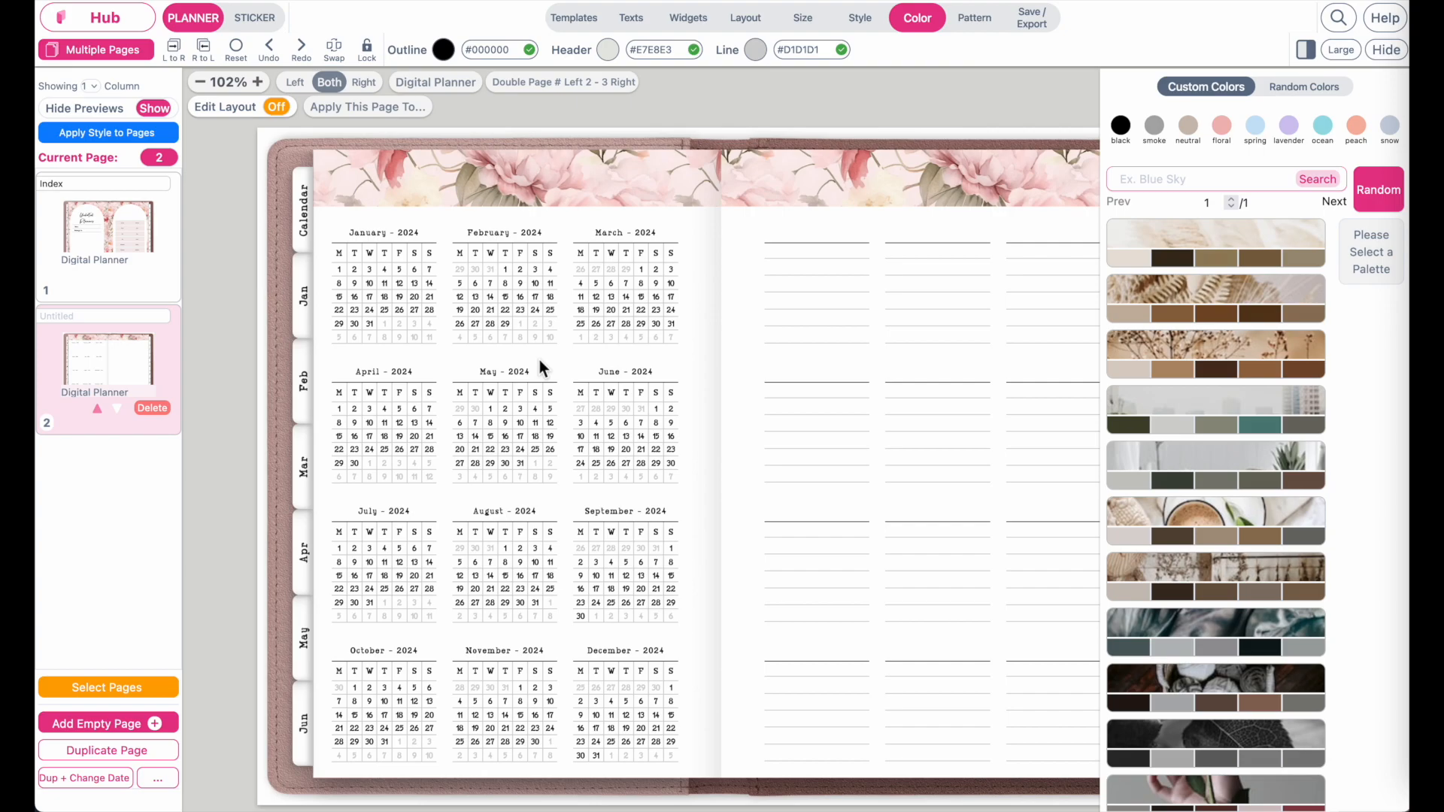
Select the January calendar, show the monthly widgets and examine its Monthly Calendar settings down to the Day Start color options.
click(382, 286)
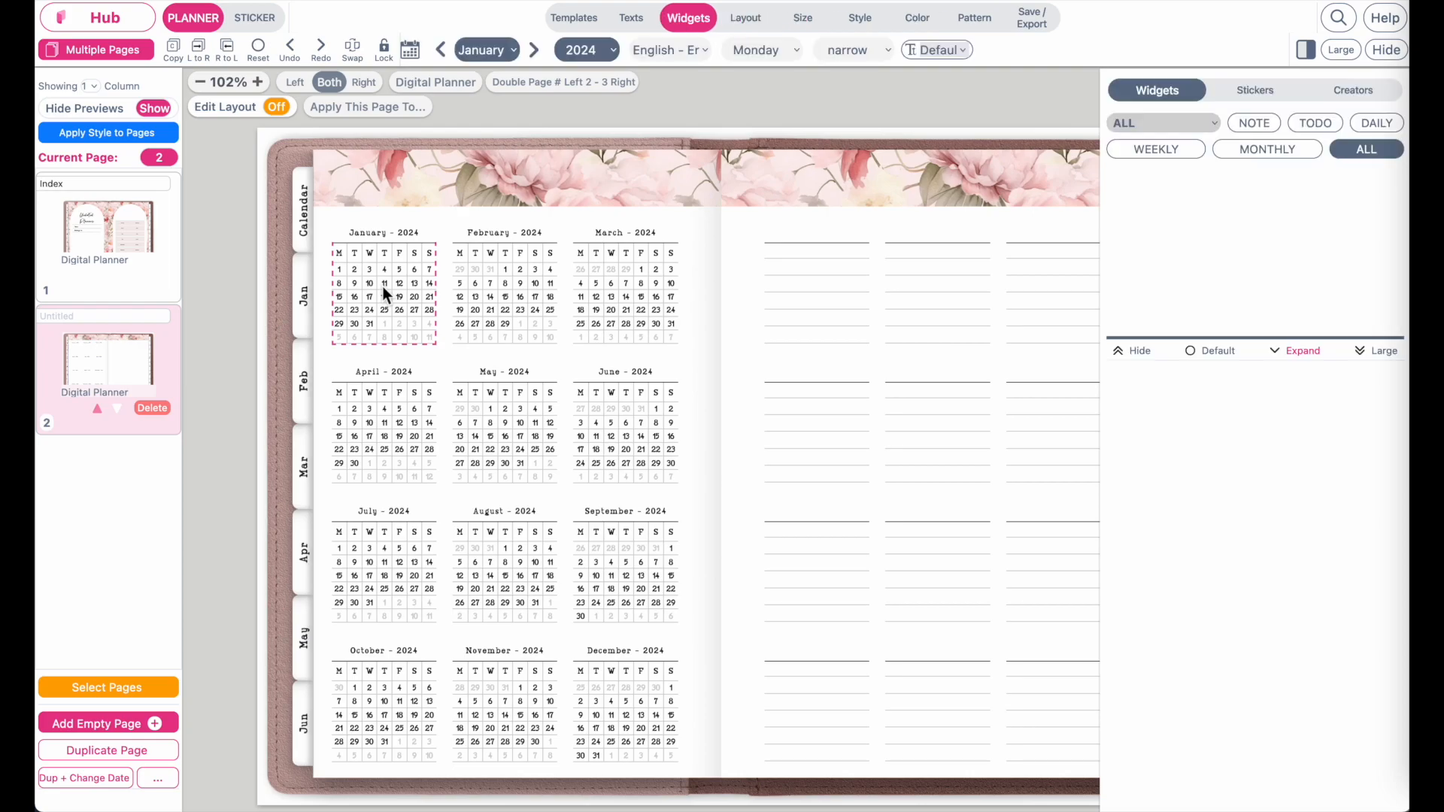
click(1291, 152)
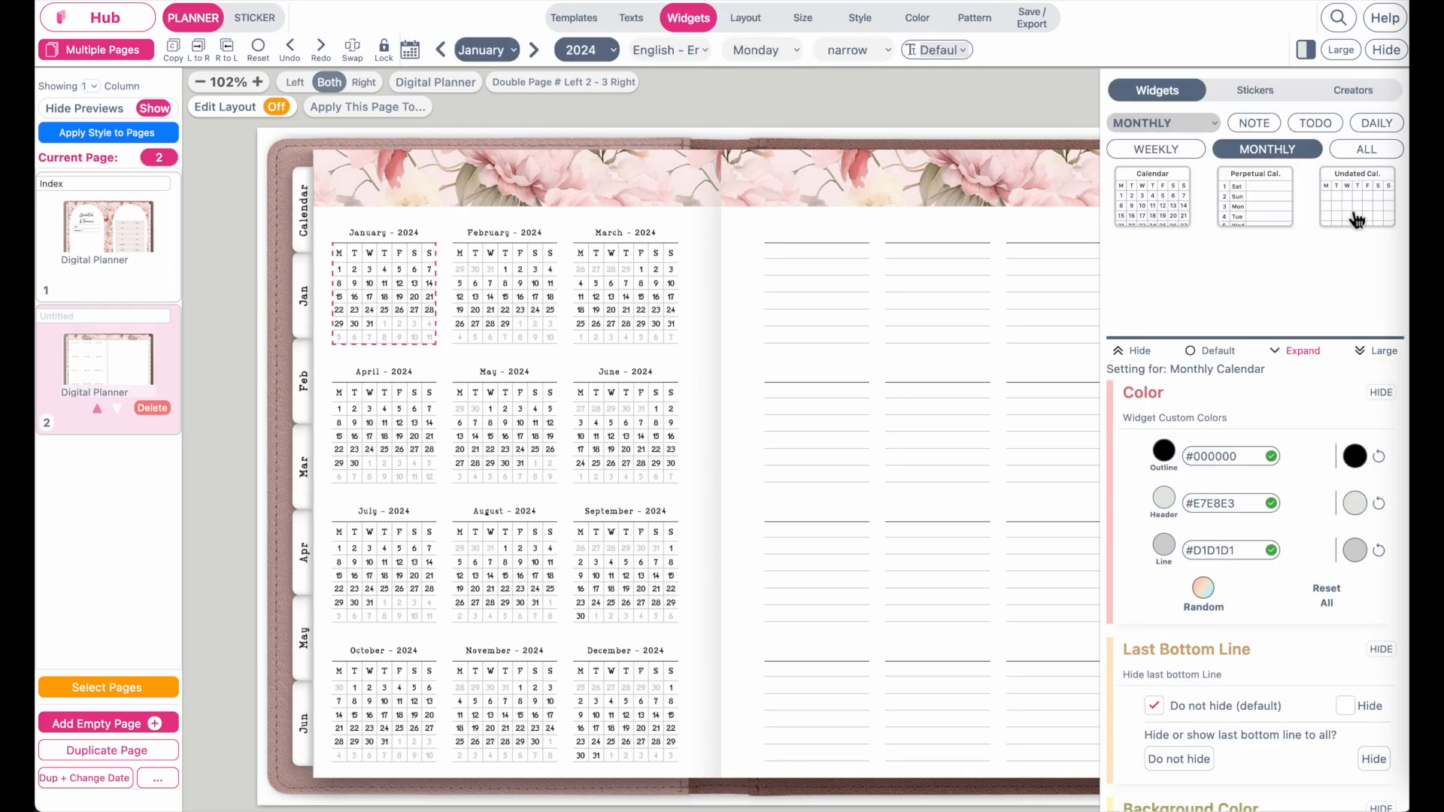
scroll(346, 267, up, 5)
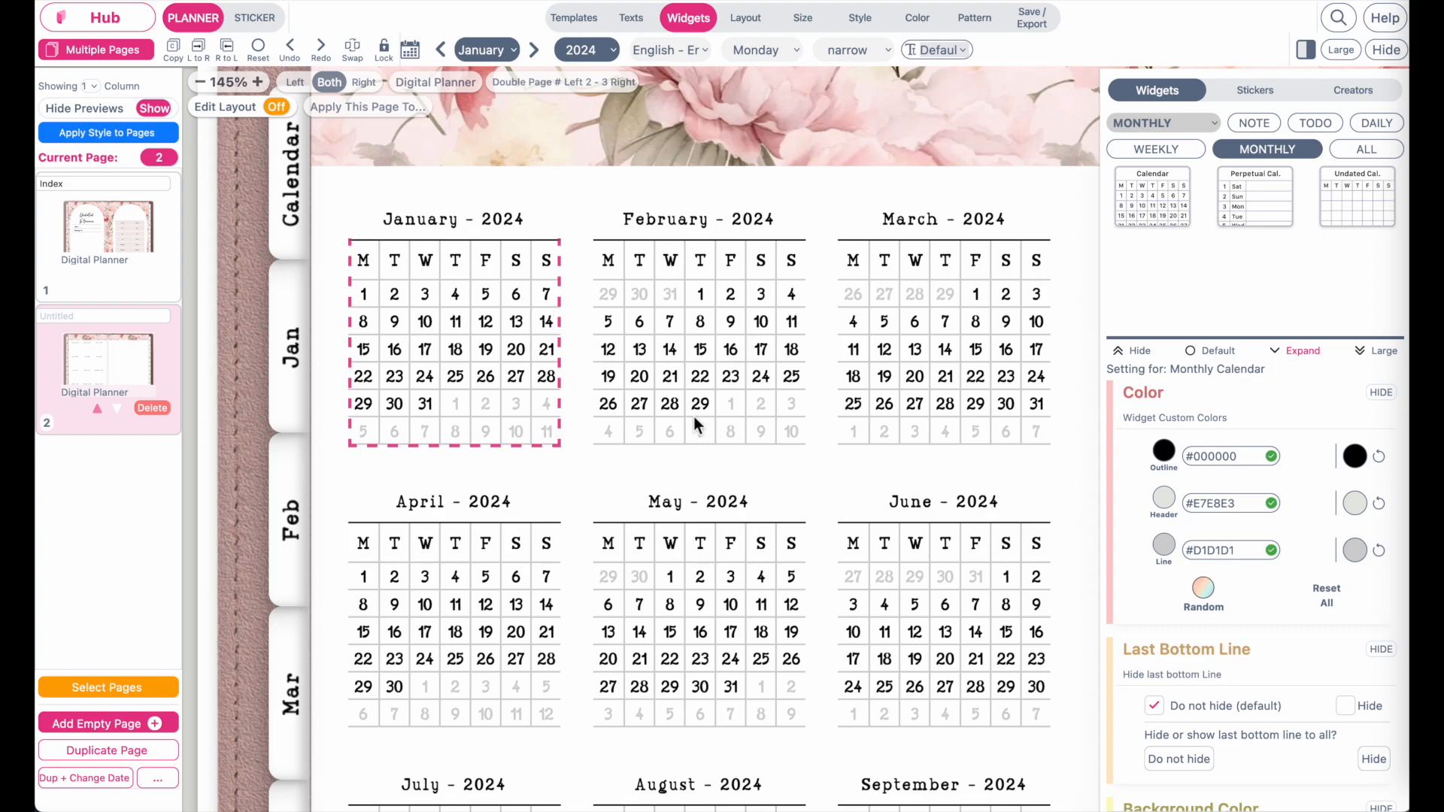
scroll(786, 542, down, 5)
scroll(787, 542, up, 3)
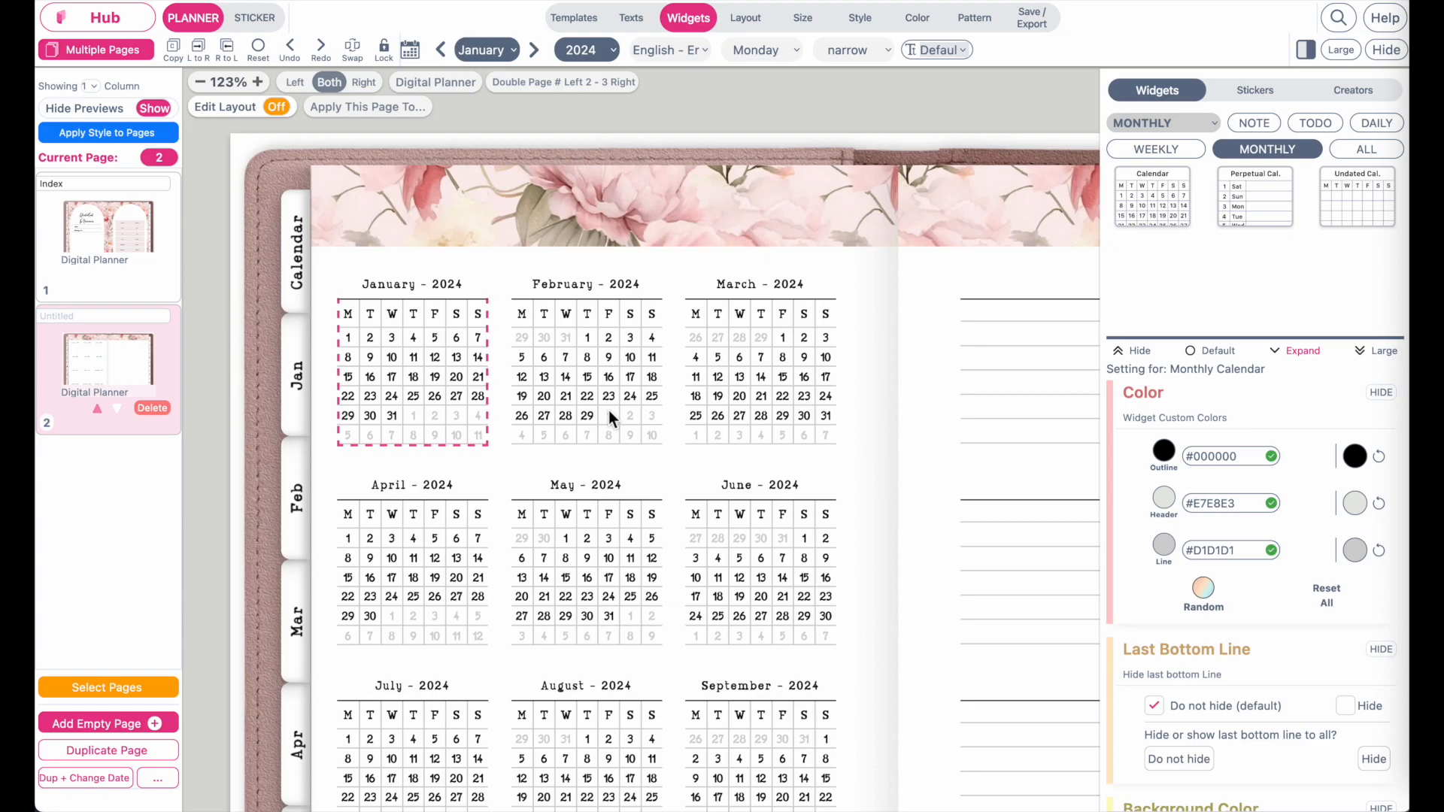
scroll(414, 382, left, 1)
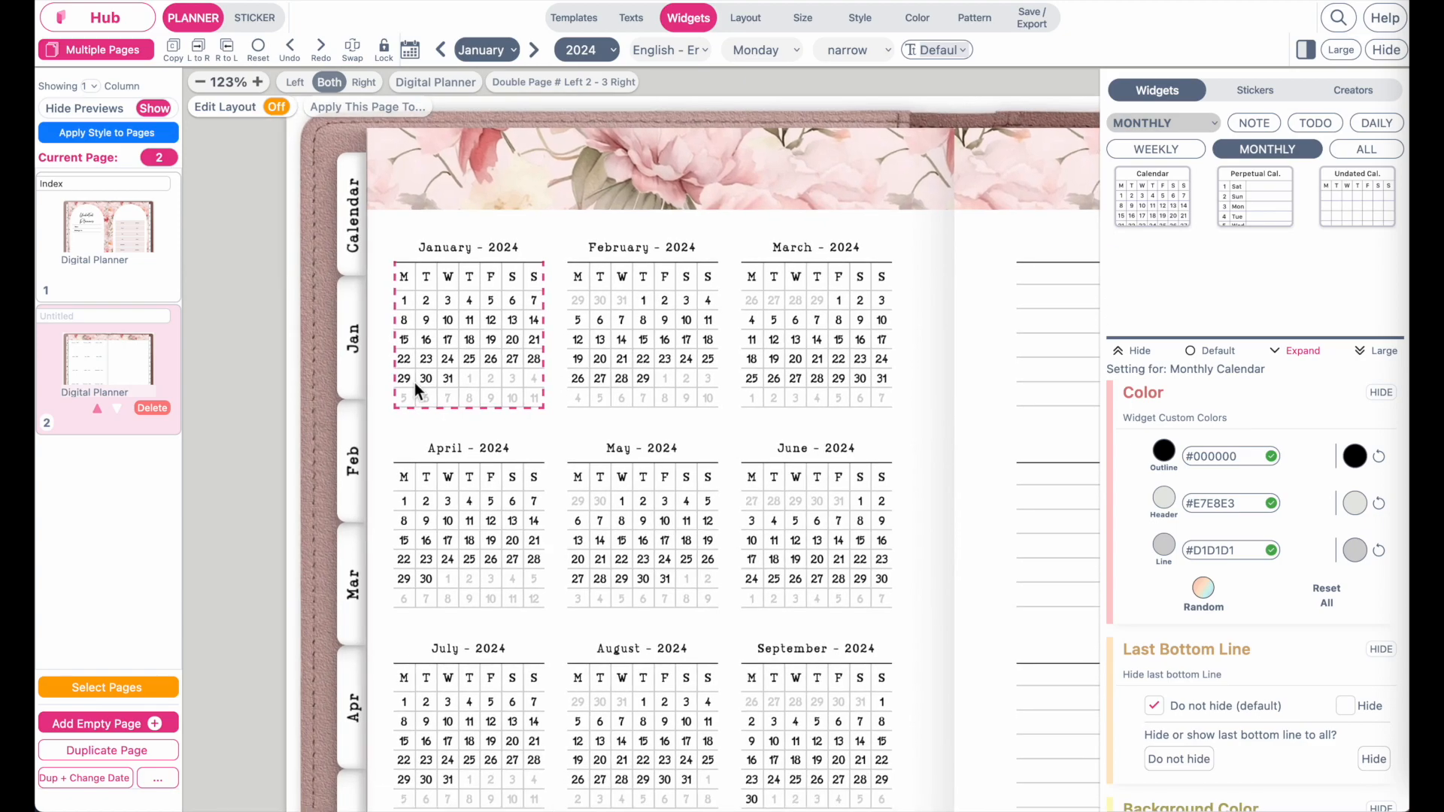
scroll(1274, 686, down, 15)
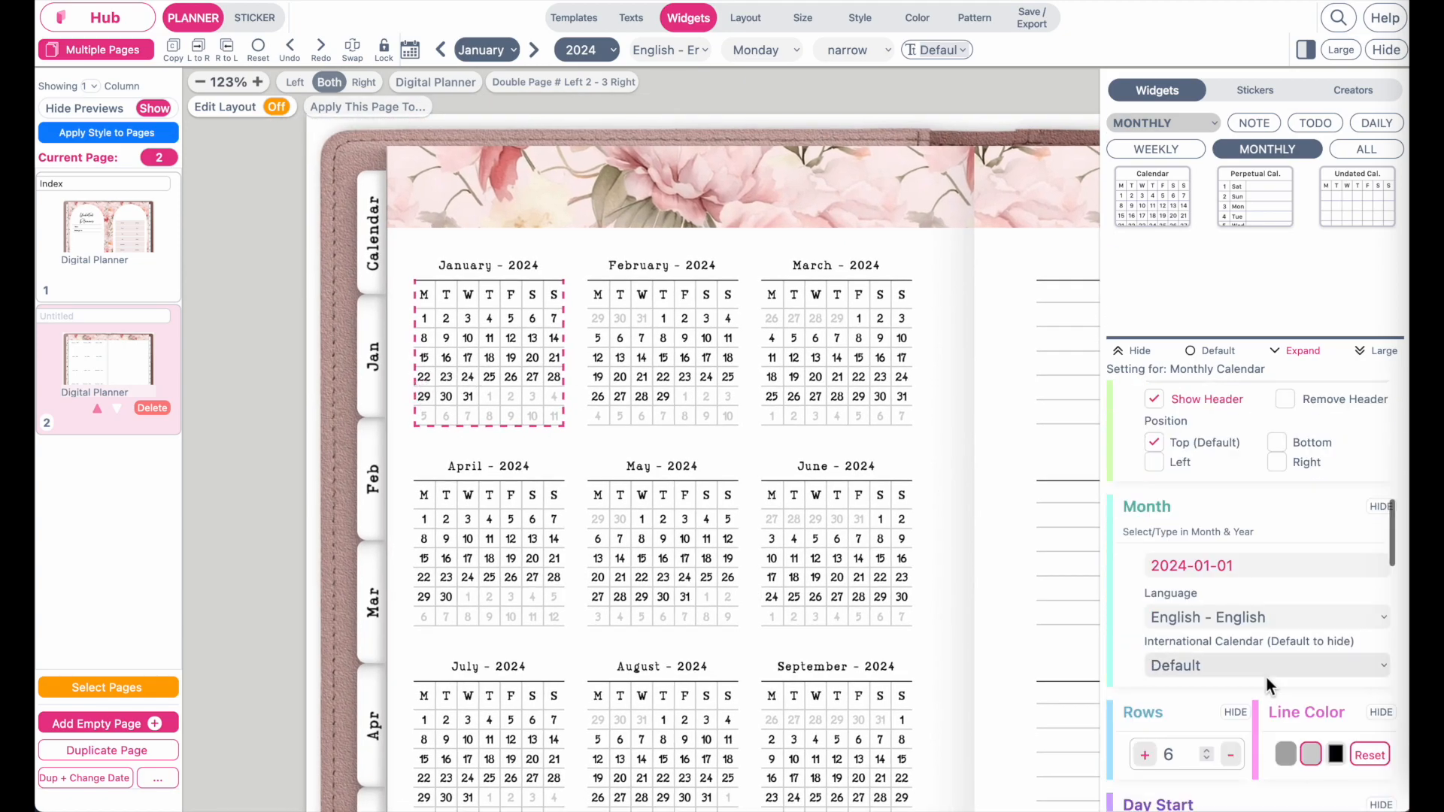
scroll(1270, 683, down, 4)
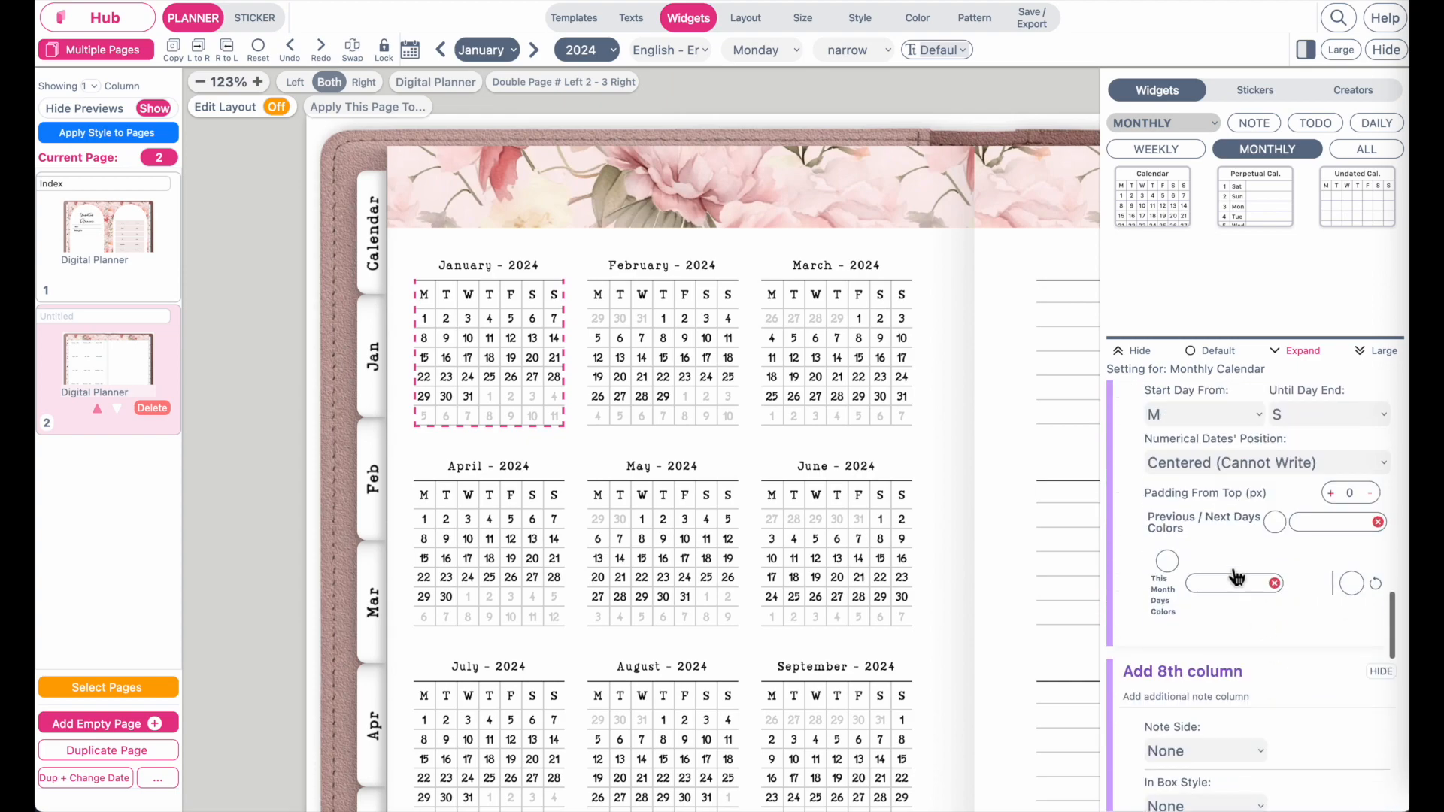
scroll(1321, 476, up, 4)
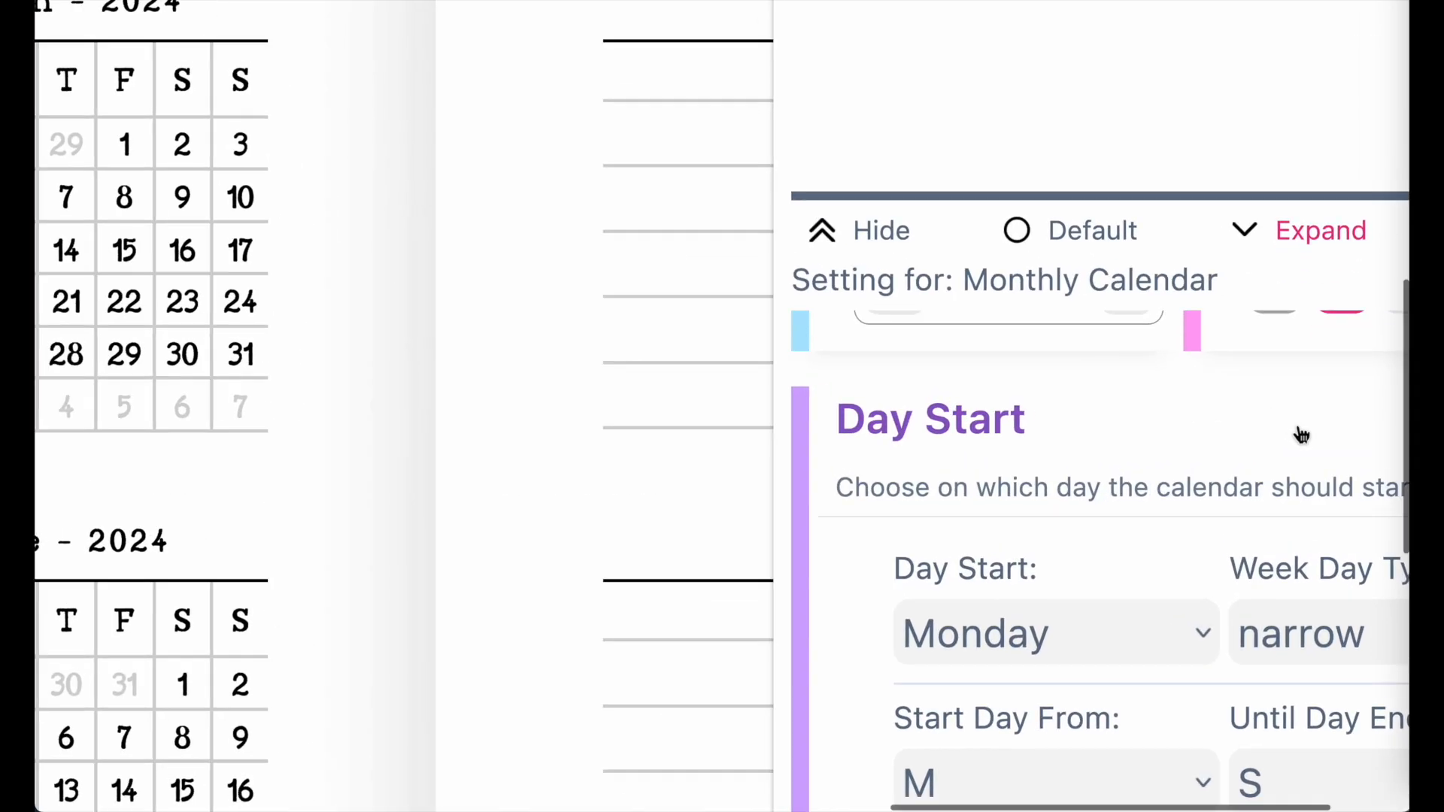
scroll(1296, 427, down, 3)
scroll(1296, 427, up, 2)
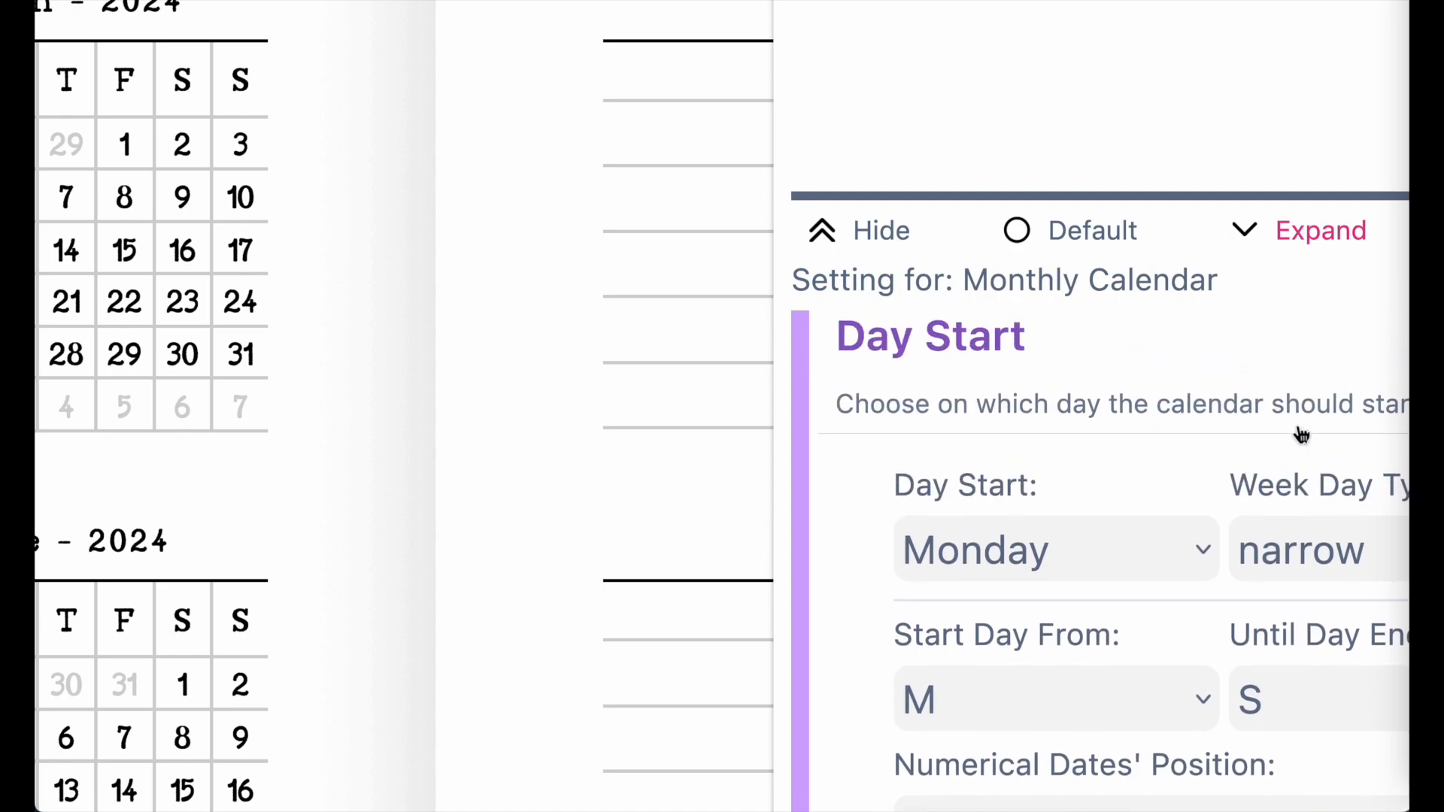
scroll(1231, 123, down, 6)
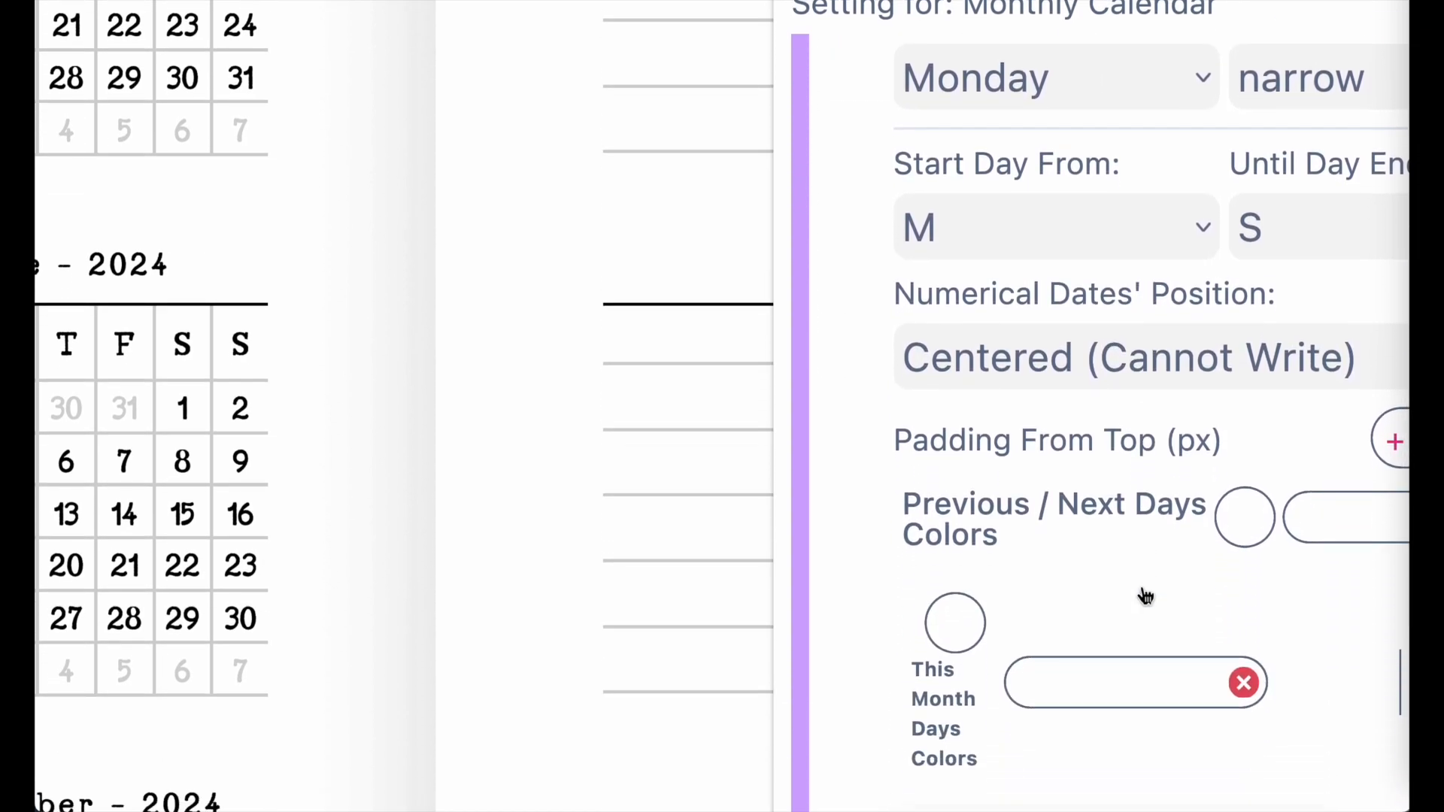
scroll(1146, 596, right, 5)
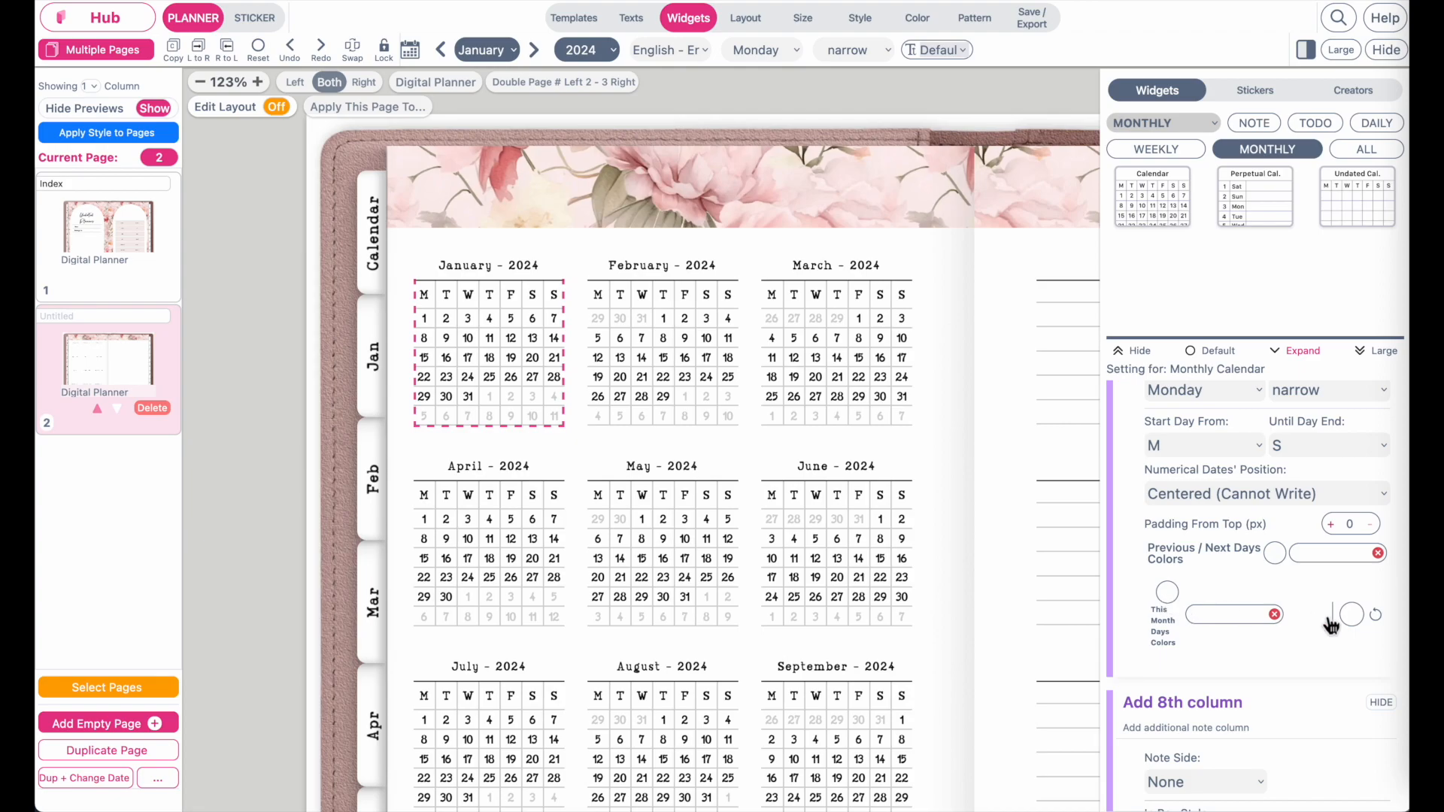
Set January's this-month days color and previous/next days color to white (#FFFFFF), blanking out its dates.
click(1214, 619)
key(Return)
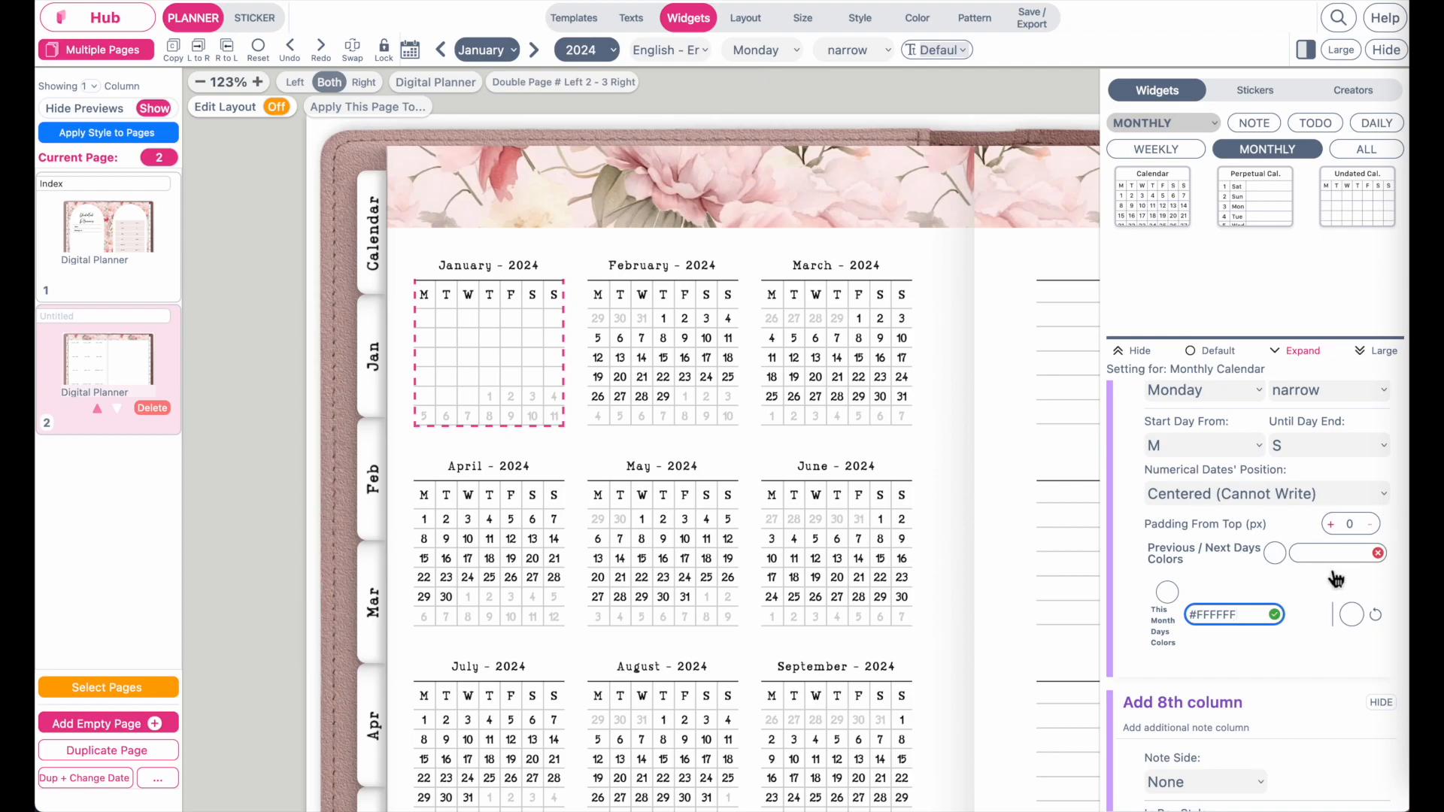
scroll(504, 410, up, 4)
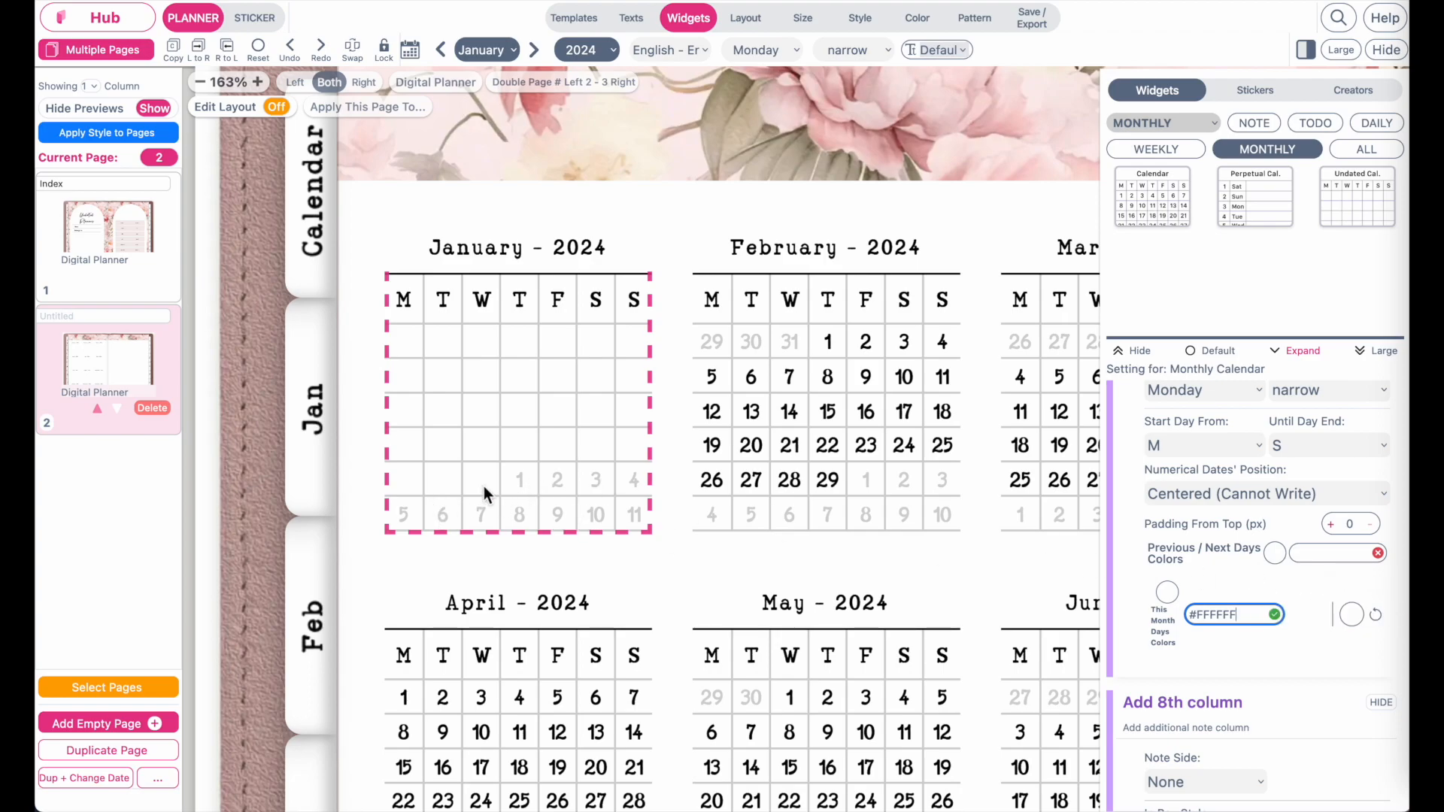
click(1318, 559)
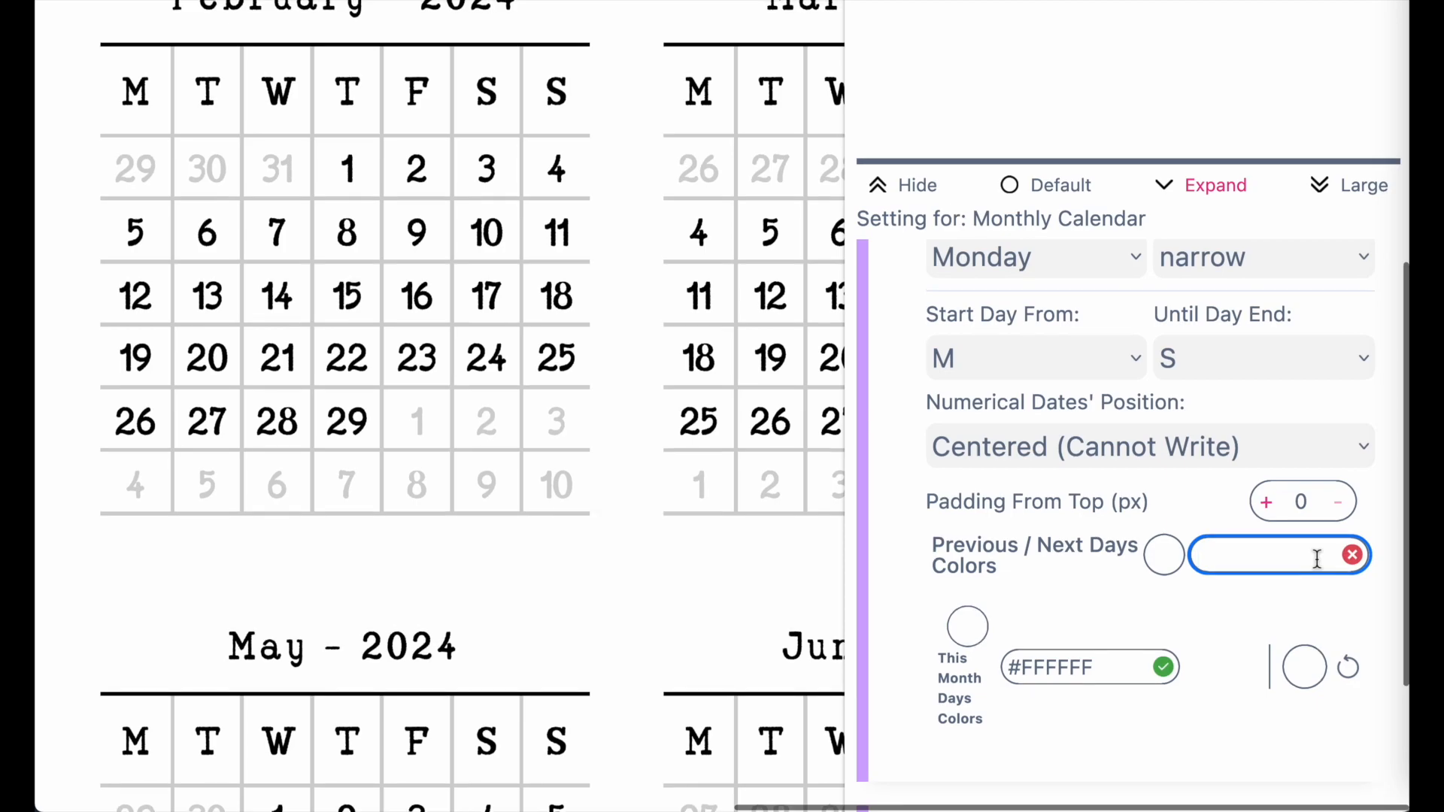
text(WHITE)
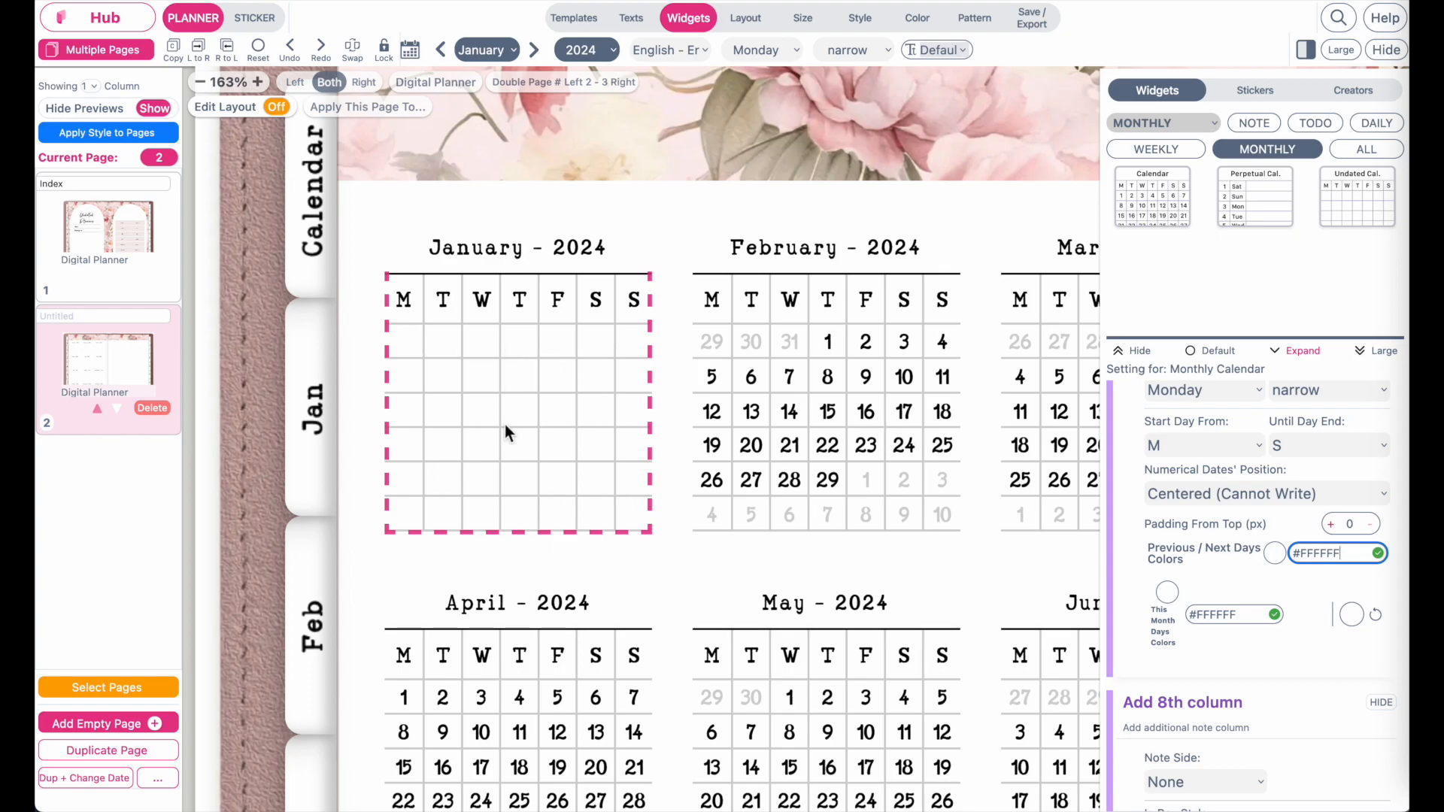
Select the February calendar and collapse the Color, Last Bottom Line, Background Color, Header, Month, Rows and Line Color settings.
click(896, 414)
scroll(1242, 625, down, 10)
scroll(1241, 624, up, 10)
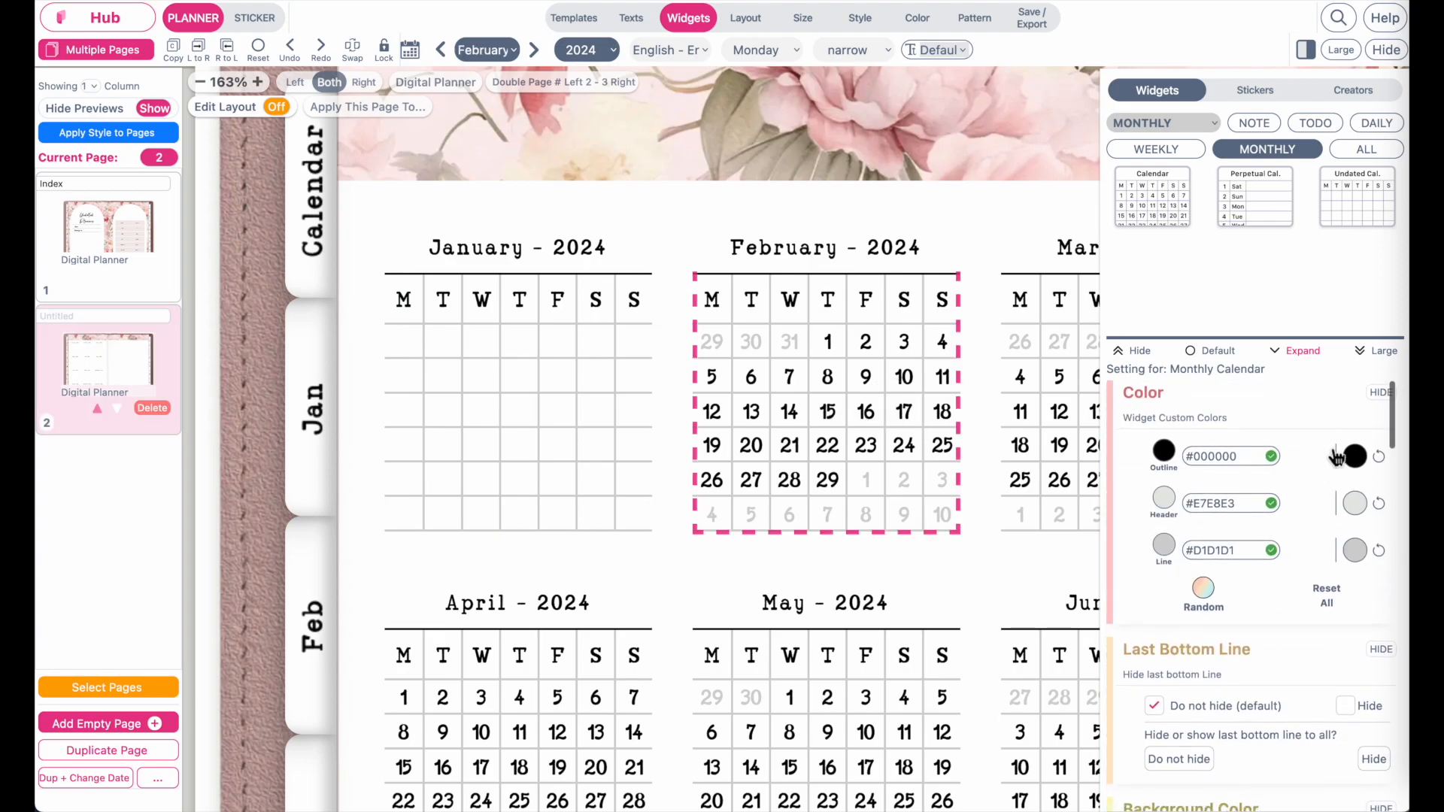
click(1379, 393)
click(1380, 461)
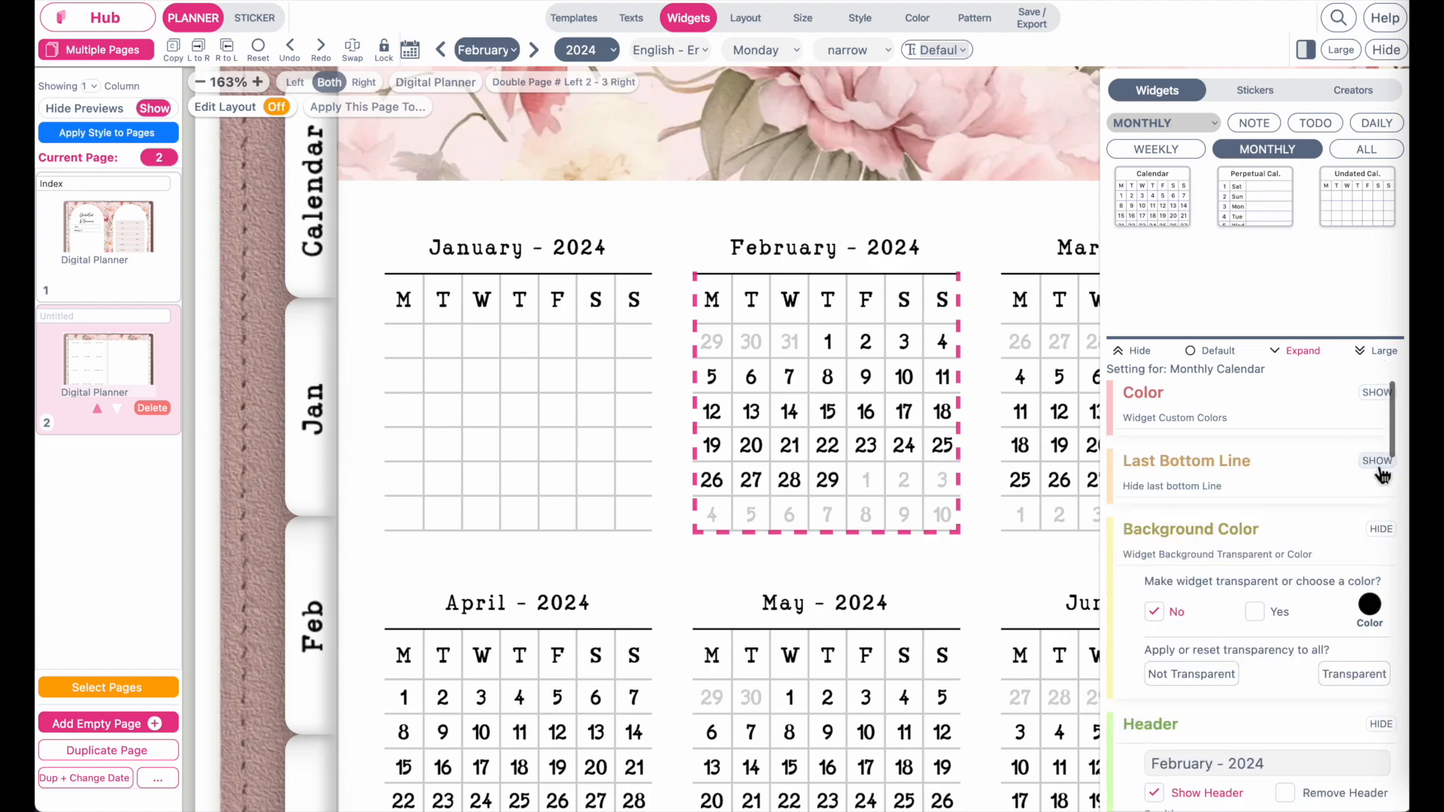
click(1381, 530)
click(1375, 599)
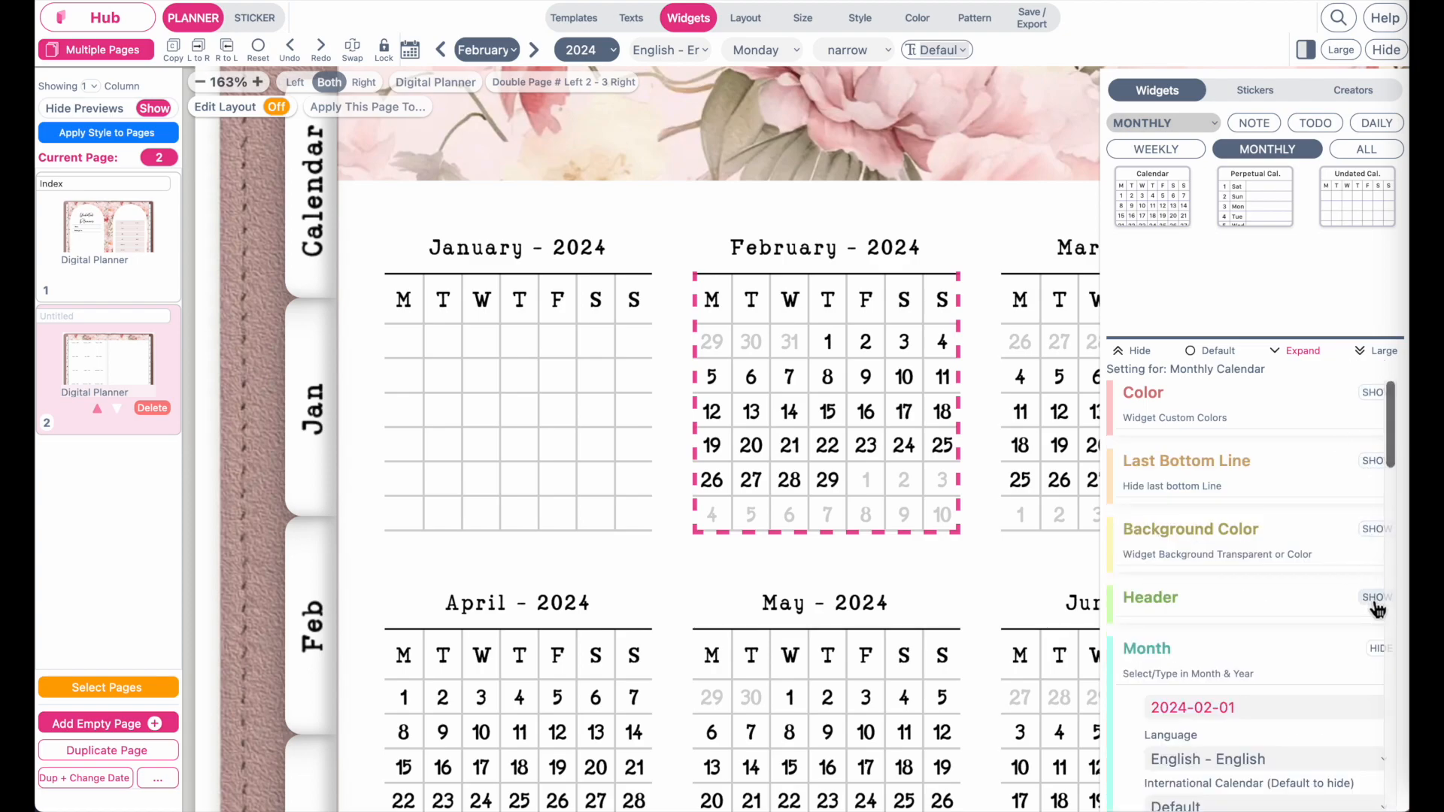
click(1379, 647)
scroll(1266, 647, down, 3)
click(1377, 504)
click(1233, 503)
scroll(1322, 597, down, 3)
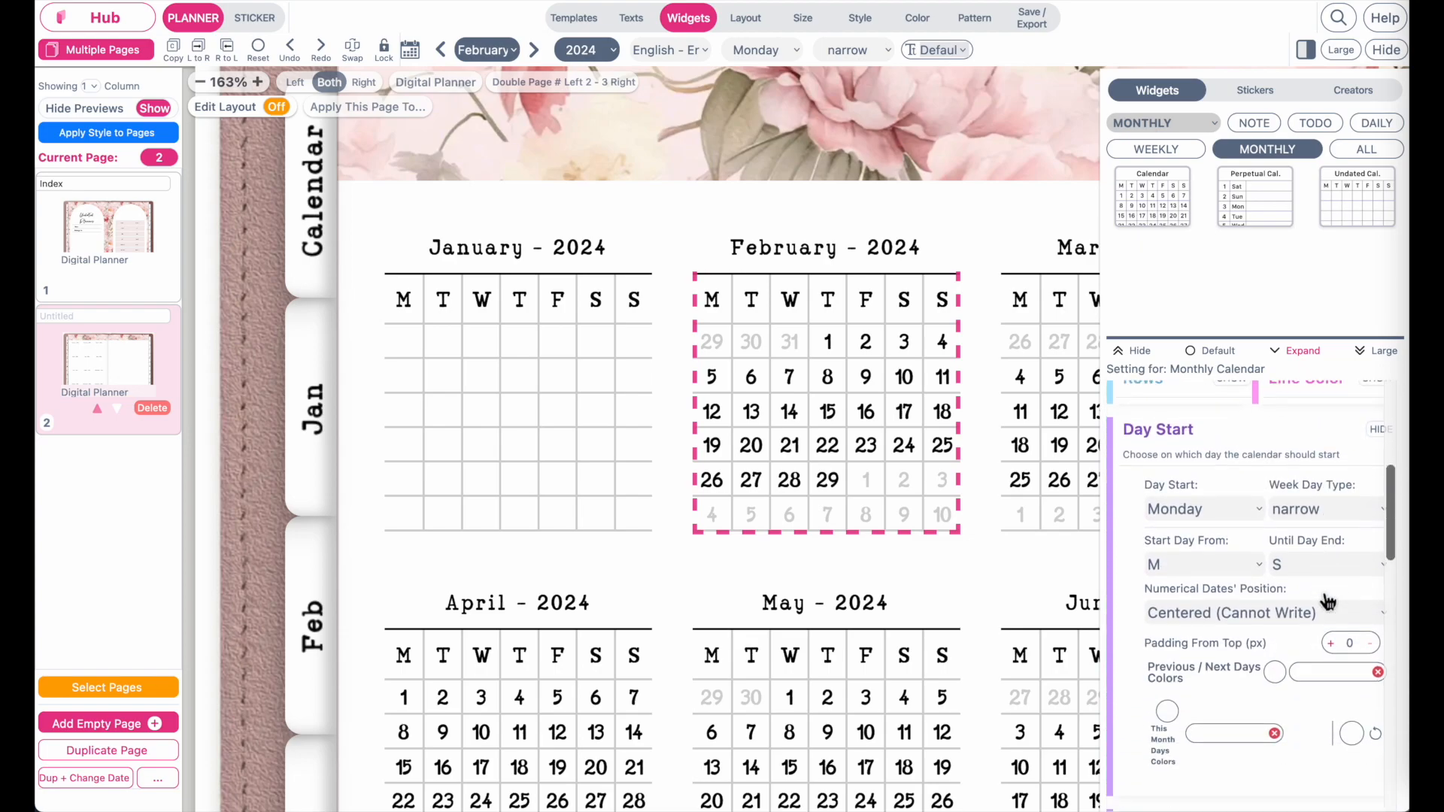
Set February's previous/next days color to white and copy the same value to its this-month days color.
click(1321, 607)
text(WHITE)
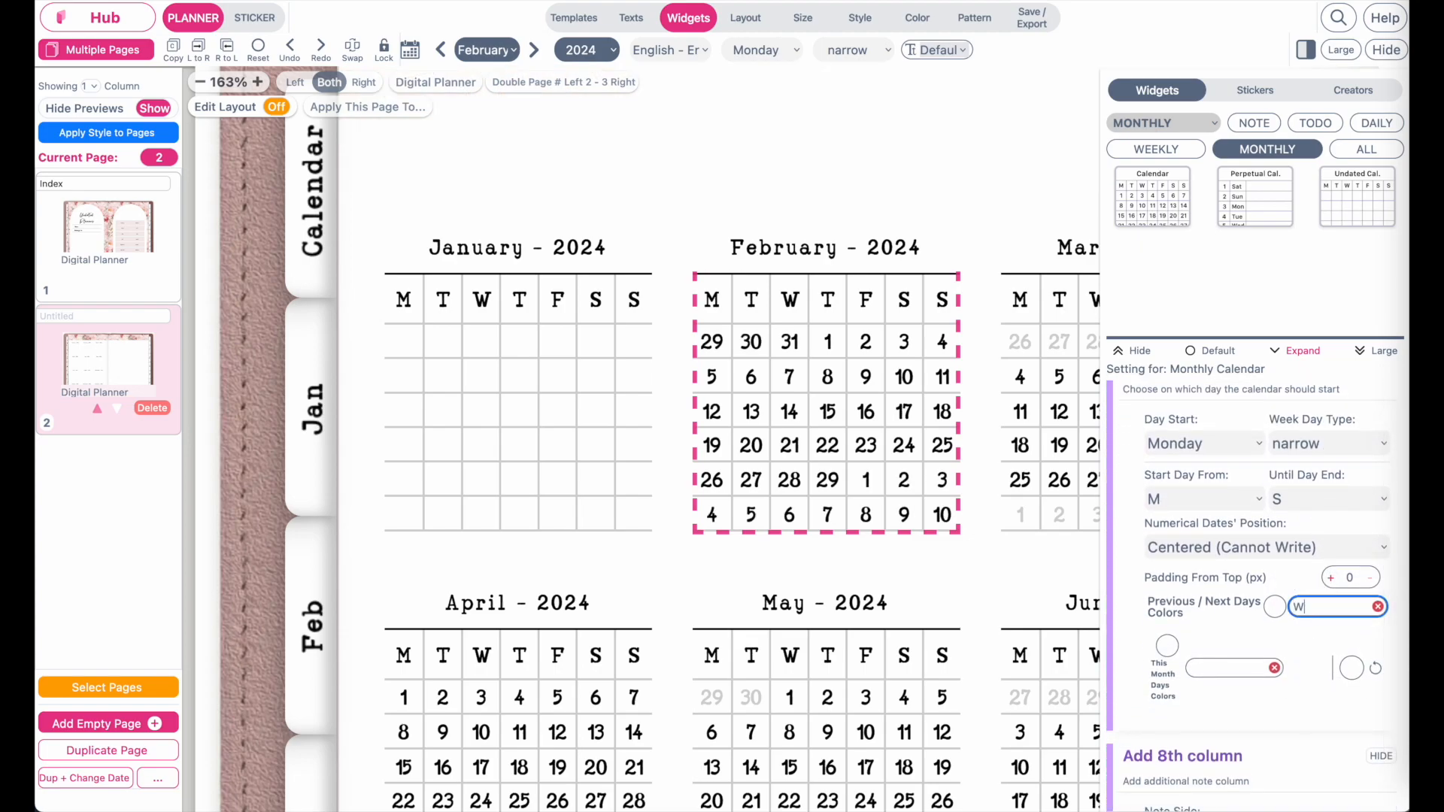
drag(1355, 607, 1295, 616)
key(ctrl+c)
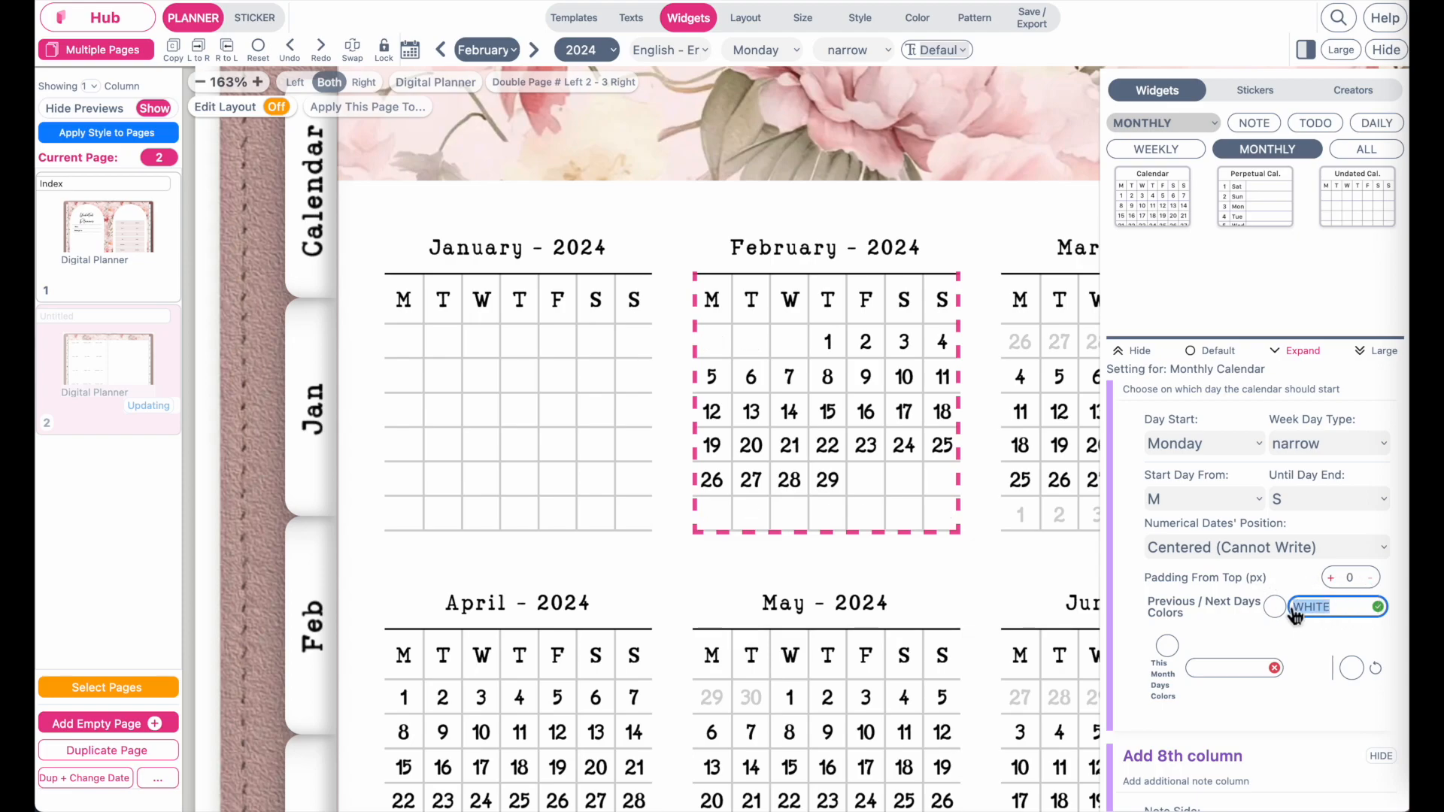
click(1220, 671)
key(ctrl+v)
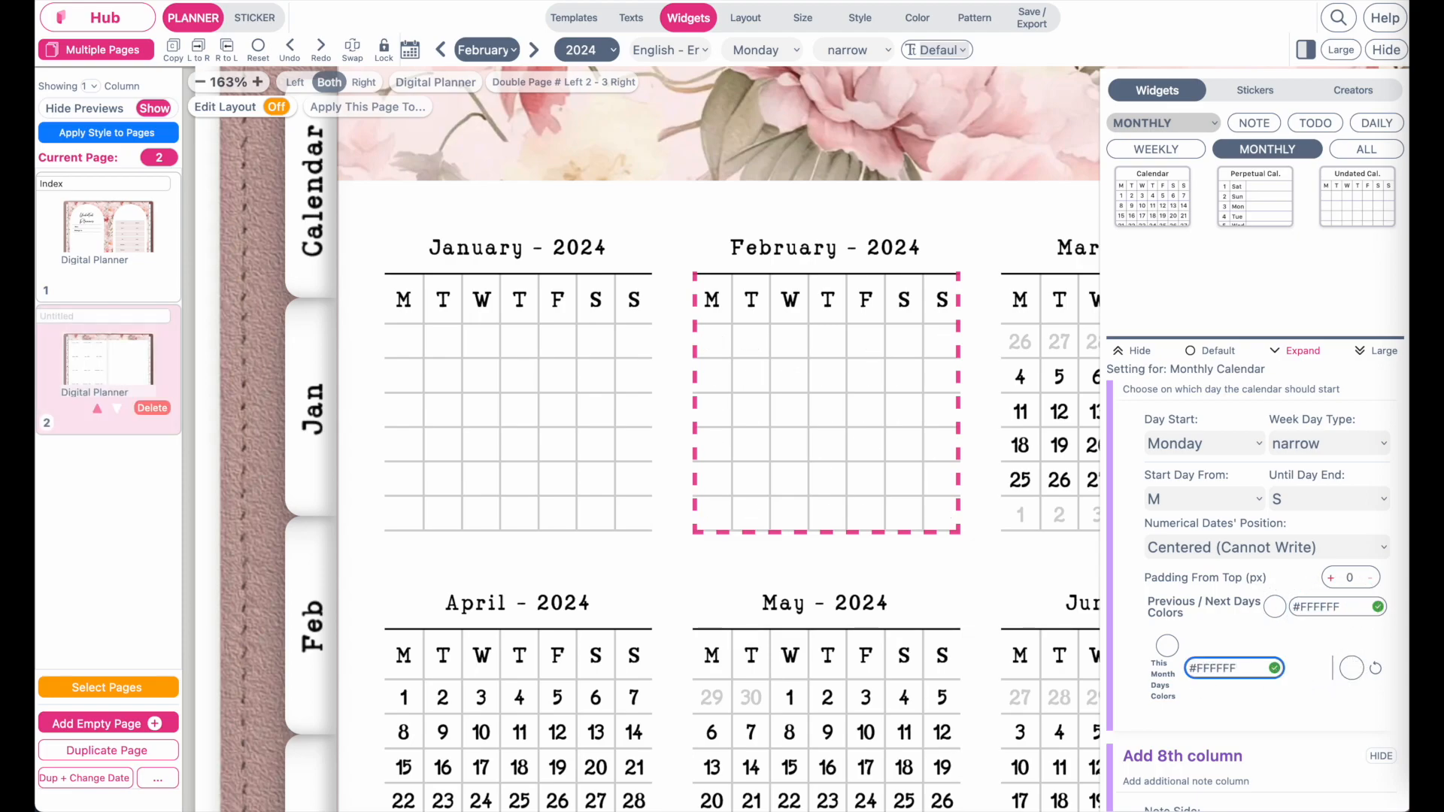
Set the March calendar's this-month days color and previous/next days color to white.
scroll(954, 499, right, 3)
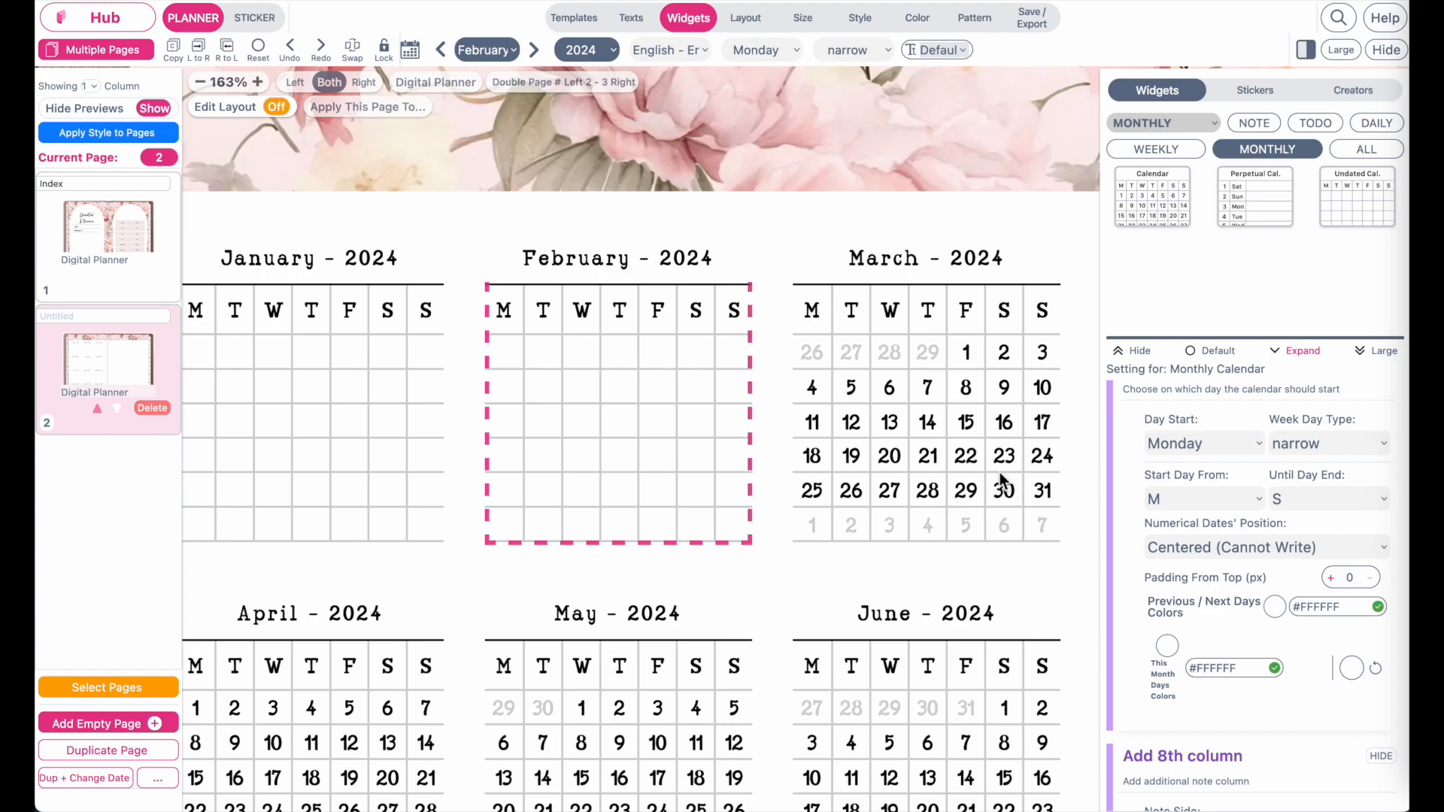
click(954, 499)
scroll(1235, 613, down, 5)
click(1222, 518)
text(#FFFFFF)
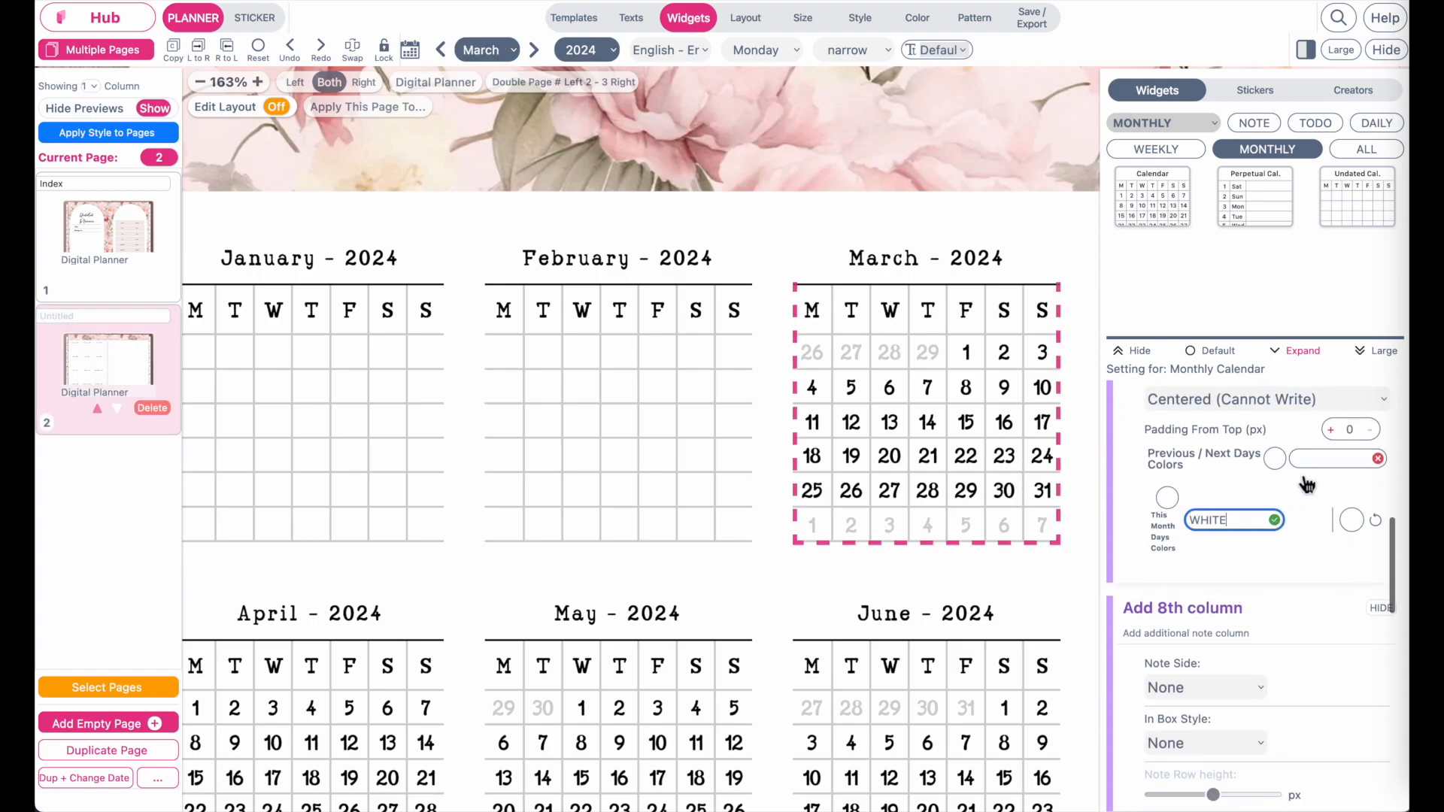
click(1336, 459)
text(#FFFFFF)
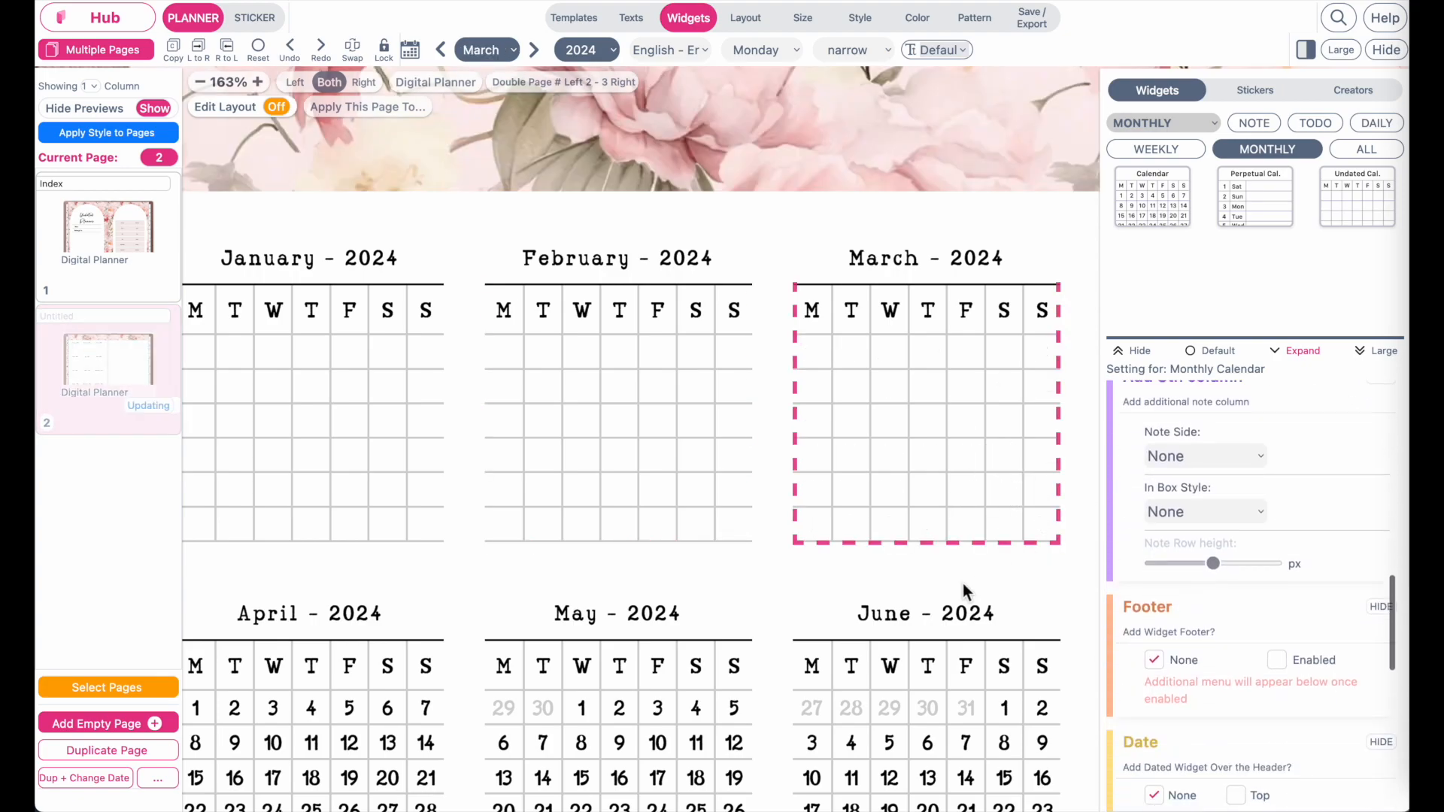
Set the June calendar's this-month days color and previous/next days color to white.
scroll(949, 590, down, 5)
click(935, 440)
scroll(1261, 662, down, 5)
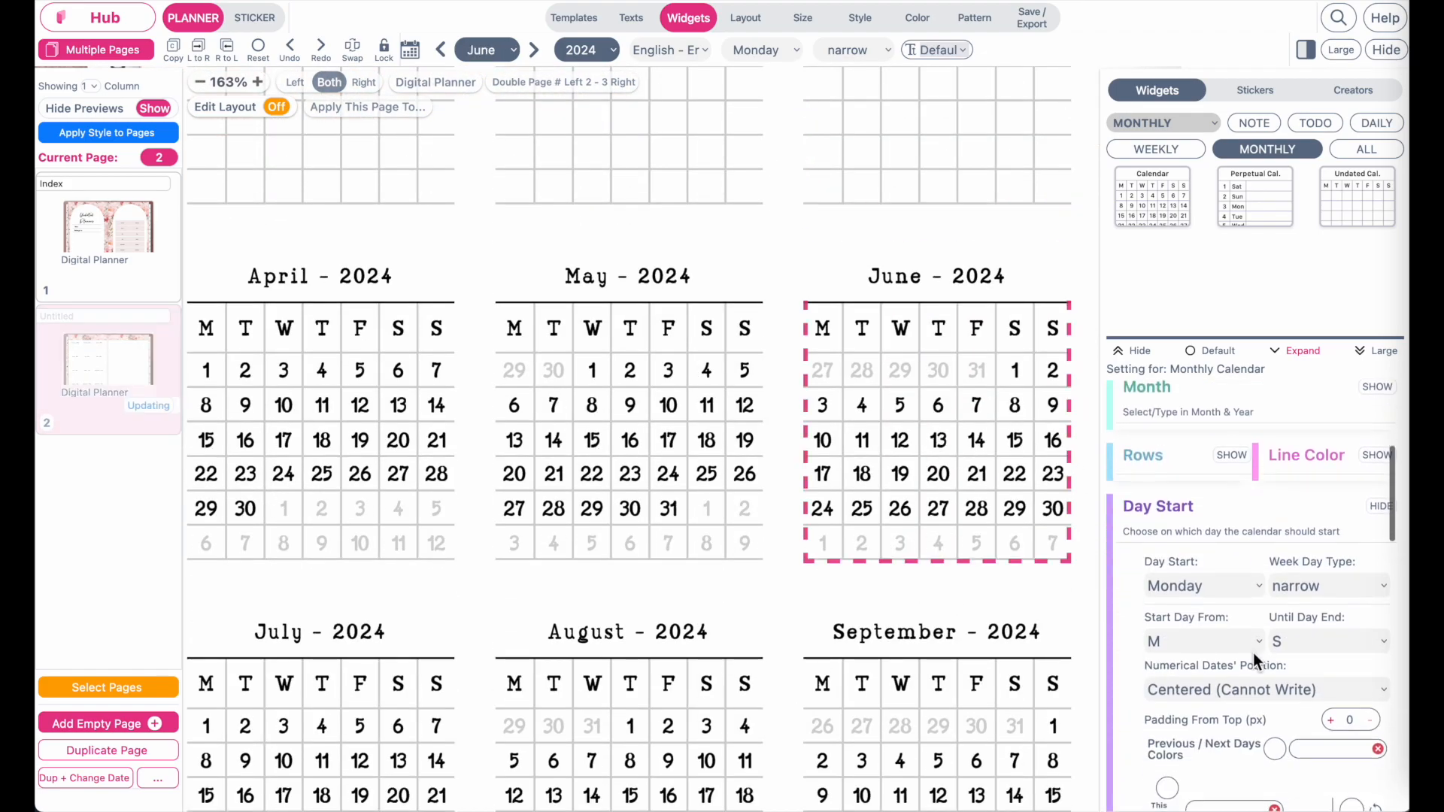
click(1234, 734)
text(WHITE)
click(1333, 671)
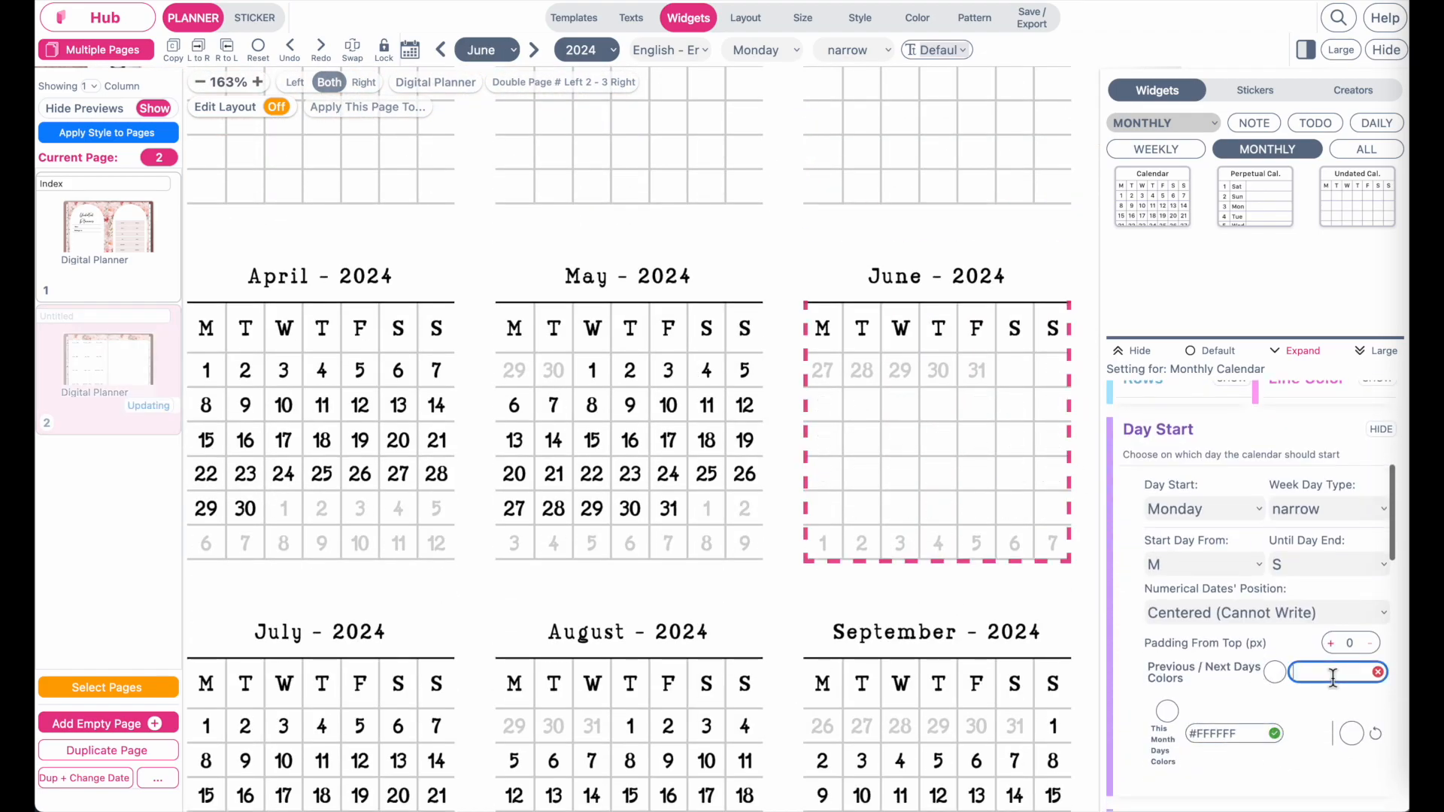
text(WHITE)
Set the May calendar's this-month days color and previous/next days color to white.
click(597, 486)
scroll(1204, 677, down, 2)
scroll(1215, 718, down, 5)
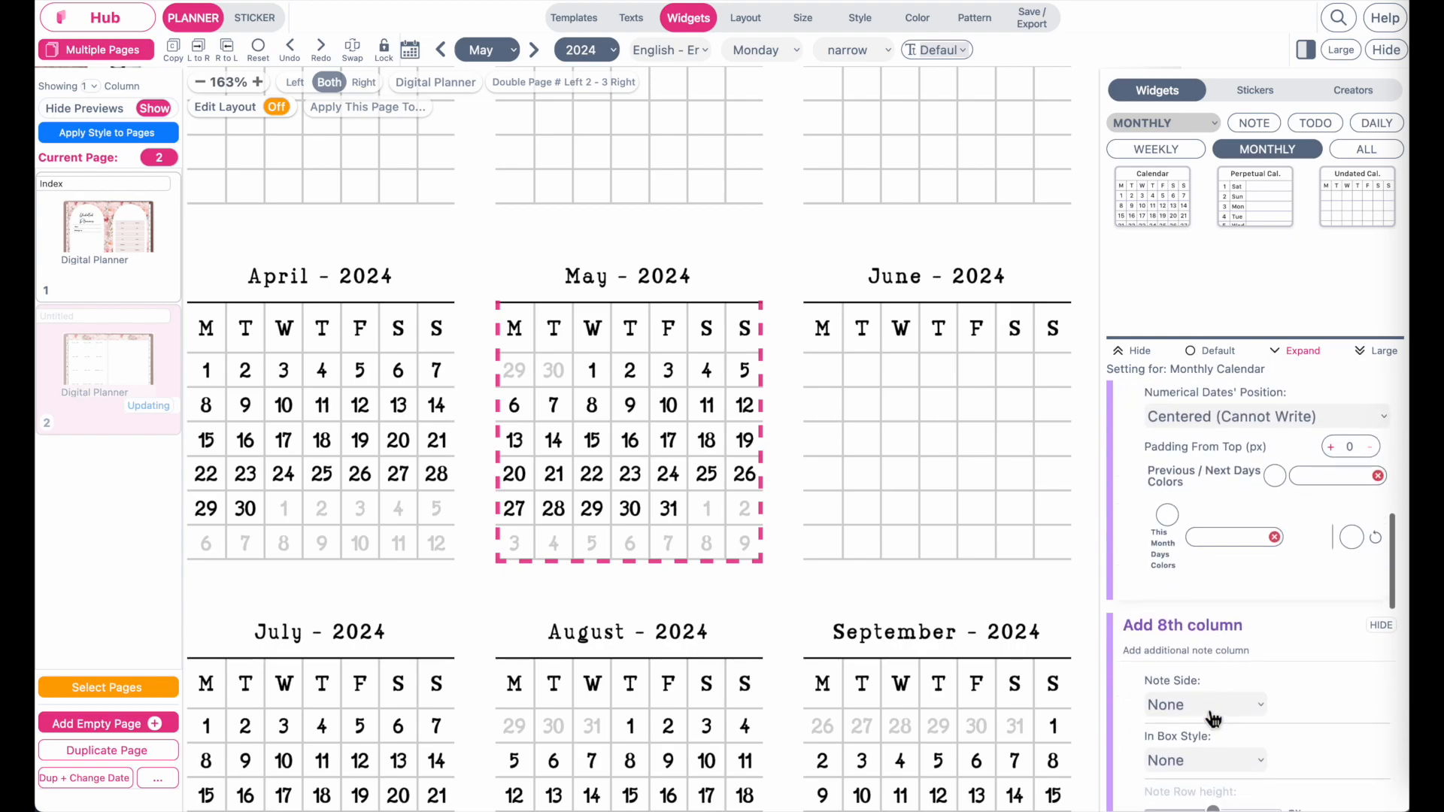
click(1324, 472)
text(WHITE)
Set the April calendar's this-month days color and previous/next days color to white.
click(384, 493)
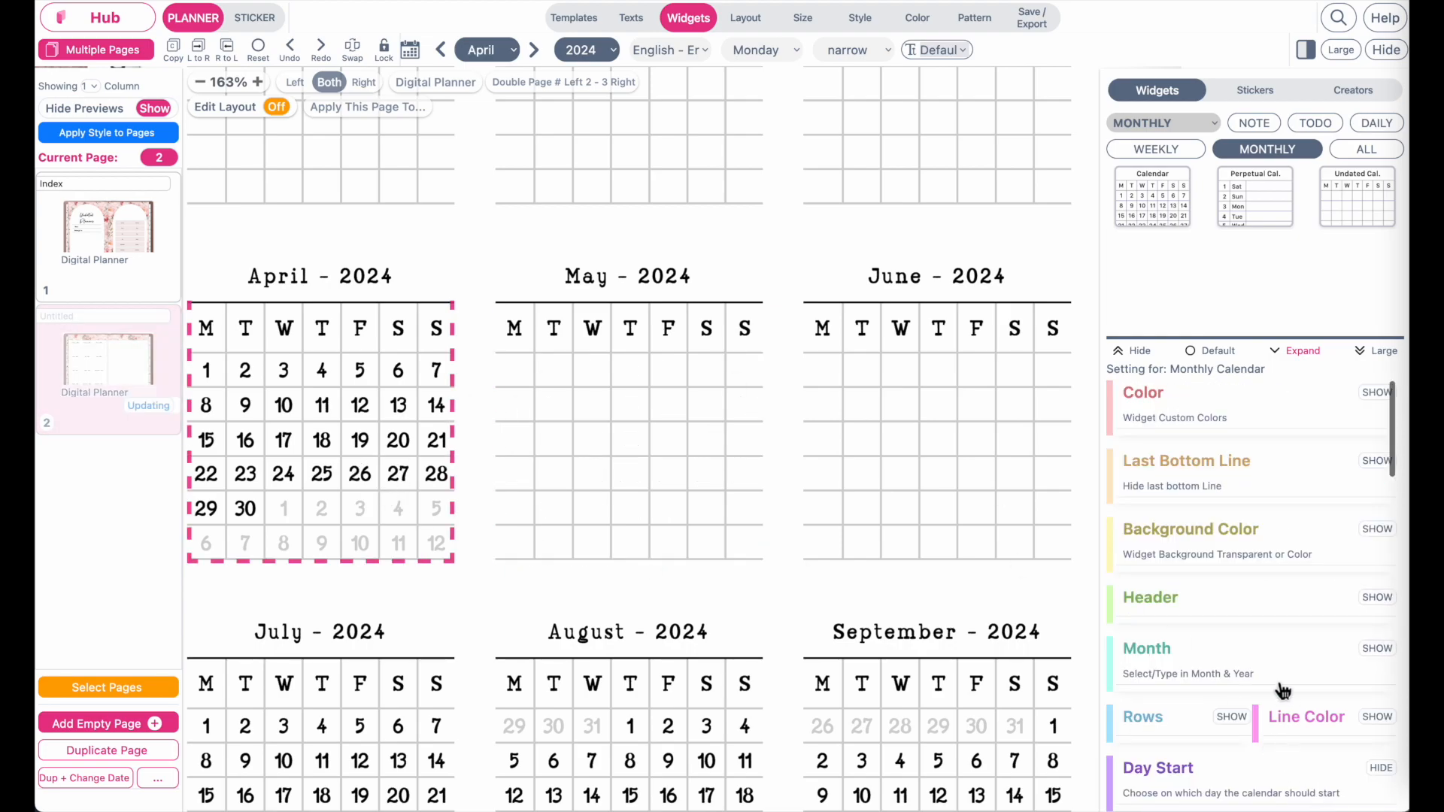
scroll(1284, 688, down, 10)
scroll(1283, 690, up, 2)
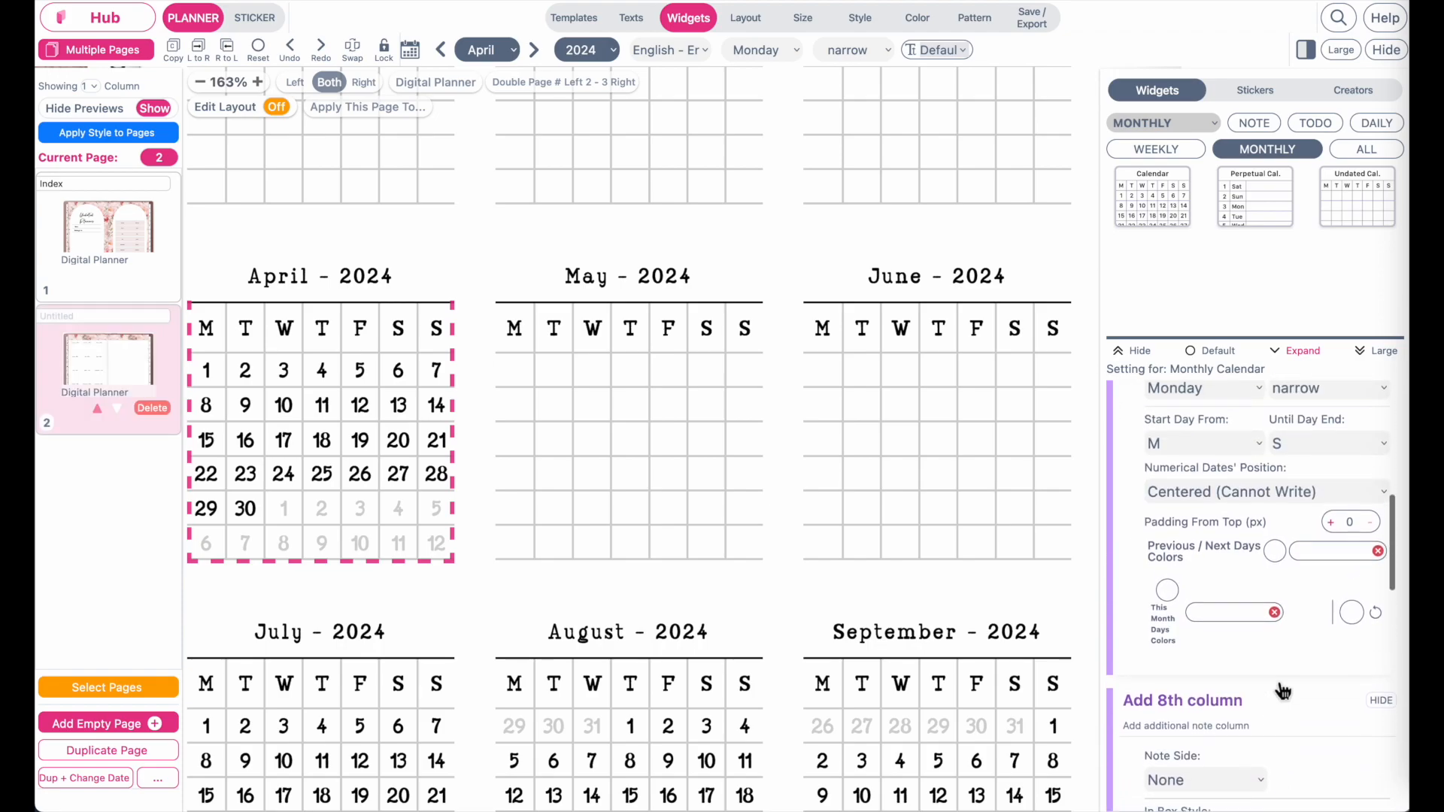
click(1217, 624)
text(WHITE)
click(1309, 551)
text(WHITE)
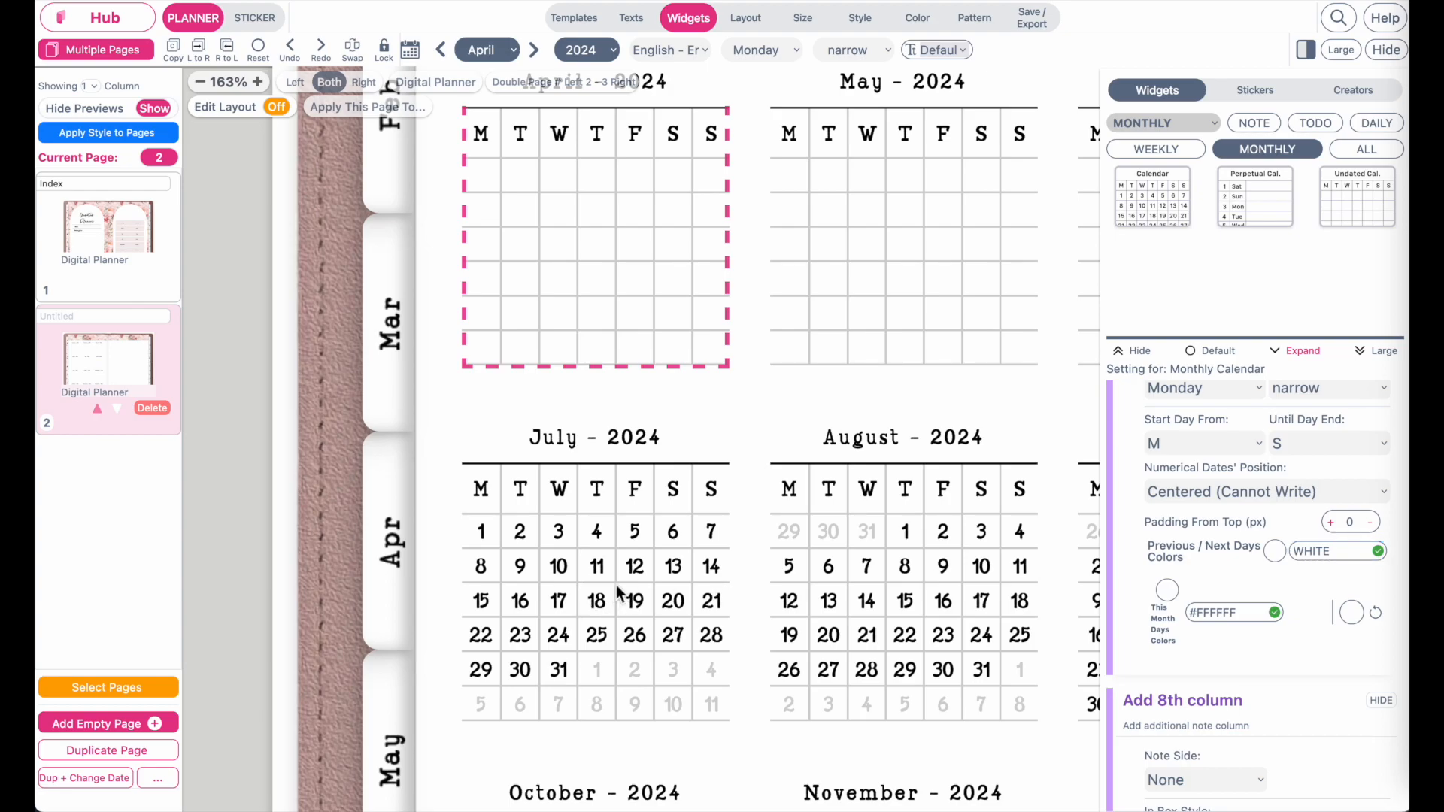
Set the July calendar's this-month days color and previous/next days color to white.
click(617, 600)
click(1313, 733)
scroll(1307, 730, down, 2)
scroll(1309, 752, up, 2)
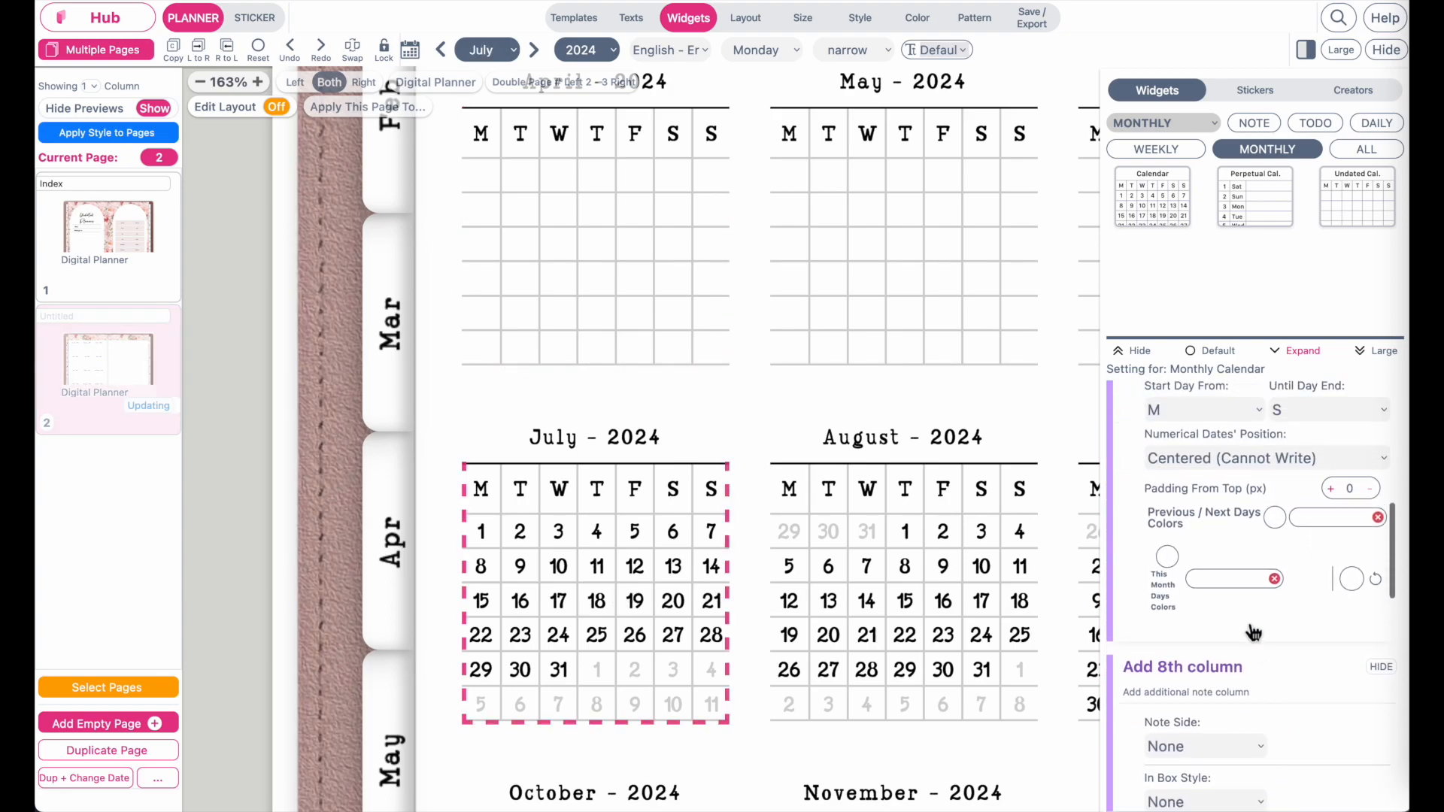
click(1212, 580)
text(WHITE)
click(1335, 517)
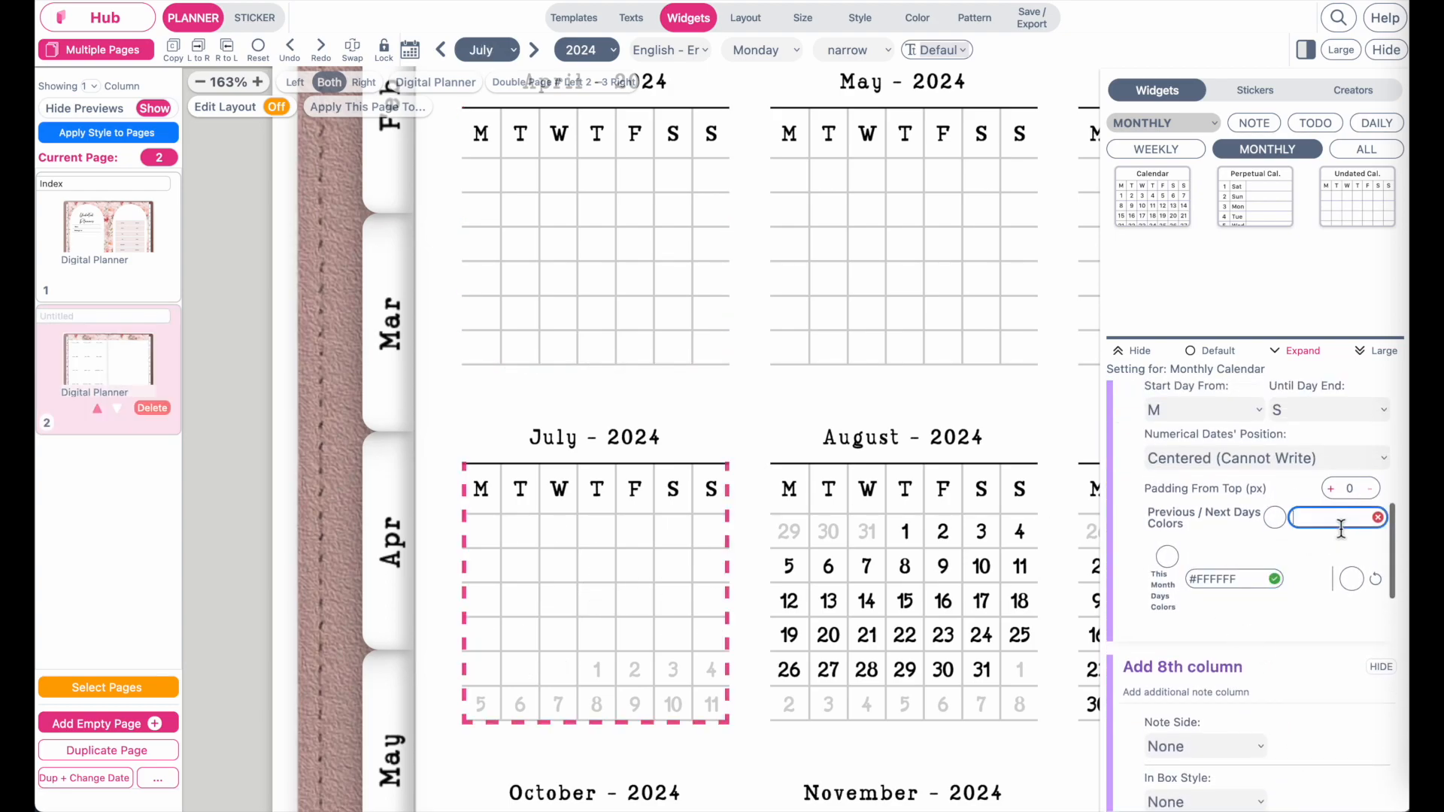
text(WHITE)
Set the this-month and previous/next days colors to white on the August, September, October, November and December calendars.
click(943, 590)
scroll(1229, 677, down, 4)
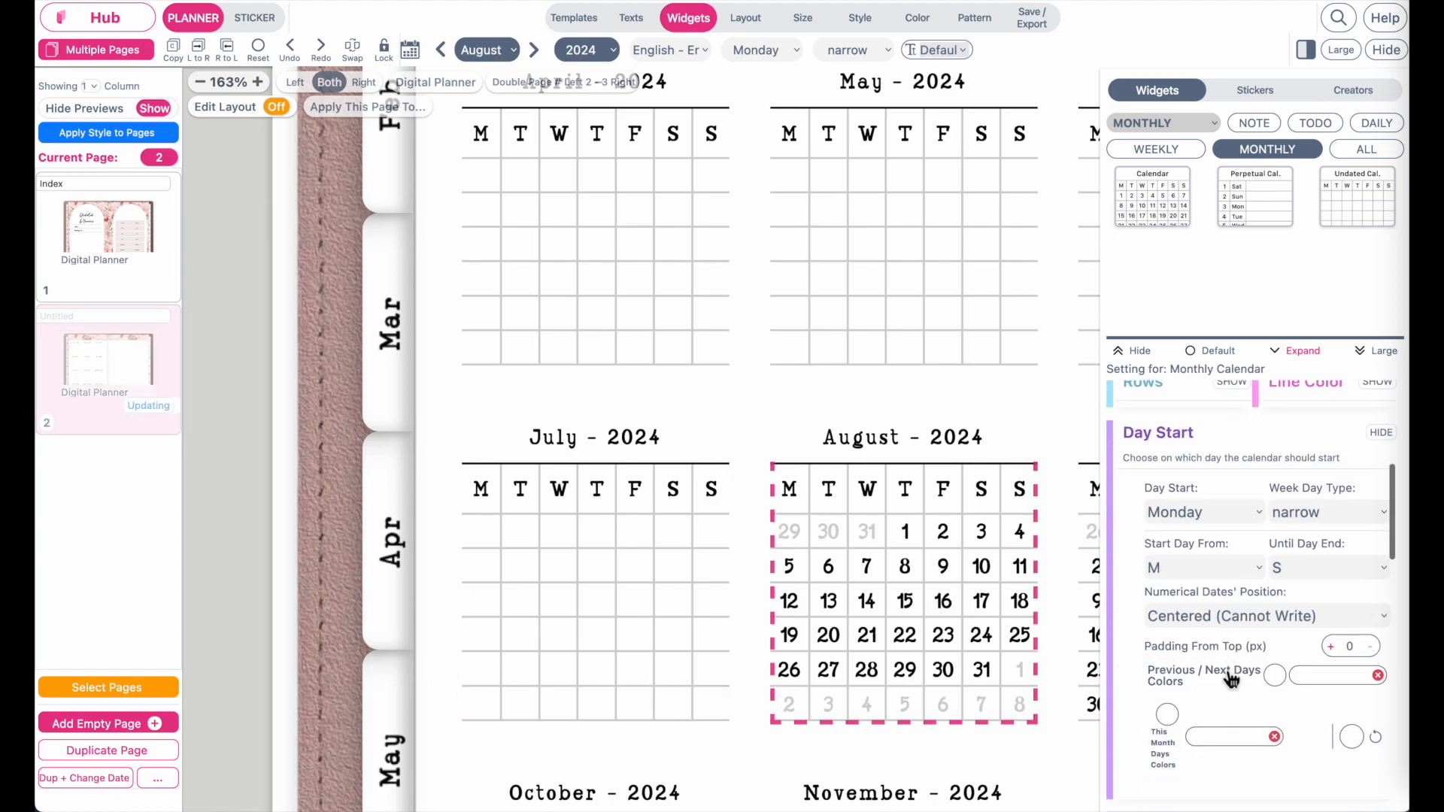
click(578, 601)
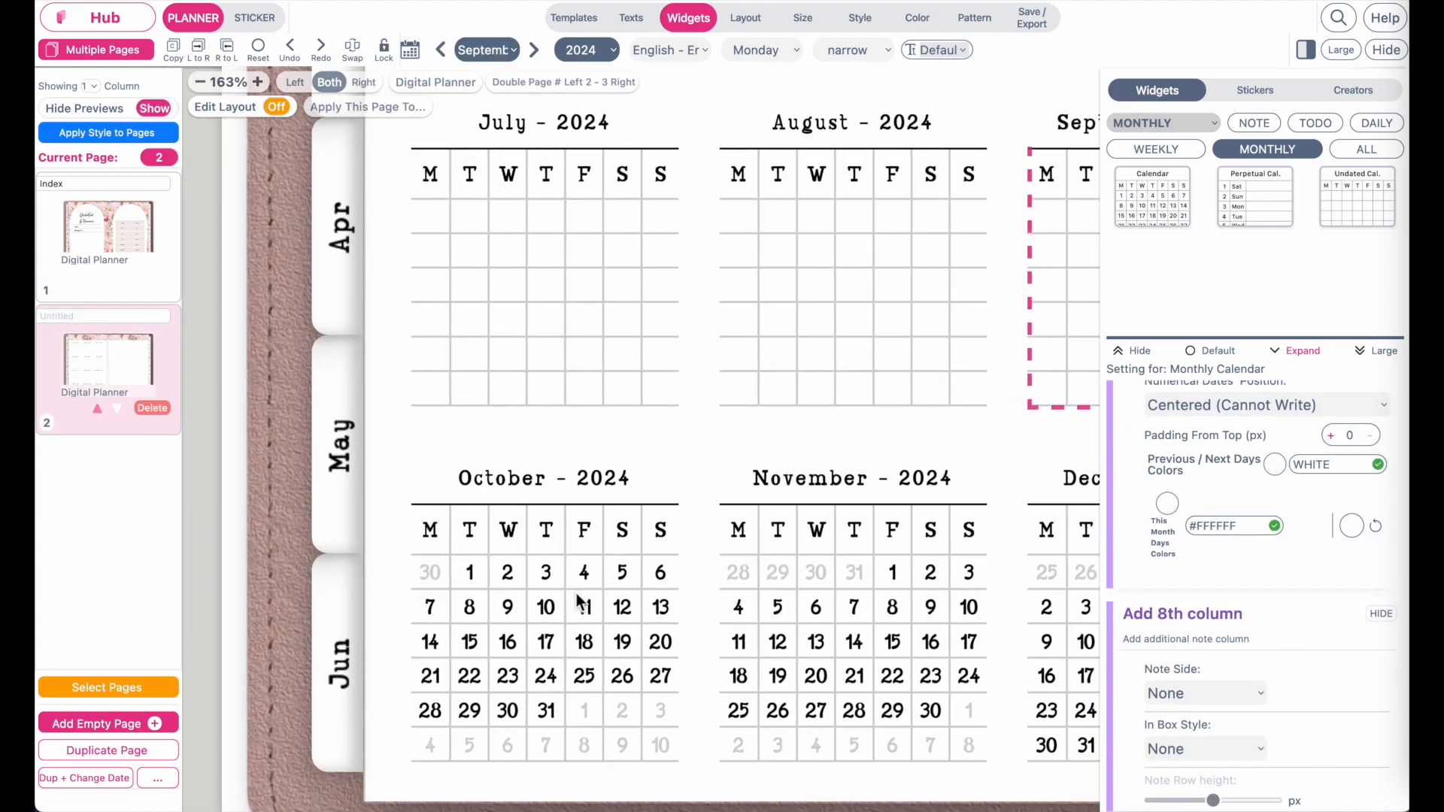
click(1306, 716)
click(1326, 550)
text(WHITE)
click(1227, 610)
text(WHITE)
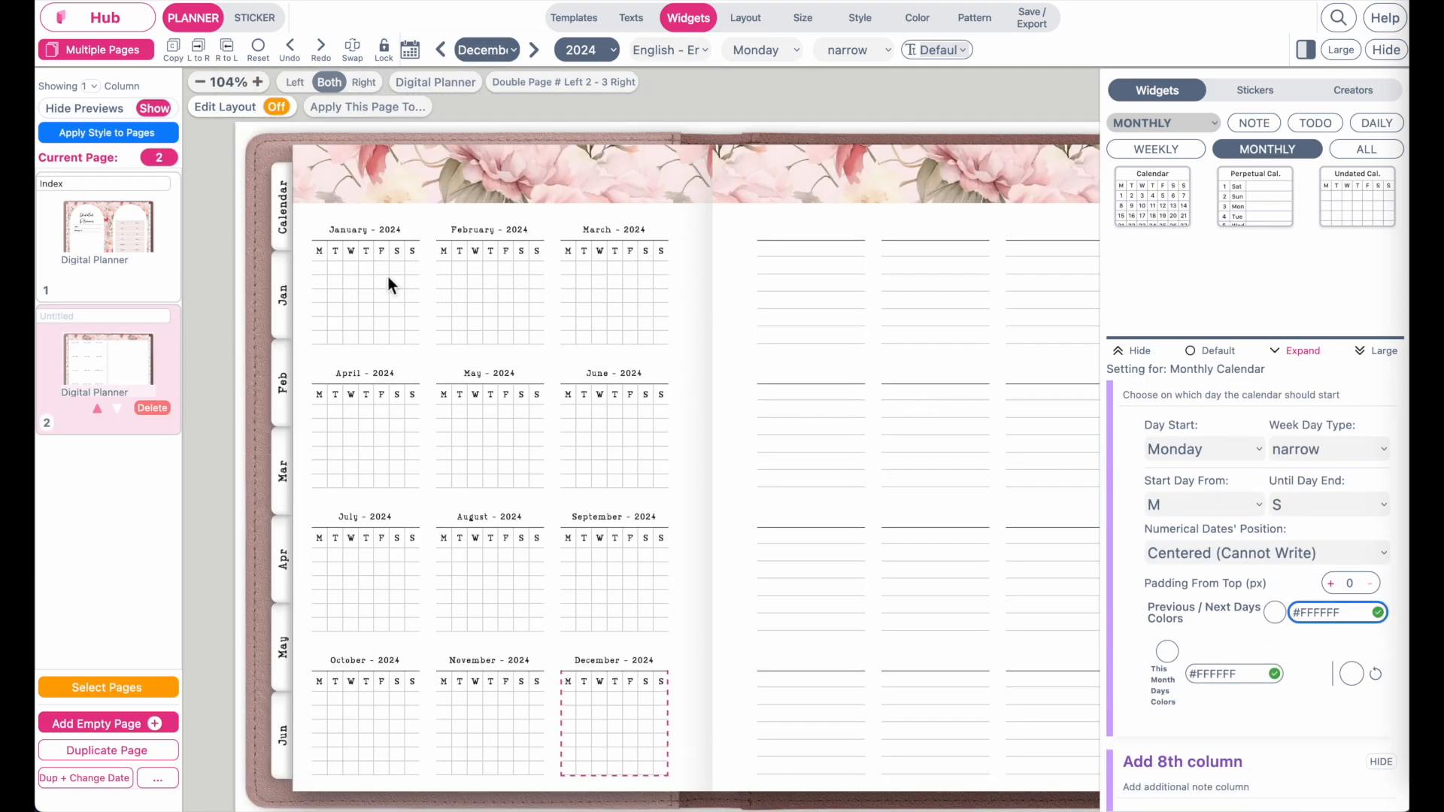
Select the January calendar and shorten its header text to "January" by removing the year.
click(353, 268)
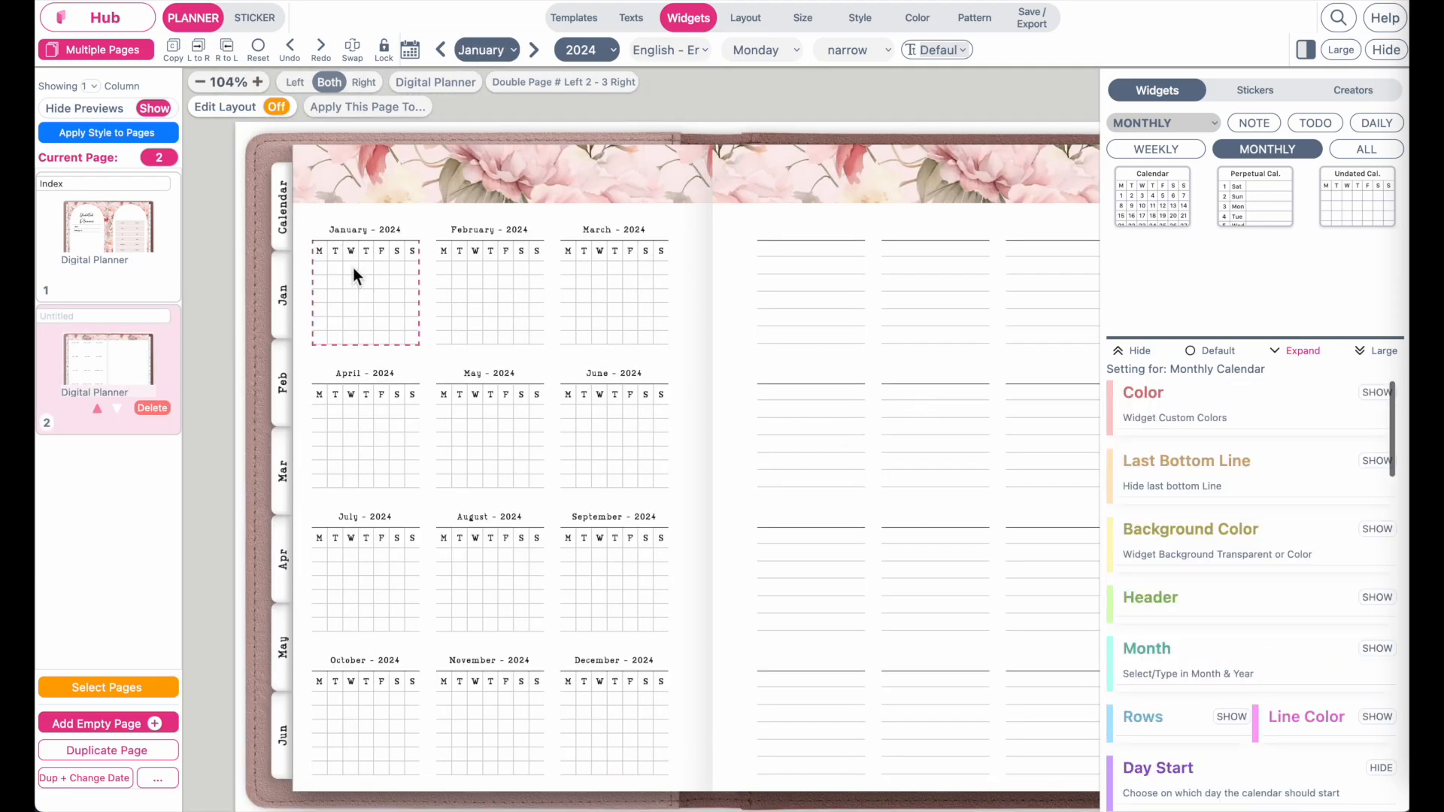
scroll(382, 233, up, 5)
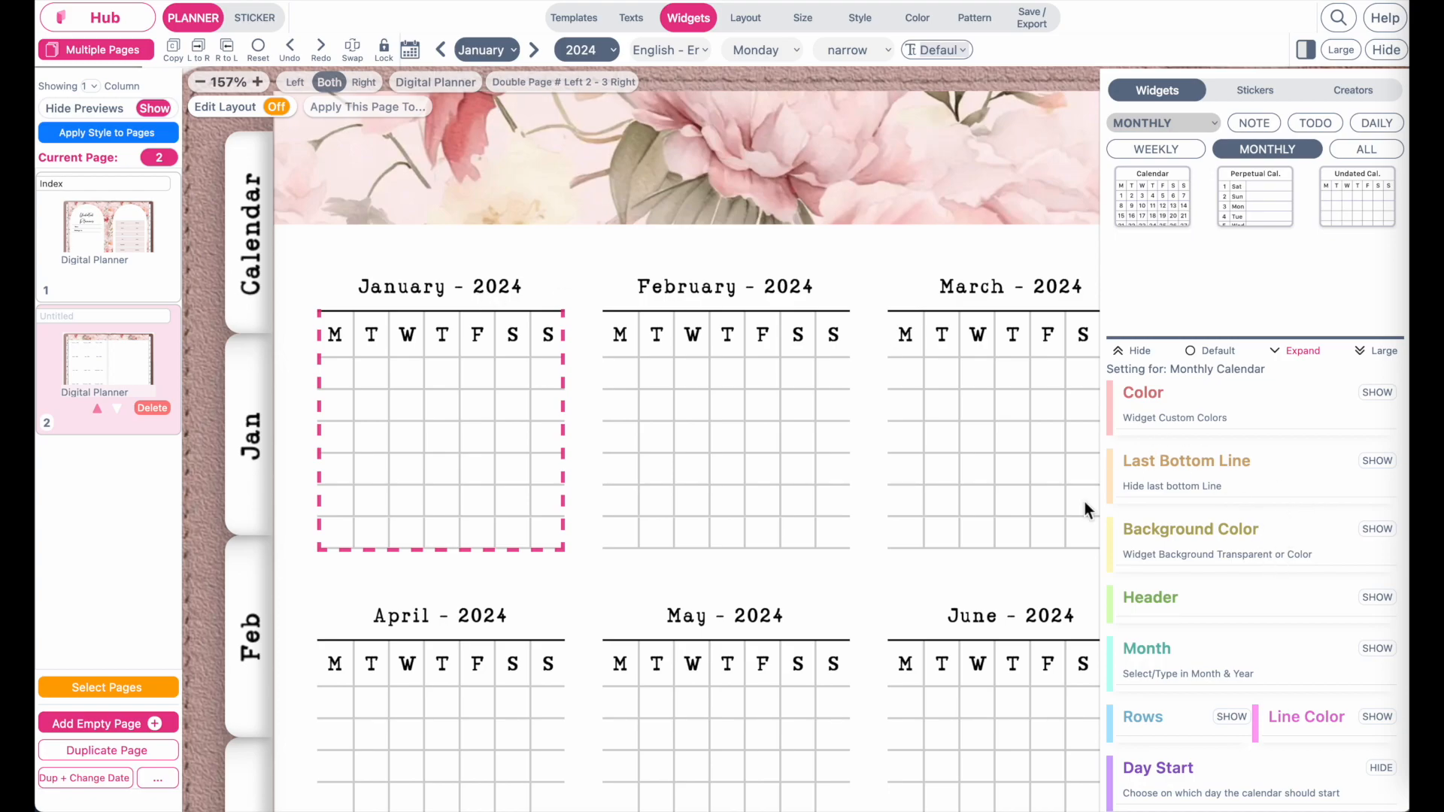
click(1379, 597)
click(1262, 641)
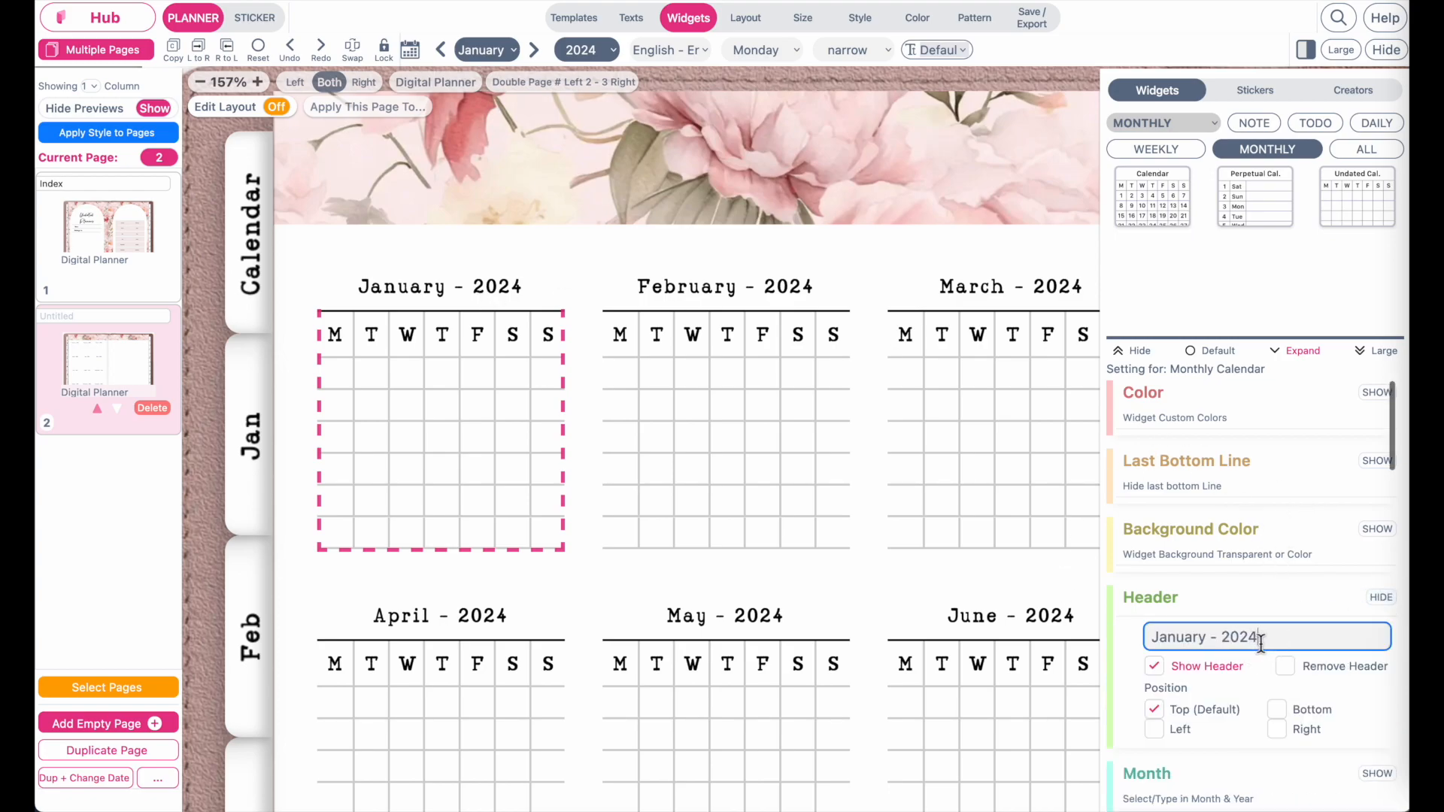
key(BackSpace)
key(BackSpace)
key(BackSpace)
key(BackSpace)
key(BackSpace)
key(BackSpace)
key(BackSpace)
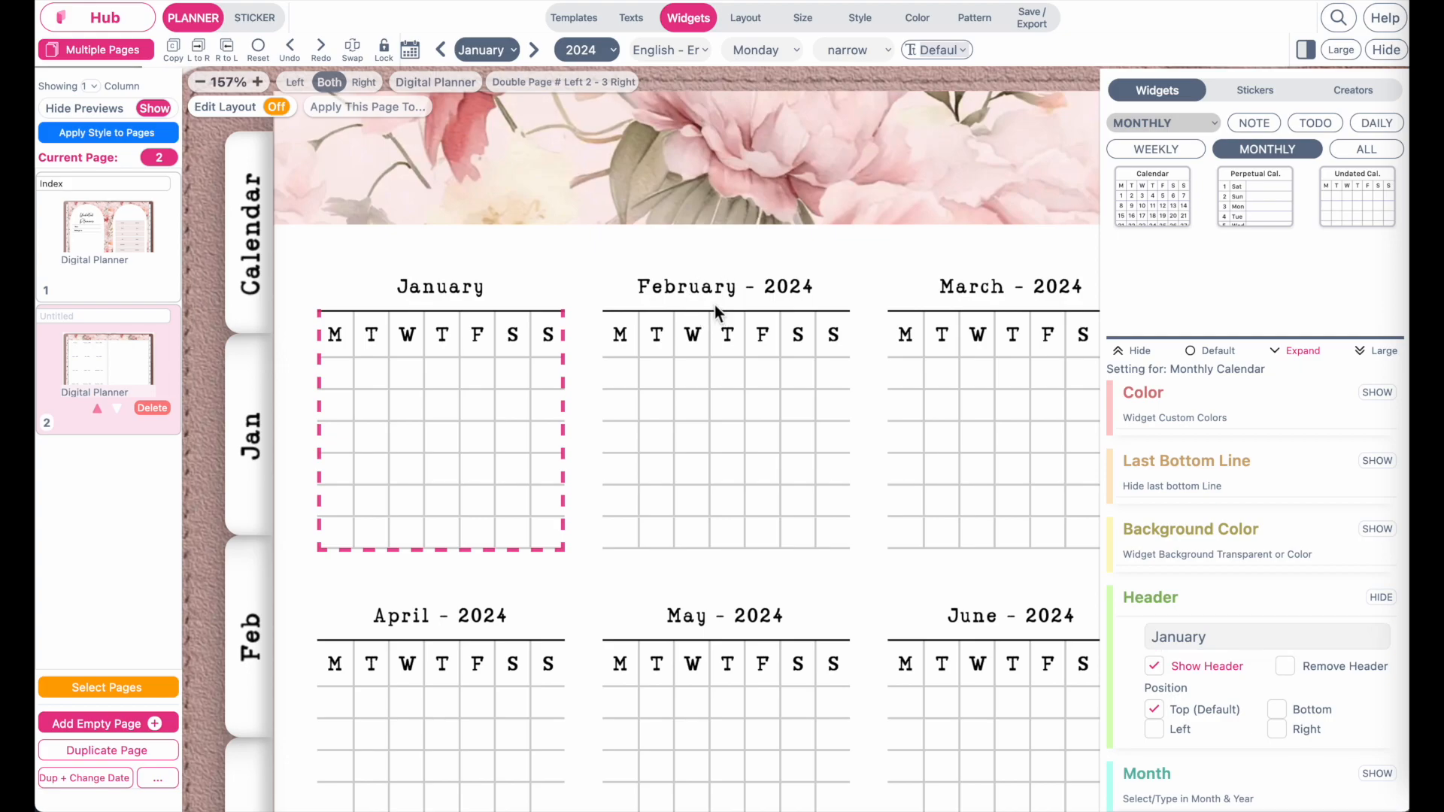
Remove the dash and year from the February calendar's header so it reads "February".
click(716, 308)
click(1229, 641)
drag(1214, 638, 1279, 638)
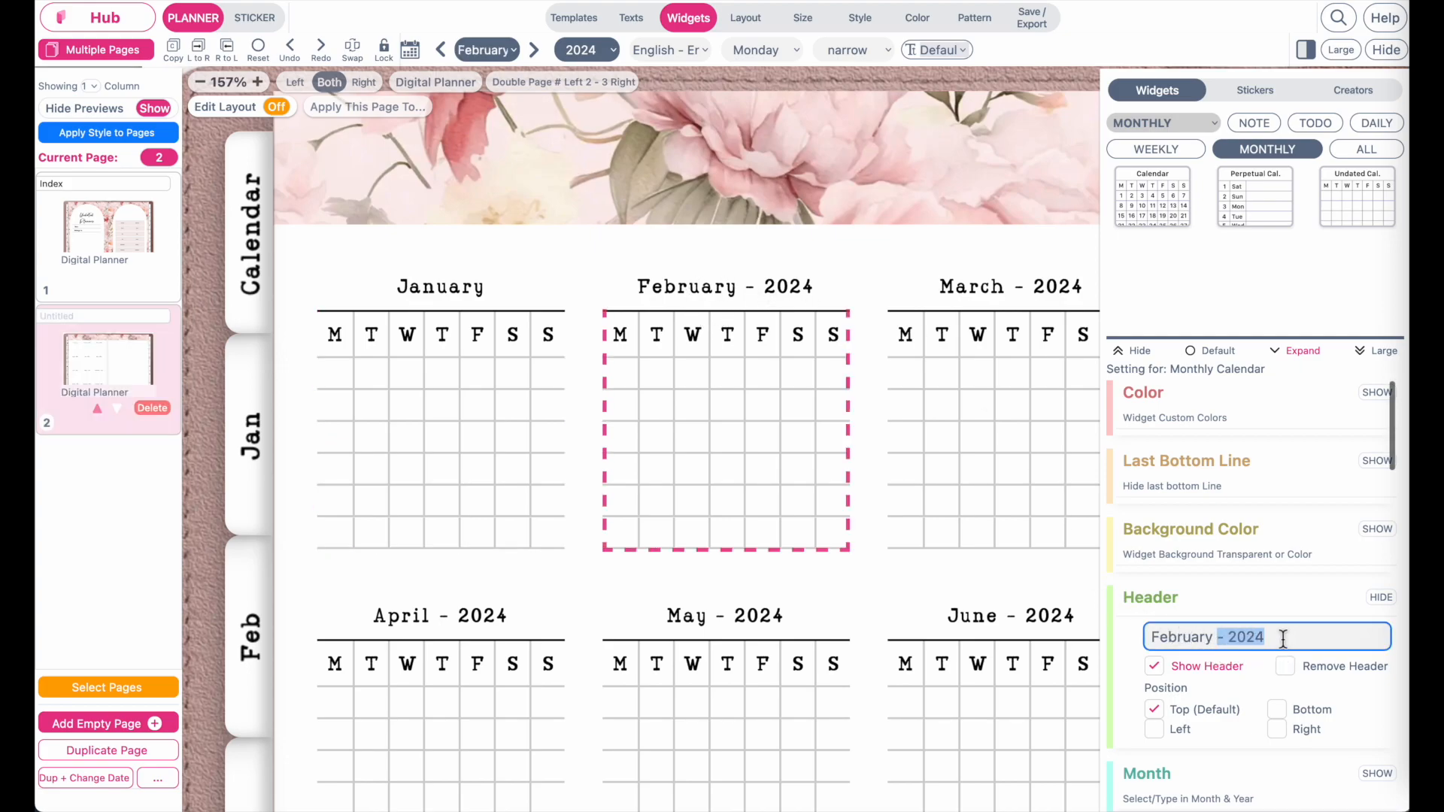
key(BackSpace)
Remove the dash and year from the March calendar's header so it reads "March".
click(1000, 297)
scroll(1237, 654, down, 3)
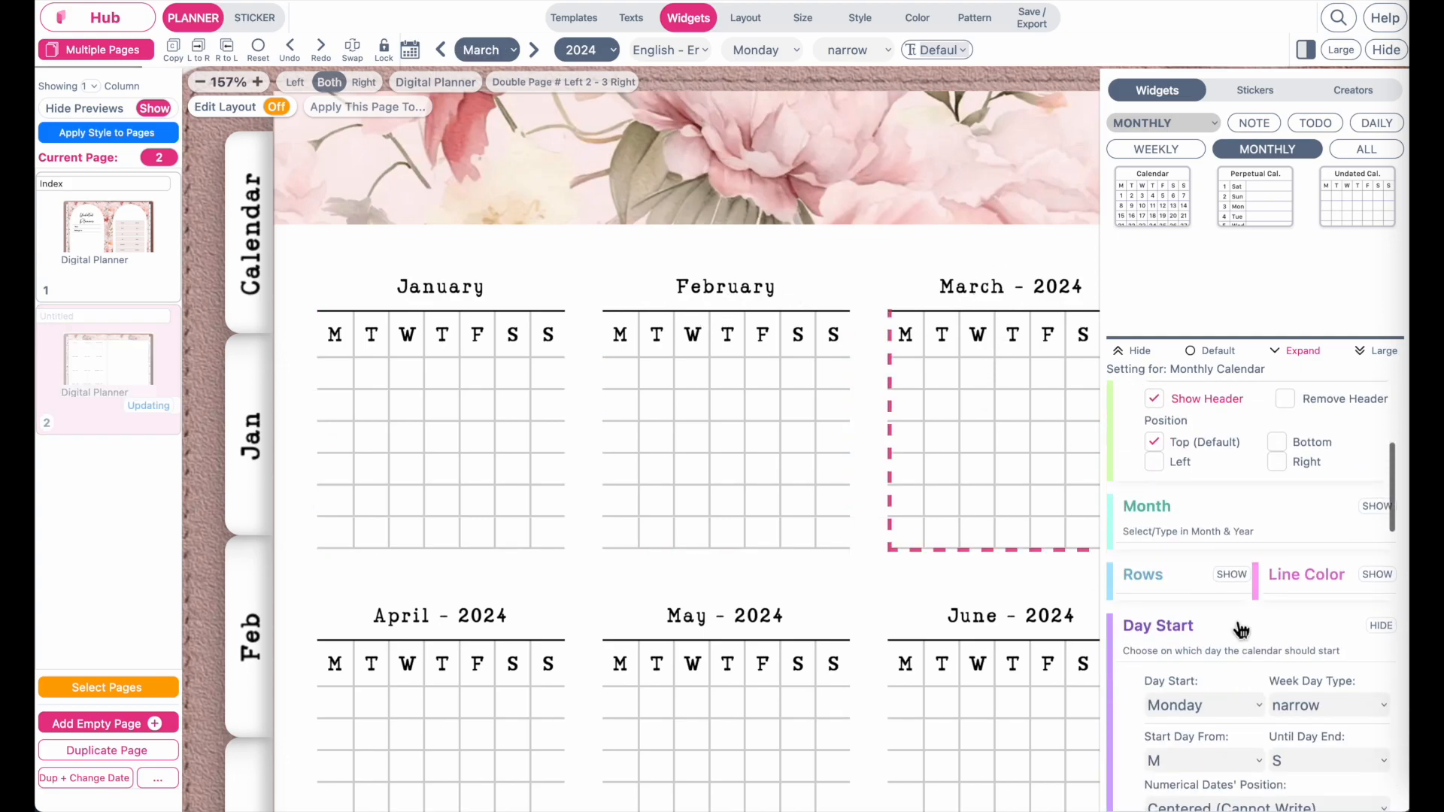
scroll(1228, 488, up, 1)
scroll(1230, 490, up, 2)
drag(1197, 594, 1348, 602)
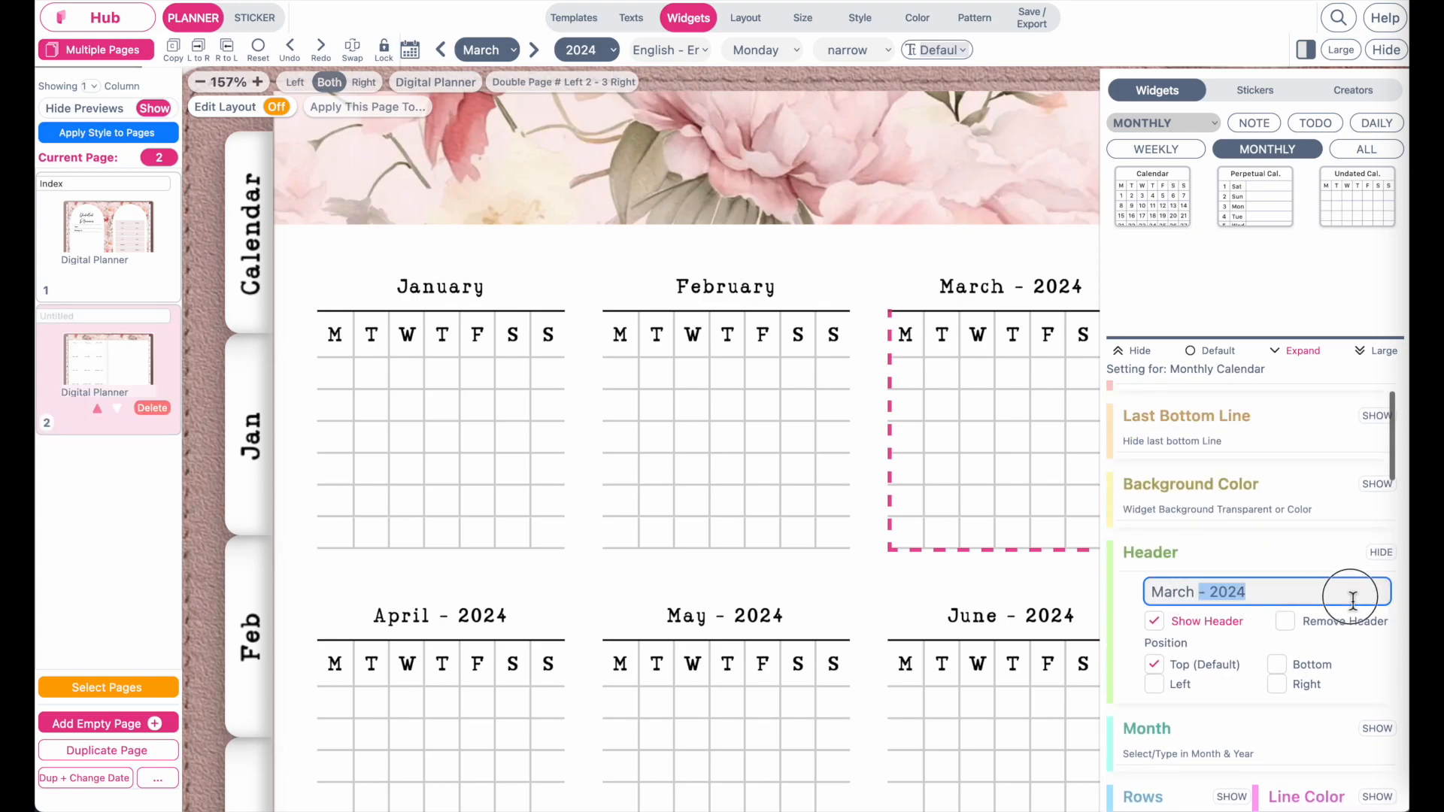
key(BackSpace)
Remove the dash and year from the headers of the June, May and April calendars.
click(1008, 632)
scroll(1196, 645, down, 3)
drag(1188, 593, 1278, 593)
key(BackSpace)
click(440, 632)
drag(1279, 530, 1187, 530)
key(BackSpace)
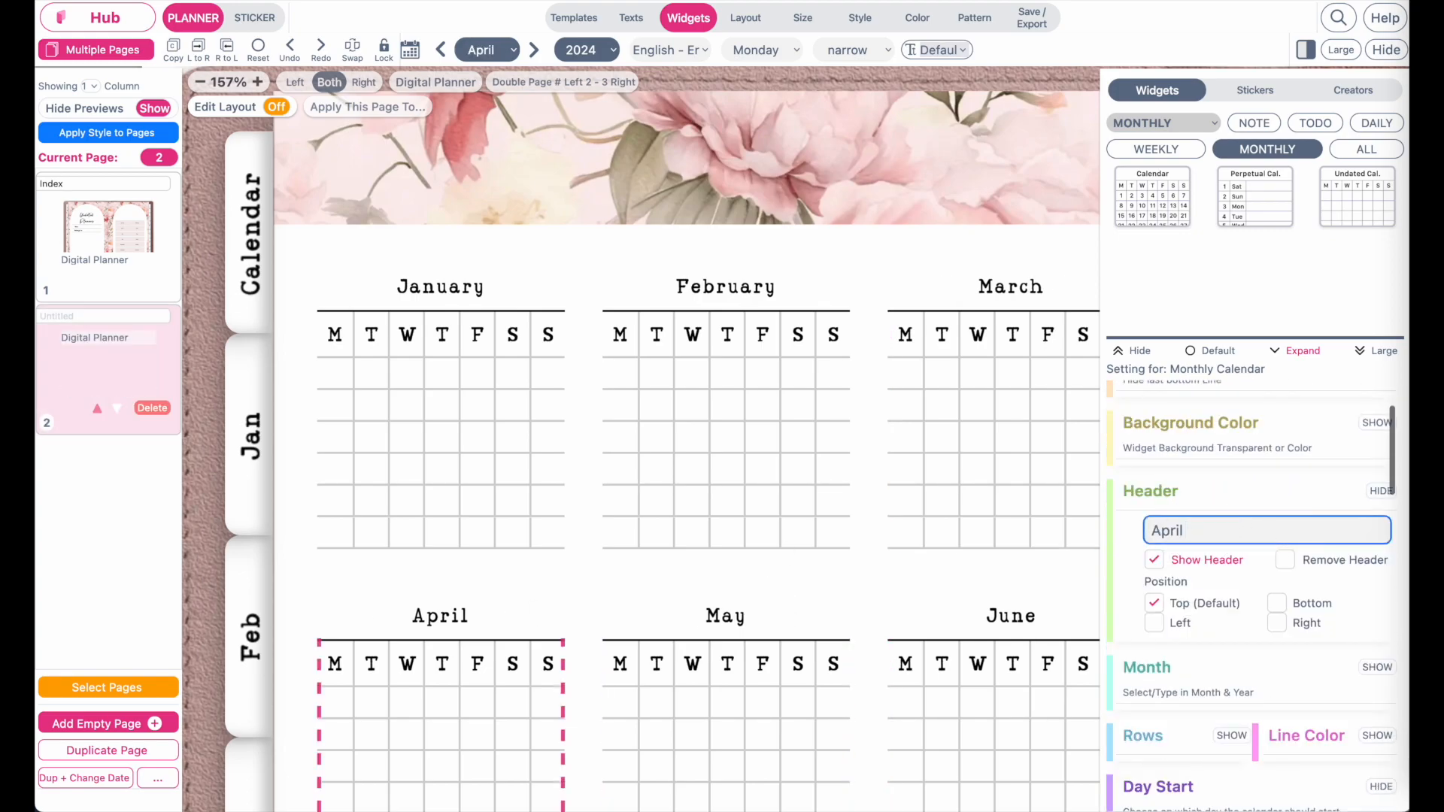
Remove the dash and year from the July calendar's header so it reads "July".
scroll(755, 468, down, 4)
click(462, 672)
scroll(1292, 645, down, 3)
drag(1188, 487, 1284, 487)
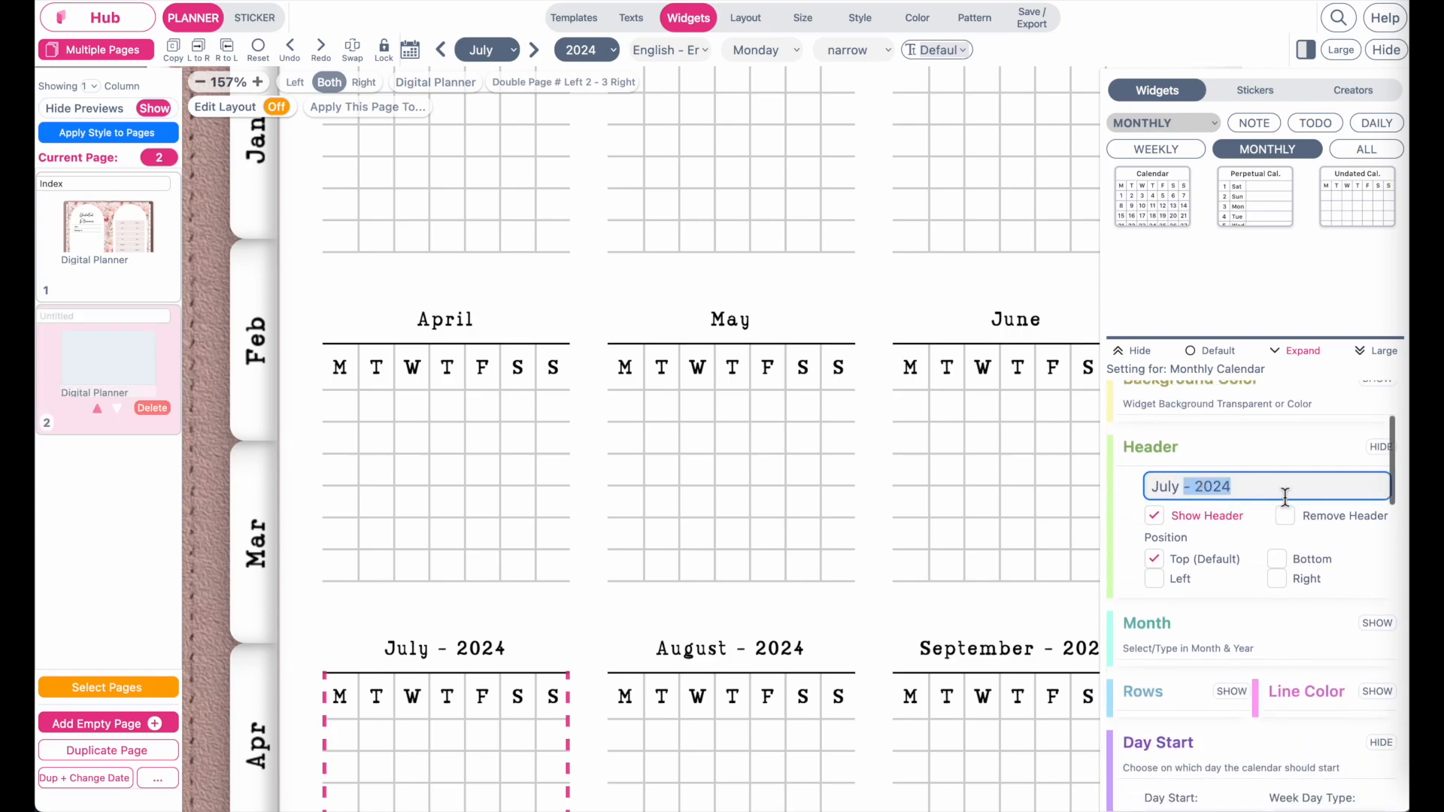
key(BackSpace)
Remove the dash and year from the August calendar's header so it reads "August".
click(743, 644)
scroll(1234, 602, down, 3)
scroll(1234, 527, up, 2)
click(1206, 518)
drag(1206, 517, 1324, 482)
key(BackSpace)
Remove the dash and year from the headers of the September, October and November calendars.
click(978, 662)
key(BackSpace)
click(920, 458)
drag(1213, 631, 1391, 639)
key(BackSpace)
click(685, 557)
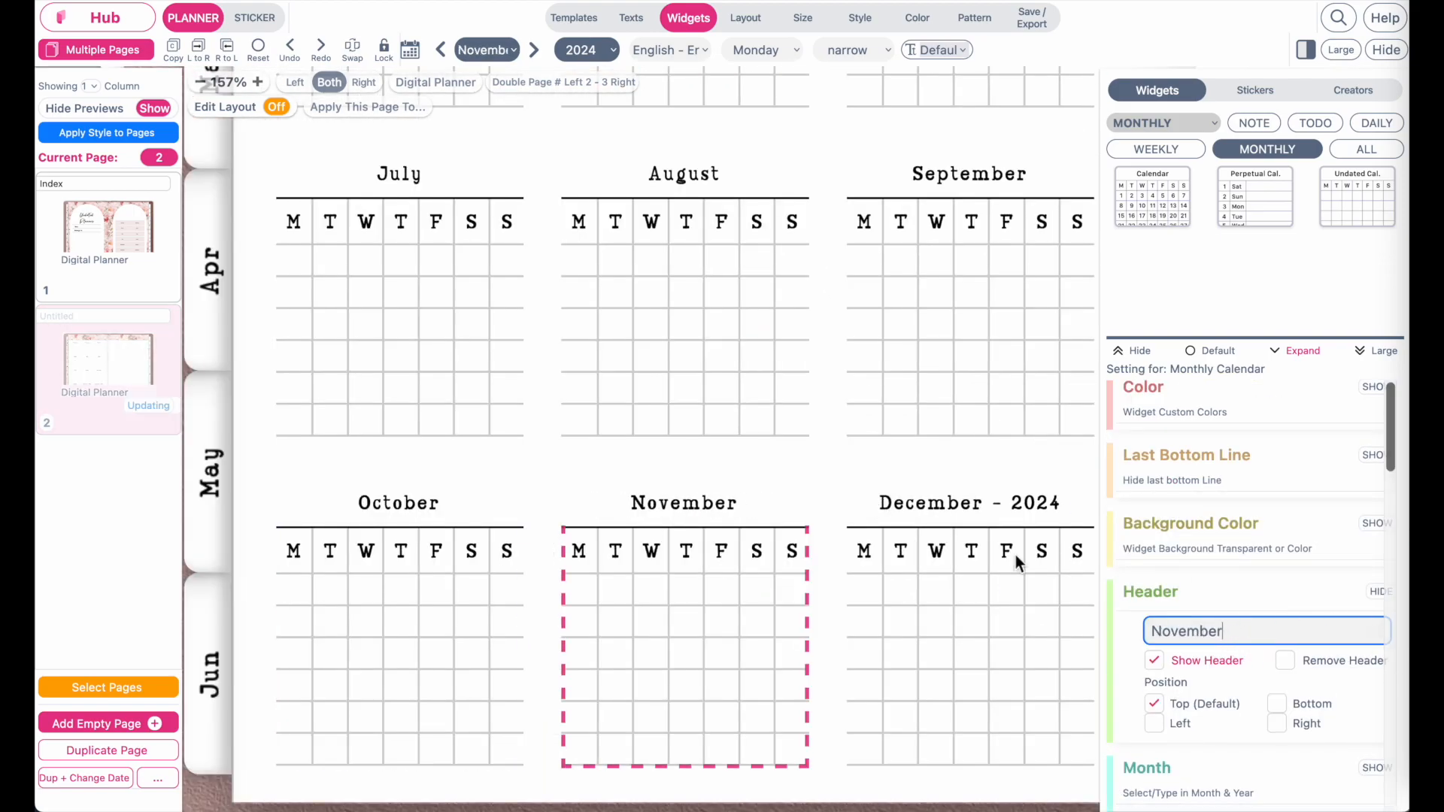
Remove the dash and year from the December calendar's header so it reads "December".
click(961, 493)
scroll(1245, 587, down, 1)
drag(1227, 550, 1364, 553)
key(BackSpace)
scroll(909, 487, down, 5)
scroll(909, 488, down, 1)
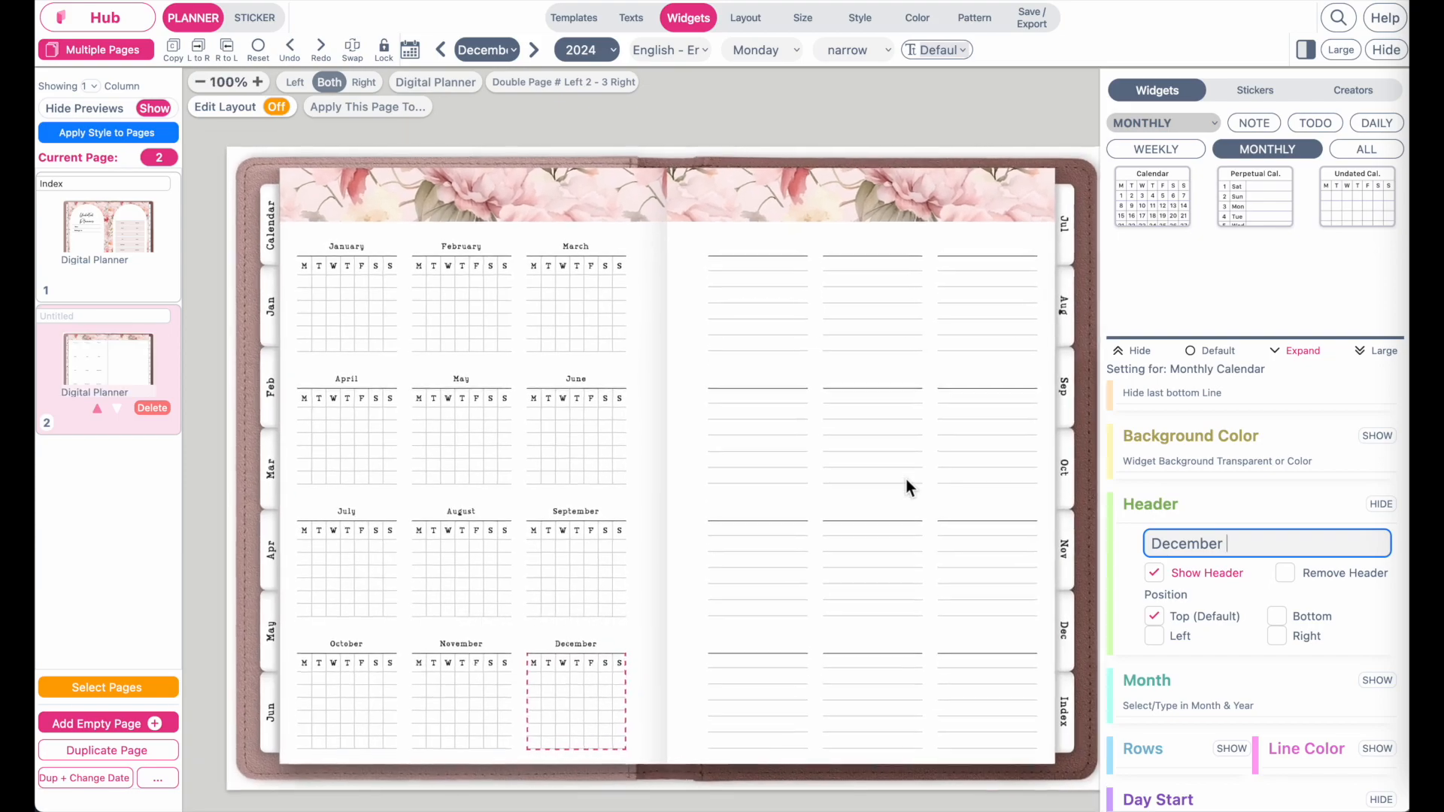
Check the side tab texts in the digital planner layout and name page 2 "Calendar" to match its tab.
click(105, 317)
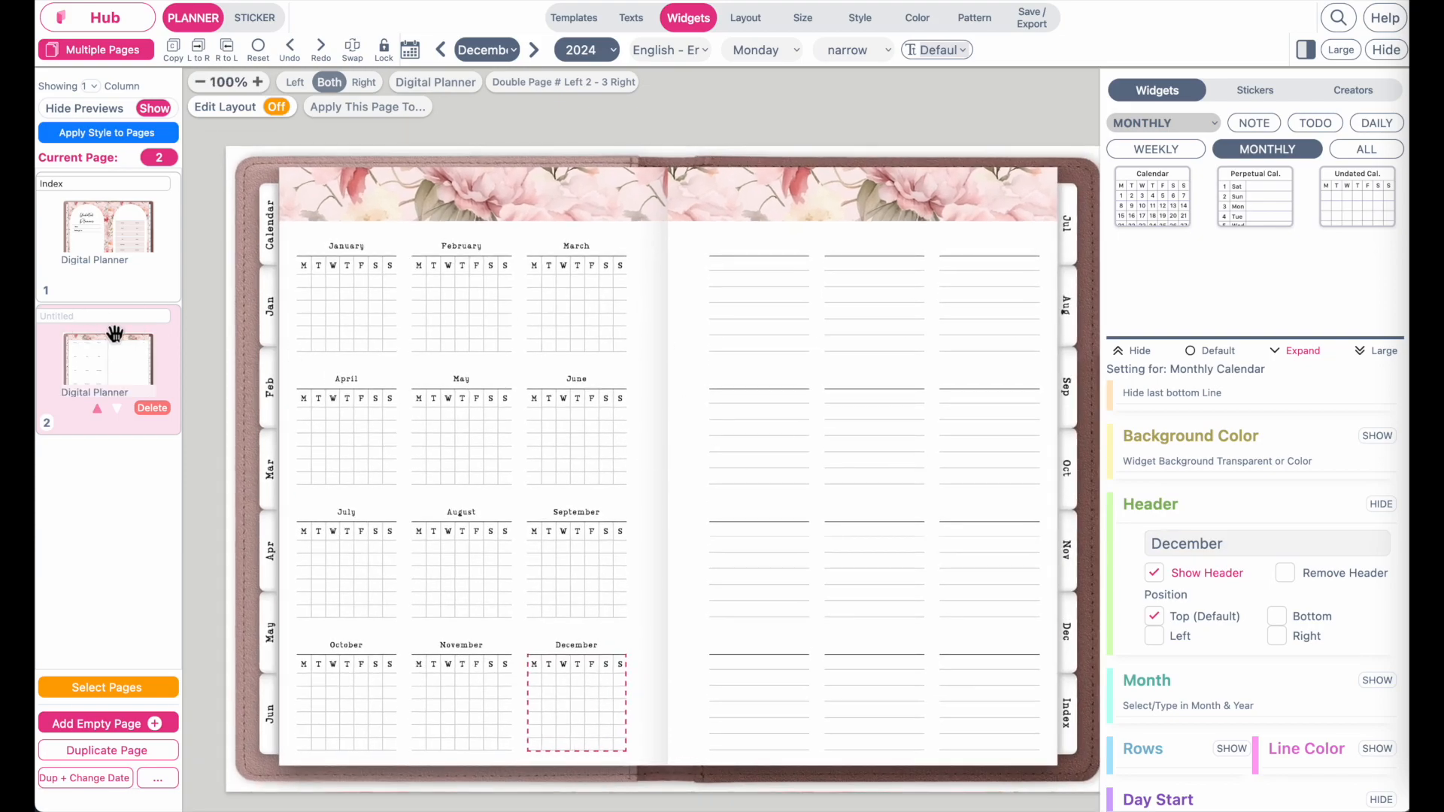
click(752, 20)
scroll(302, 254, up, 3)
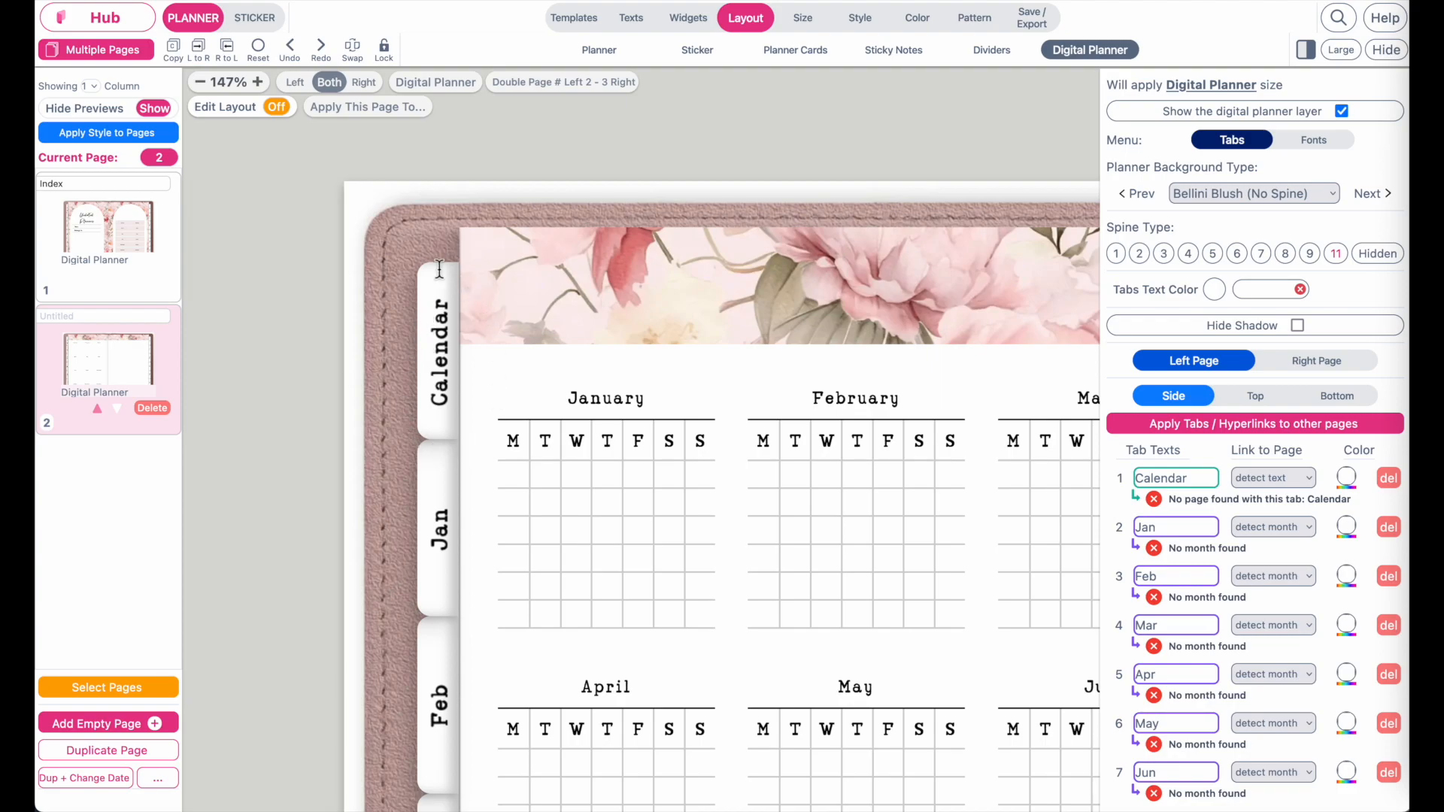
click(100, 317)
text(Calendar)
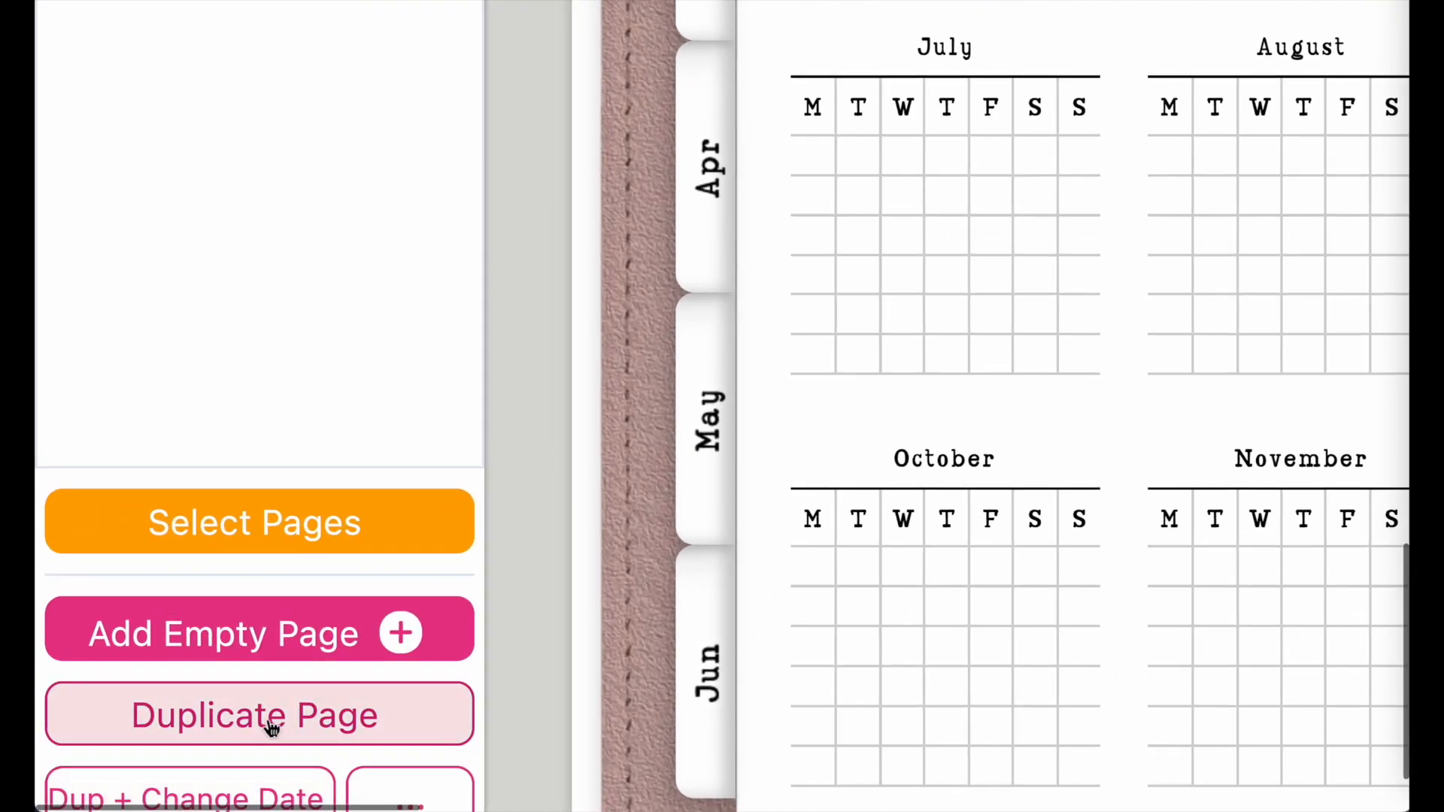
Duplicate the Calendar page and list the Starter Monthly templates for the new page 3.
click(272, 728)
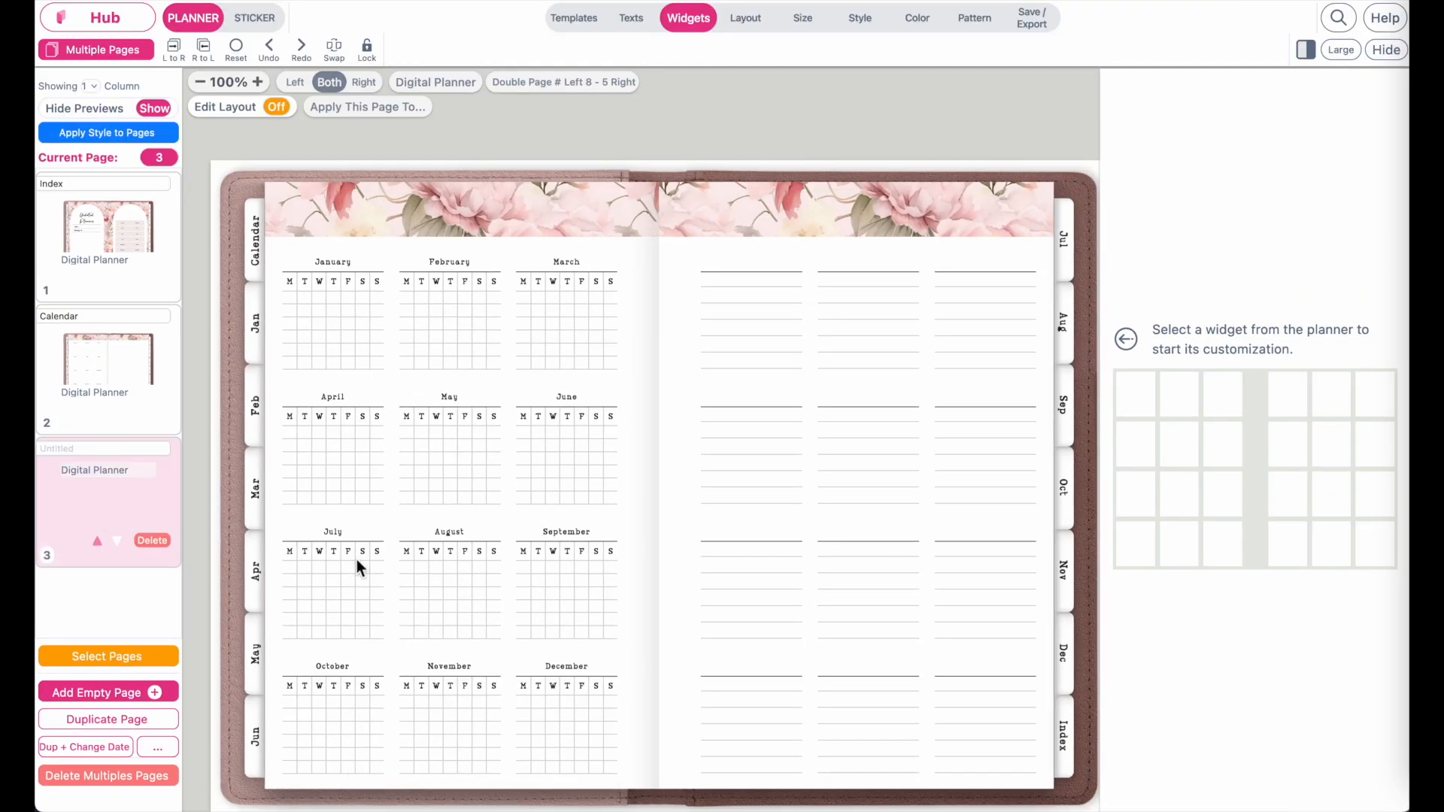
click(589, 20)
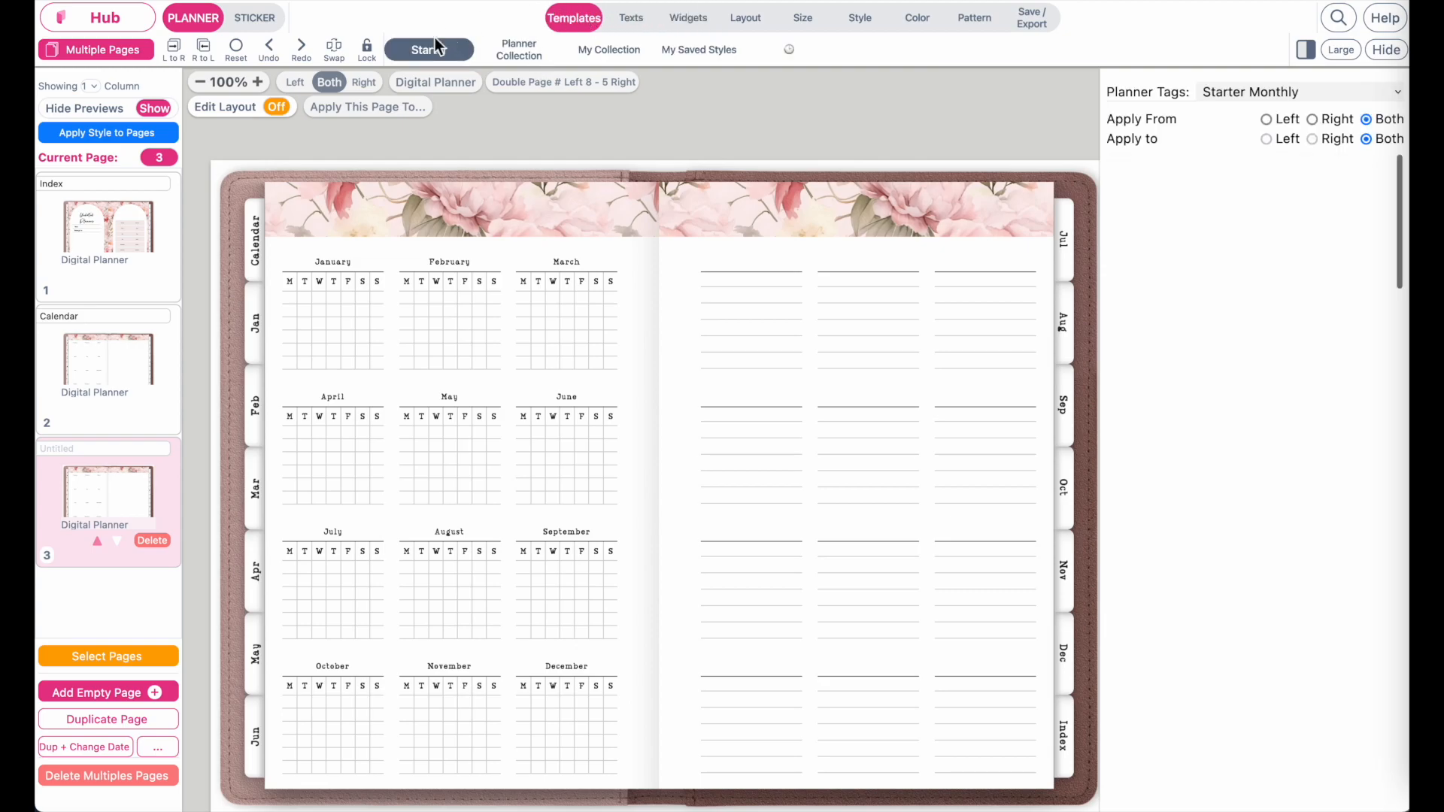
click(1336, 91)
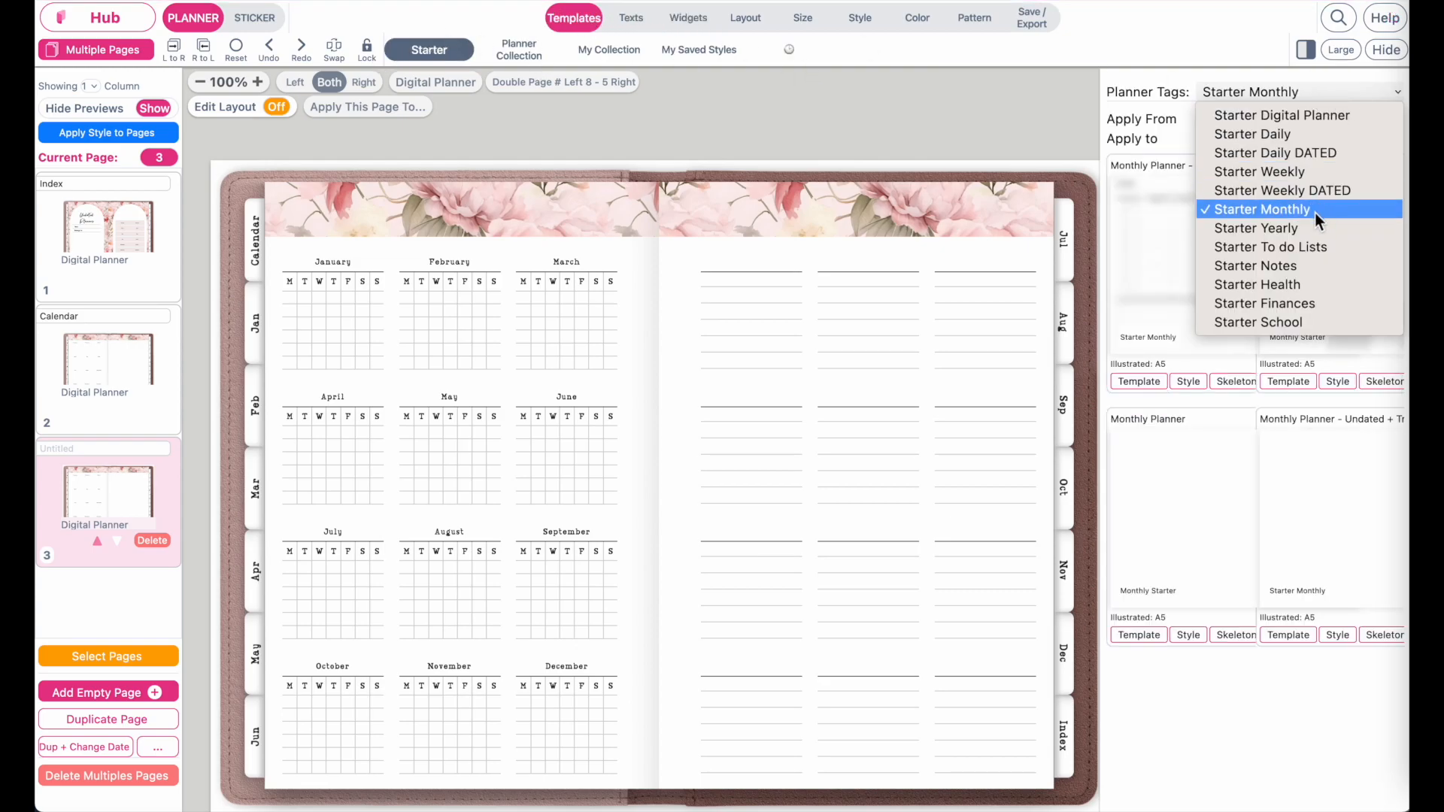
click(1312, 188)
click(1308, 91)
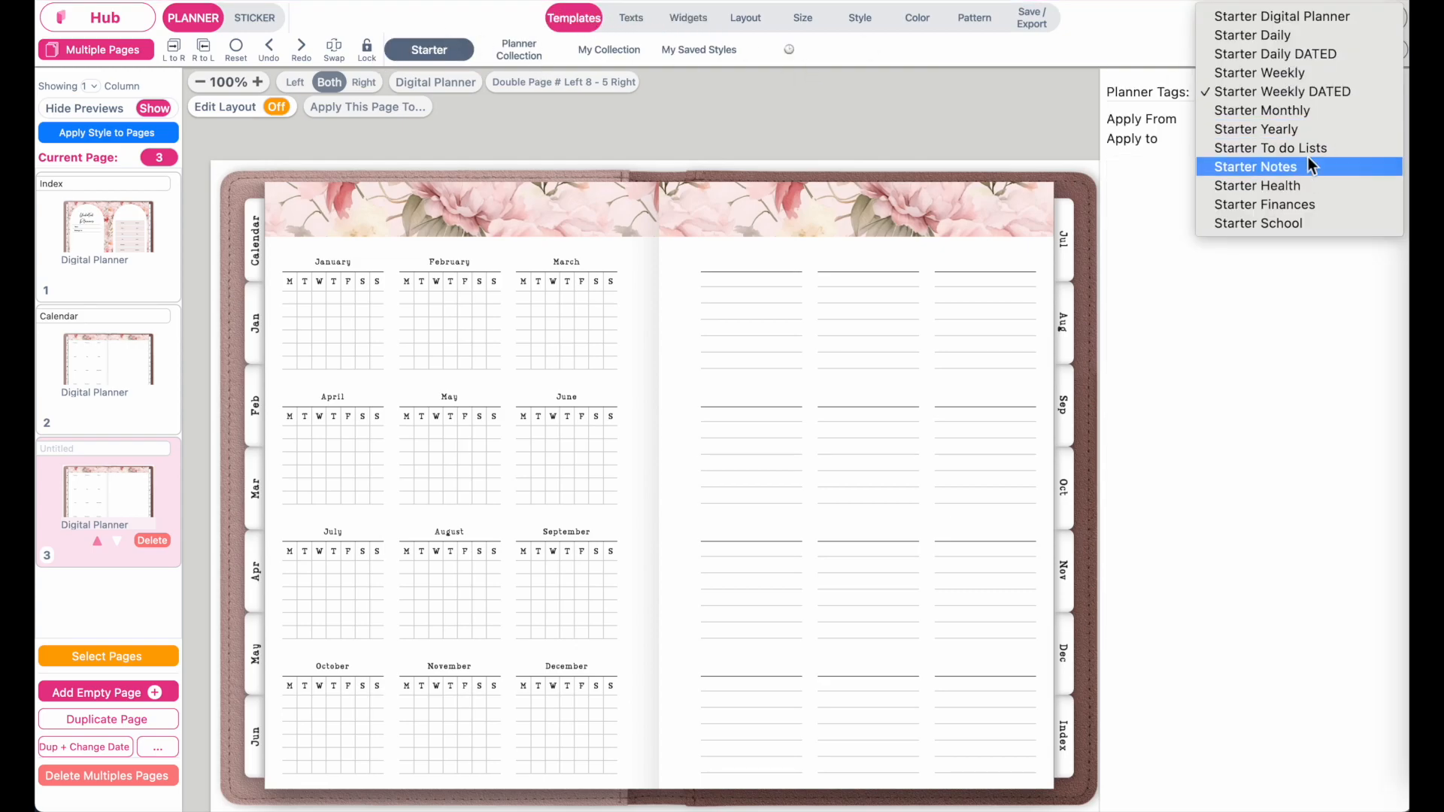
click(1303, 109)
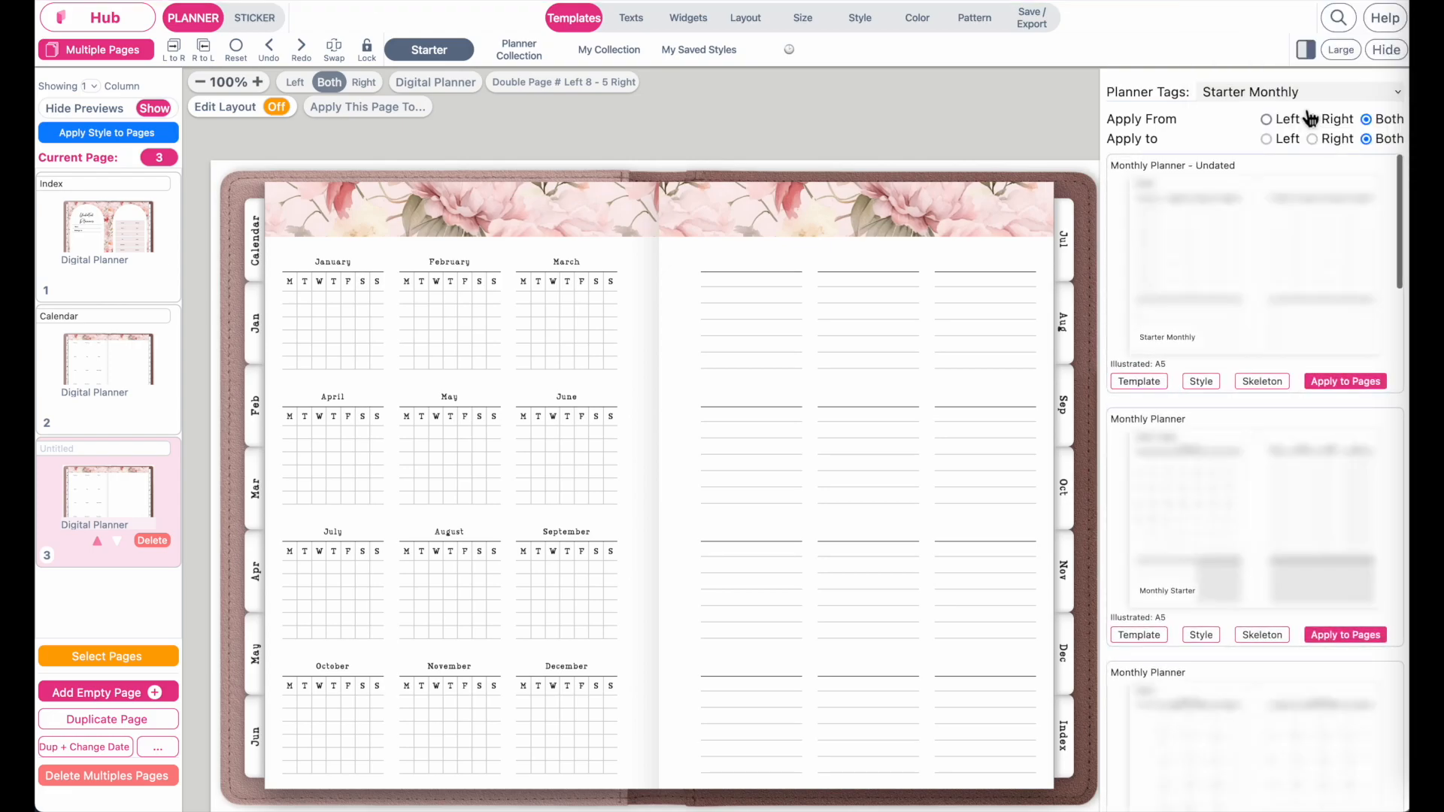
Apply only the skeleton of the two-page dated Monthly Planner starter template to page 3.
scroll(1306, 675, down, 1)
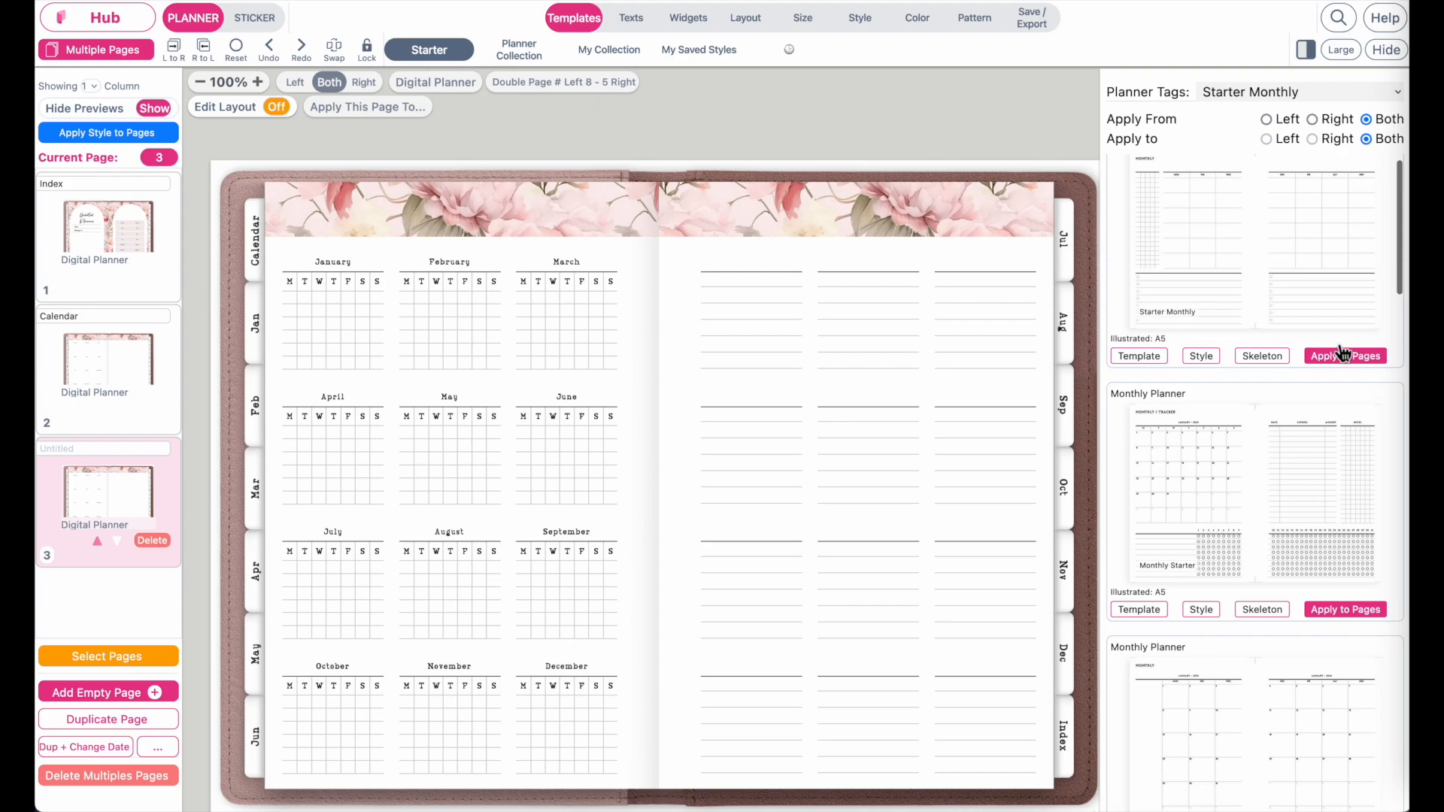
scroll(1344, 354, up, 5)
scroll(1344, 355, up, 1)
scroll(1344, 355, down, 5)
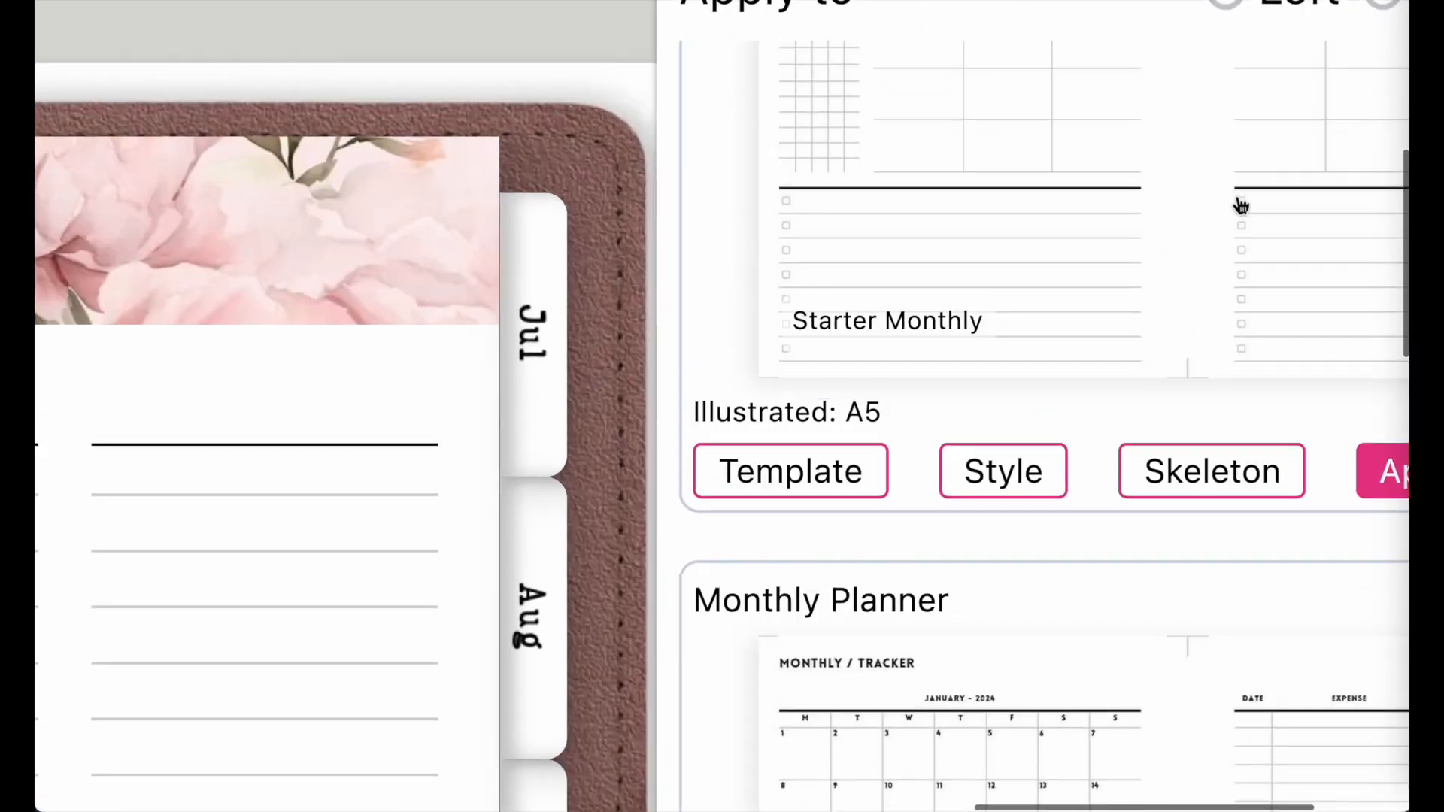
scroll(1203, 203, down, 5)
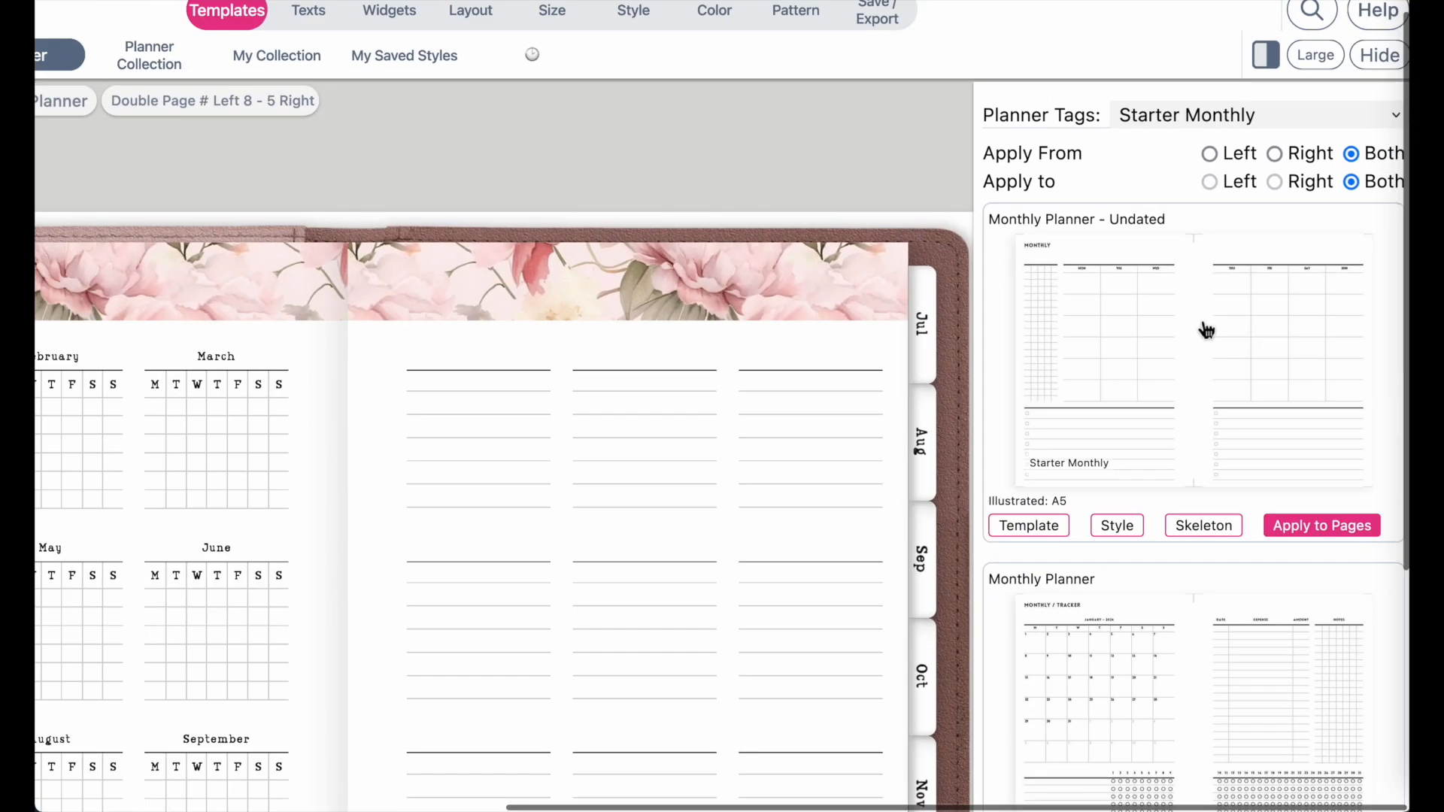
scroll(1207, 325, down, 5)
scroll(1264, 503, down, 3)
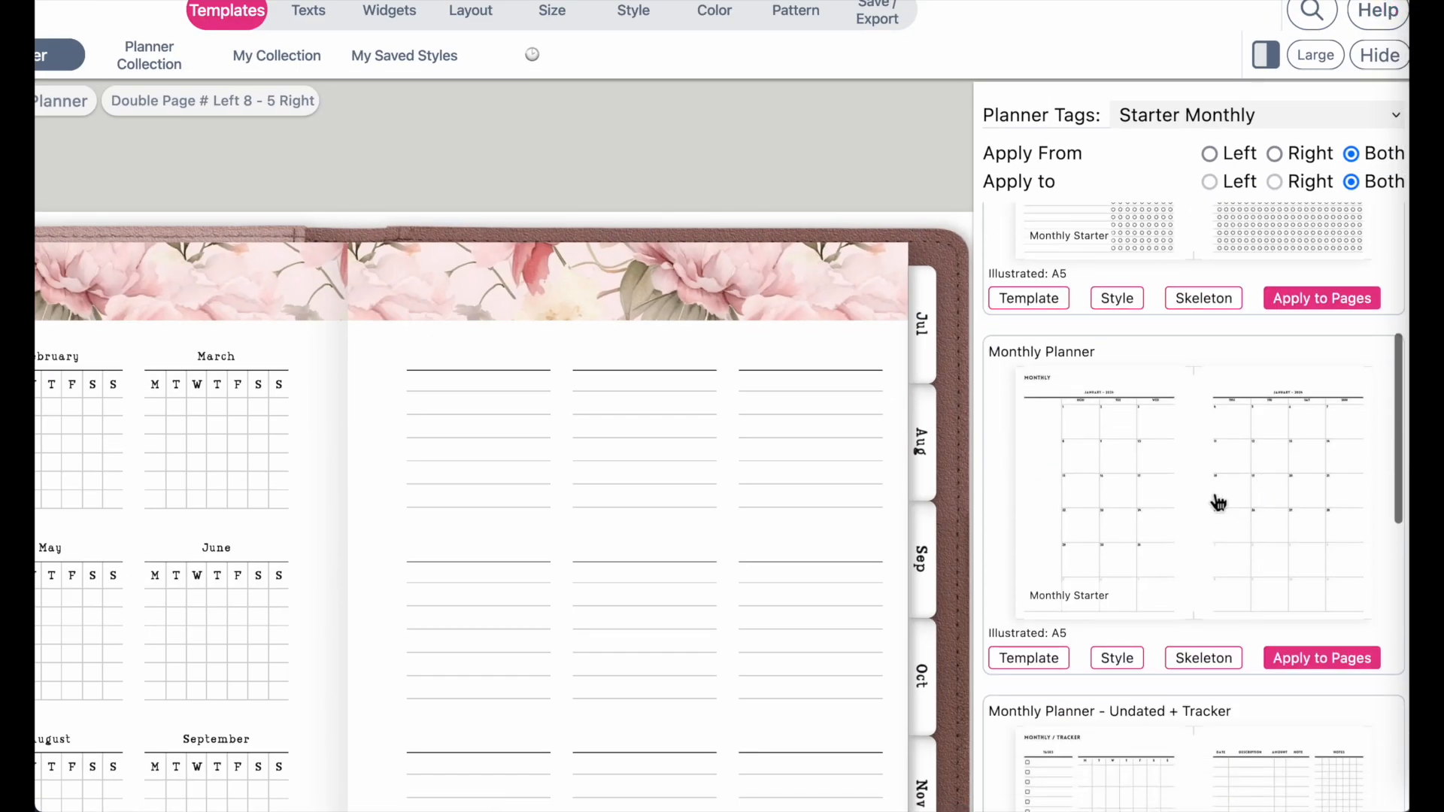
click(1207, 660)
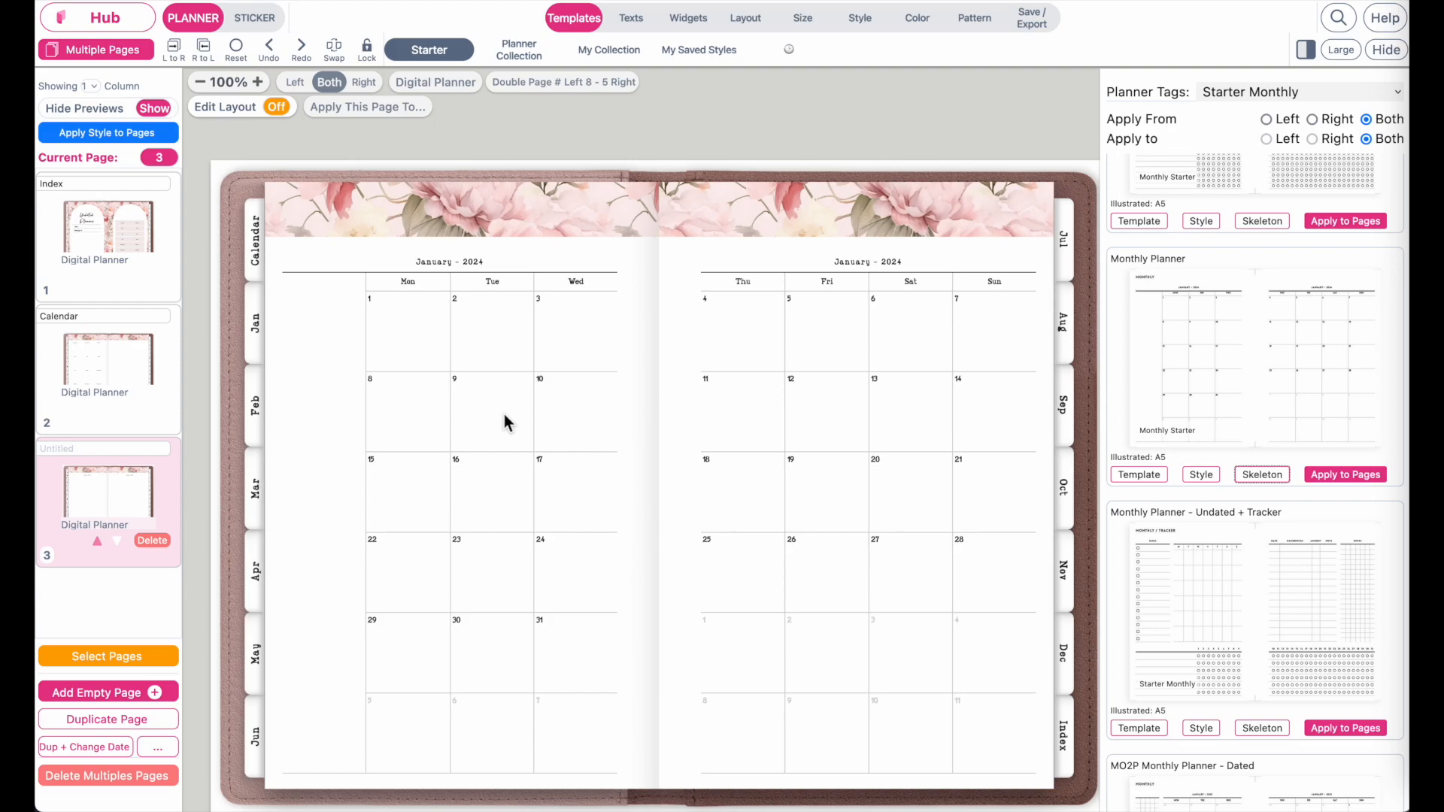
Open the repeat options for duplicating page 3 with a changed date and set the repetitions to 11.
scroll(640, 575, down, 1)
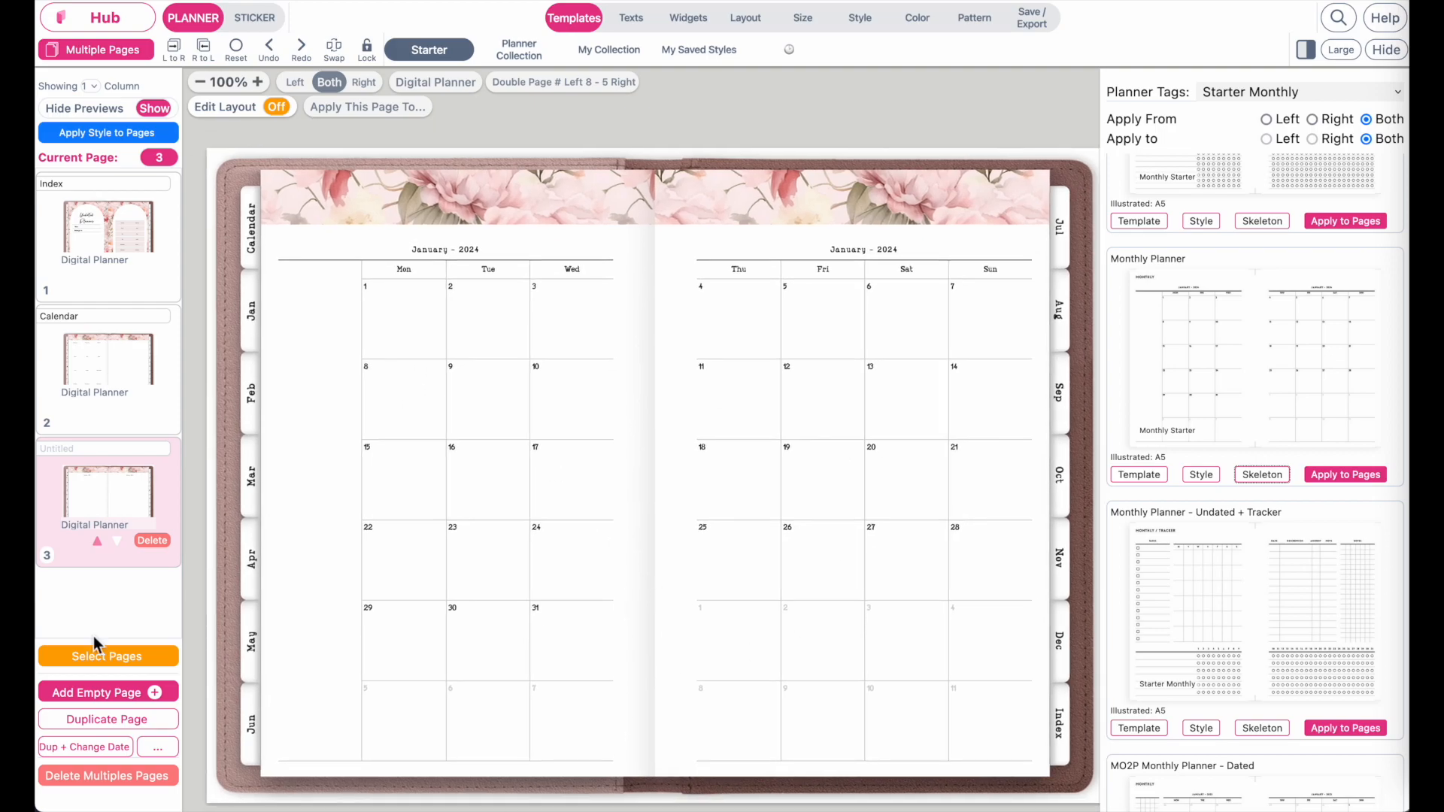
click(155, 749)
click(262, 741)
click(285, 735)
click(286, 735)
click(285, 743)
click(286, 743)
click(286, 744)
click(287, 735)
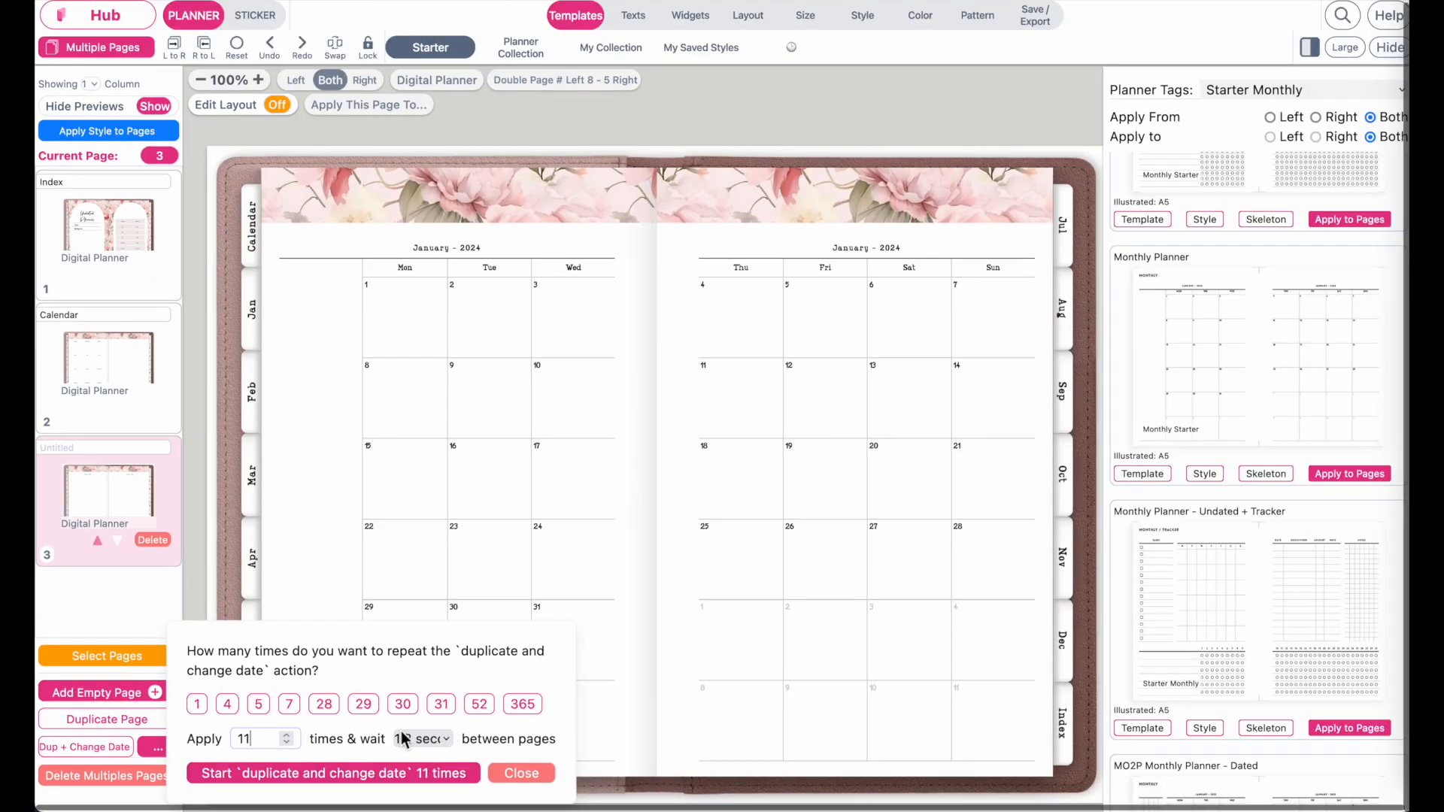
Run the duplicate-and-change-date action on page 3 with 11 repetitions to create the February to December pages.
click(463, 729)
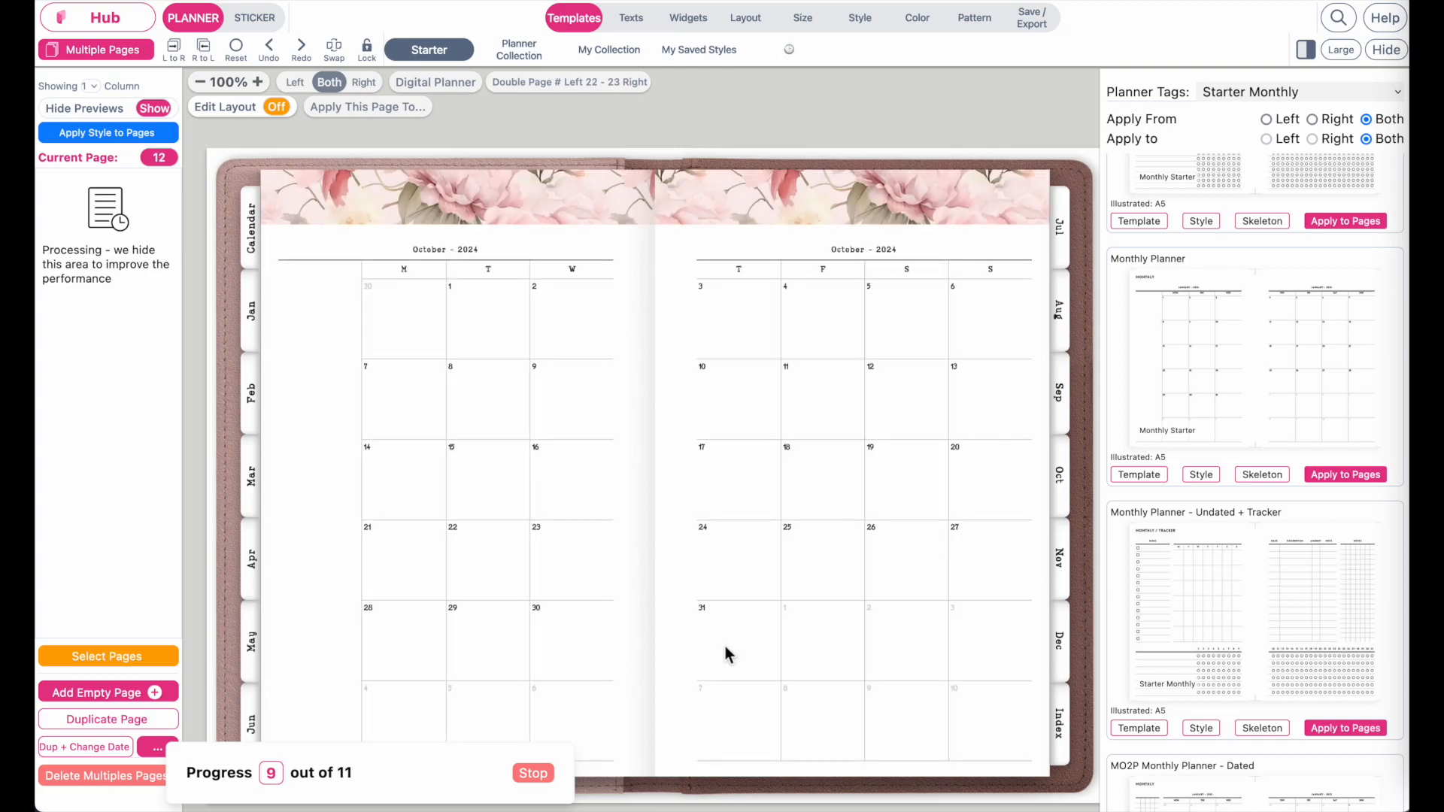
click(520, 774)
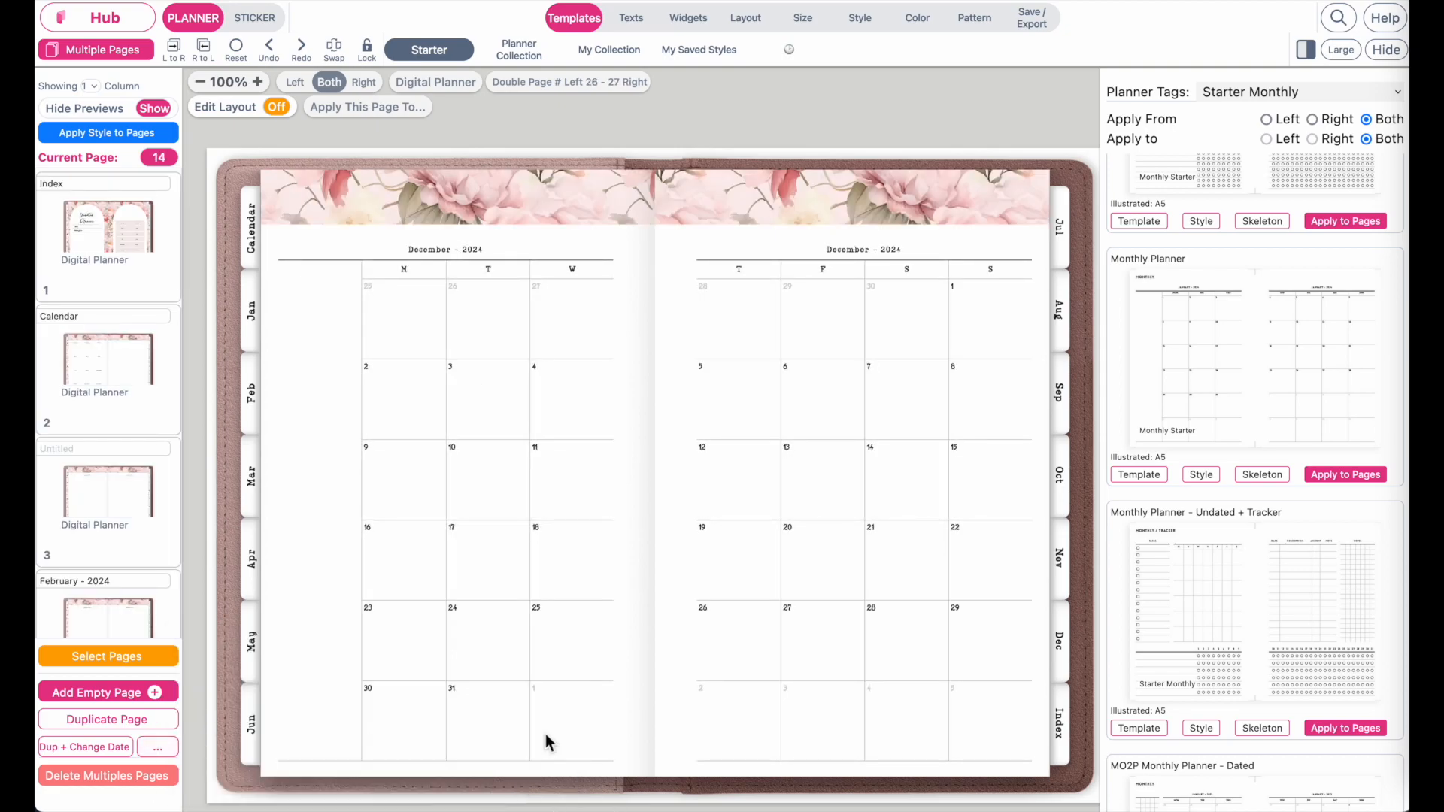
Set this month's day colour and the previous/next days colour to WHITE in the left-page calendar of December.
click(478, 404)
scroll(1320, 684, down, 10)
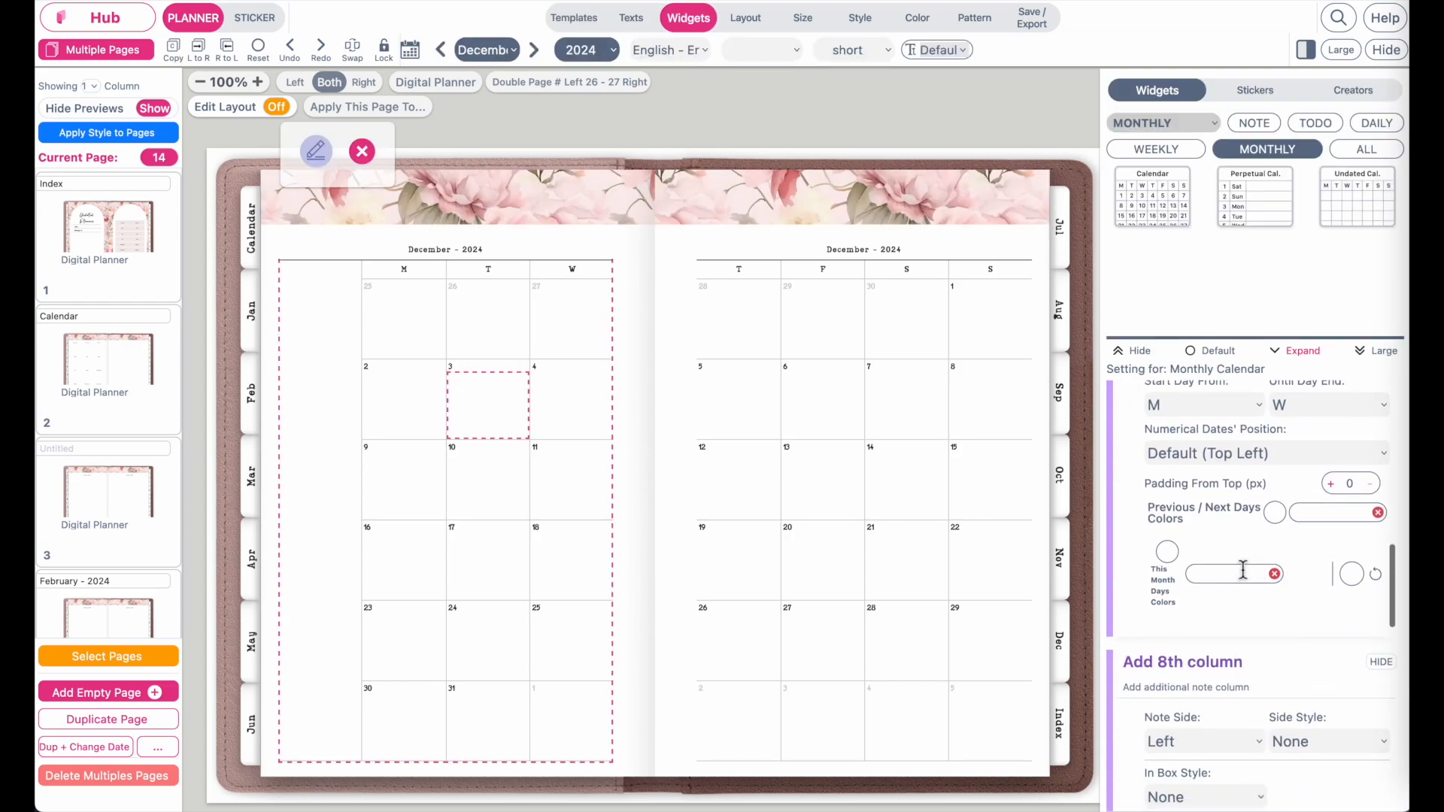
scroll(1245, 535, up, 2)
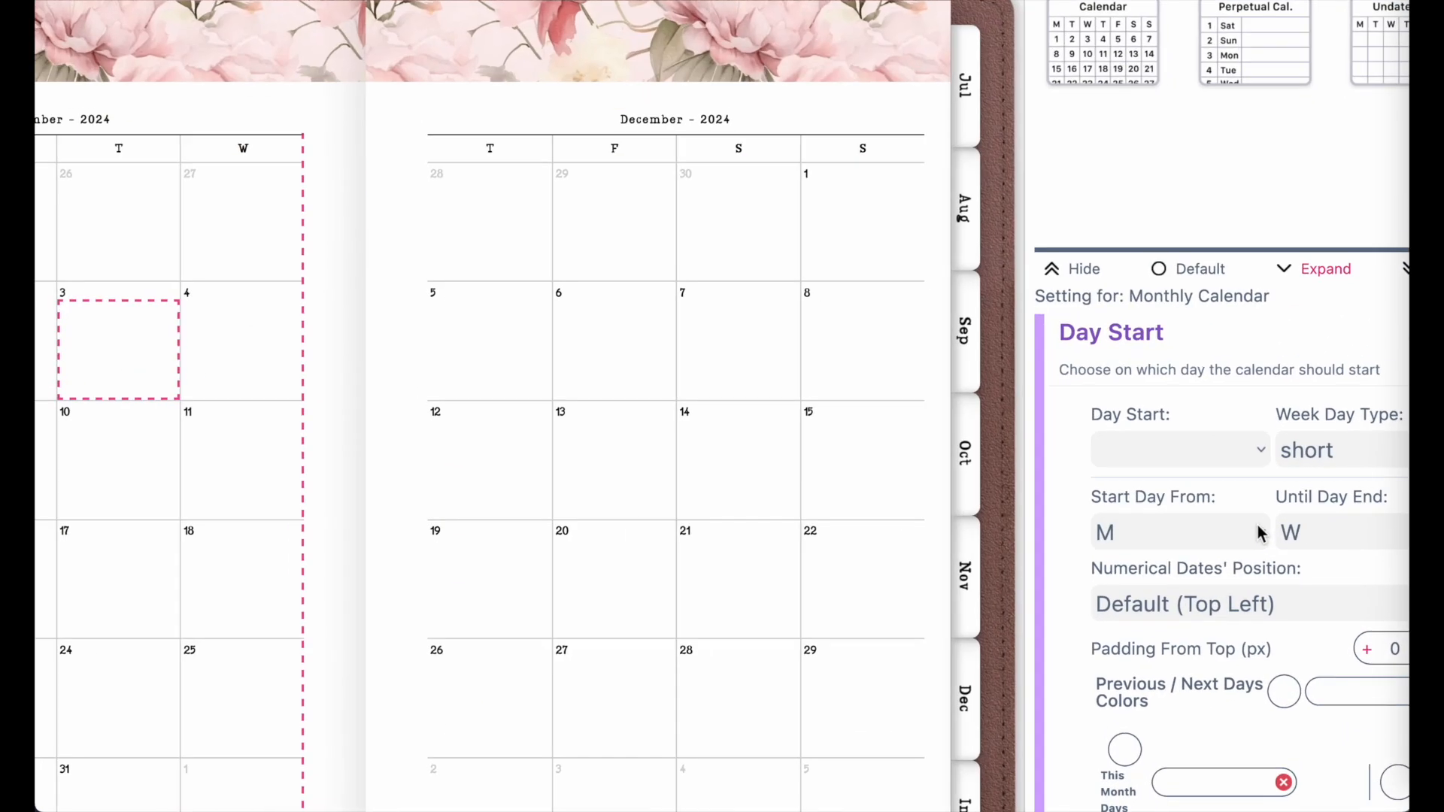
scroll(1259, 530, down, 1)
click(1196, 627)
text(WHITE)
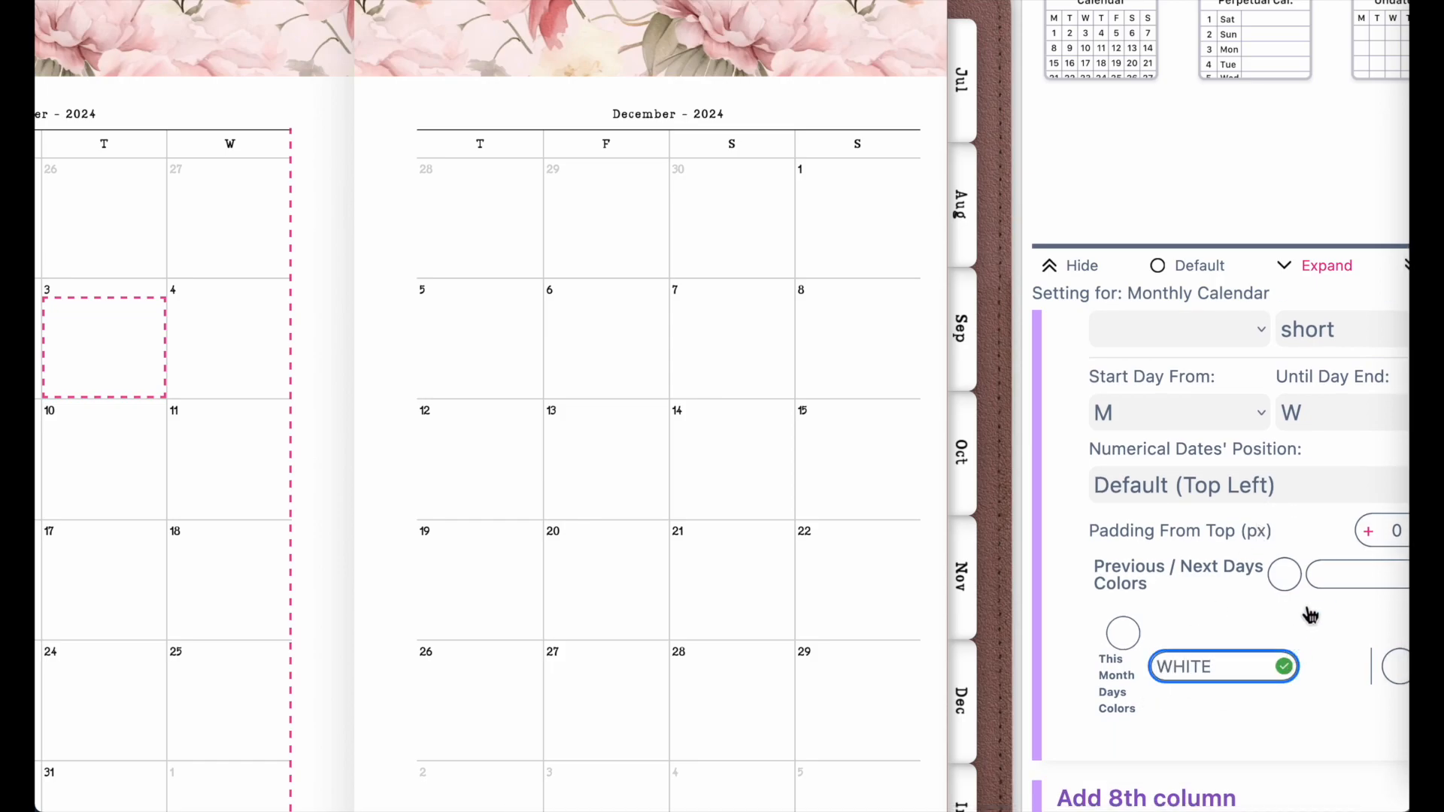
click(1331, 575)
text(WHITE)
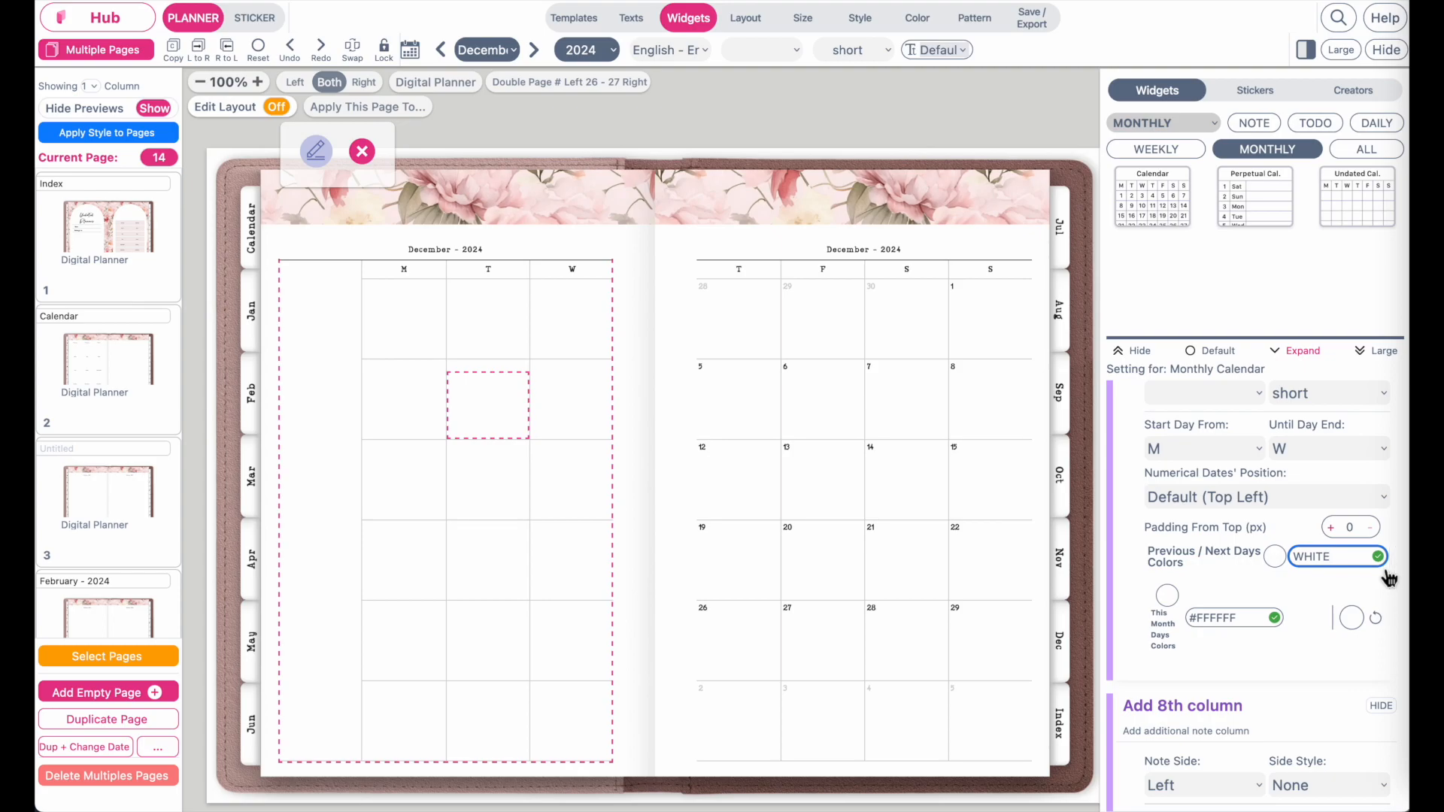
Set this month's and the previous/next days colours to WHITE in the right-page December calendar.
click(686, 516)
scroll(1205, 650, down, 10)
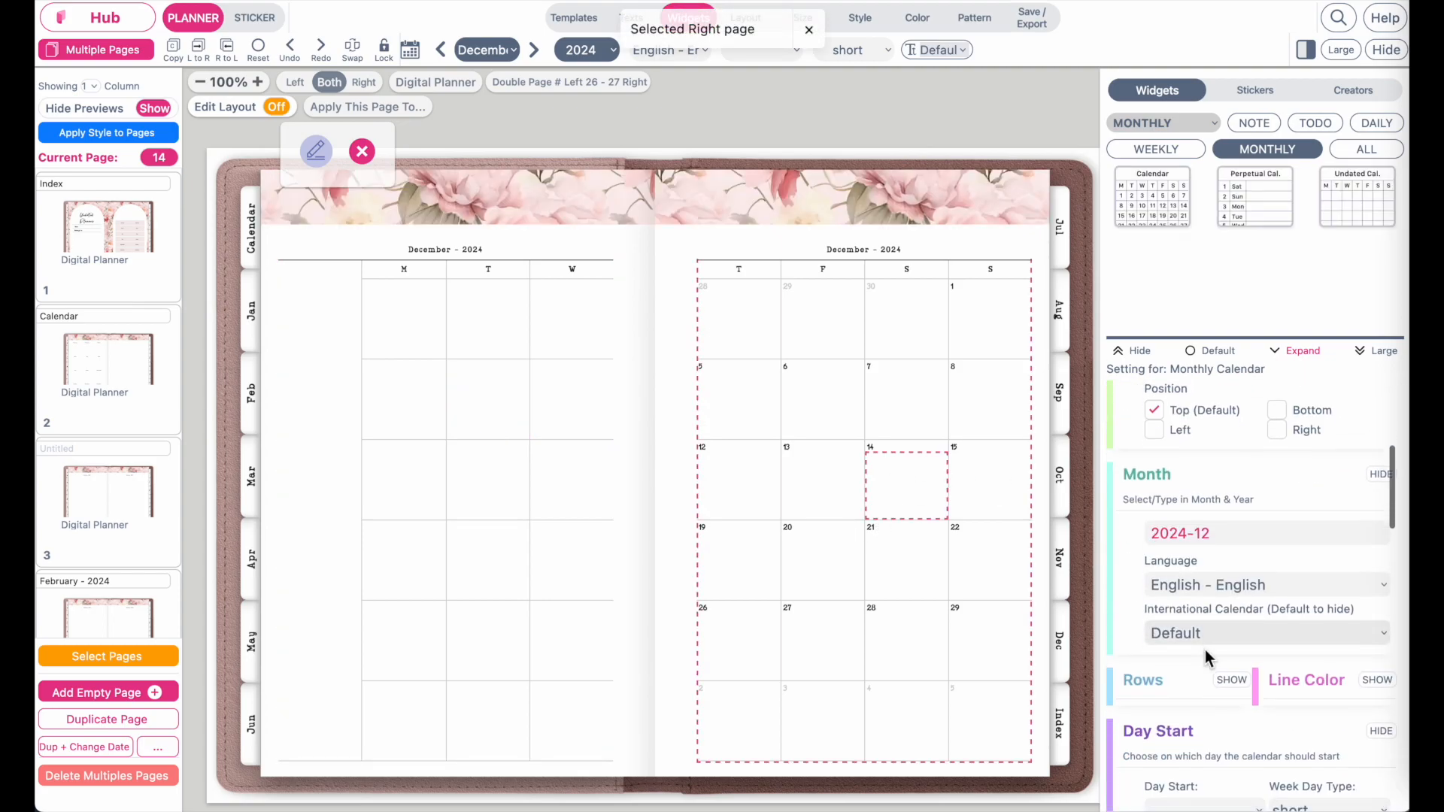
scroll(1209, 657, up, 3)
click(1226, 571)
text(WHITE)
click(1321, 509)
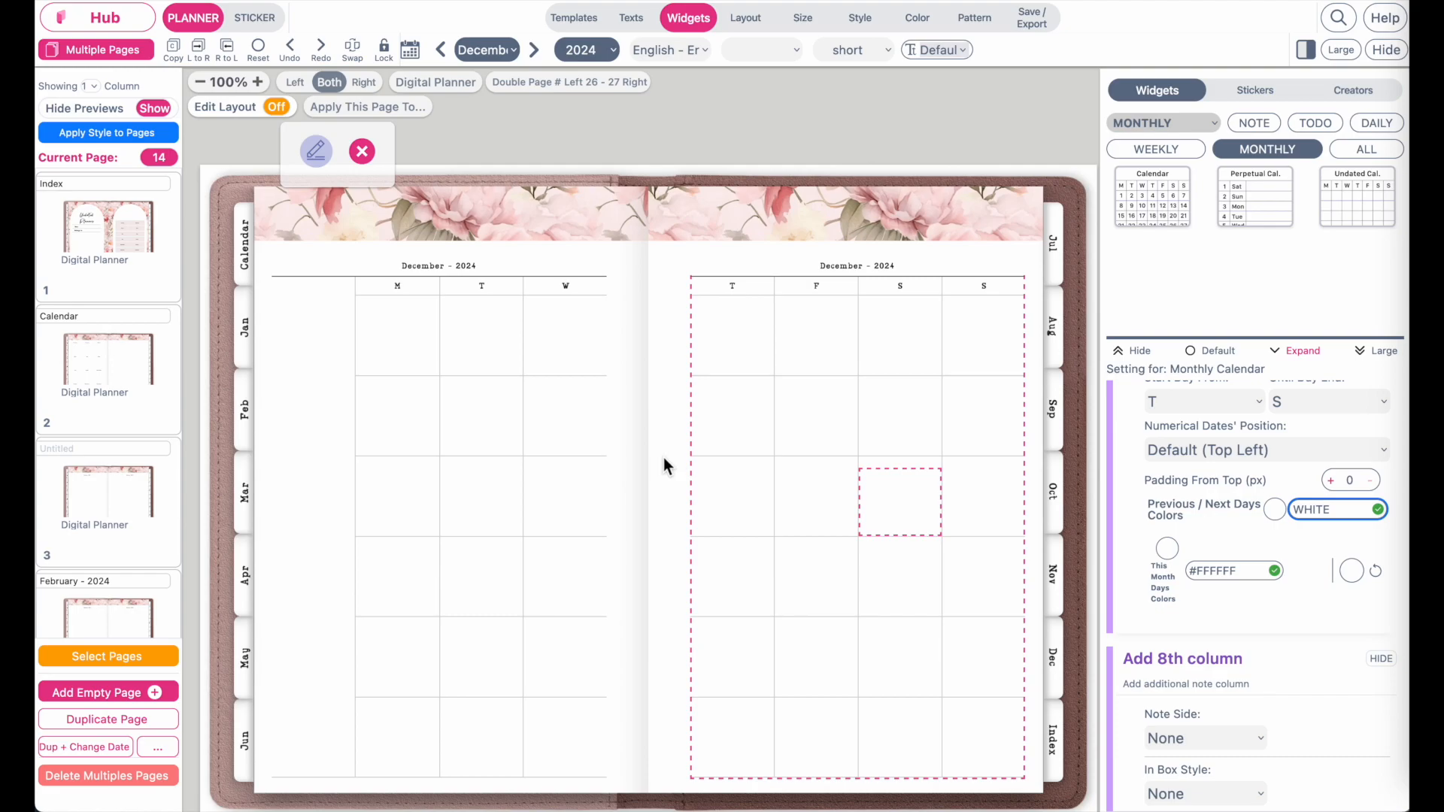
click(362, 158)
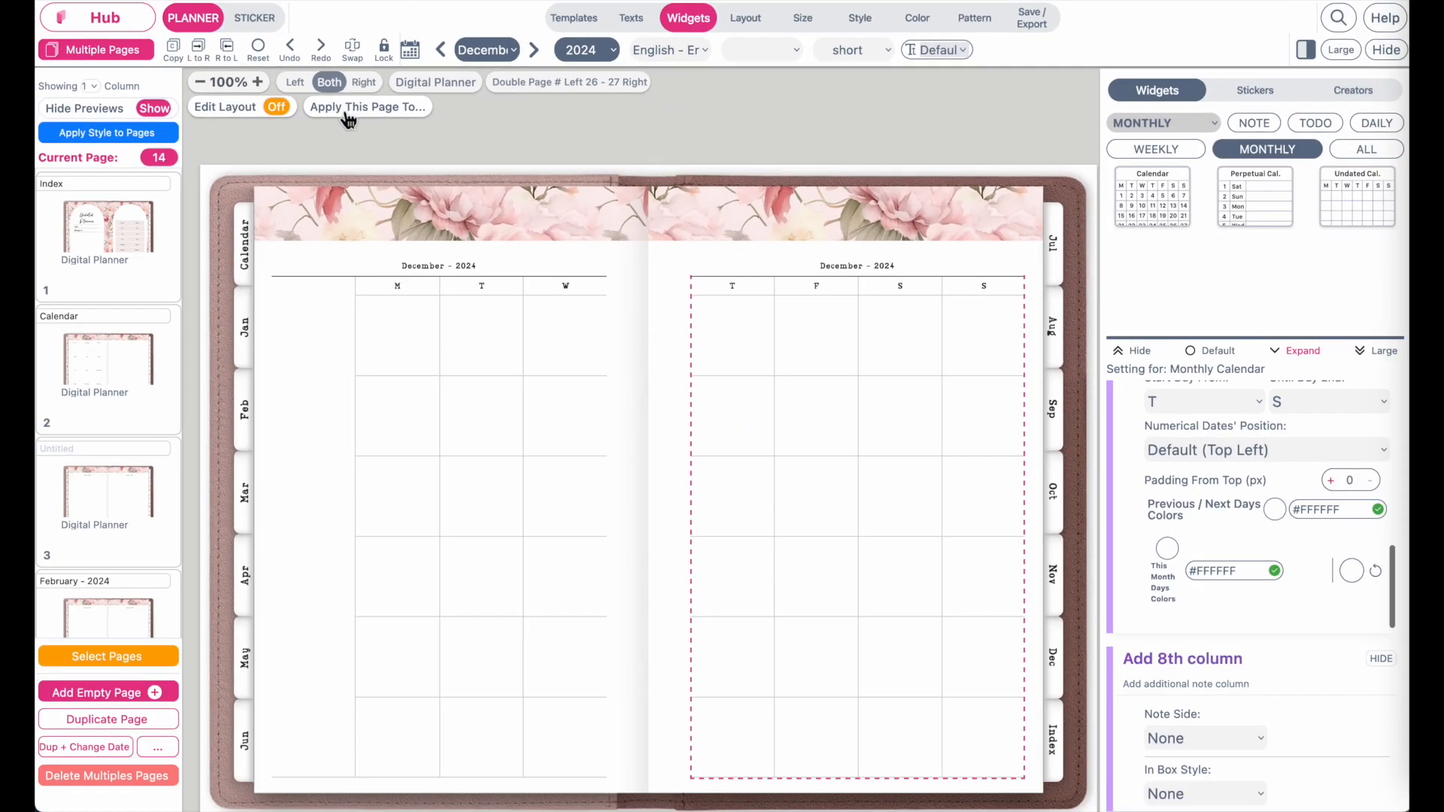
Apply December's skeleton and style, without its dates, to page 3 and the February to December pages, and check the April page.
click(346, 111)
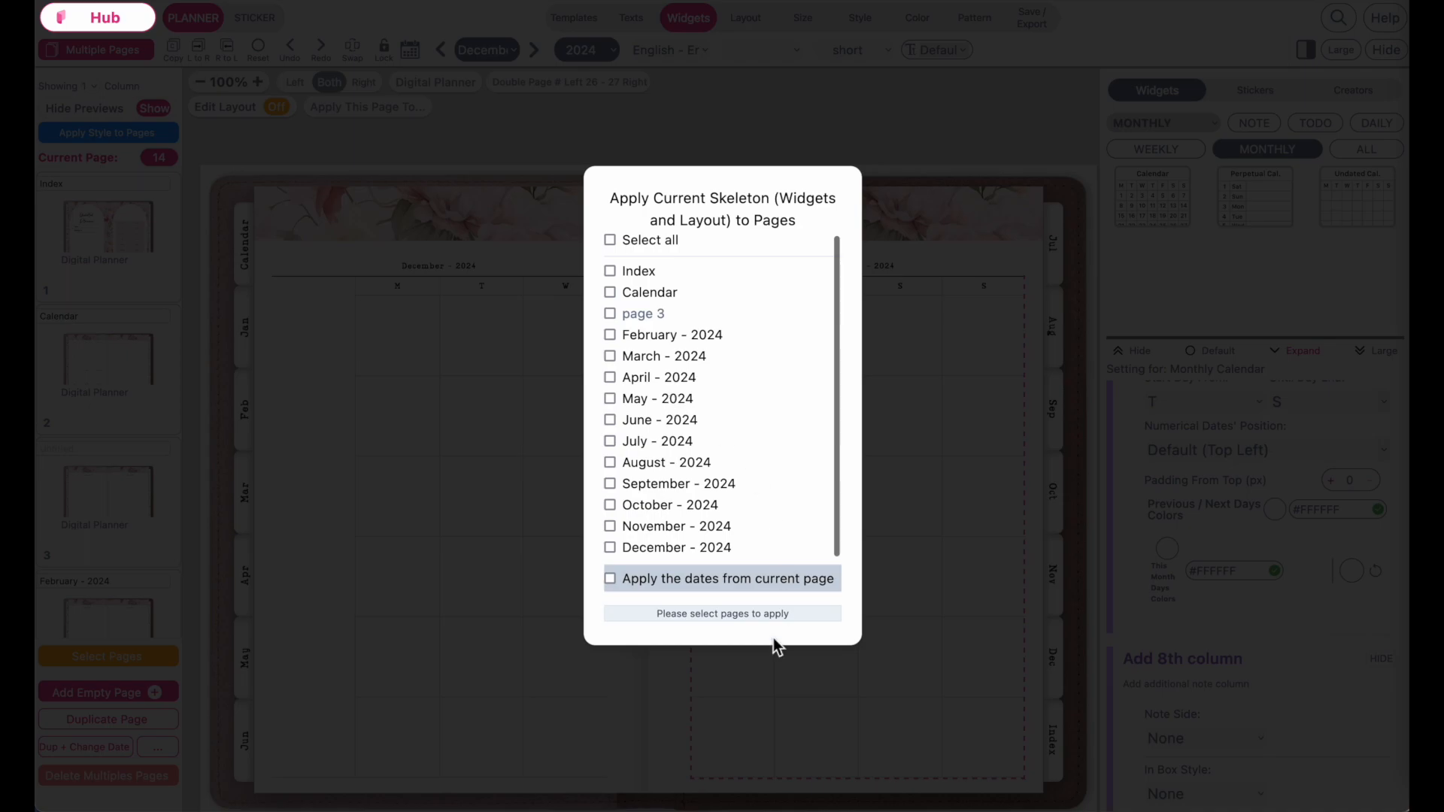
click(611, 241)
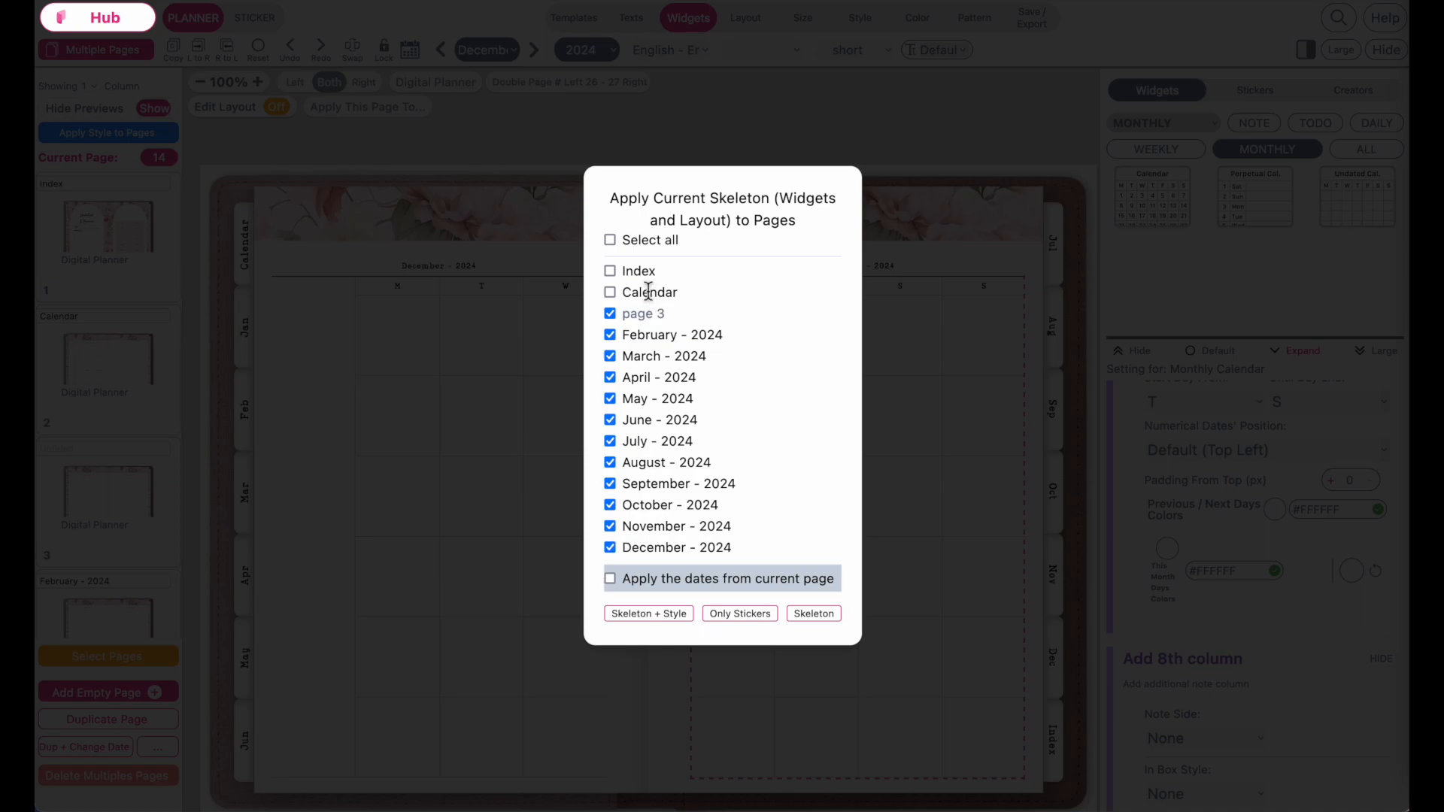
click(660, 618)
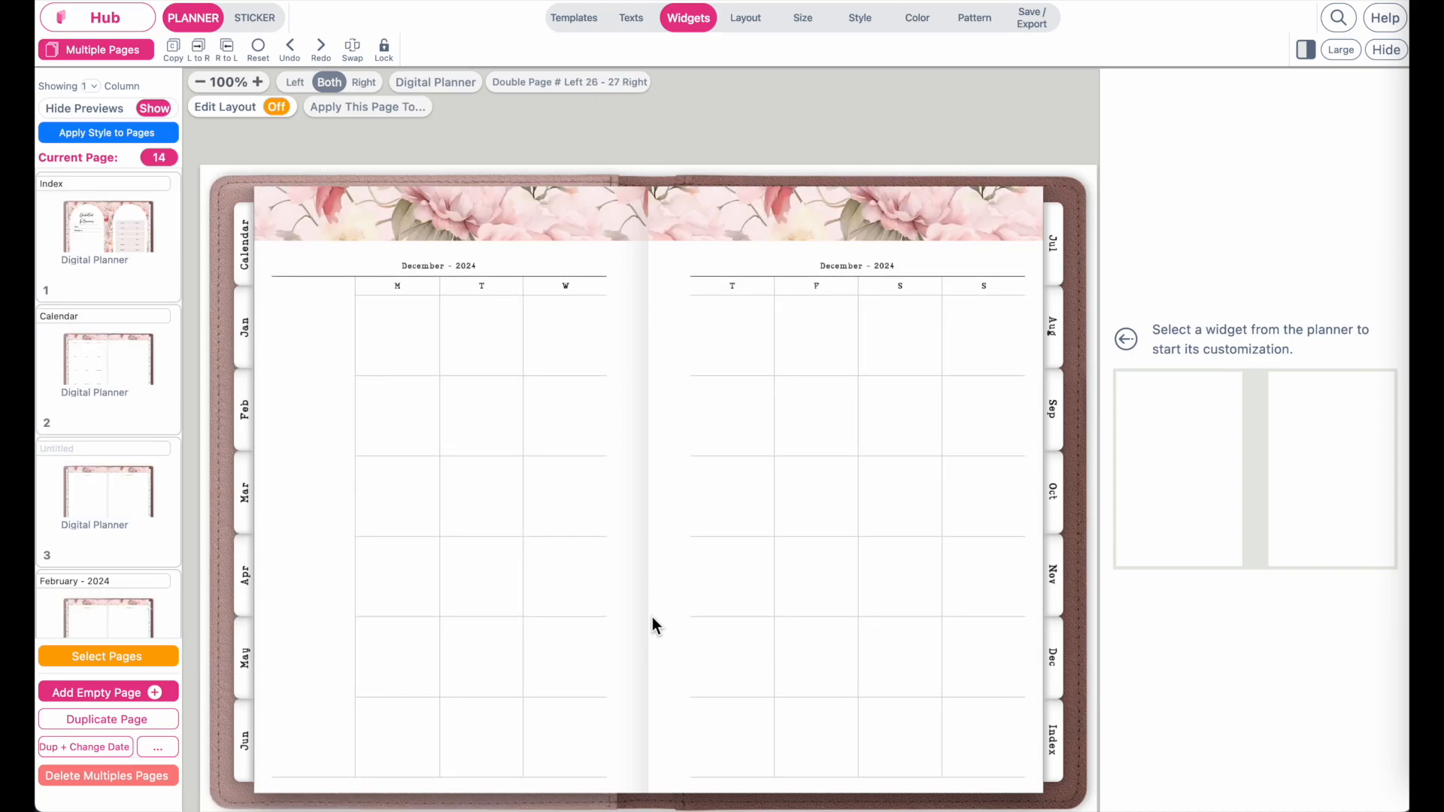
scroll(101, 422, down, 5)
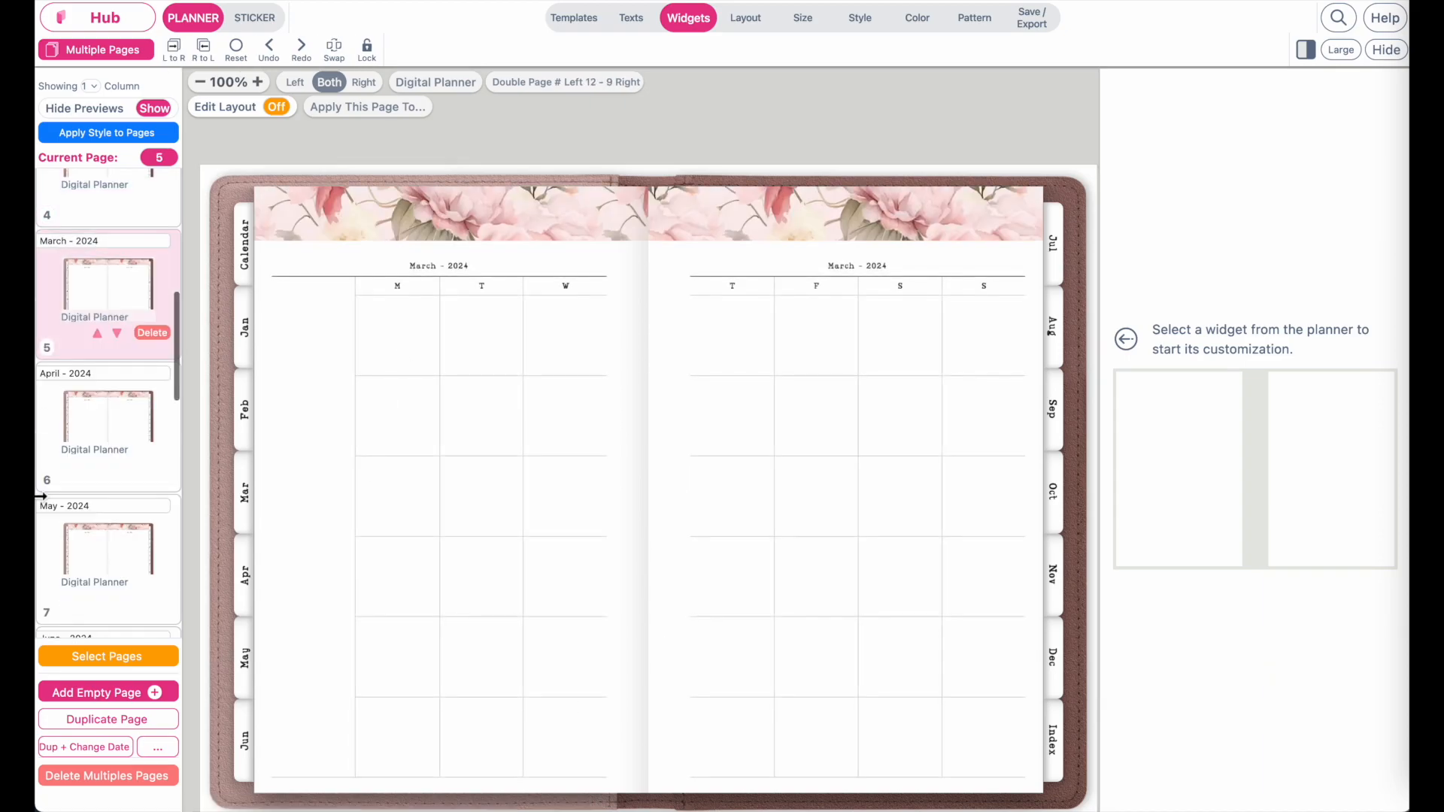
click(100, 427)
click(474, 486)
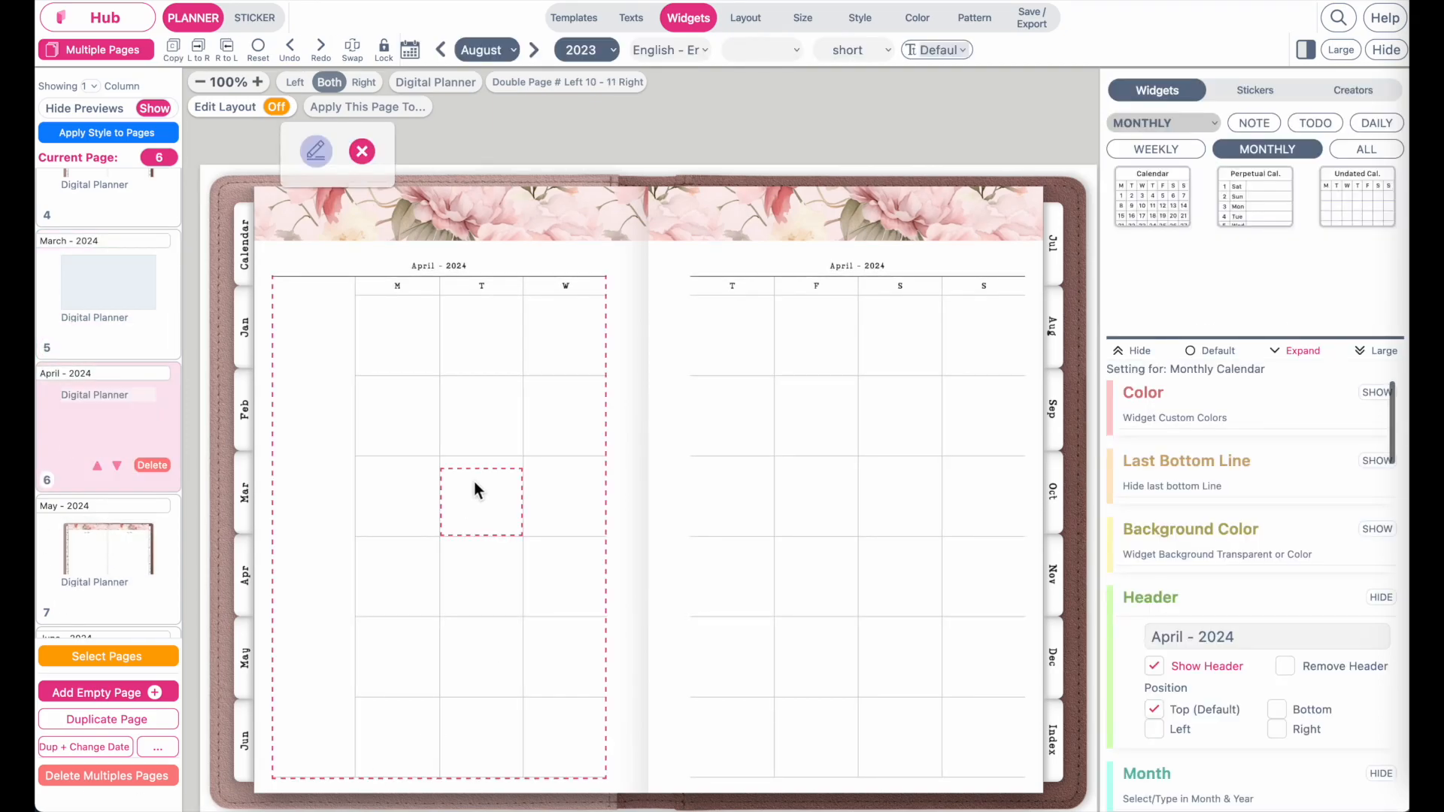
scroll(1319, 474, down, 3)
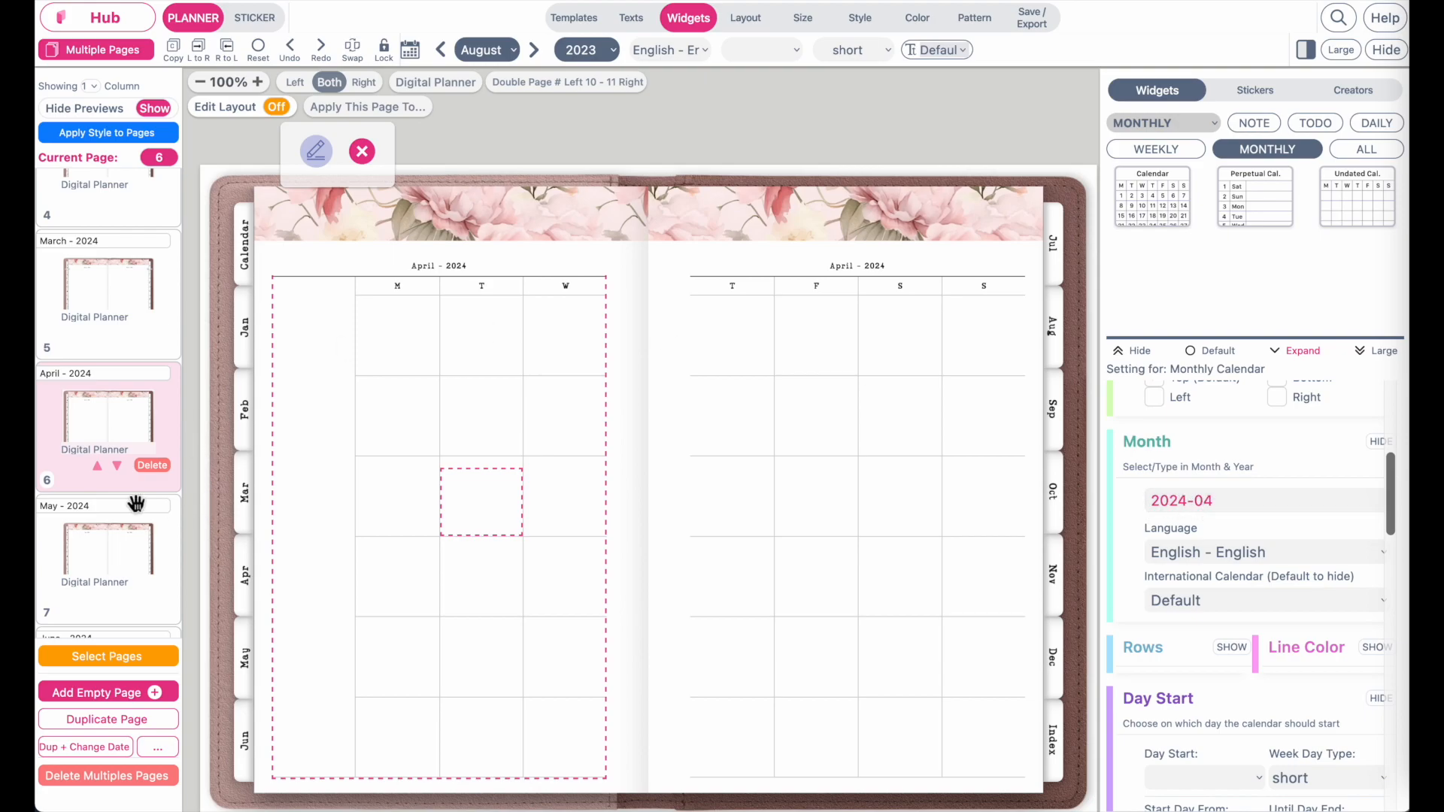
Remove "- 2024" from the headers of both calendars on the May page, keeping only "May".
scroll(136, 500, down, 2)
click(98, 448)
click(522, 346)
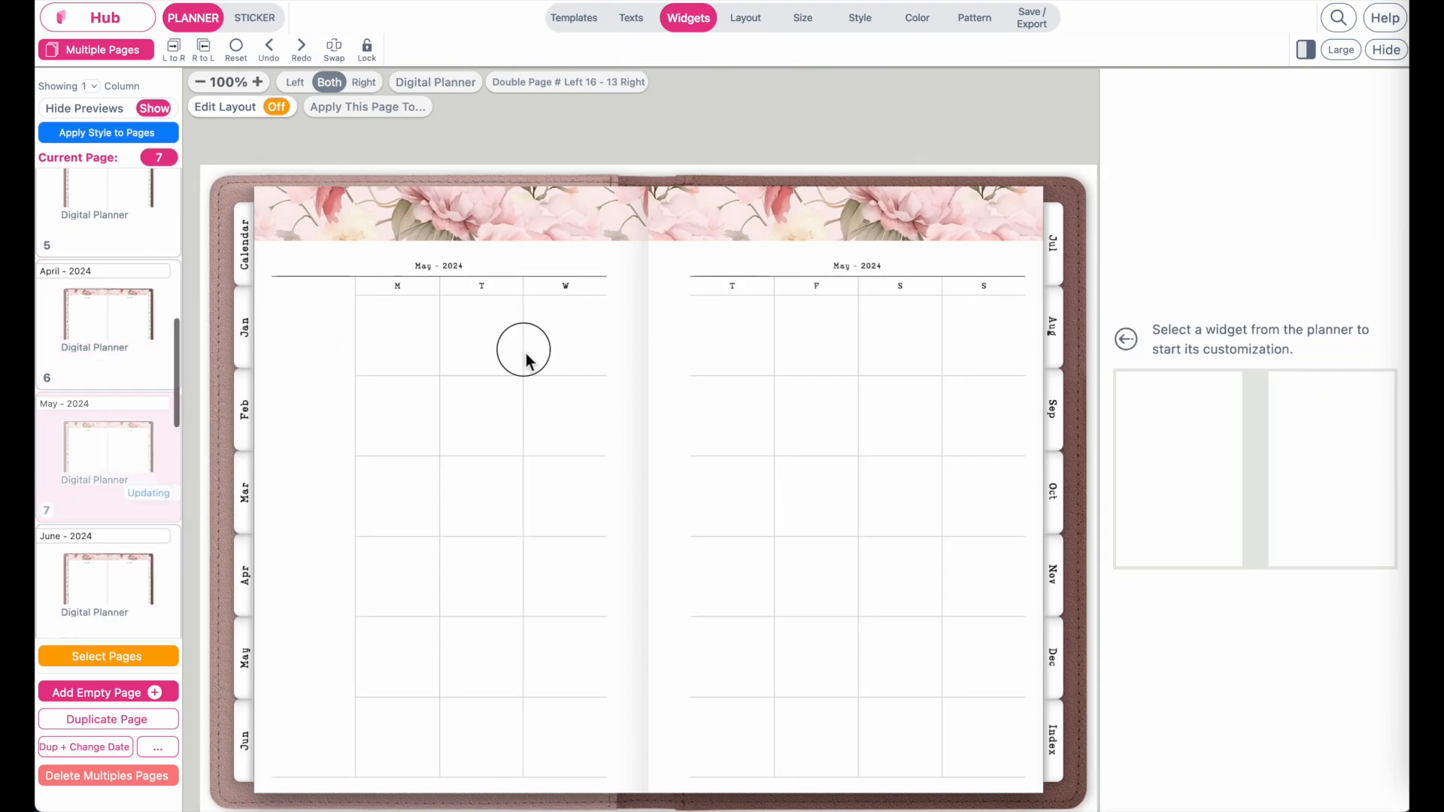
drag(1190, 646, 1326, 643)
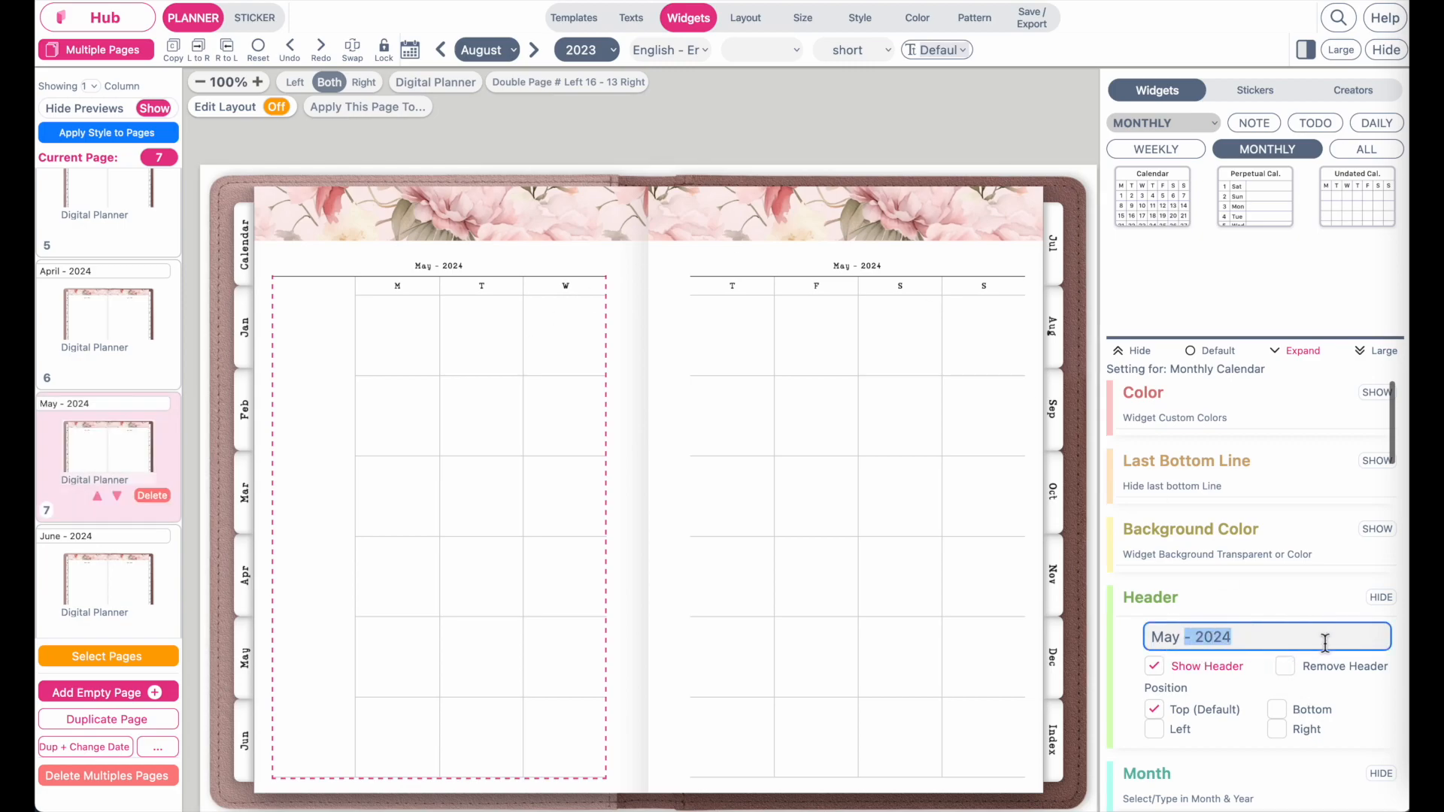
key(BackSpace)
click(906, 455)
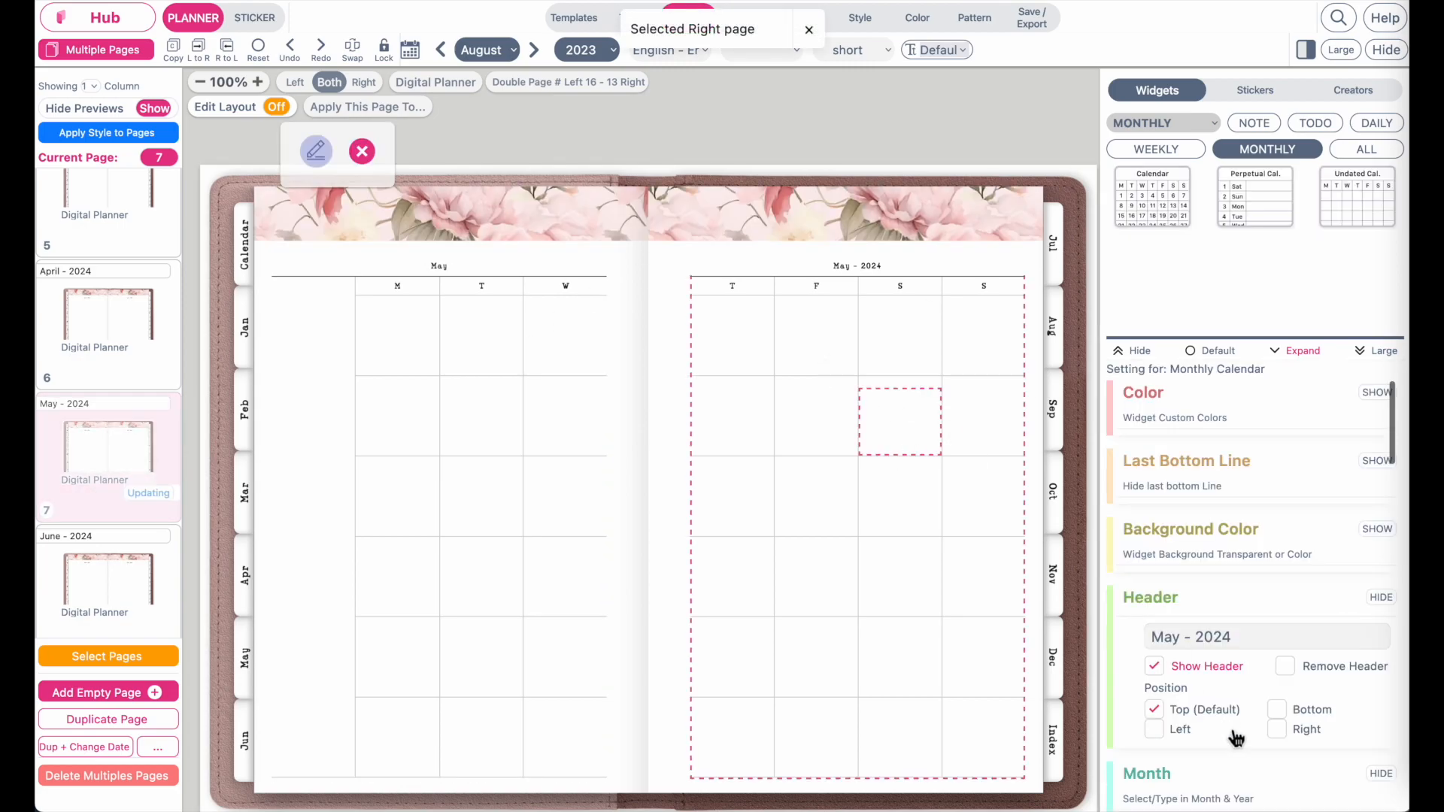
scroll(1237, 740, down, 1)
drag(1183, 549, 1234, 550)
key(BackSpace)
Shorten the headers of both calendars on the June page to "June" by removing the year.
click(112, 593)
click(874, 356)
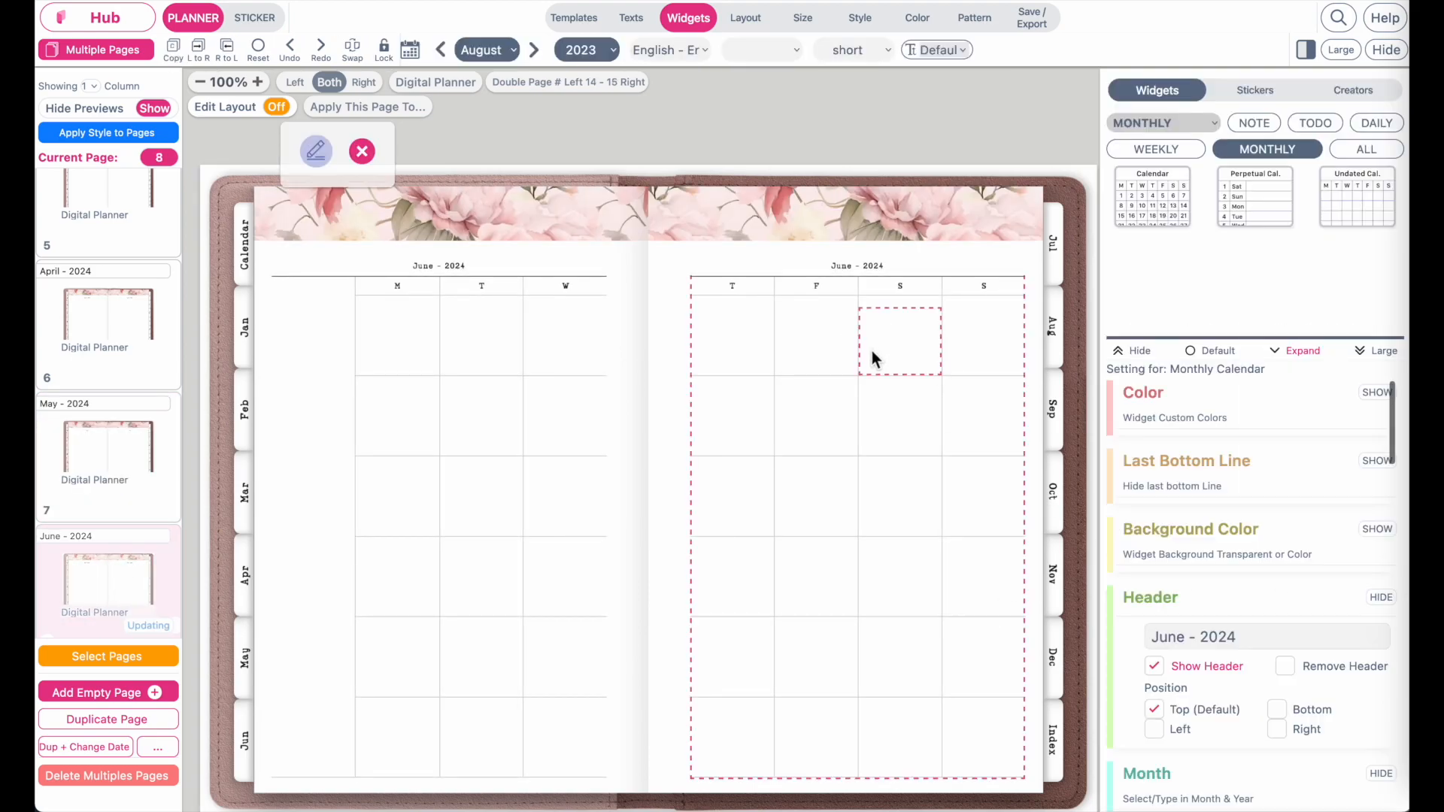
drag(1195, 636, 1238, 636)
key(BackSpace)
click(564, 515)
key(BackSpace)
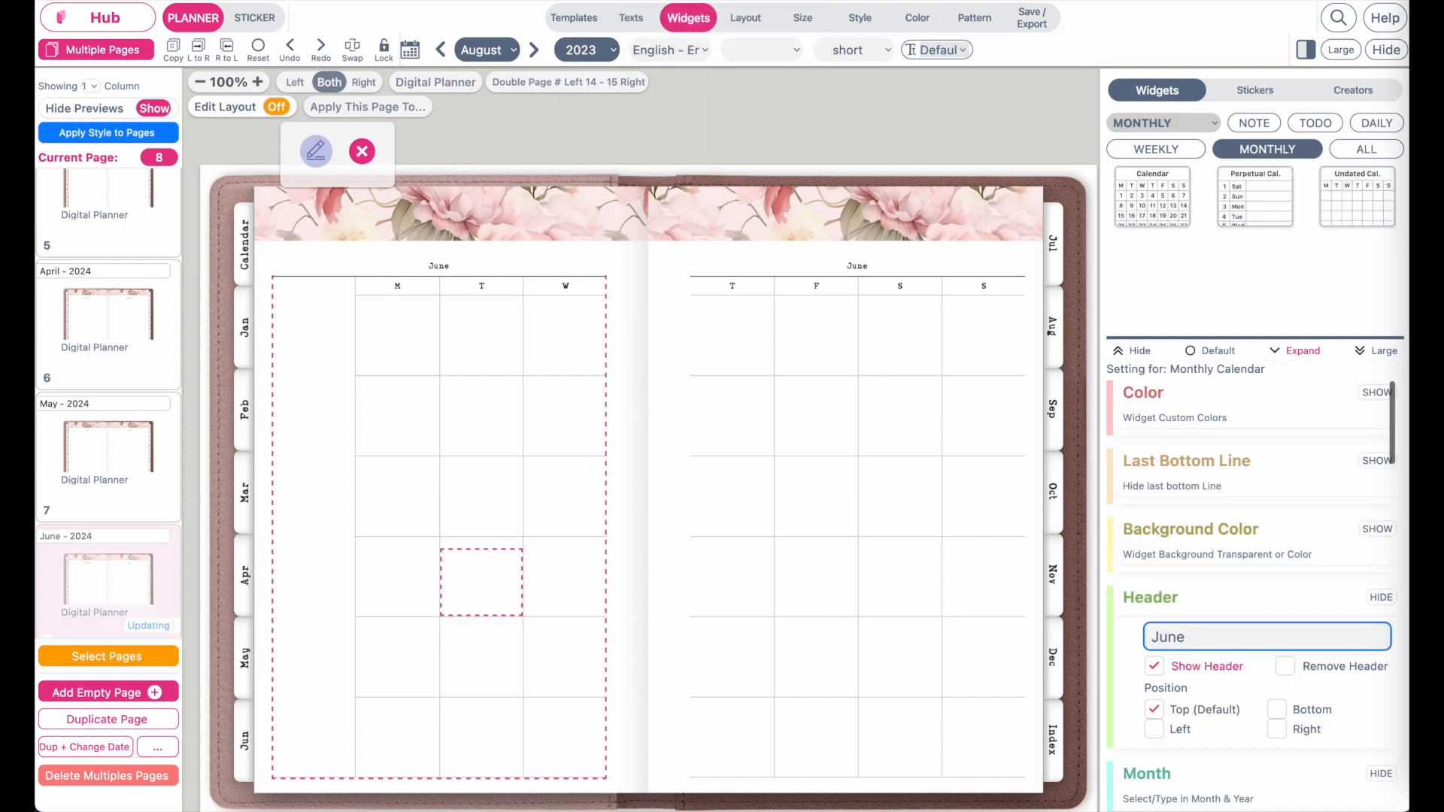
Delete the year from the left and right calendar headers of the April page so they read "April".
click(102, 333)
click(447, 354)
drag(1187, 640, 1329, 642)
key(BackSpace)
click(933, 531)
scroll(1267, 662, down, 1)
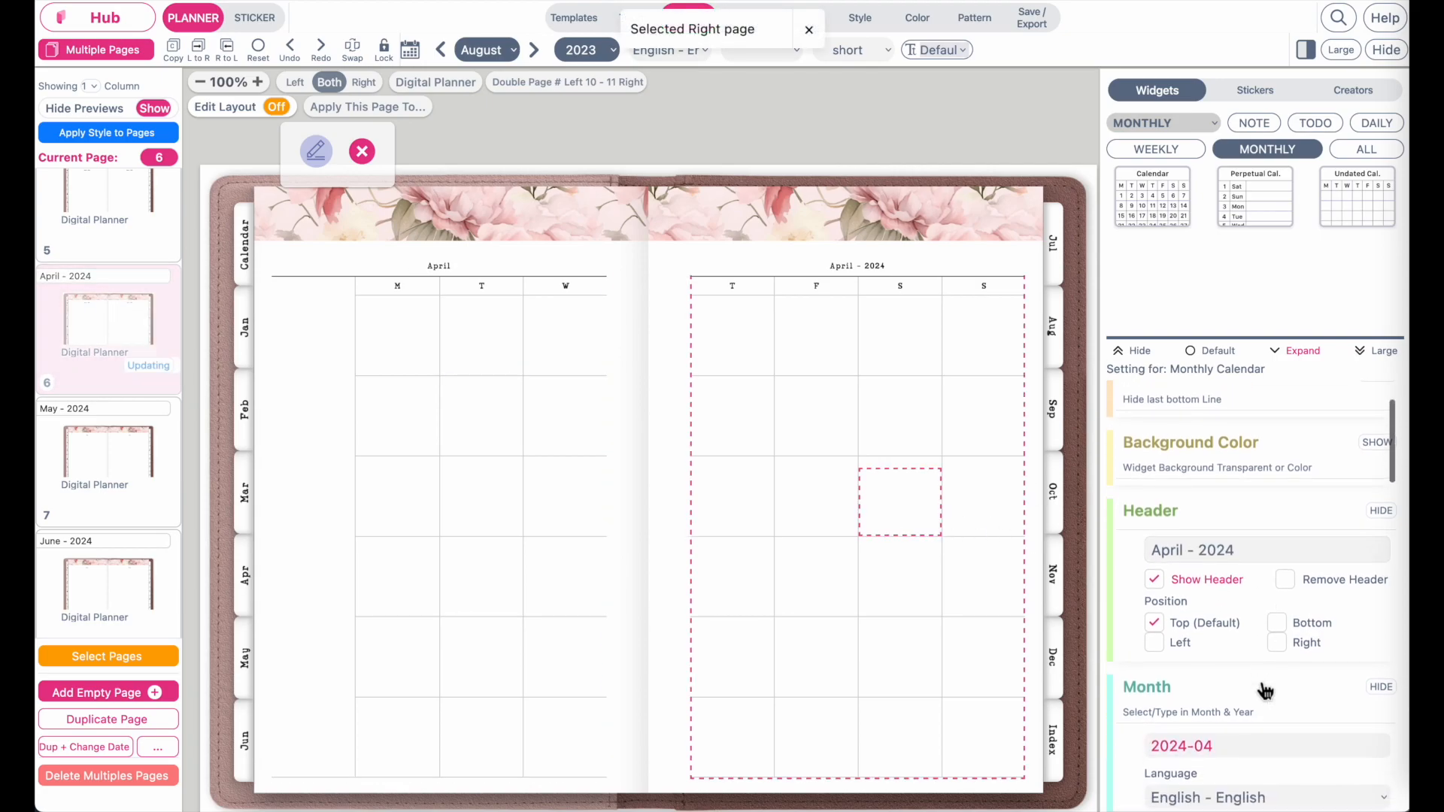
drag(1192, 556, 1241, 553)
key(BackSpace)
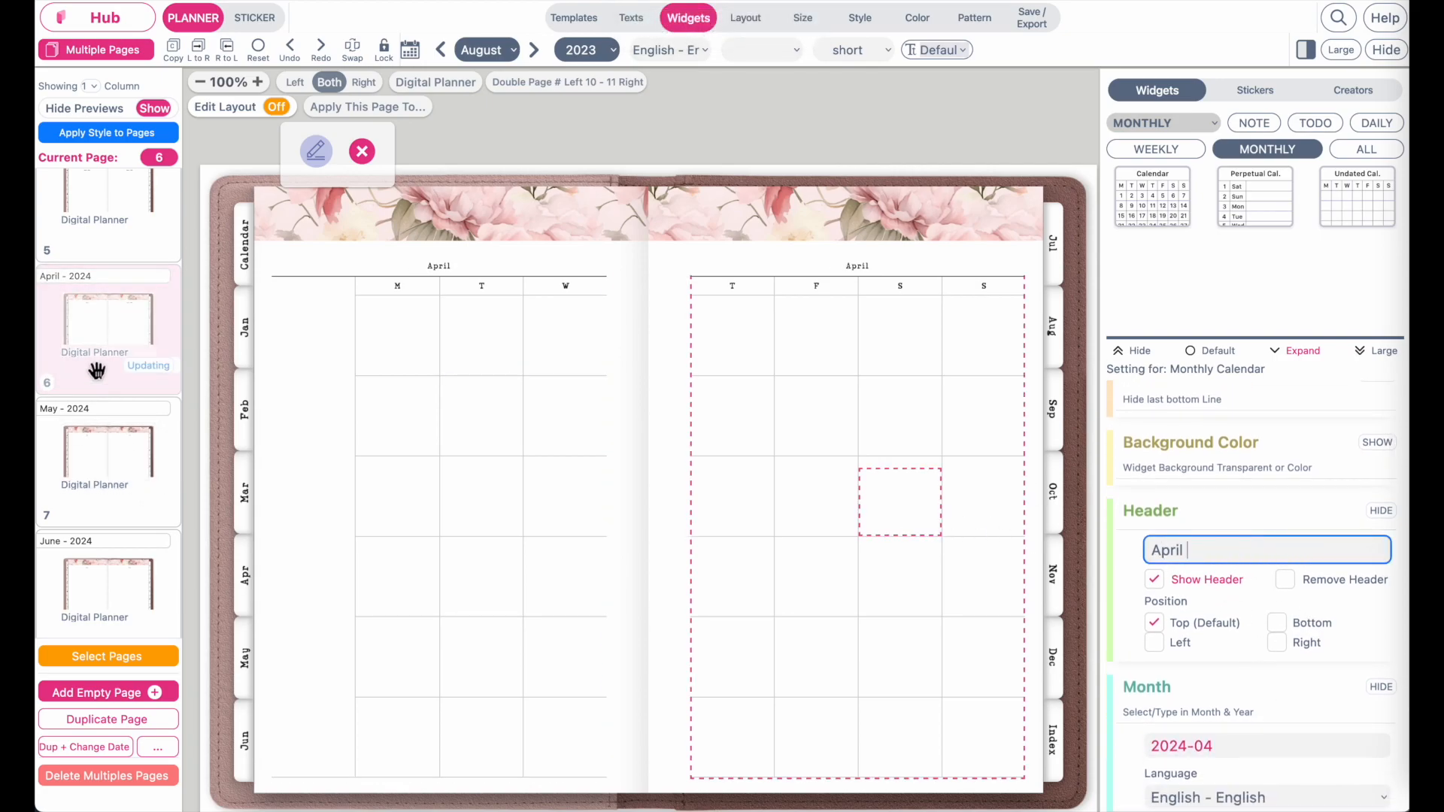
scroll(96, 362, up, 2)
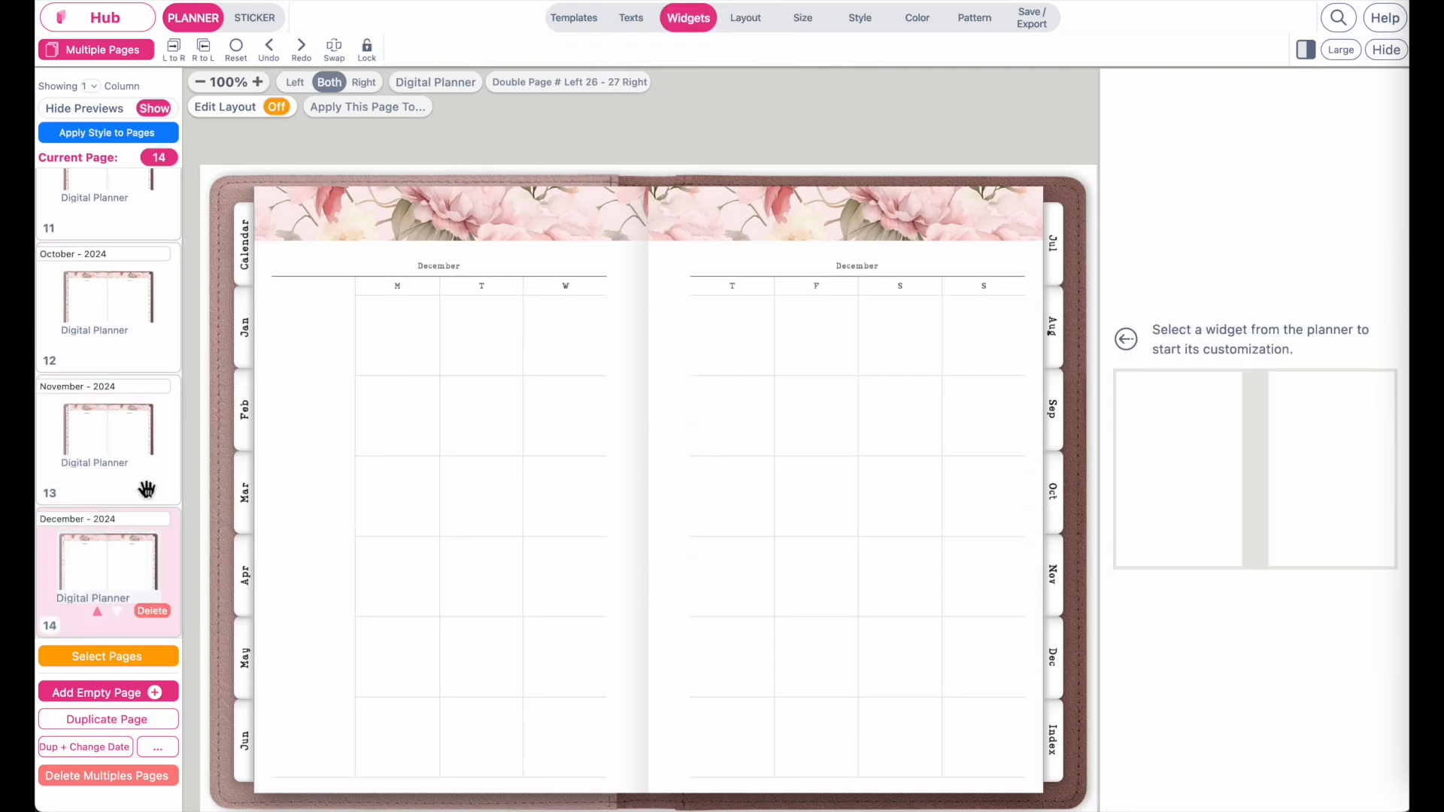
Review the monthly calendar pages, going backwards from October 2024 to June 2024.
click(112, 319)
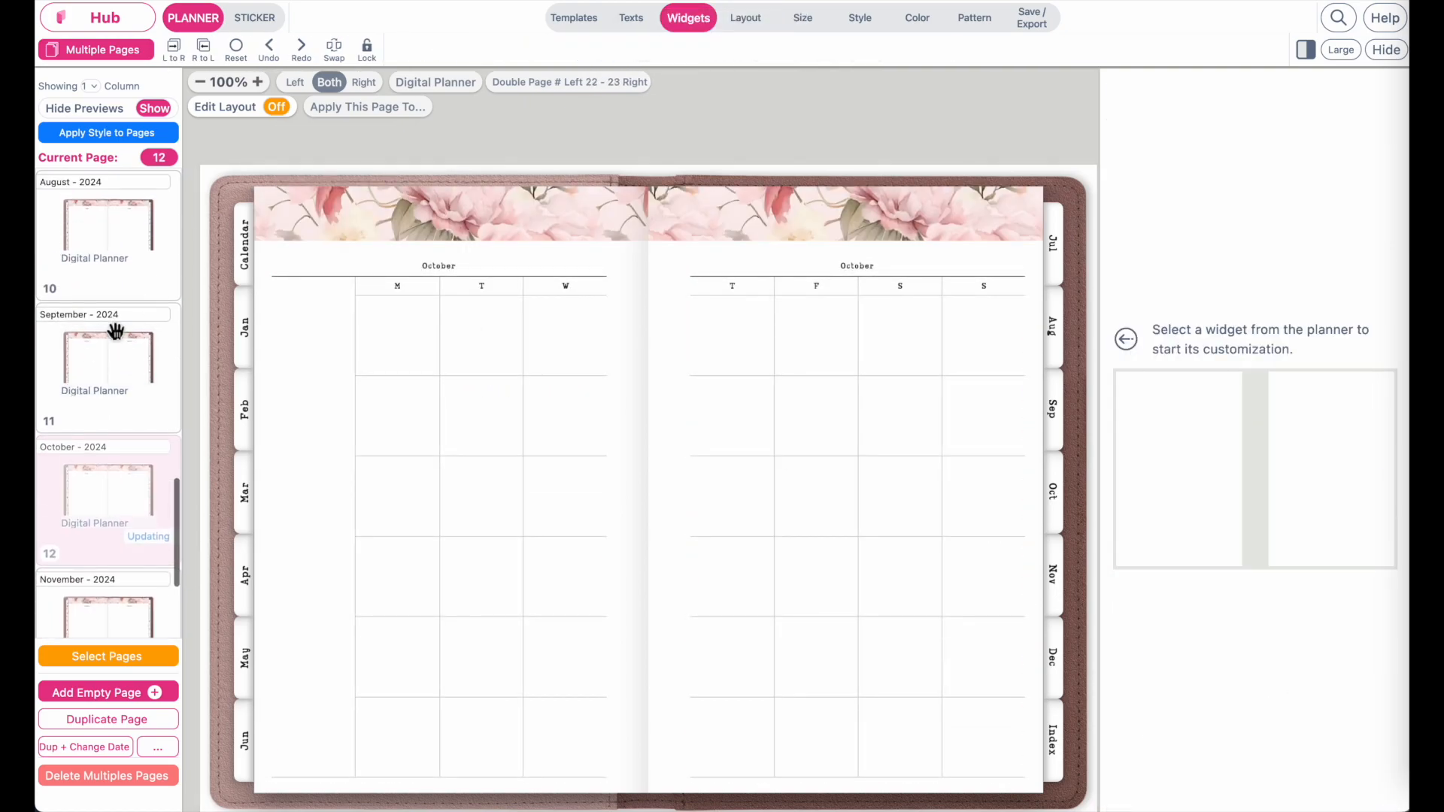
click(106, 237)
click(106, 344)
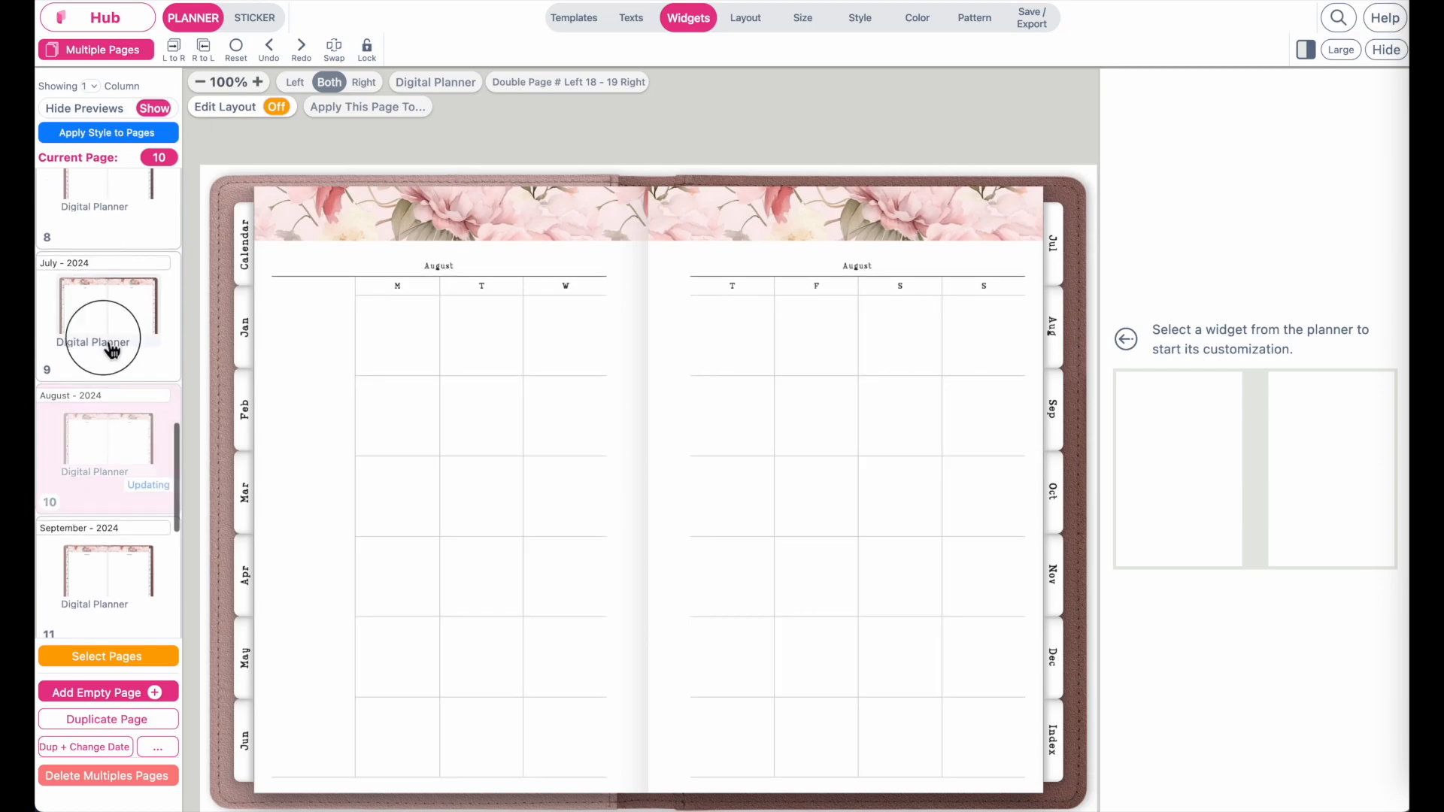
scroll(109, 347, up, 2)
click(106, 346)
scroll(103, 361, up, 2)
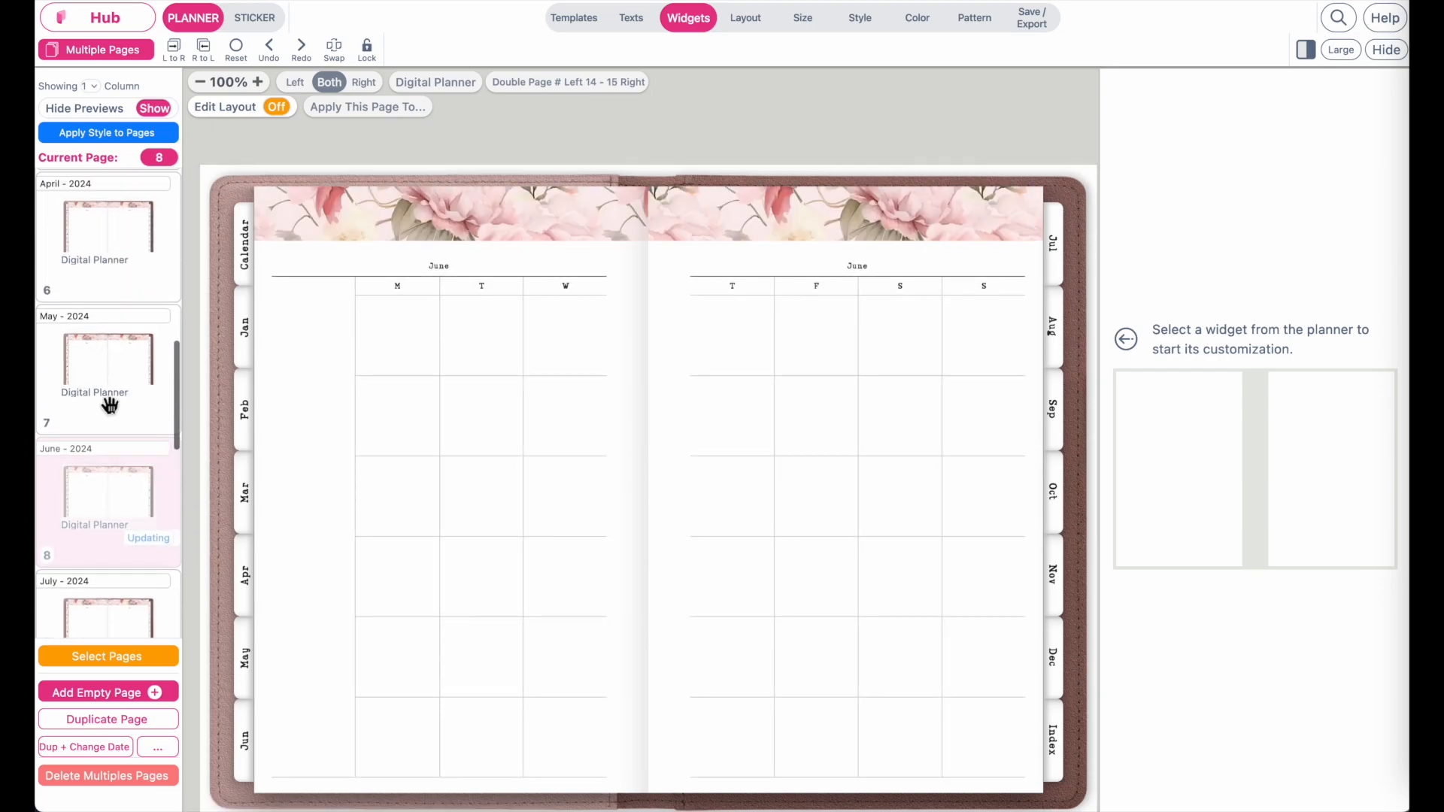
Duplicate the December 2024 monthly page at the end of the planner.
scroll(101, 378, down, 8)
click(93, 592)
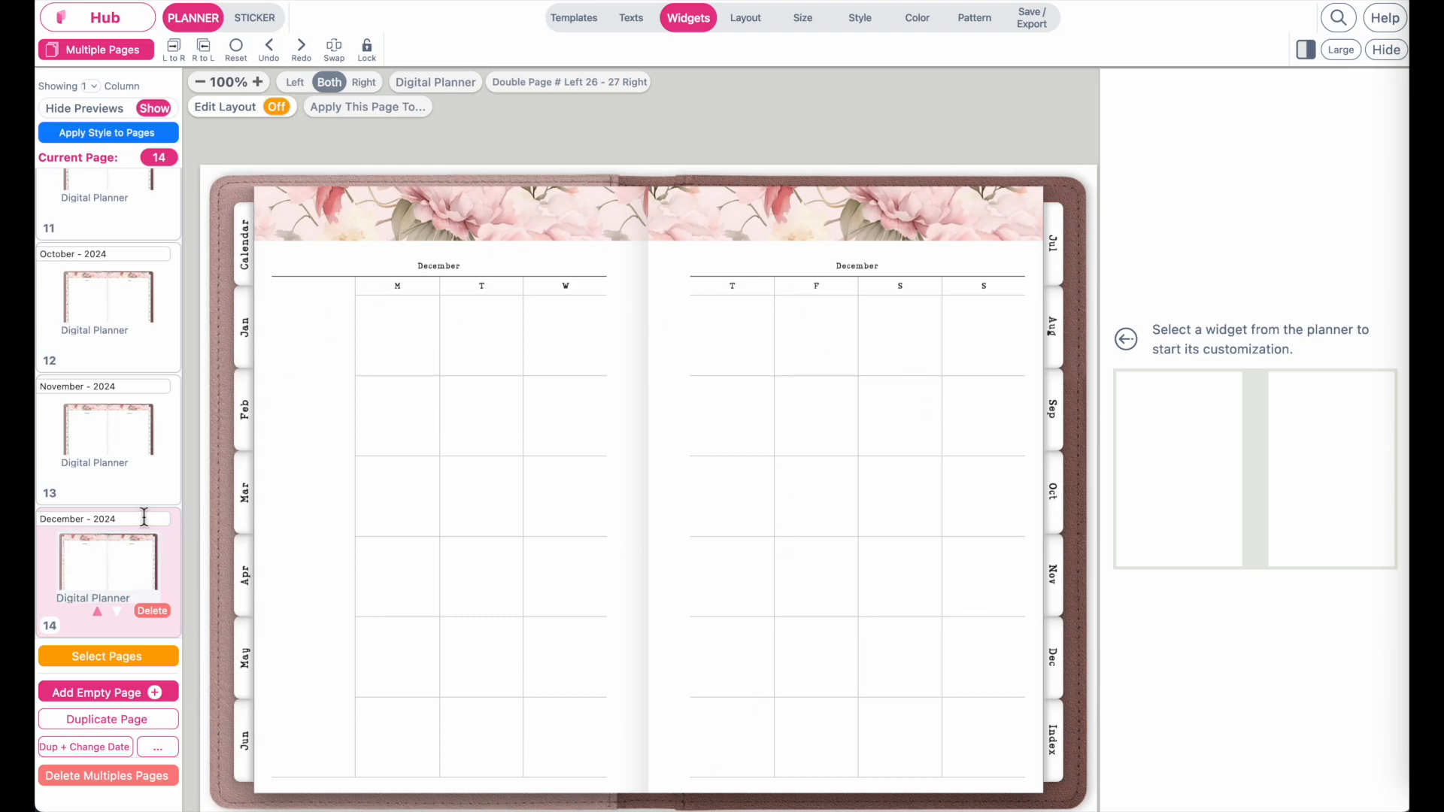
scroll(55, 539, down, 1)
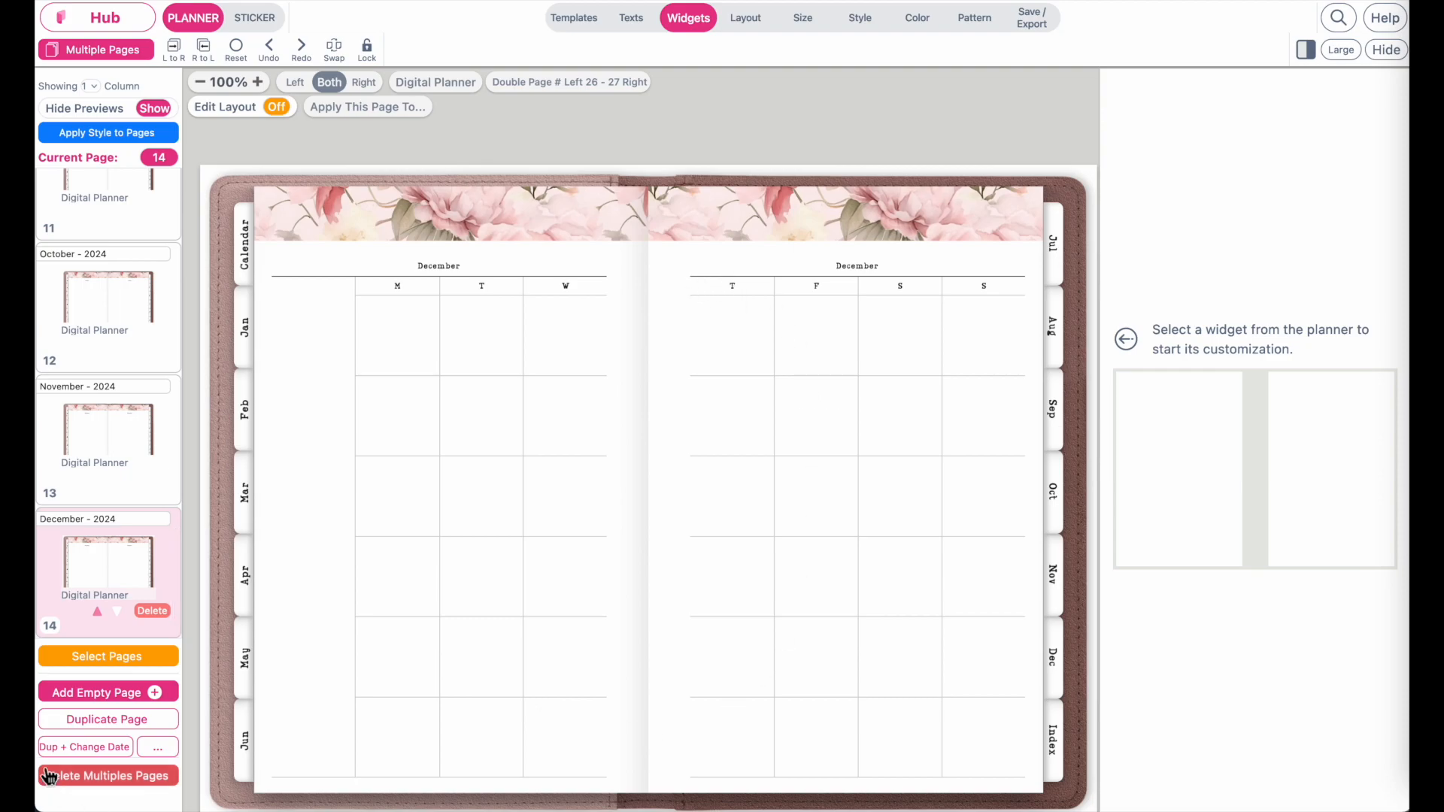
click(140, 727)
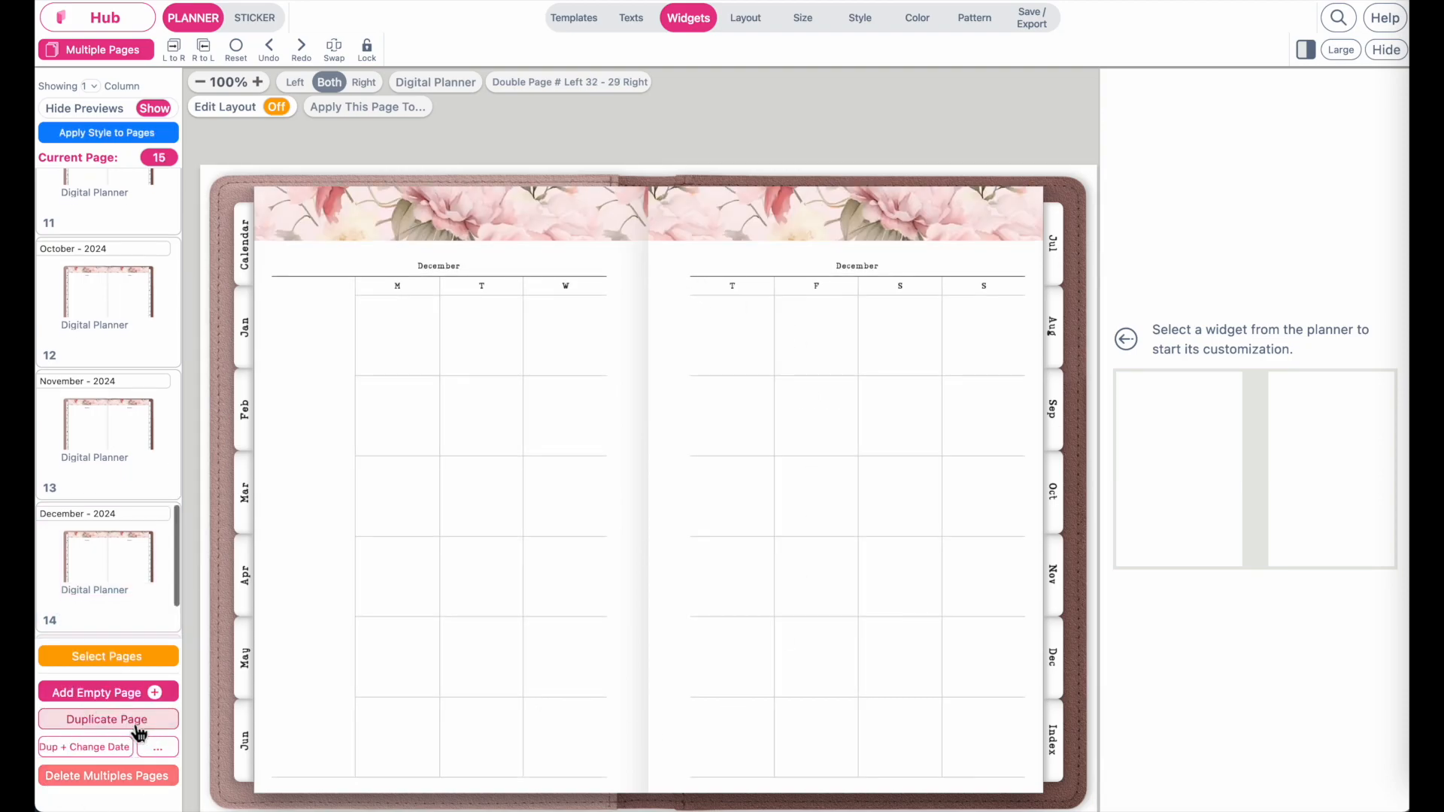
Apply the skeleton of the "WO2P Weekly - Dated" template from Starter Weekly DATED to both sides of page 15.
click(578, 19)
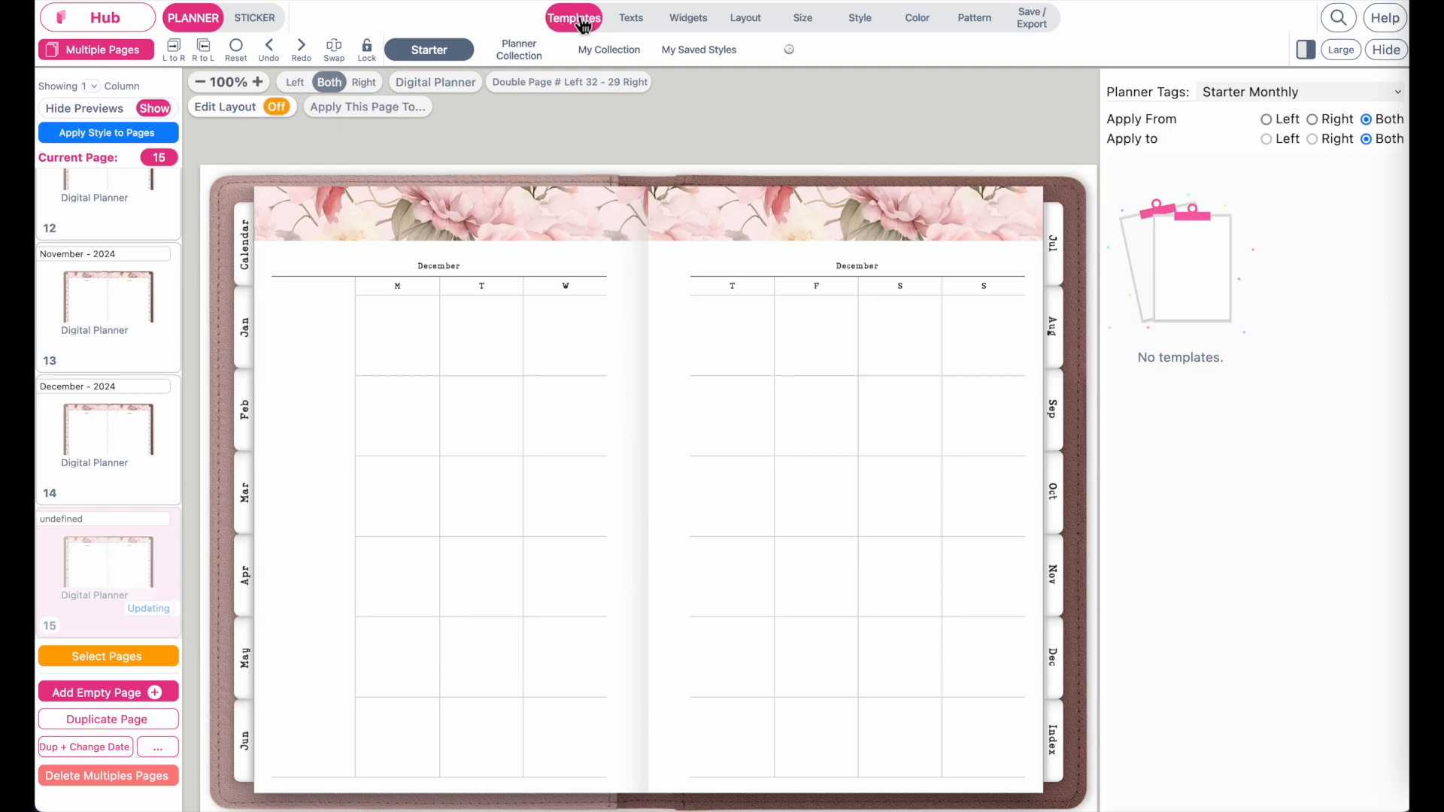
click(1306, 93)
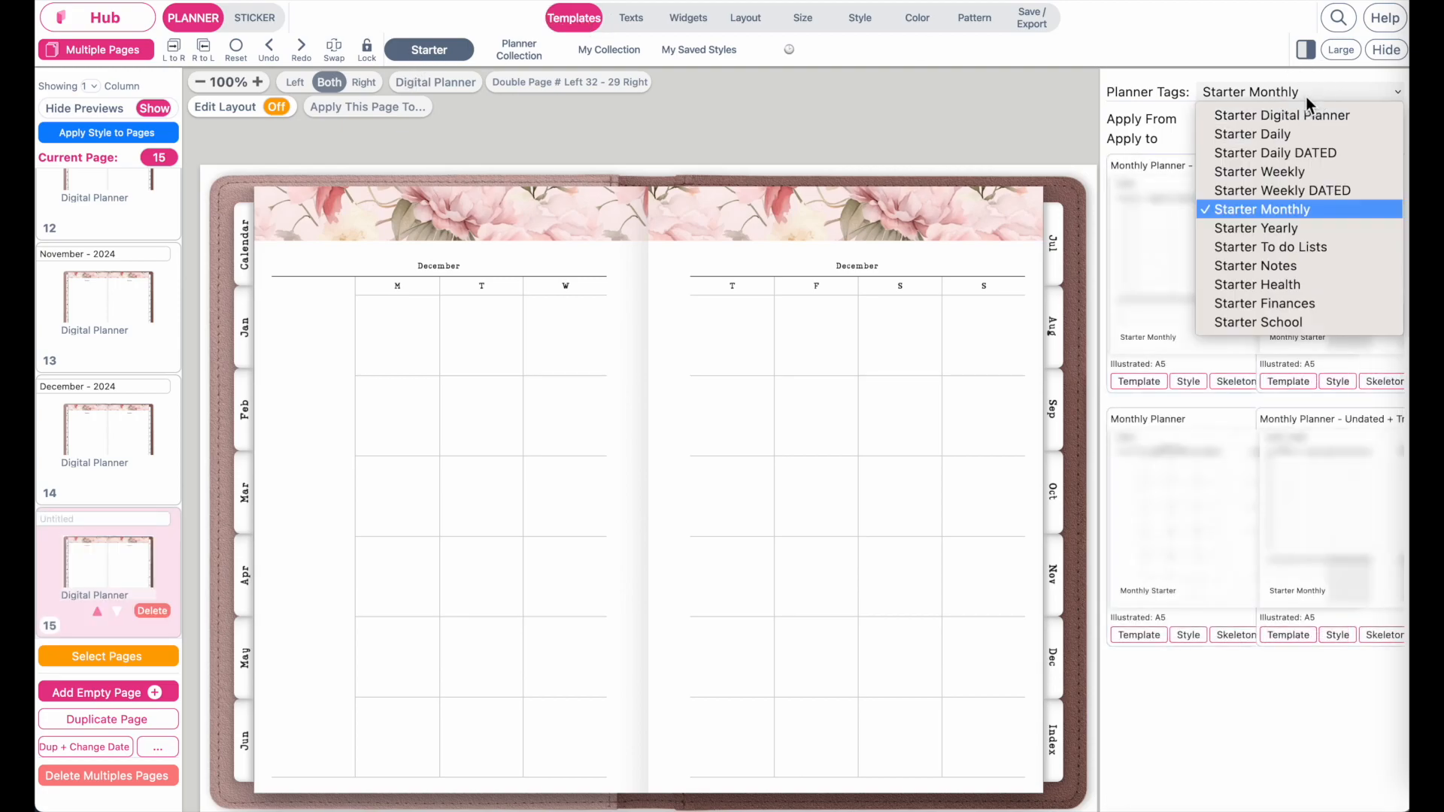
click(1311, 191)
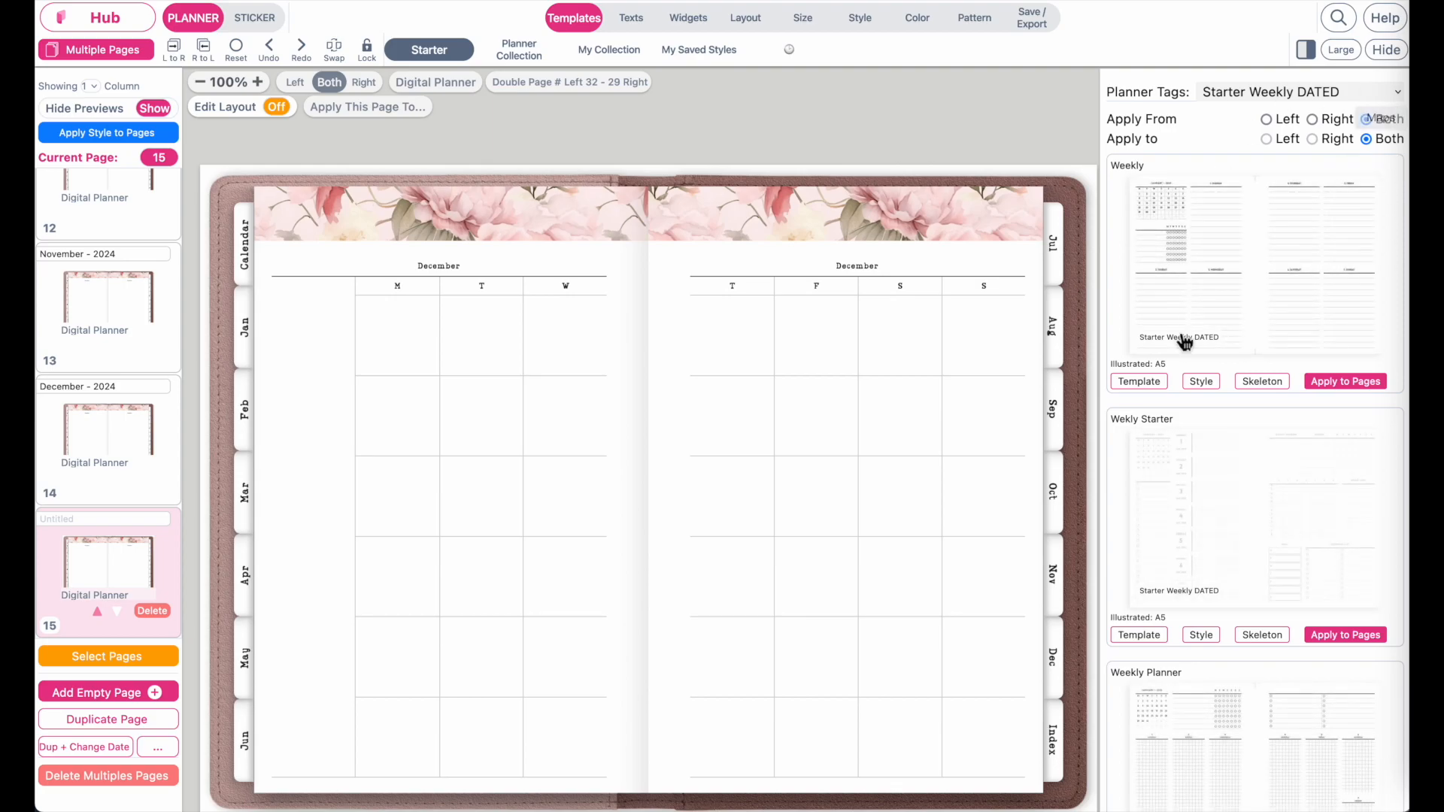
scroll(1368, 449, down, 3)
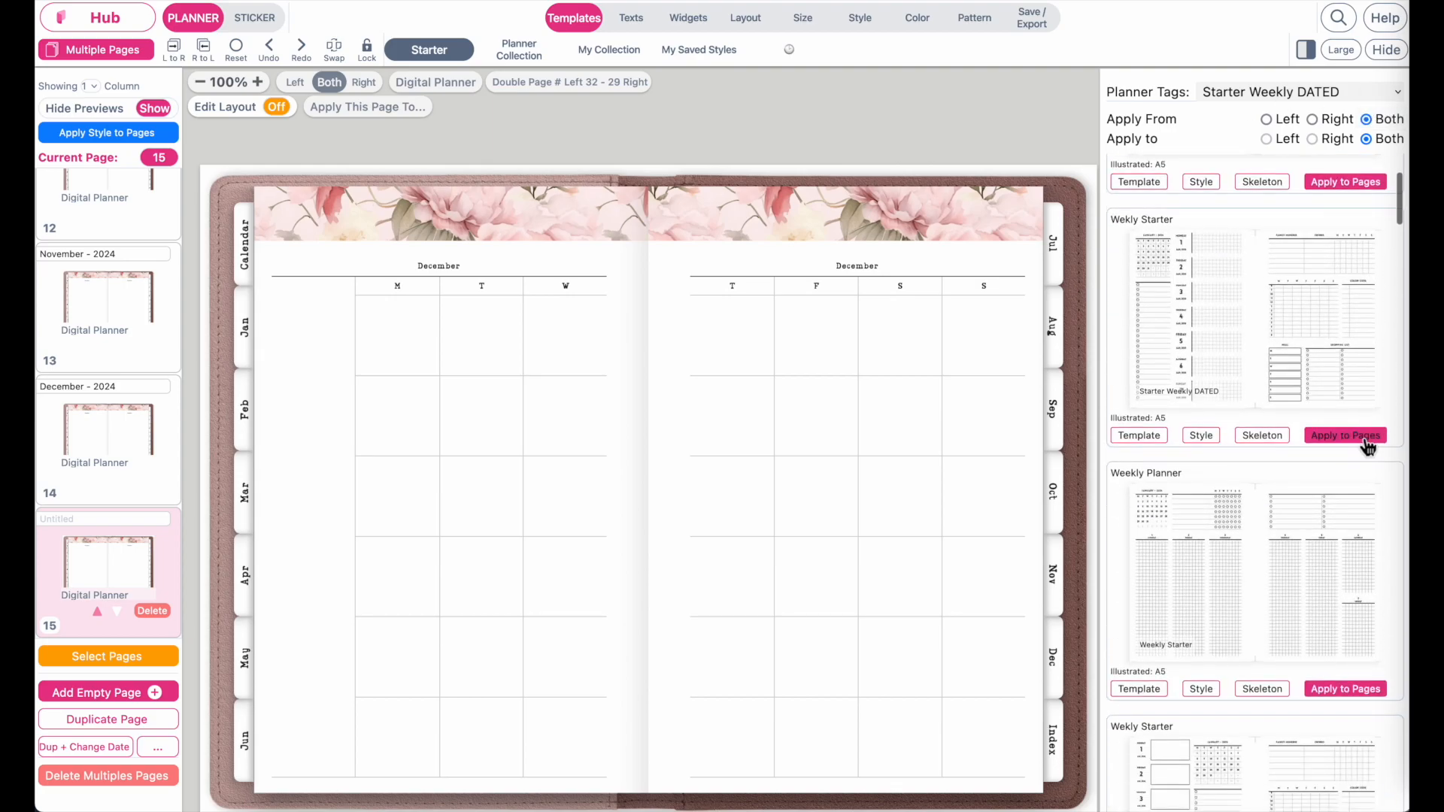
scroll(1367, 448, down, 10)
scroll(1217, 744, down, 3)
scroll(1217, 743, up, 2)
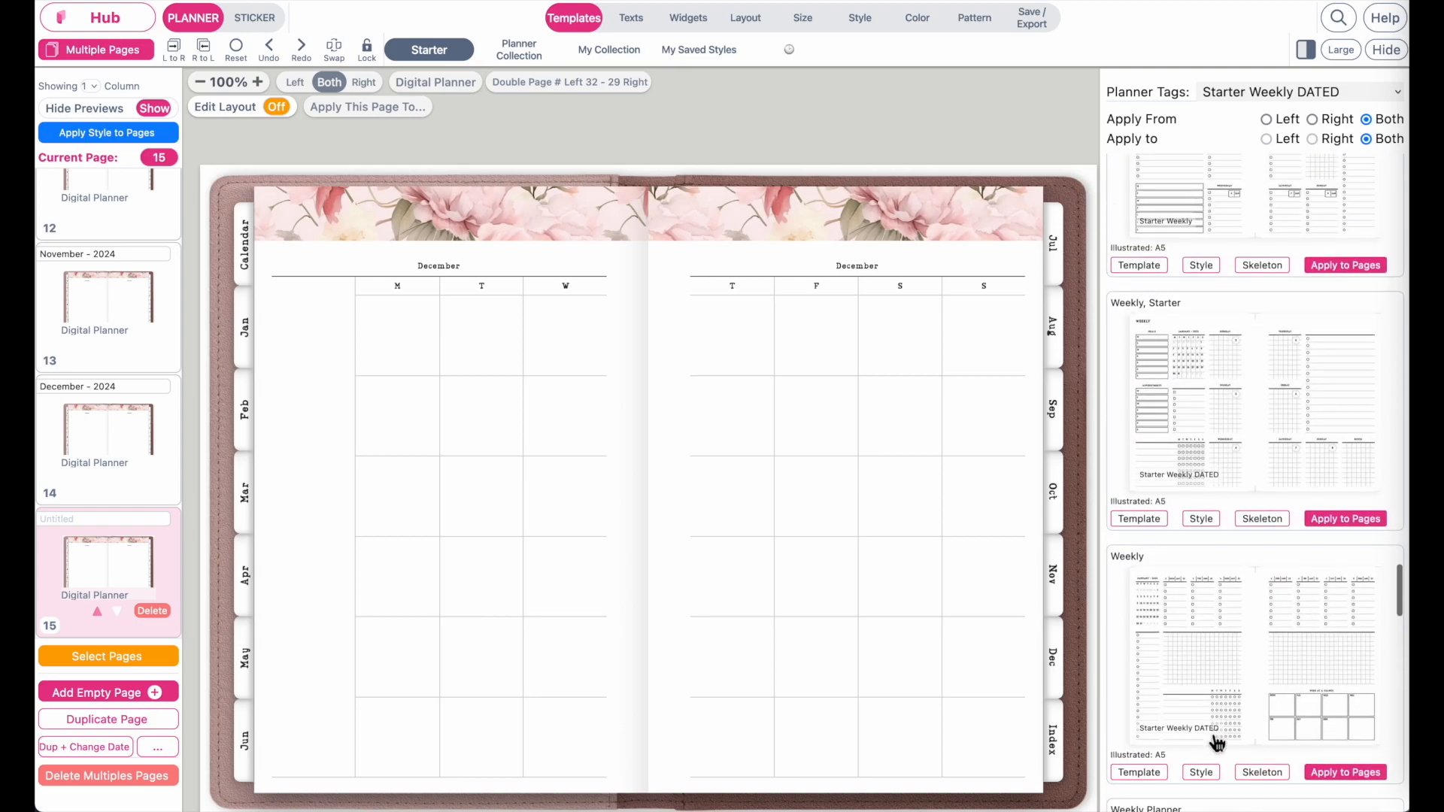
scroll(1217, 744, down, 3)
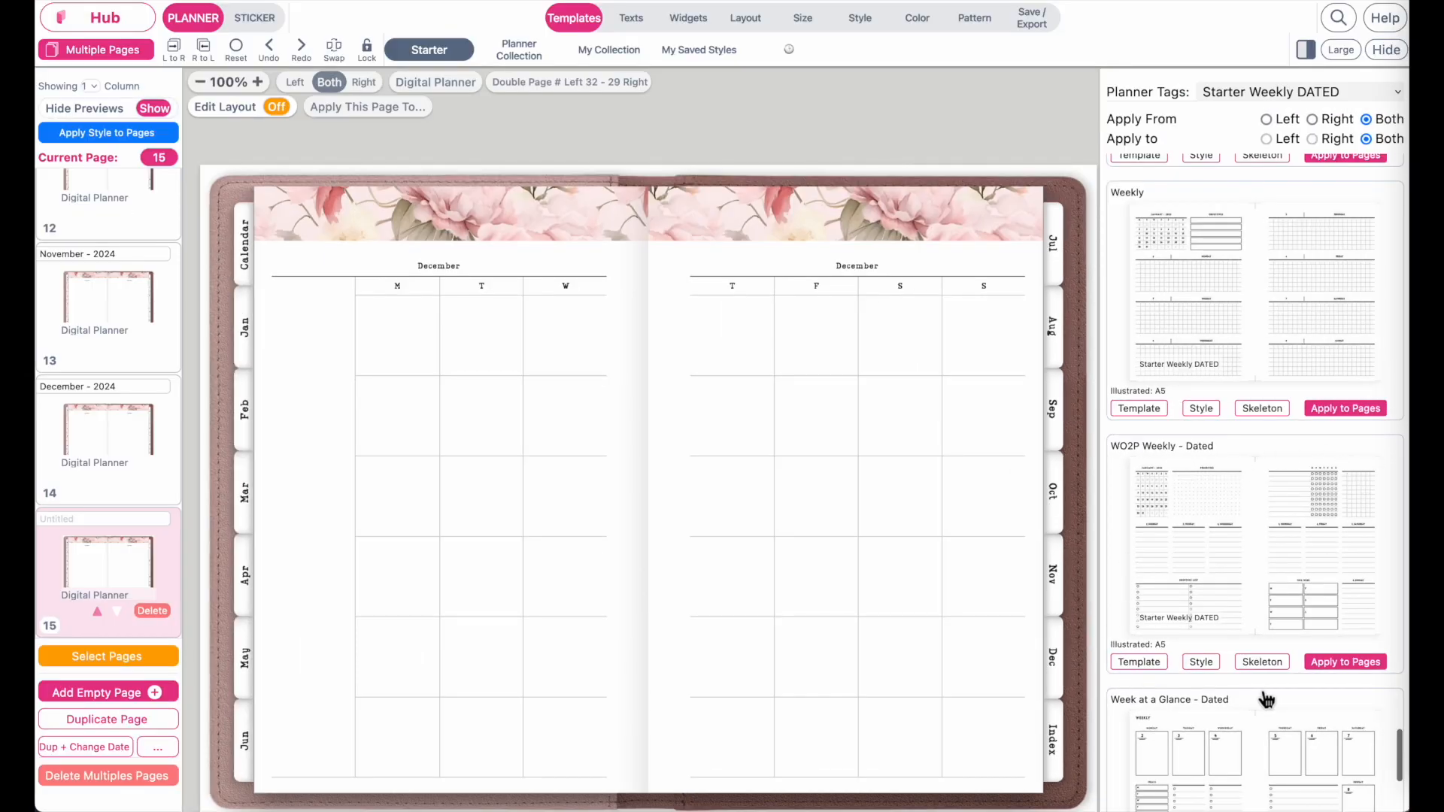
click(1263, 662)
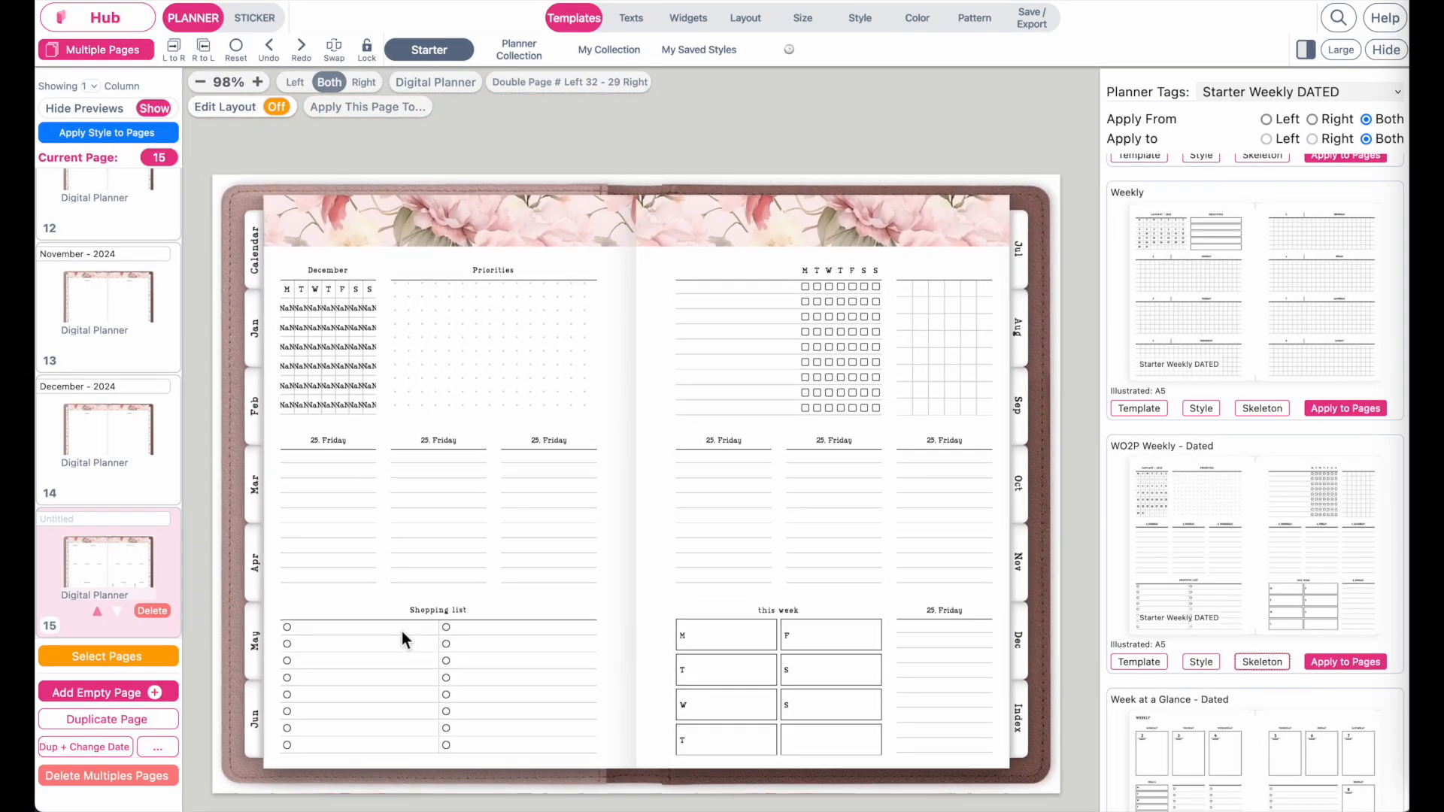
With layout editing on, remove the December mini calendar and expand the Priorities box leftward into the freed space.
scroll(304, 317, up, 5)
scroll(306, 319, left, 1)
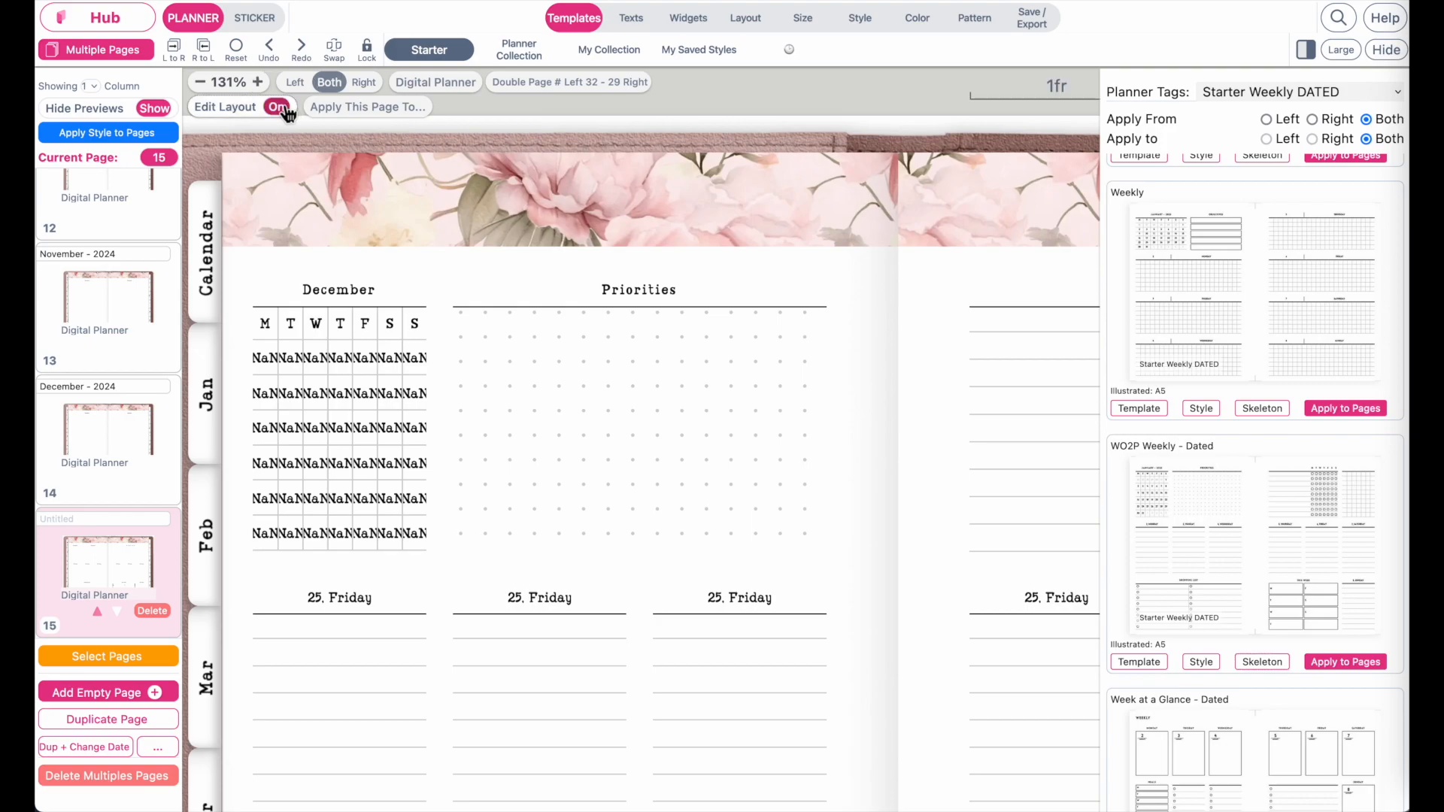
click(279, 107)
click(304, 435)
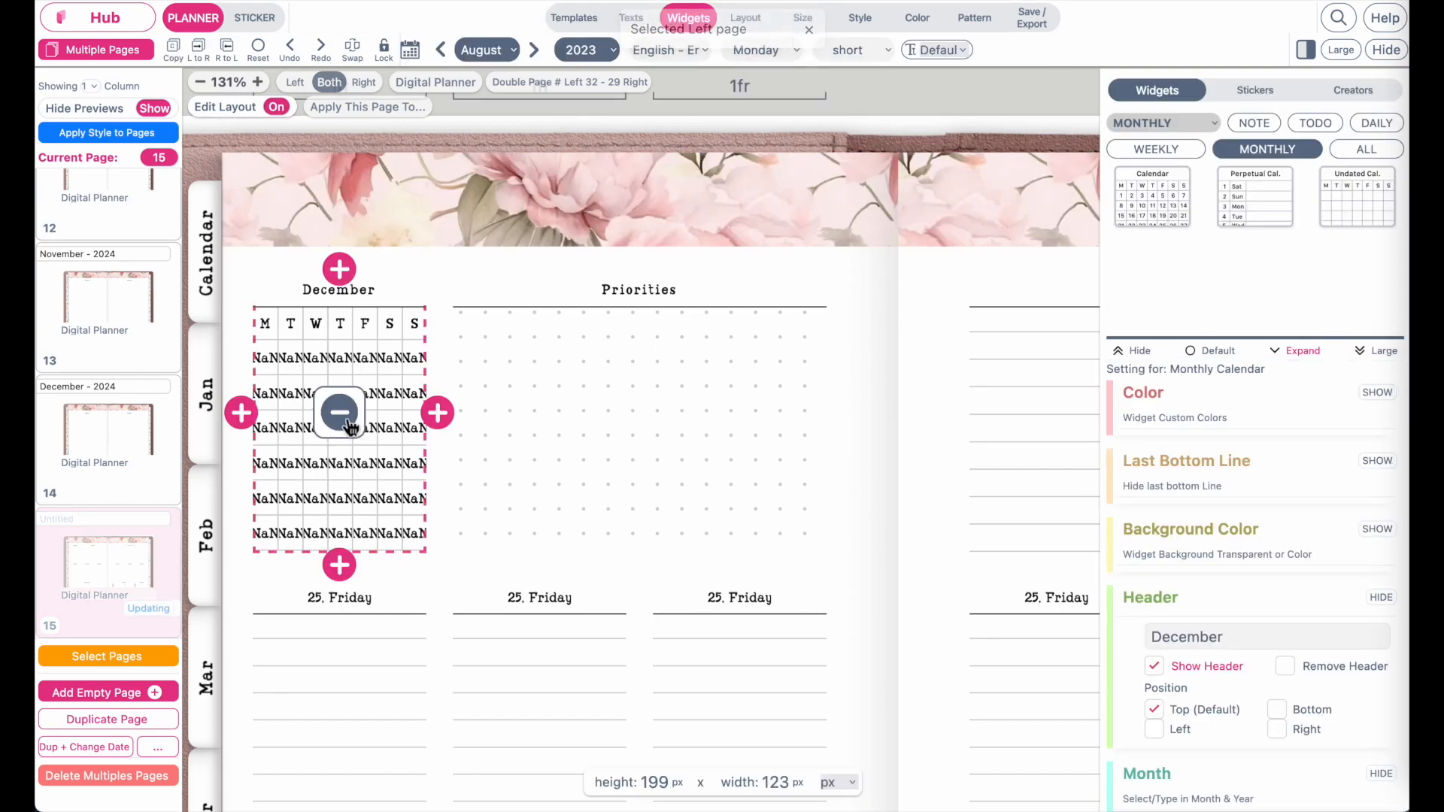
click(340, 416)
click(542, 442)
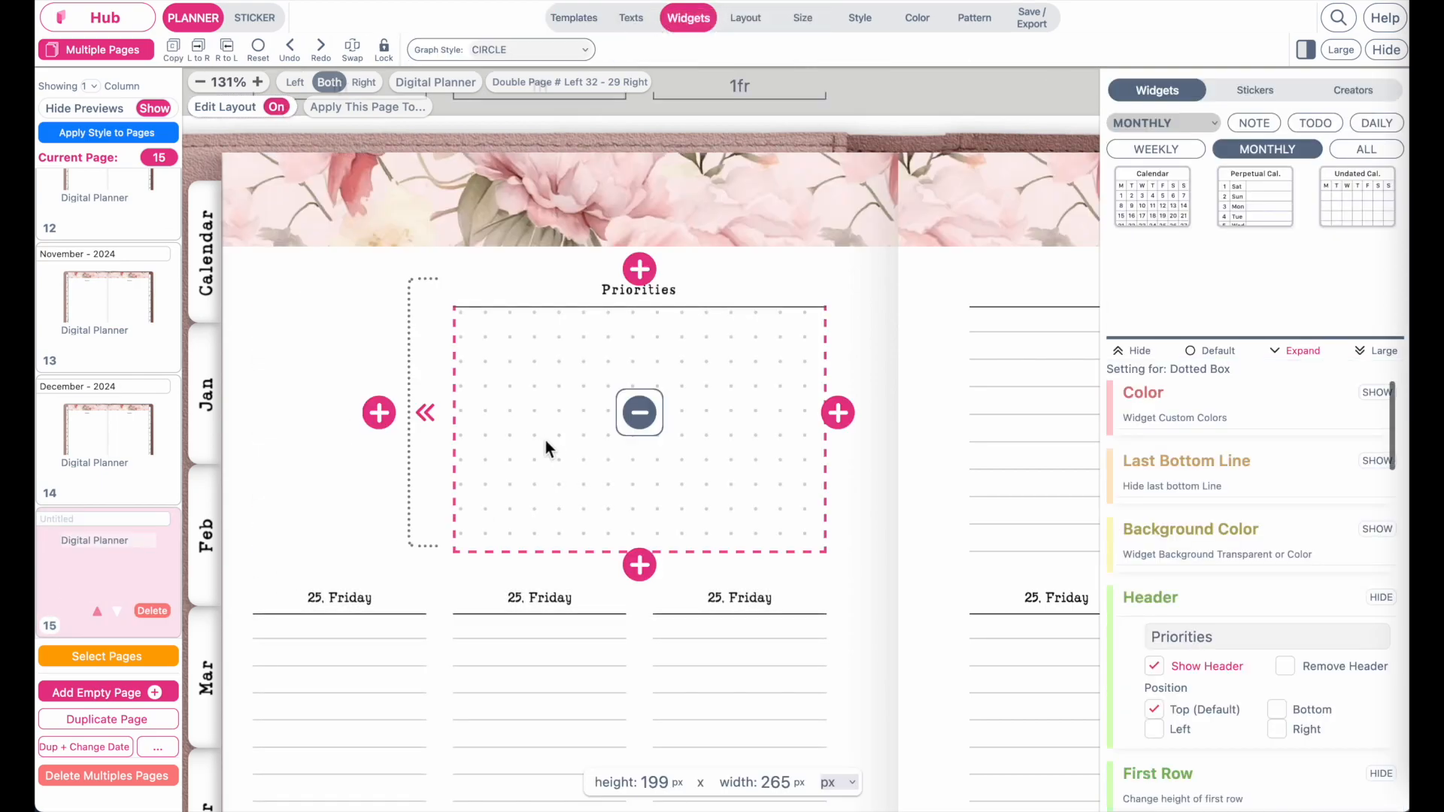
click(426, 414)
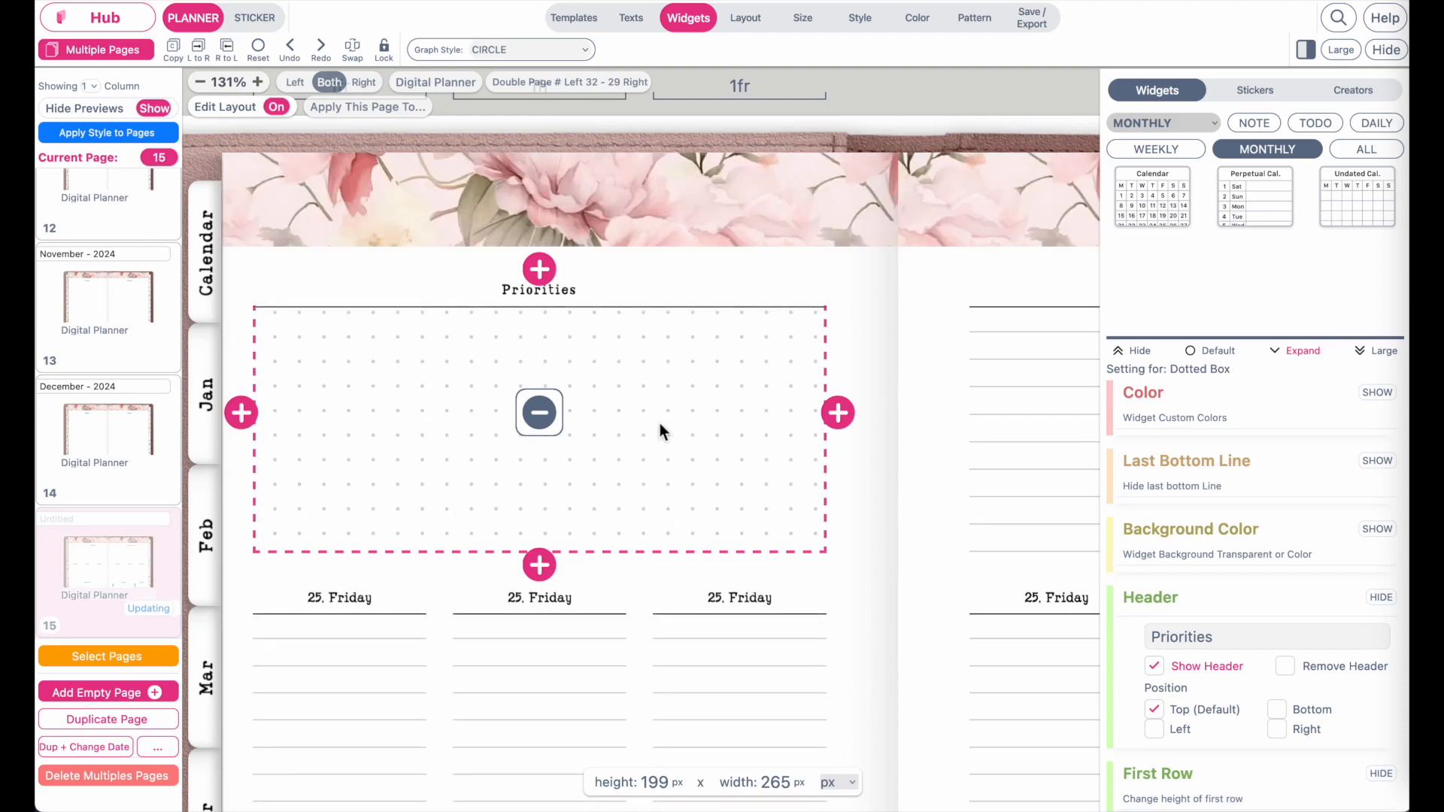
Change the floral background pattern of the weekly spread from a header to the Double Edge Frame layout.
scroll(661, 422, down, 3)
click(975, 17)
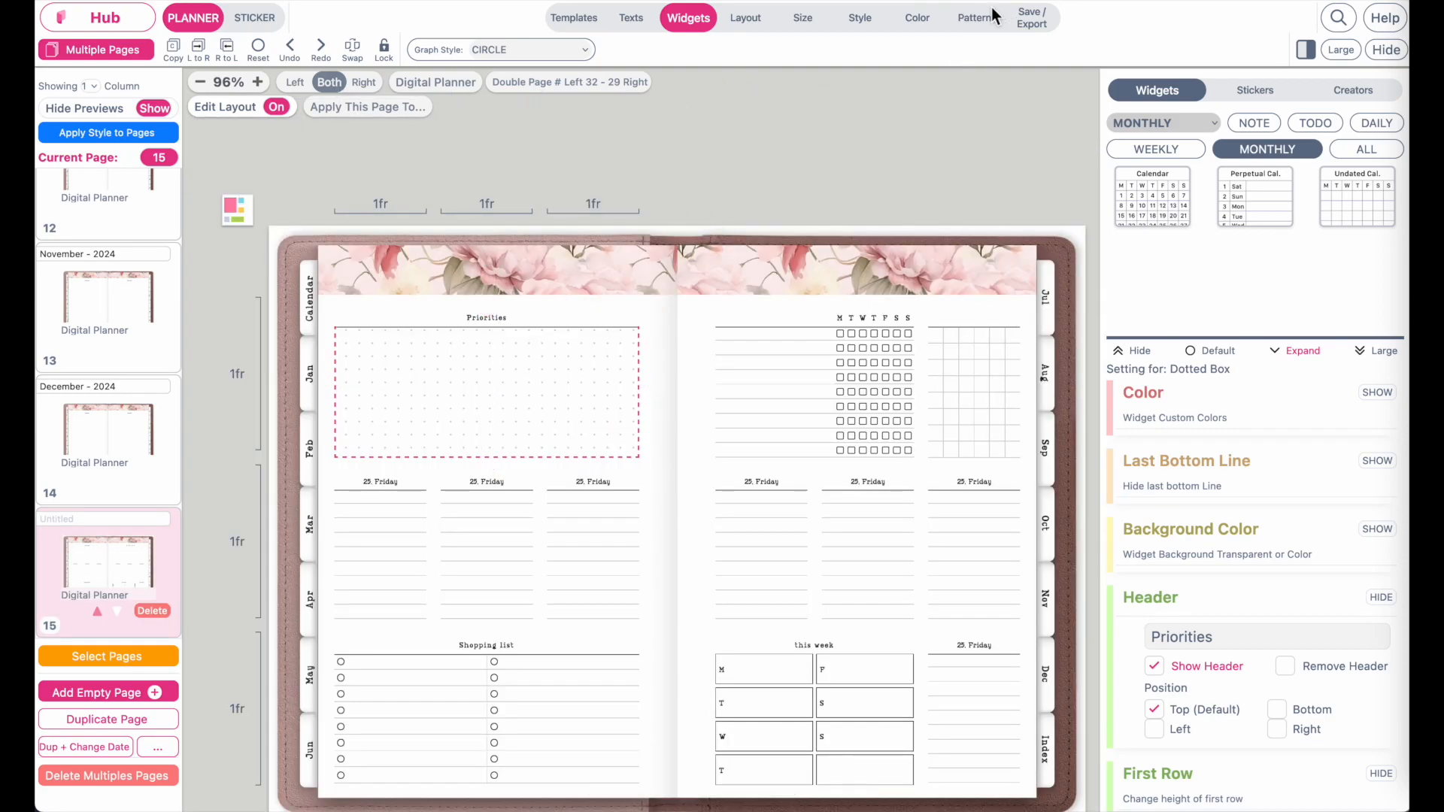
click(1381, 119)
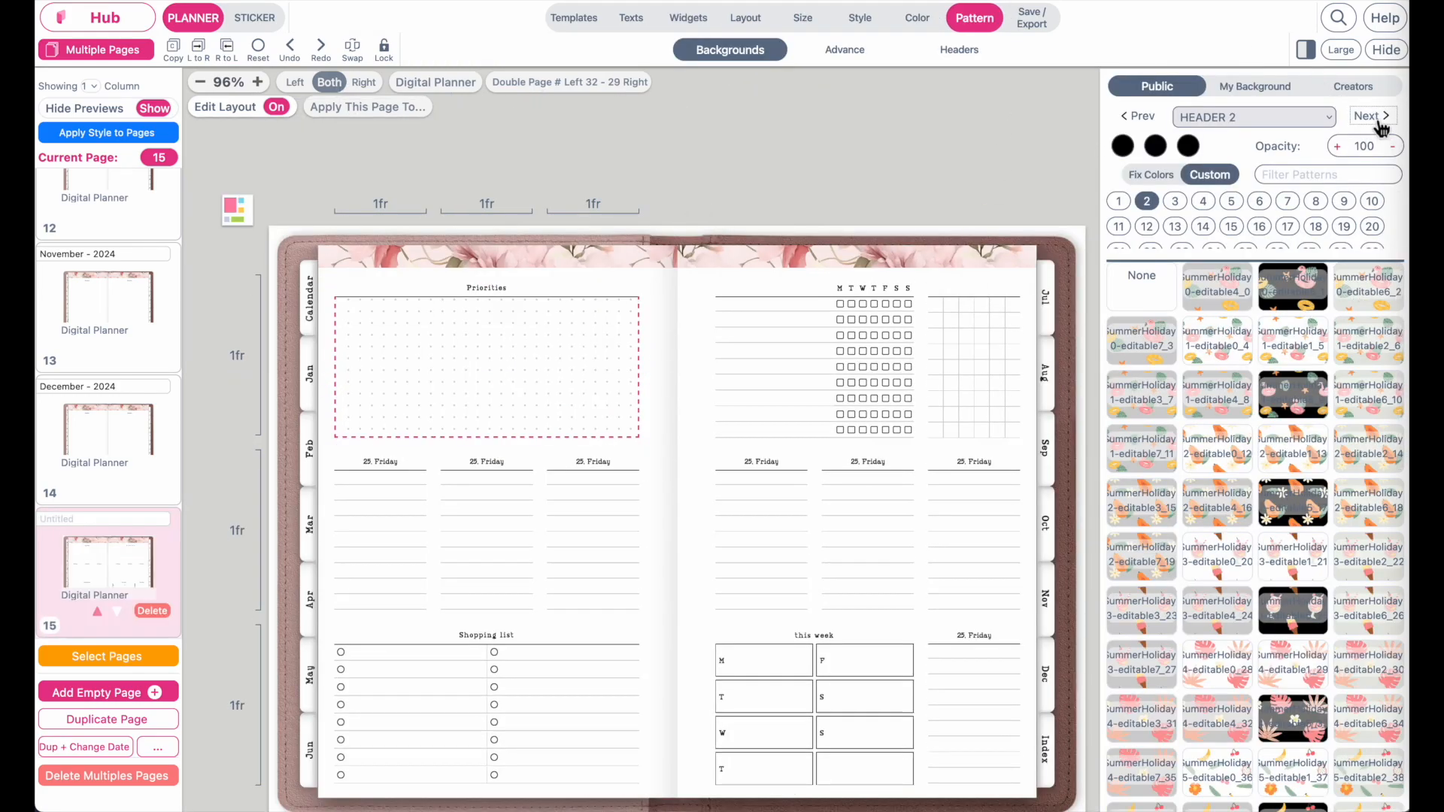
click(1377, 121)
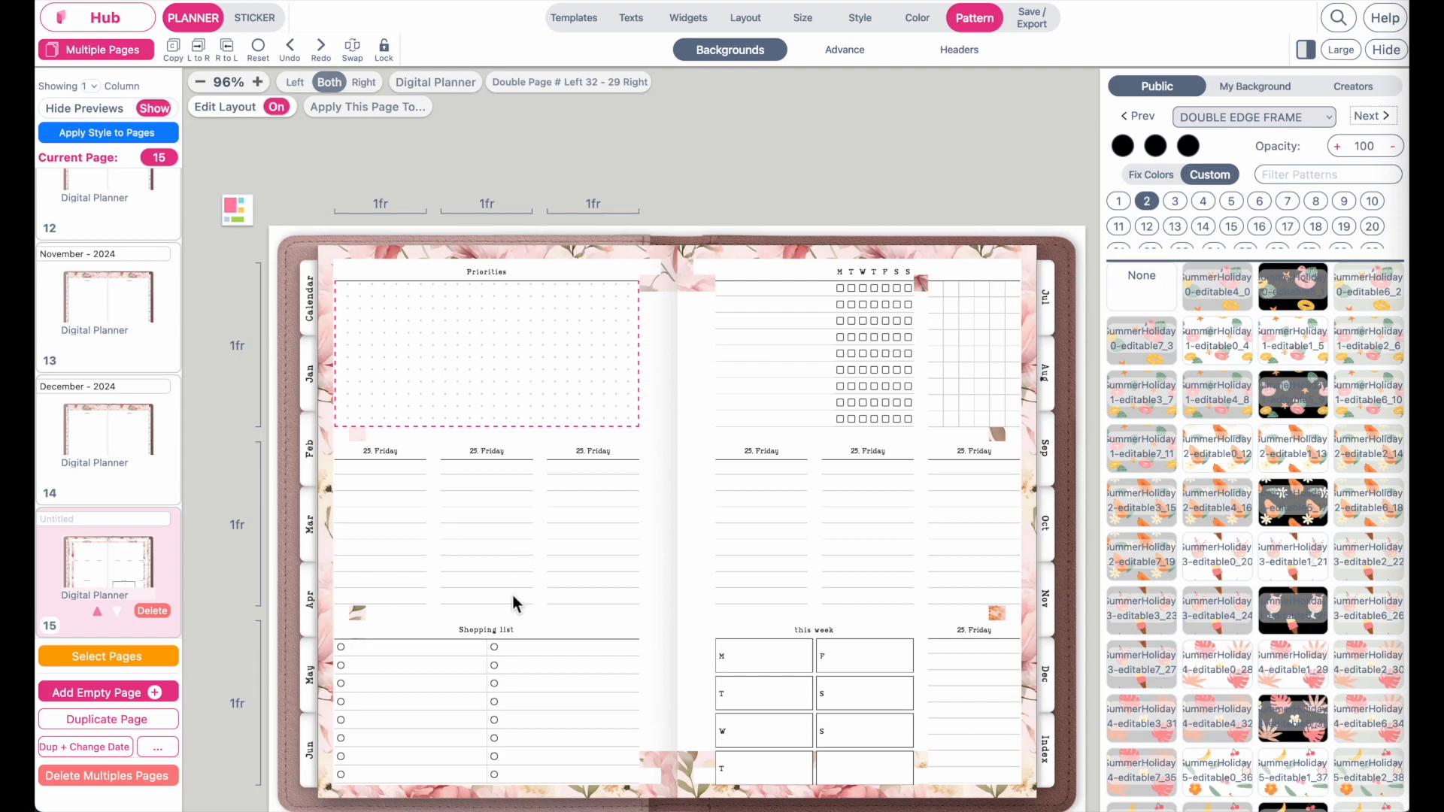
Add an empty column before the Priorities box on the left page and reduce its width to 0.3fr.
scroll(450, 296, up, 5)
scroll(450, 297, down, 3)
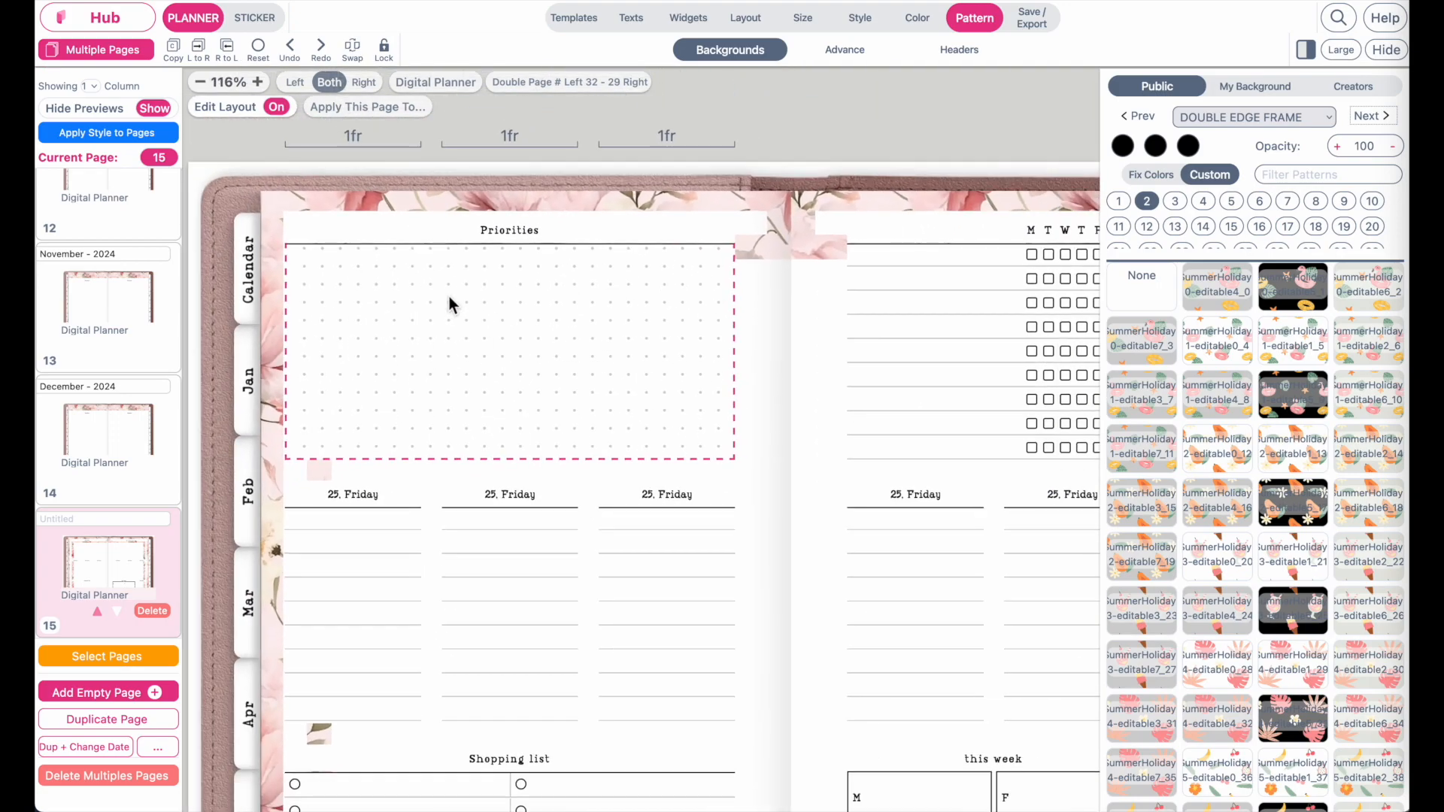
scroll(364, 427, down, 5)
scroll(385, 370, up, 5)
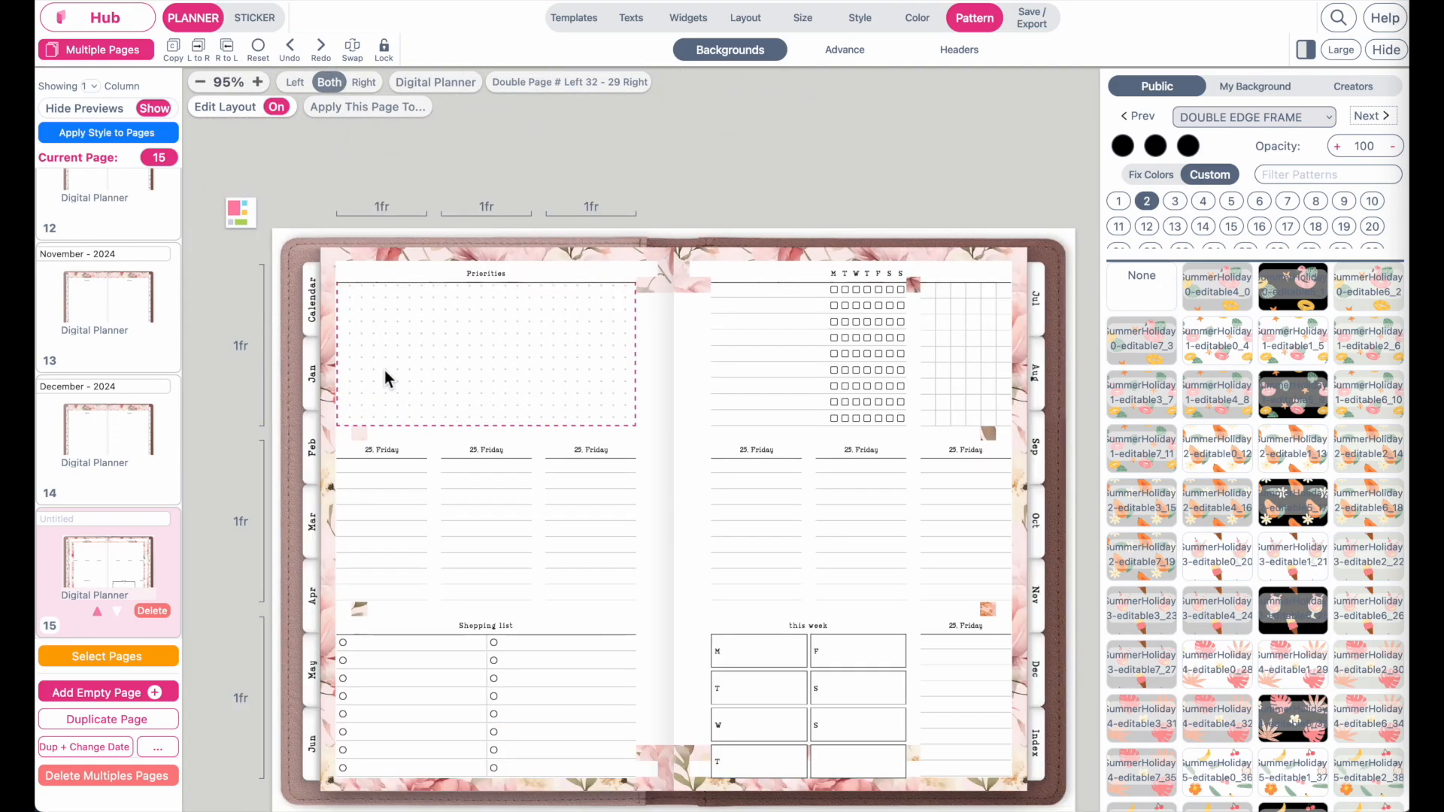
click(389, 368)
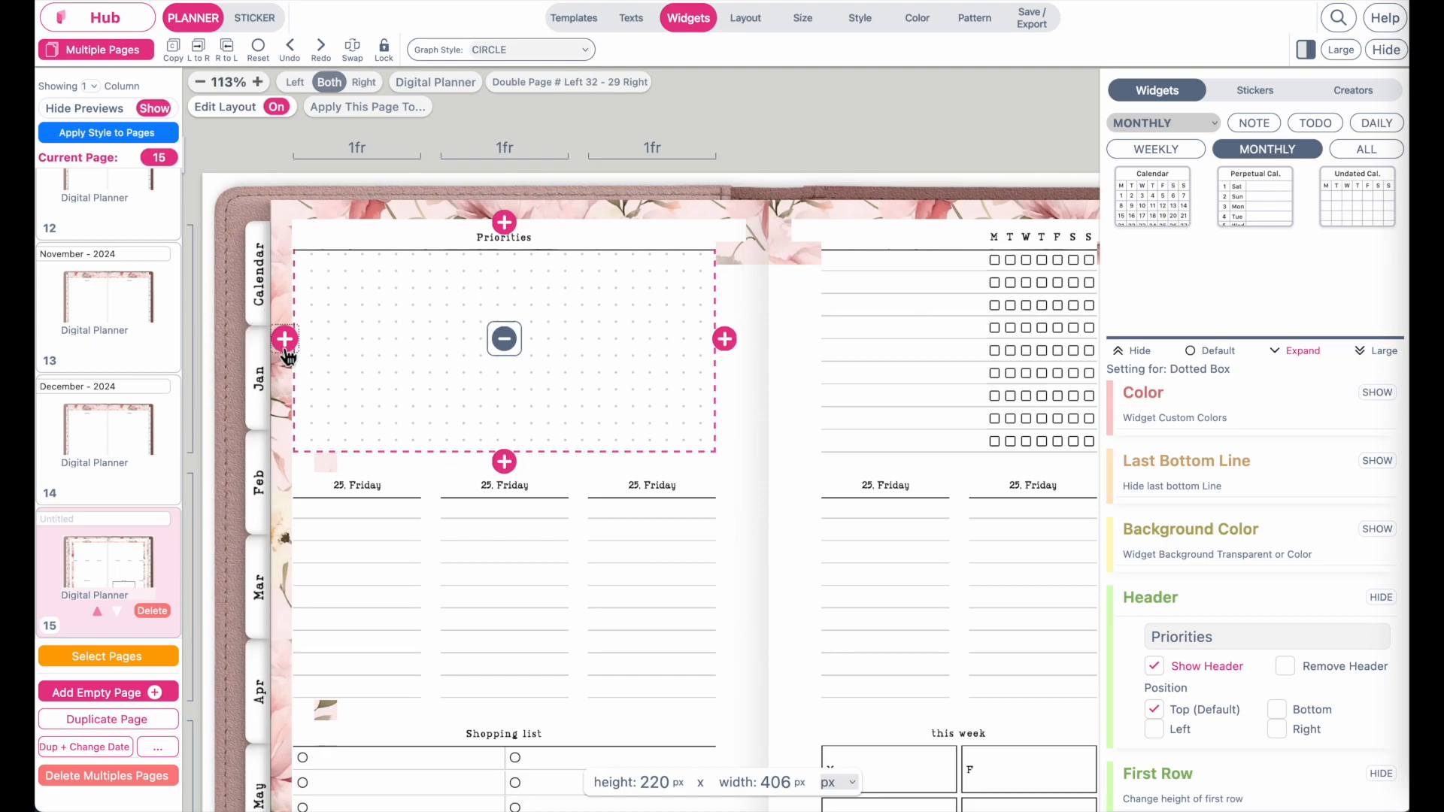
click(284, 339)
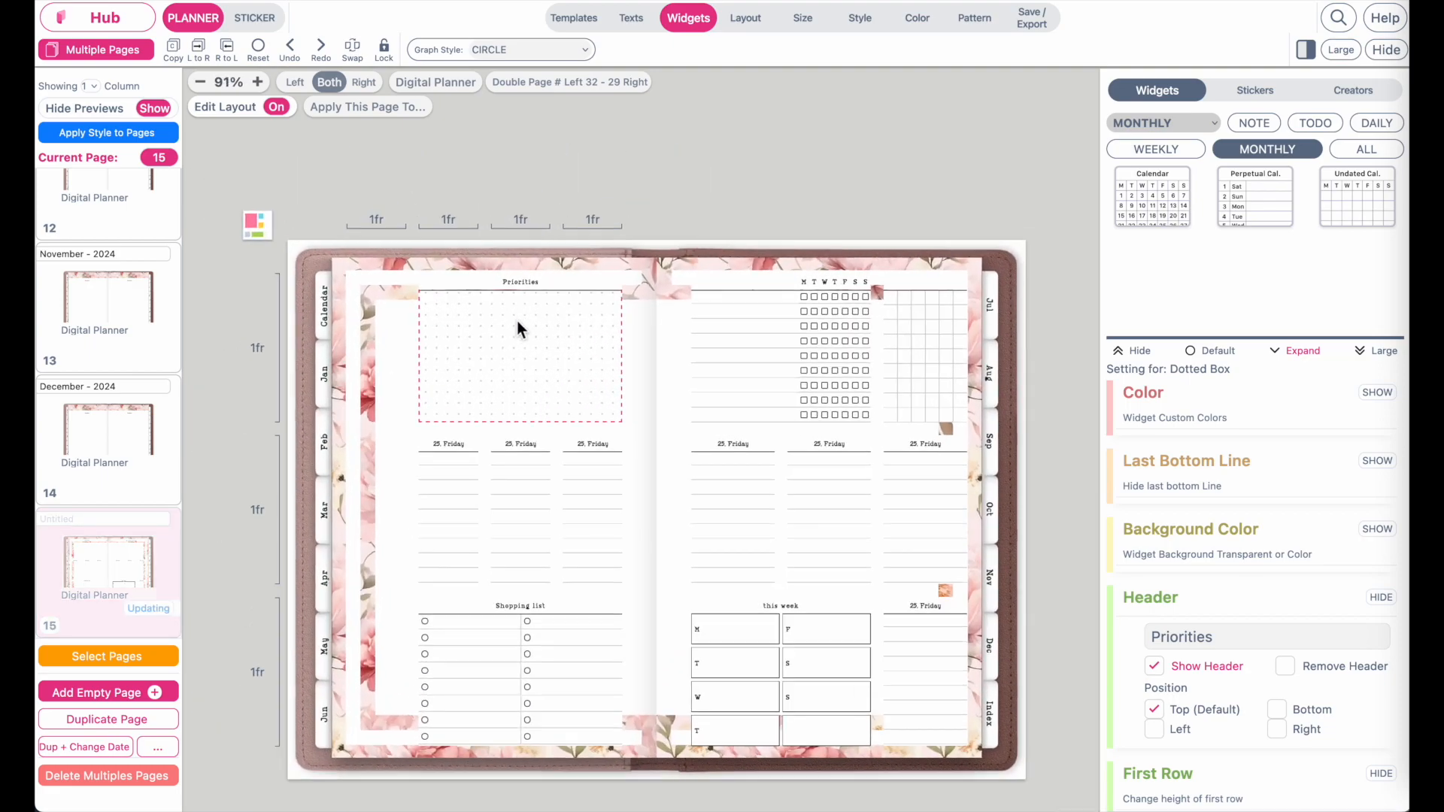
click(398, 222)
click(521, 184)
click(522, 184)
click(521, 184)
click(521, 183)
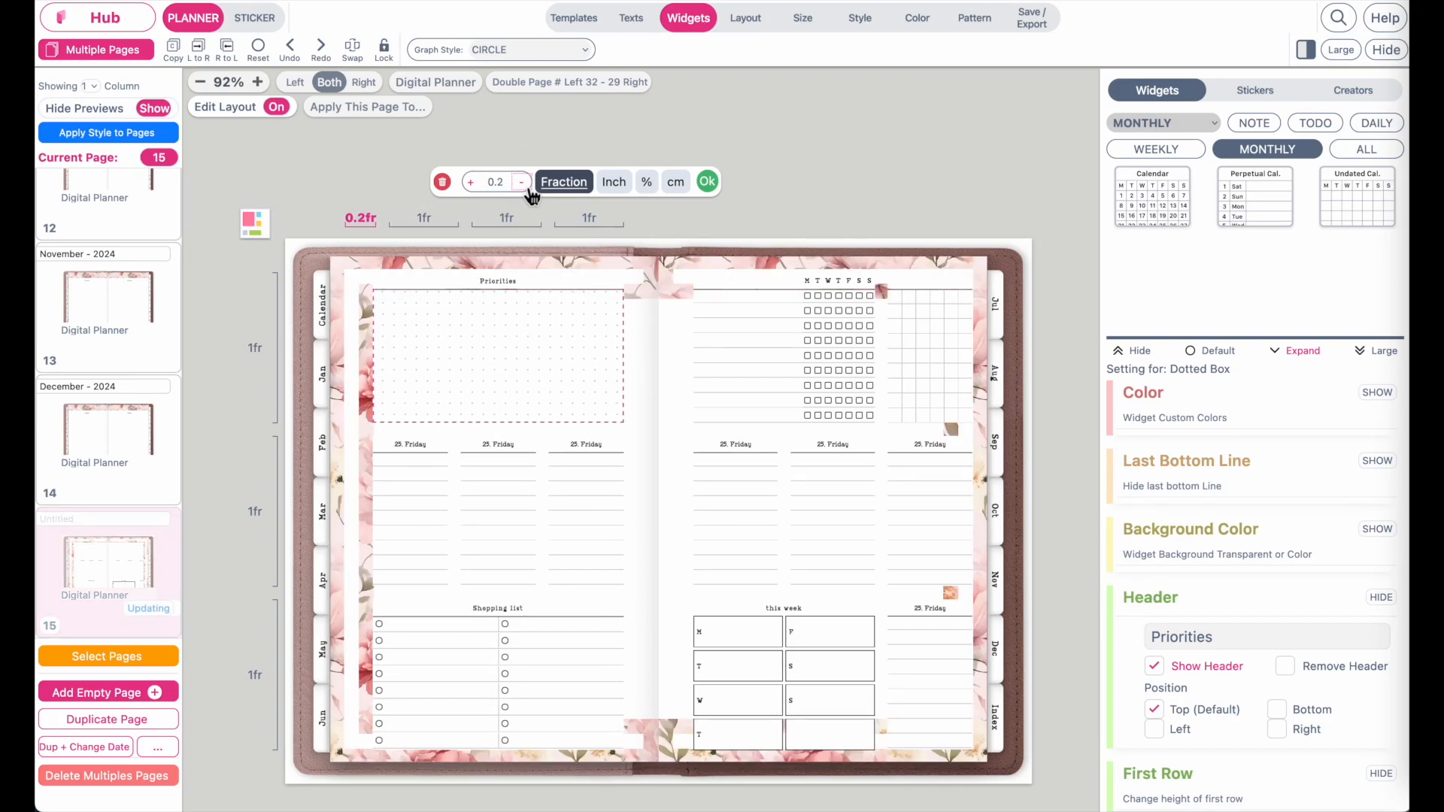
Add an empty row below the Shopping list on the left page and reduce its height to 0.2fr.
click(482, 702)
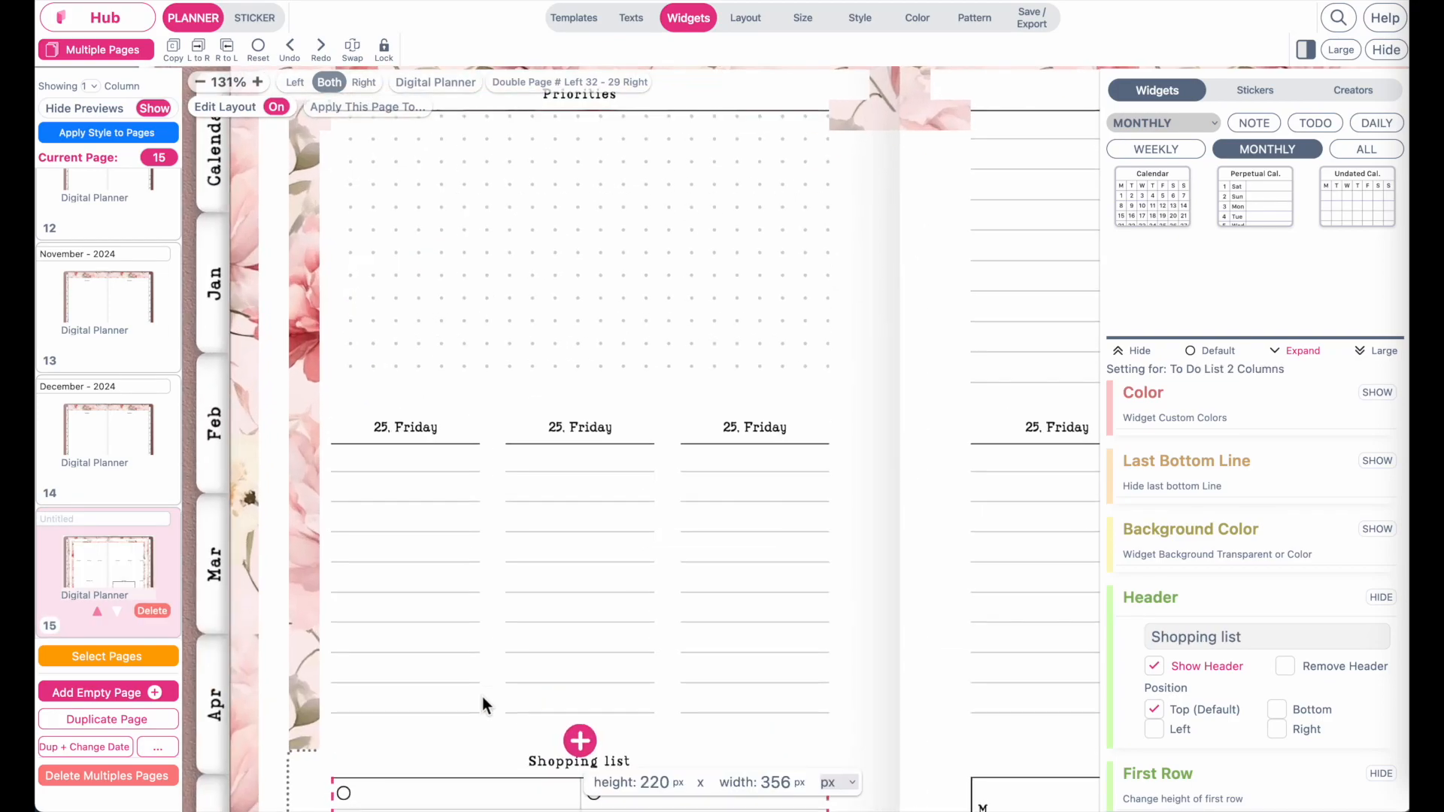
scroll(482, 696, down, 5)
scroll(576, 680, down, 2)
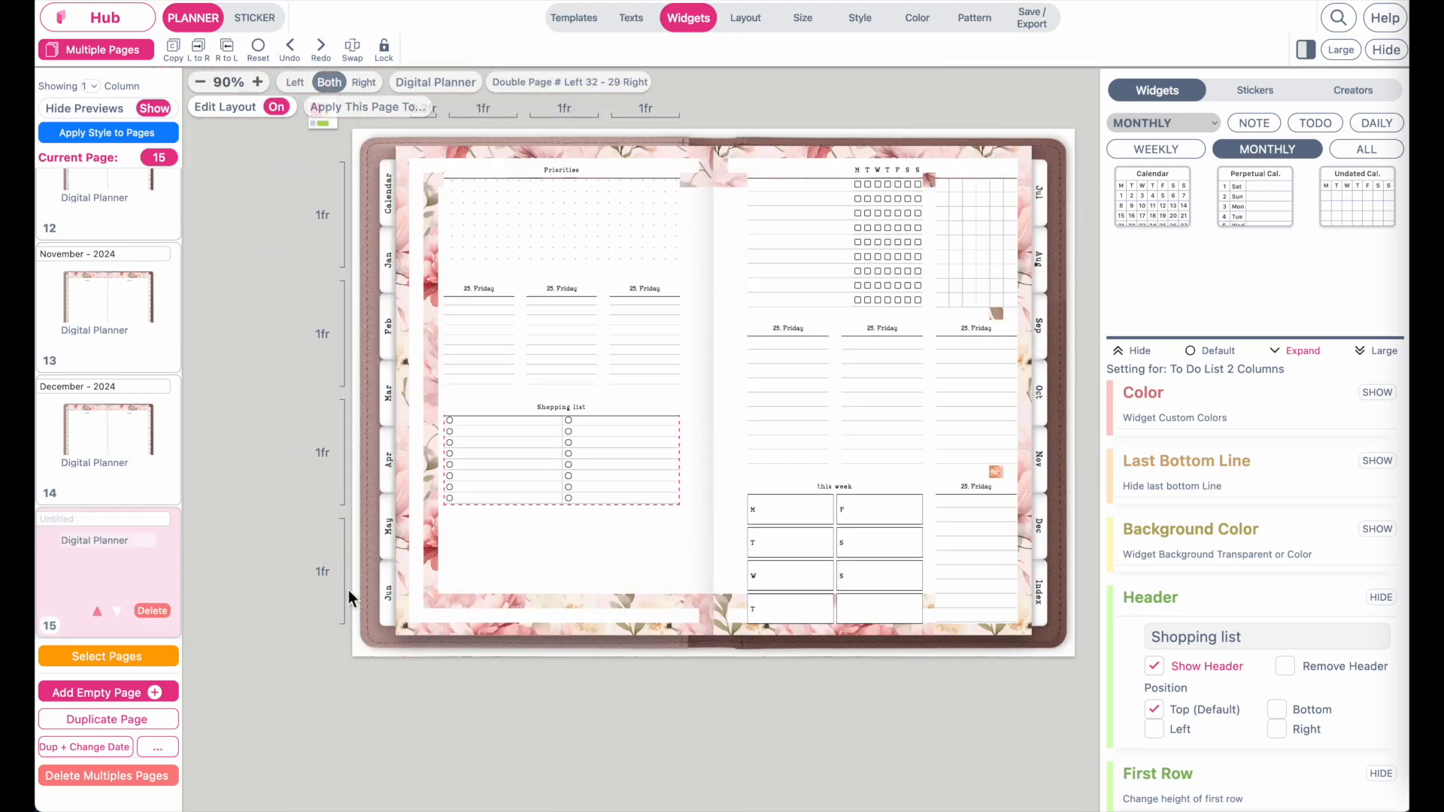
click(337, 575)
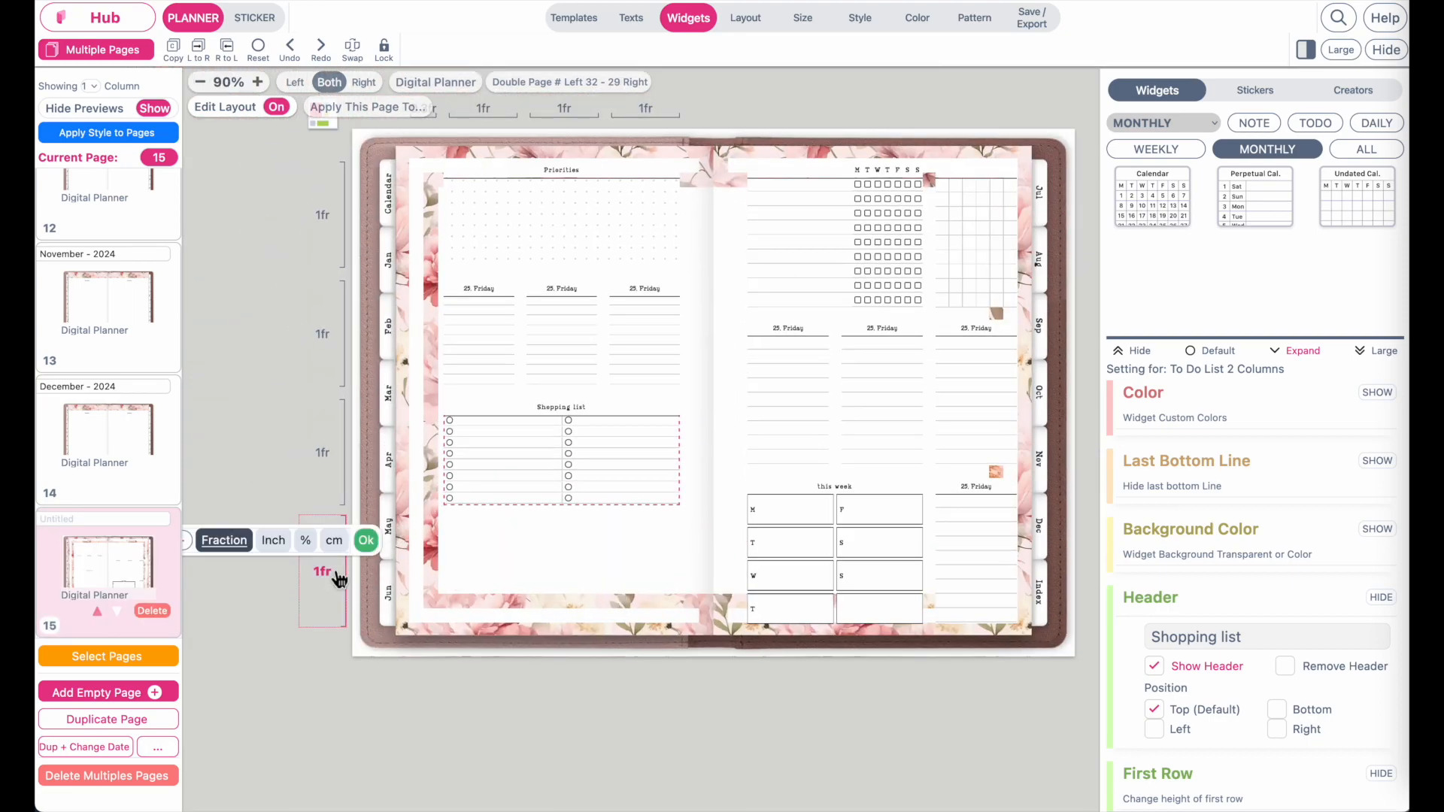
scroll(194, 553, left, 2)
click(246, 551)
click(246, 550)
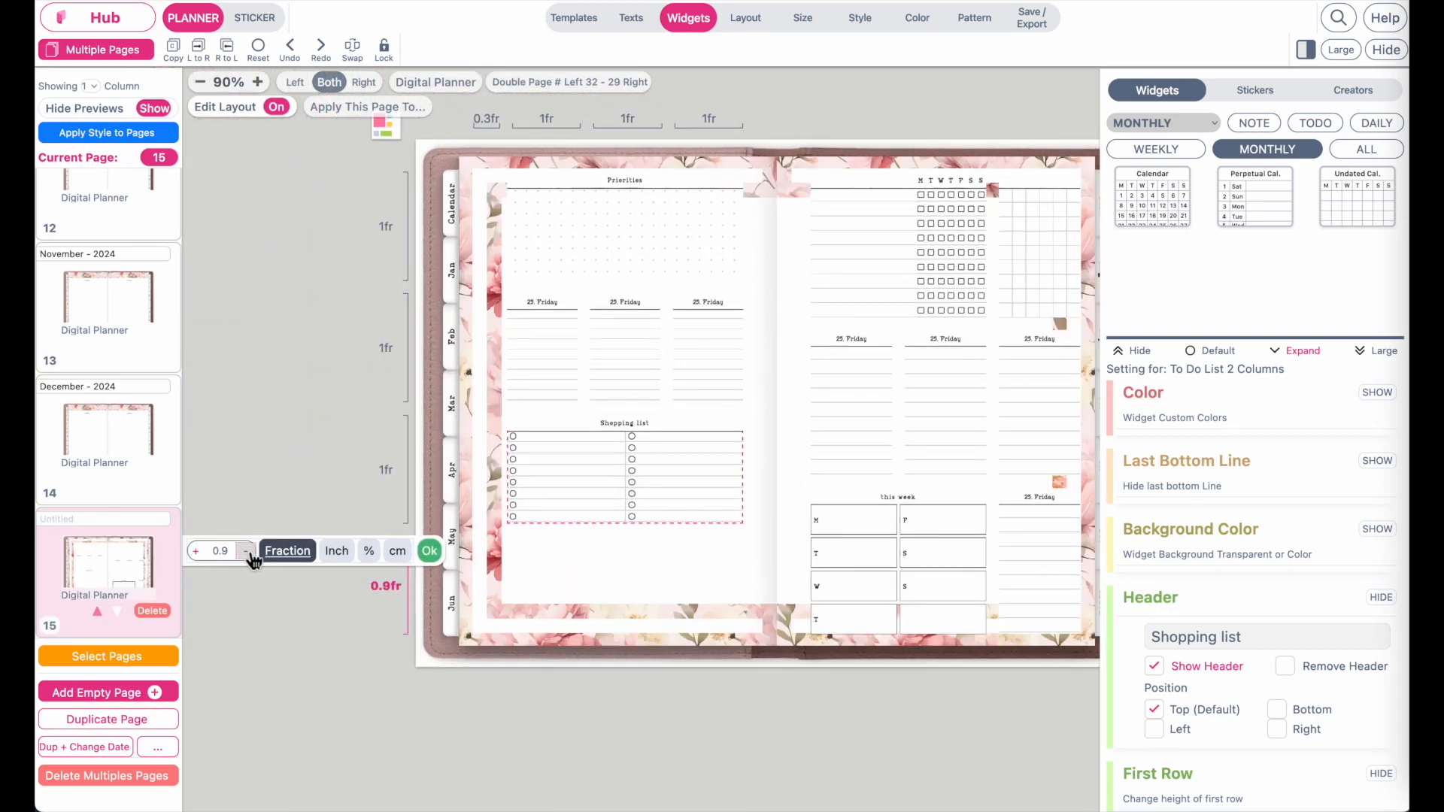
click(246, 551)
click(246, 551)
click(248, 553)
click(249, 553)
click(248, 553)
click(248, 553)
click(430, 551)
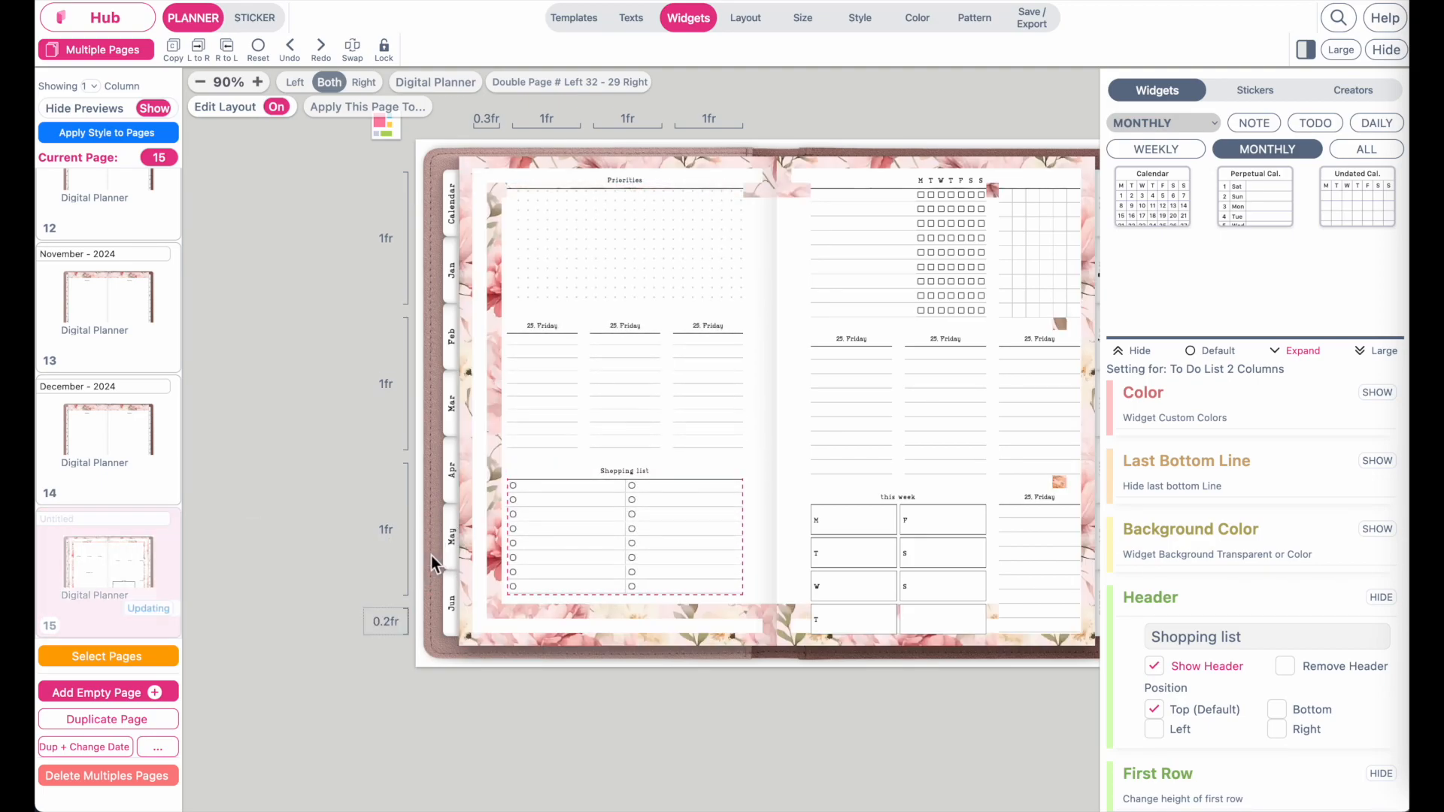
Add an empty row above the Priorities box on the left page and reduce its height to 0.1fr.
click(602, 210)
click(625, 173)
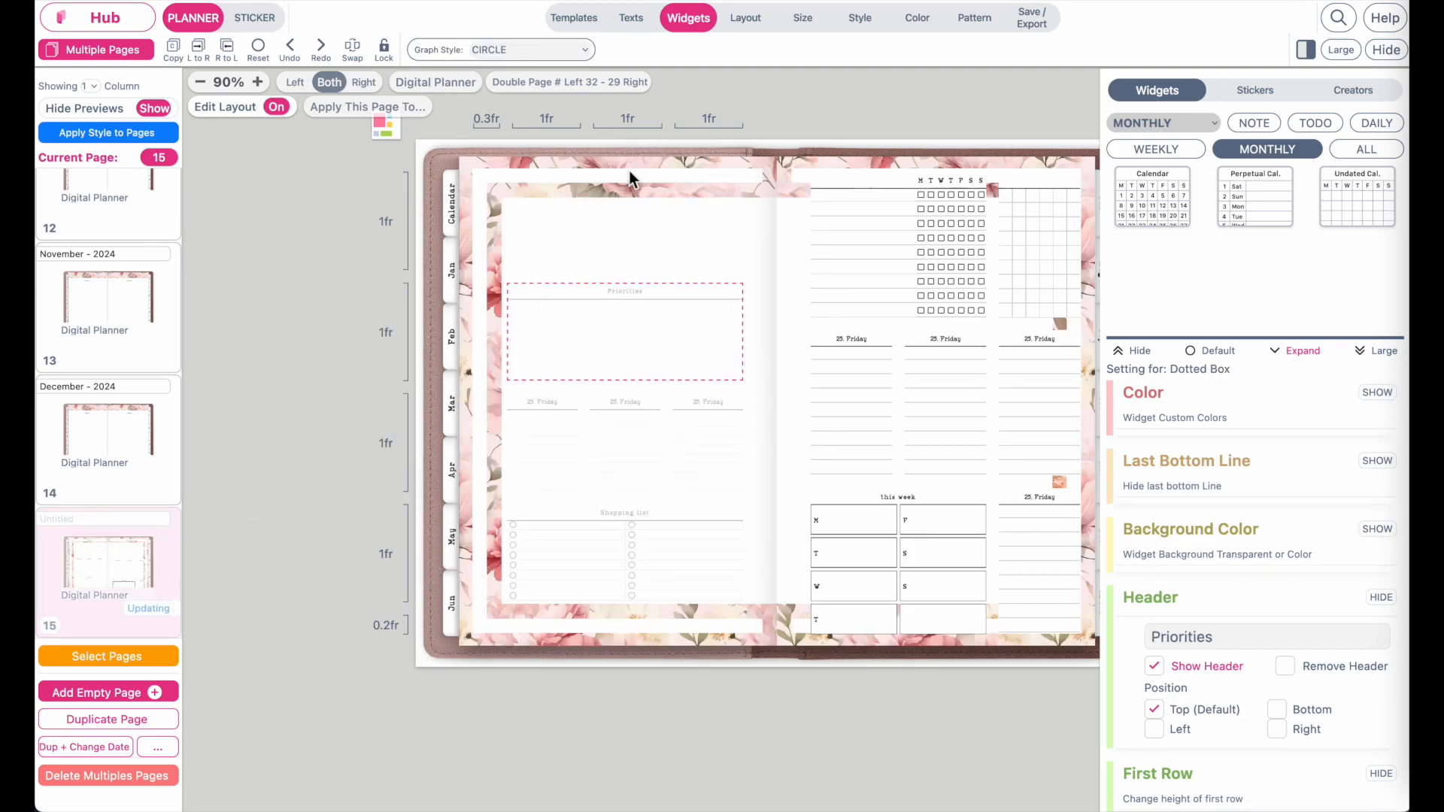
click(405, 250)
click(248, 156)
click(248, 156)
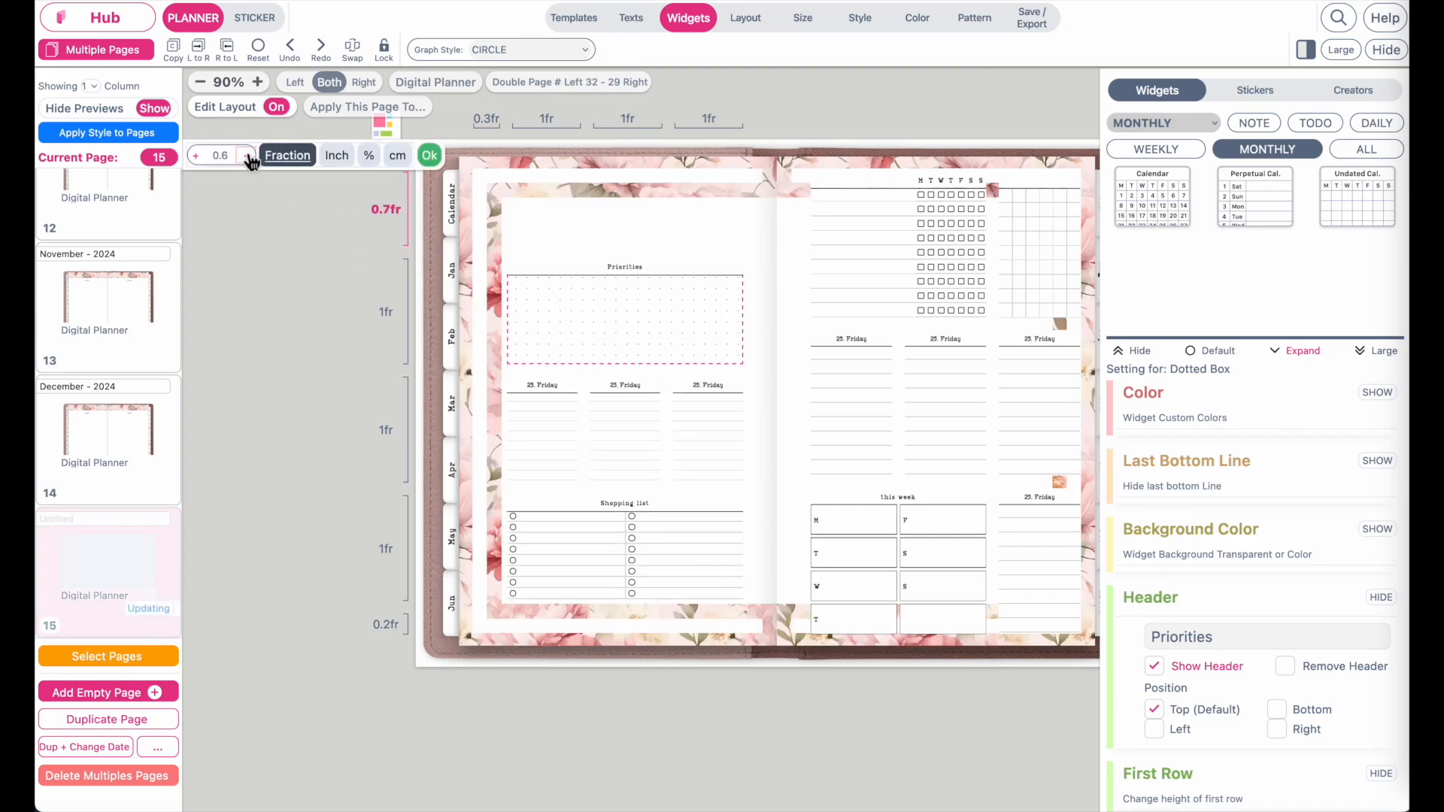
click(248, 157)
click(248, 156)
click(248, 156)
click(249, 157)
click(248, 157)
click(248, 156)
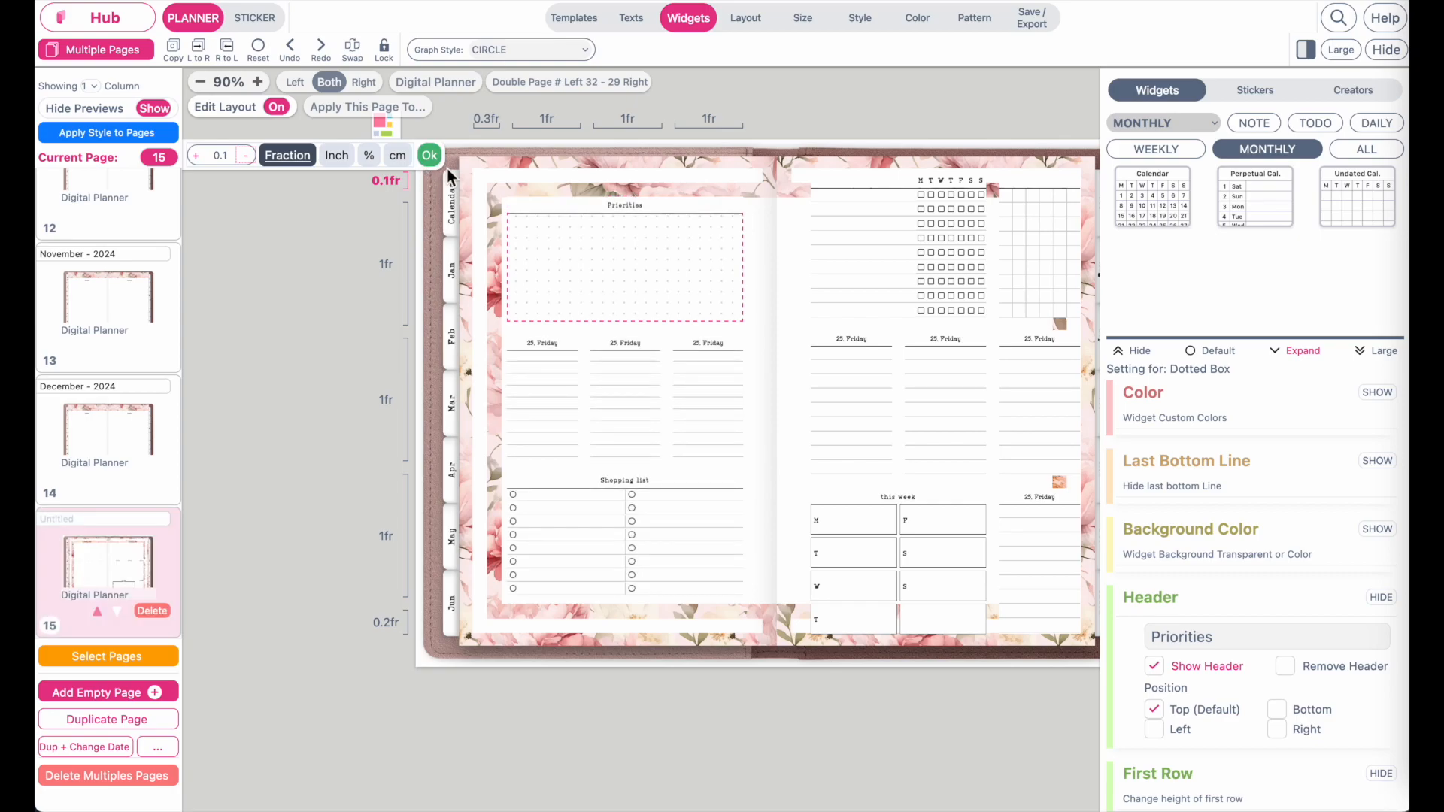
click(429, 155)
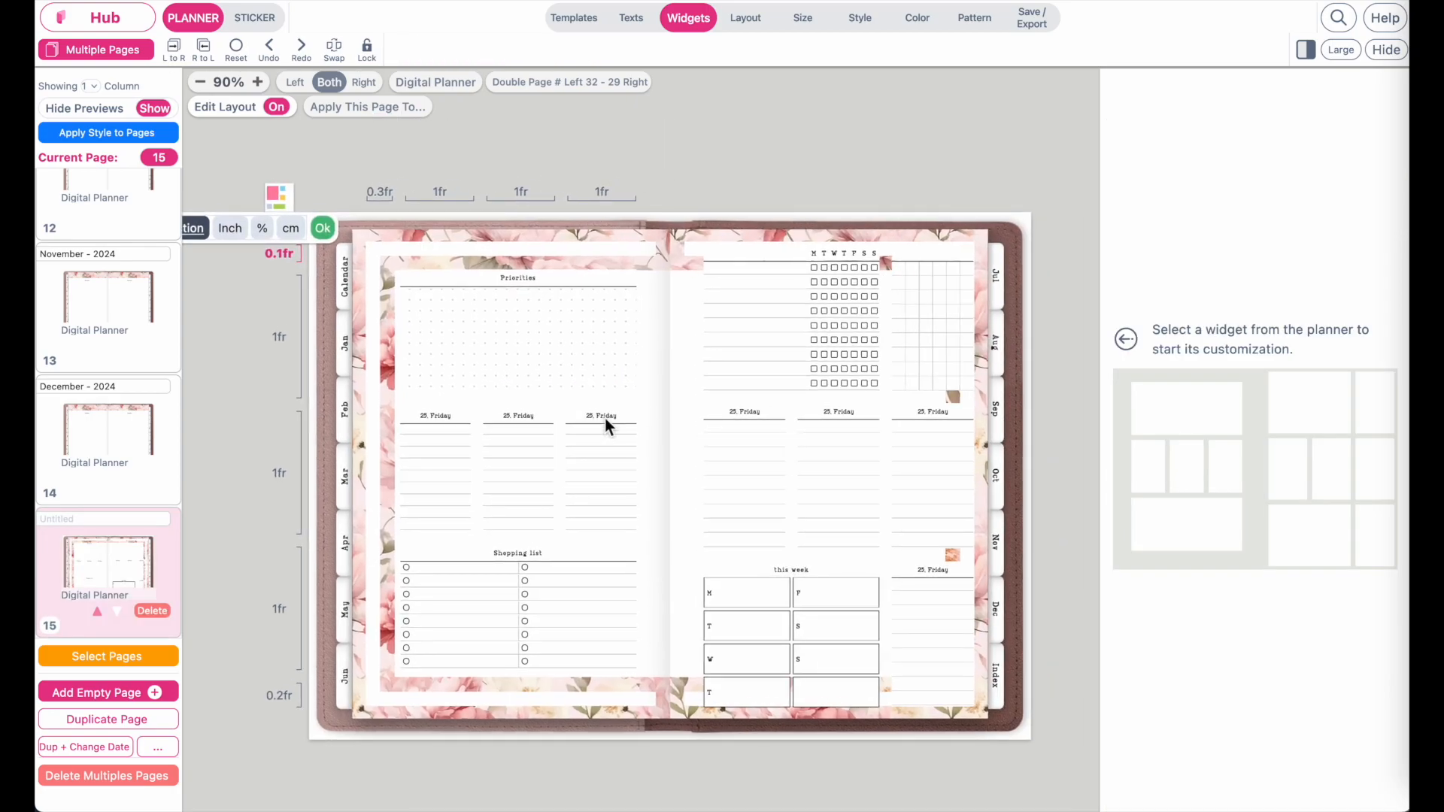
Add an empty row above the habit tracker on the right page and reduce its height to 0.1fr.
scroll(605, 418, right, 1)
click(775, 296)
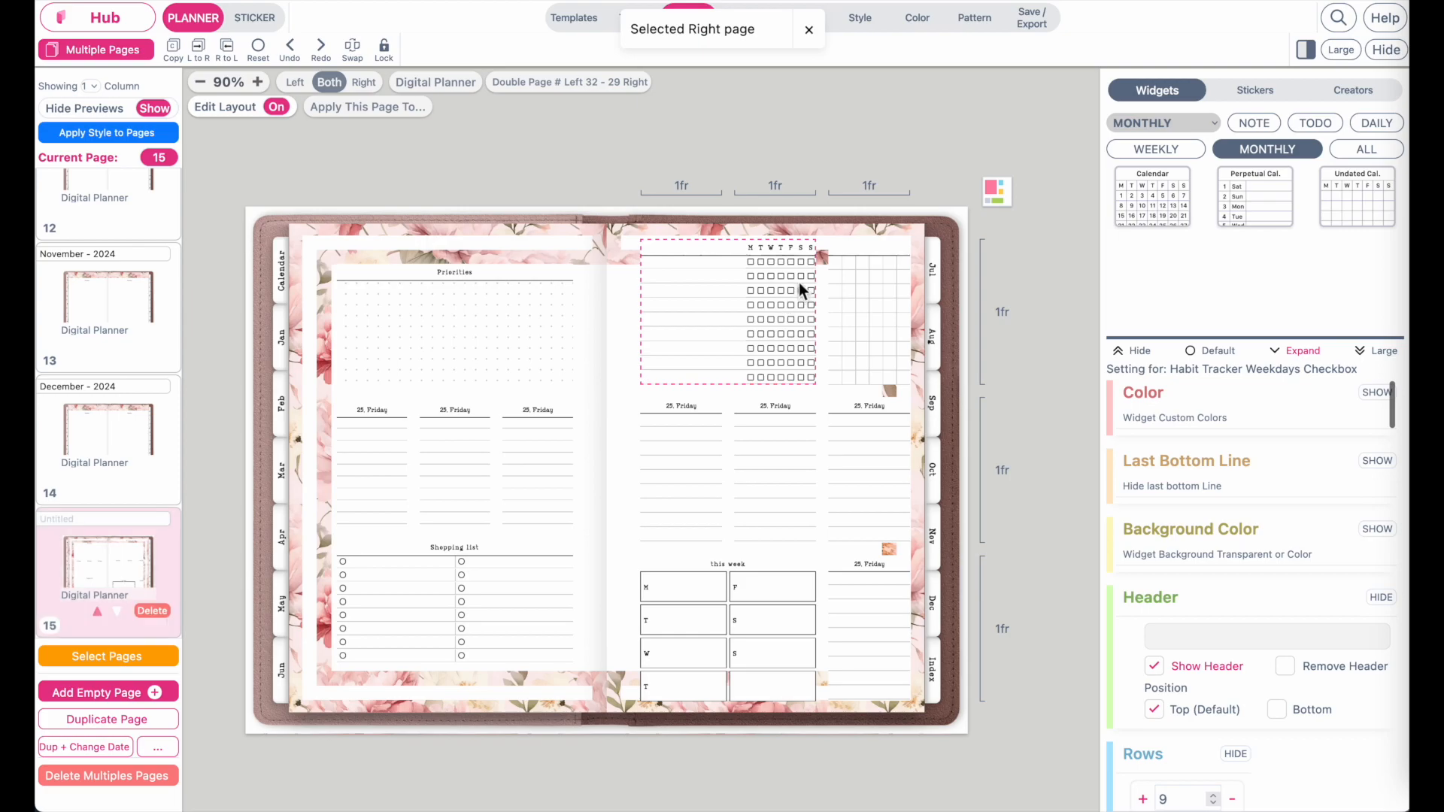
click(730, 239)
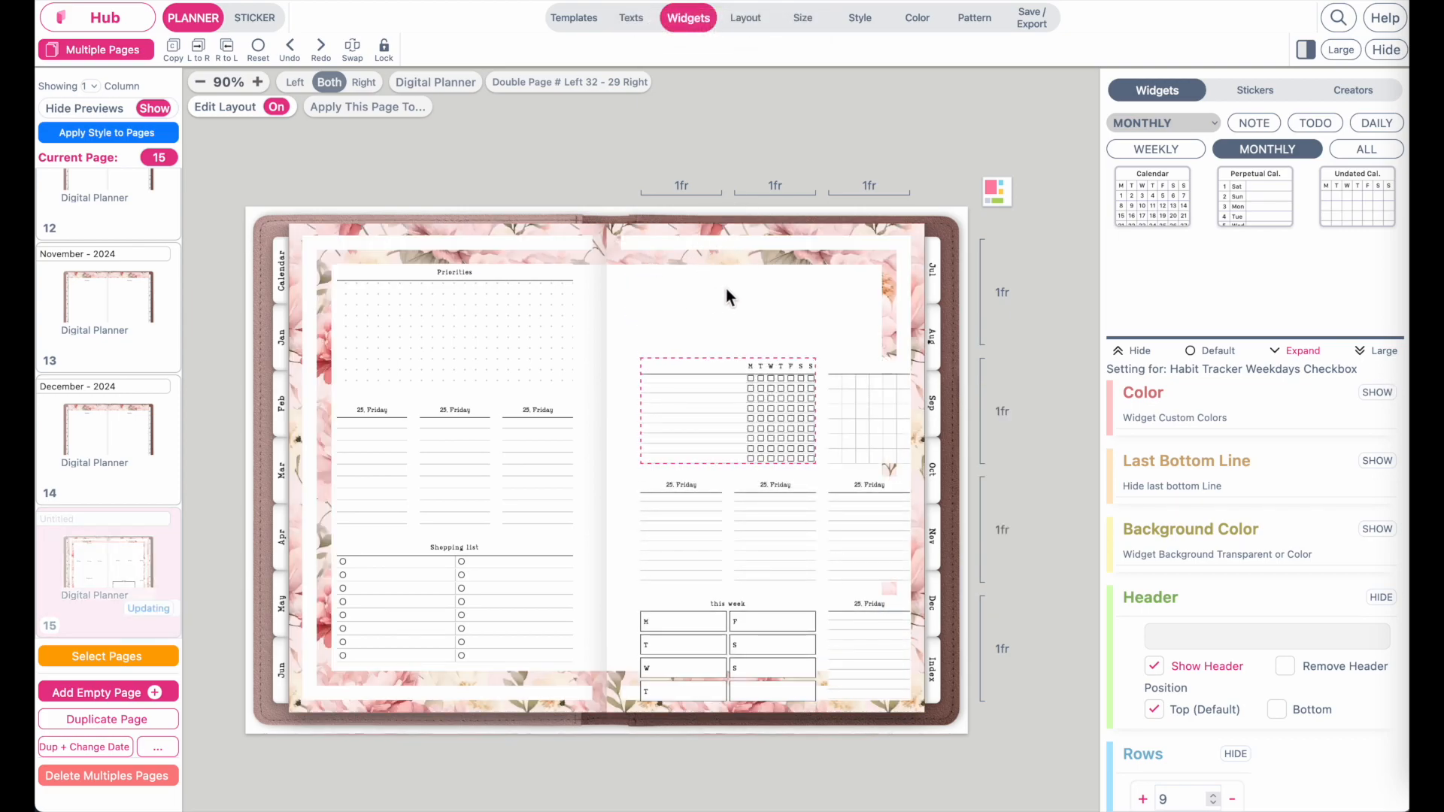
click(1002, 295)
click(1049, 222)
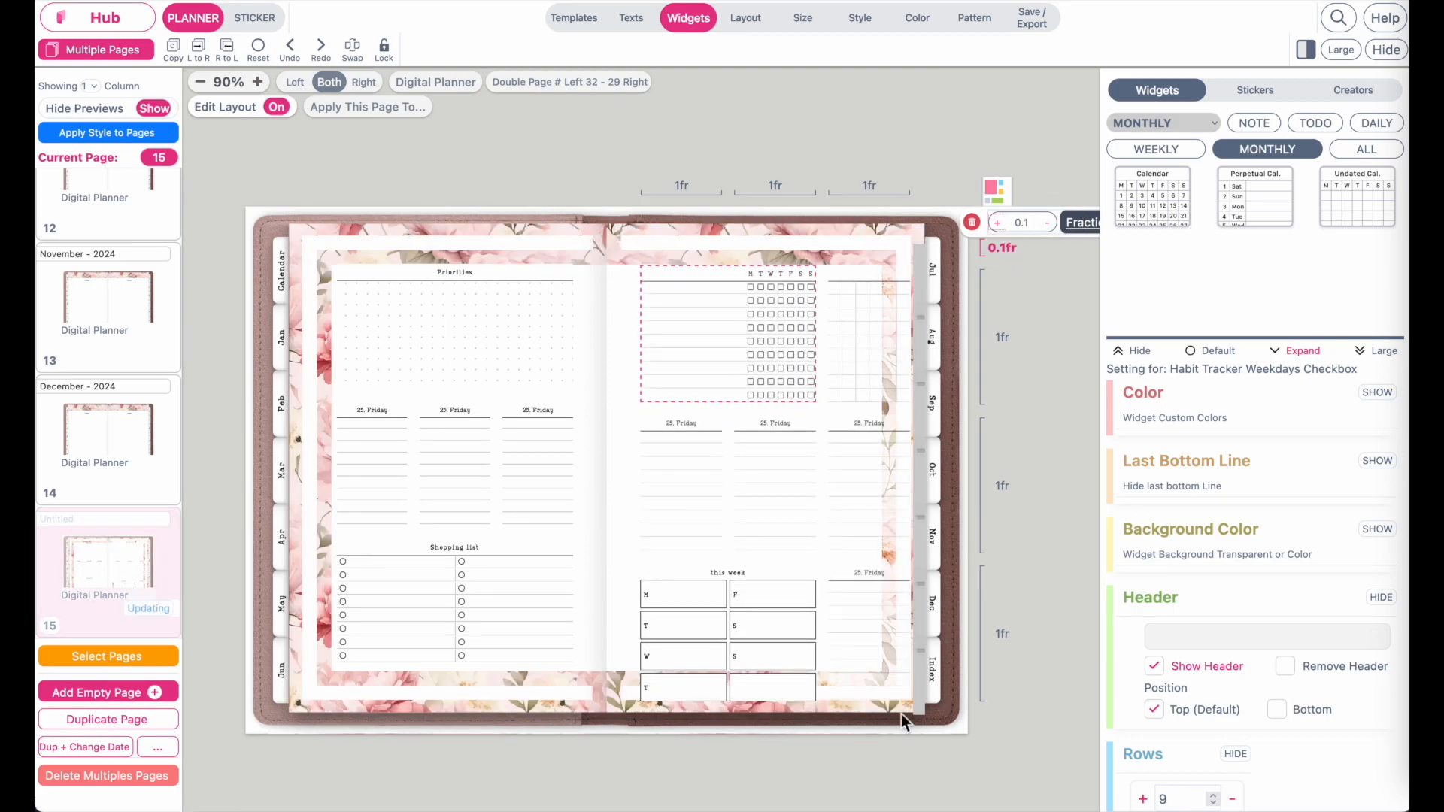
Add an empty row below the "this week" box on the right page and reduce its height to 0.2fr.
click(757, 678)
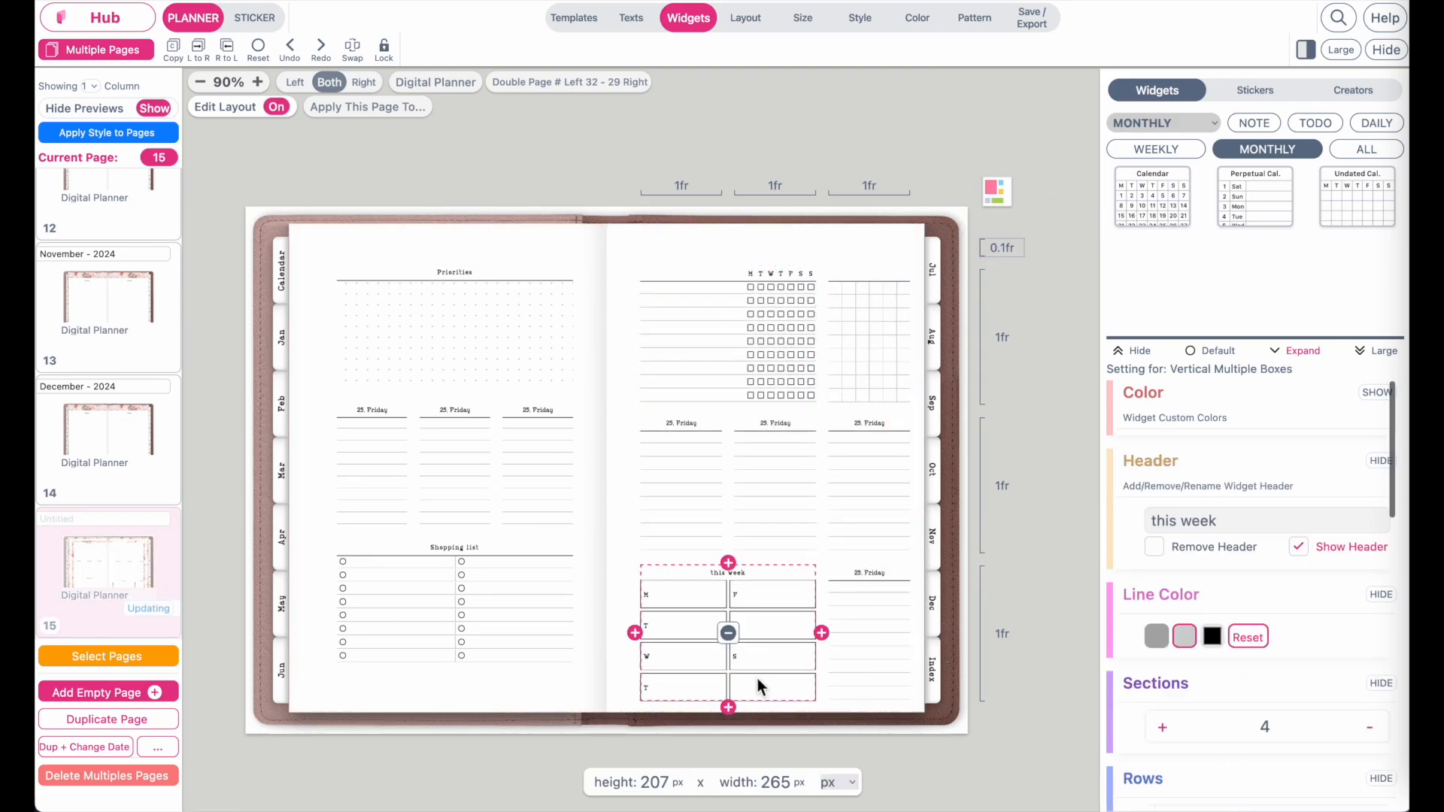
click(997, 646)
click(1050, 646)
click(1050, 646)
click(1050, 646)
click(1050, 647)
click(1050, 646)
click(1050, 646)
click(1050, 646)
click(1050, 646)
click(1050, 646)
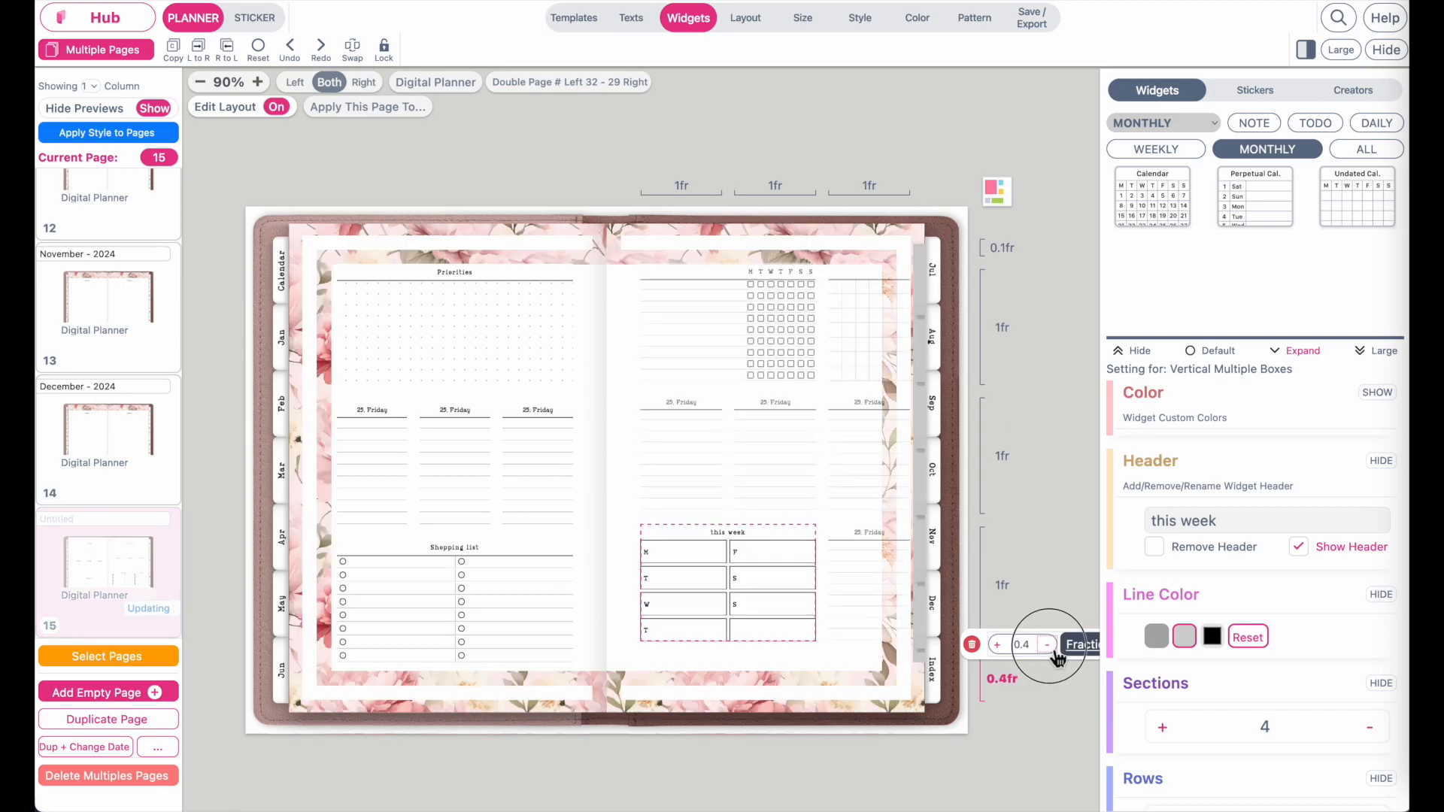
click(1050, 646)
click(1050, 647)
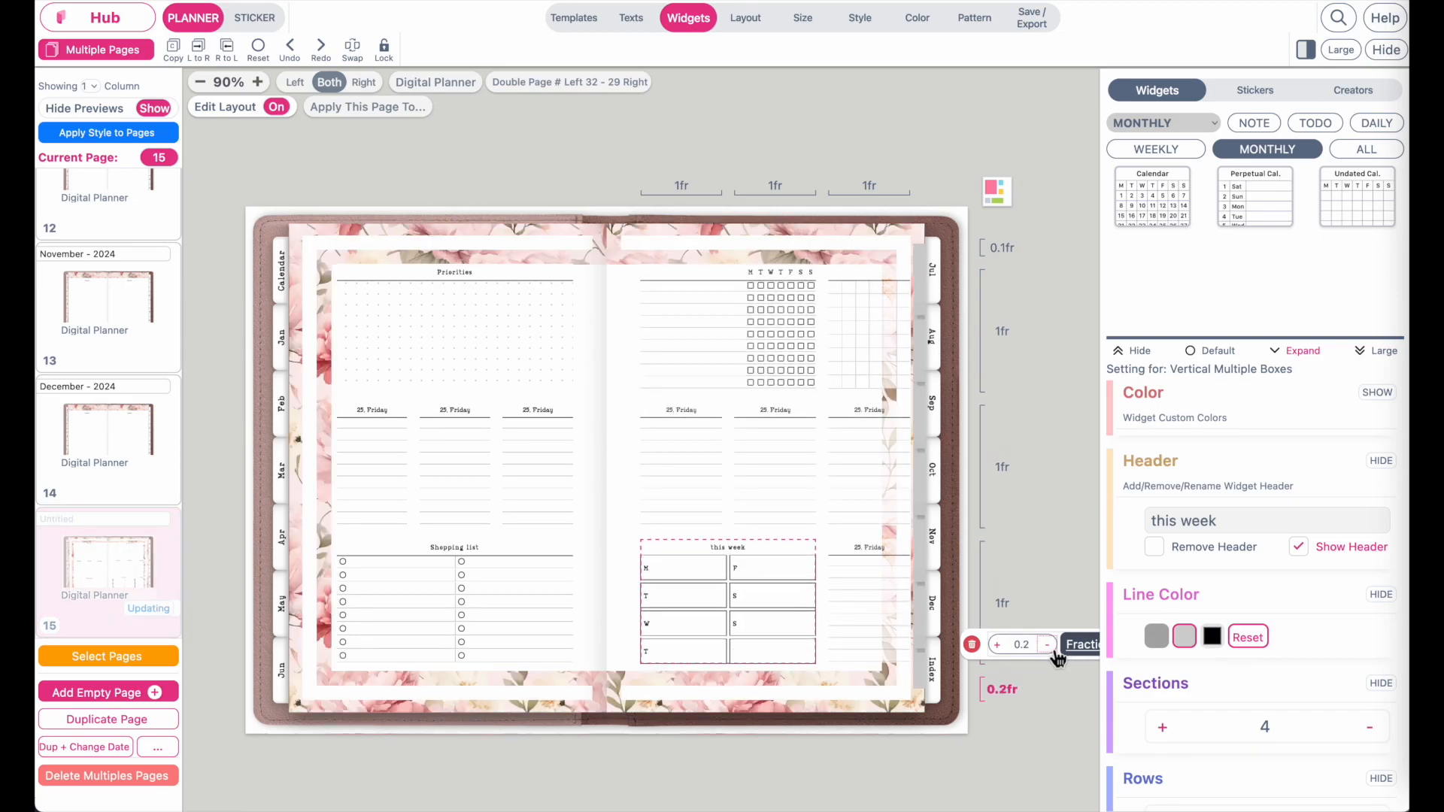
Add an empty column after the grid box on the right page and reduce its width to 0.3fr.
click(883, 310)
click(918, 326)
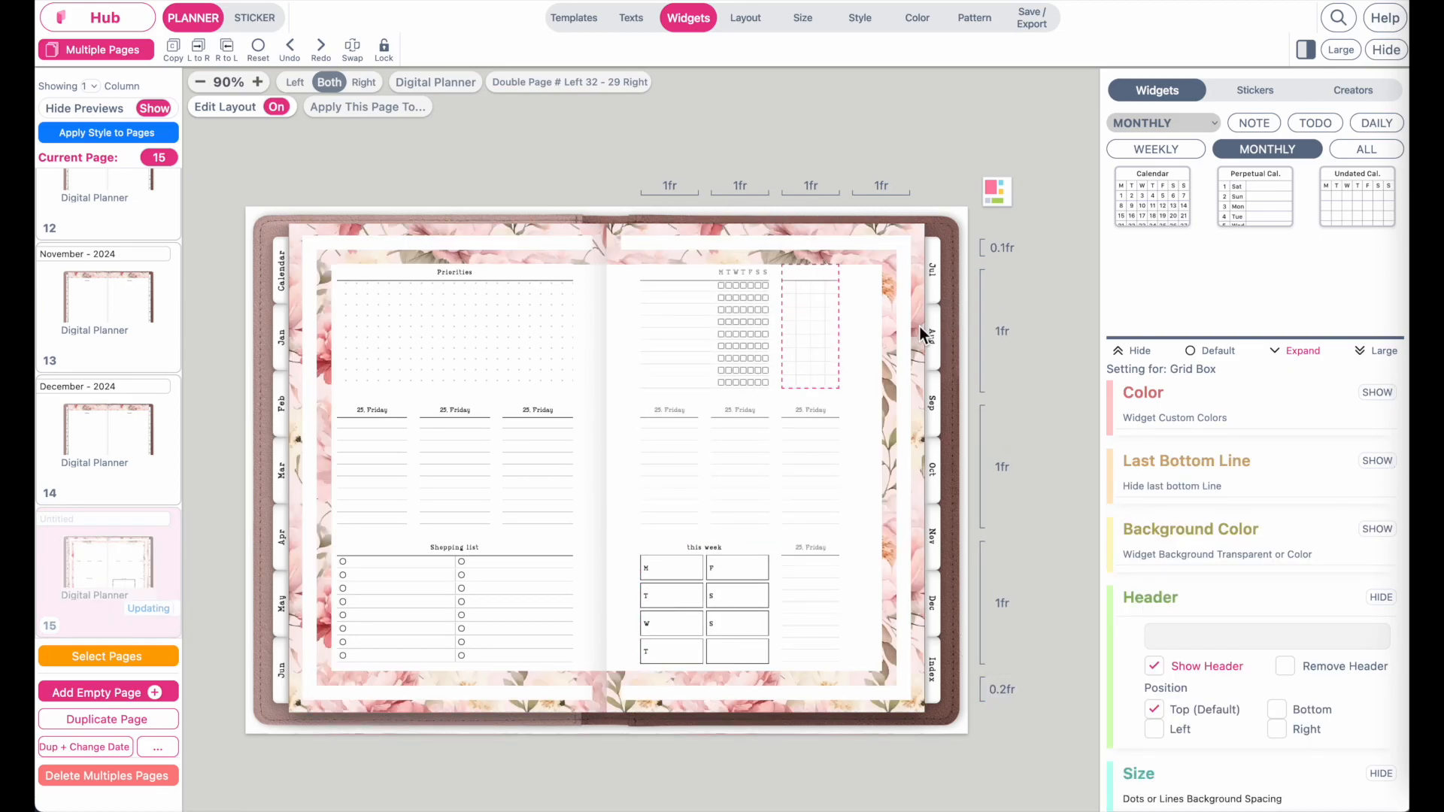
click(879, 189)
click(841, 155)
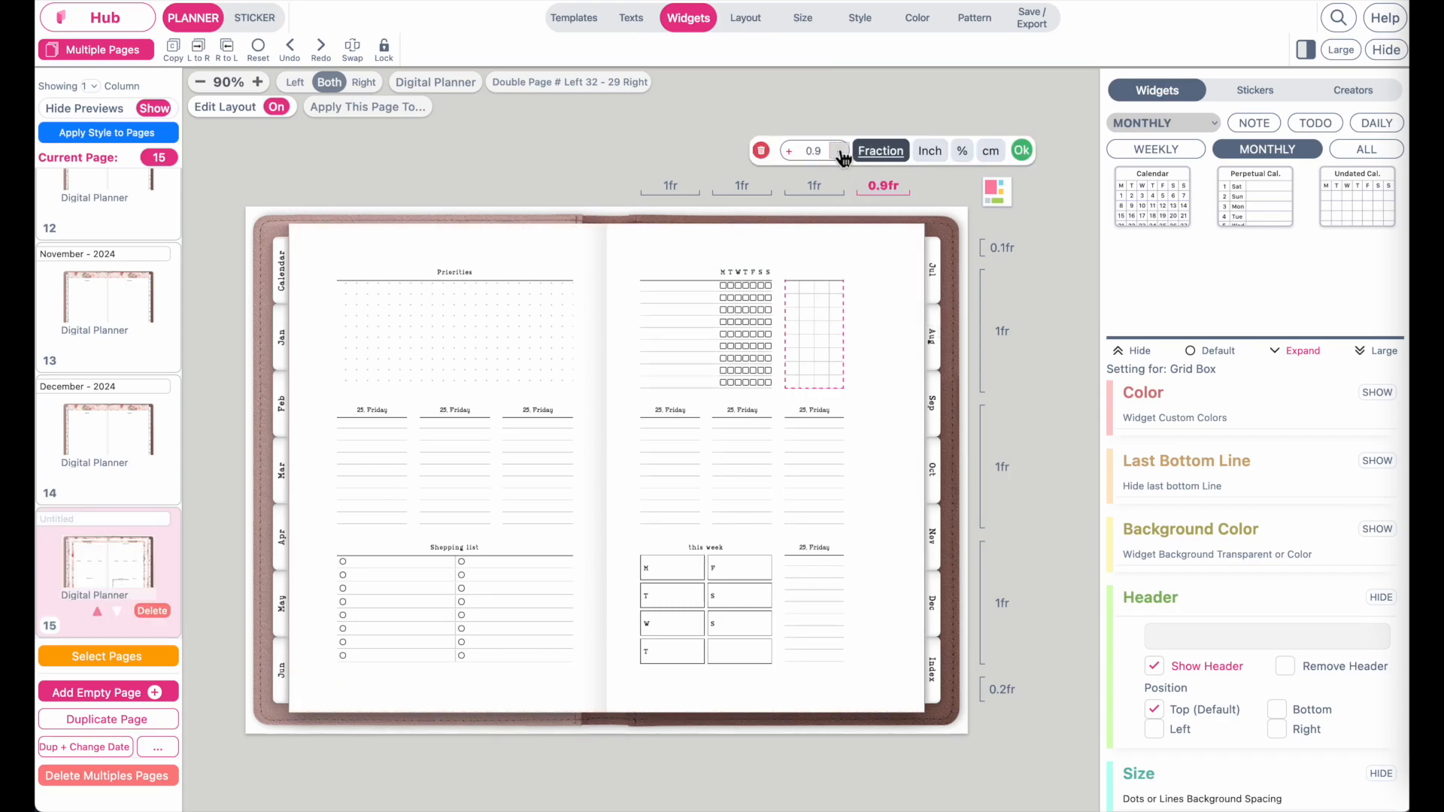
click(841, 155)
click(841, 155)
click(841, 155)
click(841, 155)
click(841, 155)
click(841, 155)
click(594, 720)
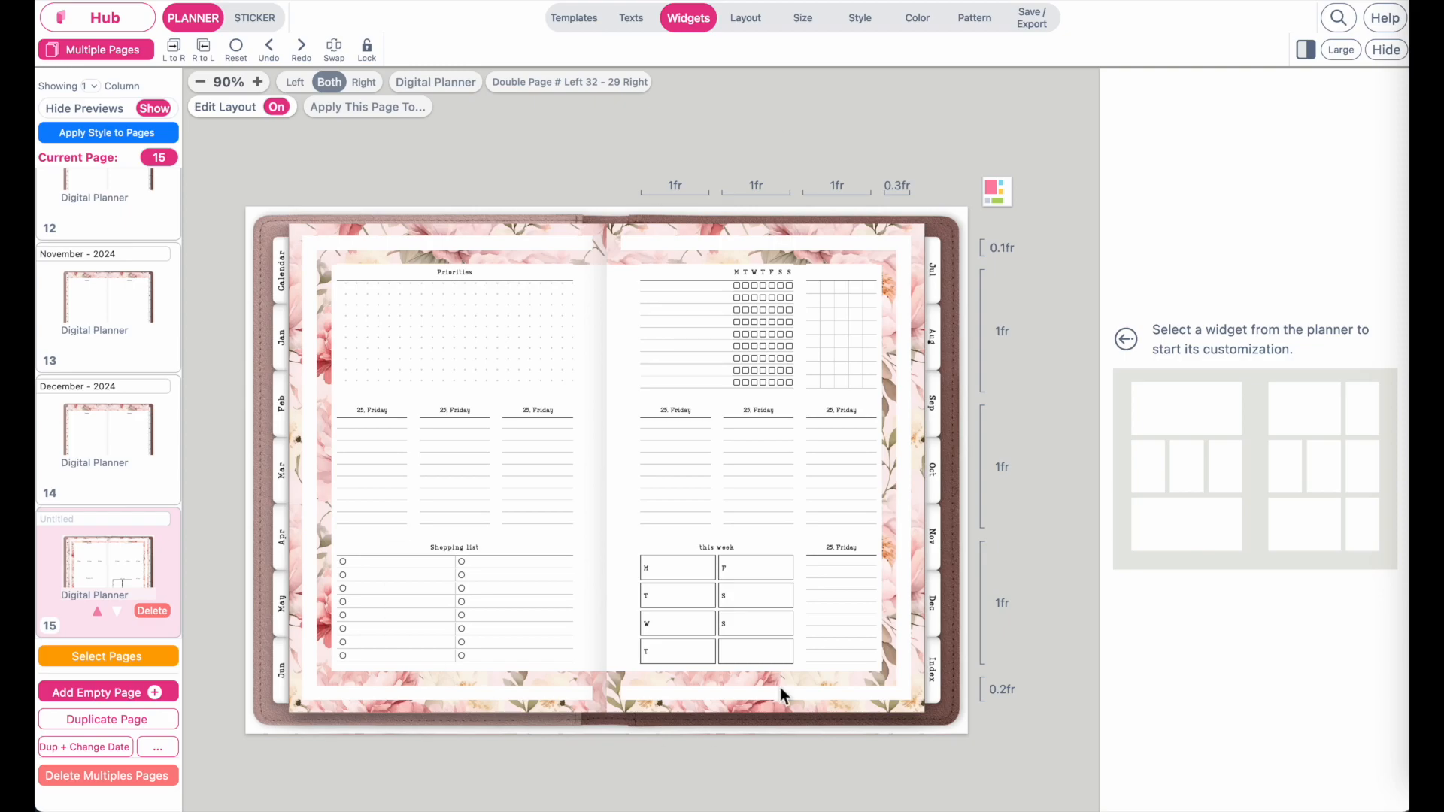
Reduce the inner padding of the digital planner layout to 0.196 inch.
click(761, 19)
scroll(1285, 468, down, 4)
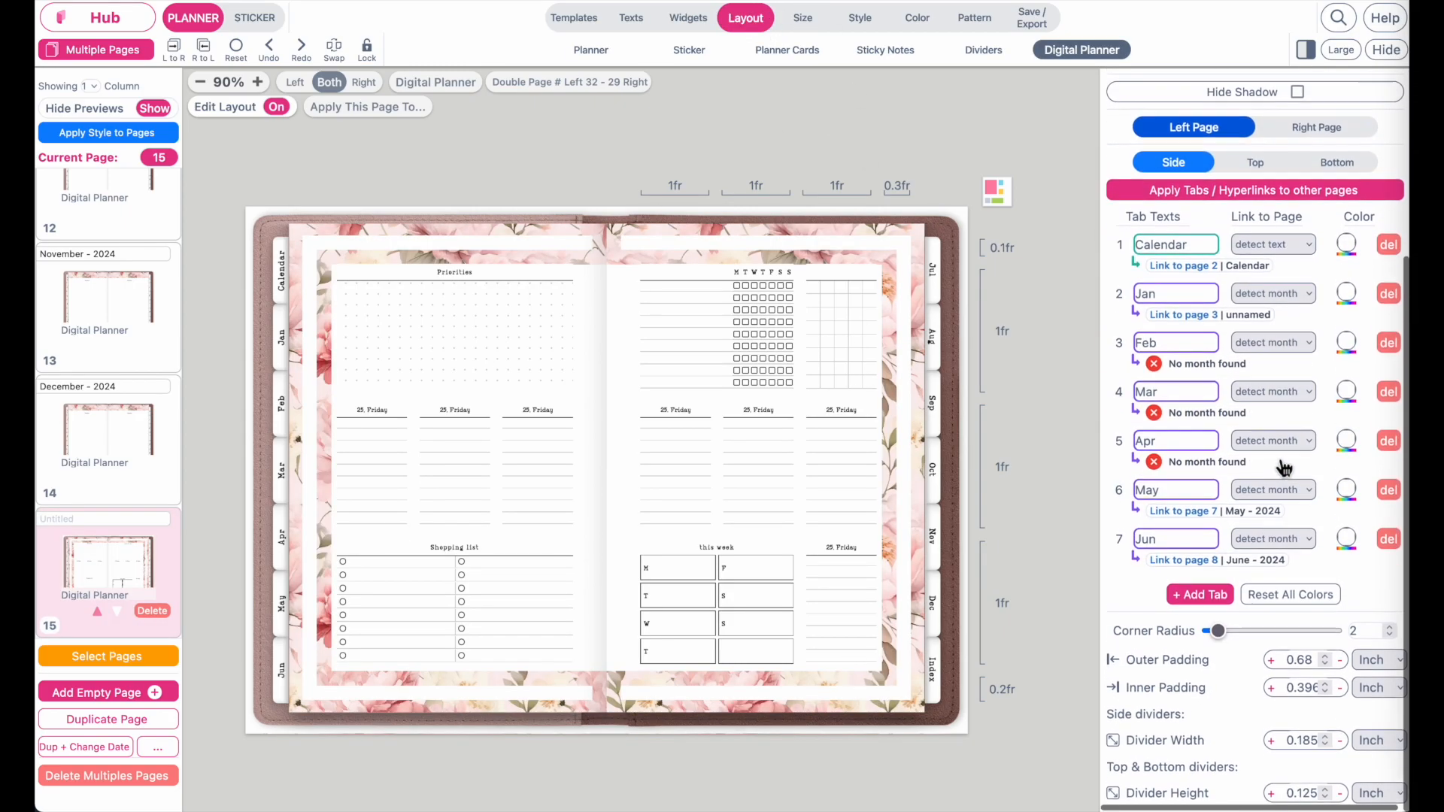
click(1340, 690)
click(1340, 690)
click(1340, 690)
click(1340, 690)
click(1340, 690)
click(1341, 690)
click(1341, 690)
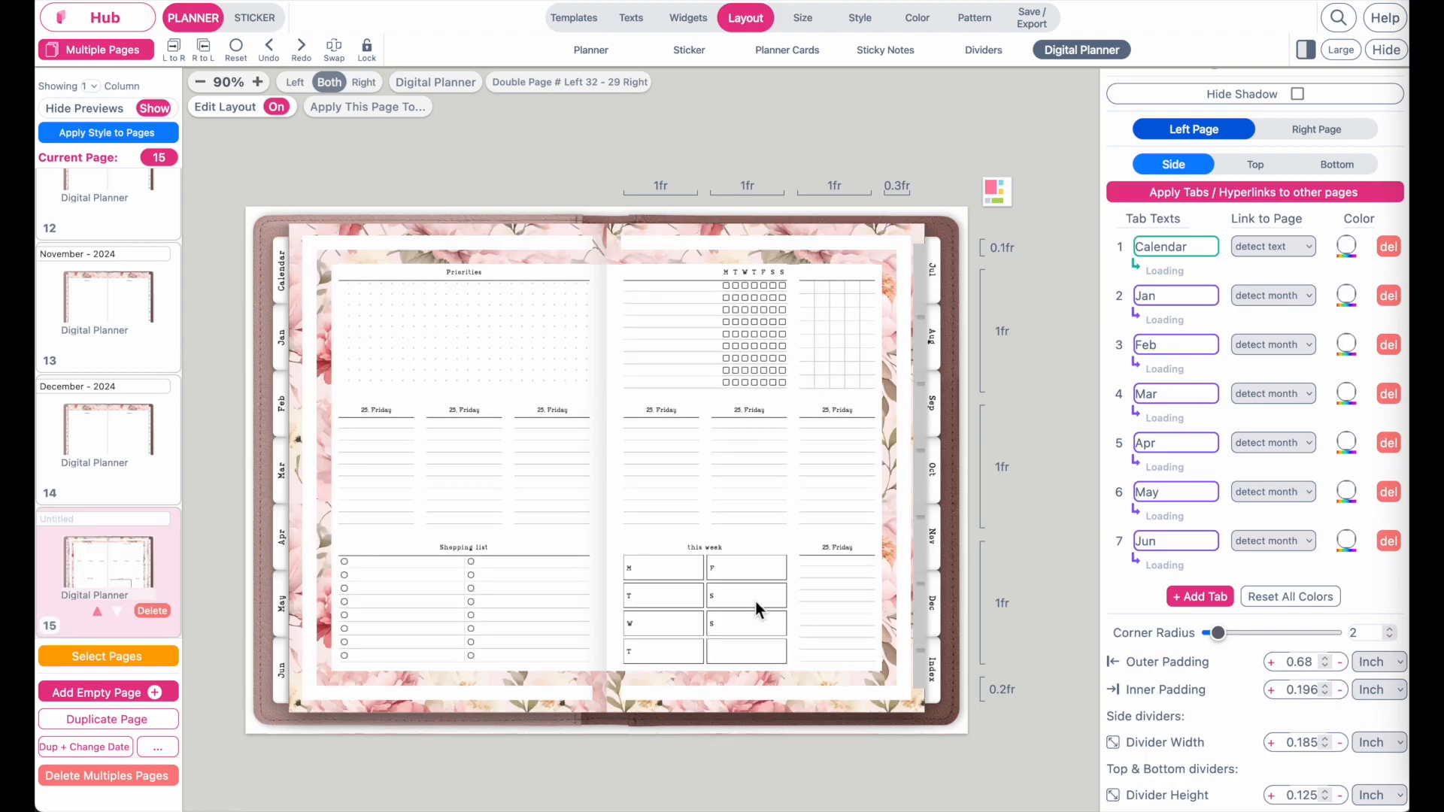
Turn off layout editing for the weekly spread.
scroll(755, 602, up, 1)
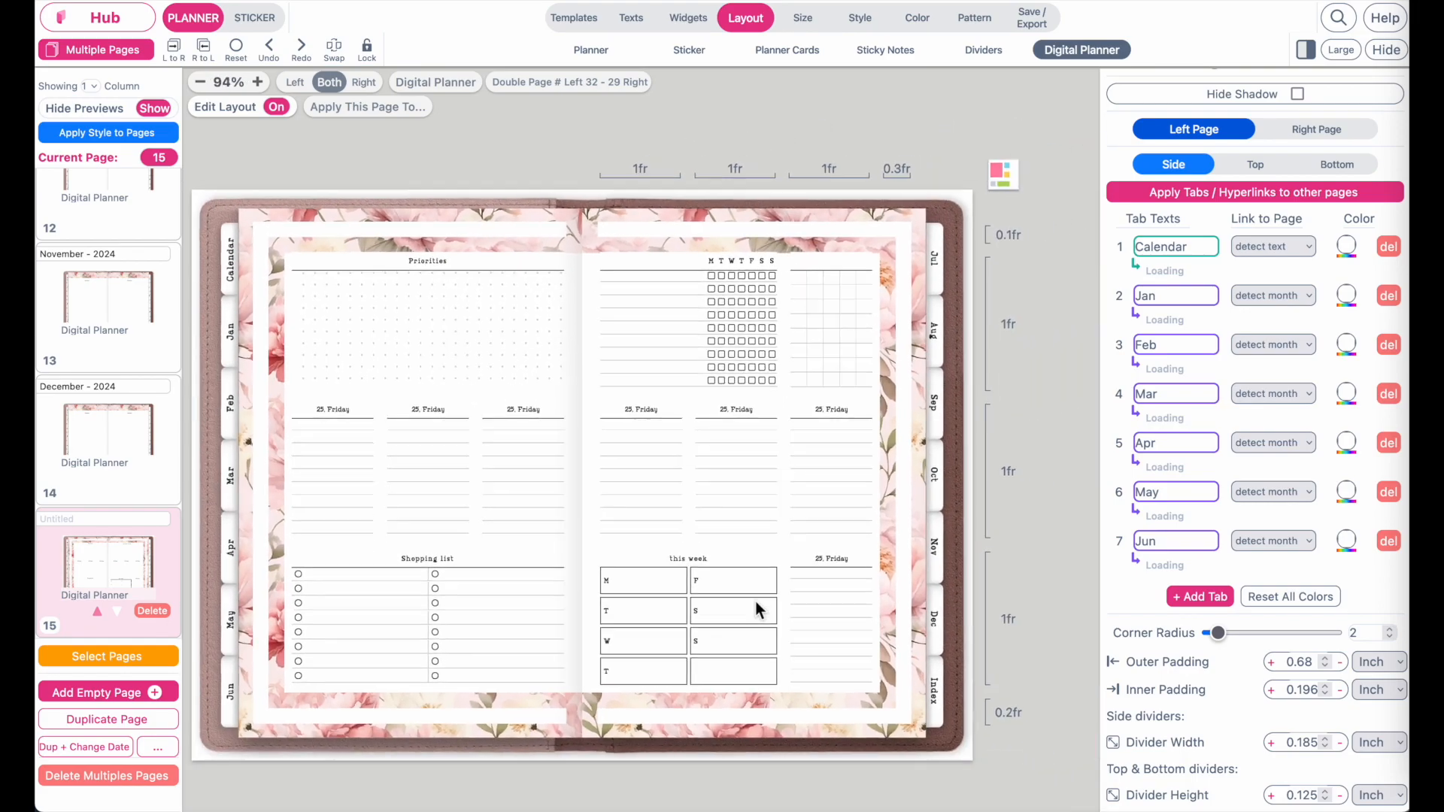
scroll(755, 602, up, 2)
scroll(755, 602, up, 2)
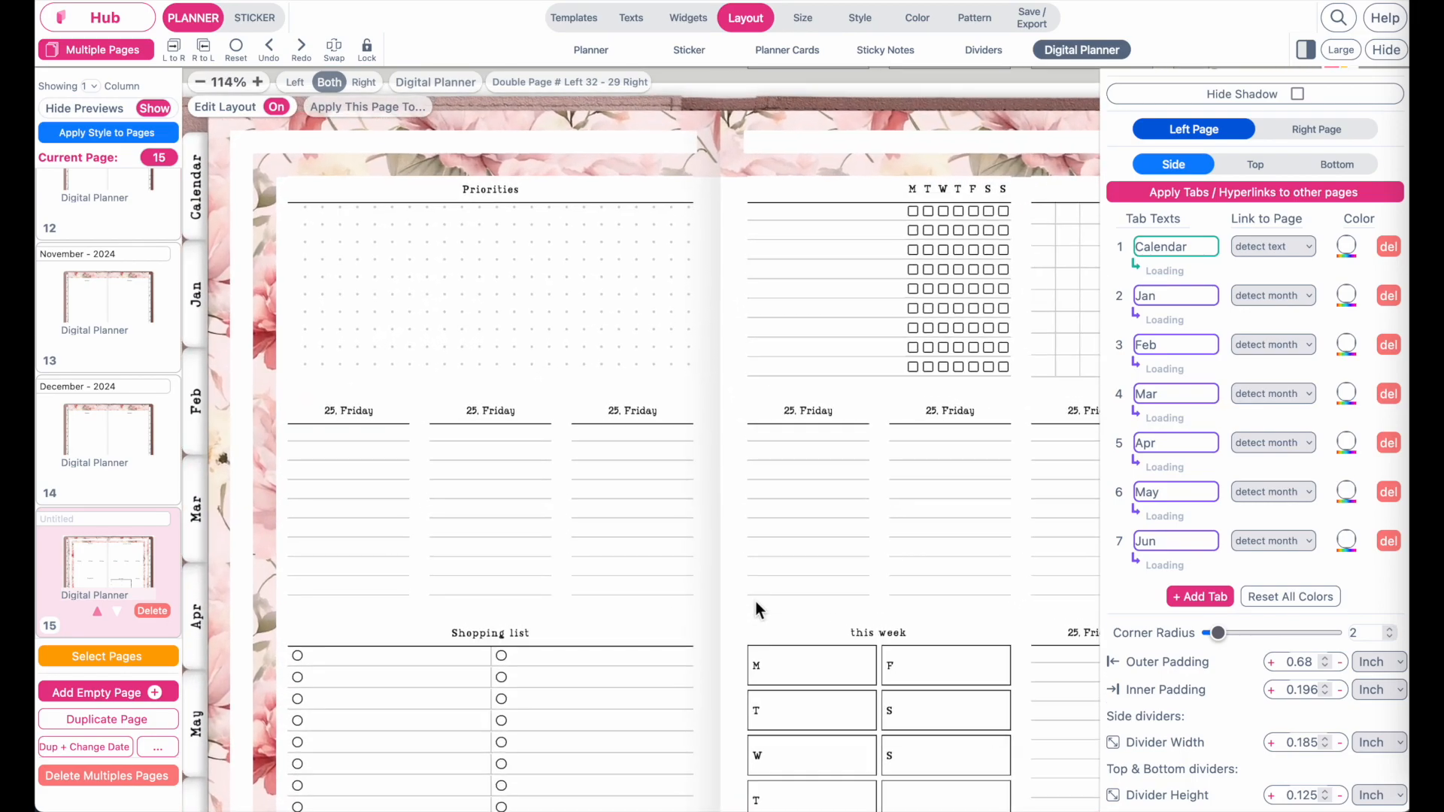
scroll(756, 602, down, 3)
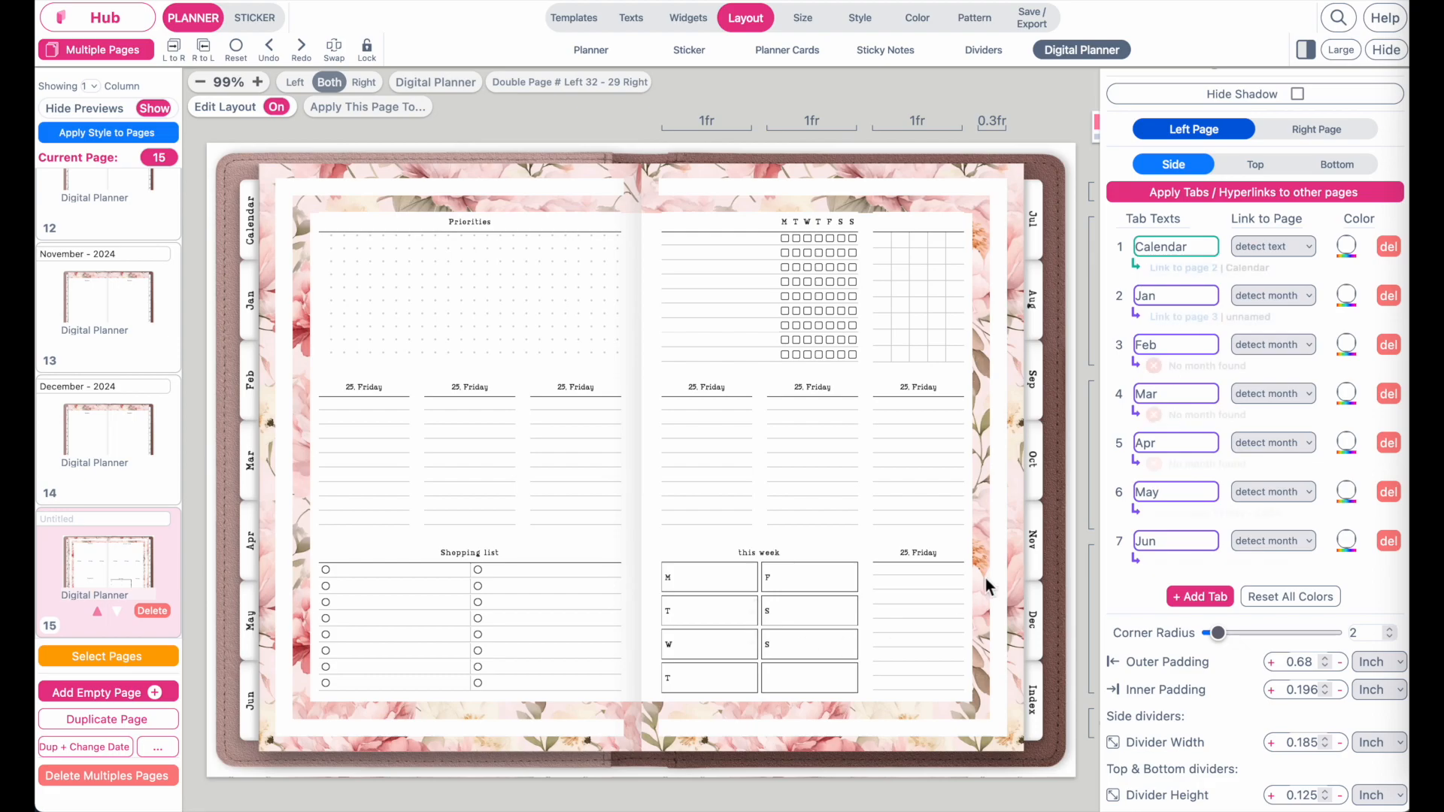
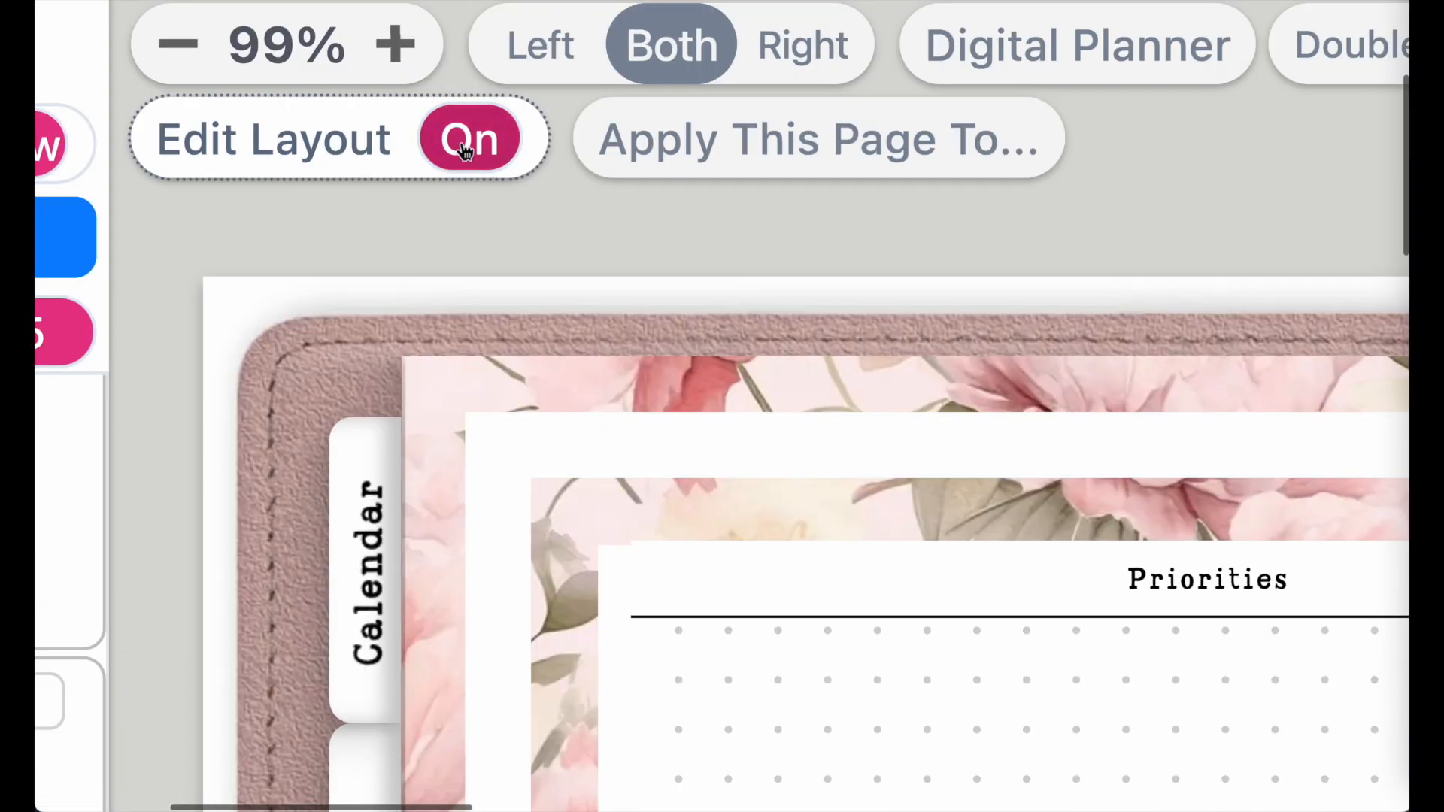
click(465, 150)
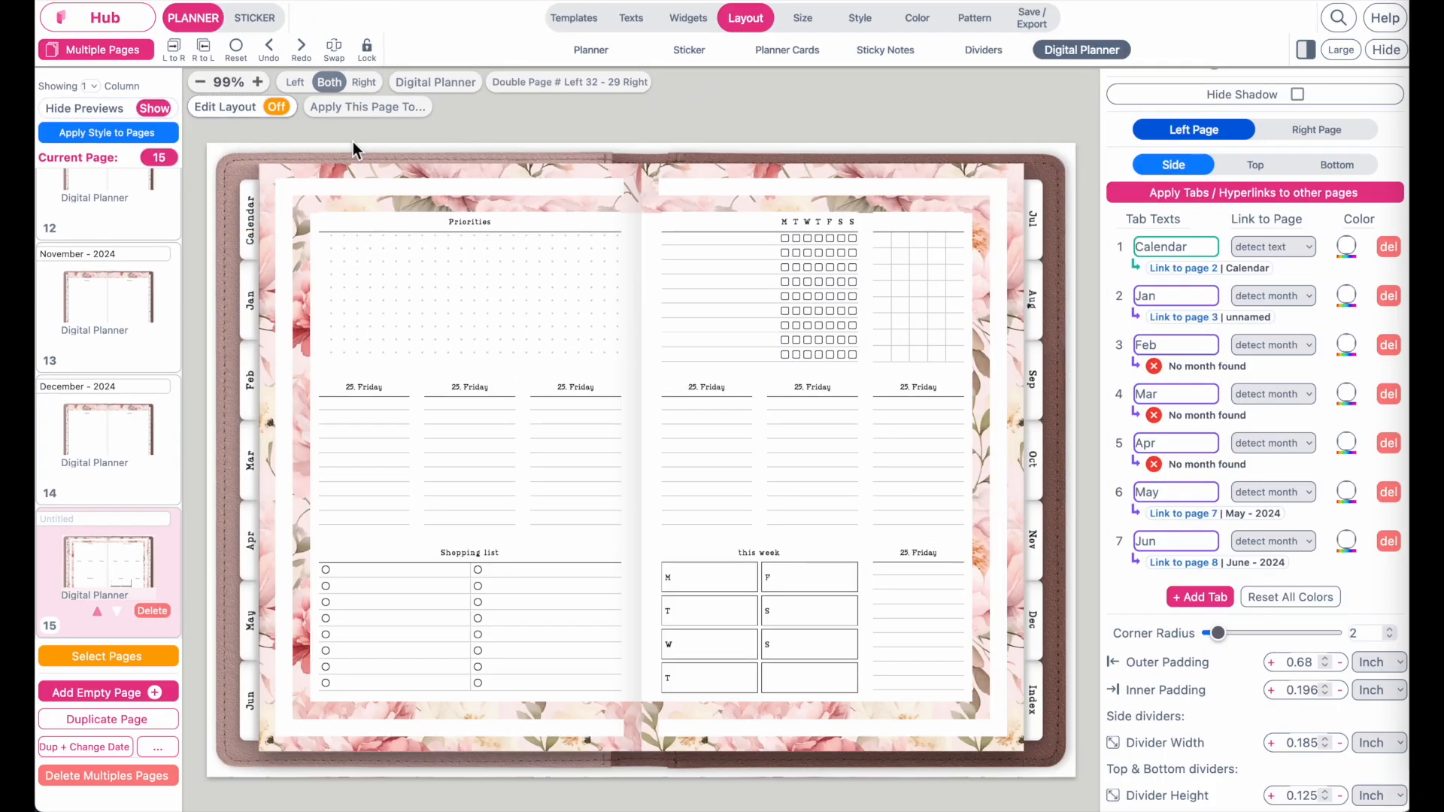
Set the date of the first day box on the left page to 01.01.2024.
click(358, 395)
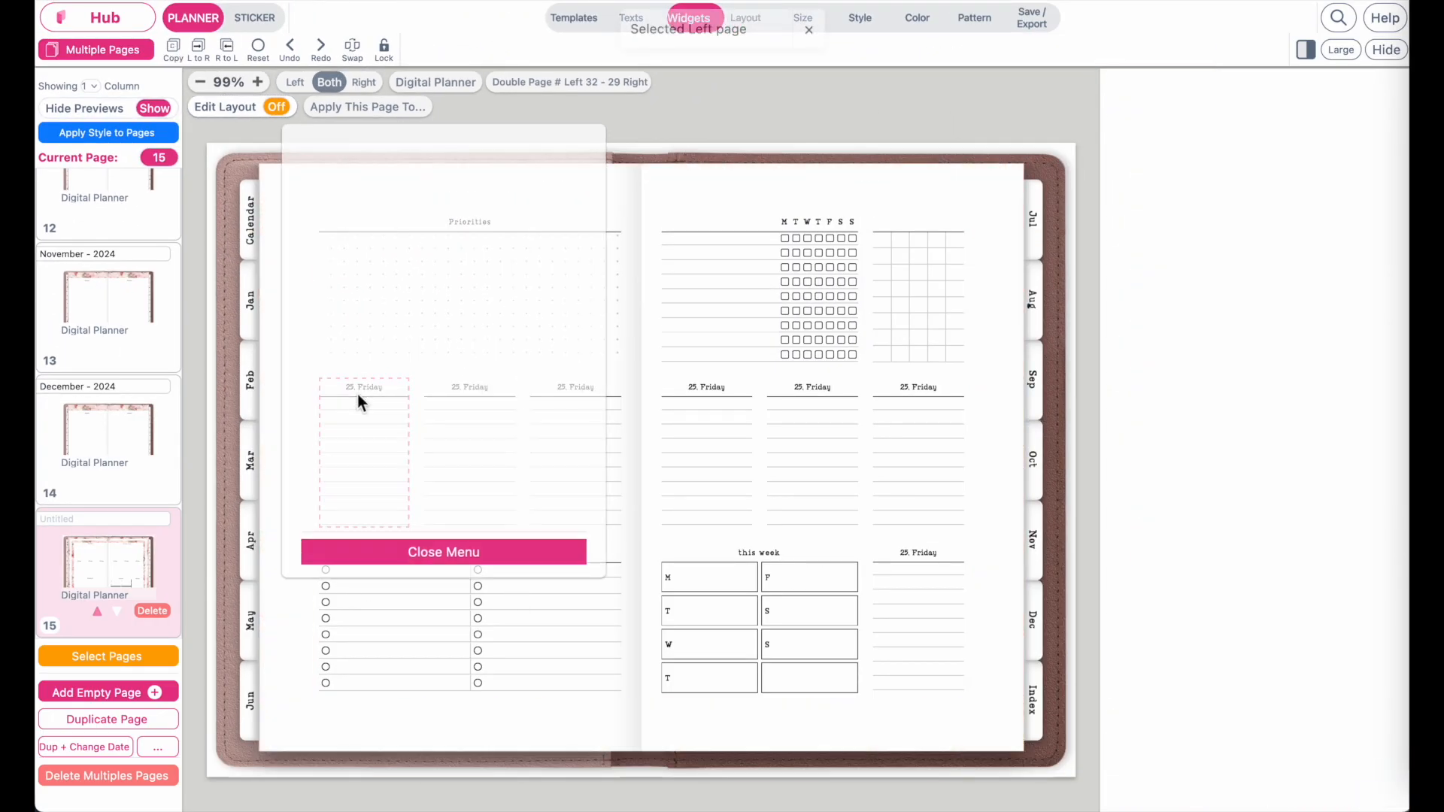
drag(296, 352, 588, 350)
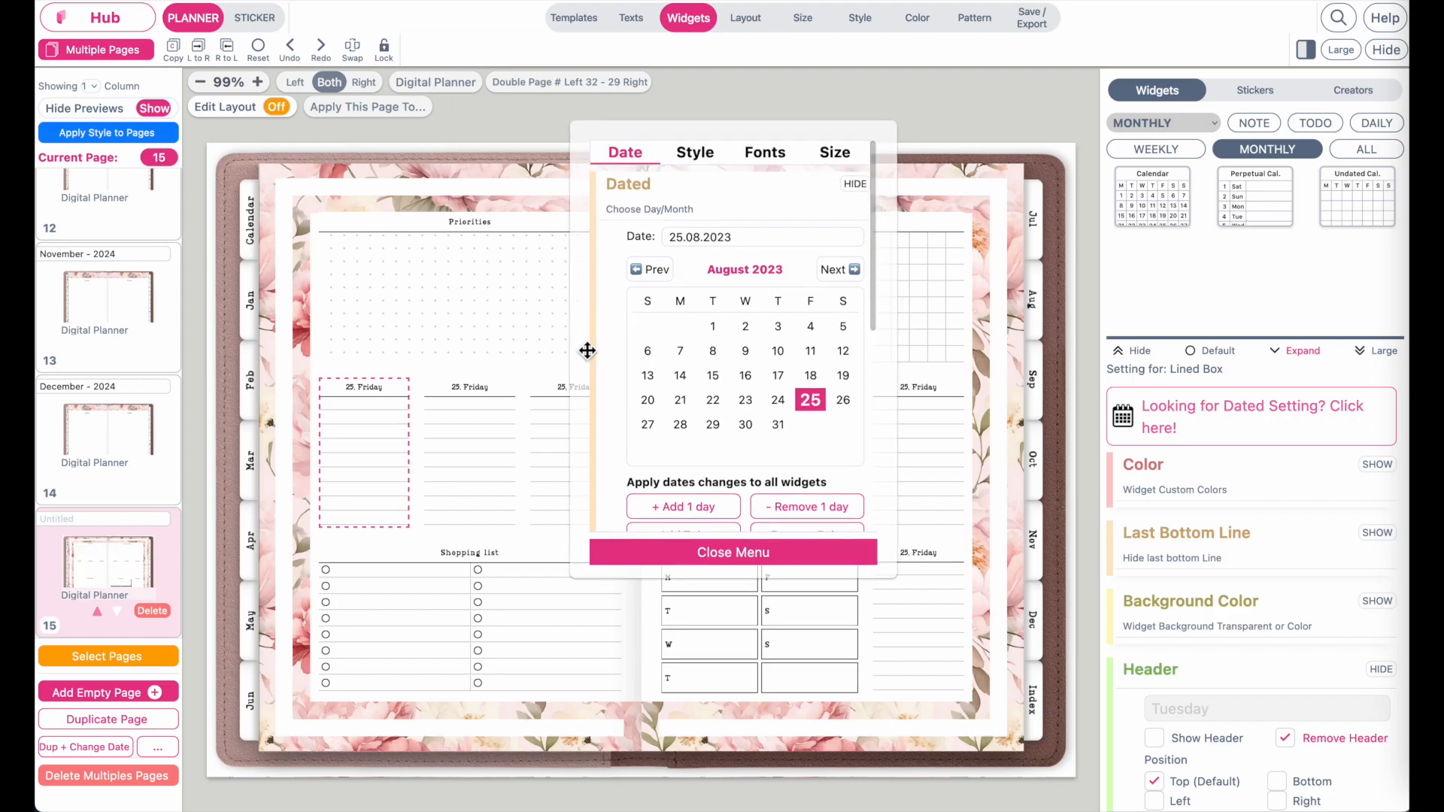
click(836, 271)
click(836, 270)
click(837, 272)
click(682, 328)
click(693, 555)
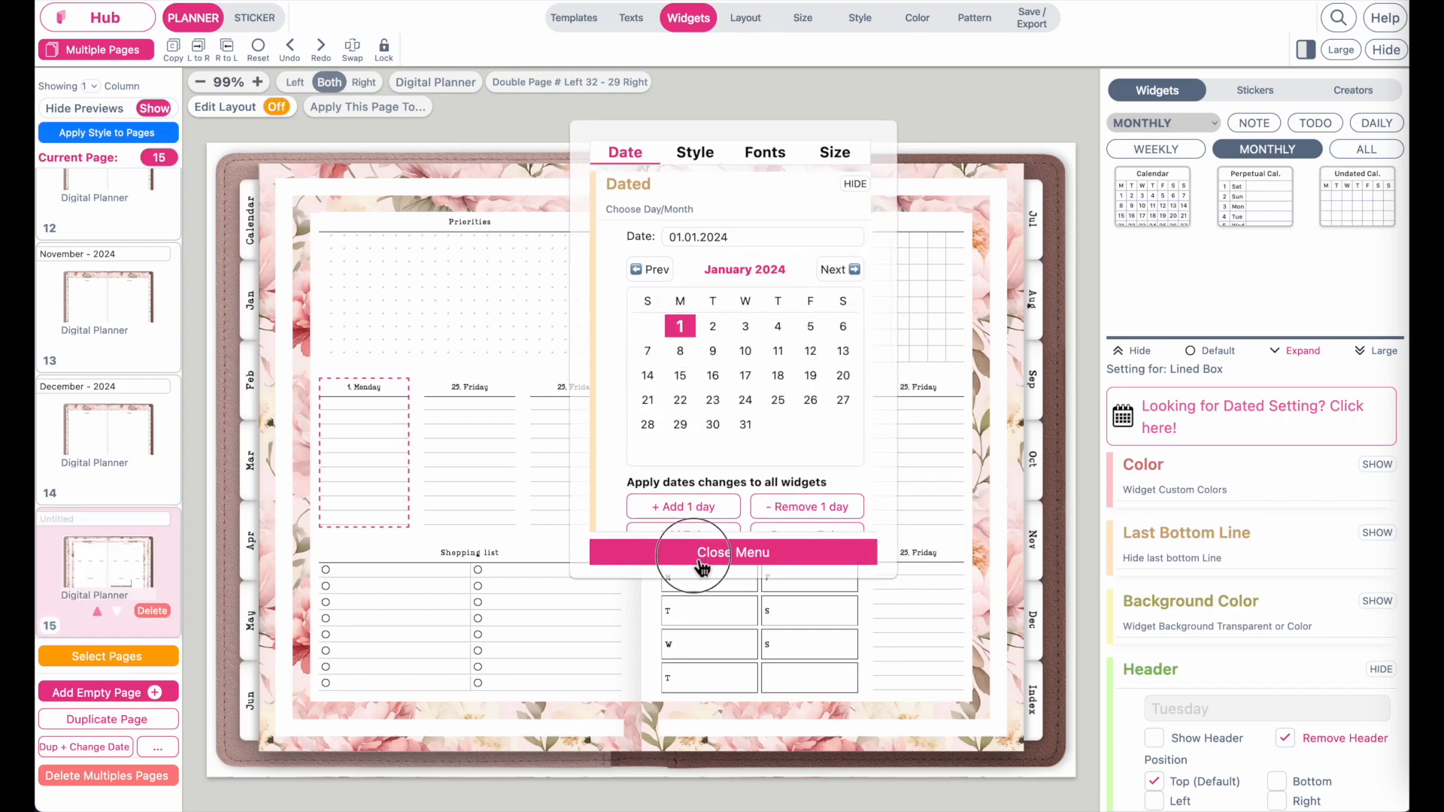
Copy the "1. Monday" box over the other two day boxes on the left page.
click(449, 388)
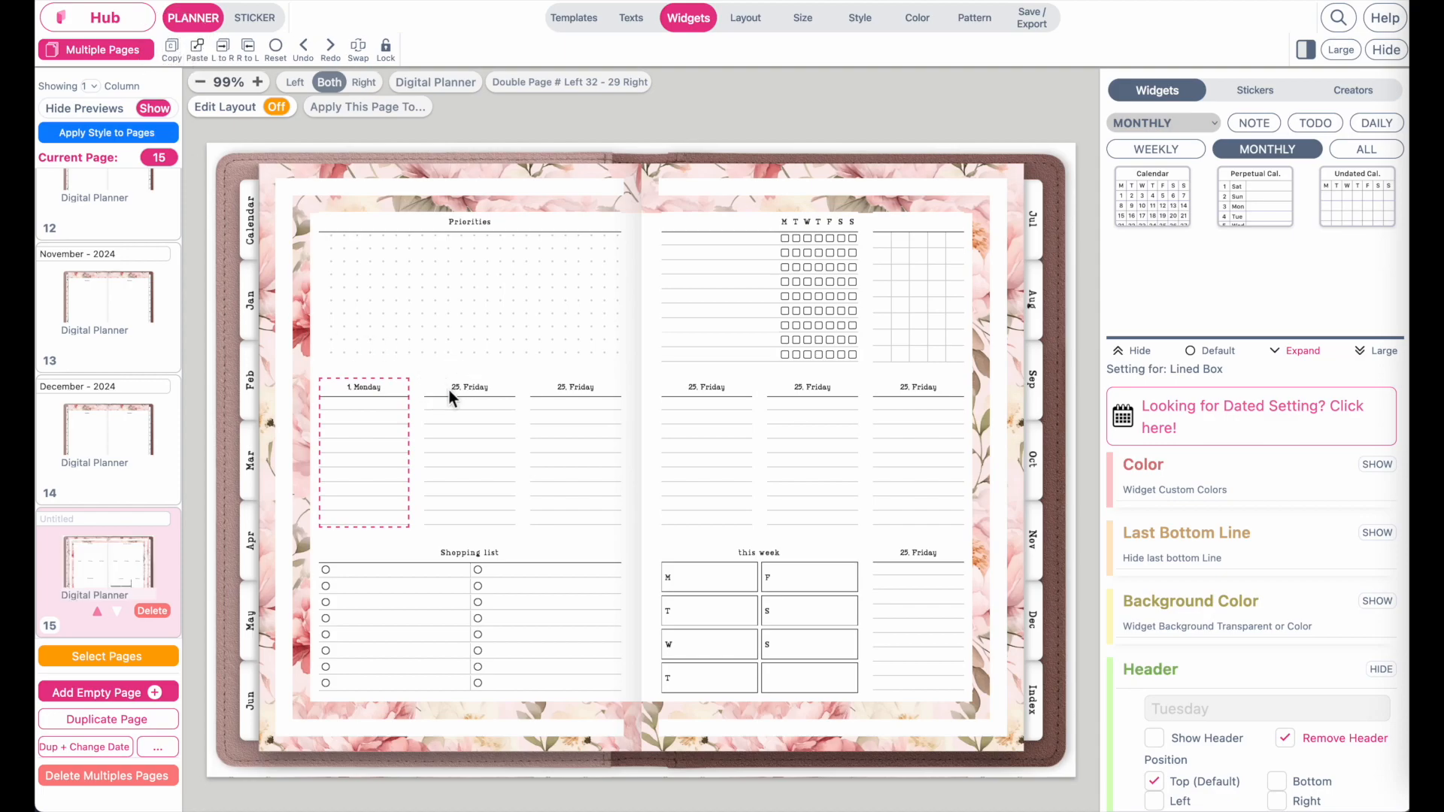
click(199, 54)
click(674, 551)
click(580, 388)
click(197, 49)
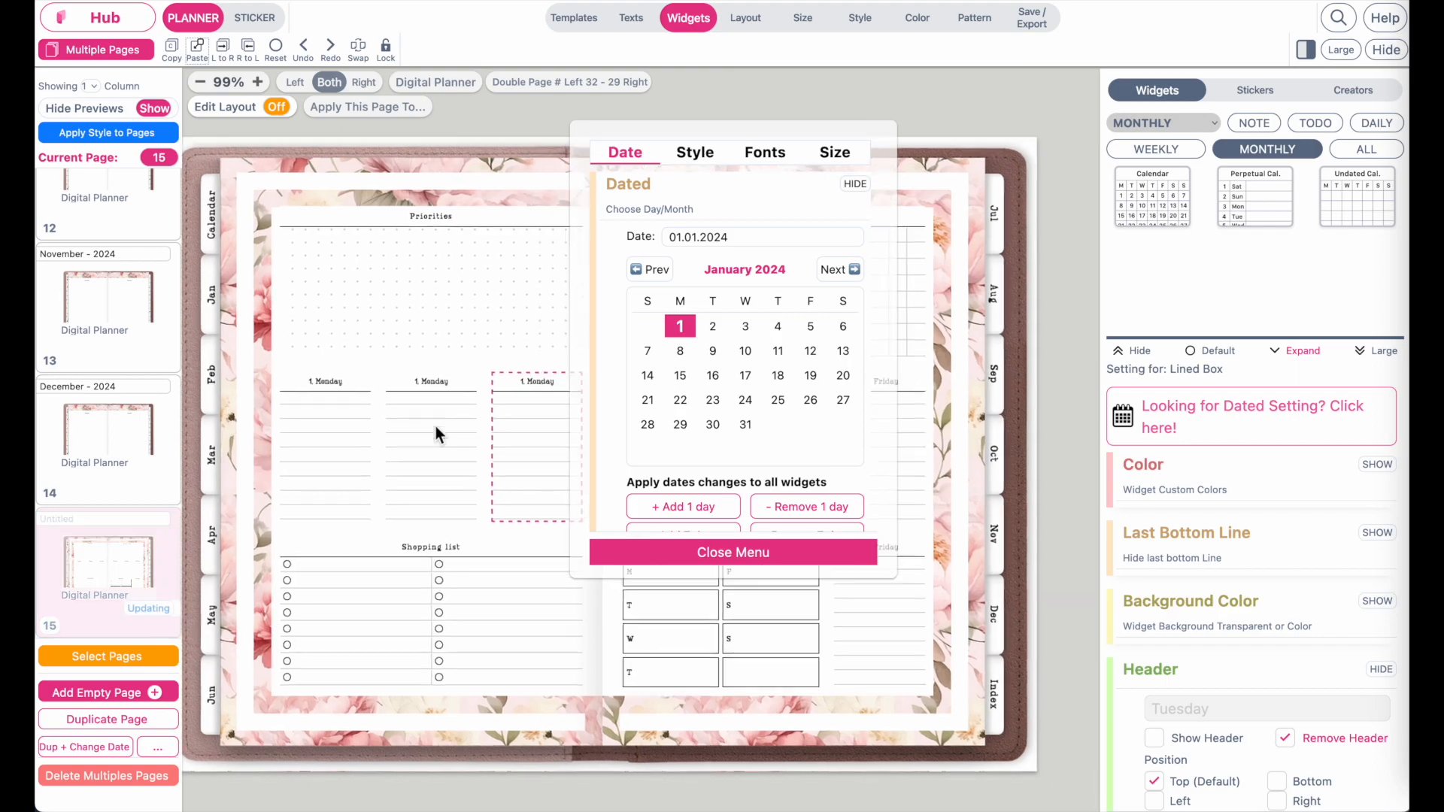
Paste the copied Monday box over the four day boxes on the right page.
click(470, 375)
click(197, 49)
scroll(434, 344, right, 2)
click(462, 391)
key(super+v)
click(560, 392)
key(super+v)
click(562, 554)
key(super+v)
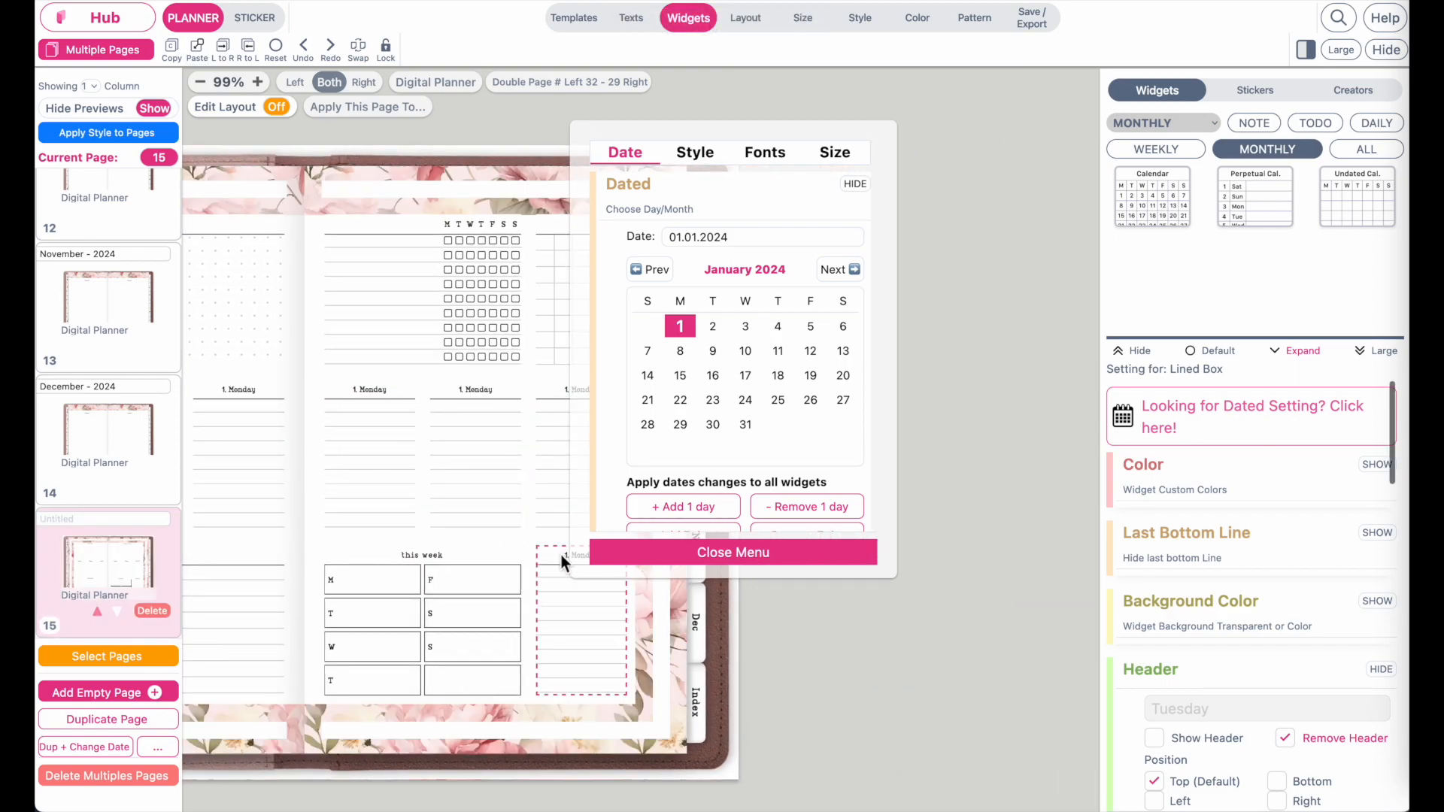
Set the second and third day boxes on the left page to January 2 and January 3, 2024.
scroll(543, 552, left, 5)
scroll(543, 552, left, 2)
scroll(543, 552, right, 3)
click(413, 394)
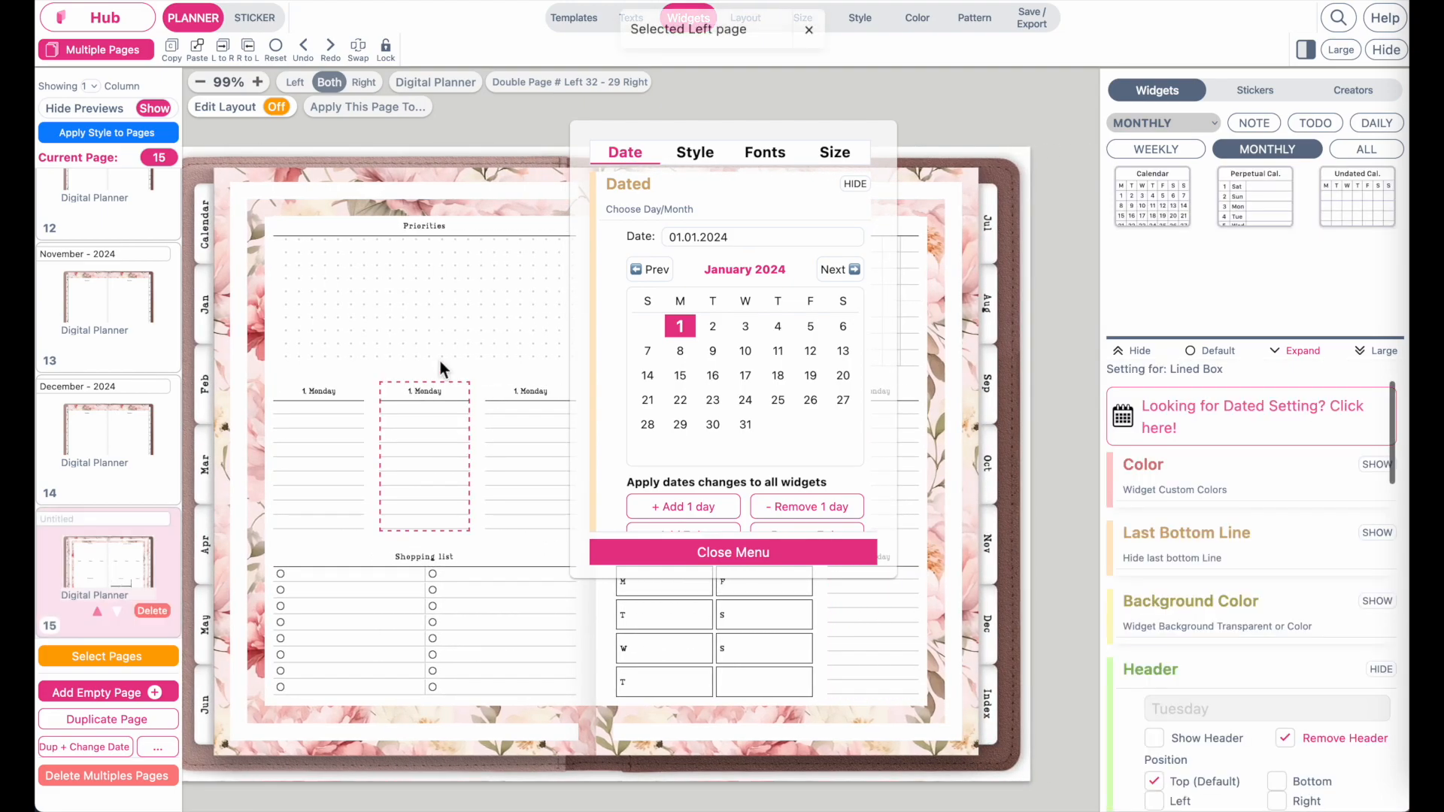
click(716, 337)
scroll(466, 410, right, 3)
click(454, 403)
click(749, 334)
Set the four day boxes on the right page to January 4, 5, 6 and 7, 2024, in order.
click(558, 391)
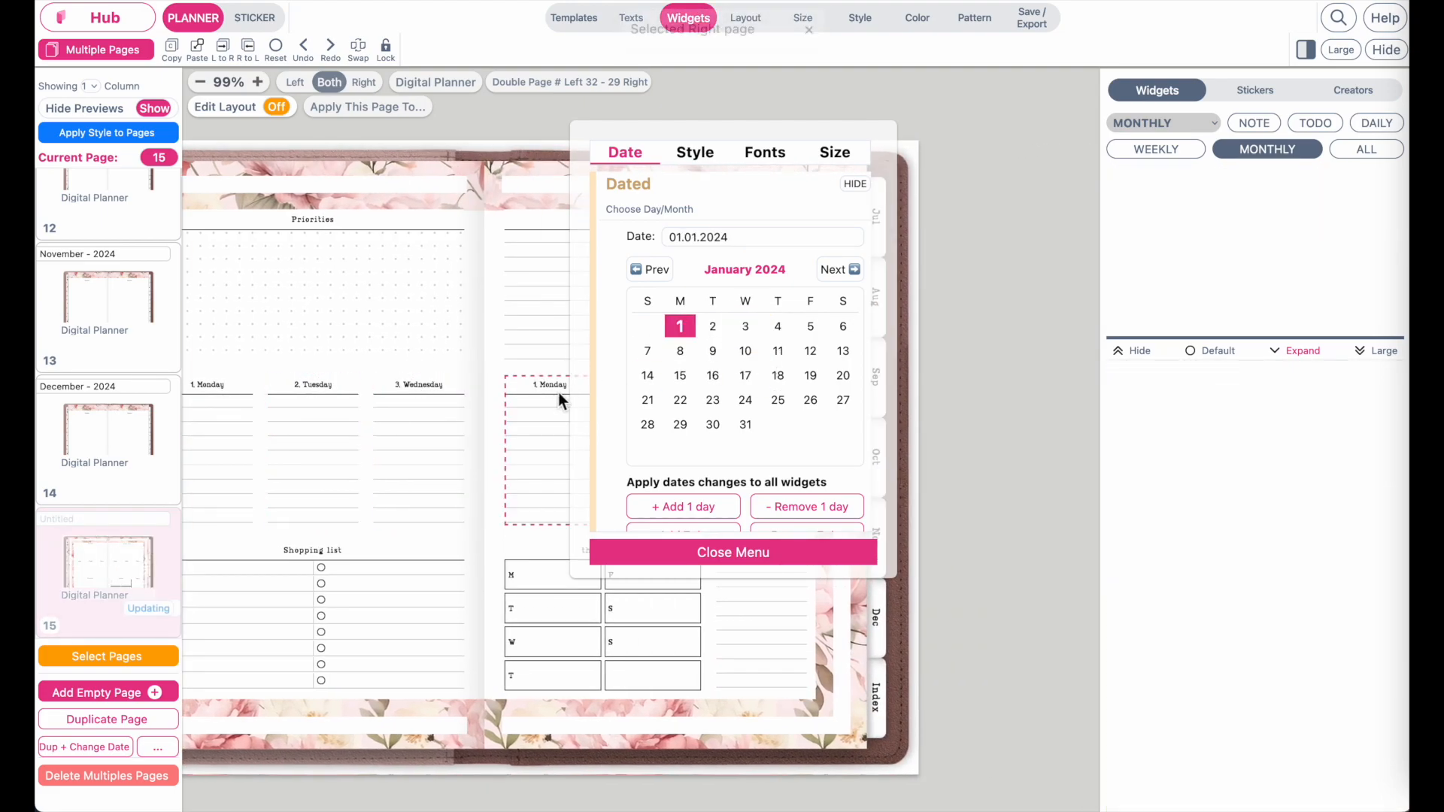
click(778, 326)
scroll(458, 410, right, 3)
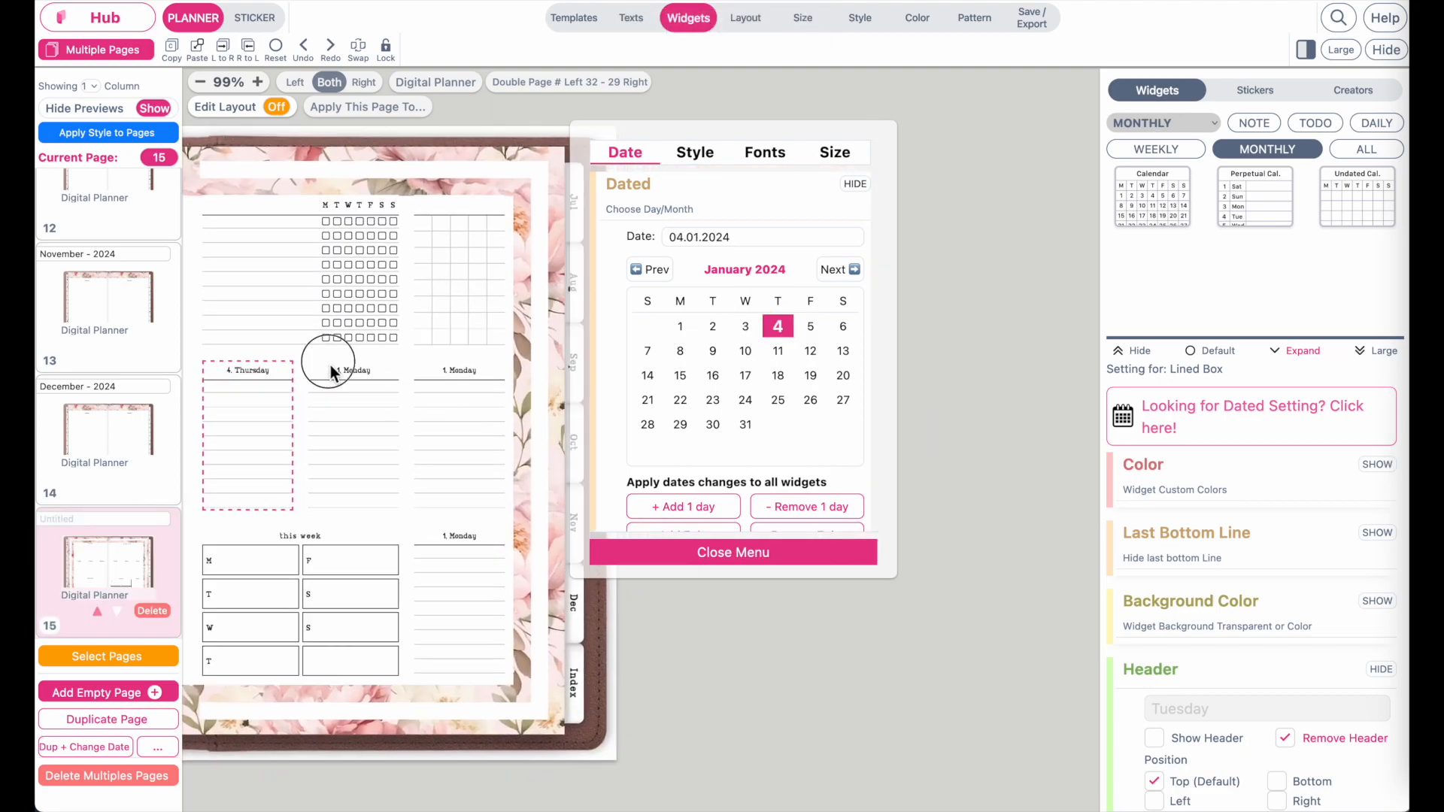
click(331, 367)
click(811, 328)
click(461, 371)
click(843, 326)
click(476, 535)
click(647, 350)
click(639, 555)
Change the Monday box's dated layout to the weekday name followed by a vertical divider, without the day number.
scroll(432, 553, left, 5)
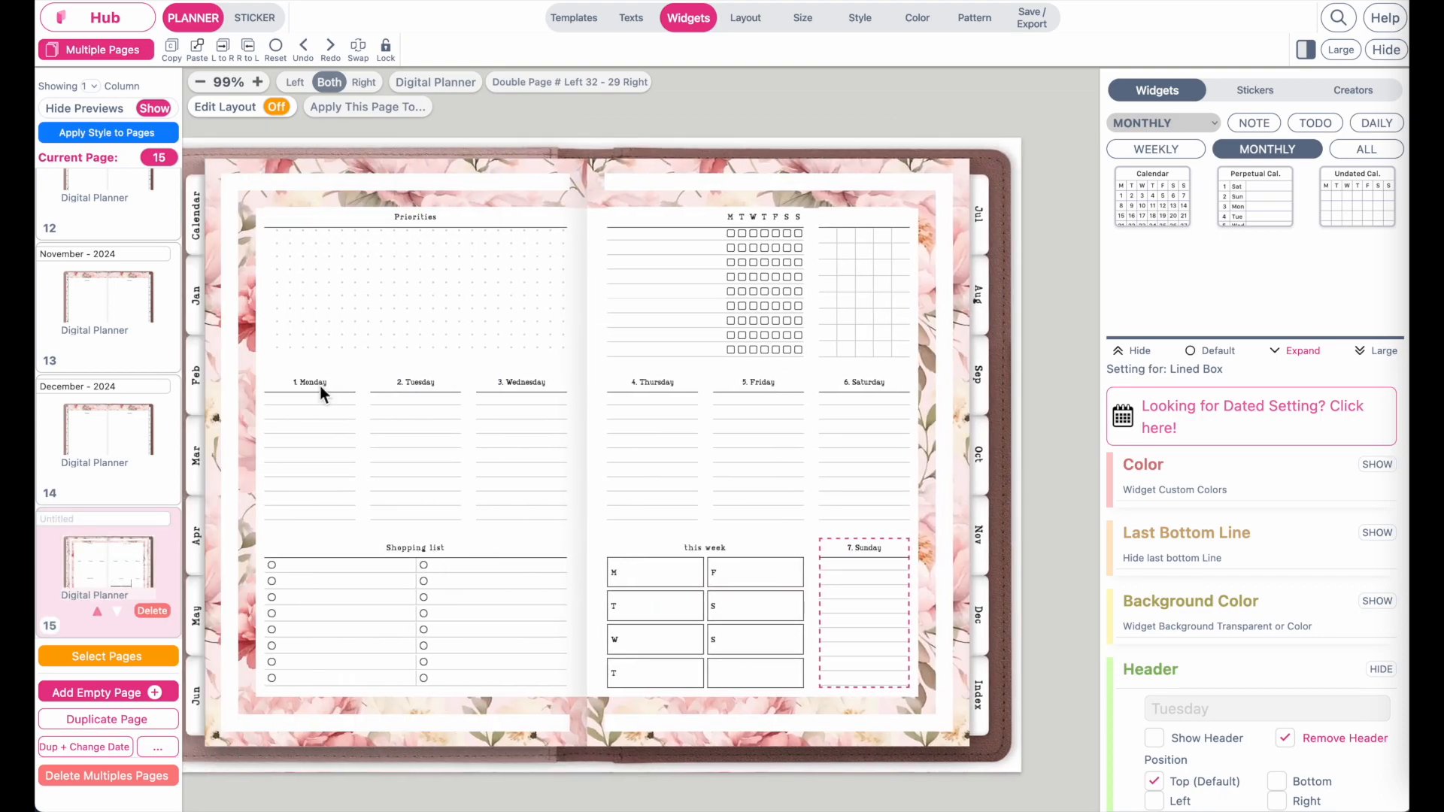
click(319, 386)
scroll(683, 407, down, 10)
scroll(683, 408, down, 3)
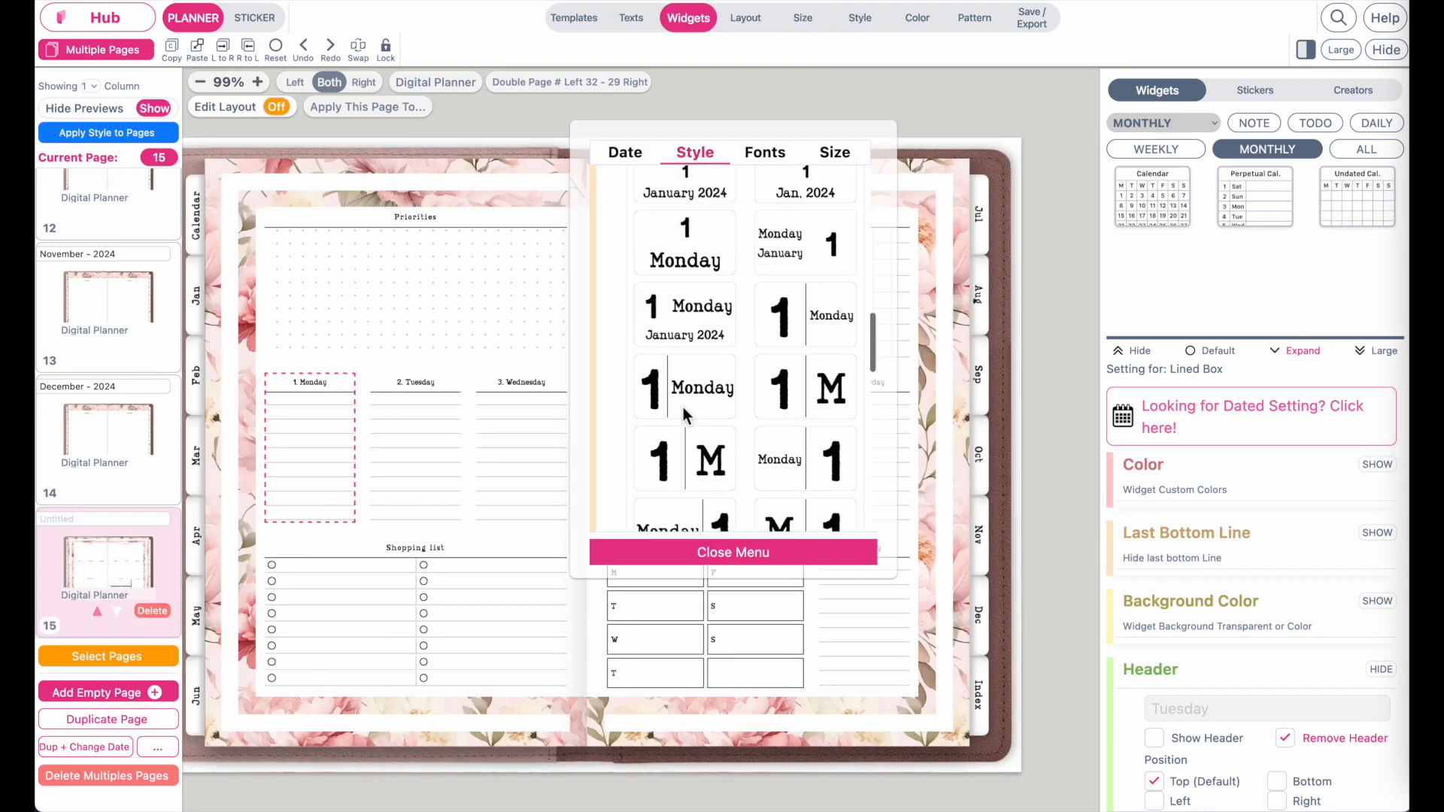
scroll(683, 408, down, 3)
scroll(687, 415, up, 1)
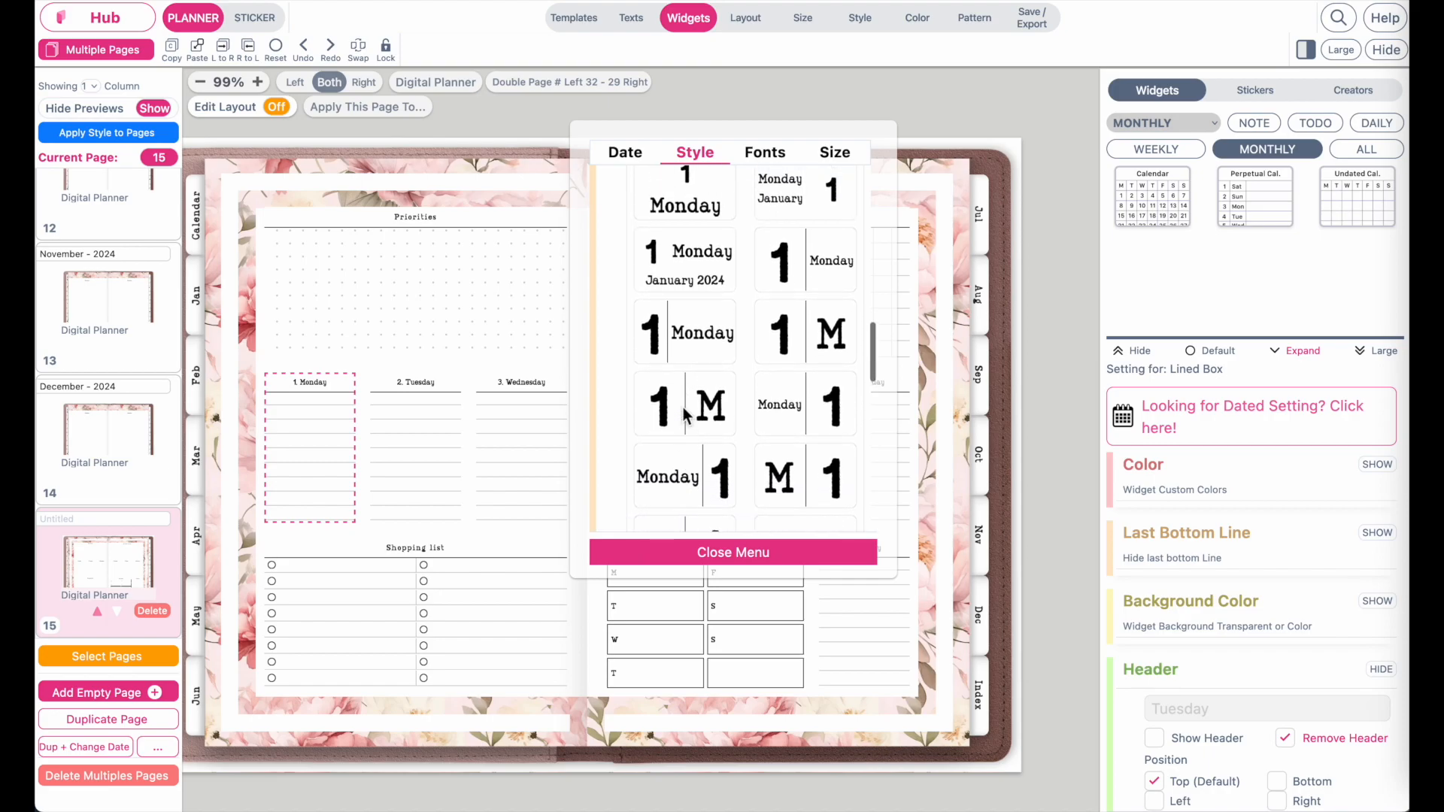
scroll(683, 410, up, 2)
scroll(683, 407, down, 4)
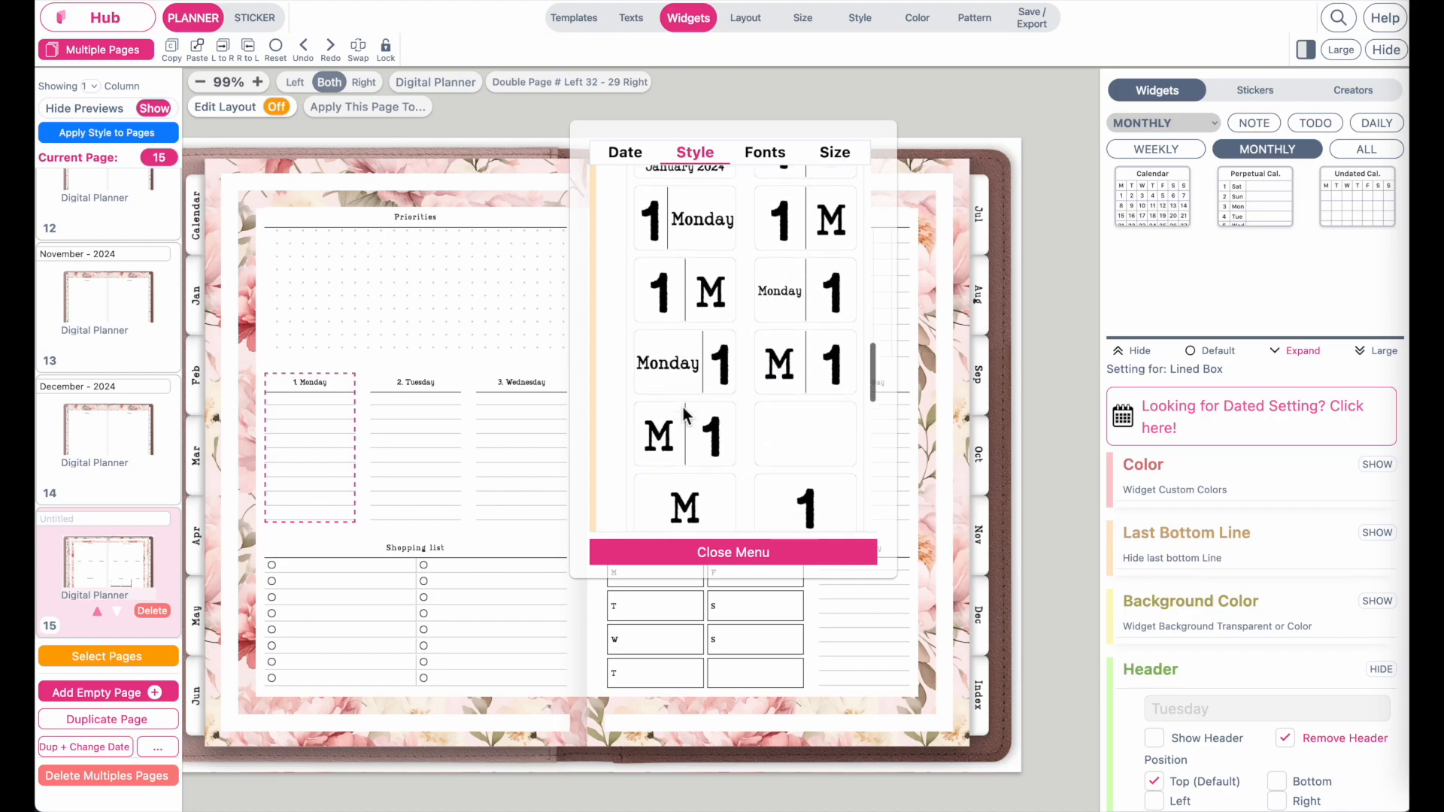
scroll(683, 422, down, 4)
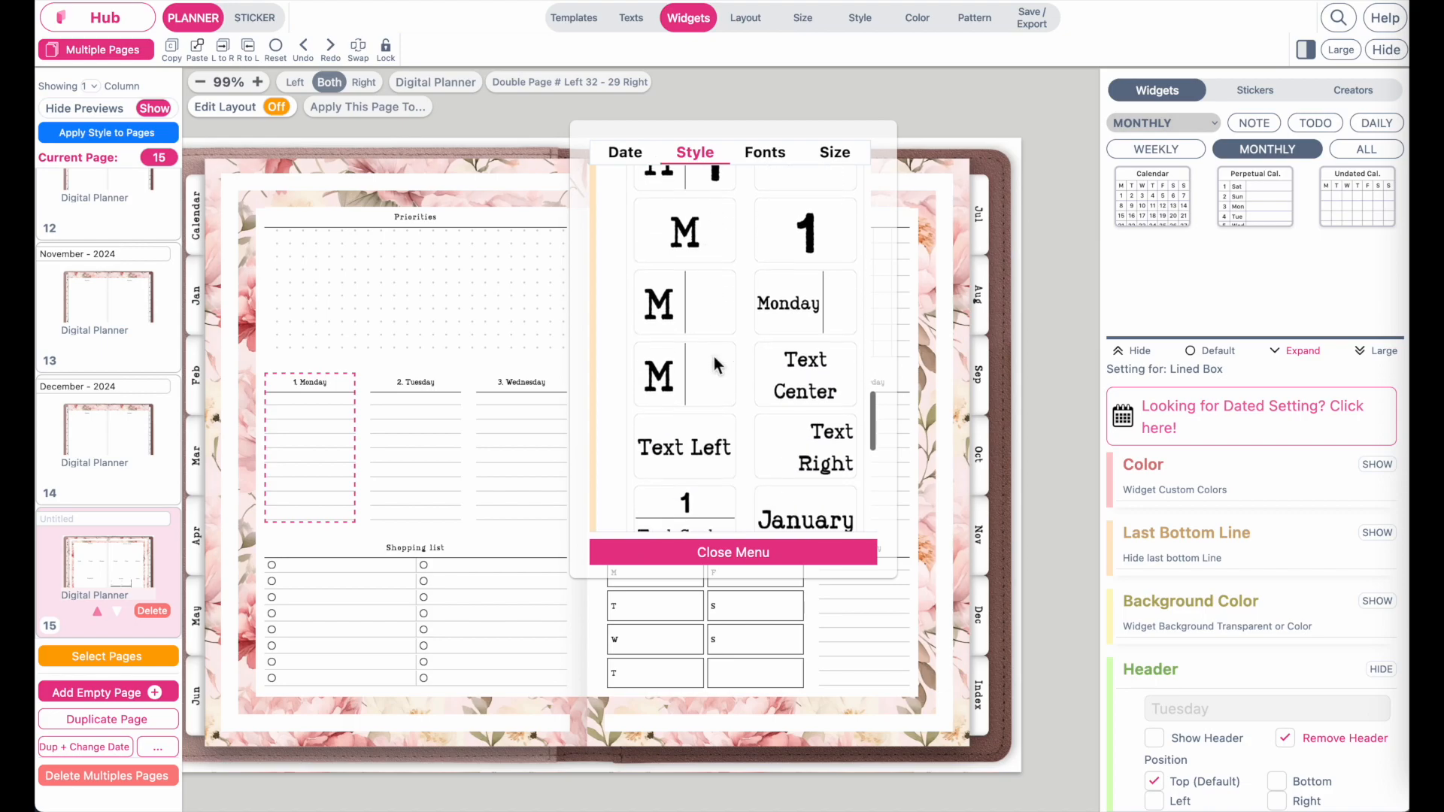
click(669, 308)
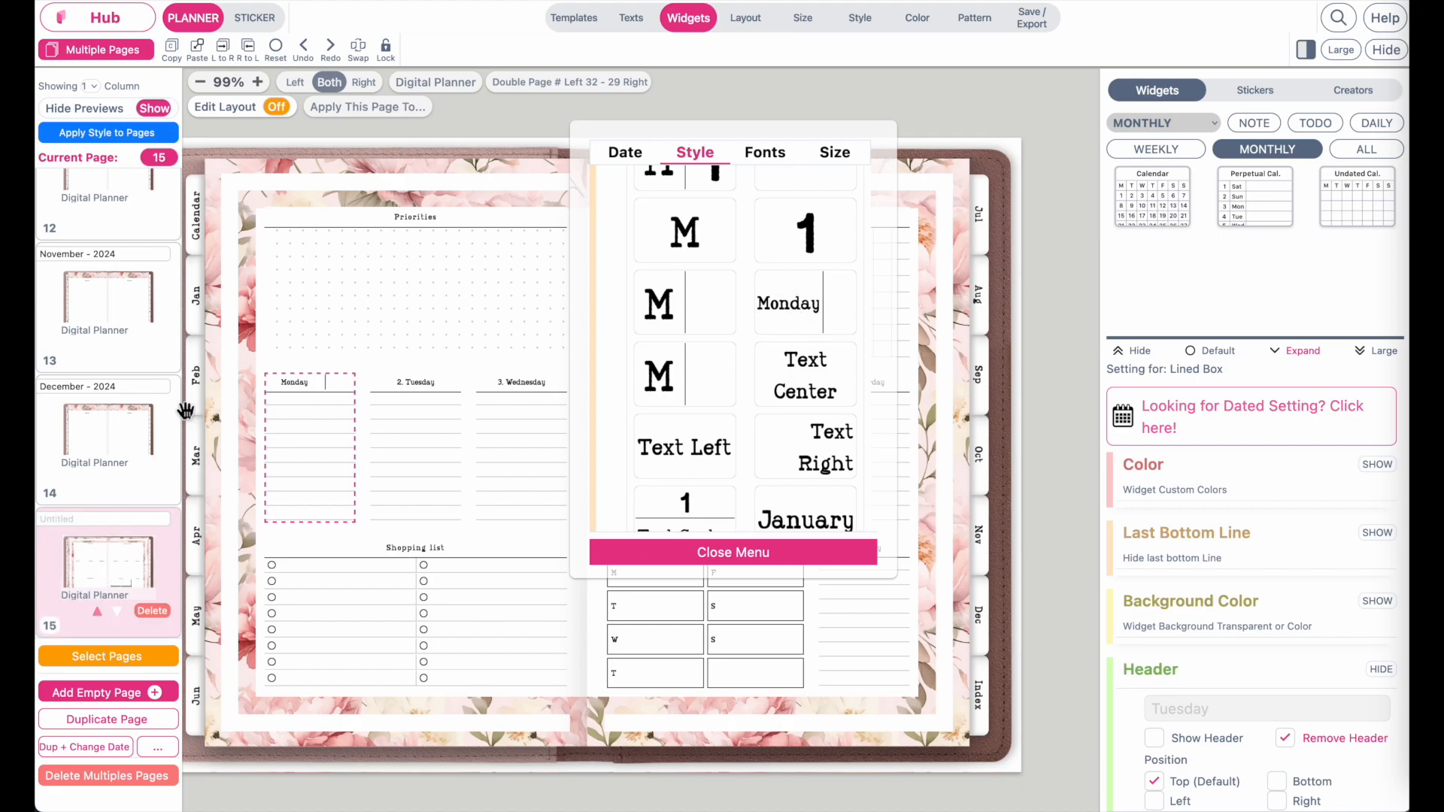
click(796, 557)
Apply the weekday-name layout with a vertical divider to the Tuesday and Wednesday boxes.
click(425, 418)
click(695, 152)
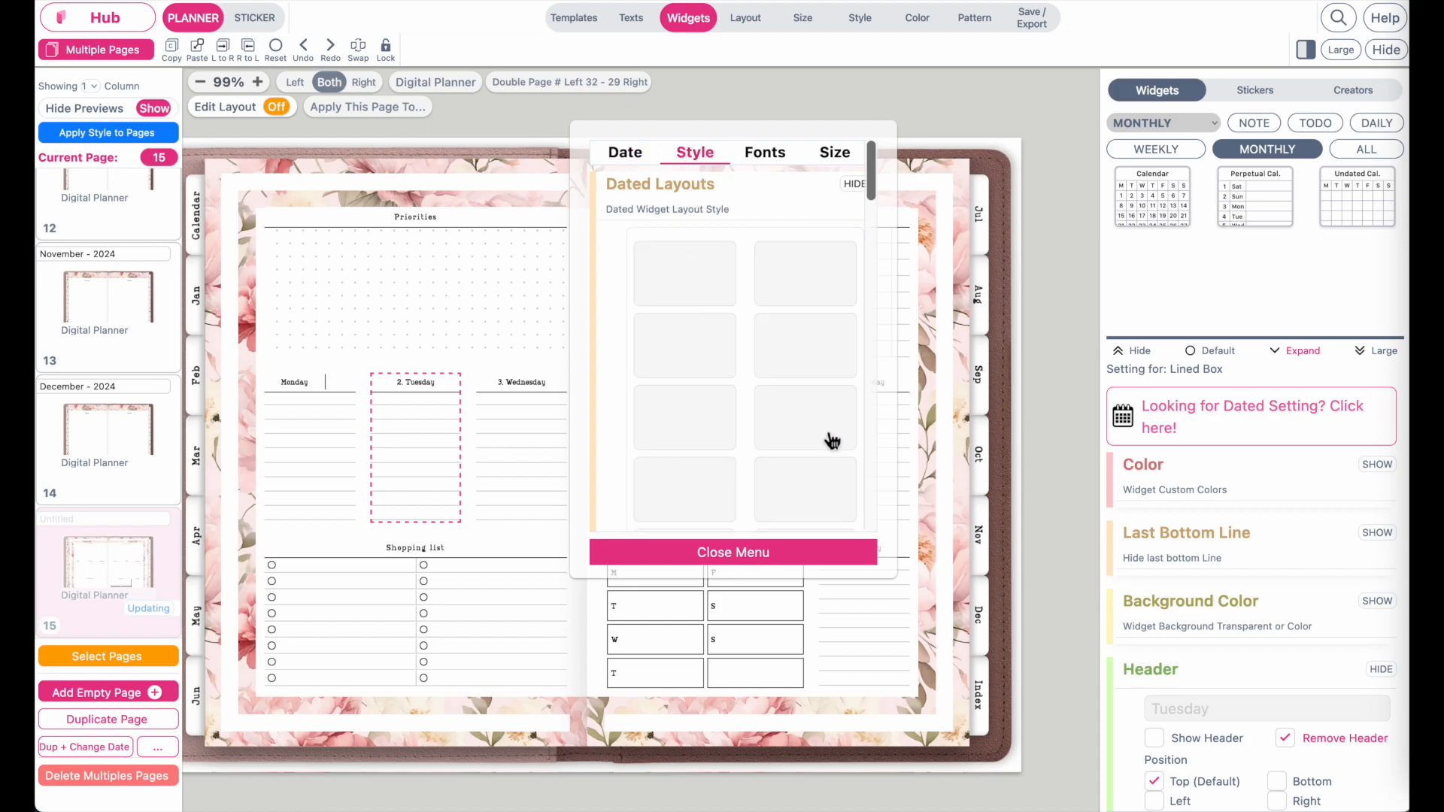
scroll(832, 490, down, 3)
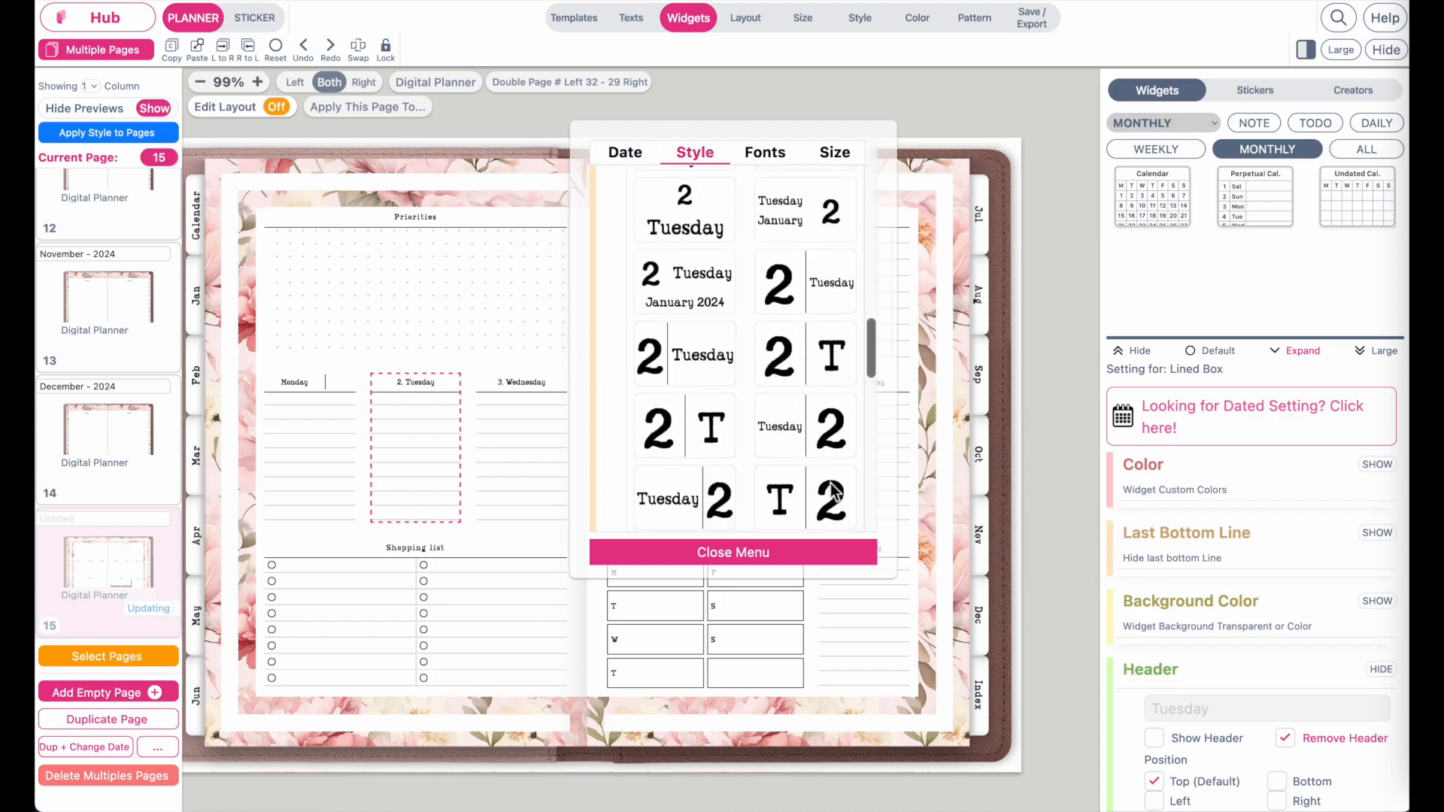
scroll(830, 483, down, 5)
click(485, 383)
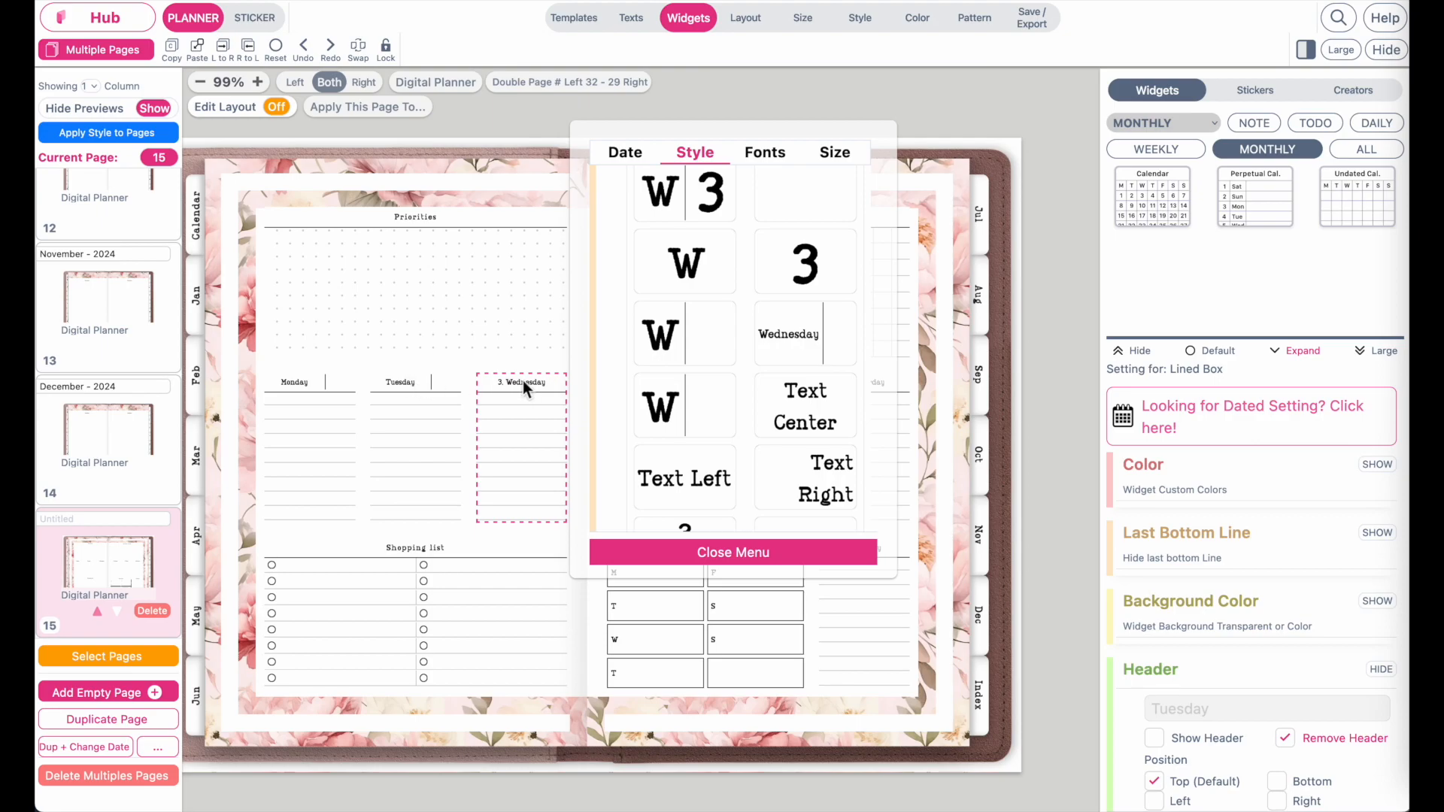
Apply the weekday-name layout with a vertical divider to the Thursday and Friday boxes on the right page.
scroll(452, 388, right, 5)
click(453, 388)
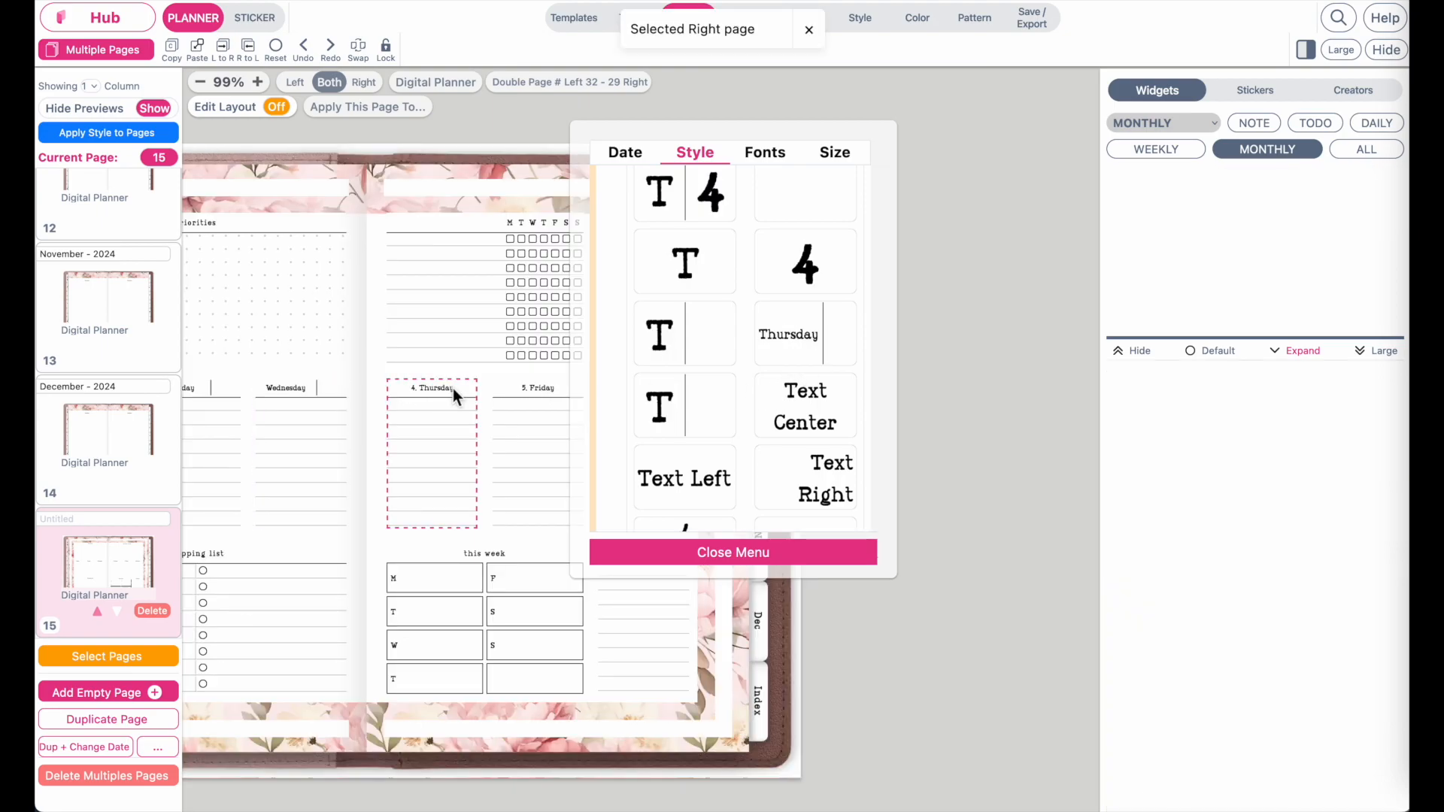
click(536, 385)
scroll(716, 432, down, 2)
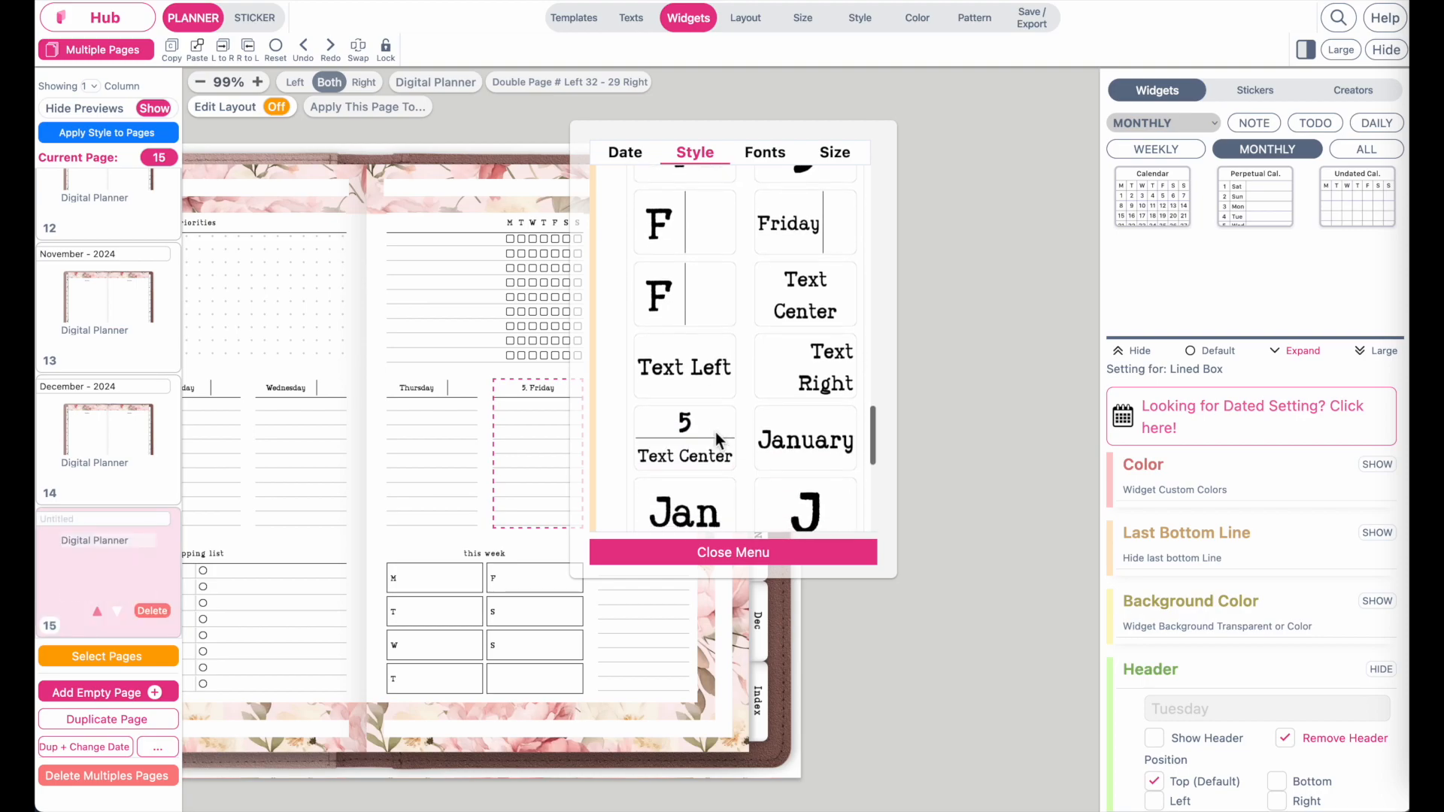
Apply the same weekday-name and vertical-divider layout to the Saturday and Sunday boxes, and close the dated settings.
scroll(398, 426, right, 5)
click(449, 386)
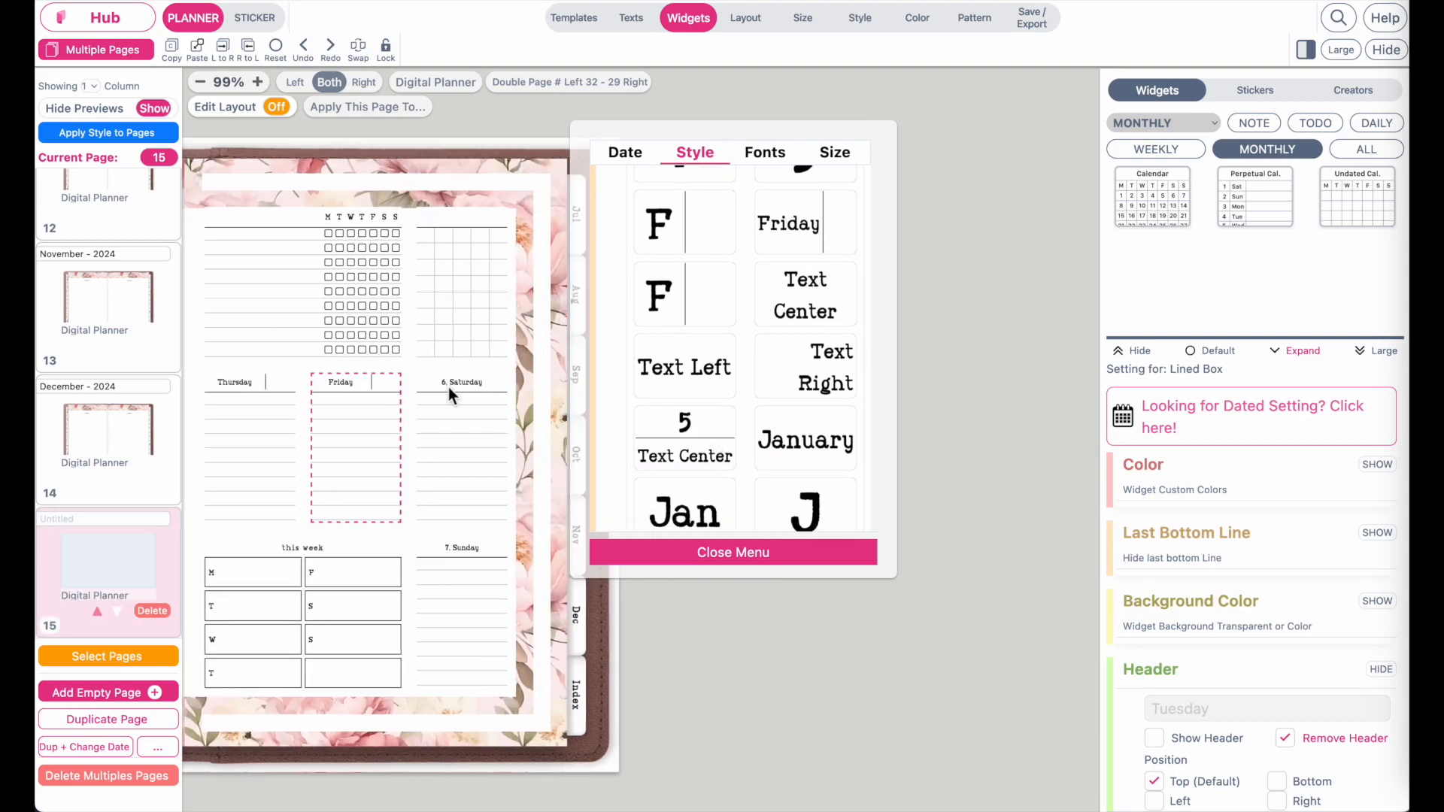
click(792, 226)
click(449, 554)
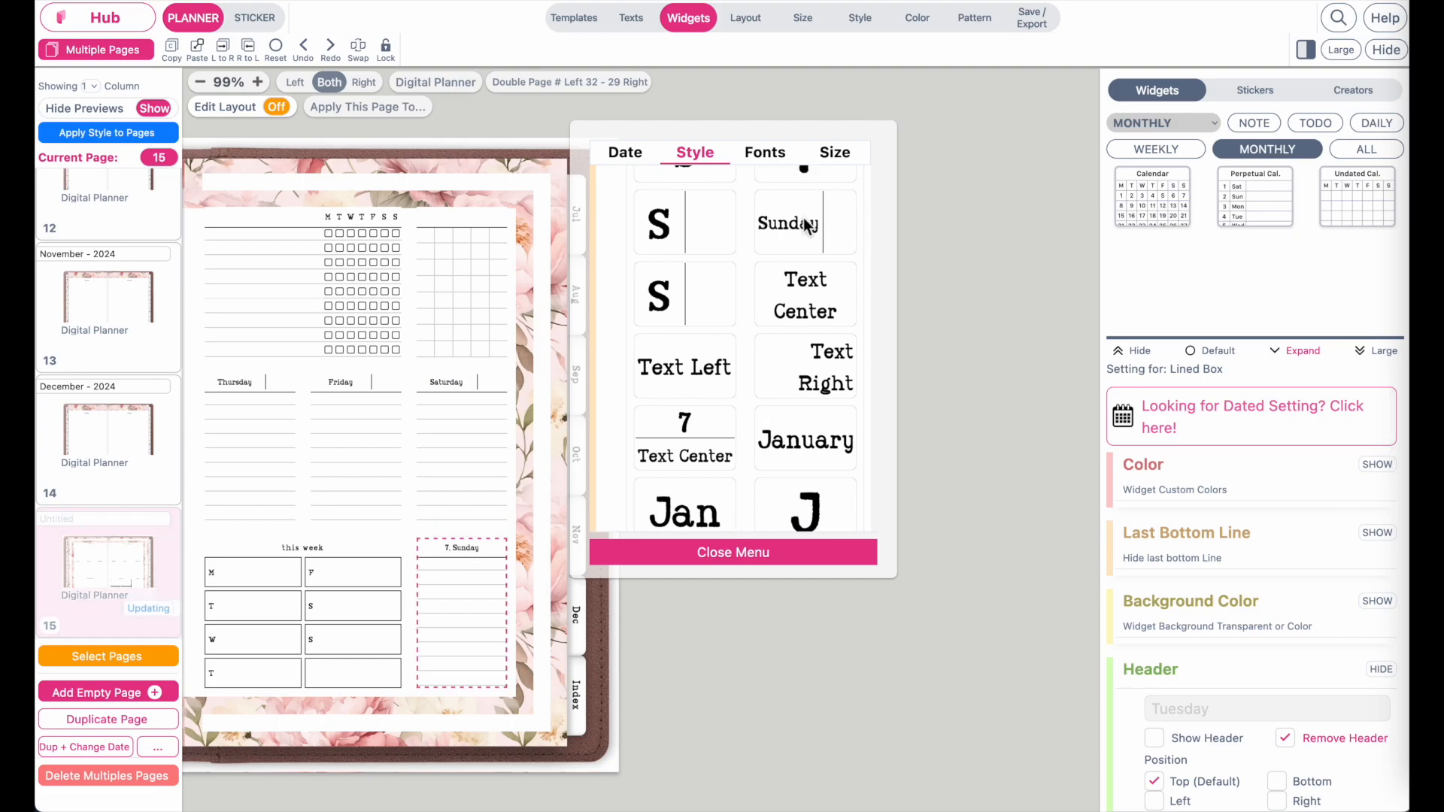
click(632, 561)
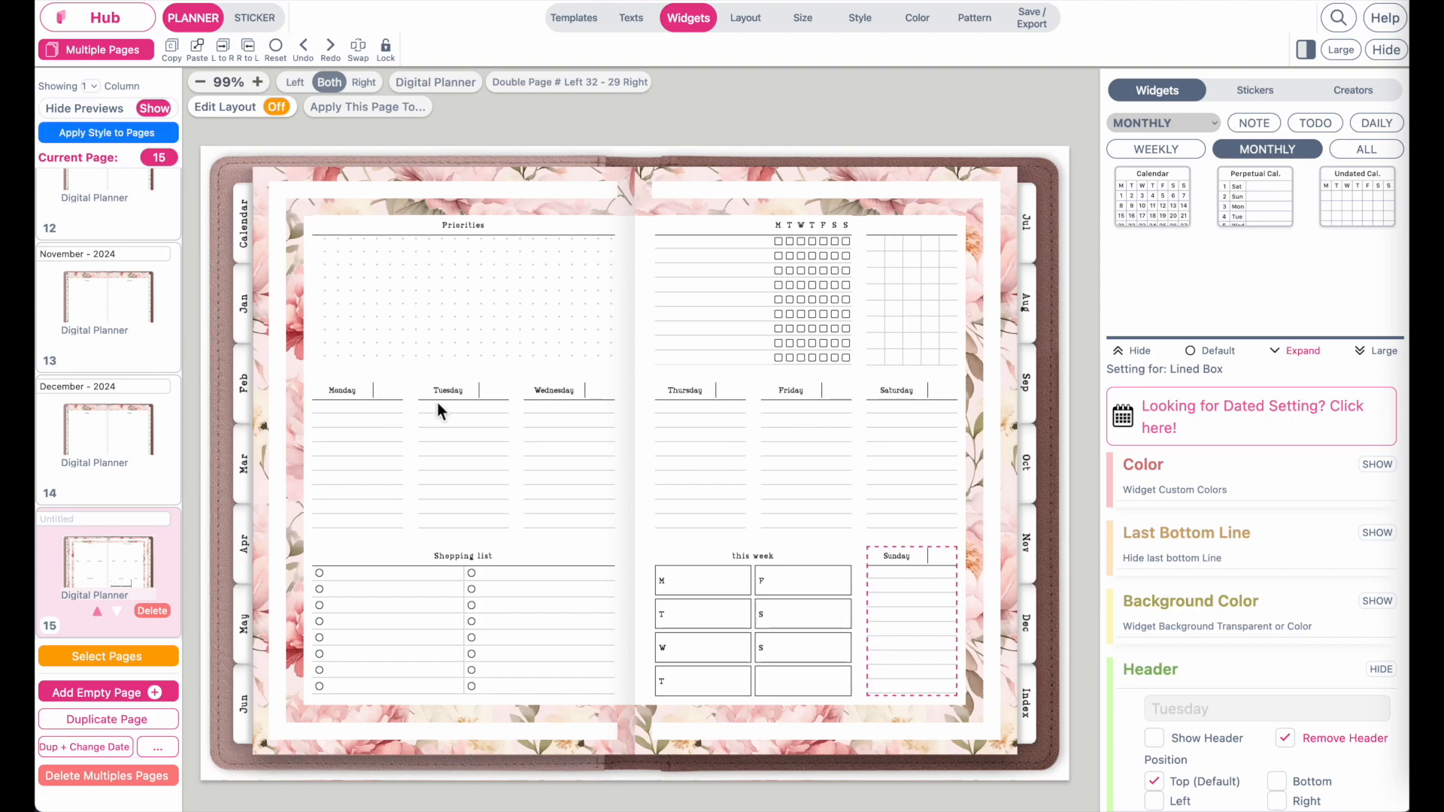
Check the dates assigned to the Monday, Tuesday and Wednesday boxes on the left page.
click(354, 394)
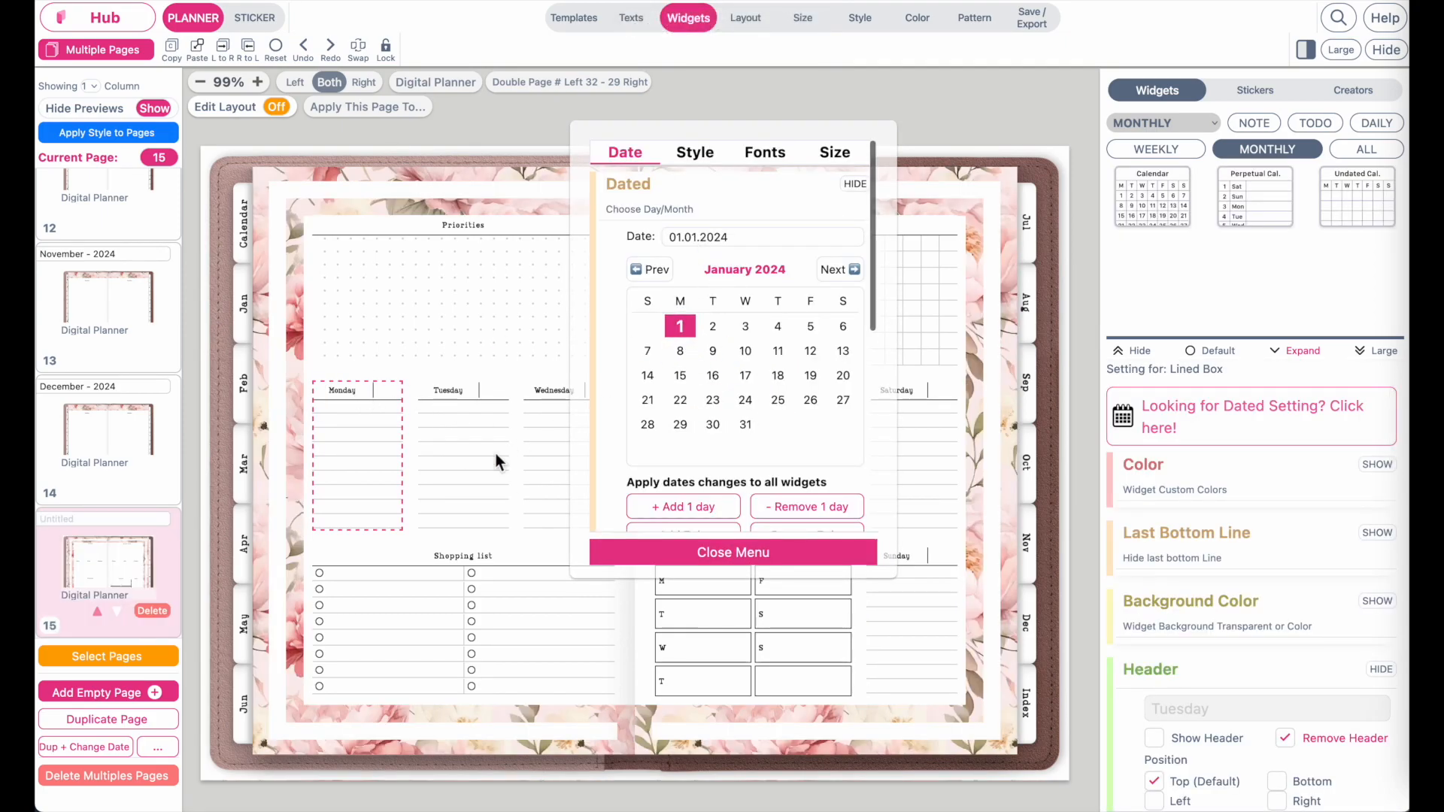
scroll(495, 453, right, 1)
scroll(495, 453, down, 1)
click(394, 362)
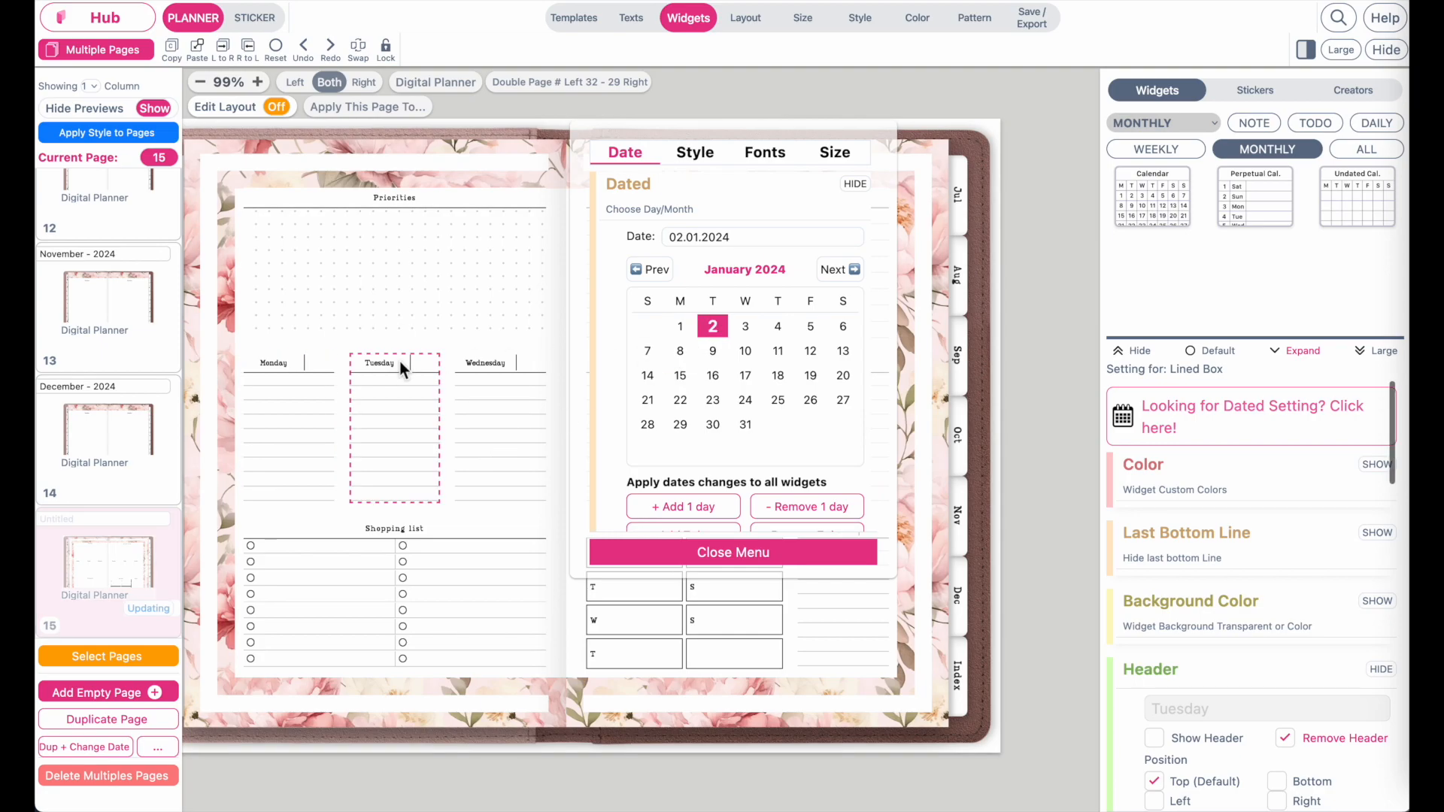
click(507, 363)
Check the dates assigned to the Thursday, Friday, Saturday and Sunday boxes on the right page, and close the dated settings.
scroll(507, 363, right, 2)
scroll(507, 363, down, 1)
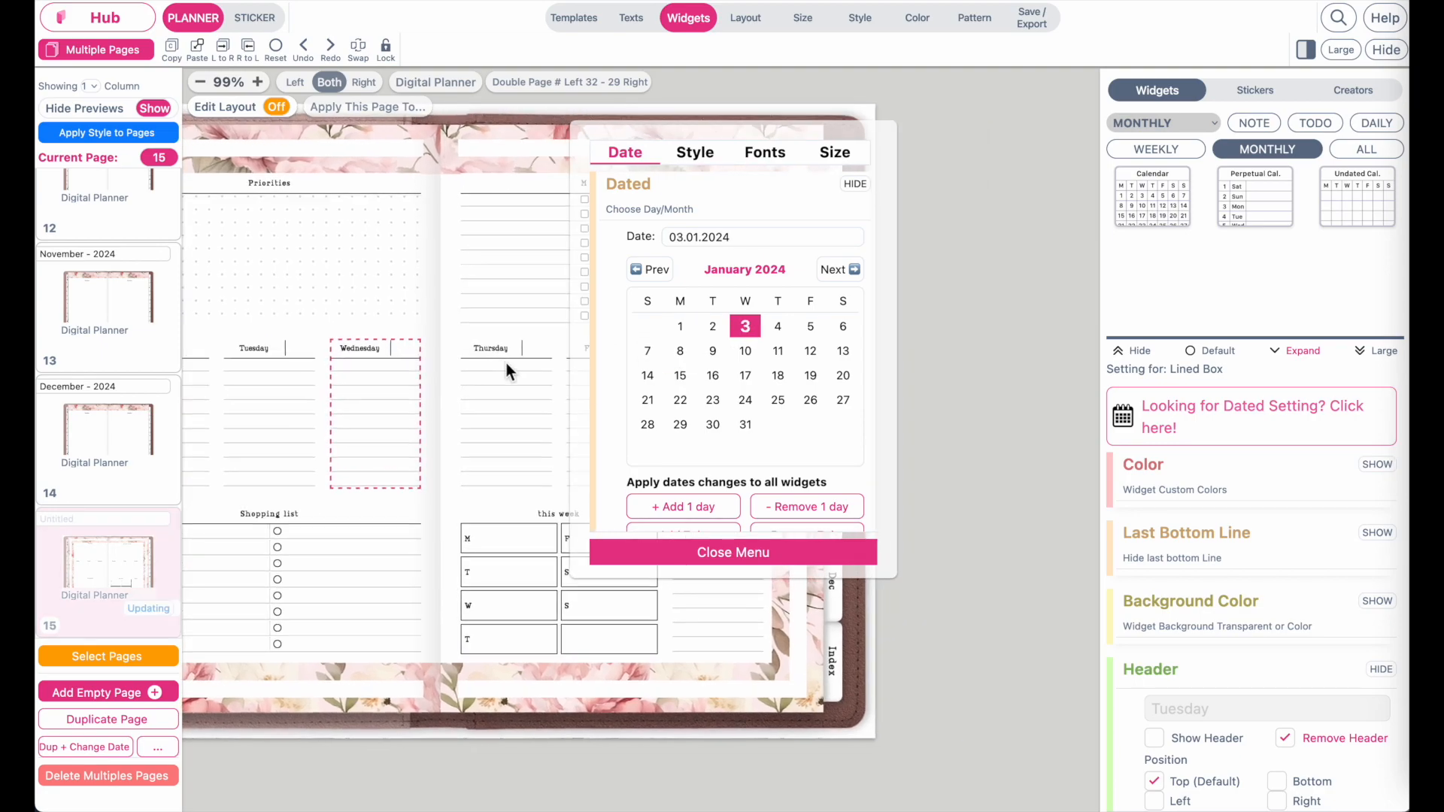
click(500, 344)
scroll(496, 350, right, 2)
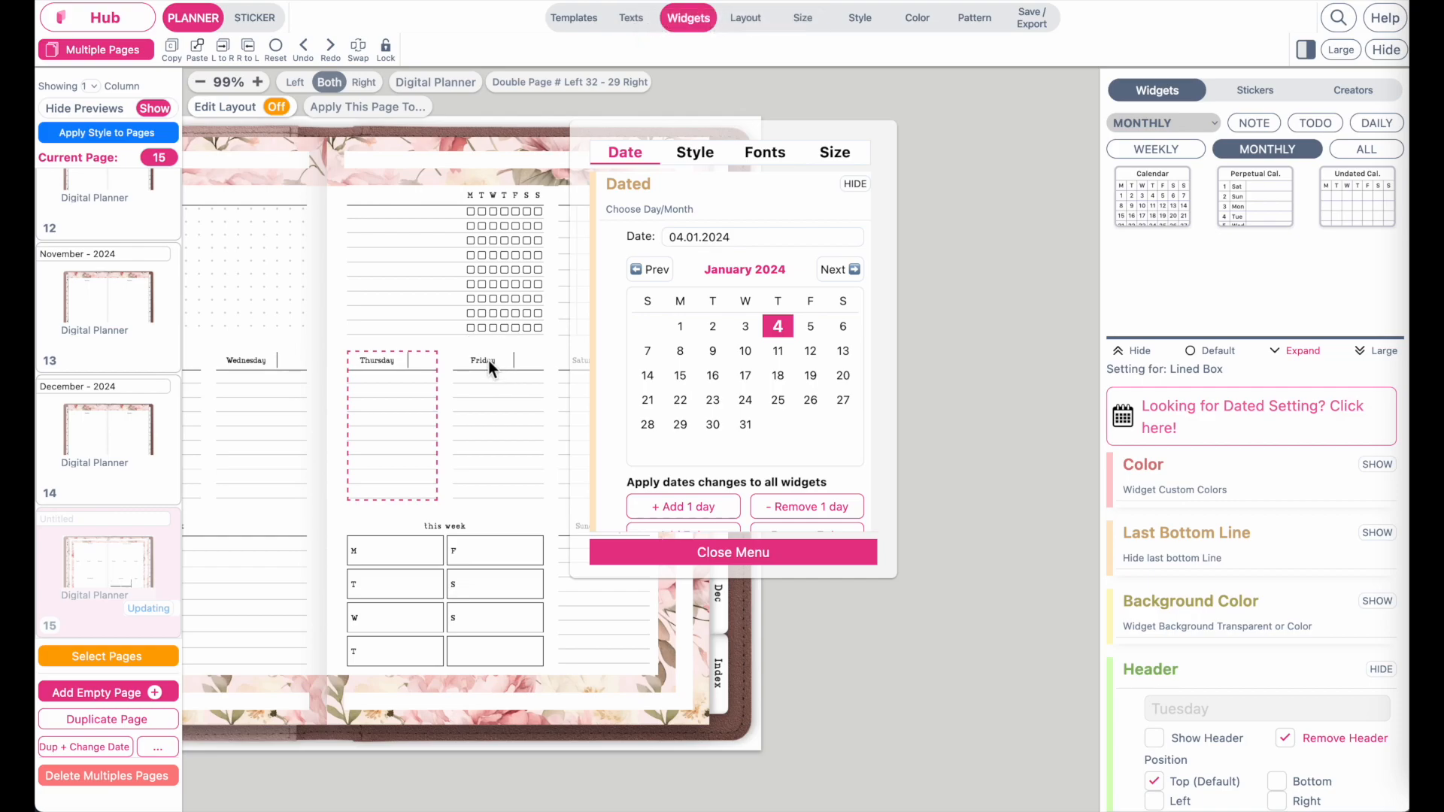
click(489, 359)
scroll(489, 359, right, 1)
scroll(489, 360, down, 1)
click(503, 333)
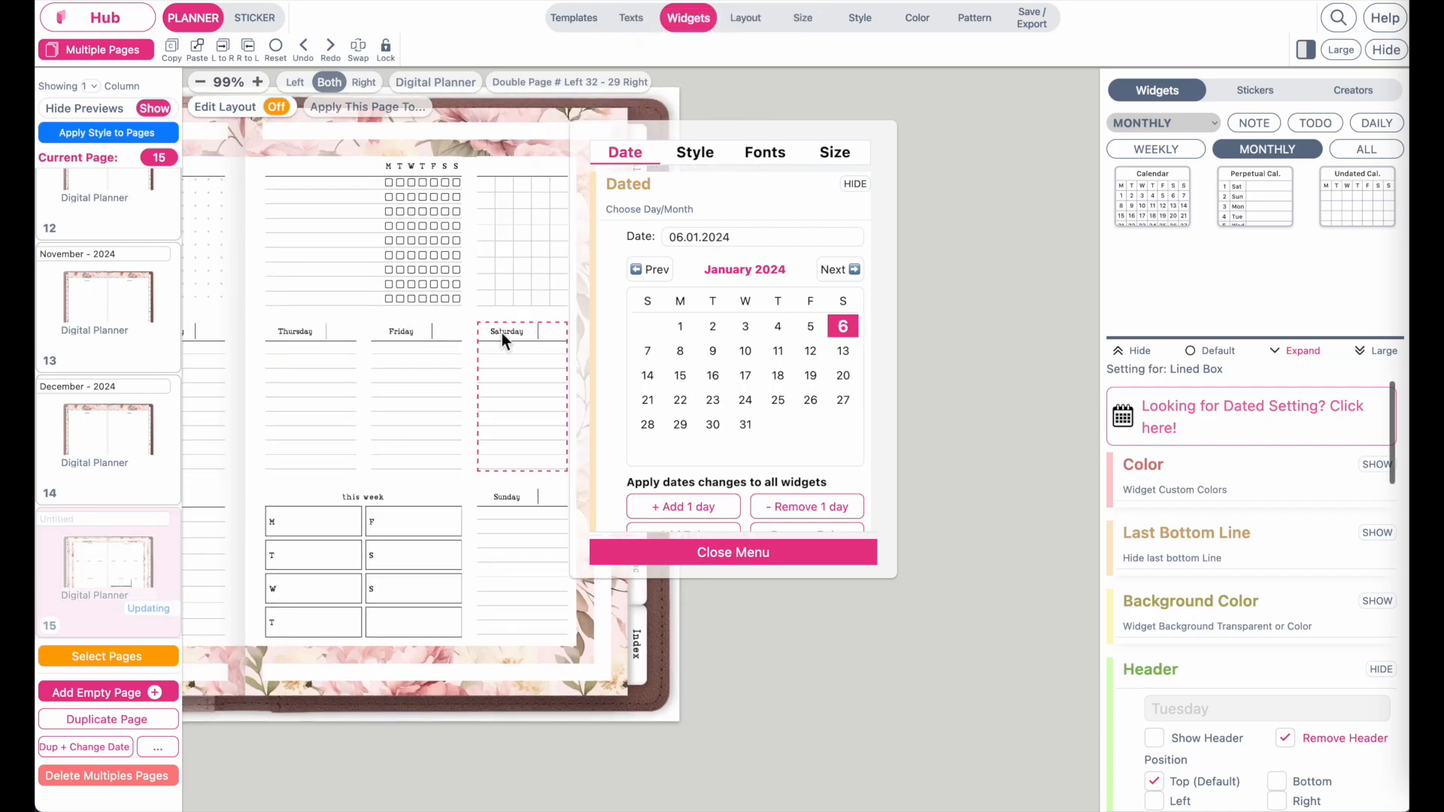
click(511, 498)
click(611, 559)
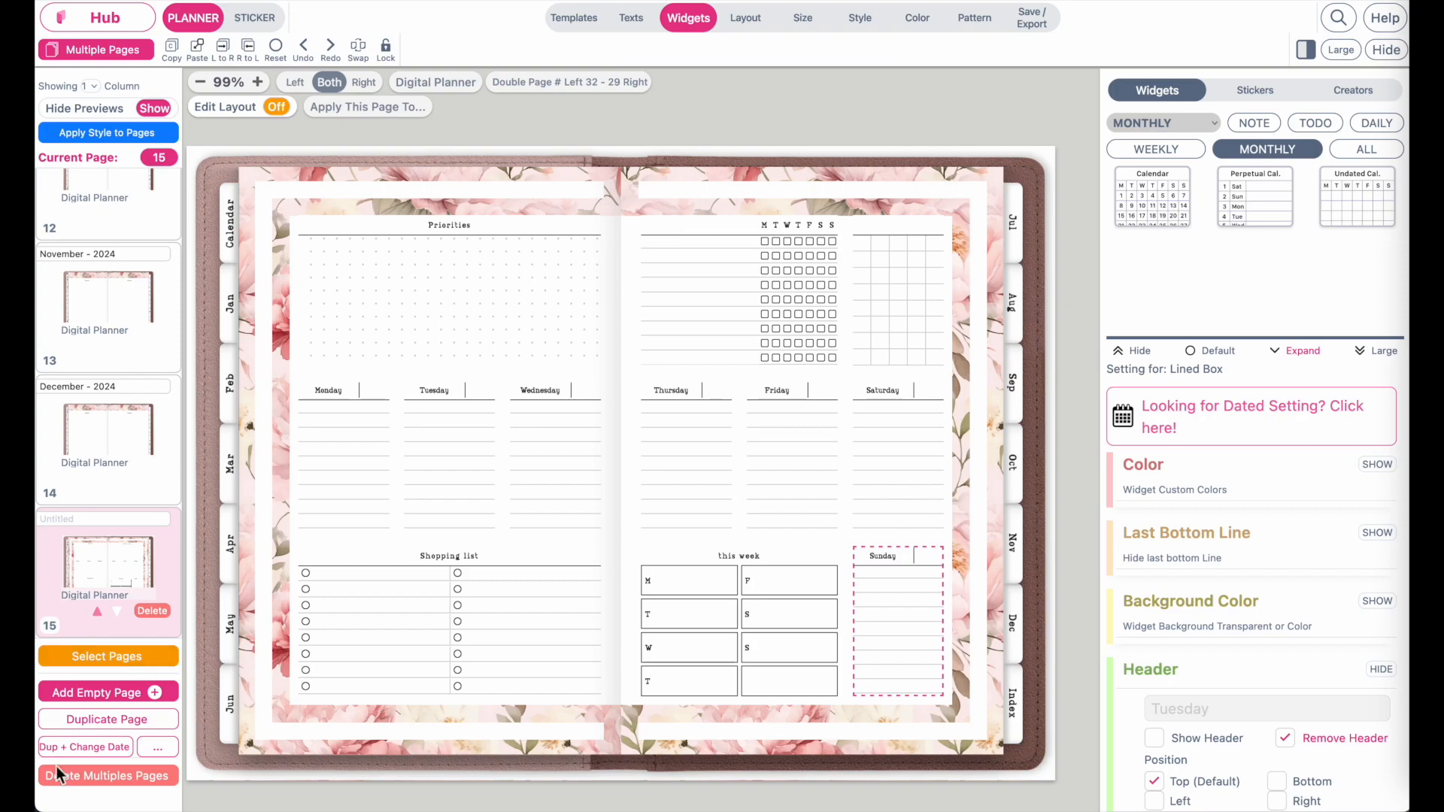
Configure the repeated duplicate-and-change-date action to apply 52 times with a wait of 1 second between pages.
click(157, 748)
drag(259, 737, 179, 737)
text(52)
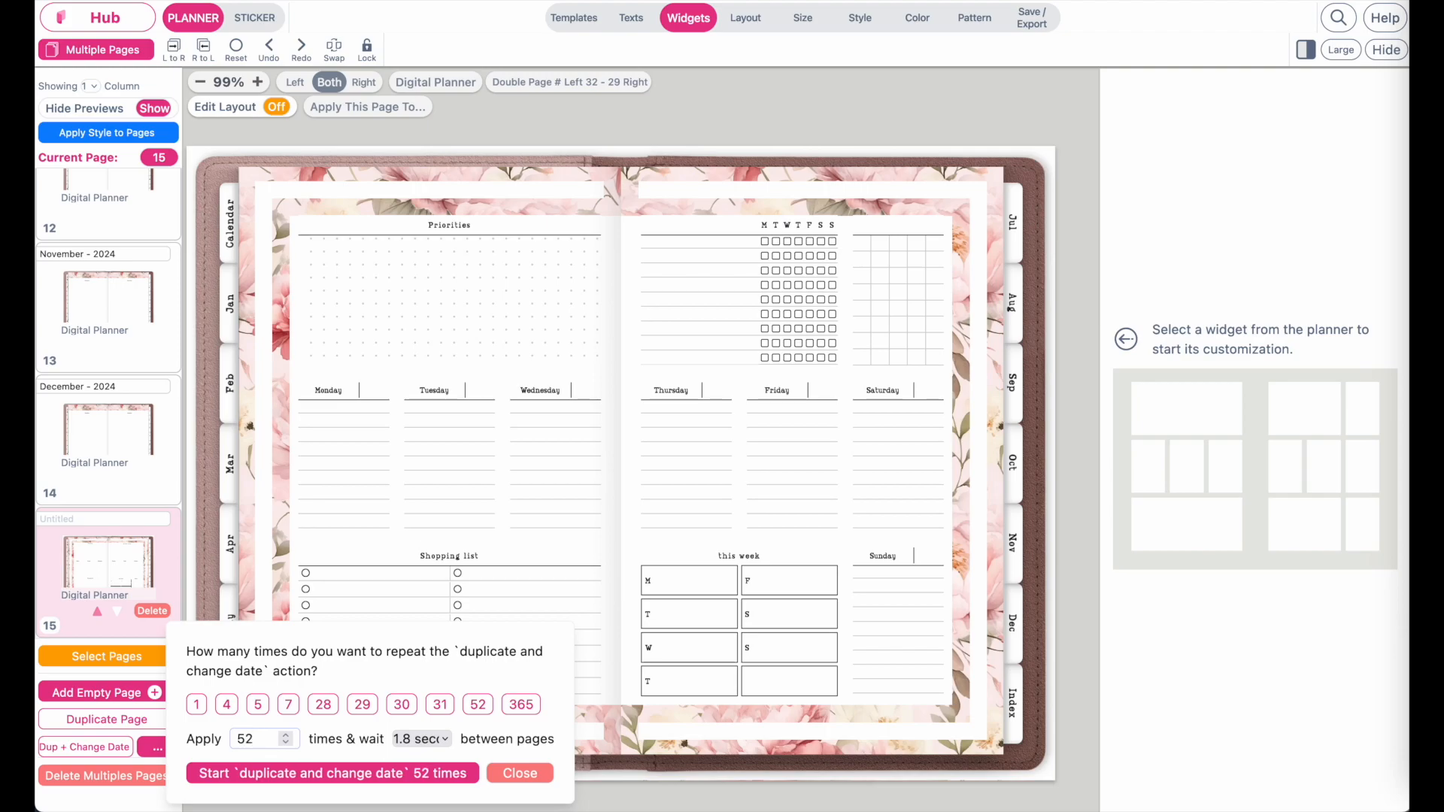
click(422, 741)
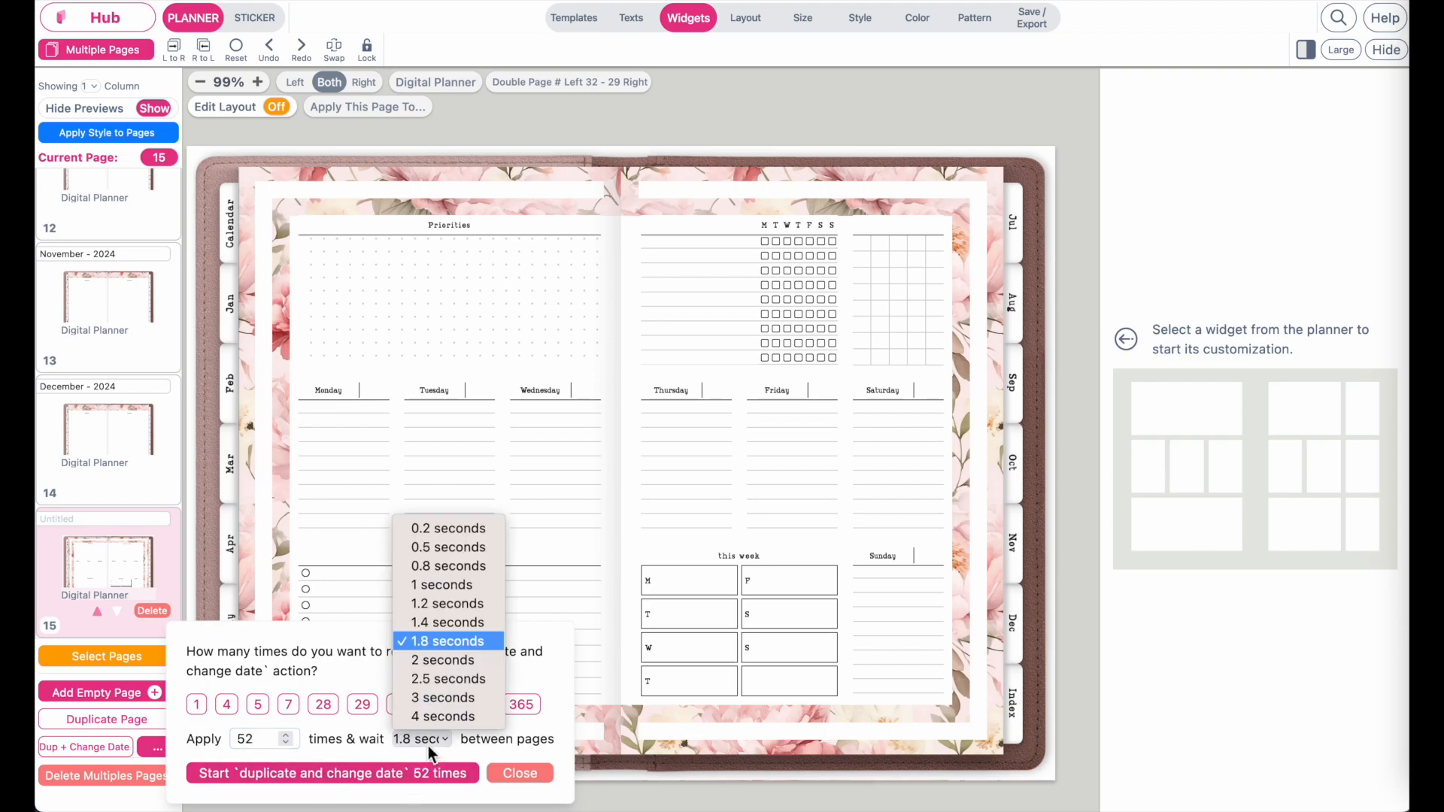
click(448, 587)
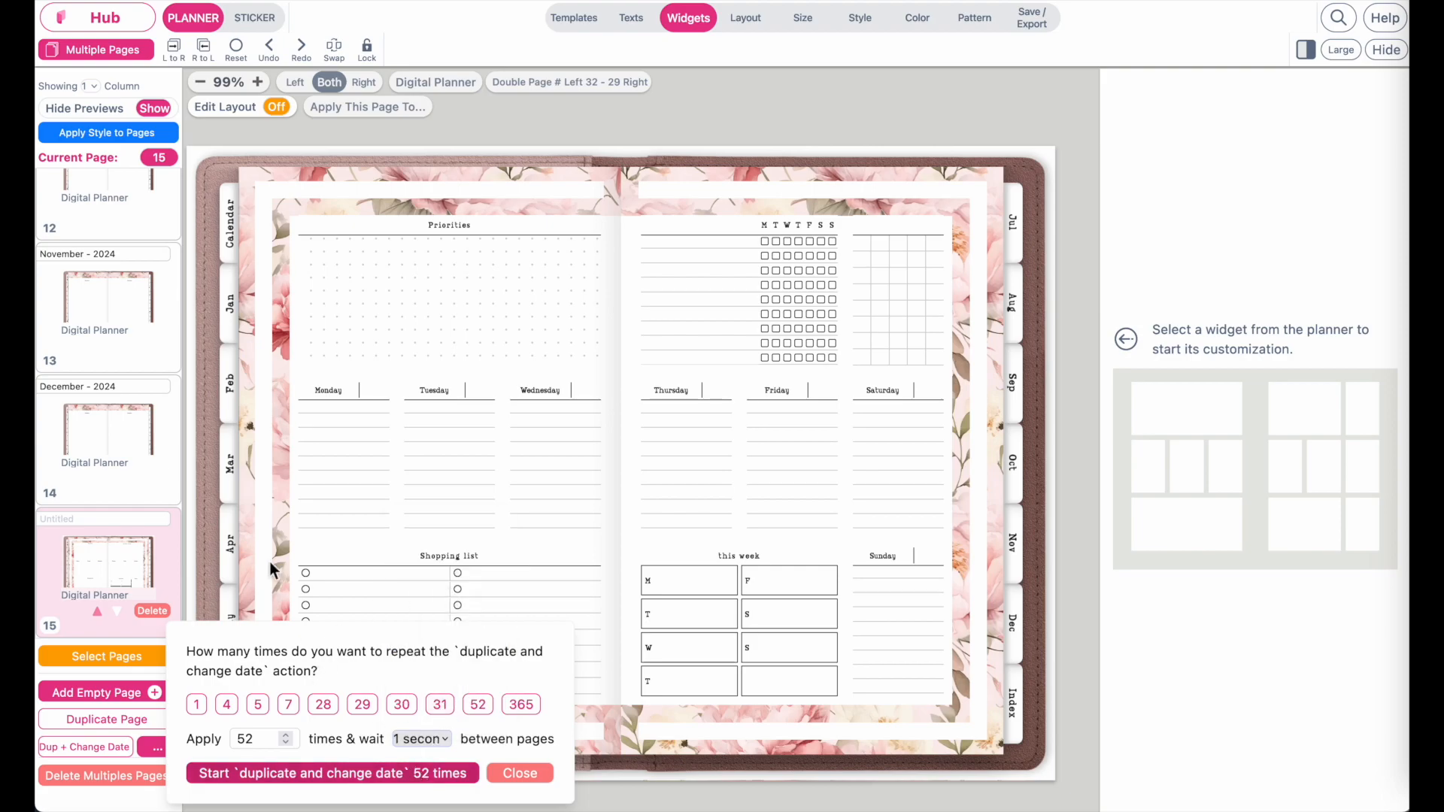
Keep the 1-second wait, run the duplicate-and-change-date action 52 times on the weekly spread, and close its dialog.
click(425, 740)
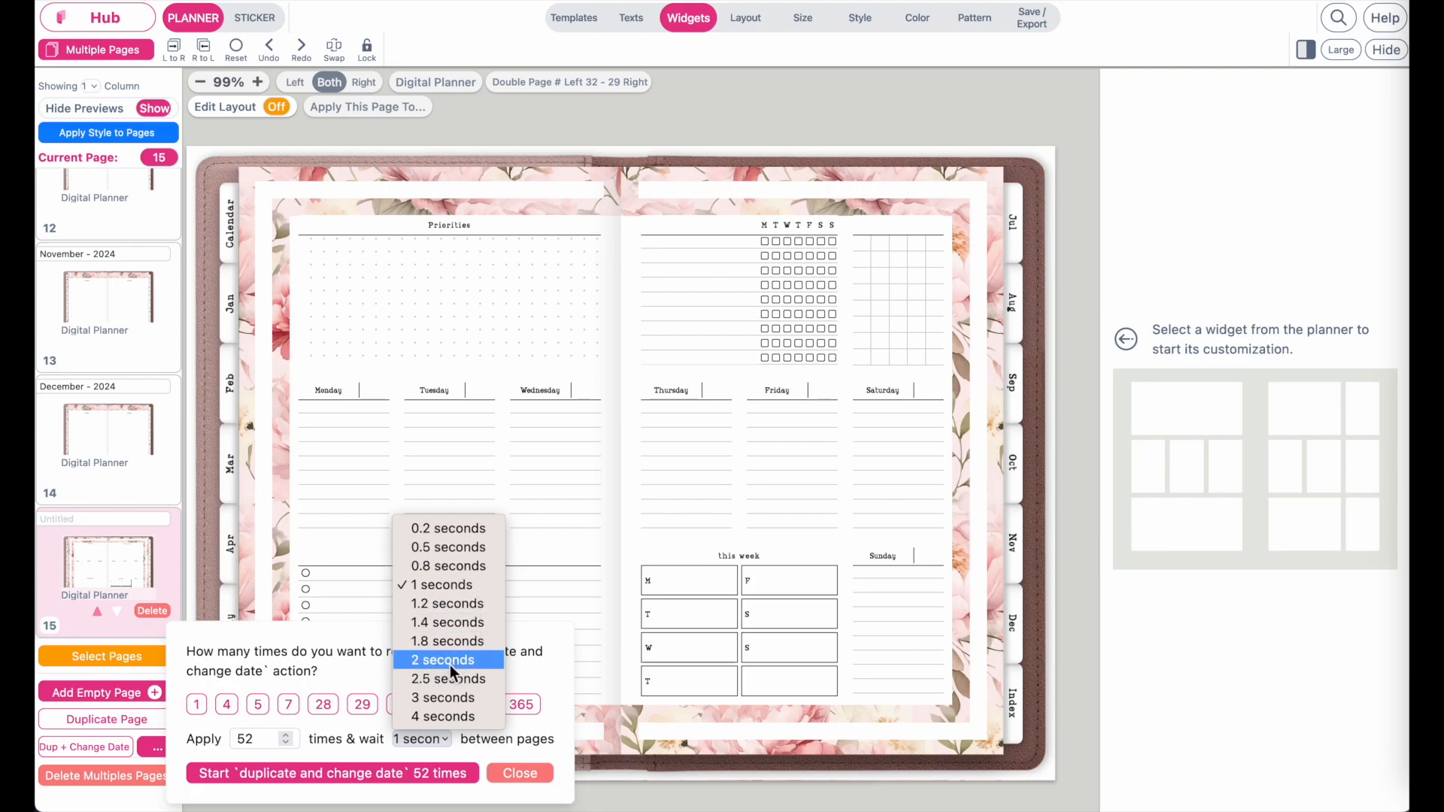
click(484, 593)
click(351, 773)
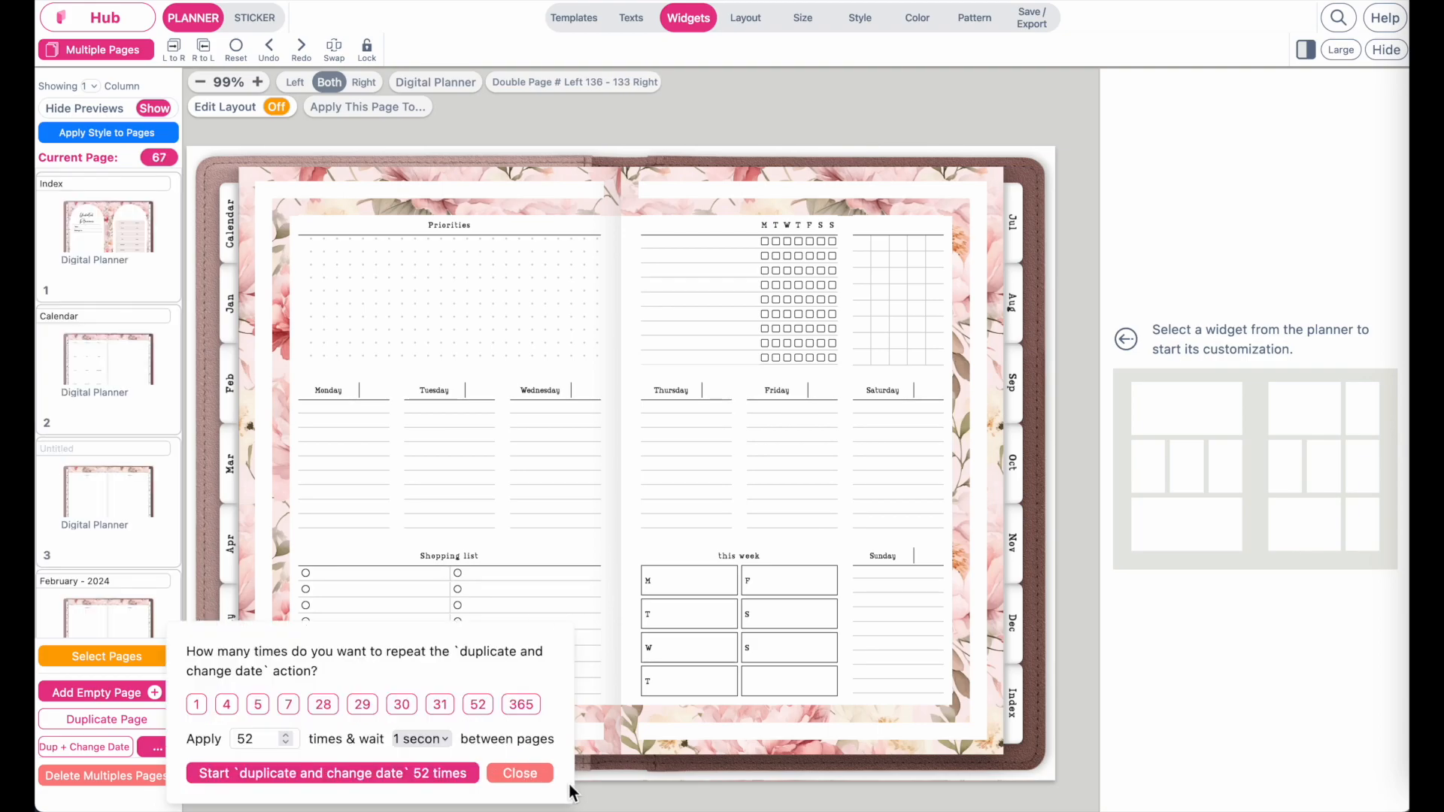
click(527, 774)
Check the dates of the Monday, Tuesday and Friday boxes on the last generated weekly spread.
scroll(105, 392, down, 10)
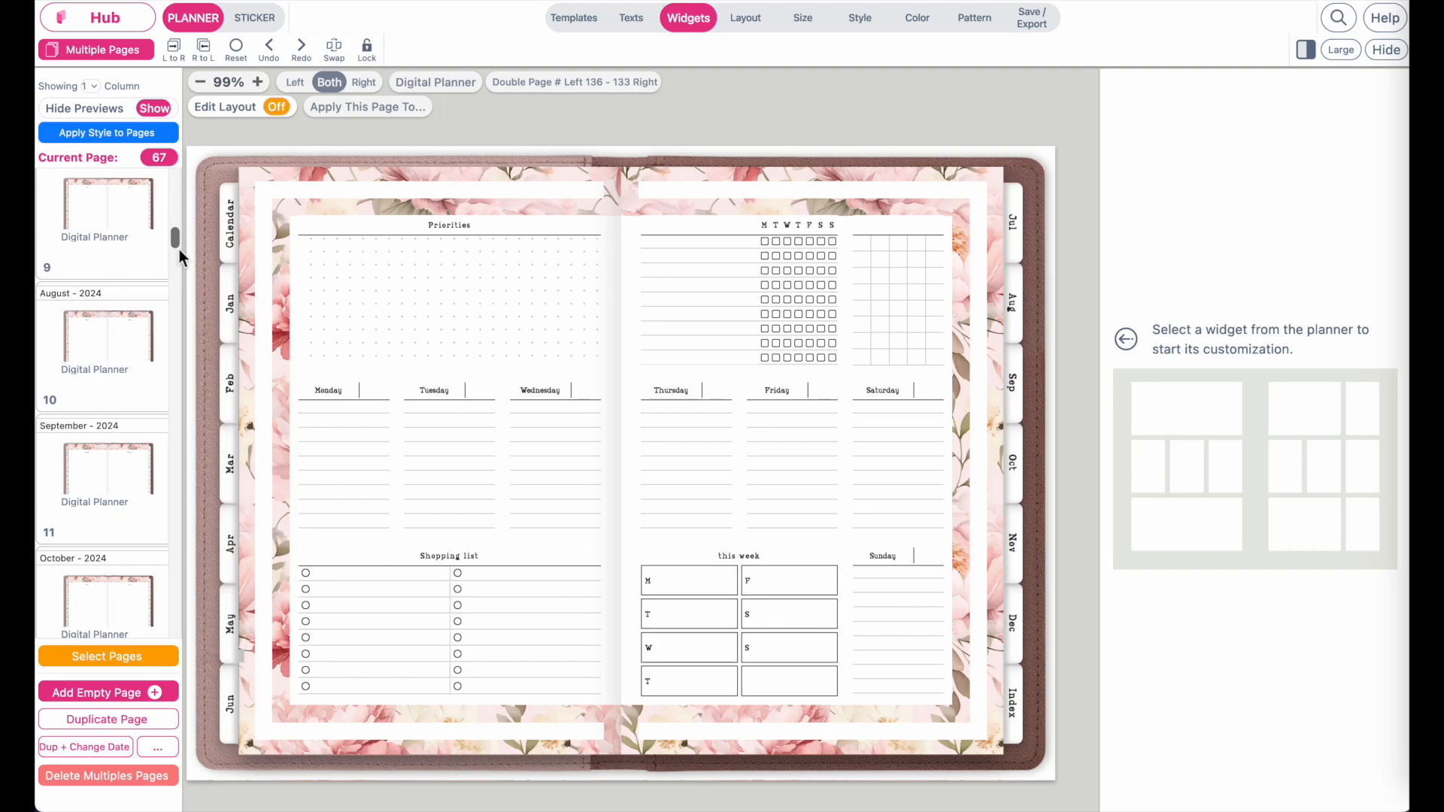
drag(178, 246, 176, 627)
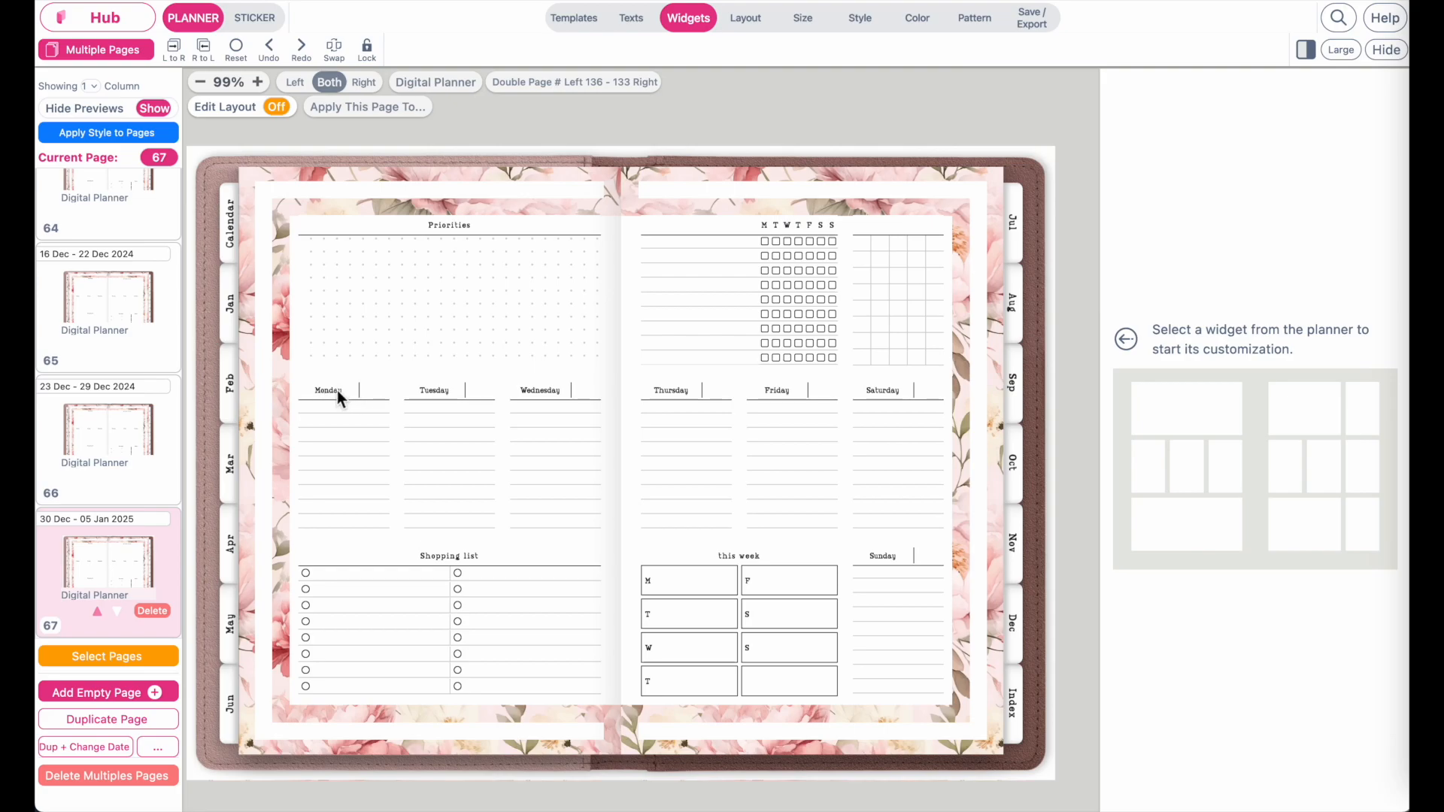
click(362, 396)
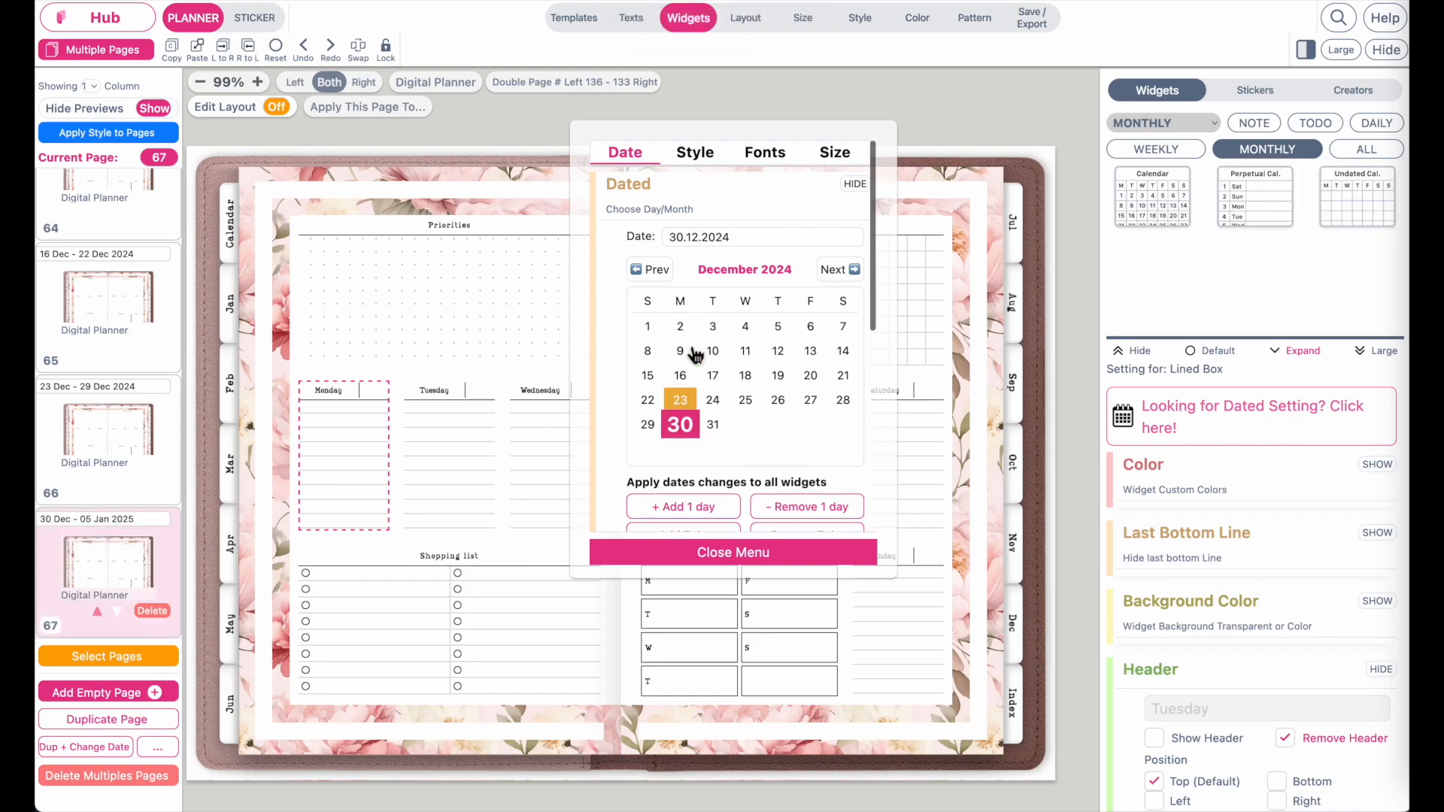
click(437, 392)
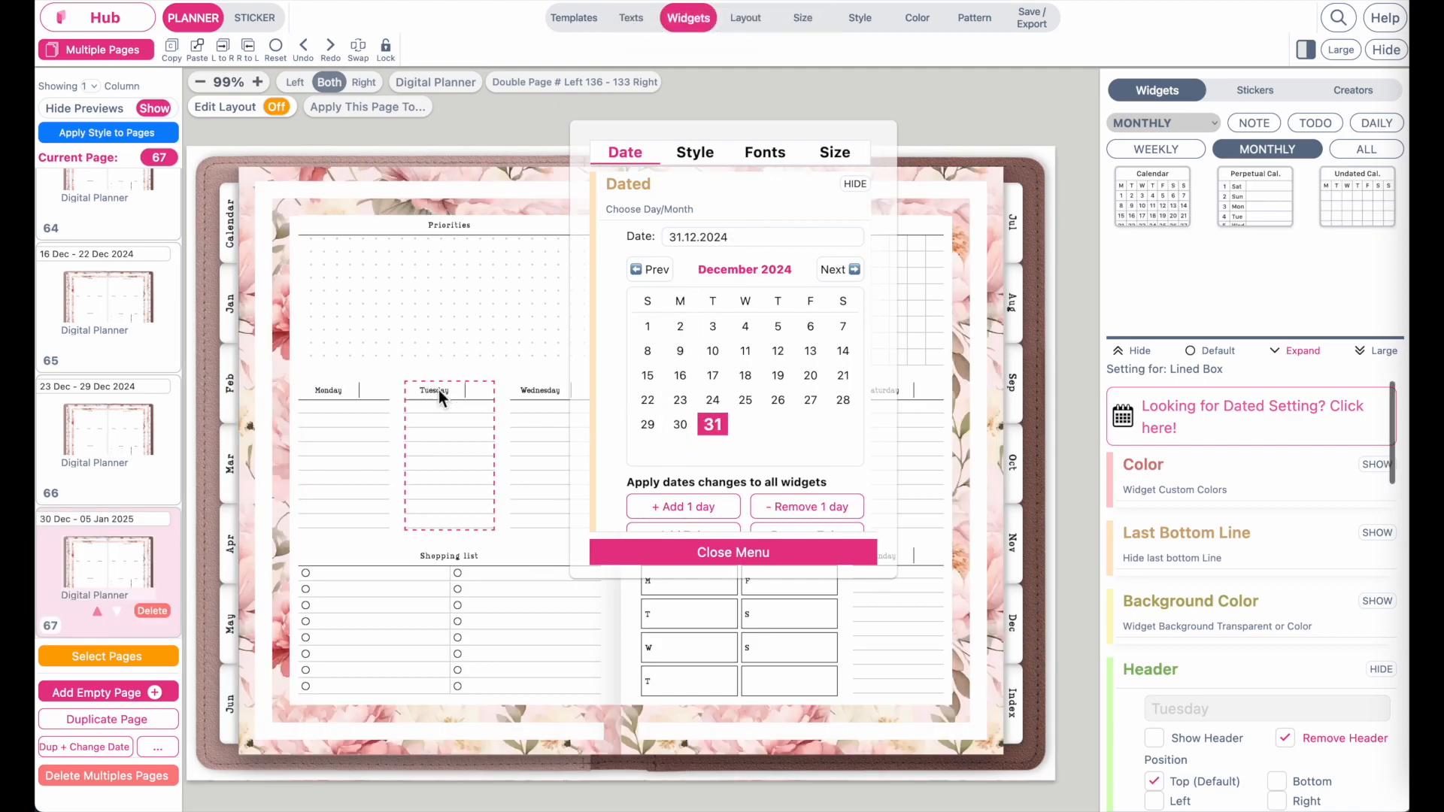
click(660, 557)
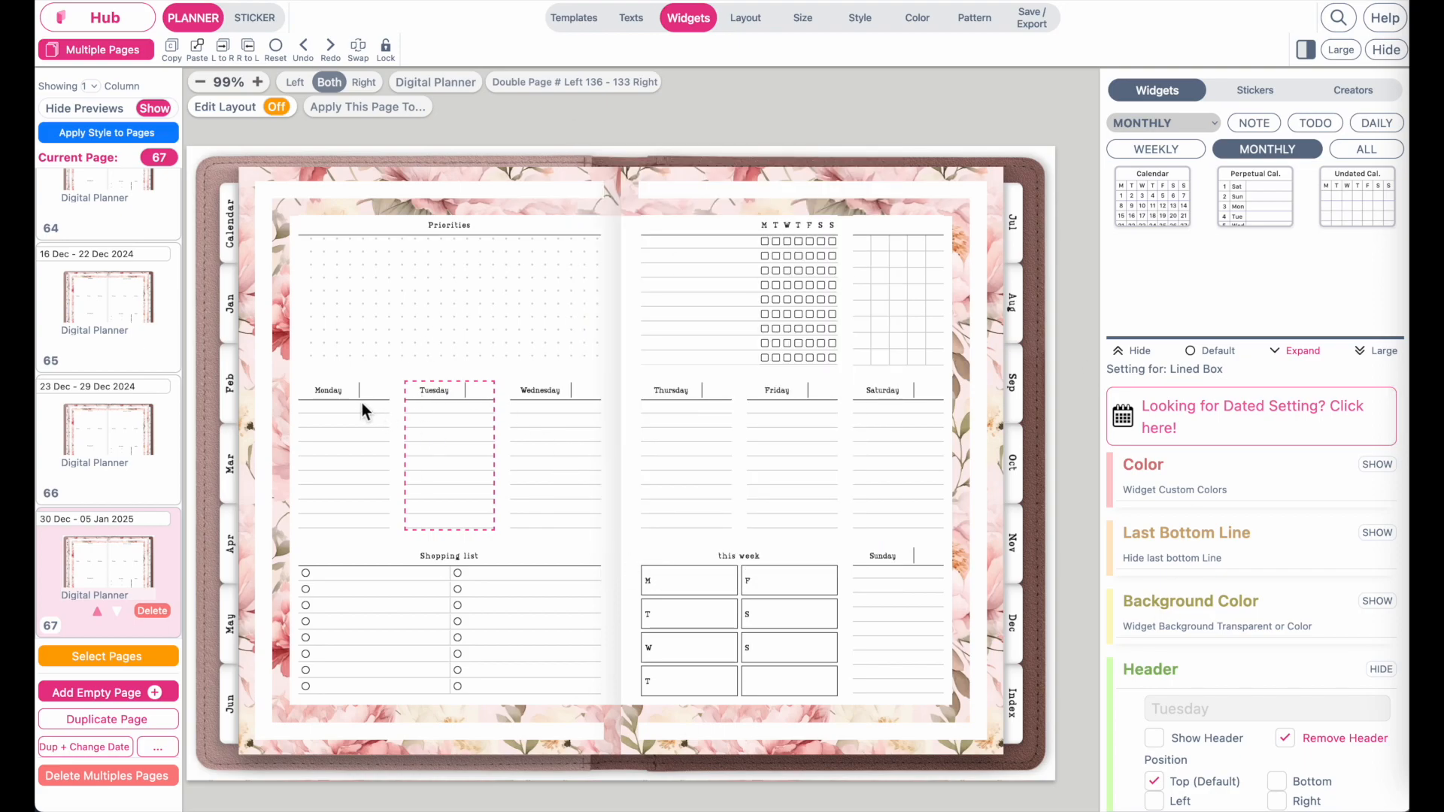
click(790, 393)
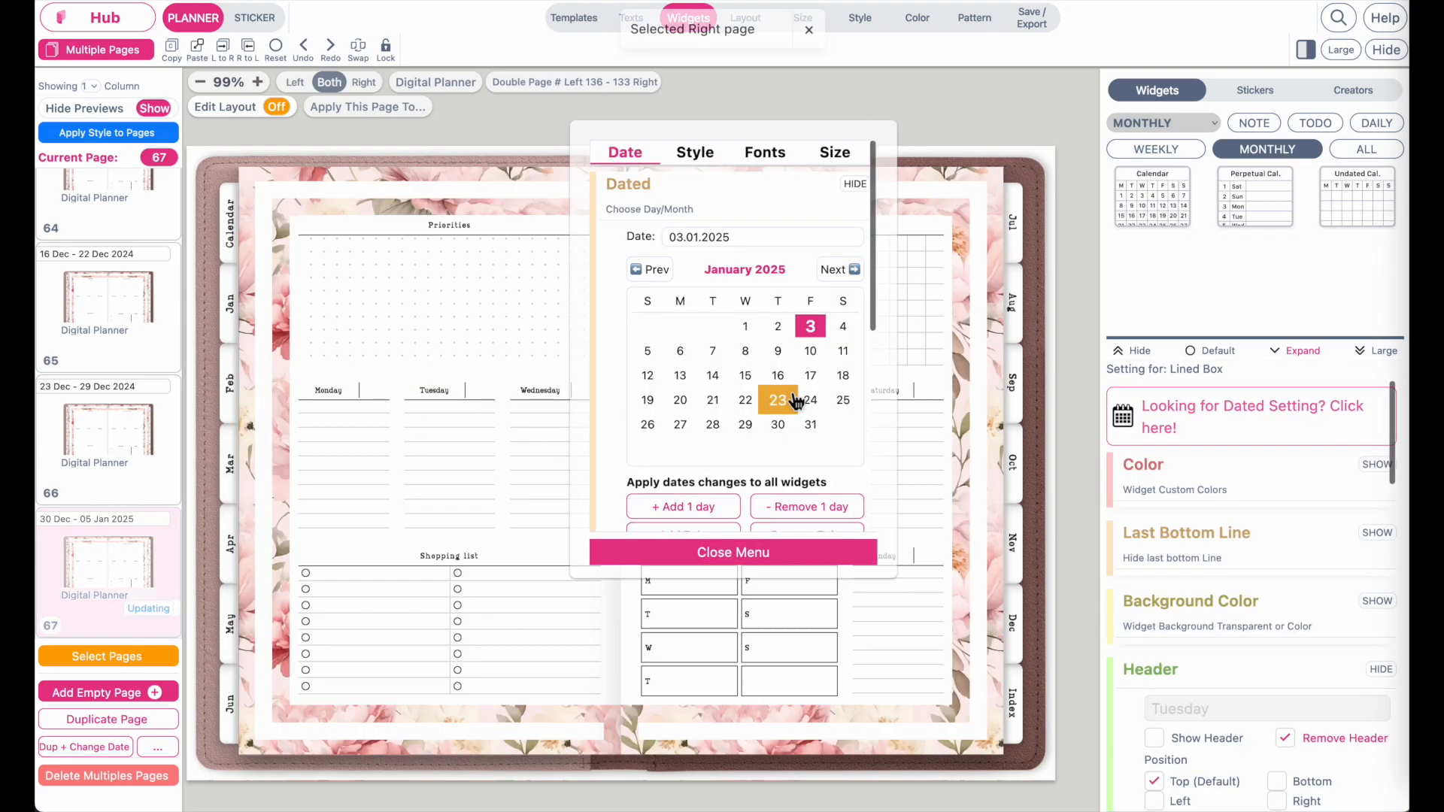
click(730, 555)
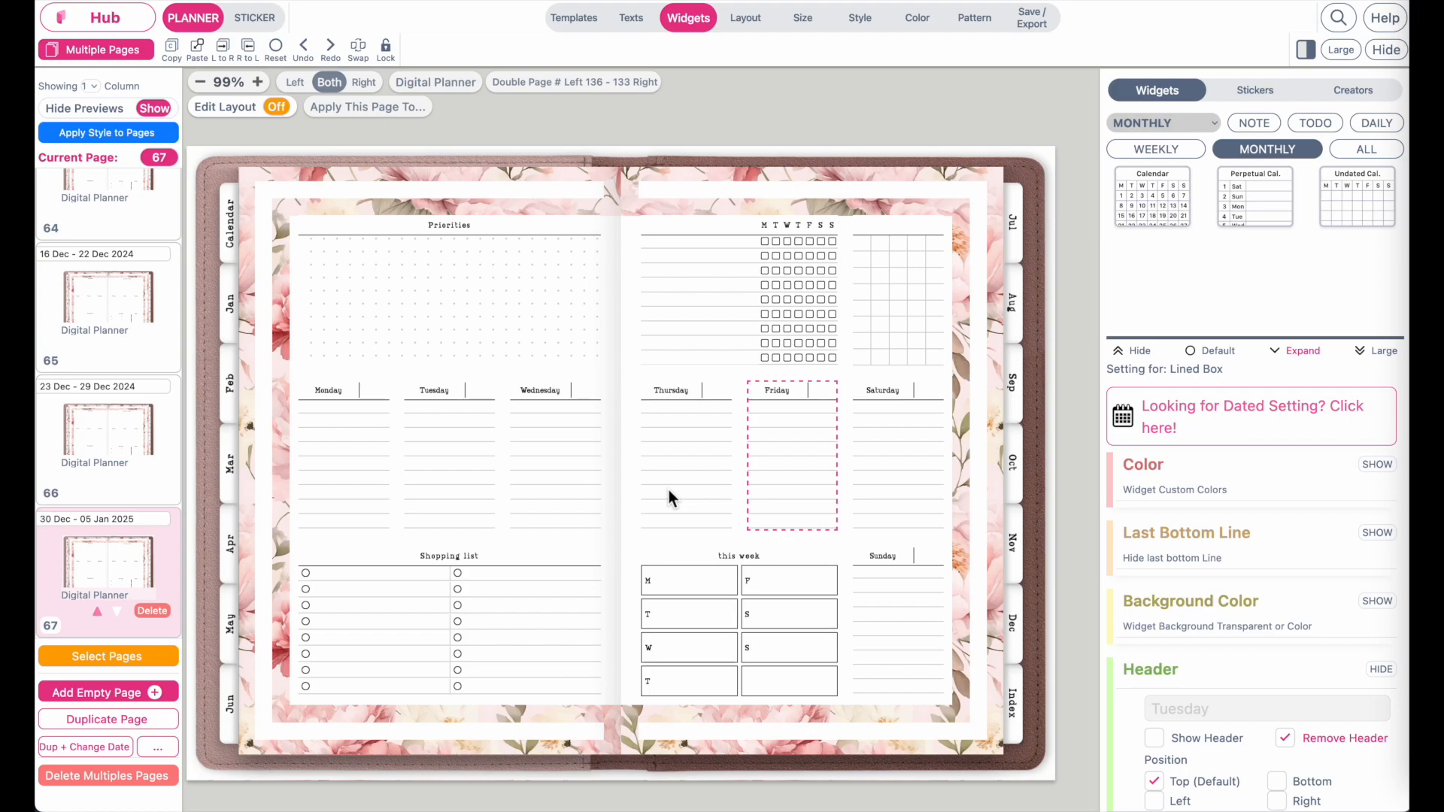
Go back to the monthly pages and view the March 2024 spread.
scroll(91, 298, up, 5)
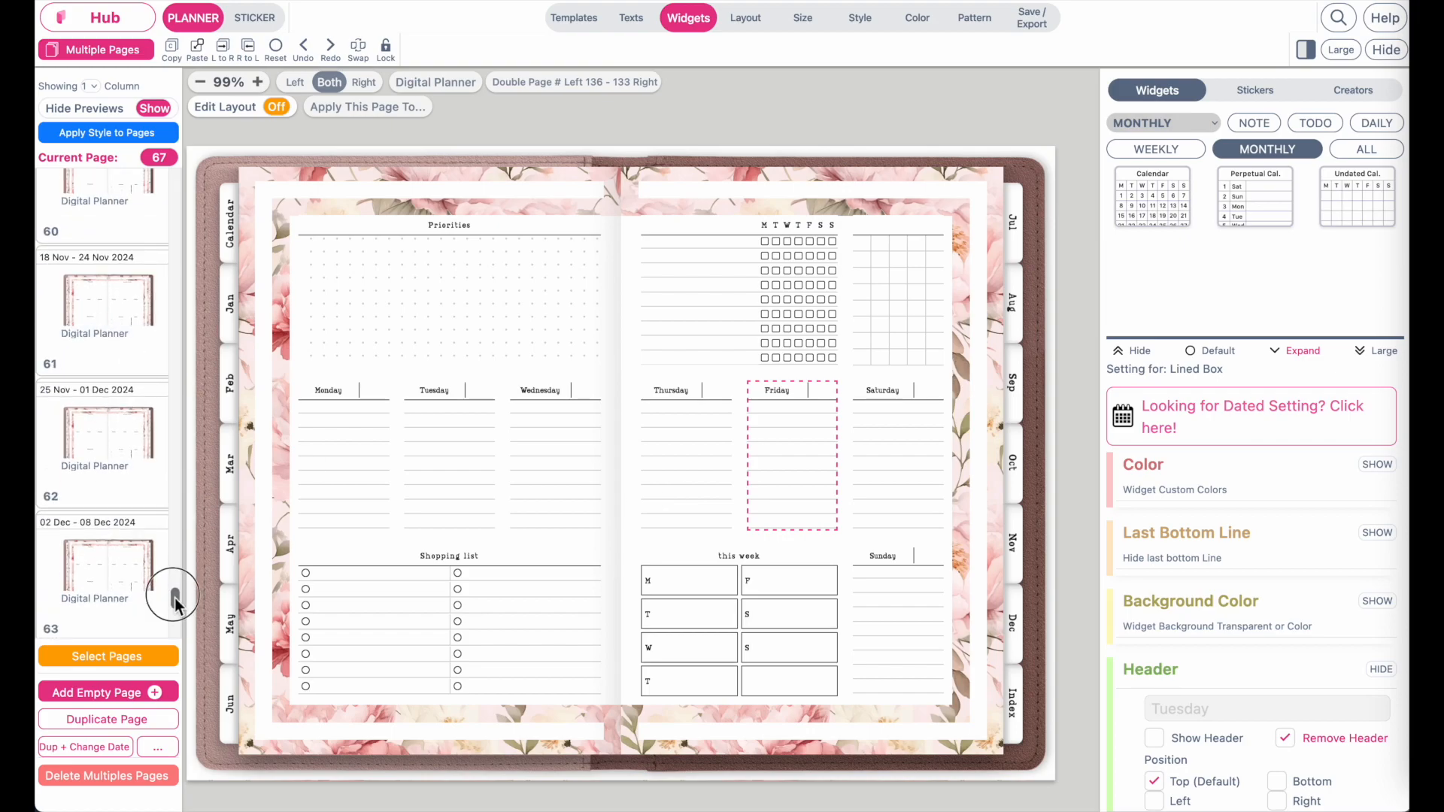
drag(175, 602, 138, 278)
click(114, 409)
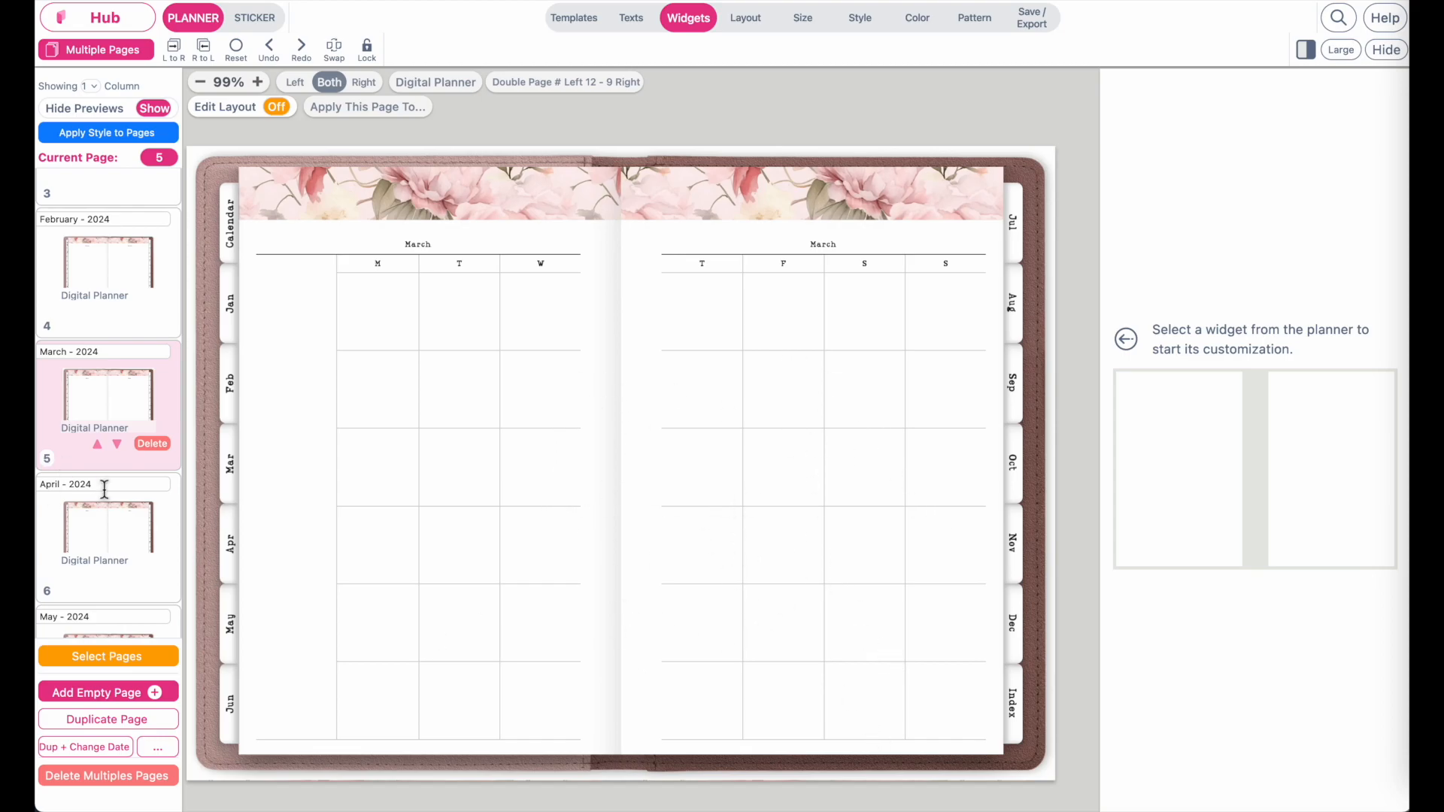
Reopen the 30 Dec - 05 Jan 2025 weekly spread and duplicate it without changing its dates.
click(107, 562)
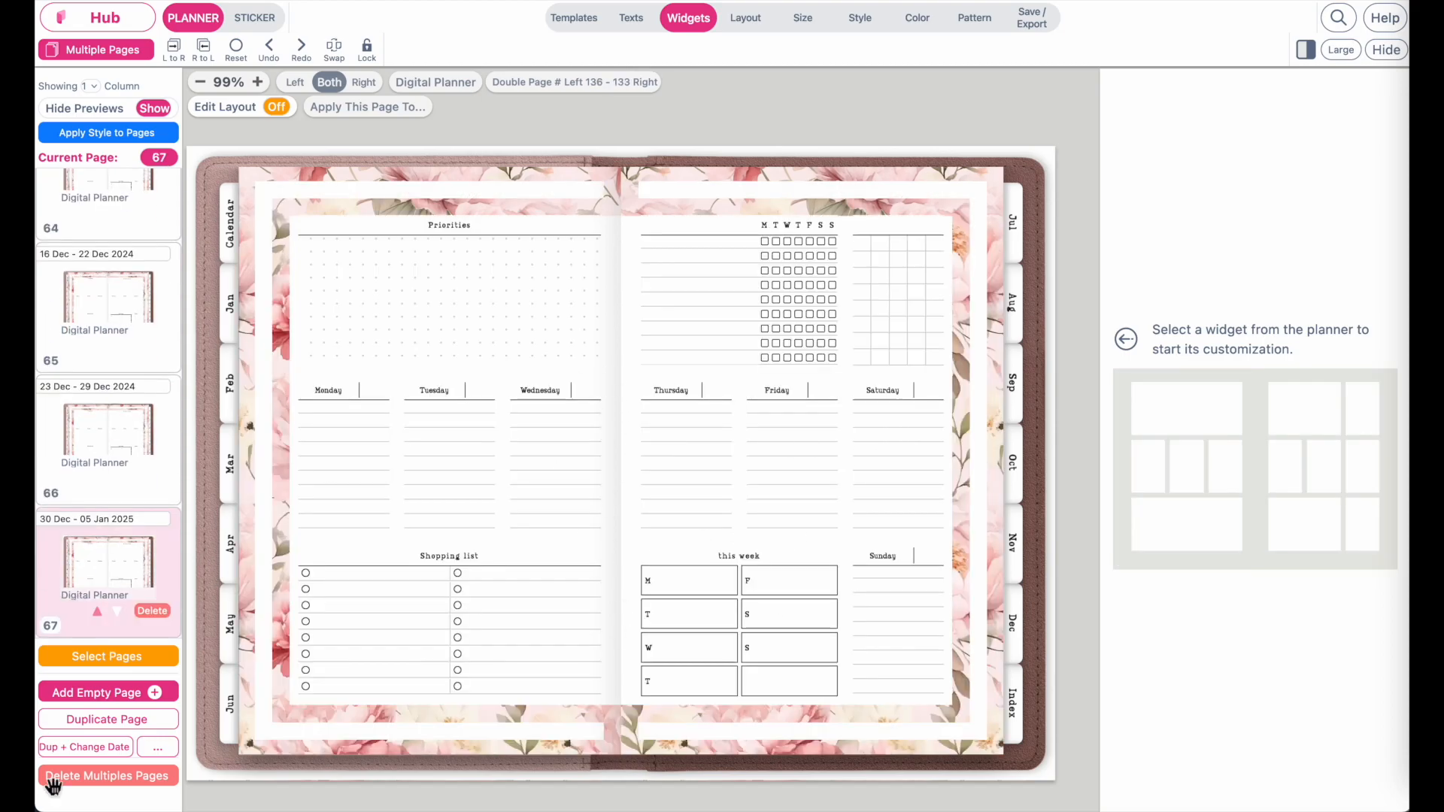
click(106, 727)
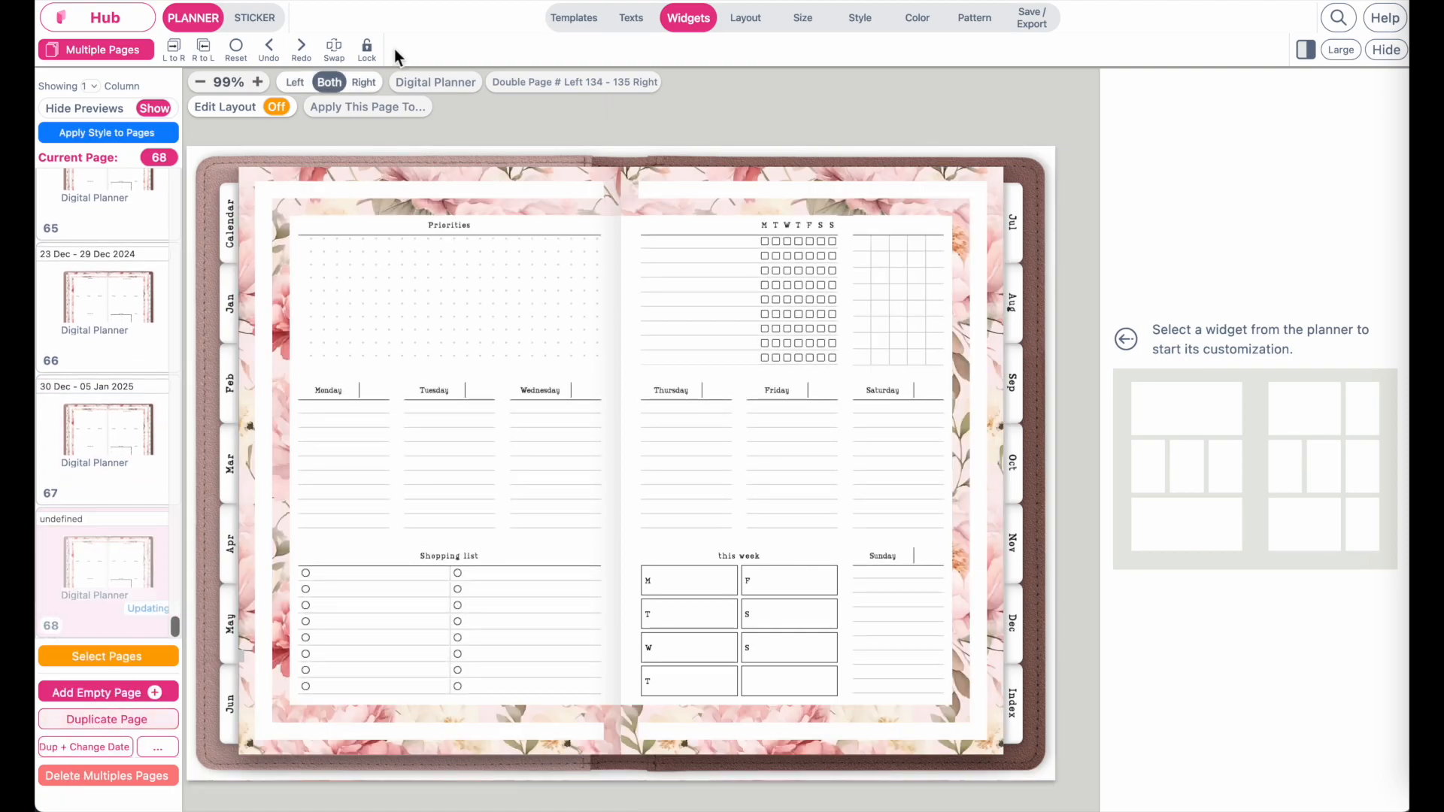
Apply only the skeleton of the Starter Daily DATED template with the 1 MON header and gridded daily journal to the new page.
click(576, 21)
click(1328, 93)
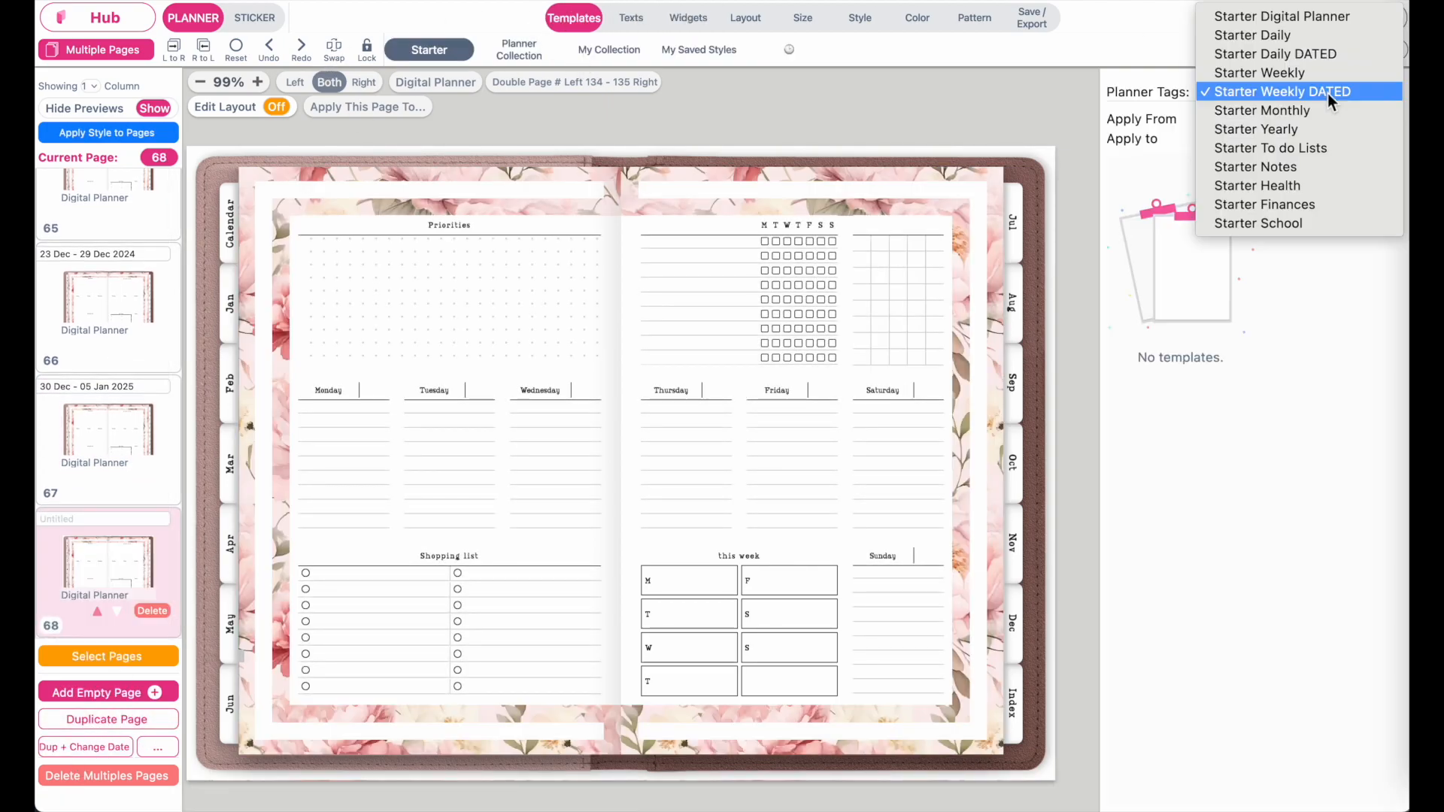
click(1328, 60)
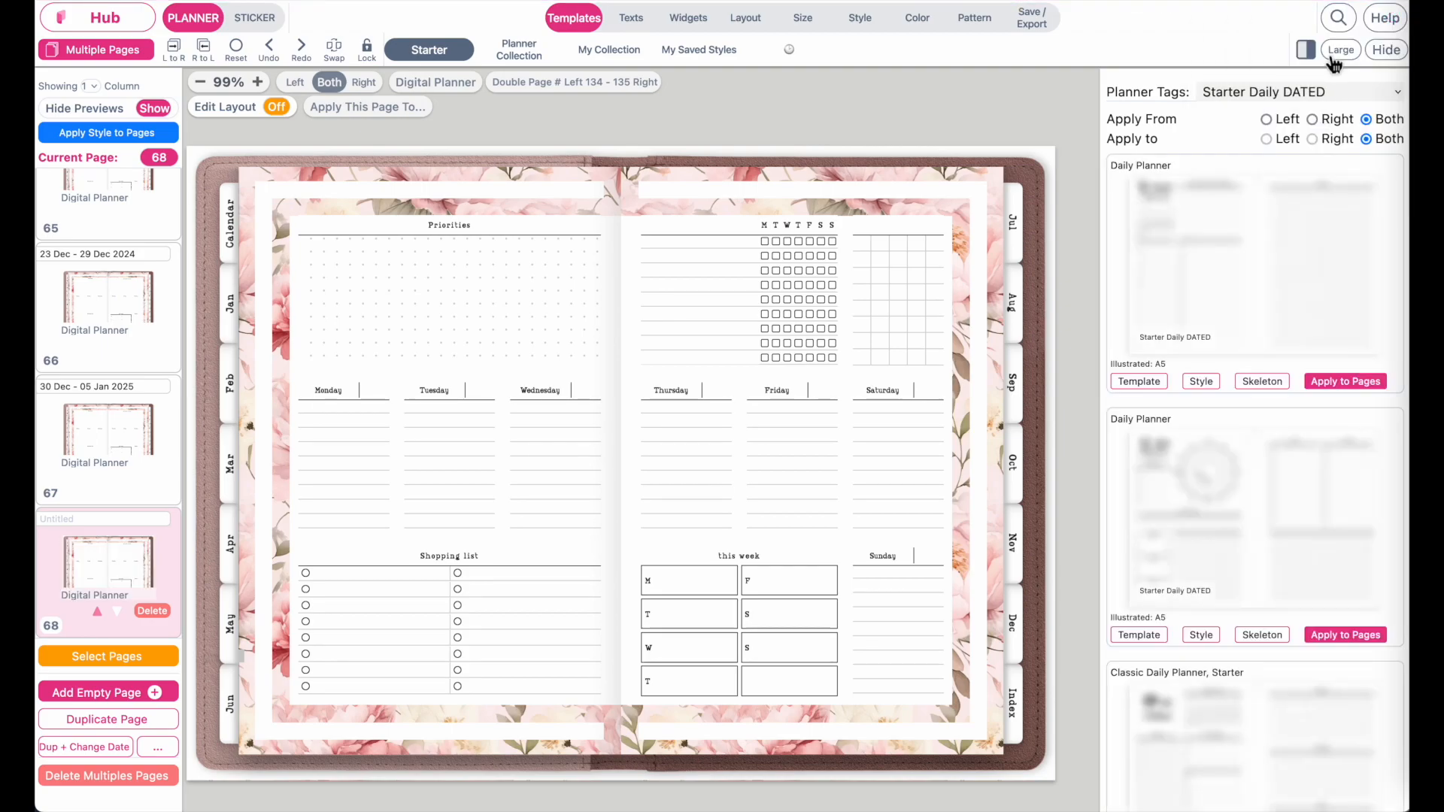
scroll(1229, 458, down, 7)
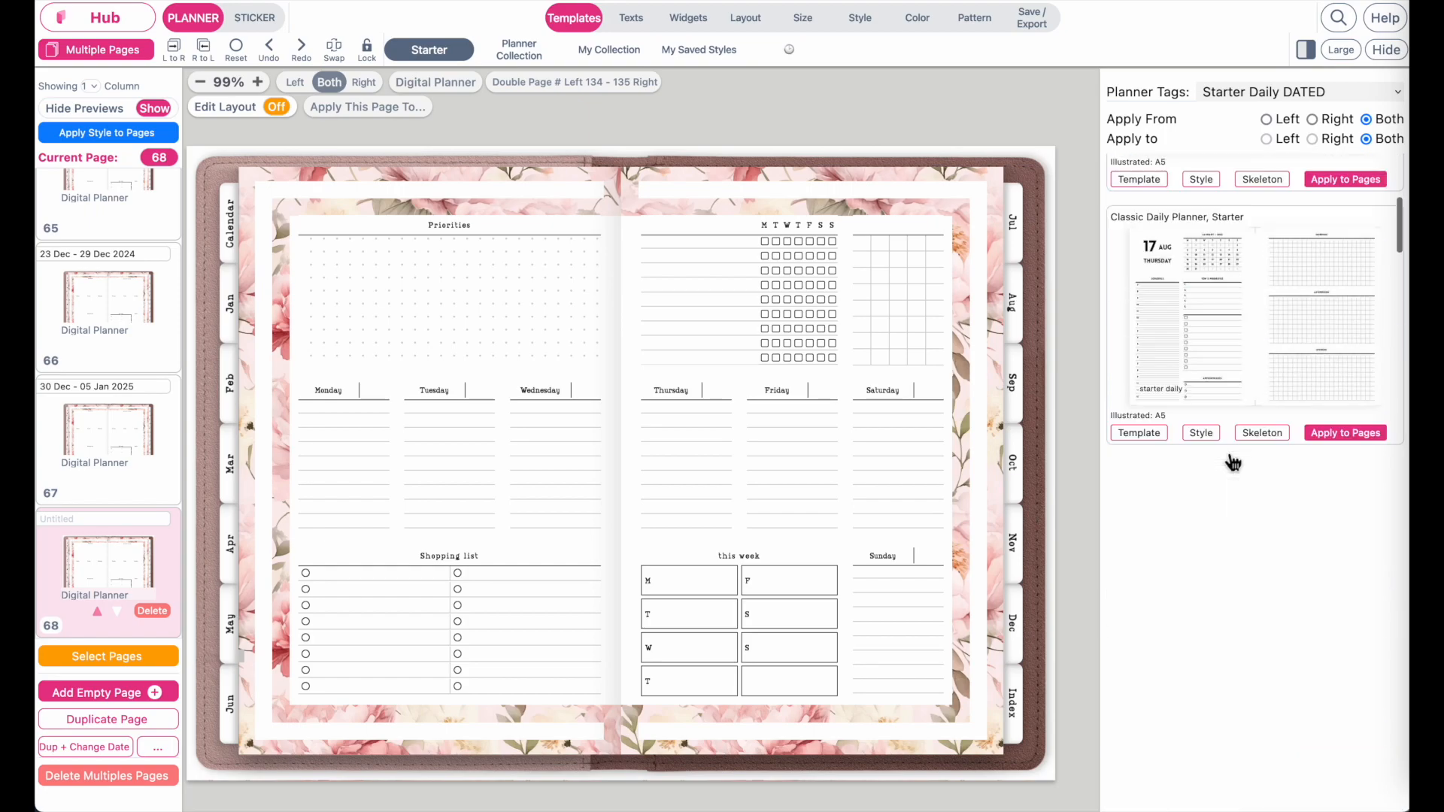
scroll(1233, 463, down, 2)
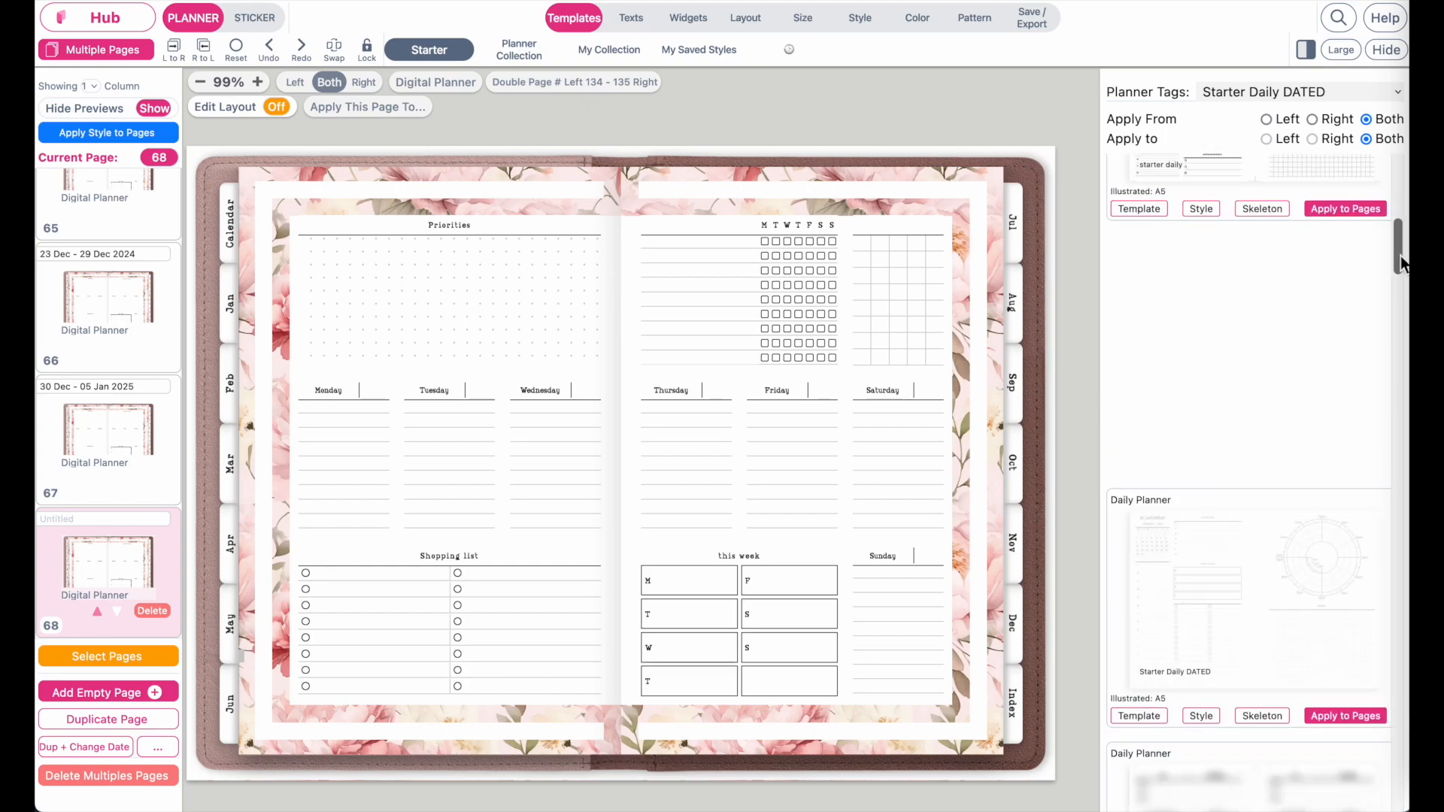
drag(1399, 245, 1399, 808)
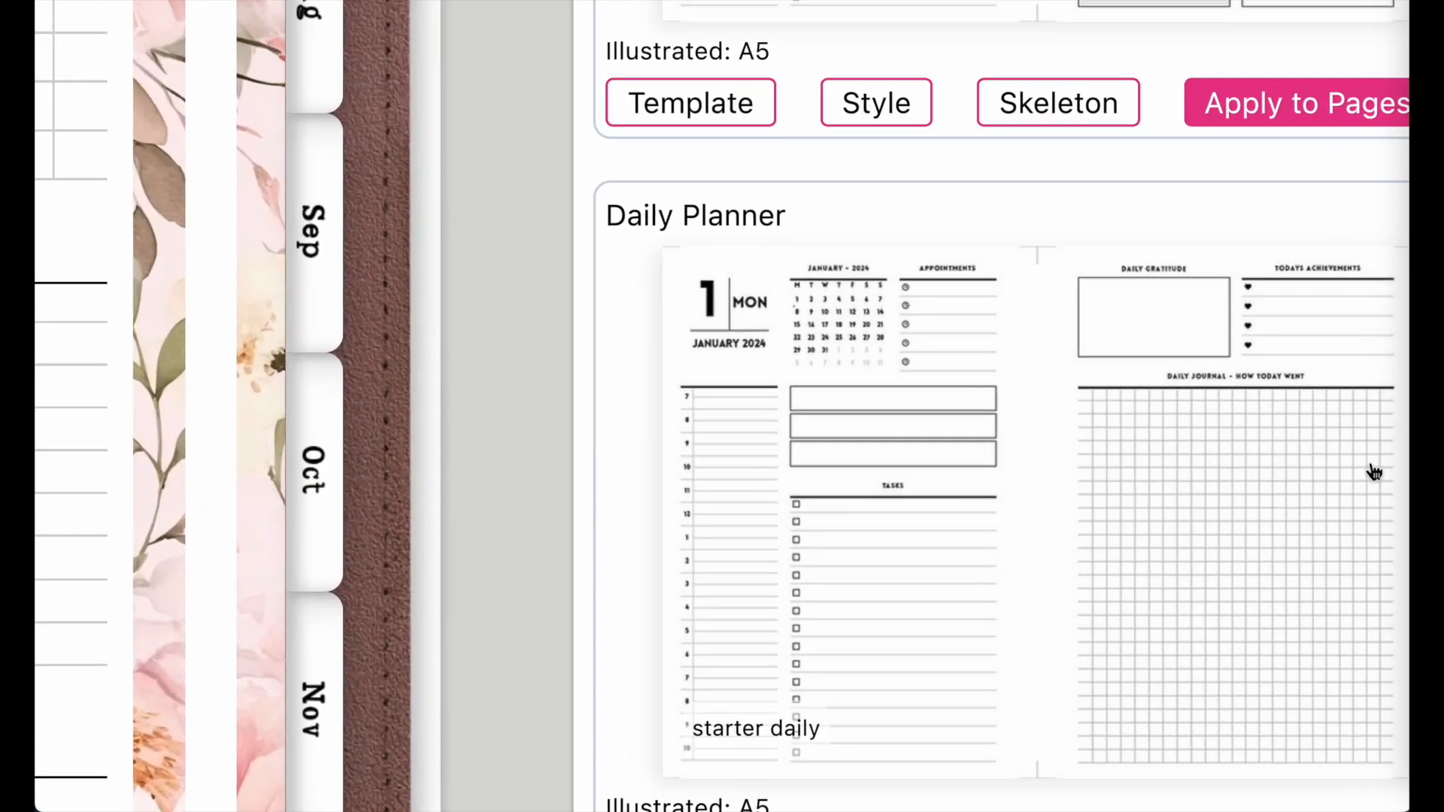
scroll(1376, 473, right, 1)
scroll(1106, 693, down, 1)
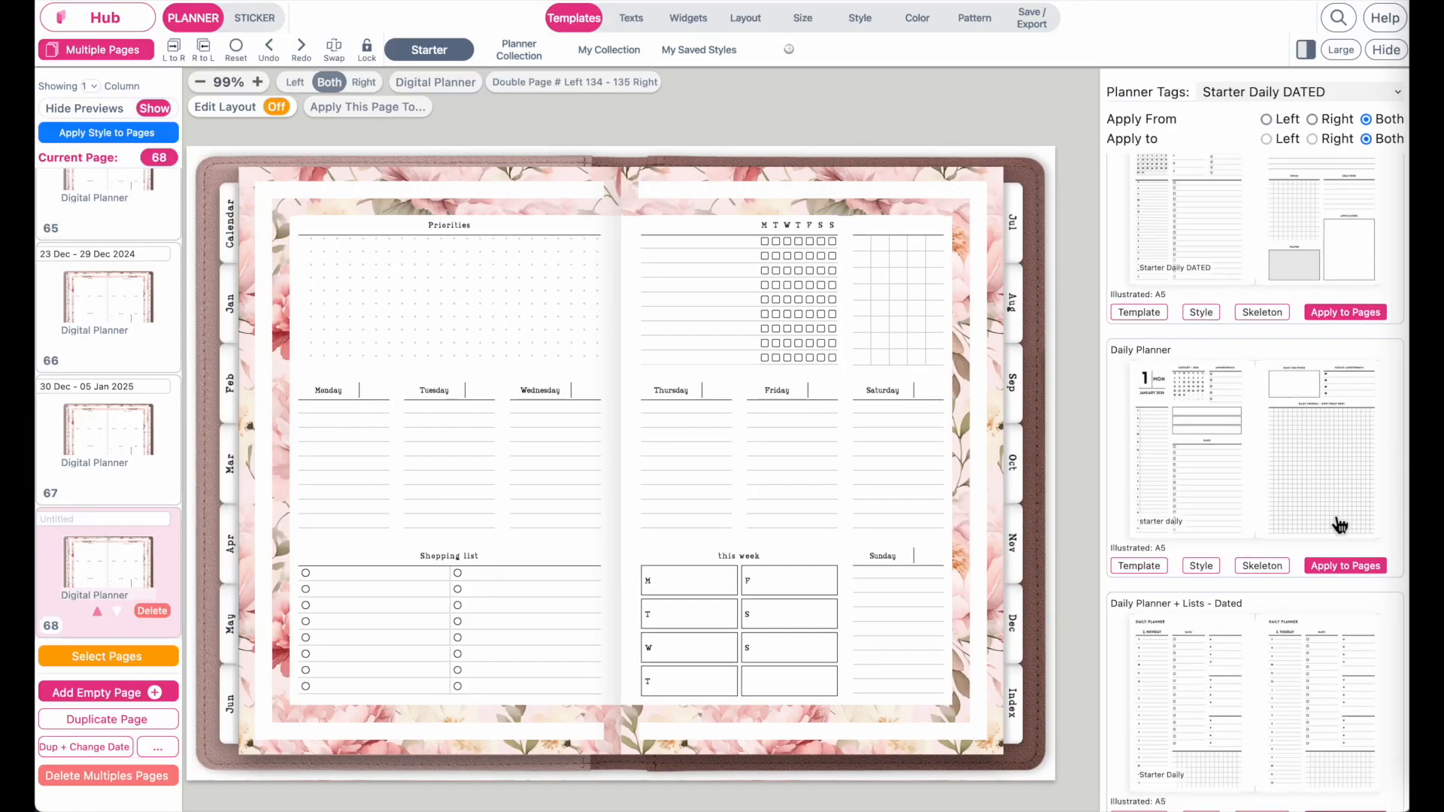
click(1267, 570)
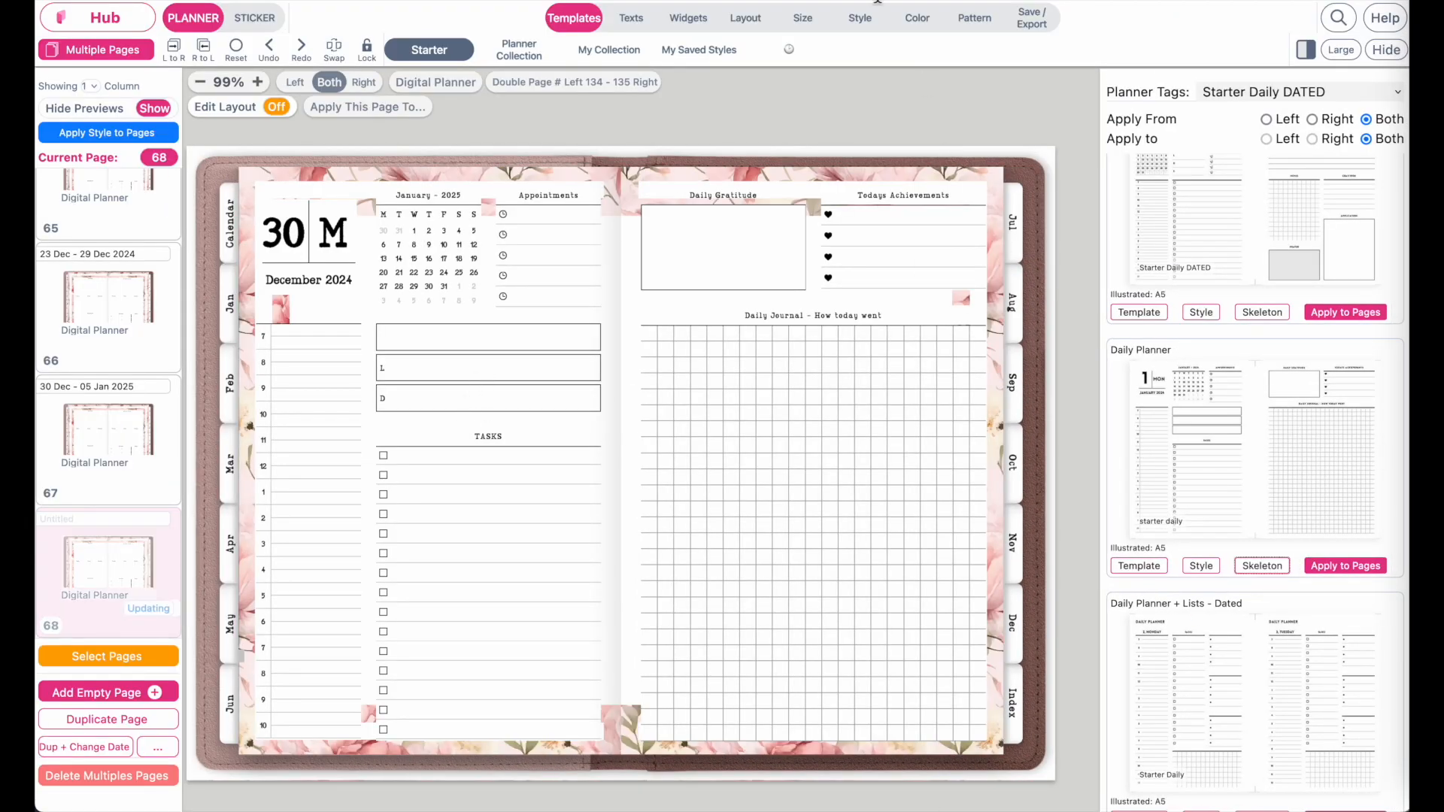
Remove the floral double edge frame background pattern from the daily spread.
click(974, 19)
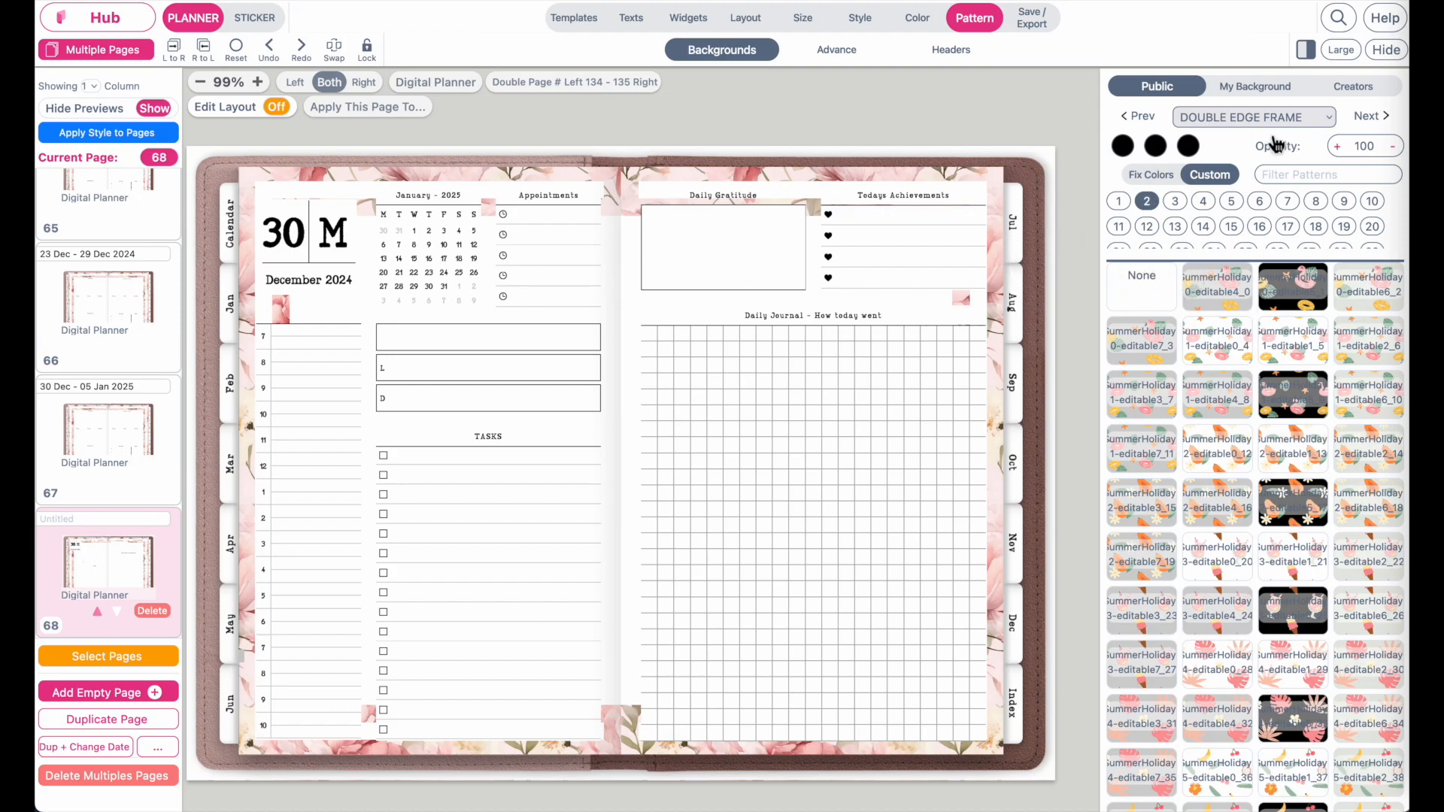
click(1142, 301)
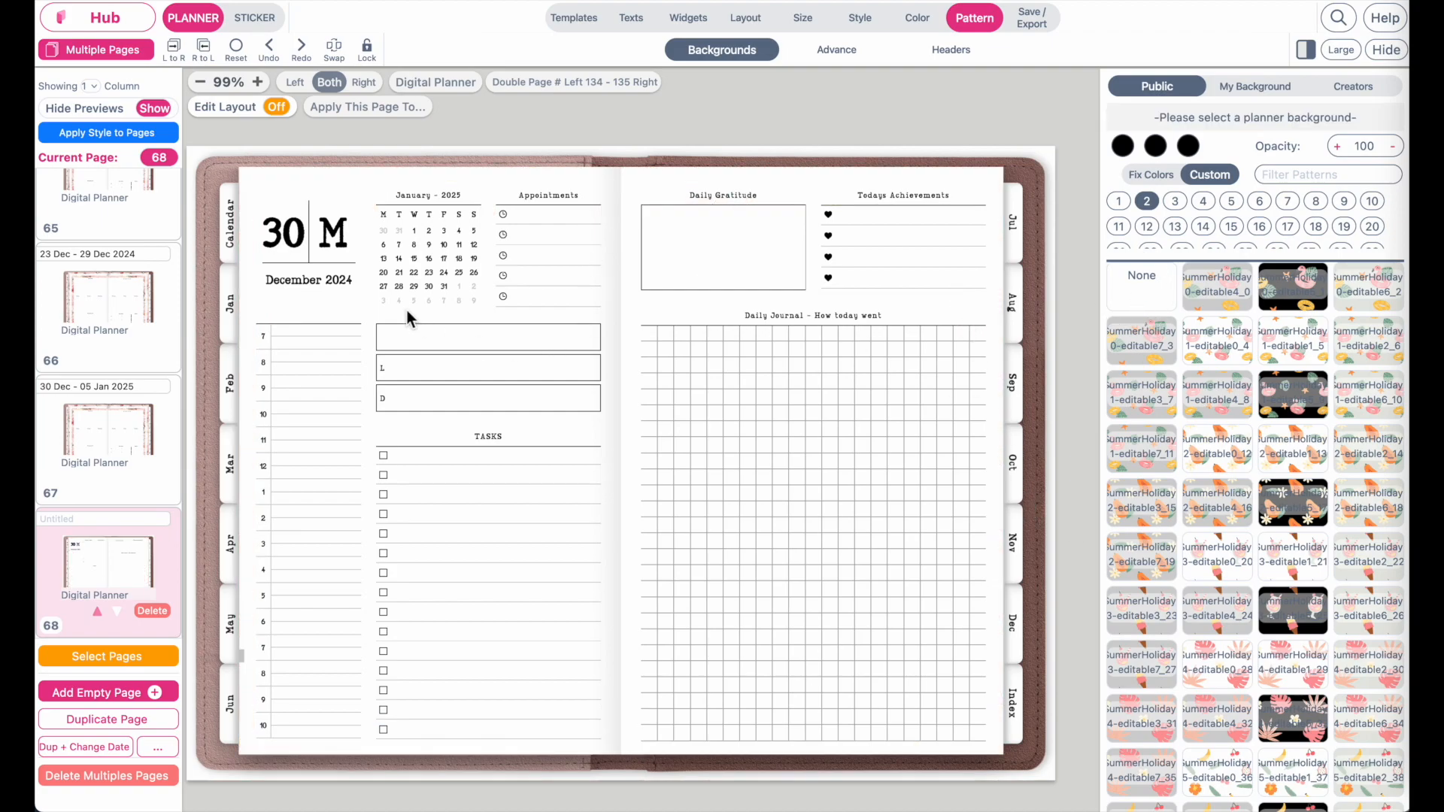
Enter B in the empty box above L and D, without italics, aligned left and vertically centred.
scroll(390, 374, up, 5)
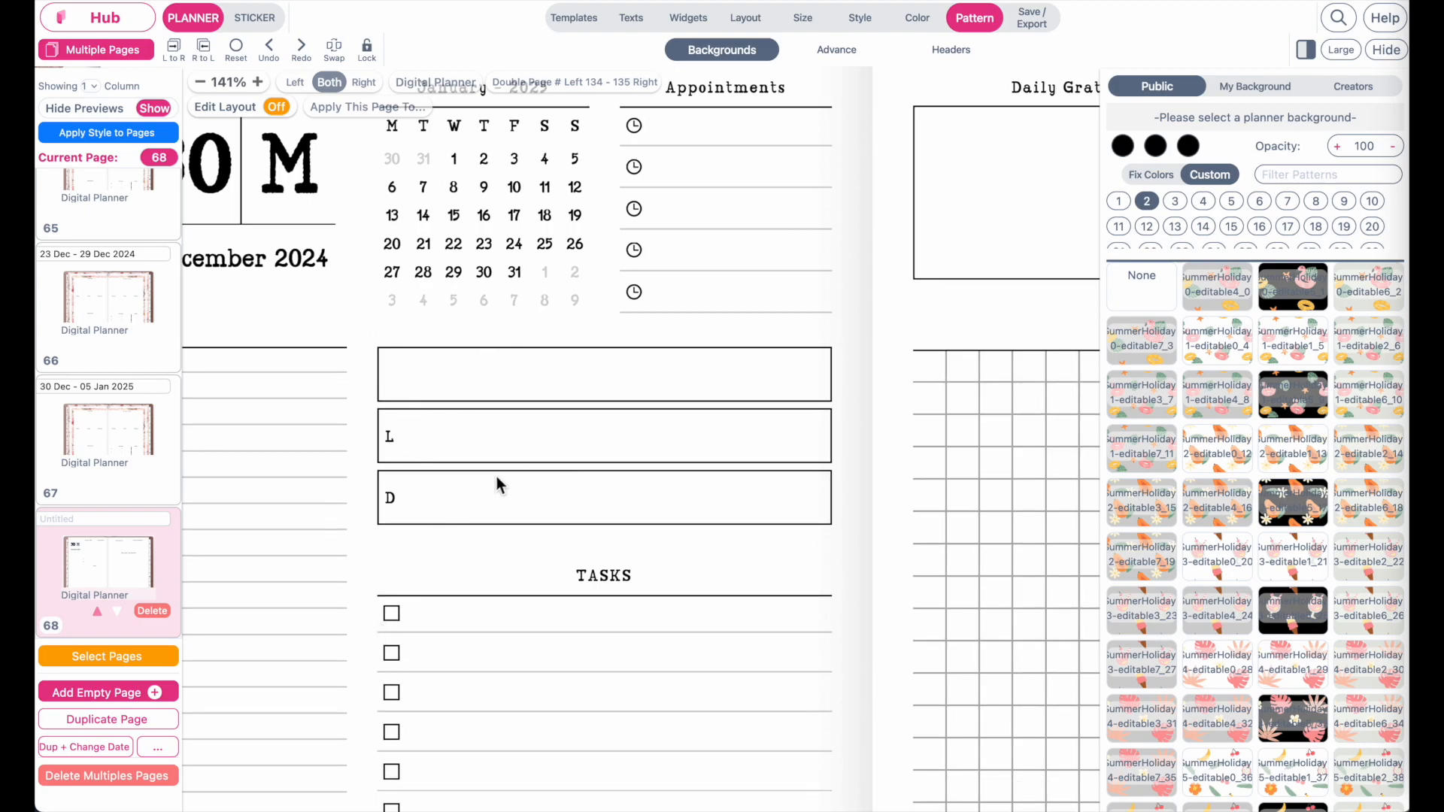
click(425, 372)
click(605, 150)
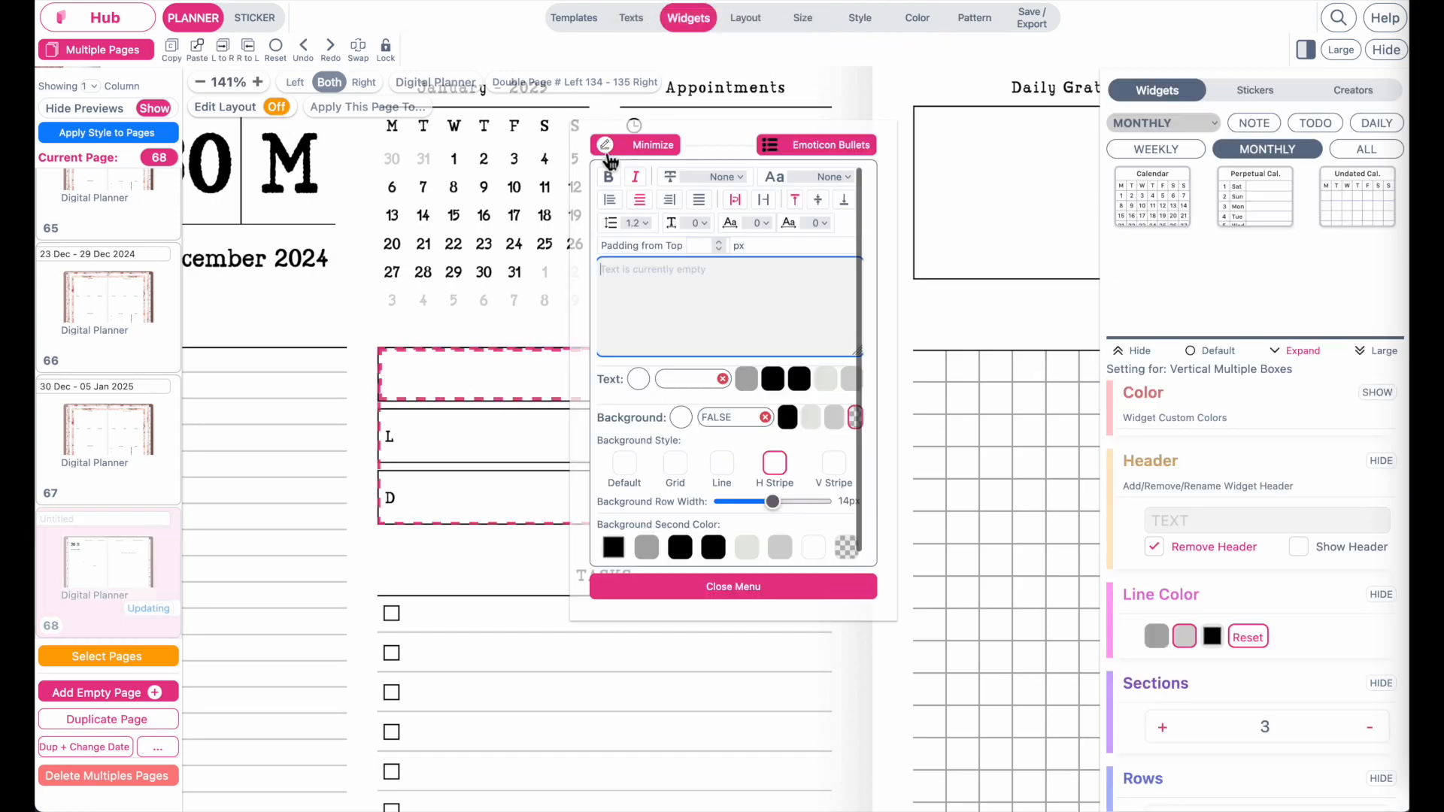
text(B)
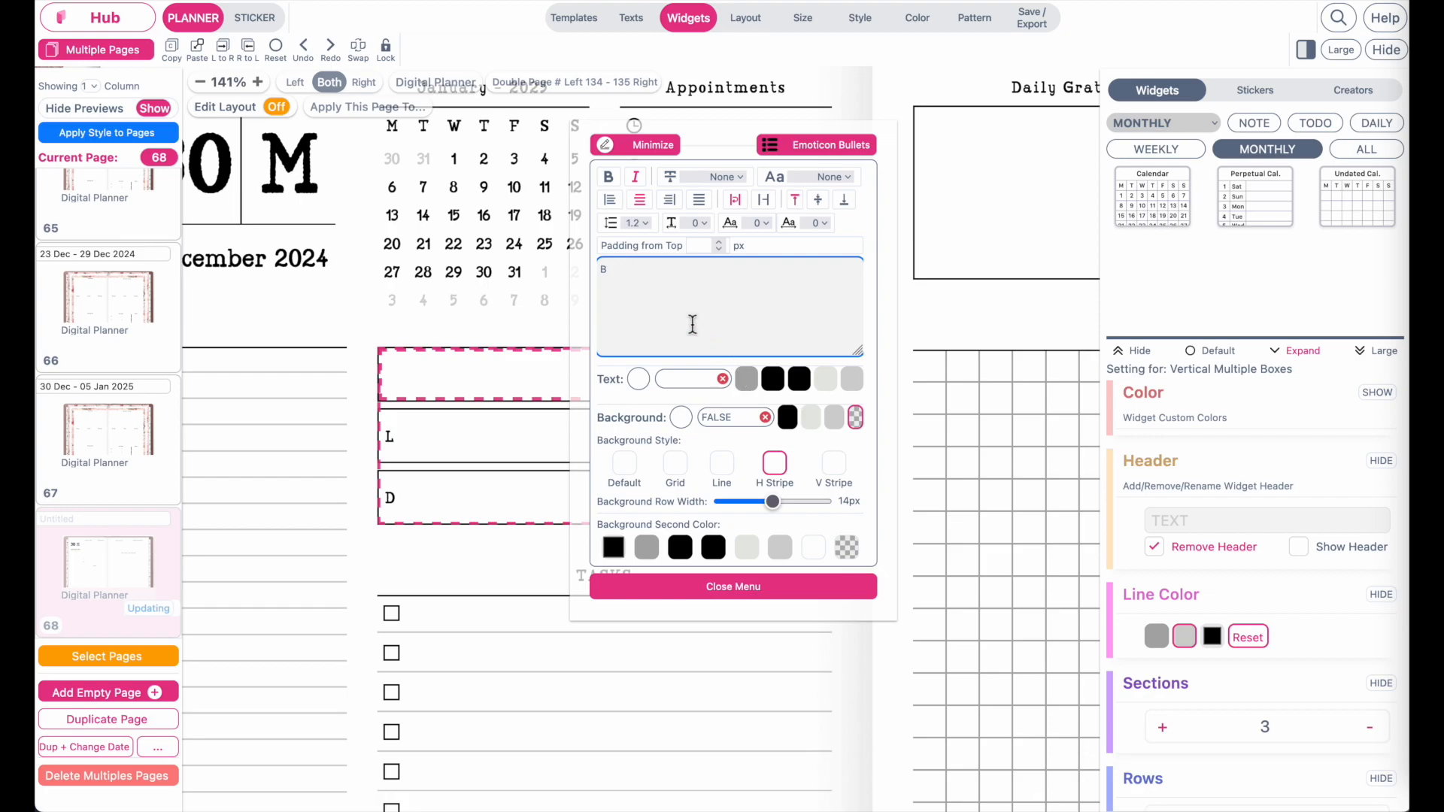
drag(578, 322, 689, 348)
click(751, 206)
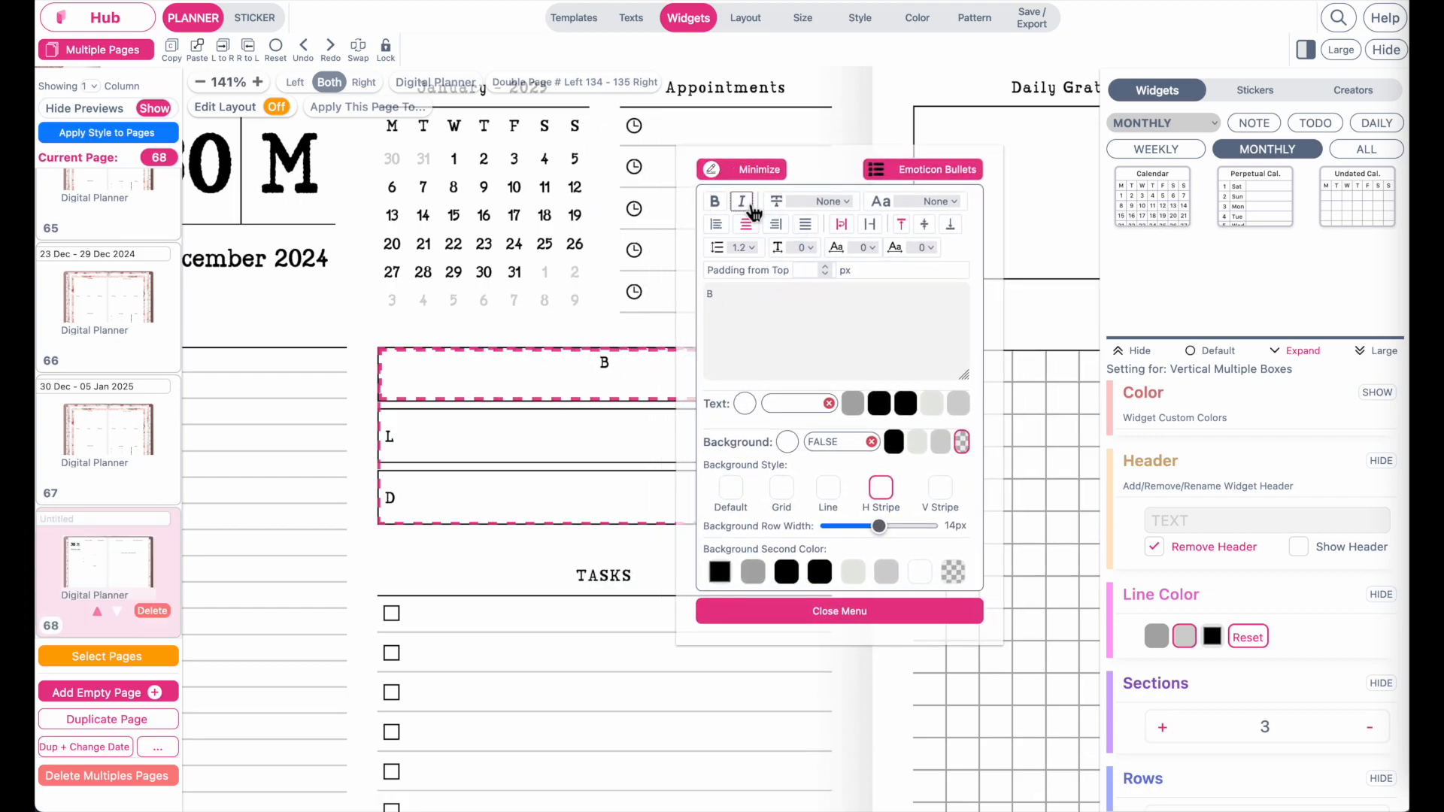
click(716, 224)
click(925, 224)
click(860, 615)
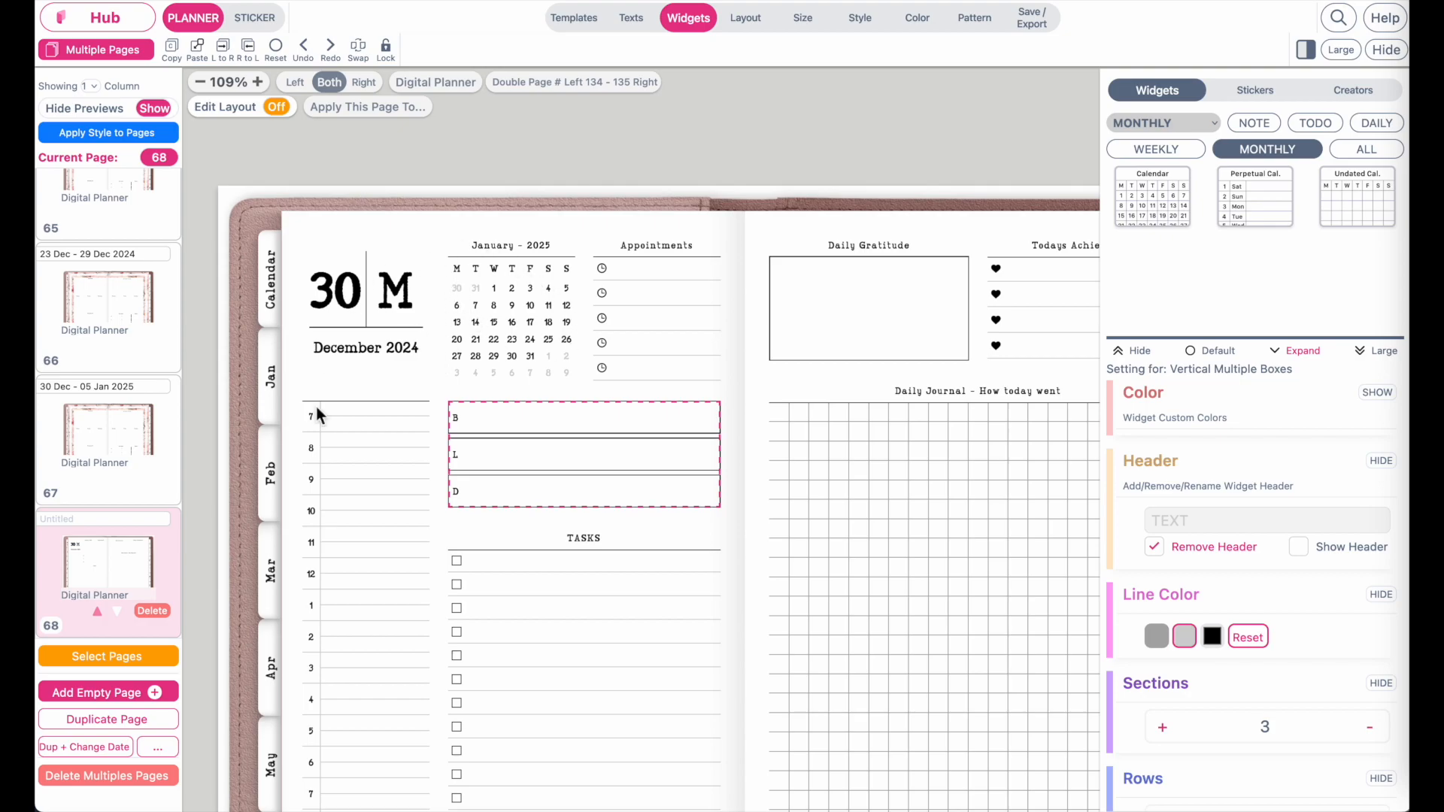
Delete the January 2025 calendar from the daily page layout and widen the Appointments list into its space.
click(277, 108)
click(544, 297)
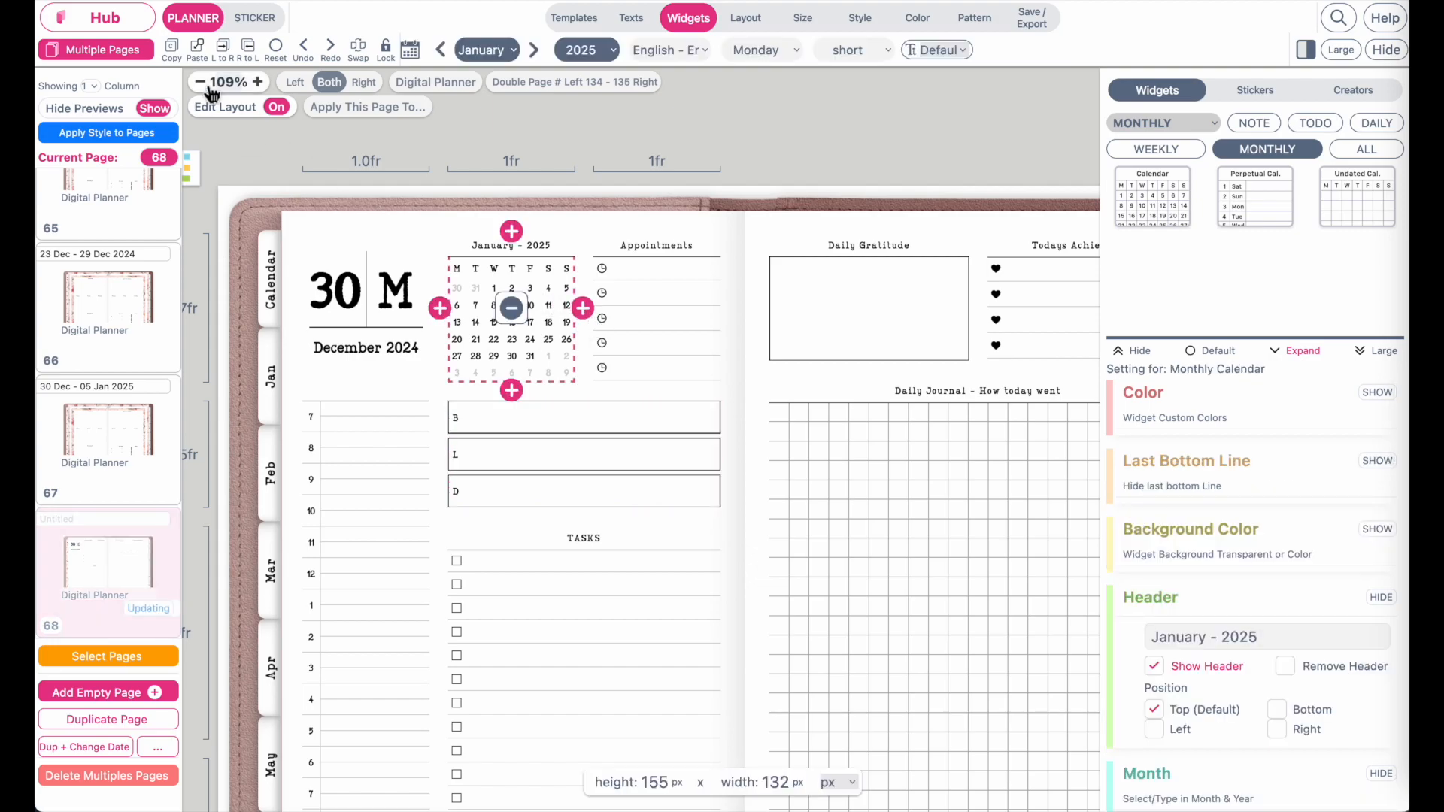
click(512, 308)
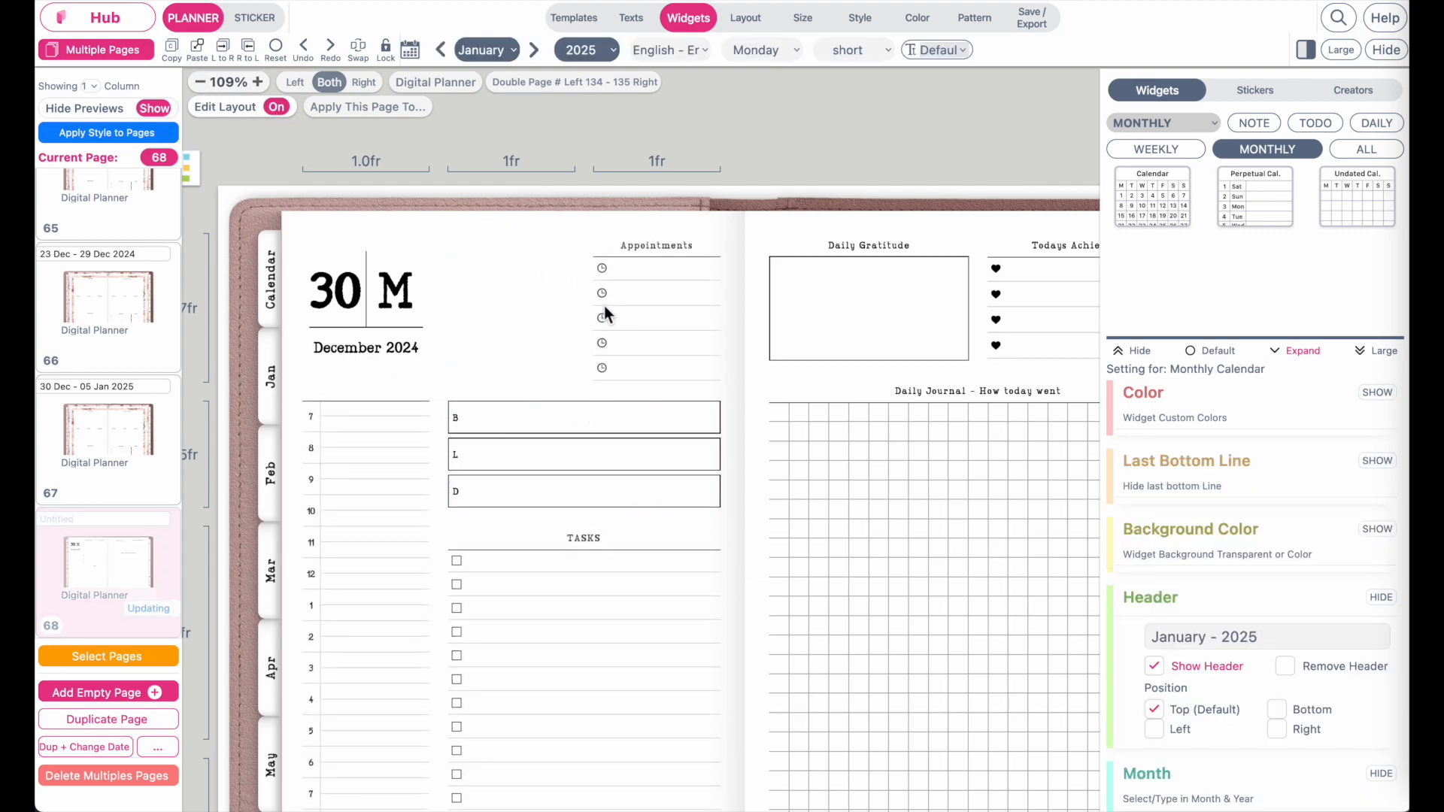
click(632, 325)
click(582, 315)
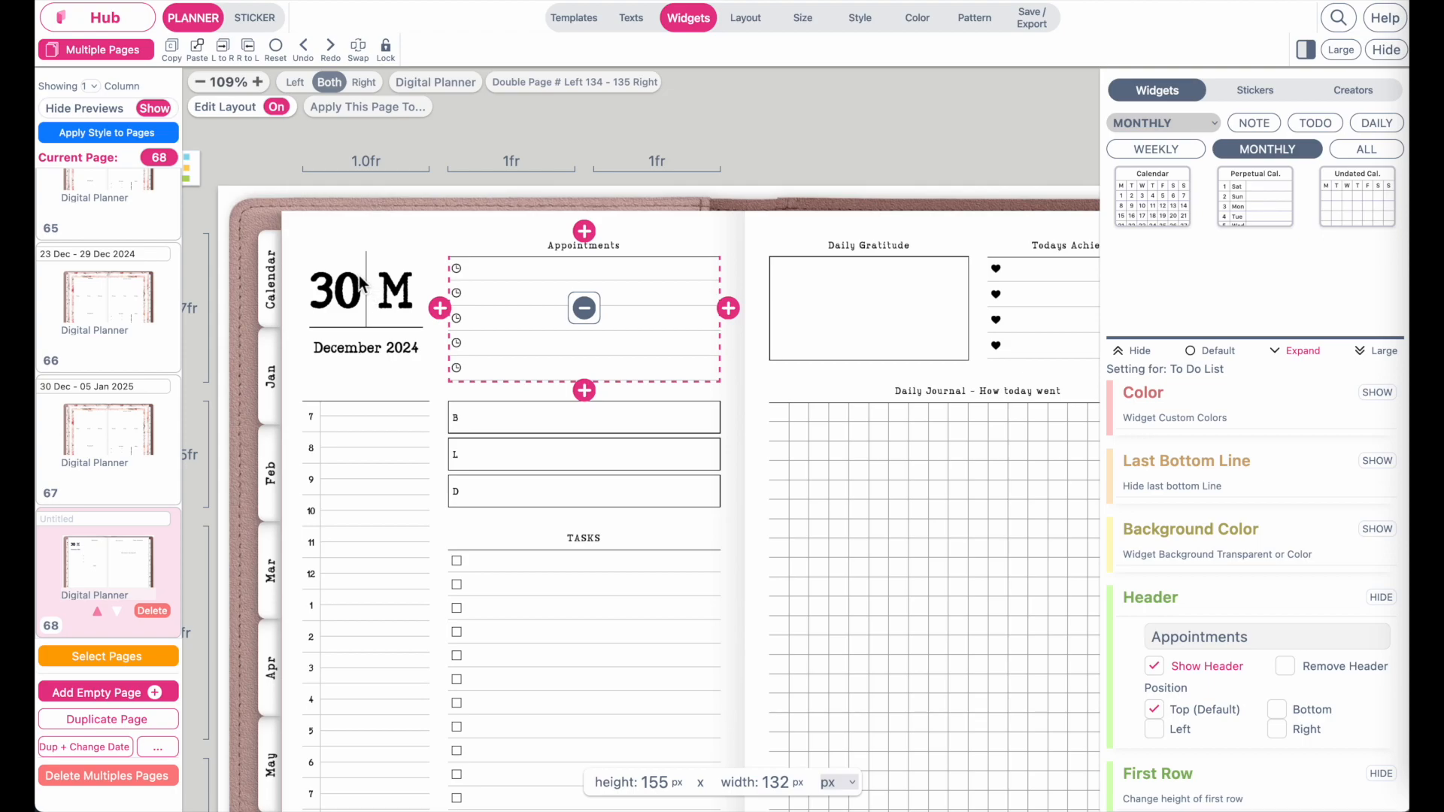
click(278, 106)
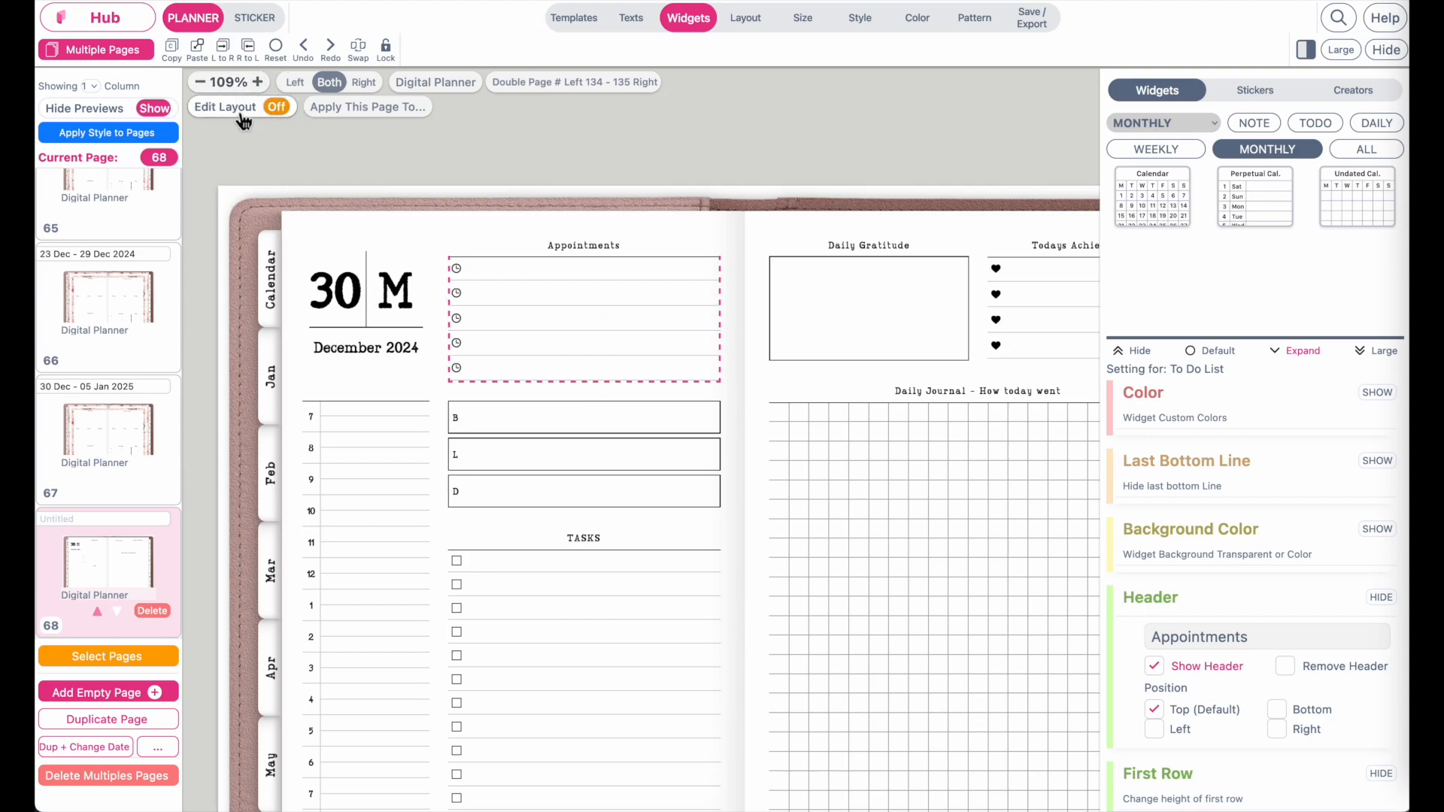
Open the style settings of the 30 M date flag, try white as its text color and return it to black.
click(355, 303)
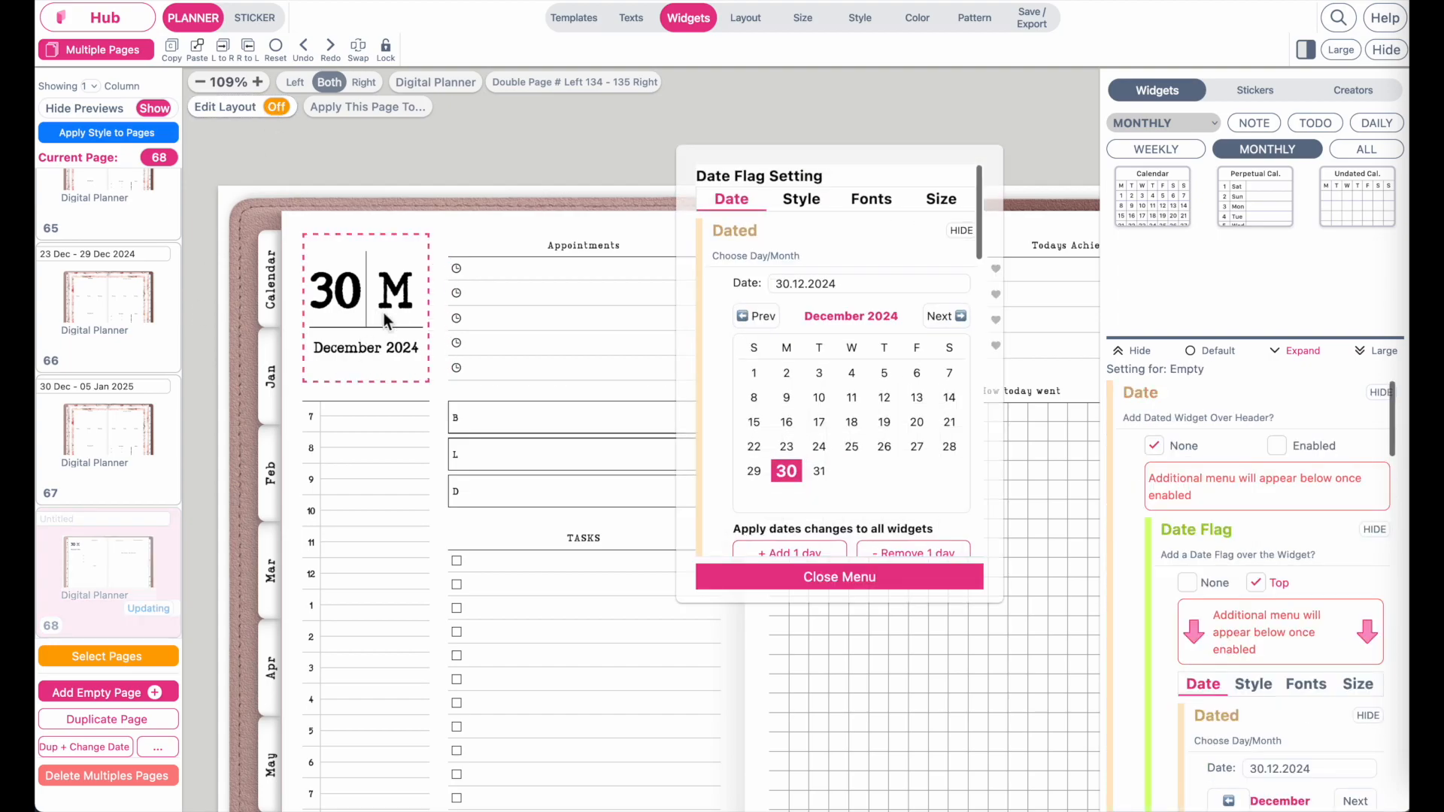
drag(690, 214, 494, 246)
click(609, 230)
scroll(616, 493, down, 1)
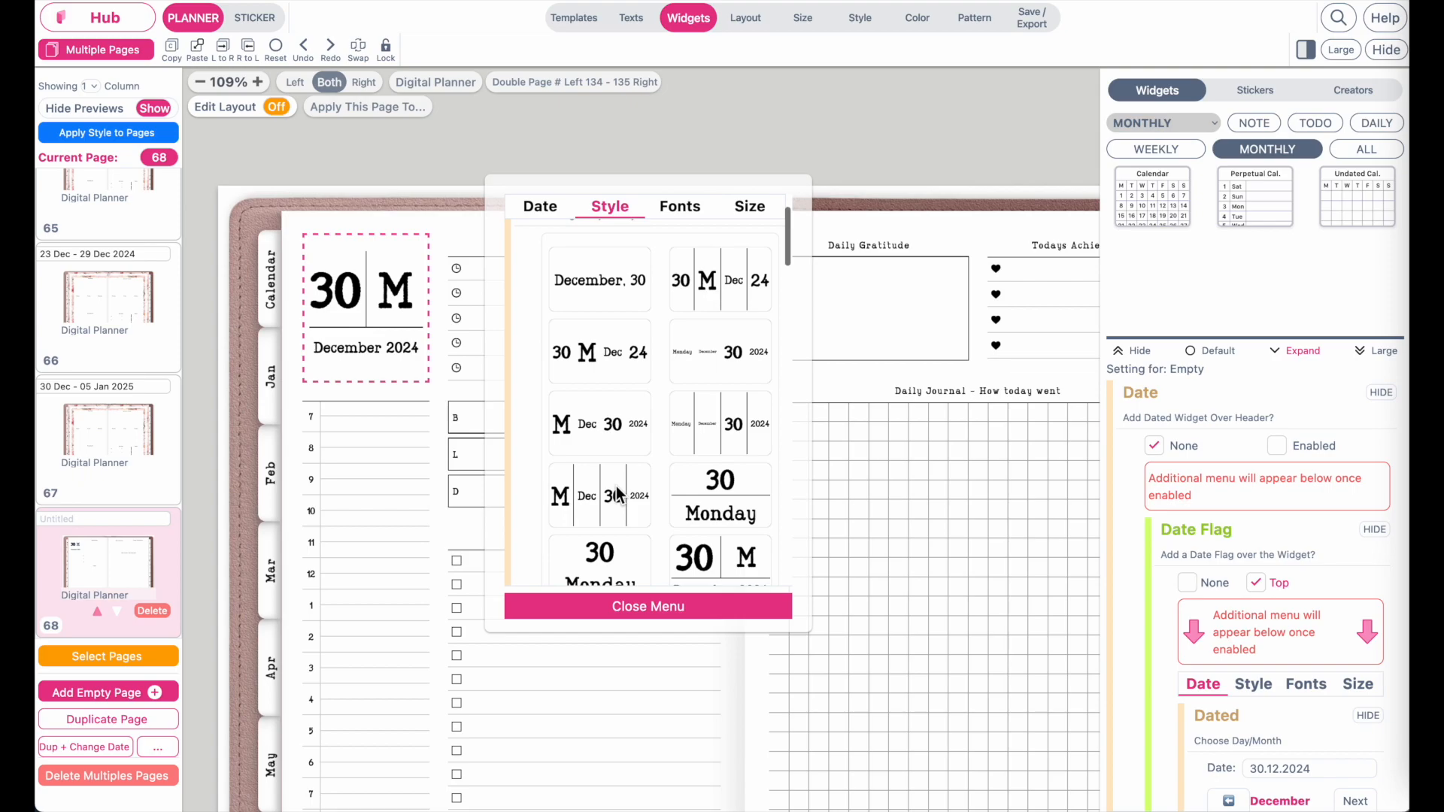
scroll(616, 486, down, 10)
scroll(617, 494, down, 8)
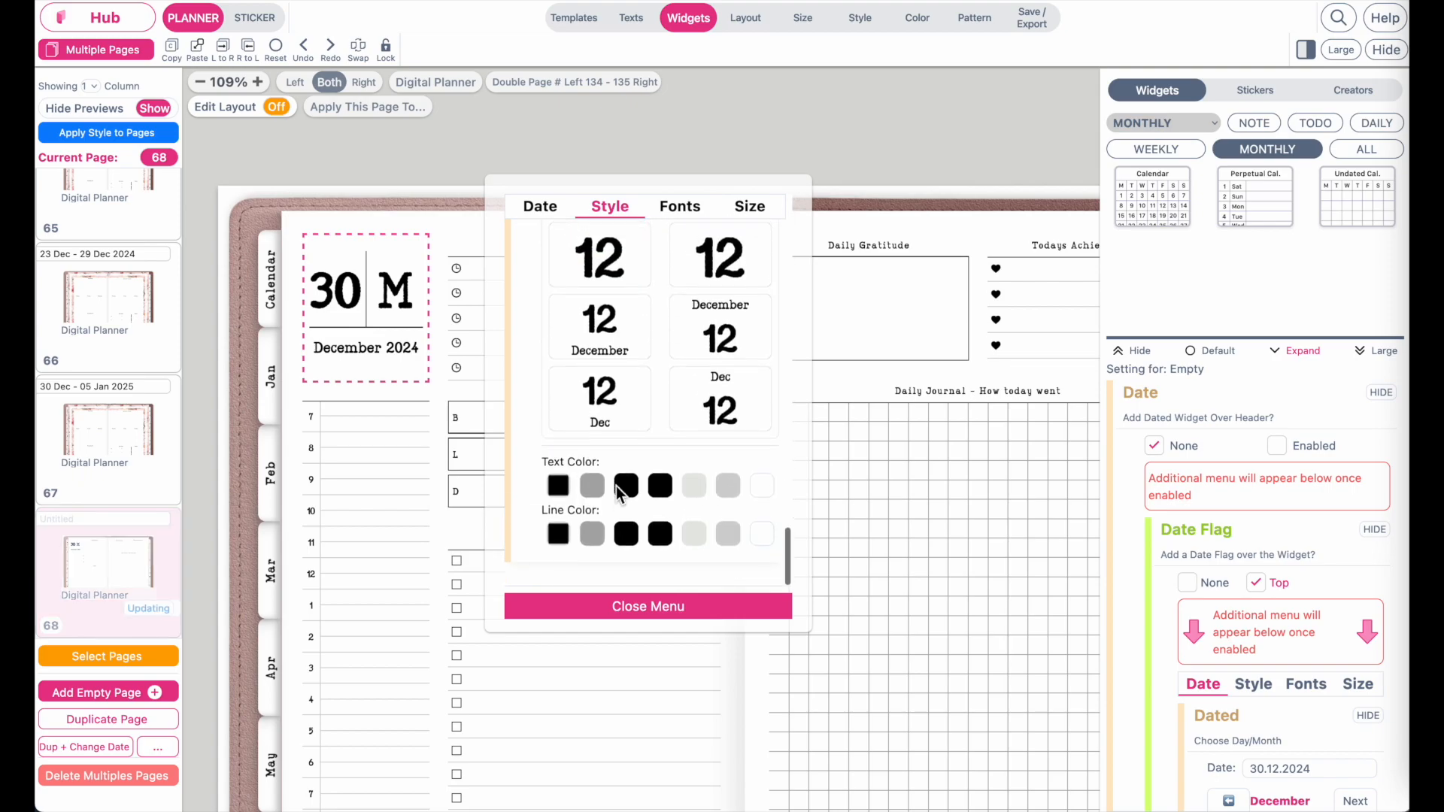
click(763, 499)
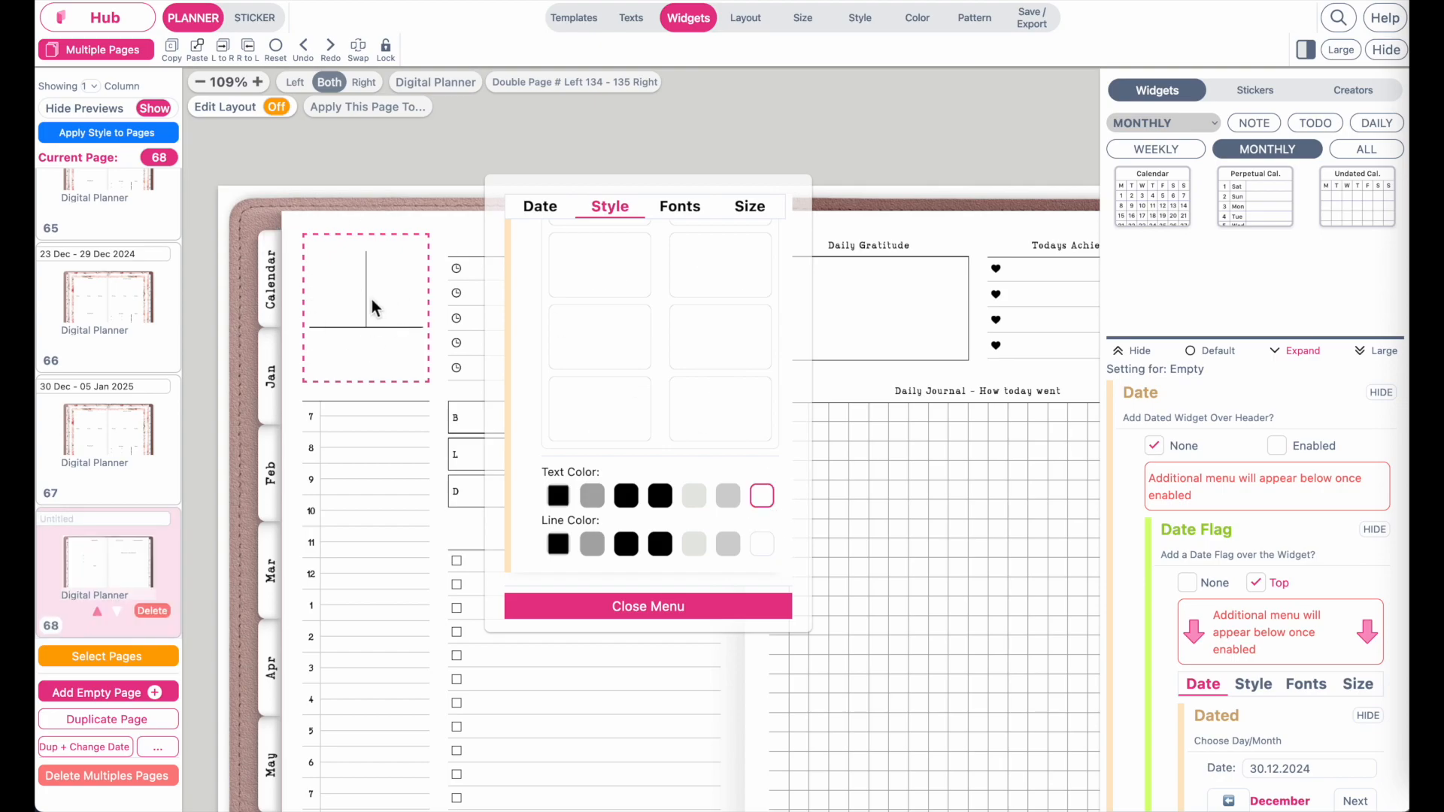
click(626, 498)
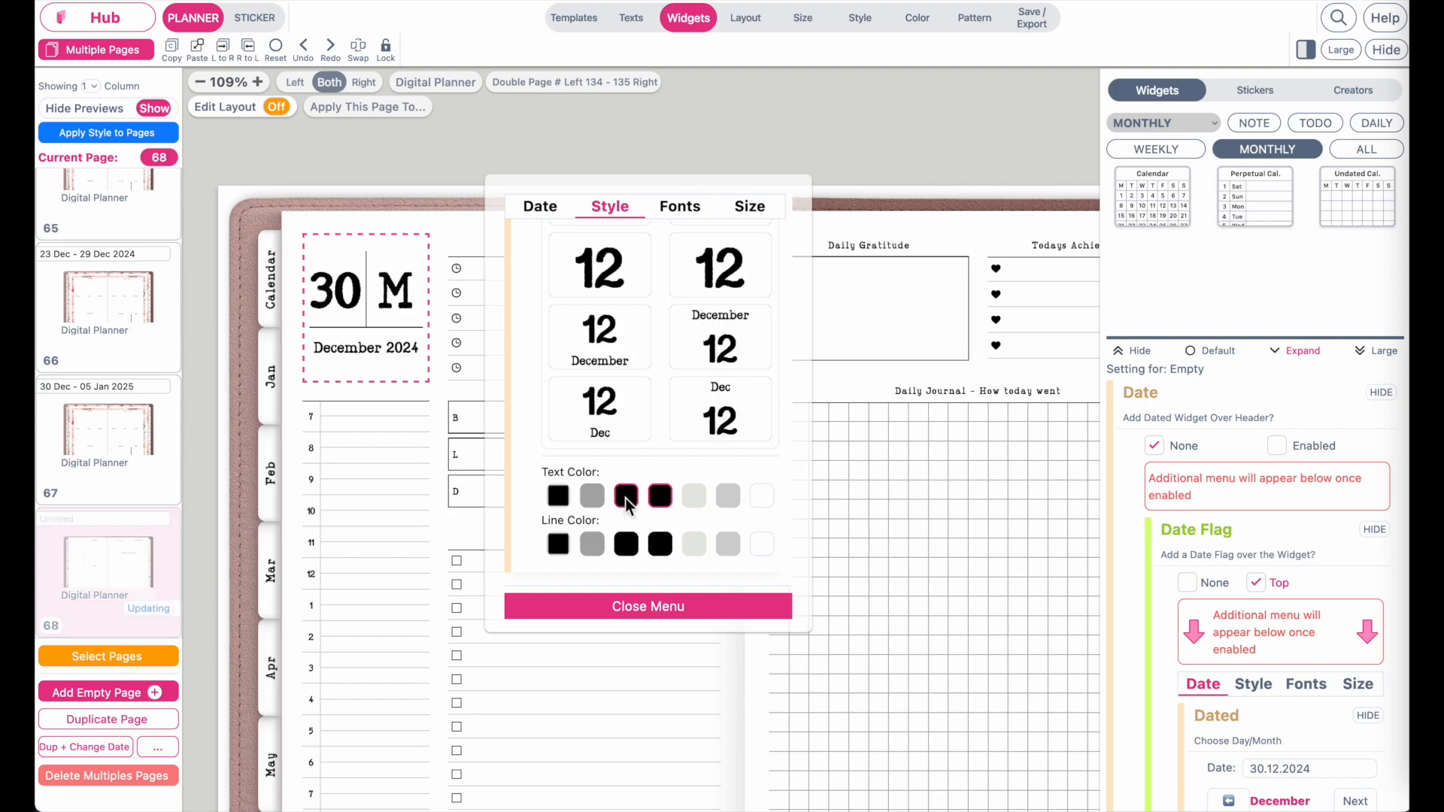
Change the date flag to the style with the full weekday name followed by a vertical line.
scroll(681, 355, up, 5)
scroll(680, 355, down, 2)
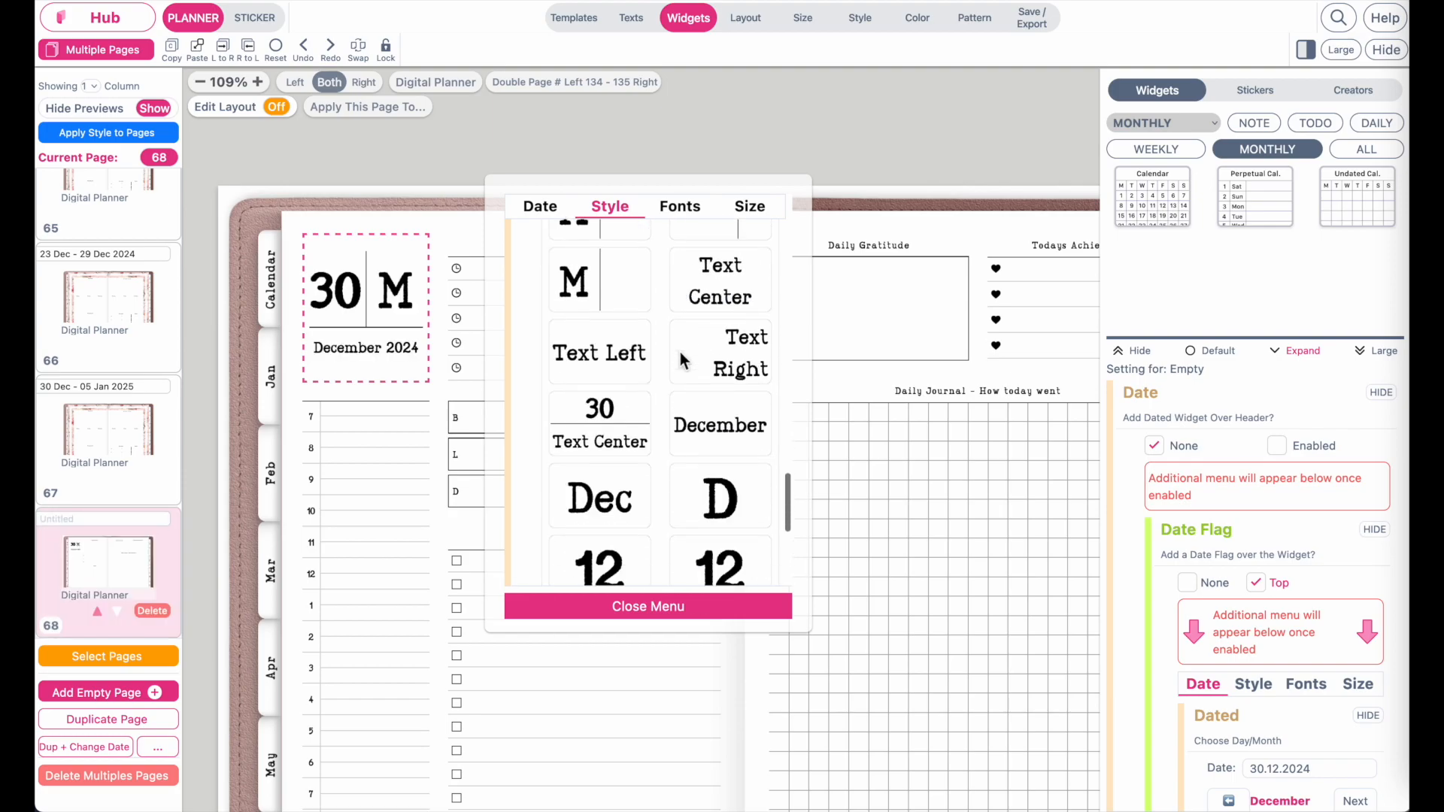
scroll(680, 355, up, 2)
click(716, 392)
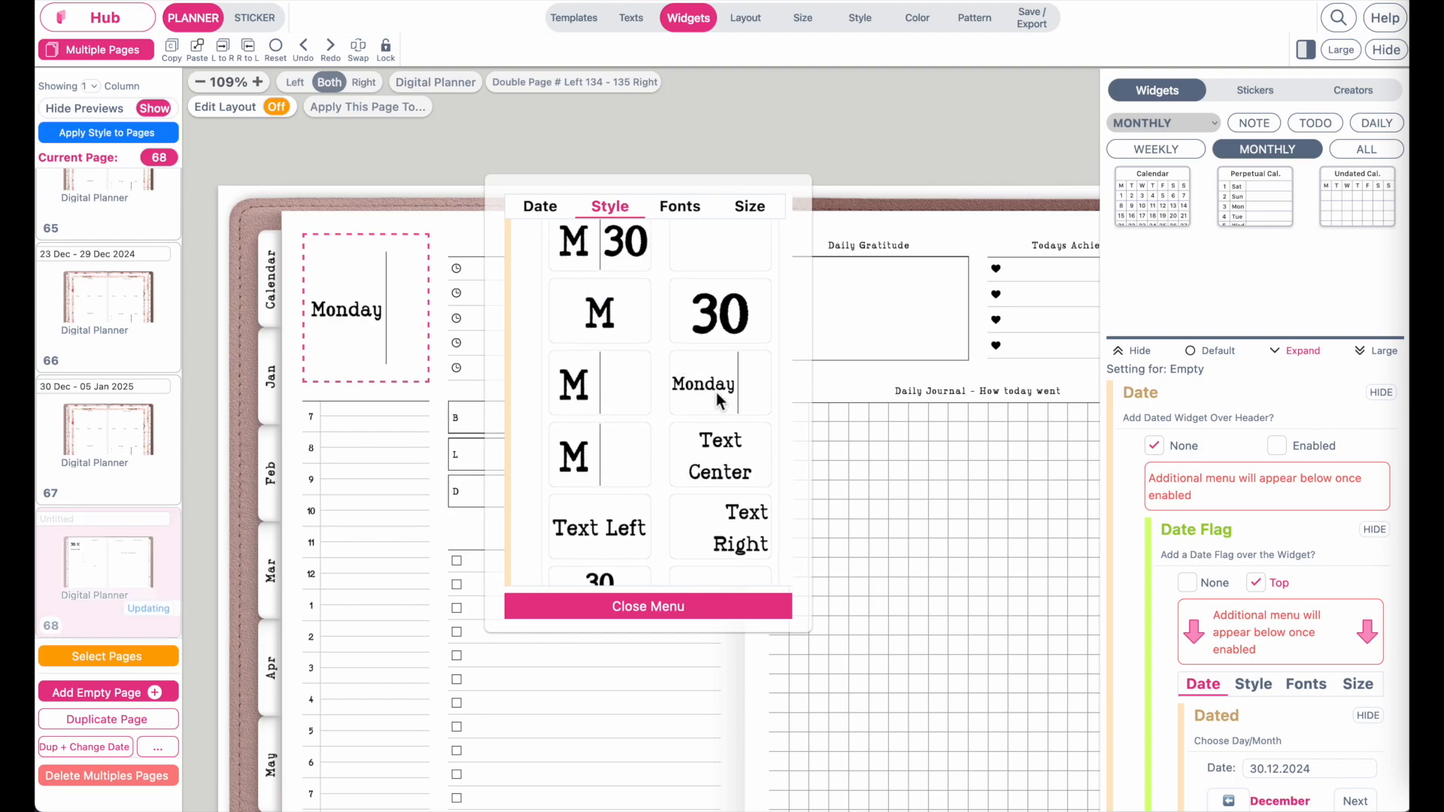
scroll(648, 367, up, 1)
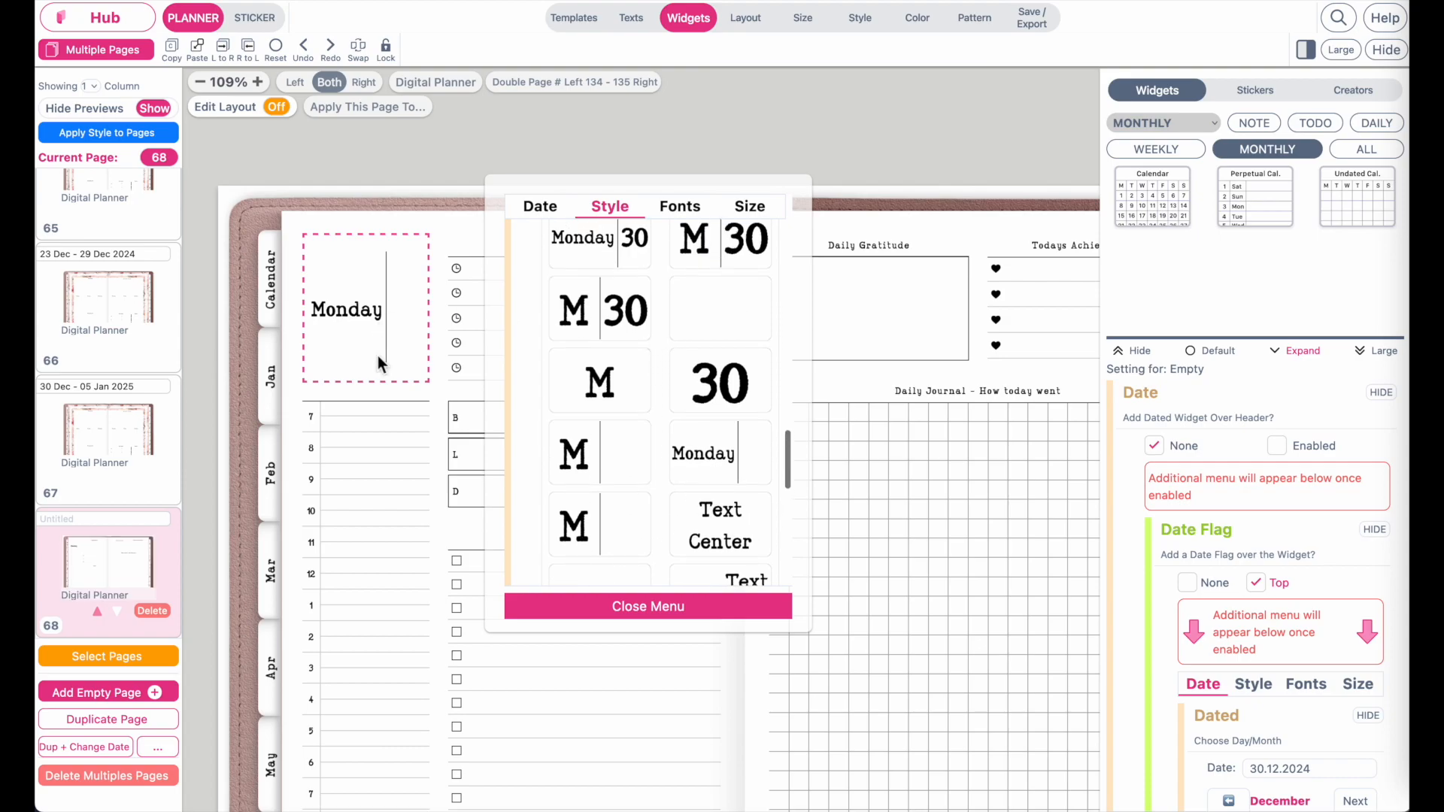
scroll(705, 365, up, 3)
Reduce the Monday flag's height to about 0.36 inch and fill its inside with light grey.
click(680, 206)
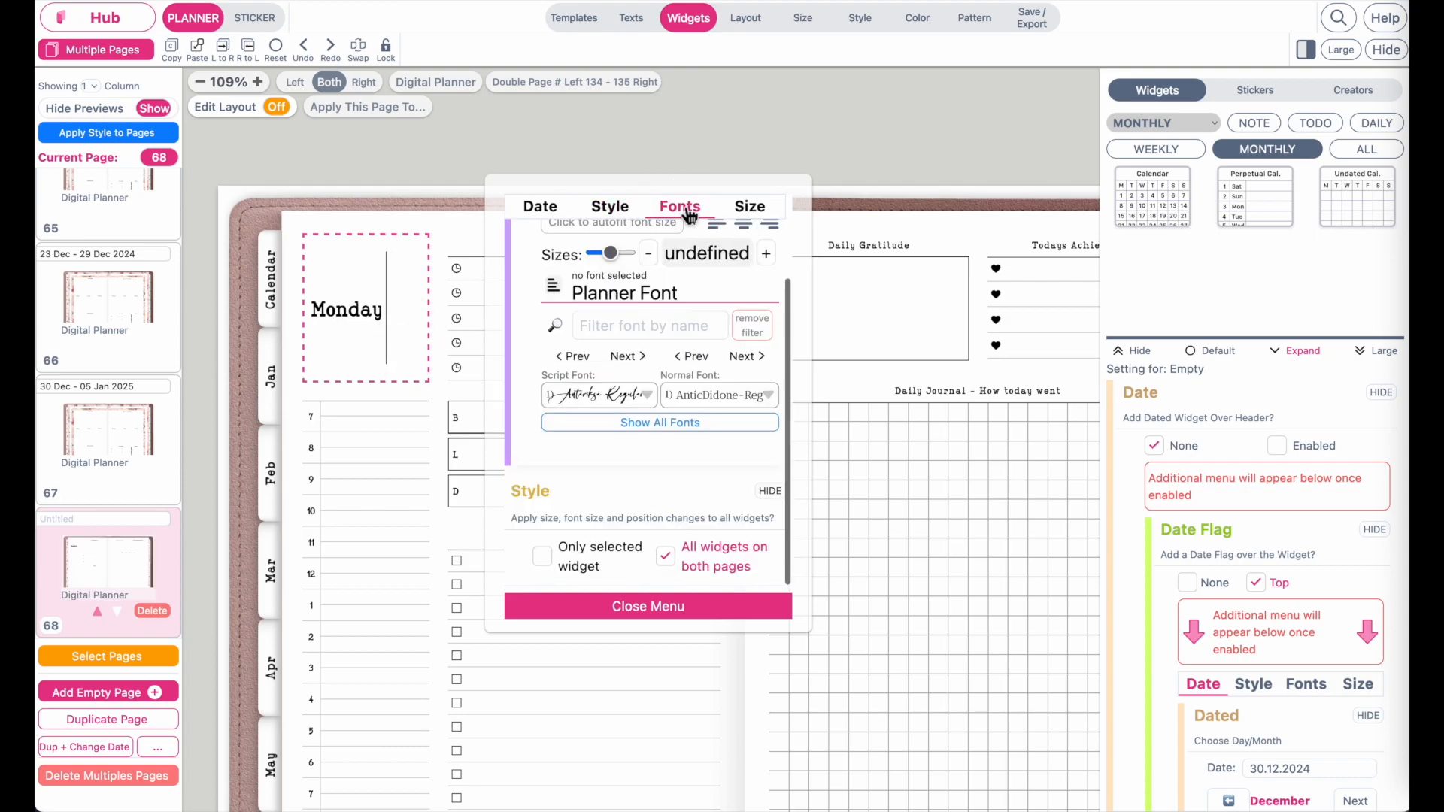
click(766, 213)
scroll(602, 451, down, 3)
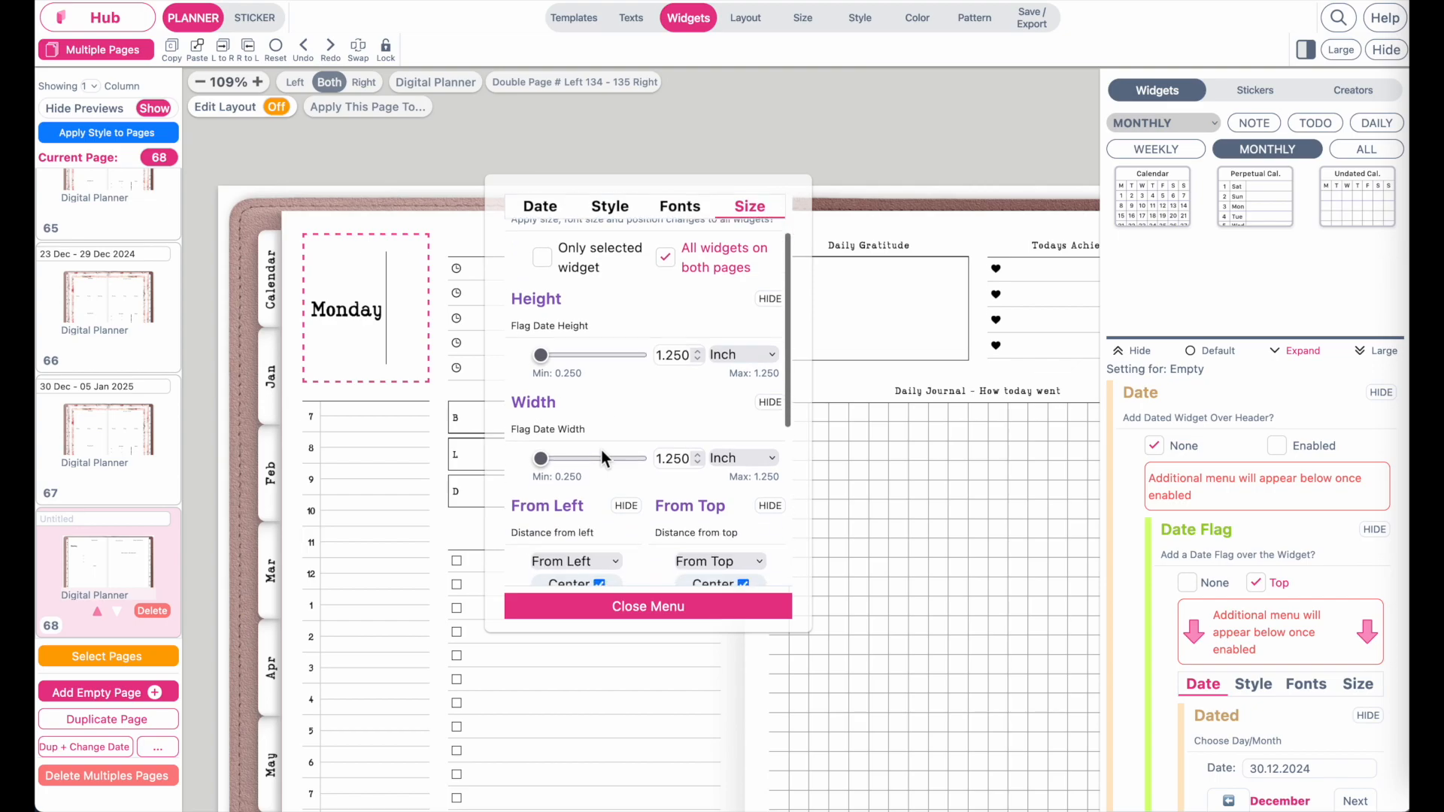
scroll(568, 318, up, 3)
click(553, 335)
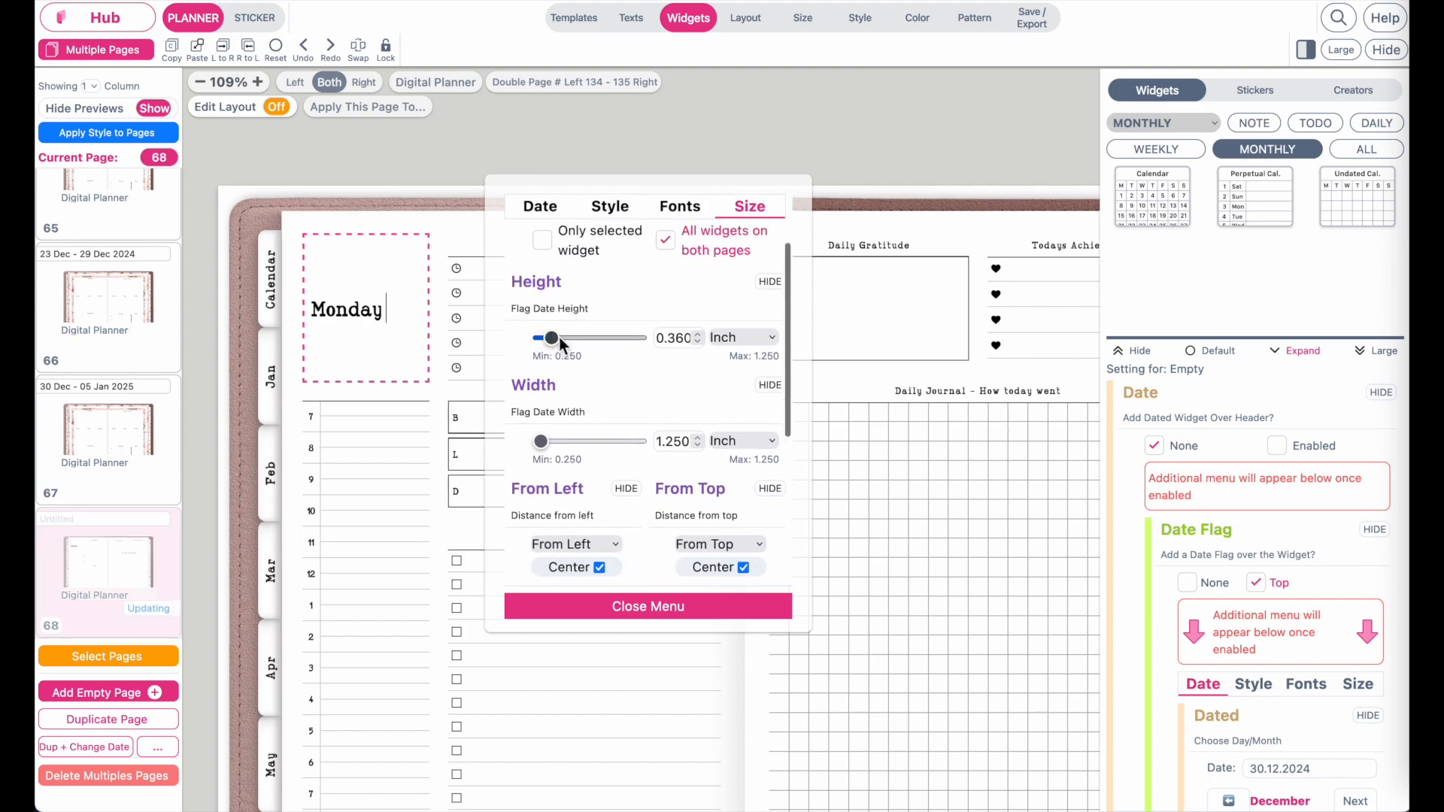
drag(548, 340, 553, 339)
scroll(617, 489, down, 2)
scroll(617, 489, down, 2)
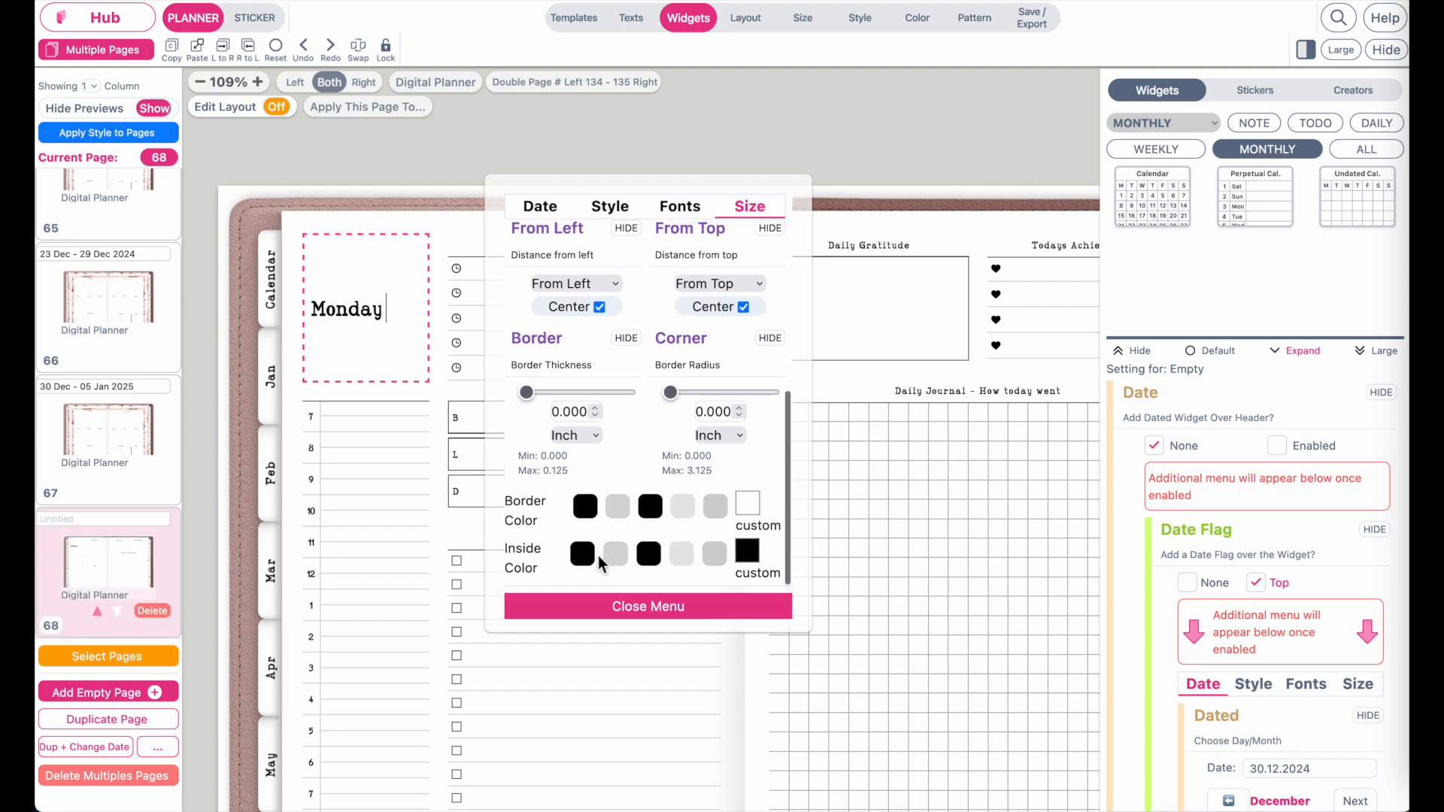
click(621, 562)
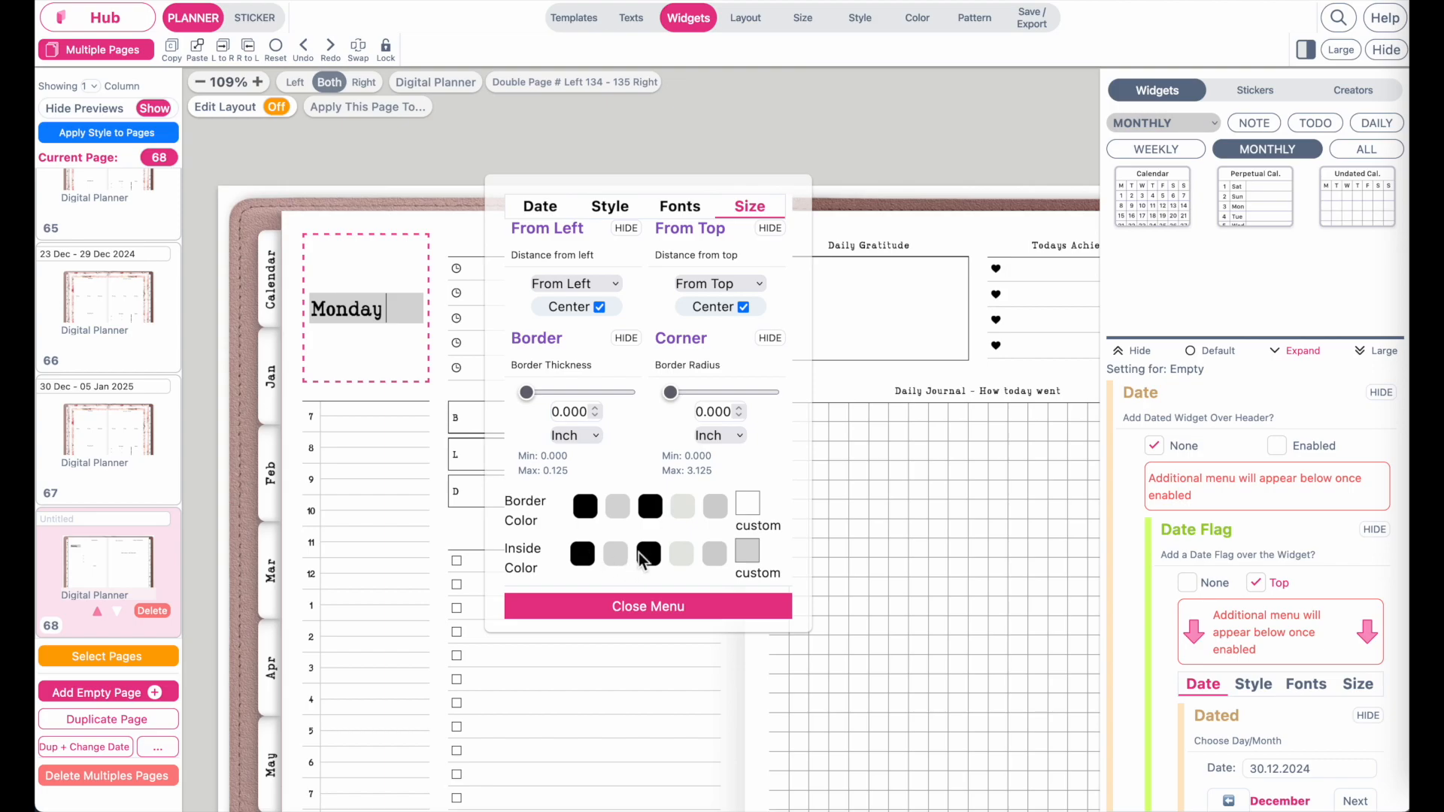
Make the Monday flag slightly taller and give it a black border.
scroll(656, 486, up, 5)
scroll(656, 486, down, 2)
drag(552, 335, 577, 335)
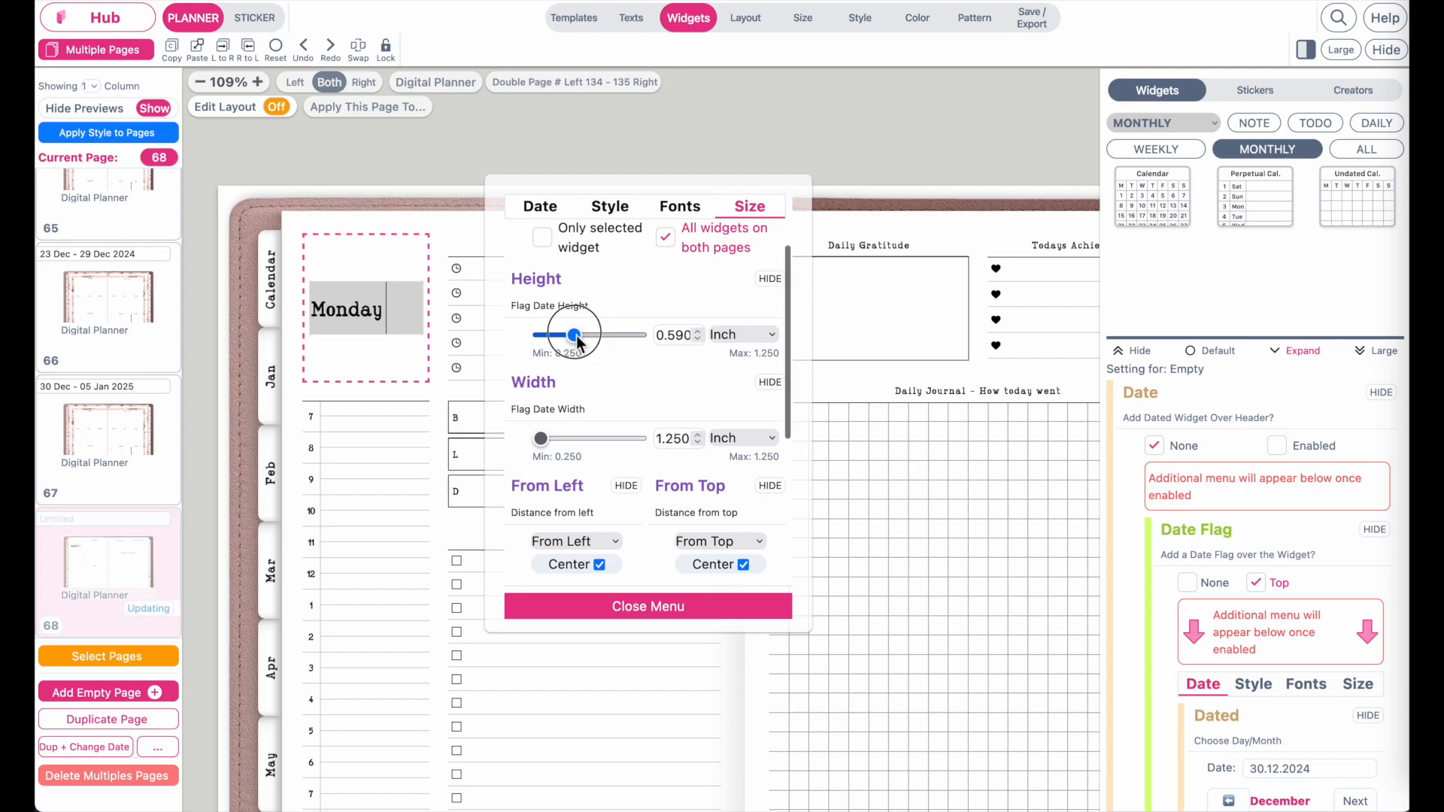
scroll(593, 482, down, 4)
scroll(594, 481, up, 1)
click(583, 510)
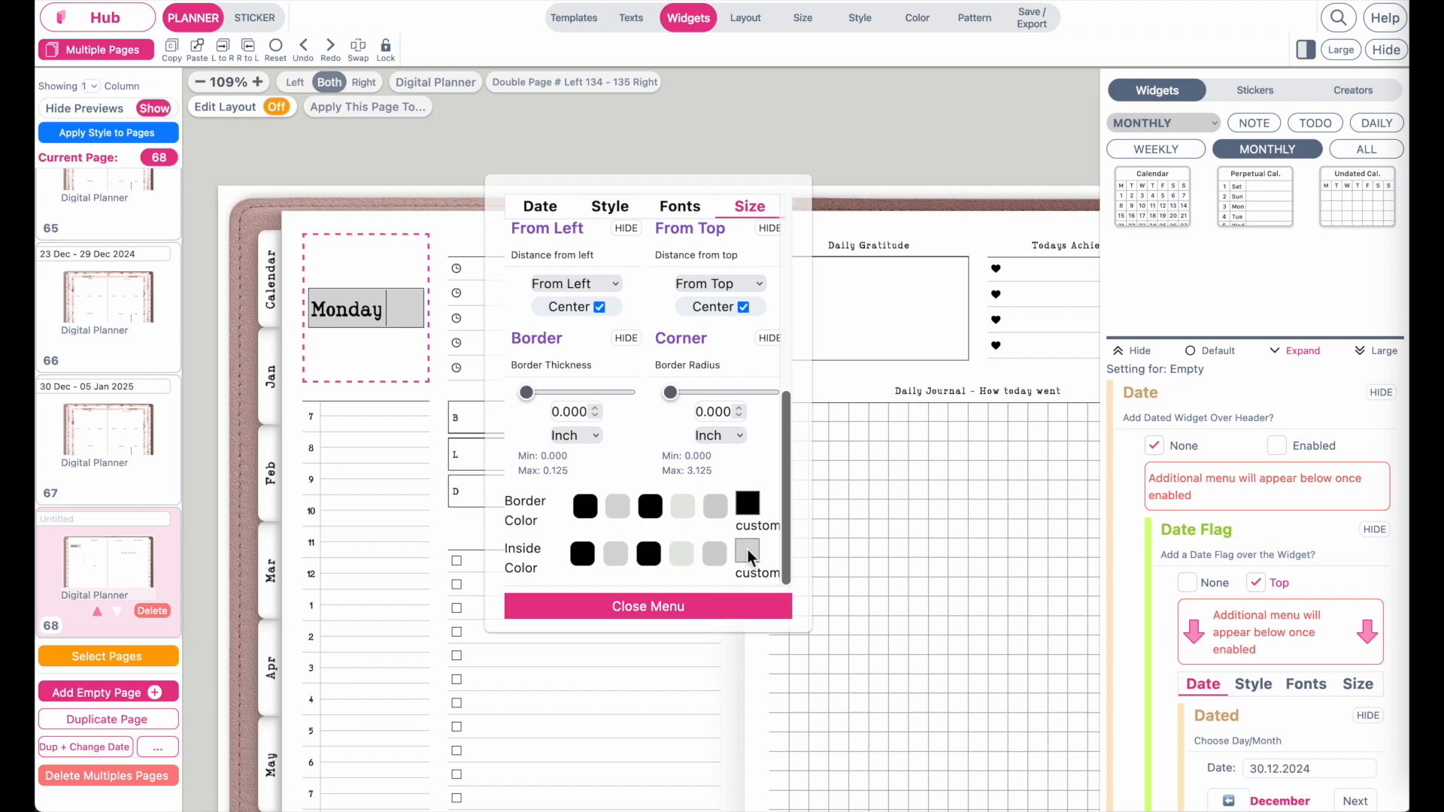
click(650, 617)
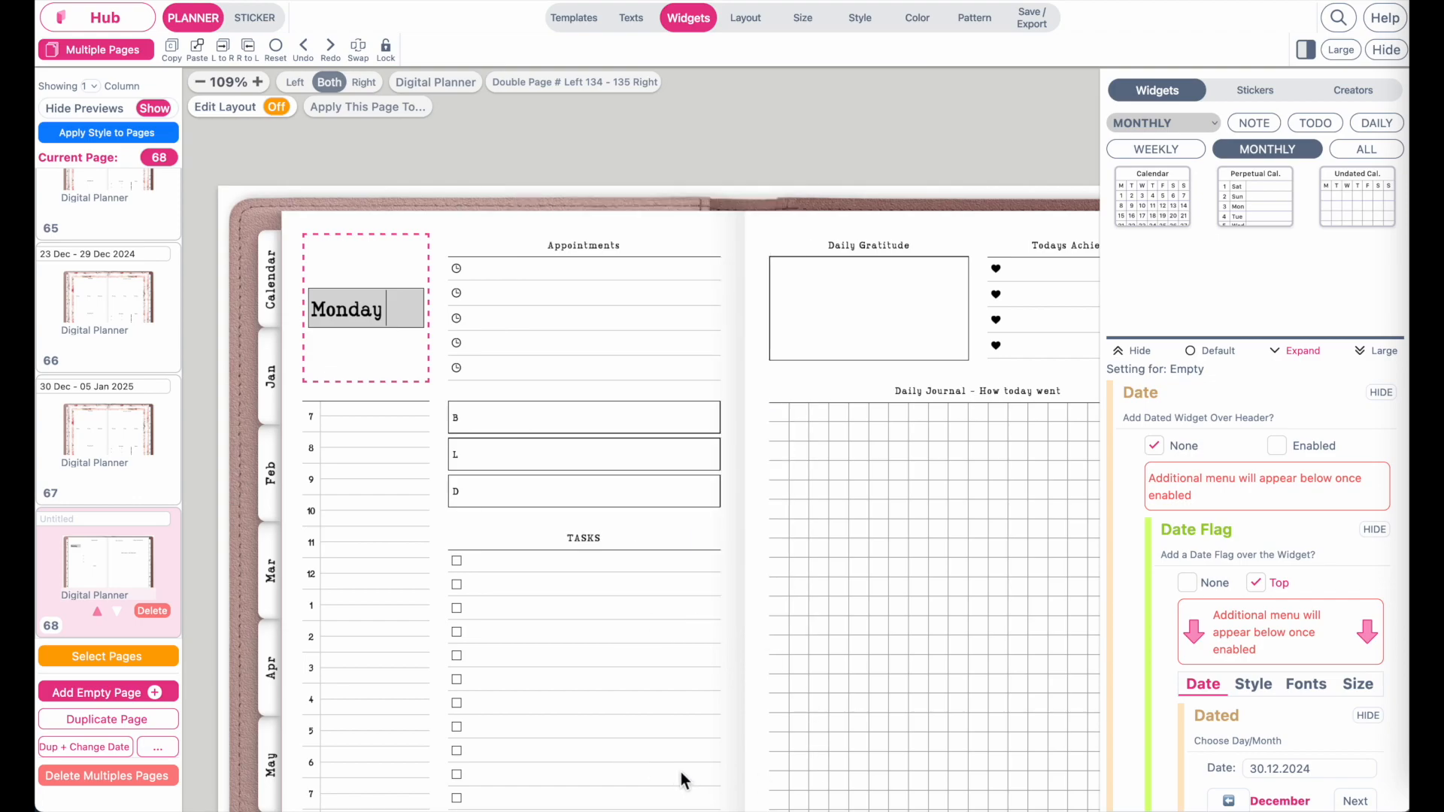
Turn on layout editing and insert a new row above the Monday flag and the Appointments list.
scroll(680, 770, left, 1)
scroll(681, 770, down, 1)
click(728, 116)
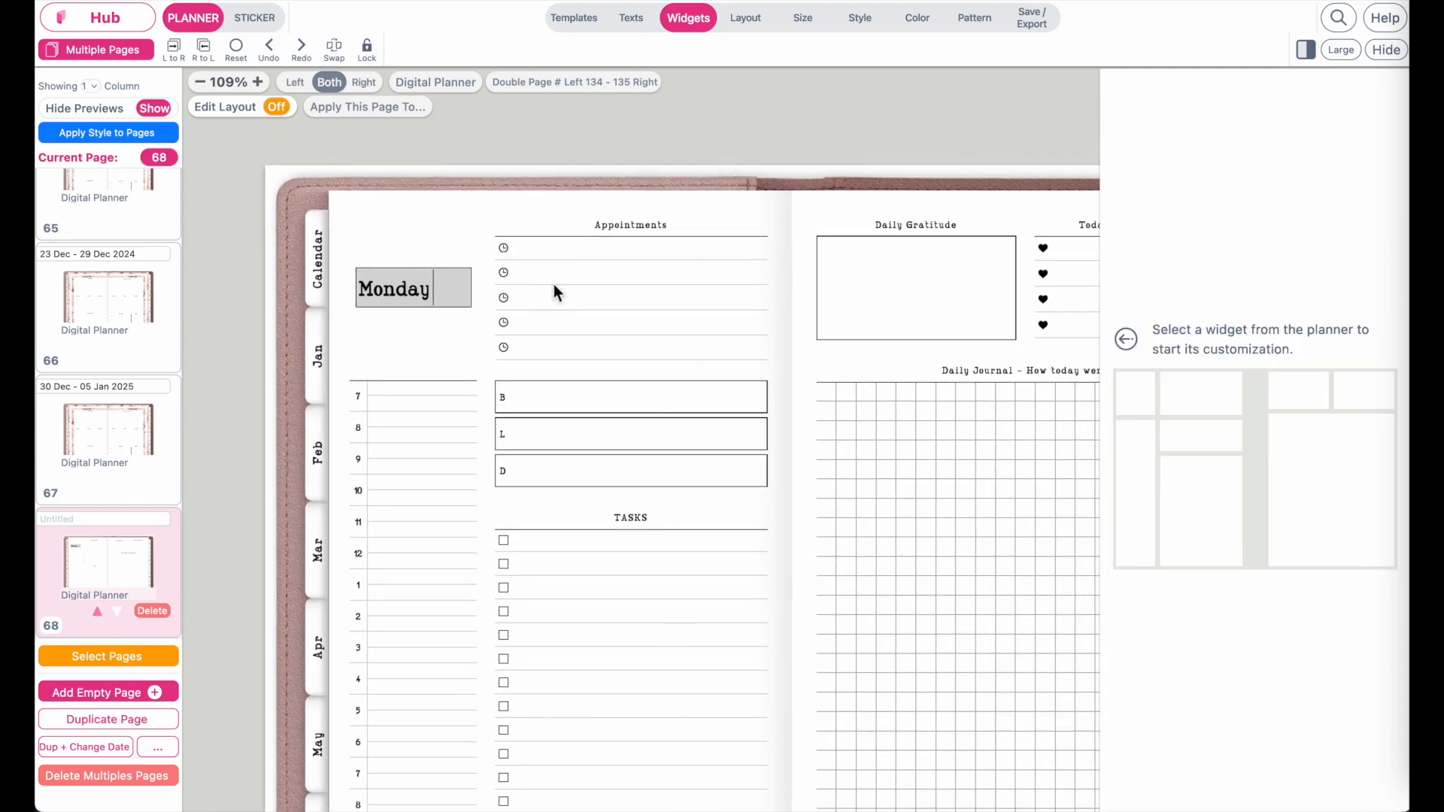
scroll(589, 403, down, 5)
scroll(589, 403, up, 5)
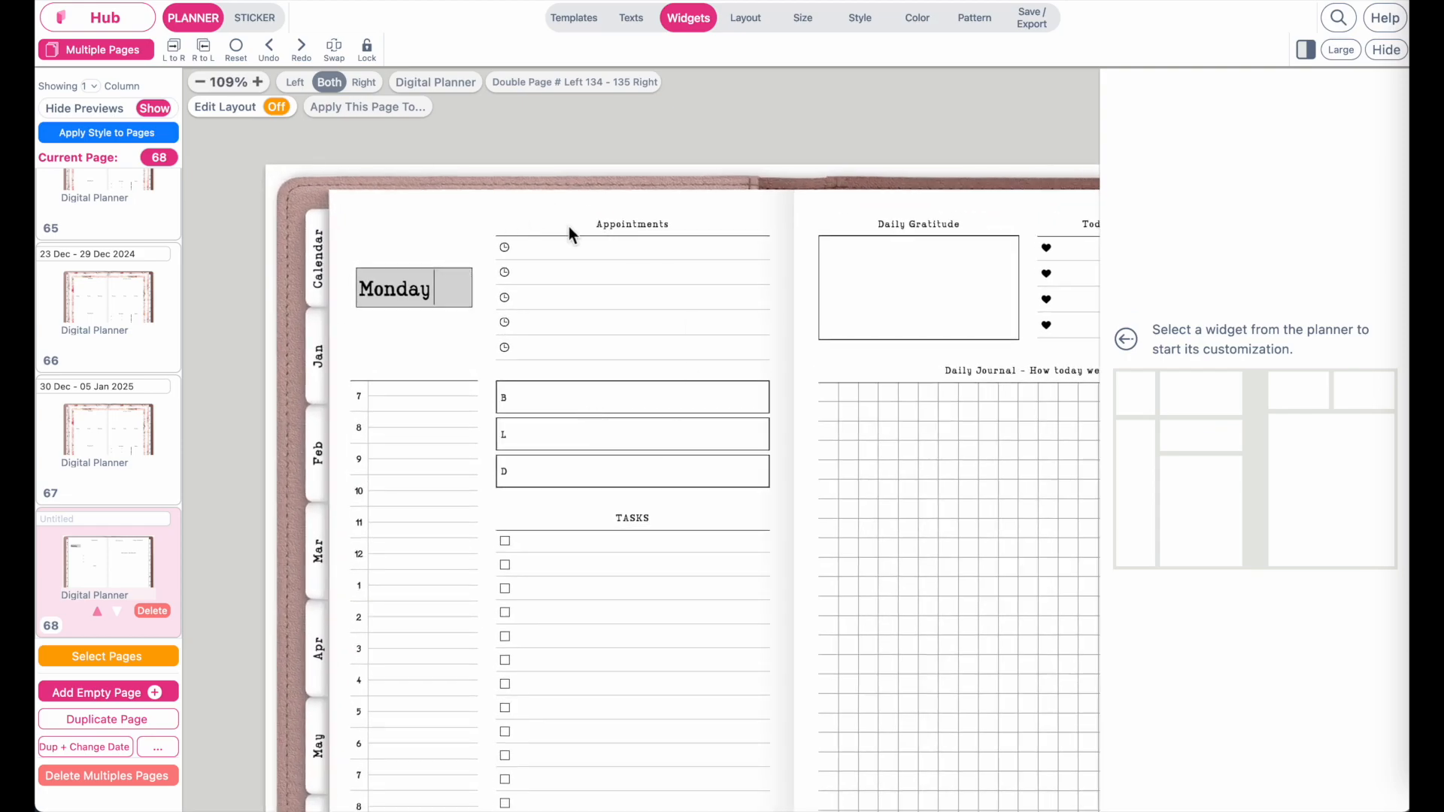
click(254, 112)
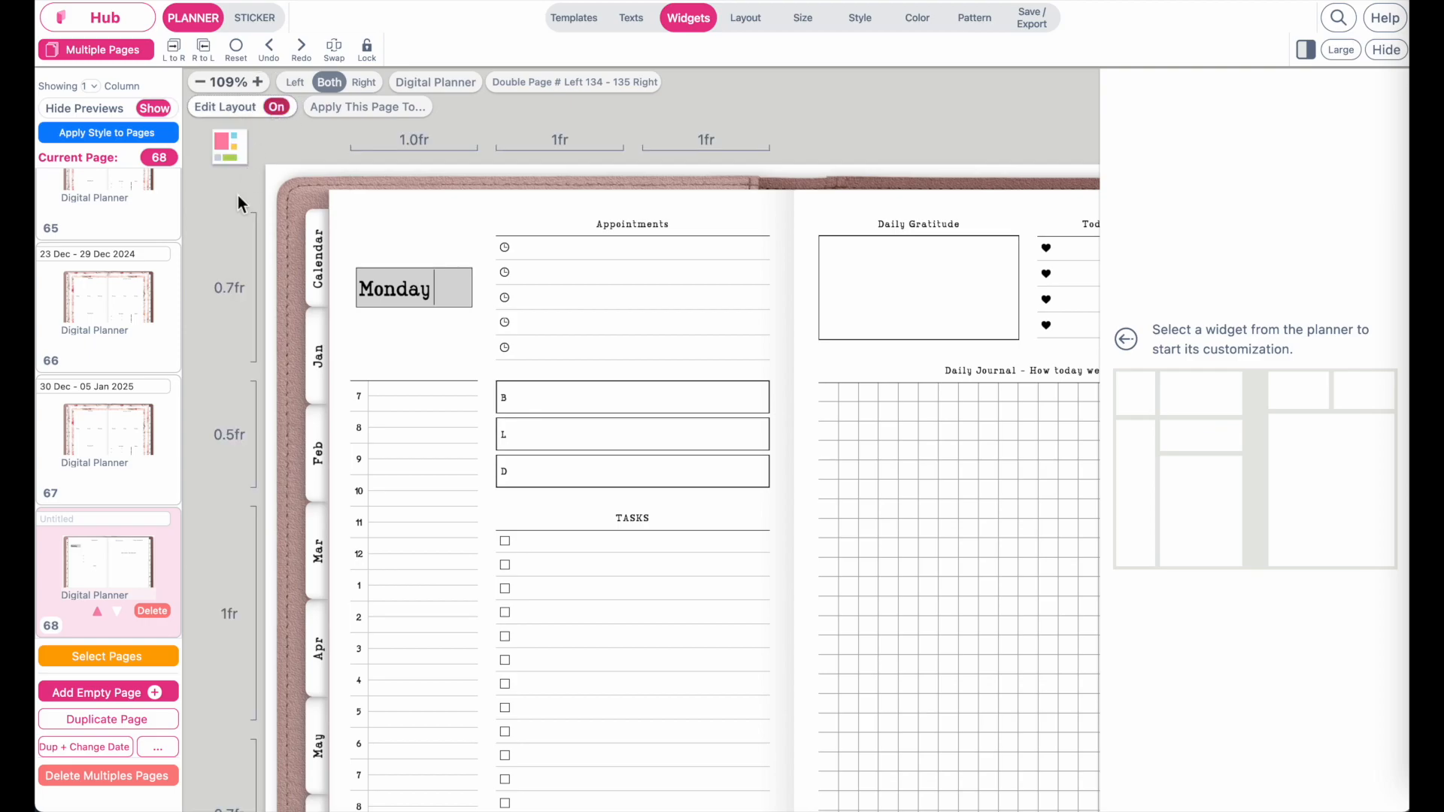
click(557, 294)
click(637, 214)
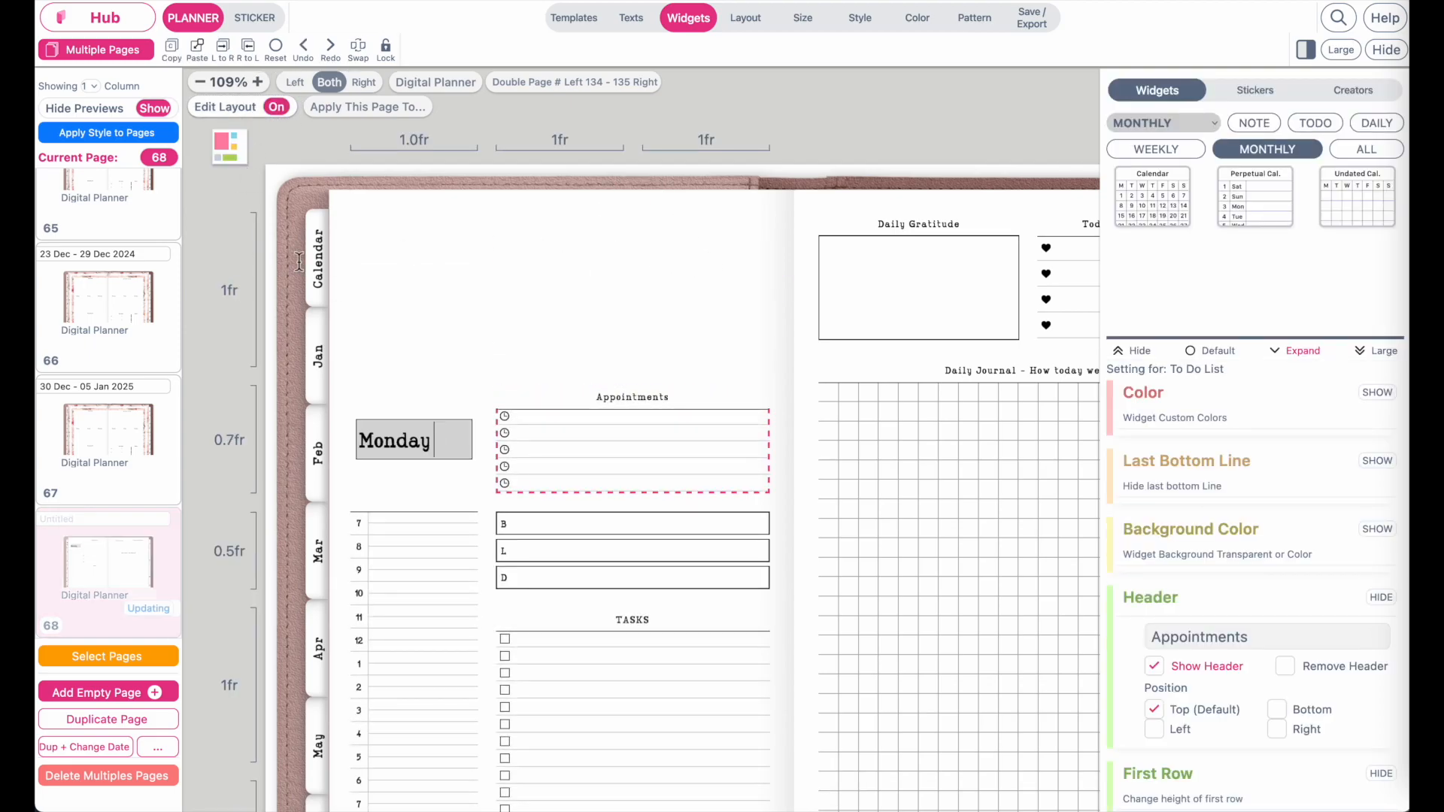
Place the January 2025 calendar in the new row and widen it across the full page.
click(451, 321)
click(416, 289)
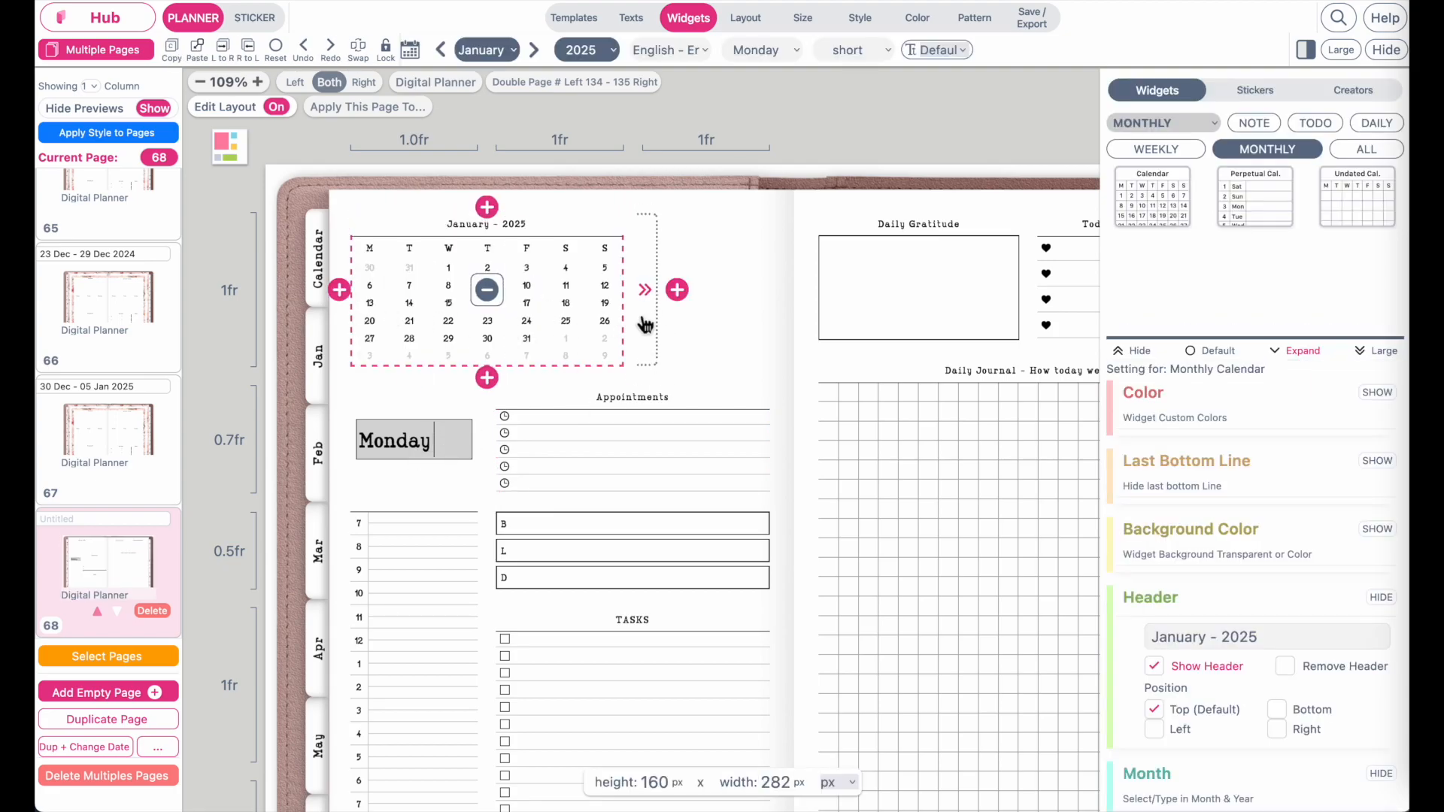
click(645, 290)
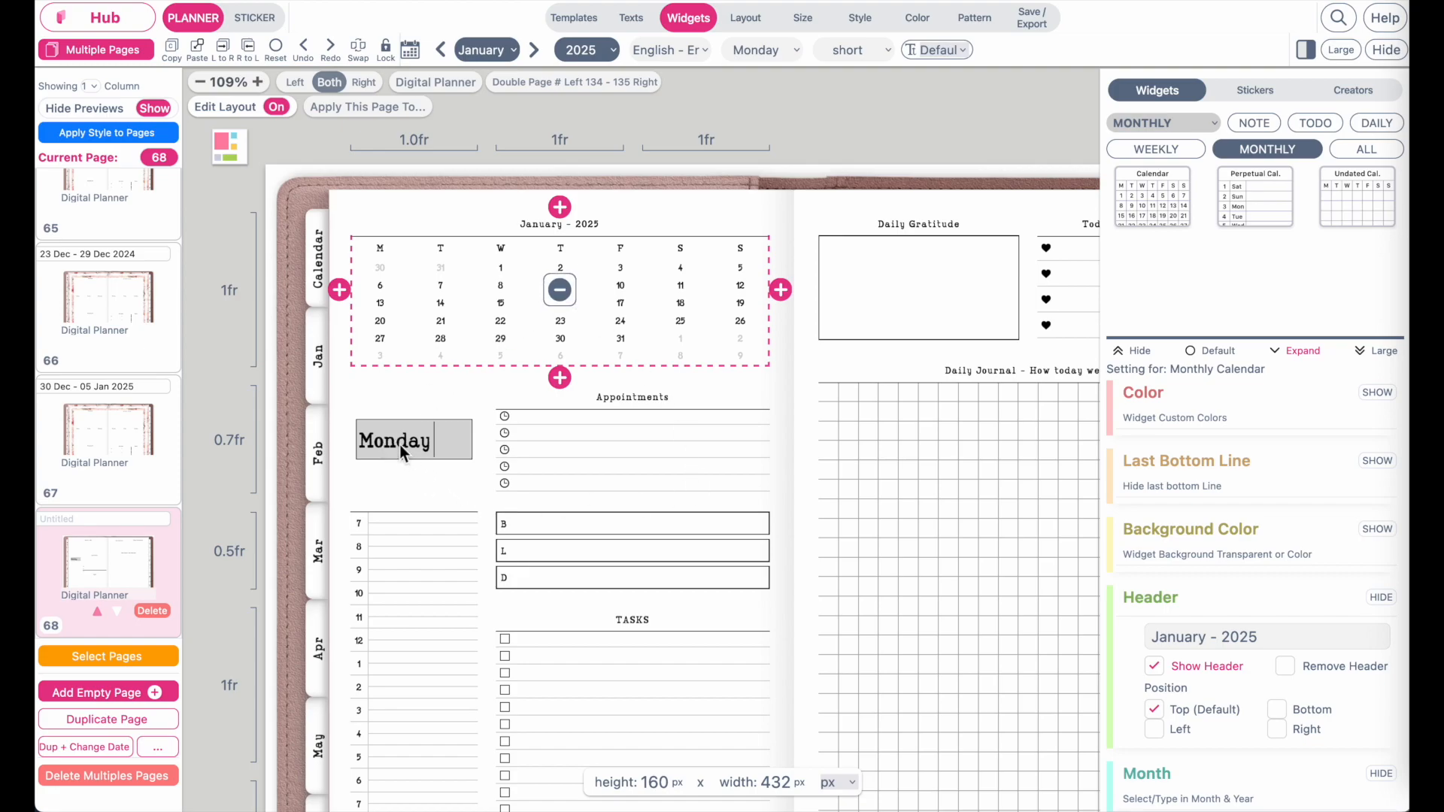
Swap the Monday flag with the January 2025 calendar and swap them back to their previous places.
drag(622, 301, 620, 296)
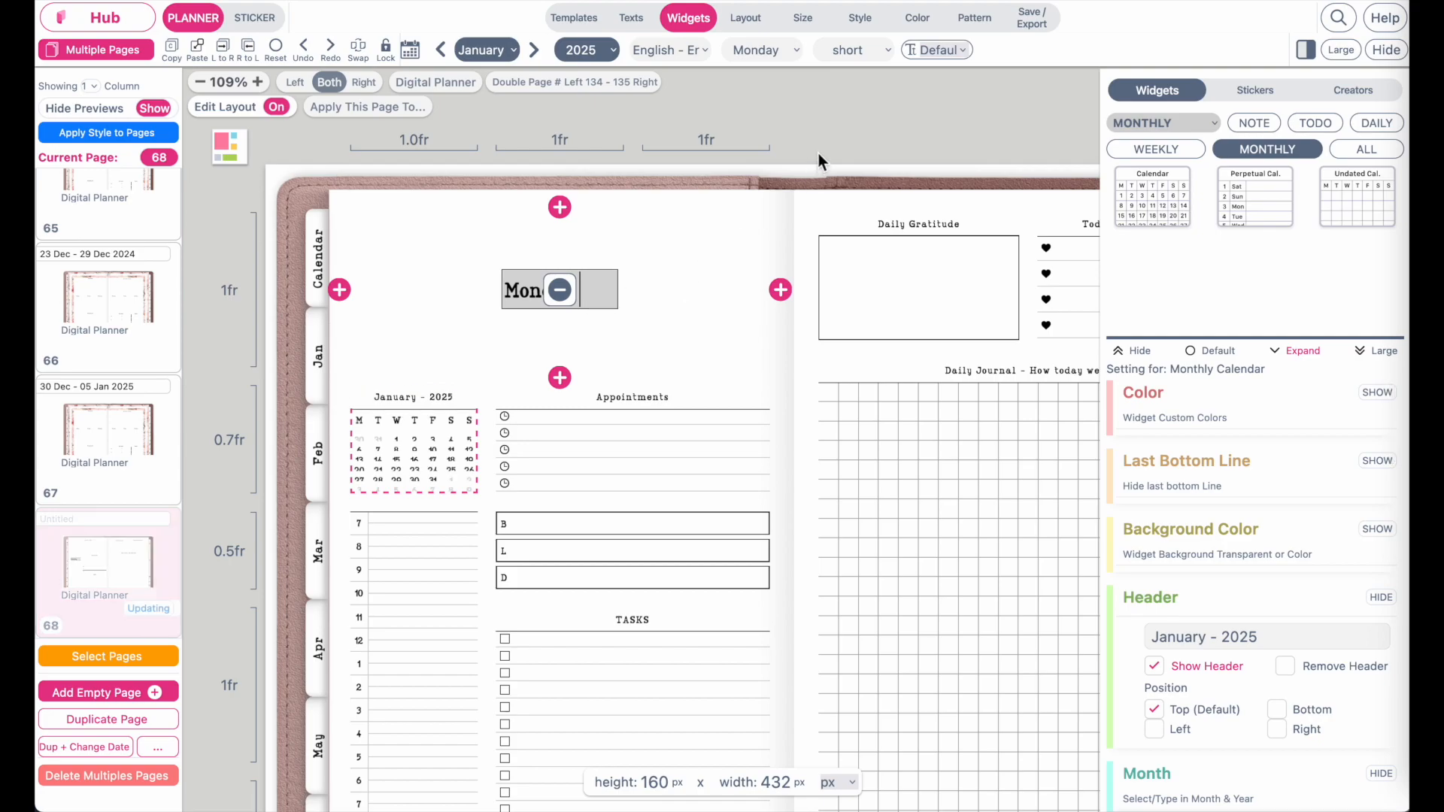
click(857, 128)
drag(558, 296, 420, 453)
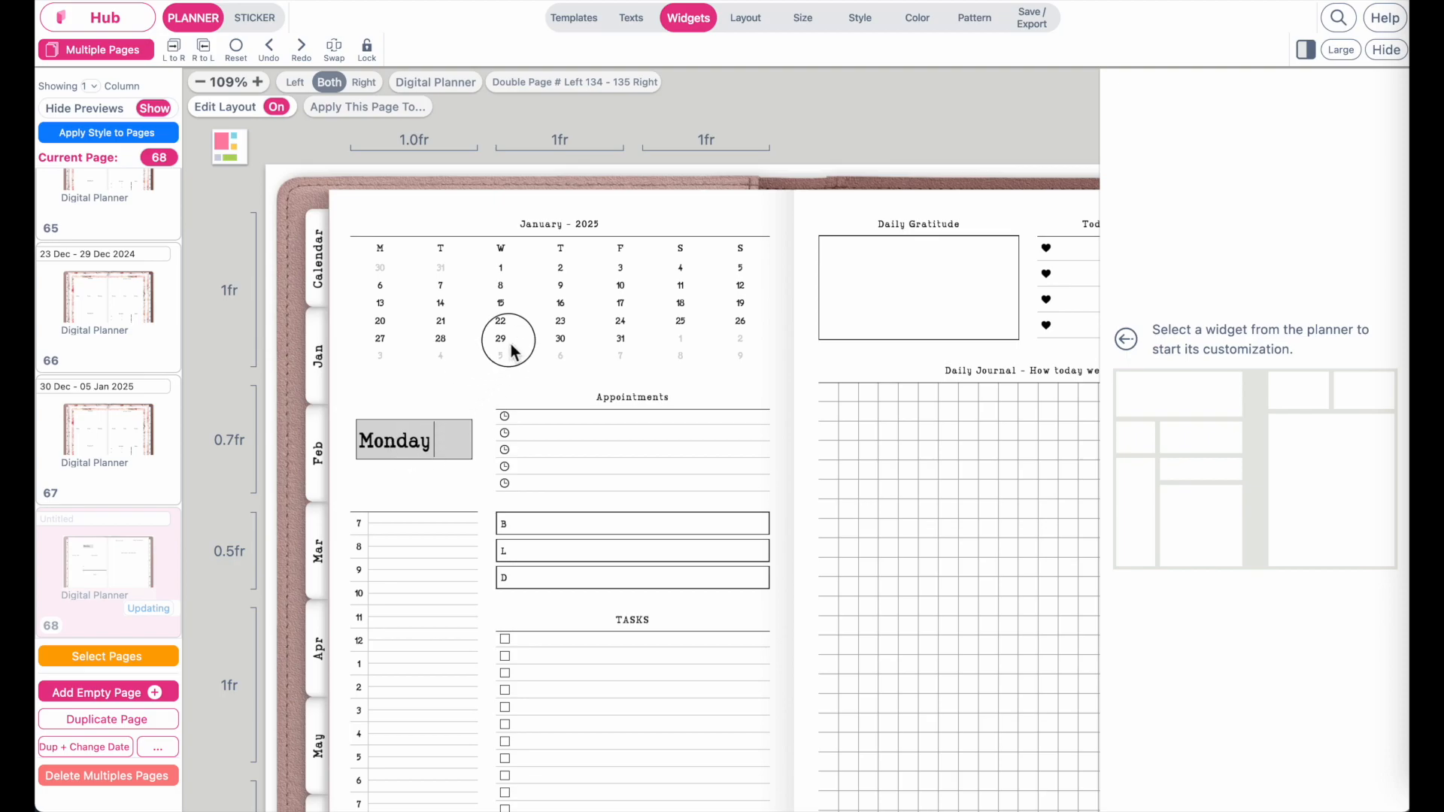
Swap the January 2025 calendar with the Monday flag and set the flag's new top row height to 0.3fr.
drag(506, 351, 568, 282)
scroll(567, 283, left, 2)
click(379, 296)
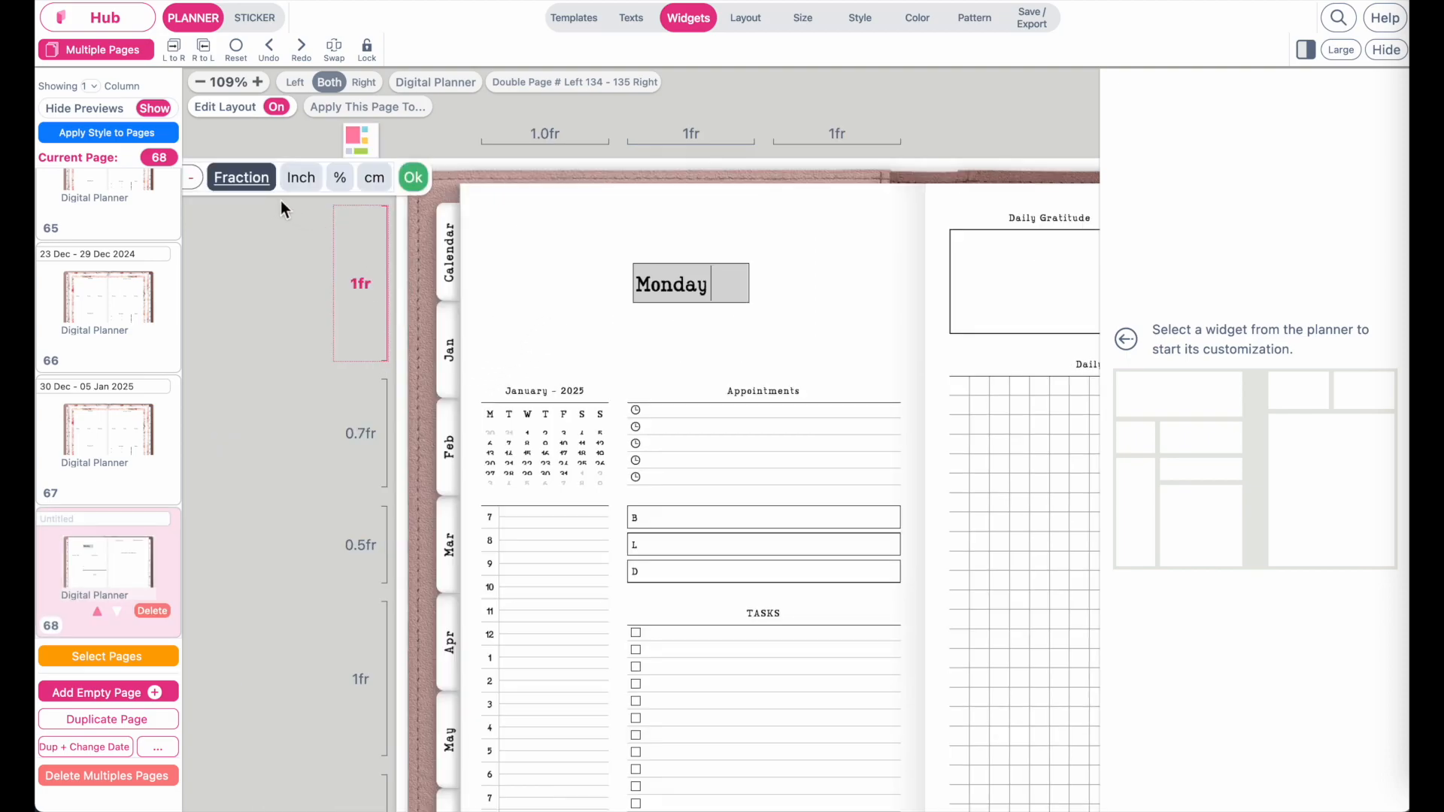
scroll(287, 204, left, 1)
scroll(288, 205, up, 1)
click(288, 206)
click(288, 206)
click(288, 205)
click(288, 206)
click(282, 205)
click(281, 204)
click(281, 205)
click(282, 205)
click(282, 205)
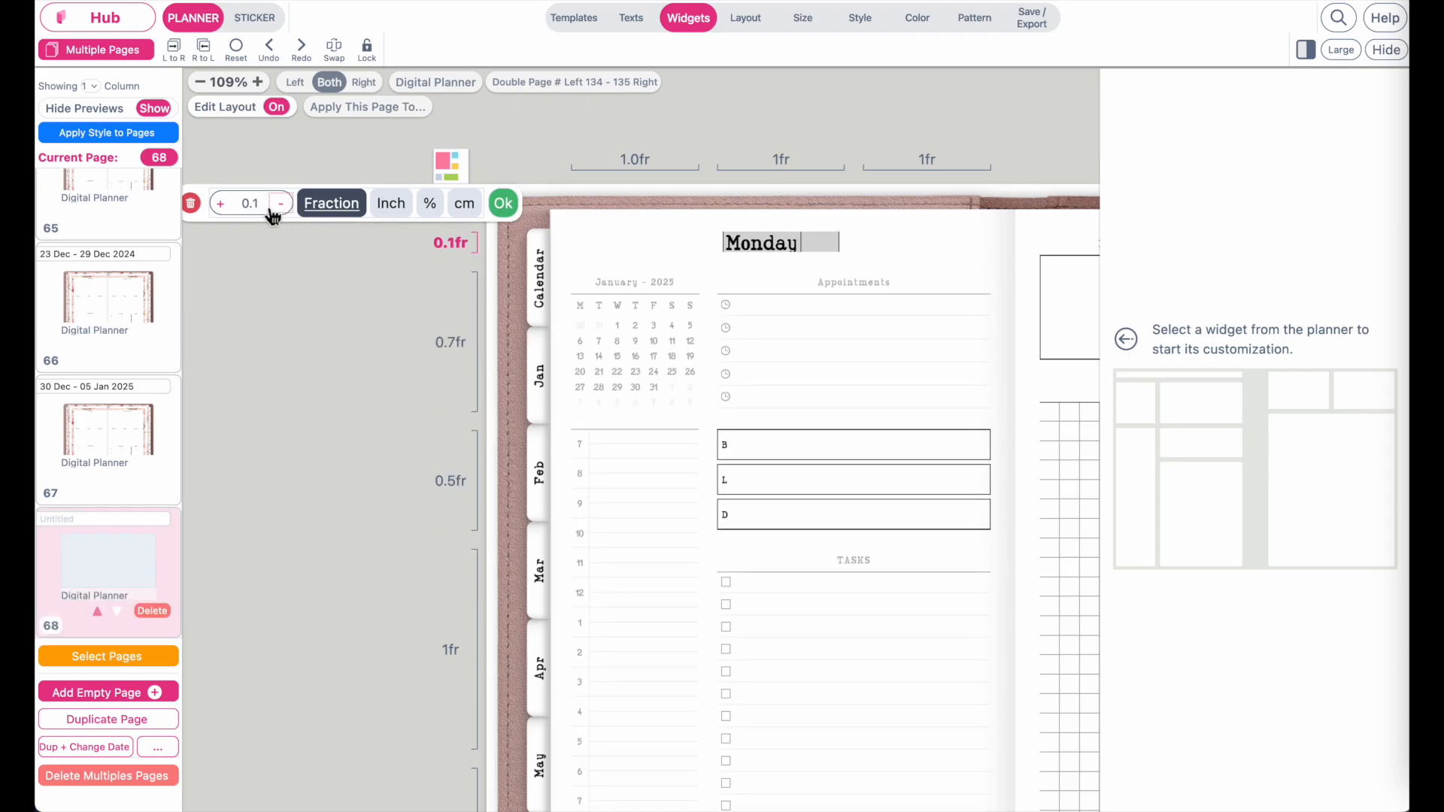
click(226, 205)
click(226, 206)
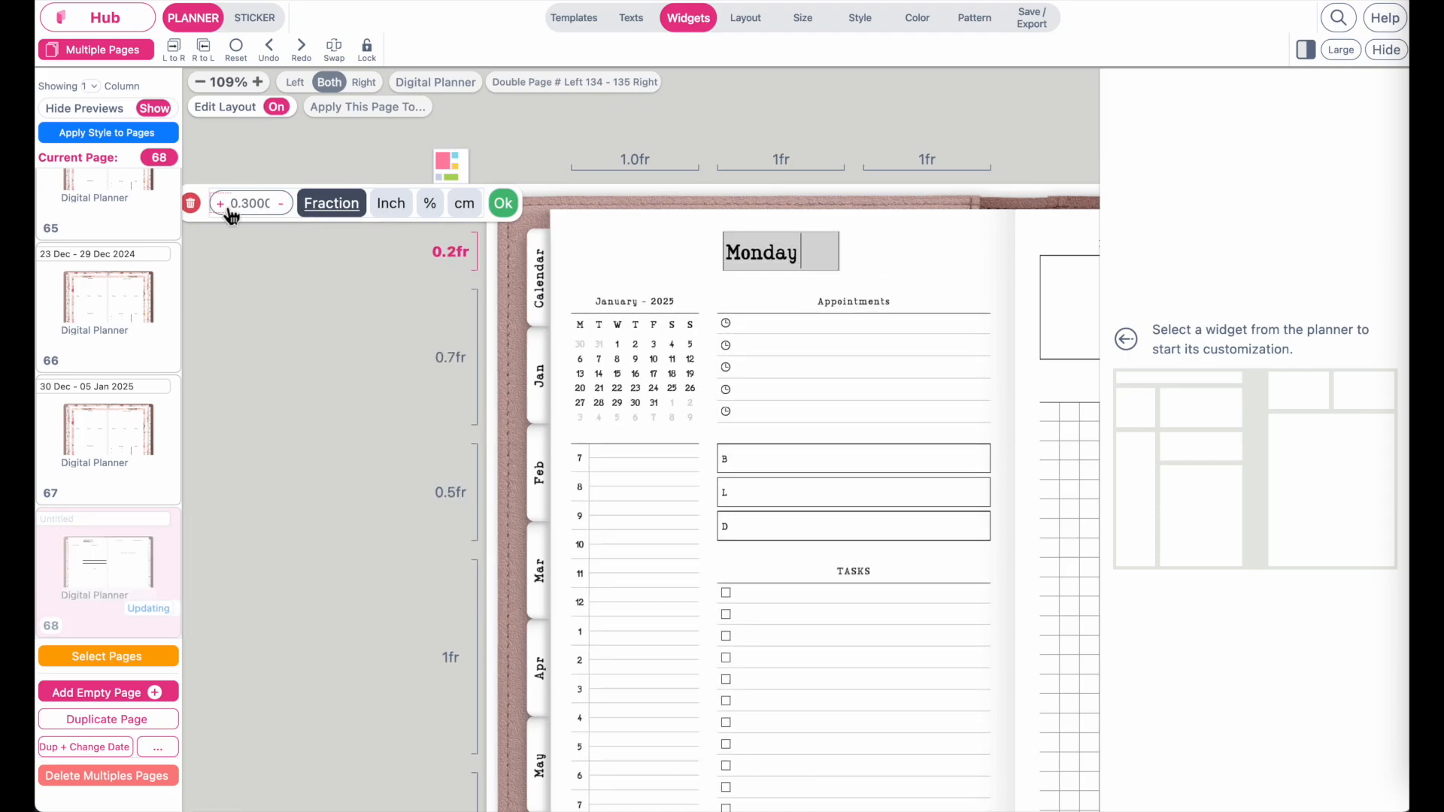
click(504, 203)
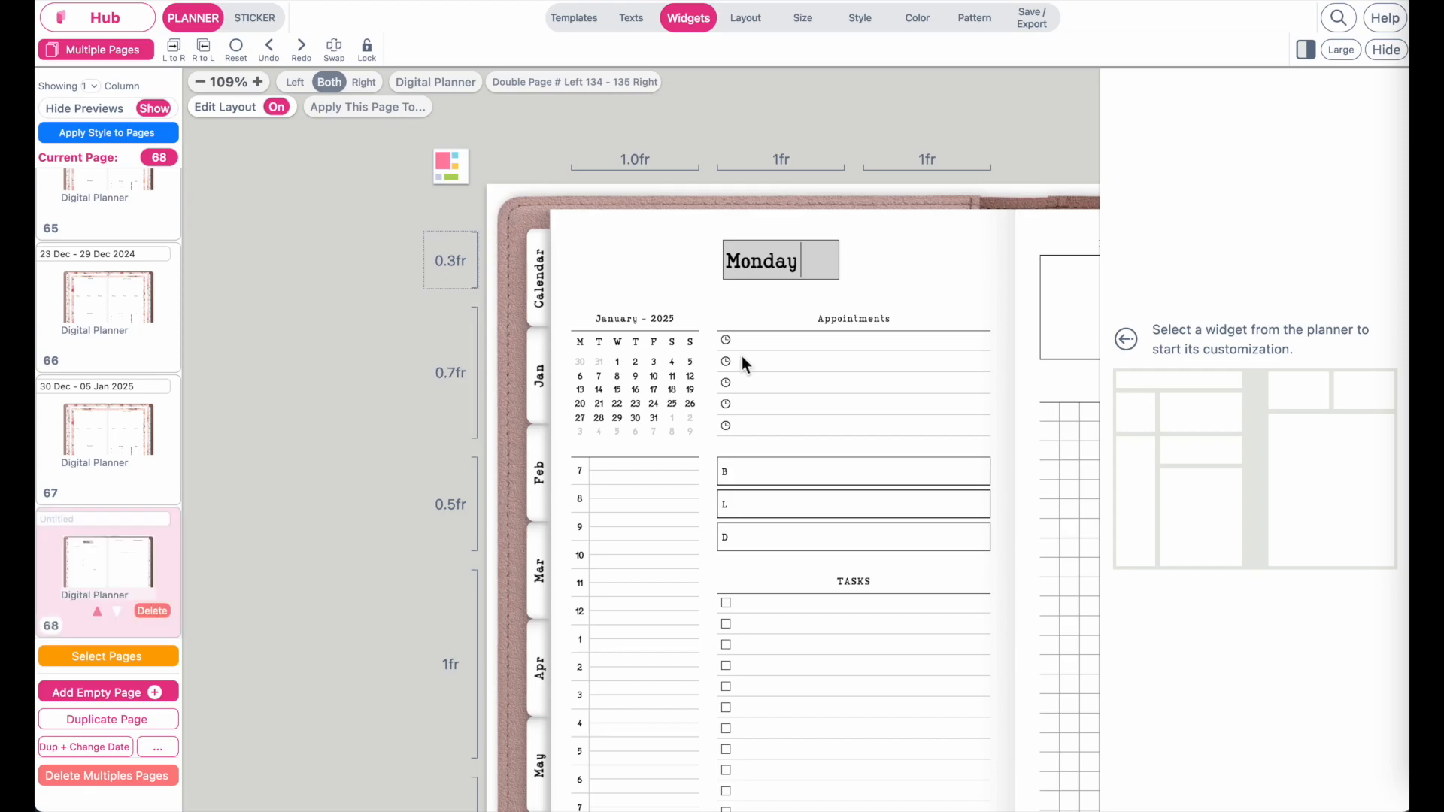
Remove the January 2025 calendar and extend the hourly schedule up into its space.
scroll(742, 355, down, 1)
scroll(742, 355, right, 3)
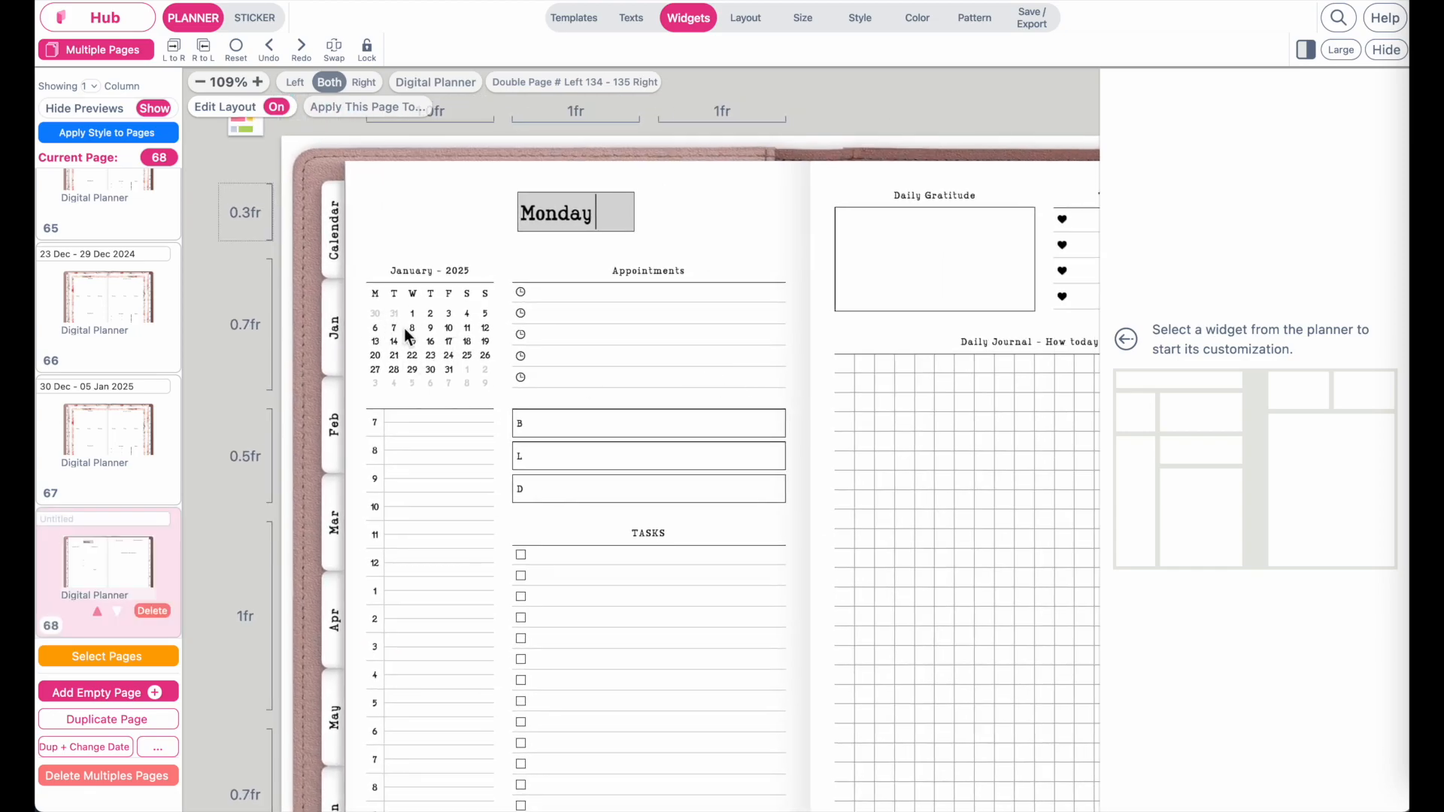
click(403, 328)
click(419, 328)
click(409, 483)
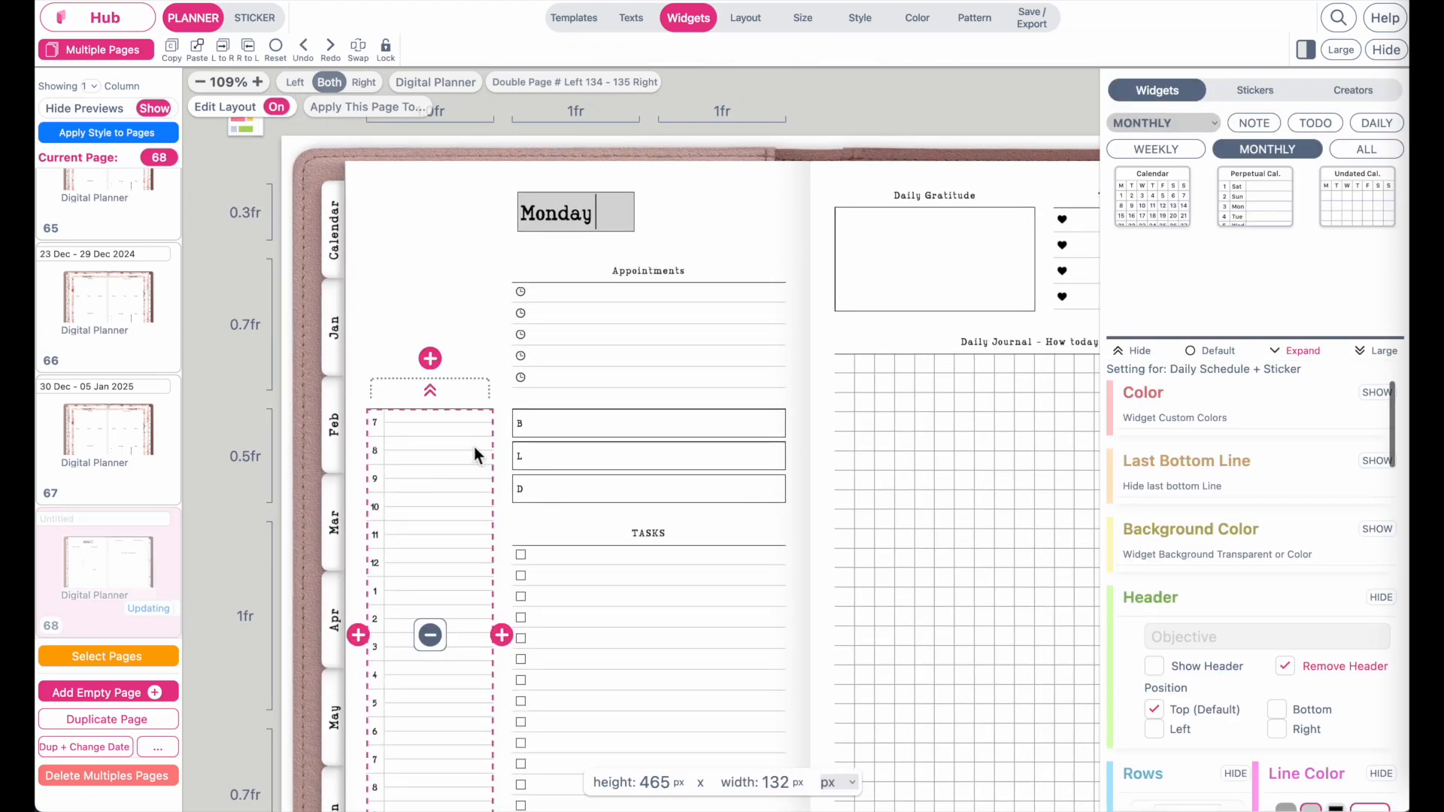
click(431, 391)
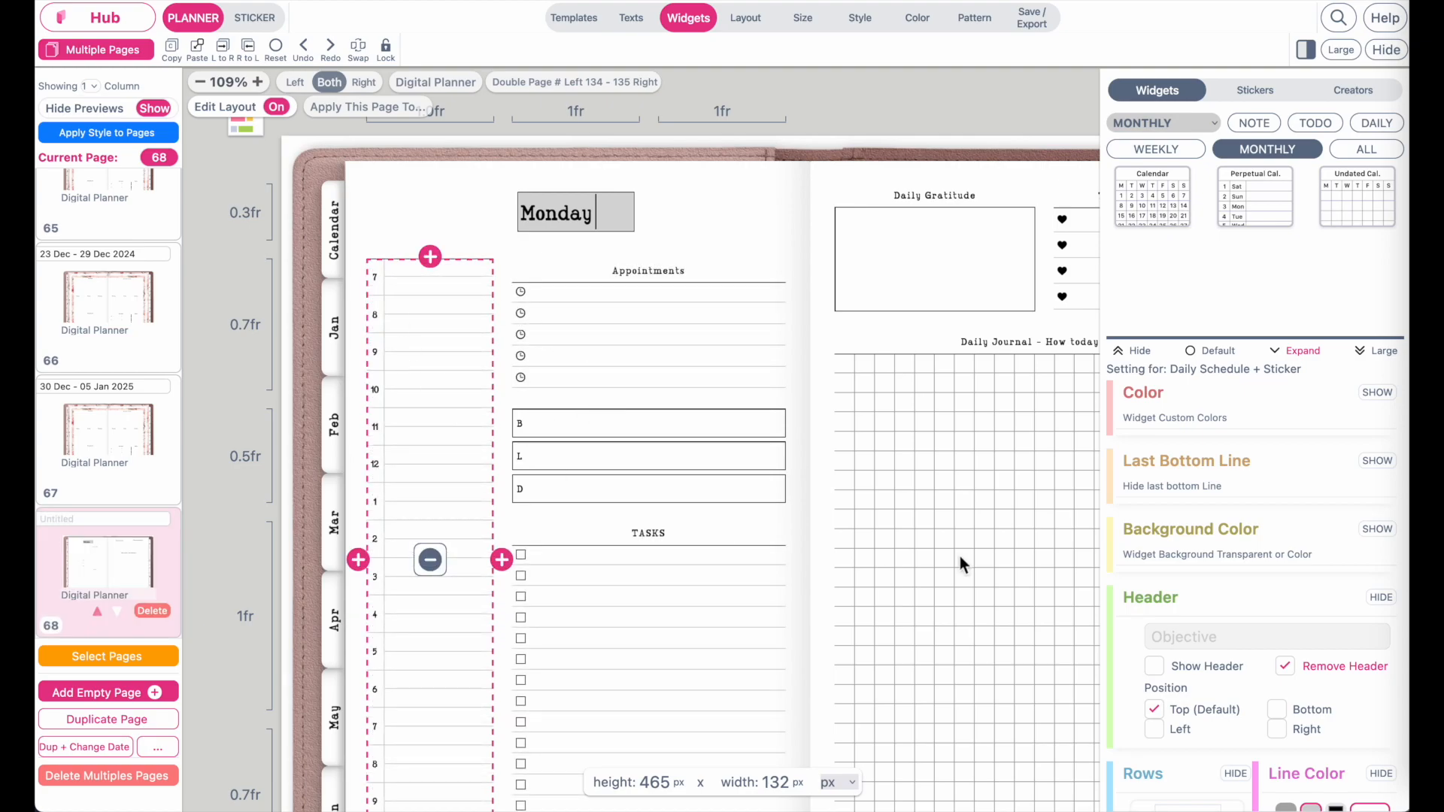
Show the hourly schedule's header and clear its header text.
scroll(571, 417, down, 1)
scroll(572, 418, right, 1)
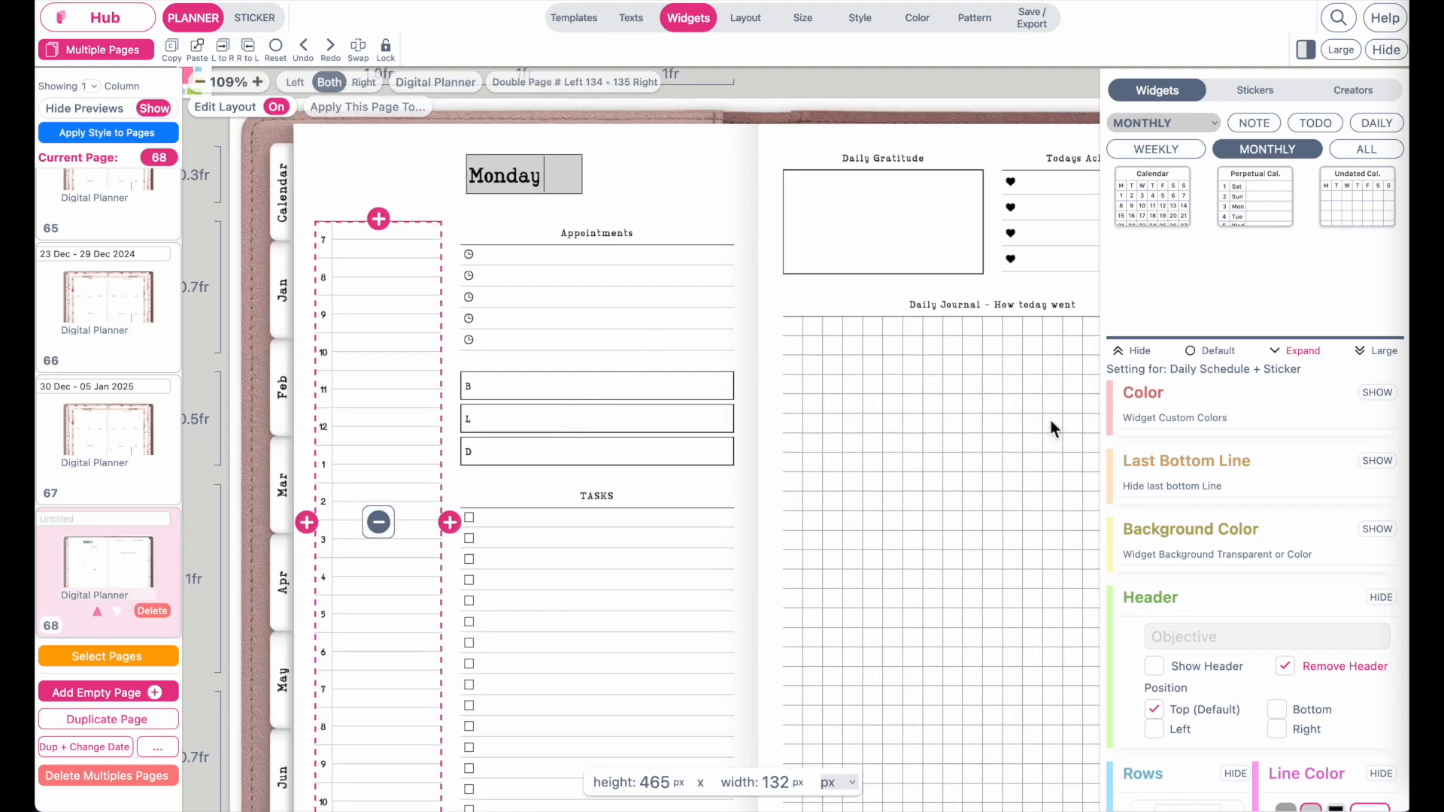
click(1162, 668)
drag(1261, 640, 1121, 646)
key(BackSpace)
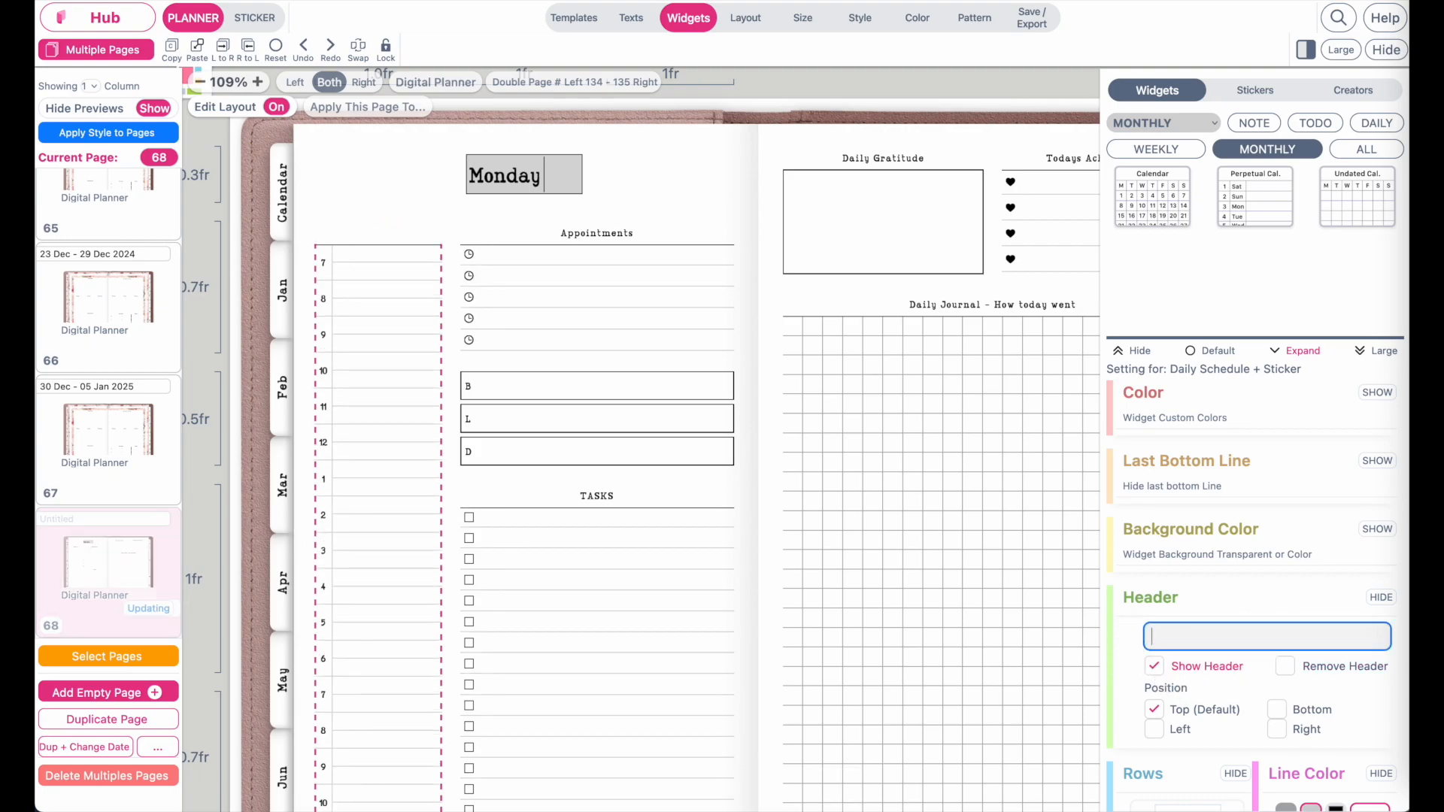
Turn off layout editing and set the Monday date flag's width to 1.750 inches.
click(490, 264)
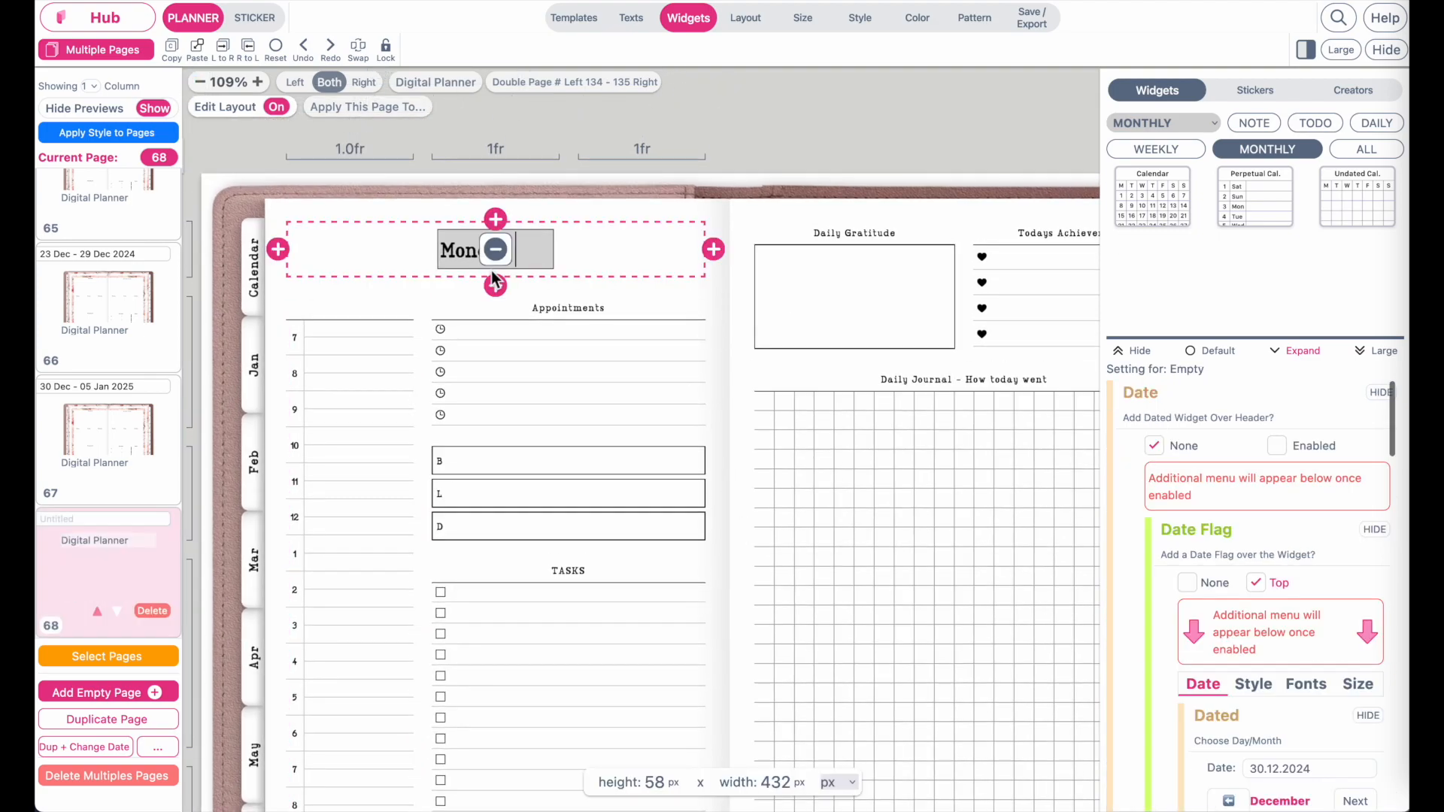
click(226, 106)
click(468, 256)
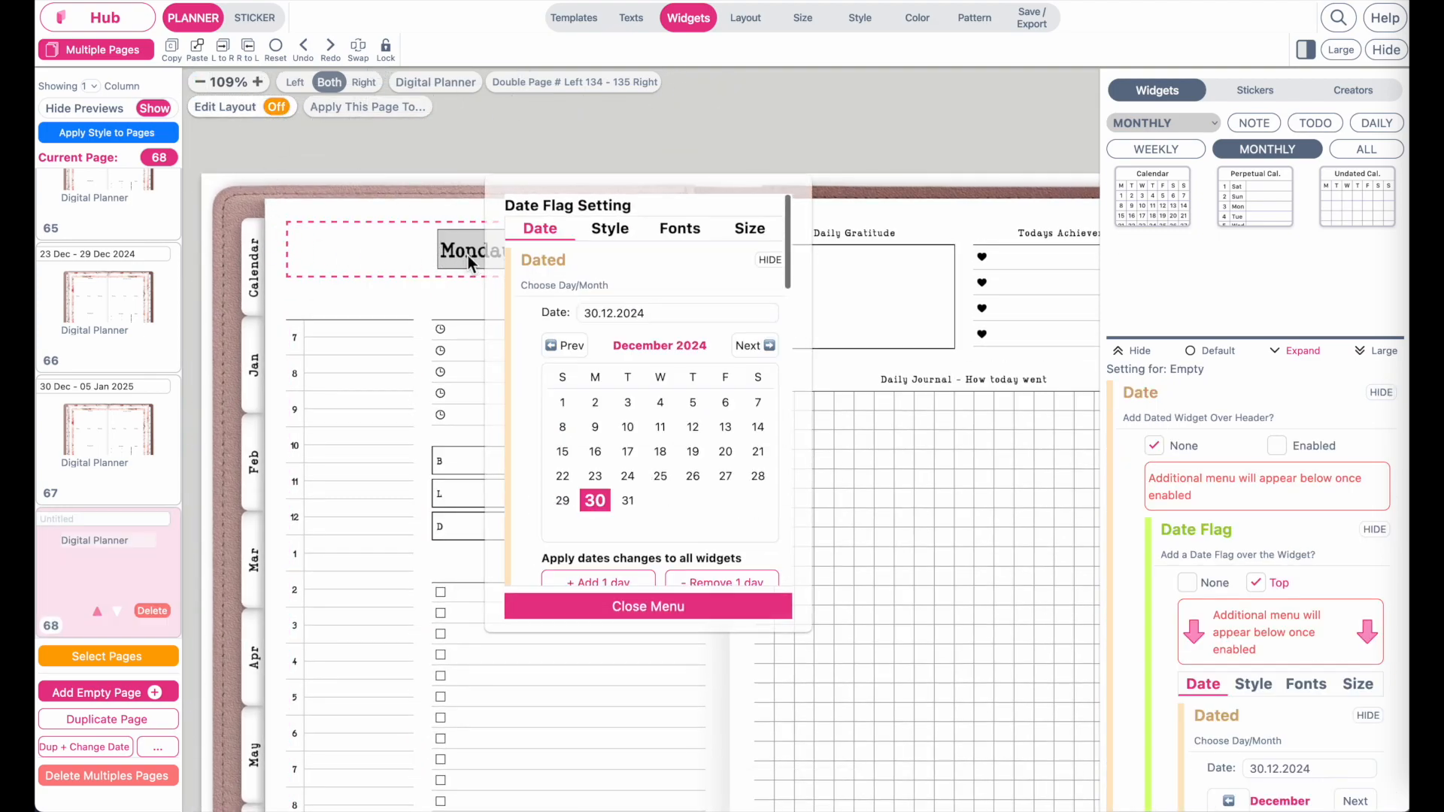
drag(508, 269, 507, 415)
click(749, 375)
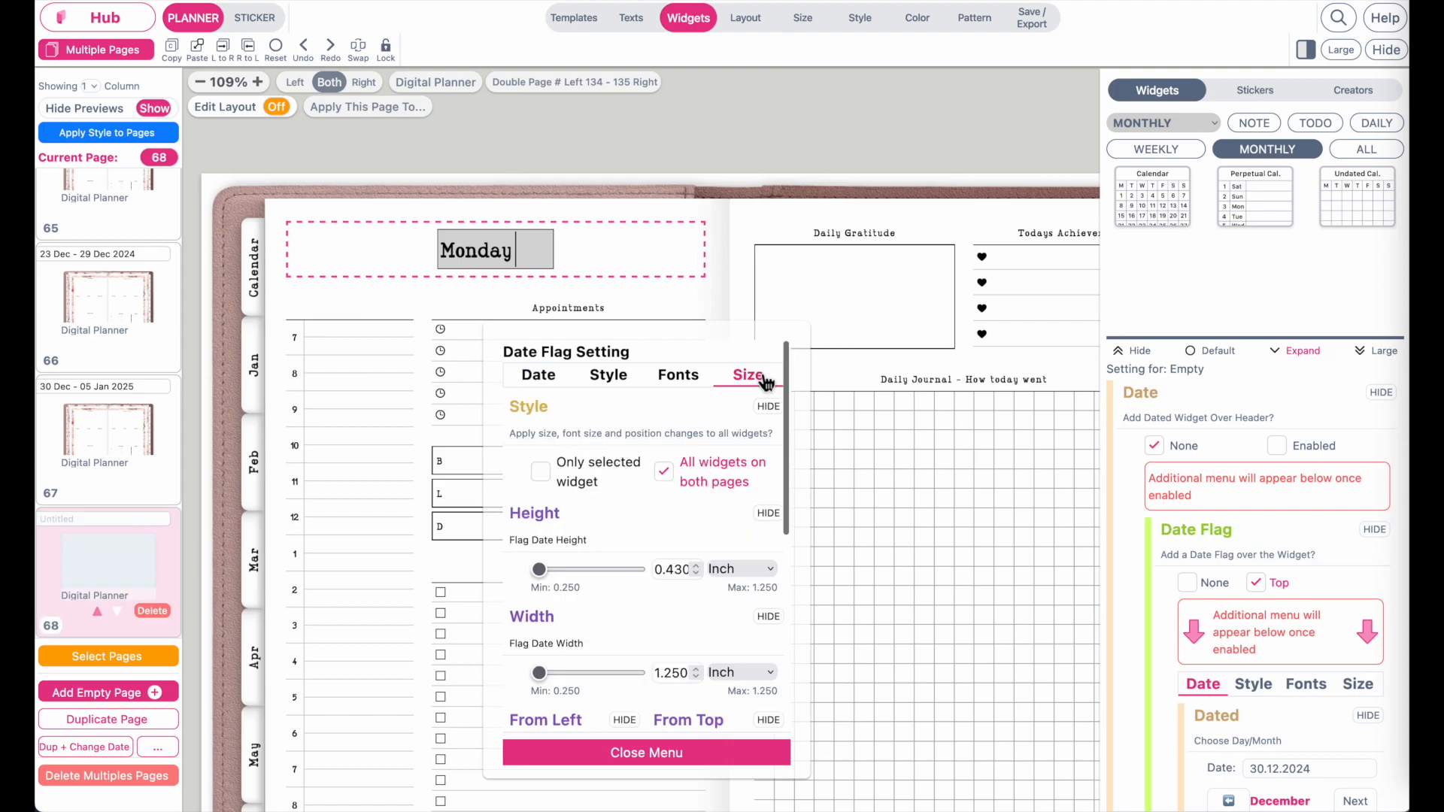
scroll(623, 569, down, 1)
click(551, 591)
drag(565, 594, 770, 590)
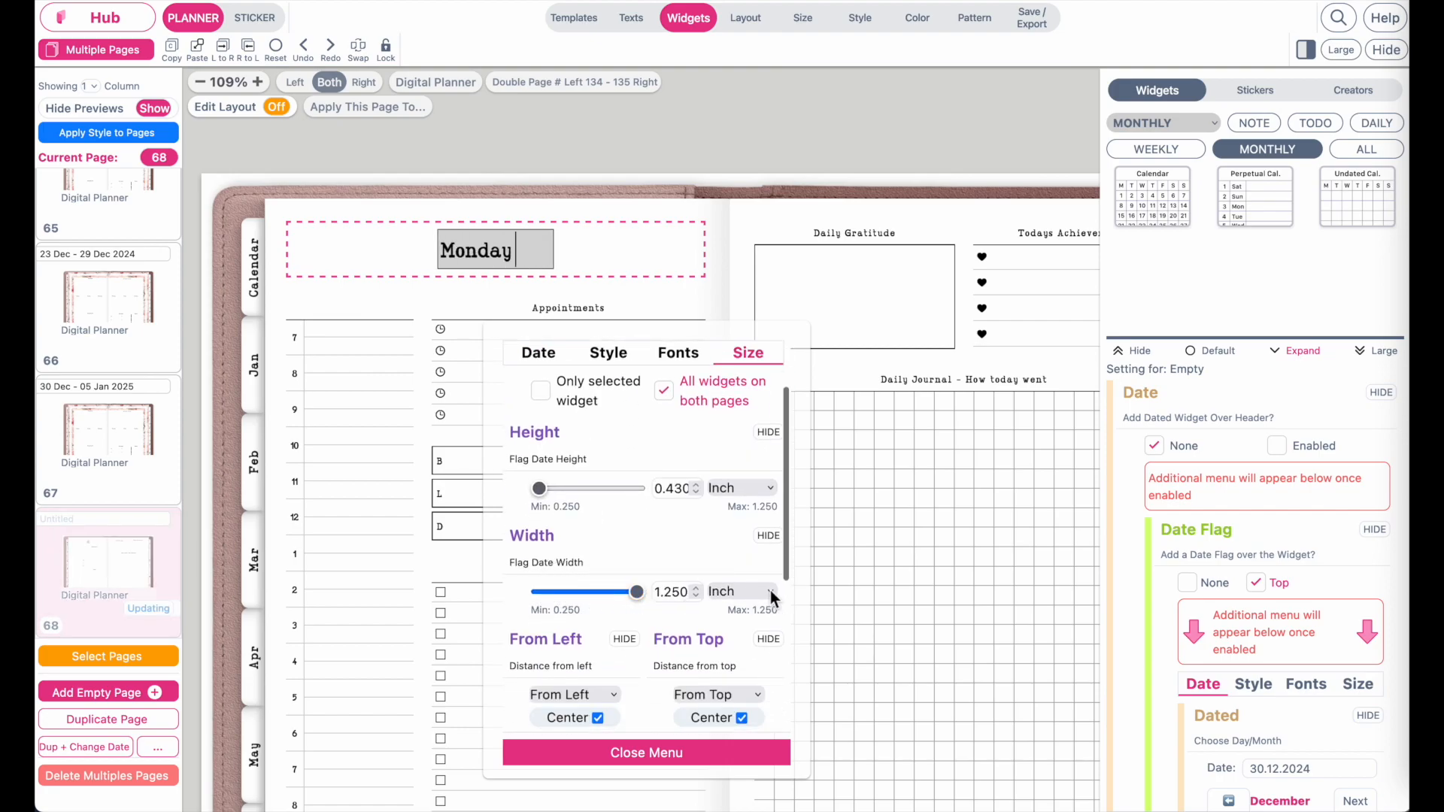
click(675, 594)
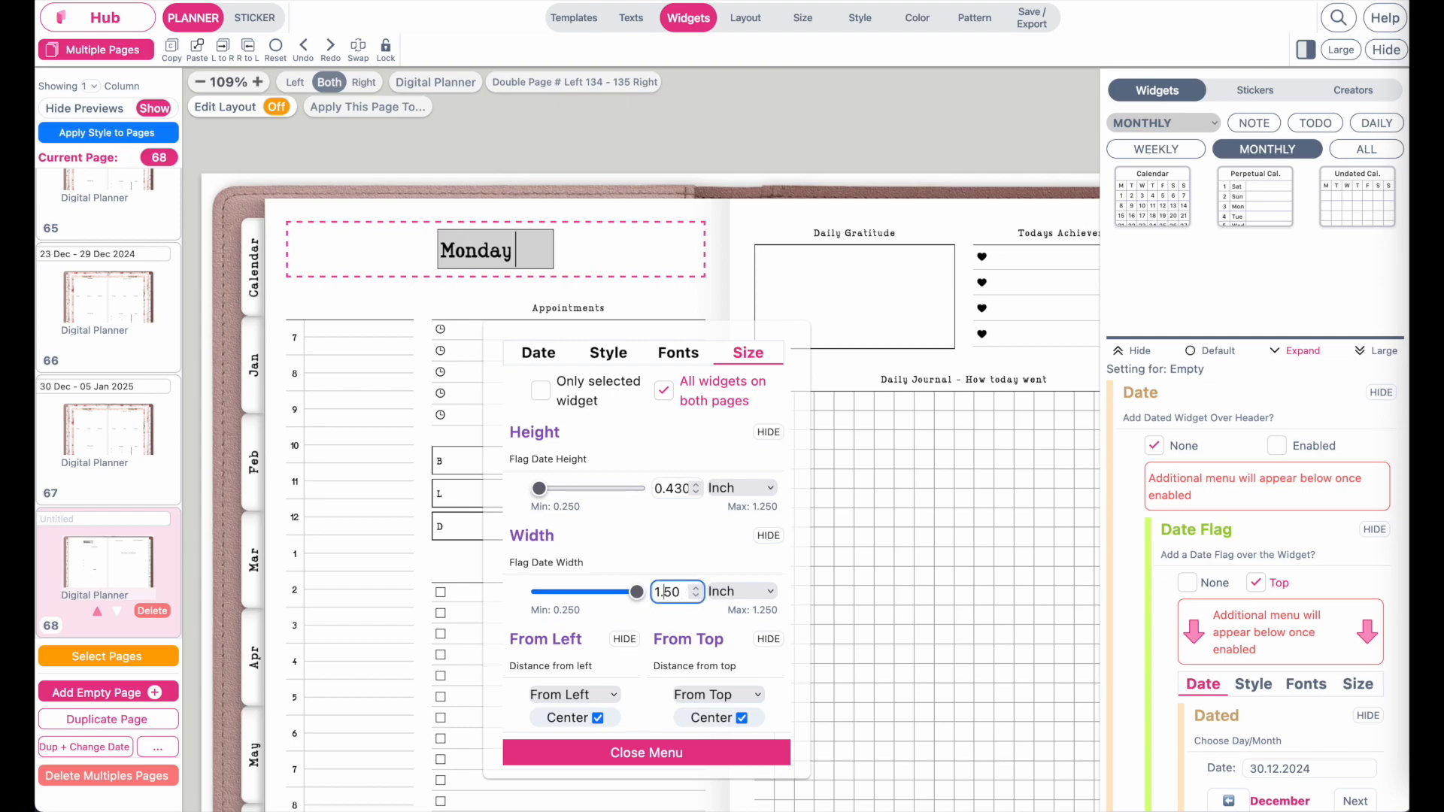
key(BackSpace)
text(7)
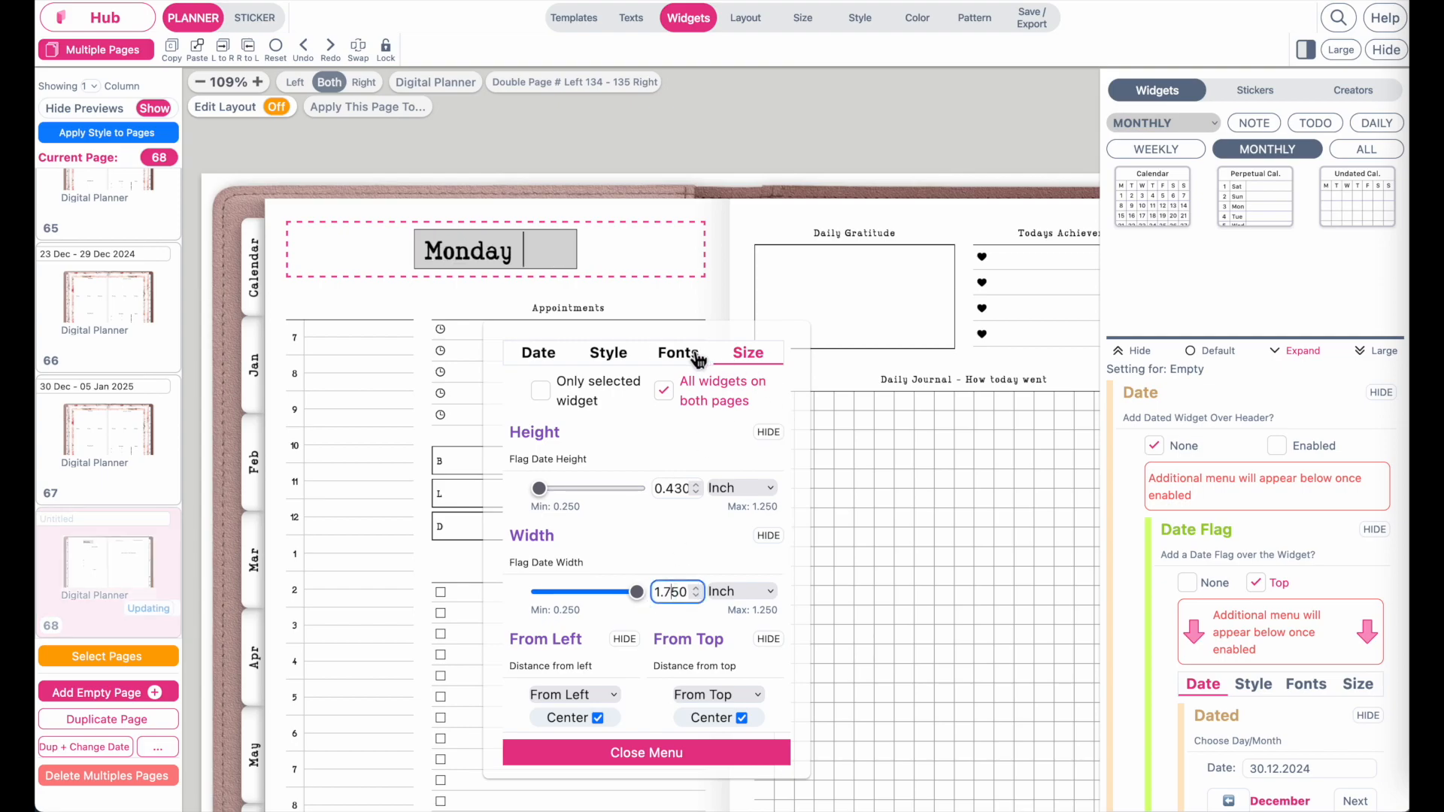
Set the Monday flag's font size to 16.
click(697, 361)
click(648, 413)
drag(604, 417, 608, 421)
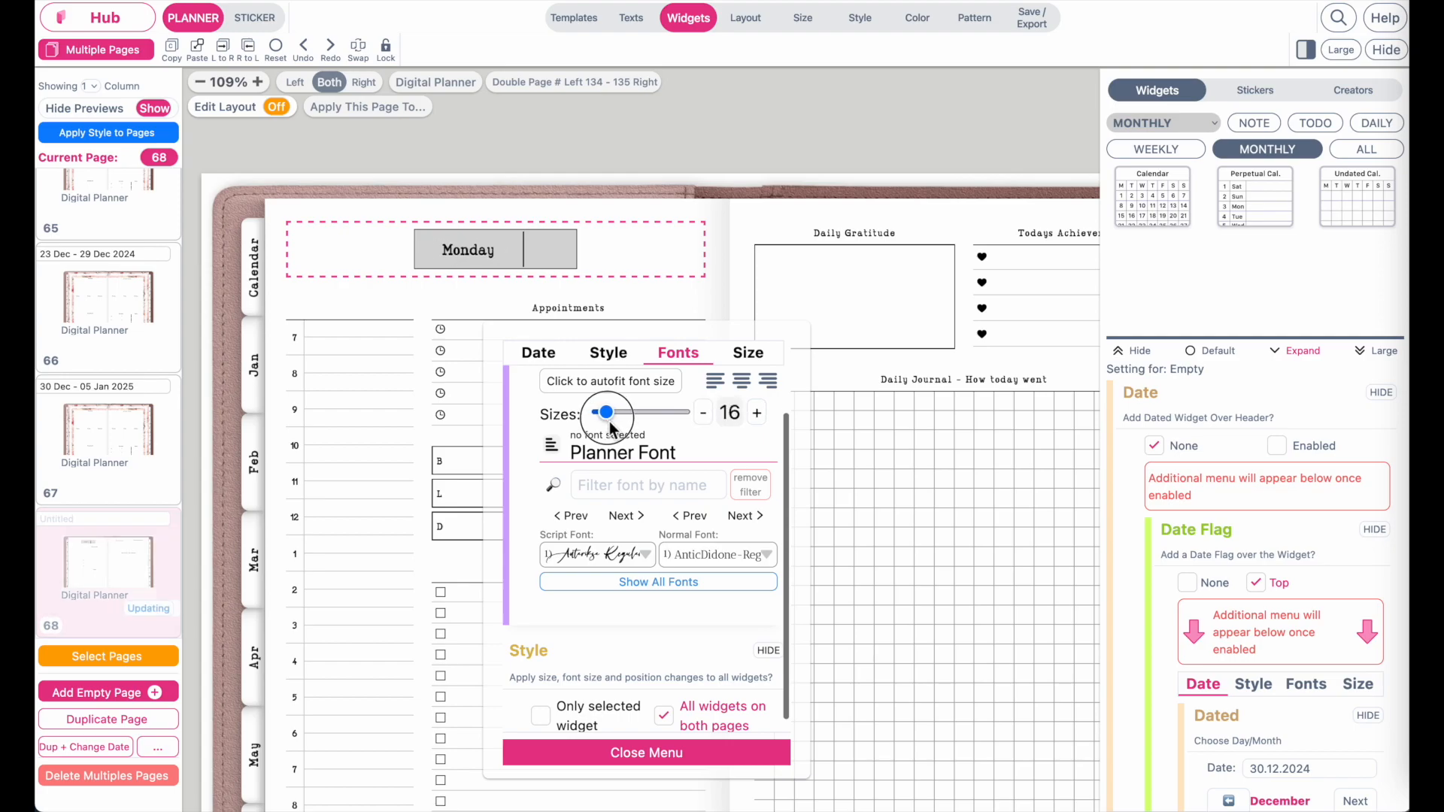
click(707, 419)
click(705, 413)
click(758, 415)
click(760, 417)
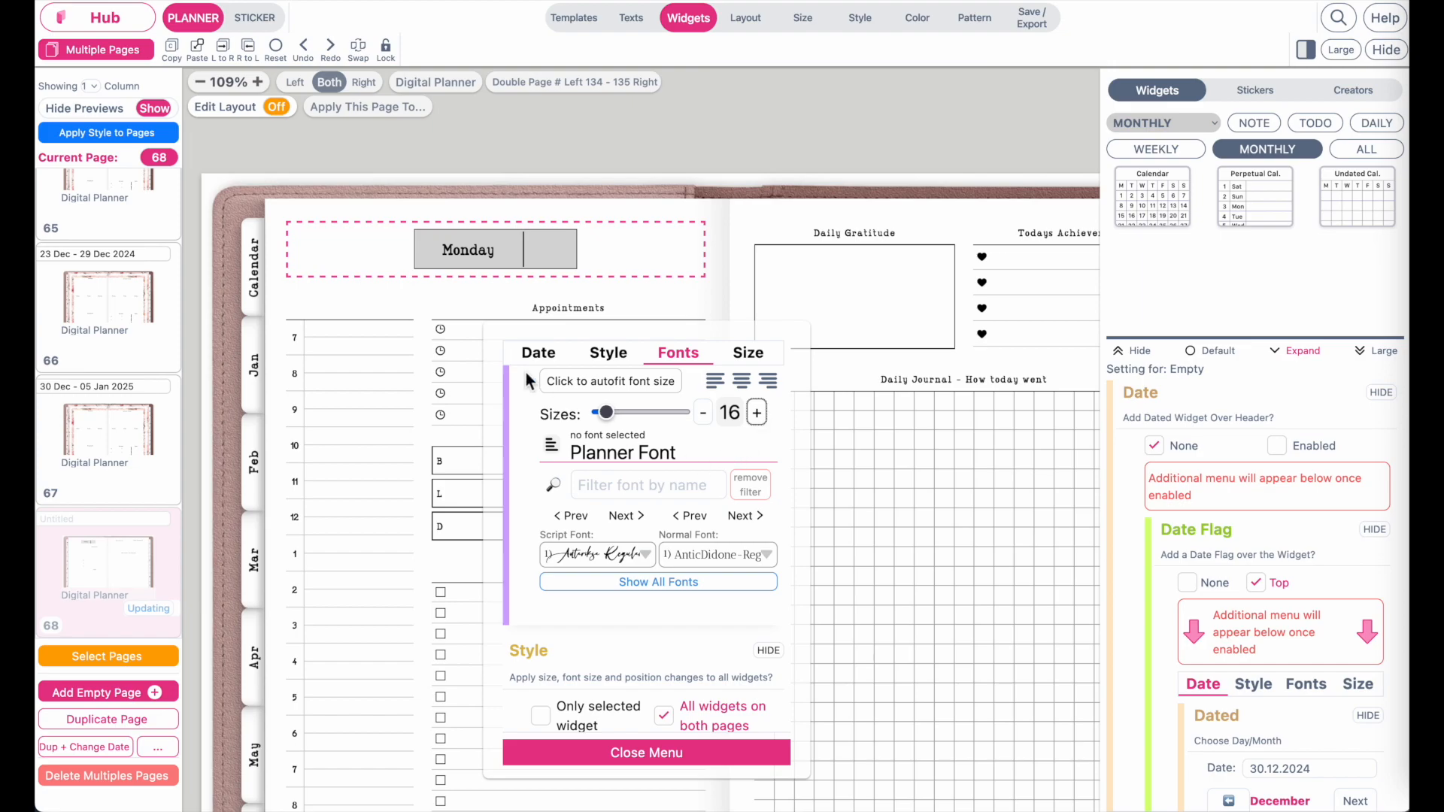
scroll(485, 310, down, 2)
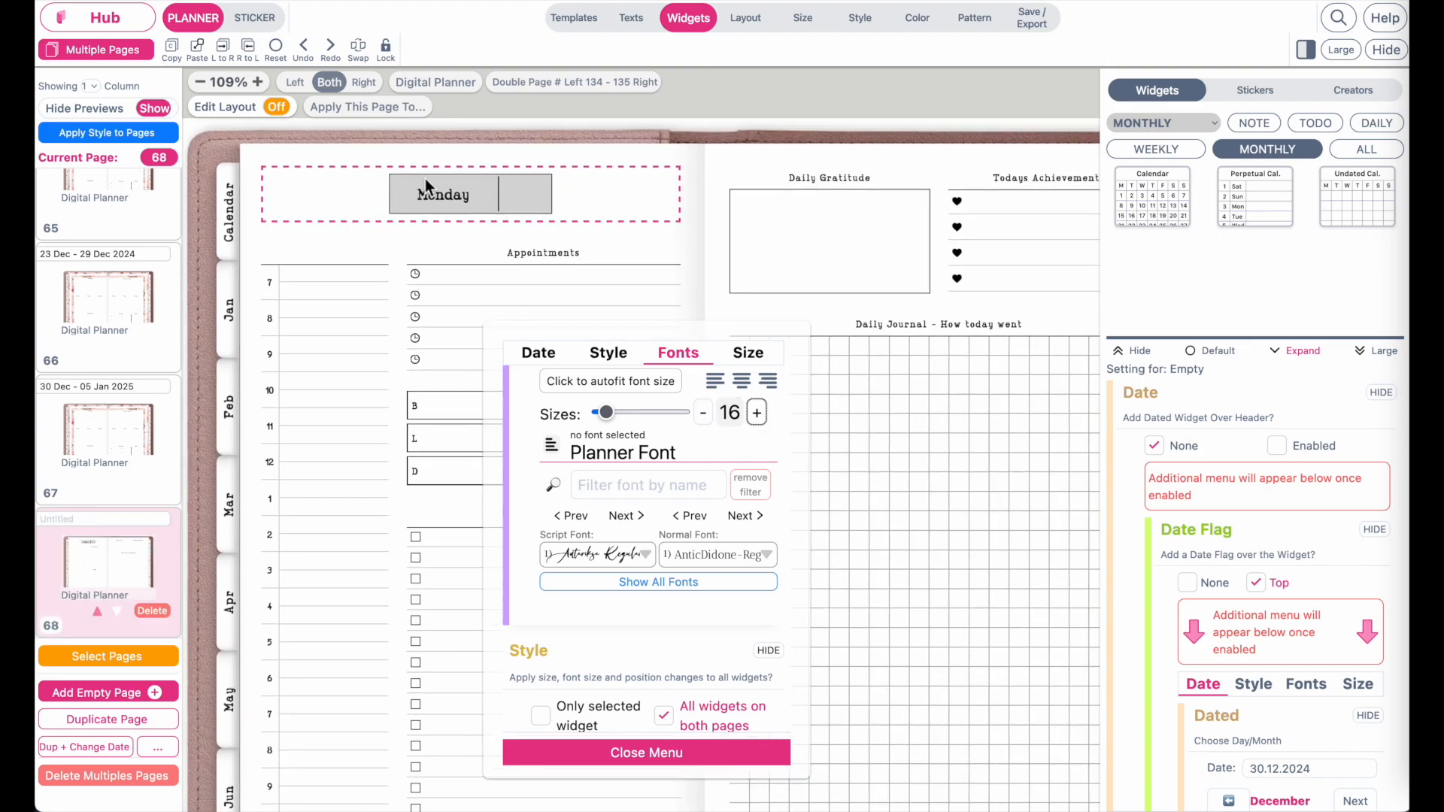
Change the Monday flag's inside colour to the custom white shade Snow and close its settings.
click(755, 361)
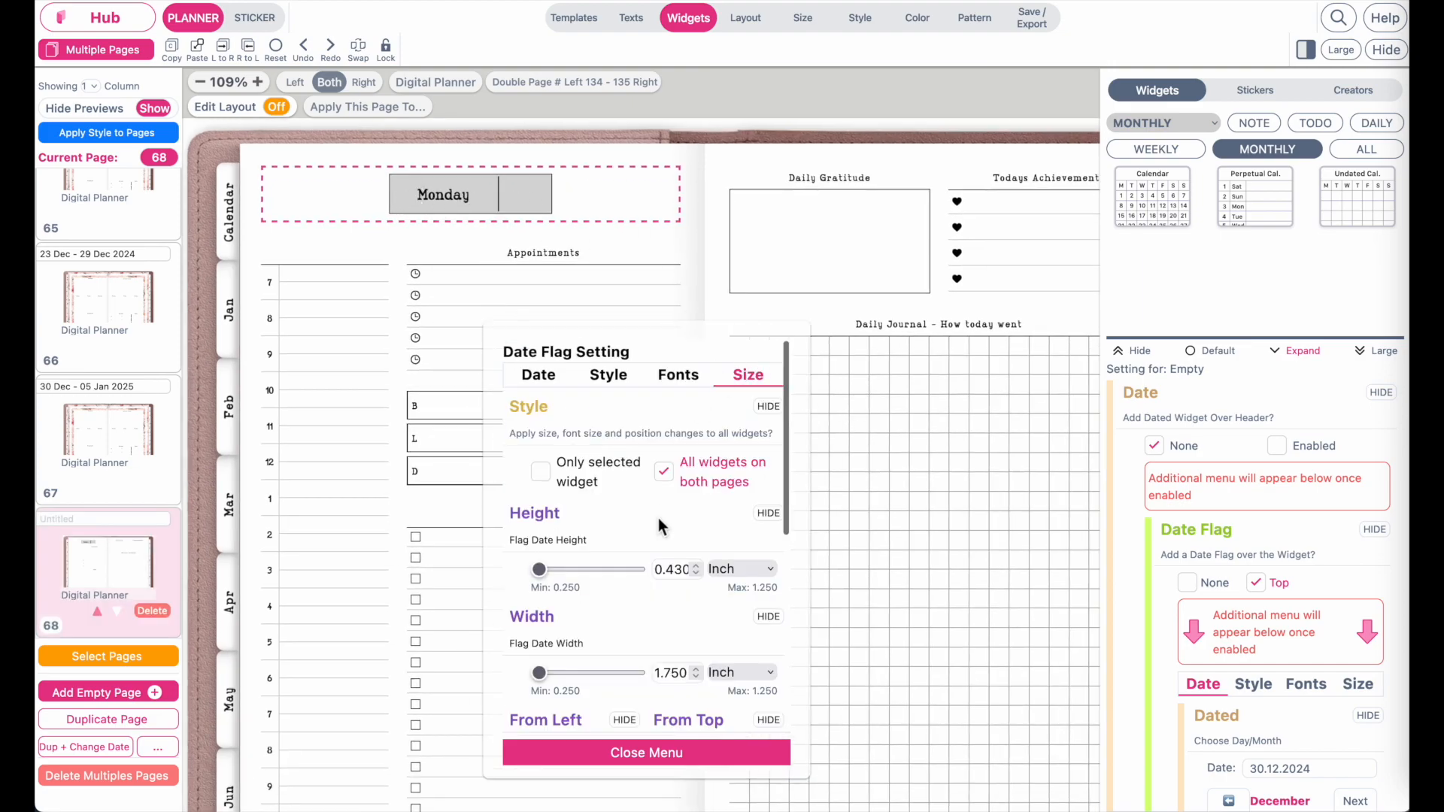
scroll(657, 518, down, 5)
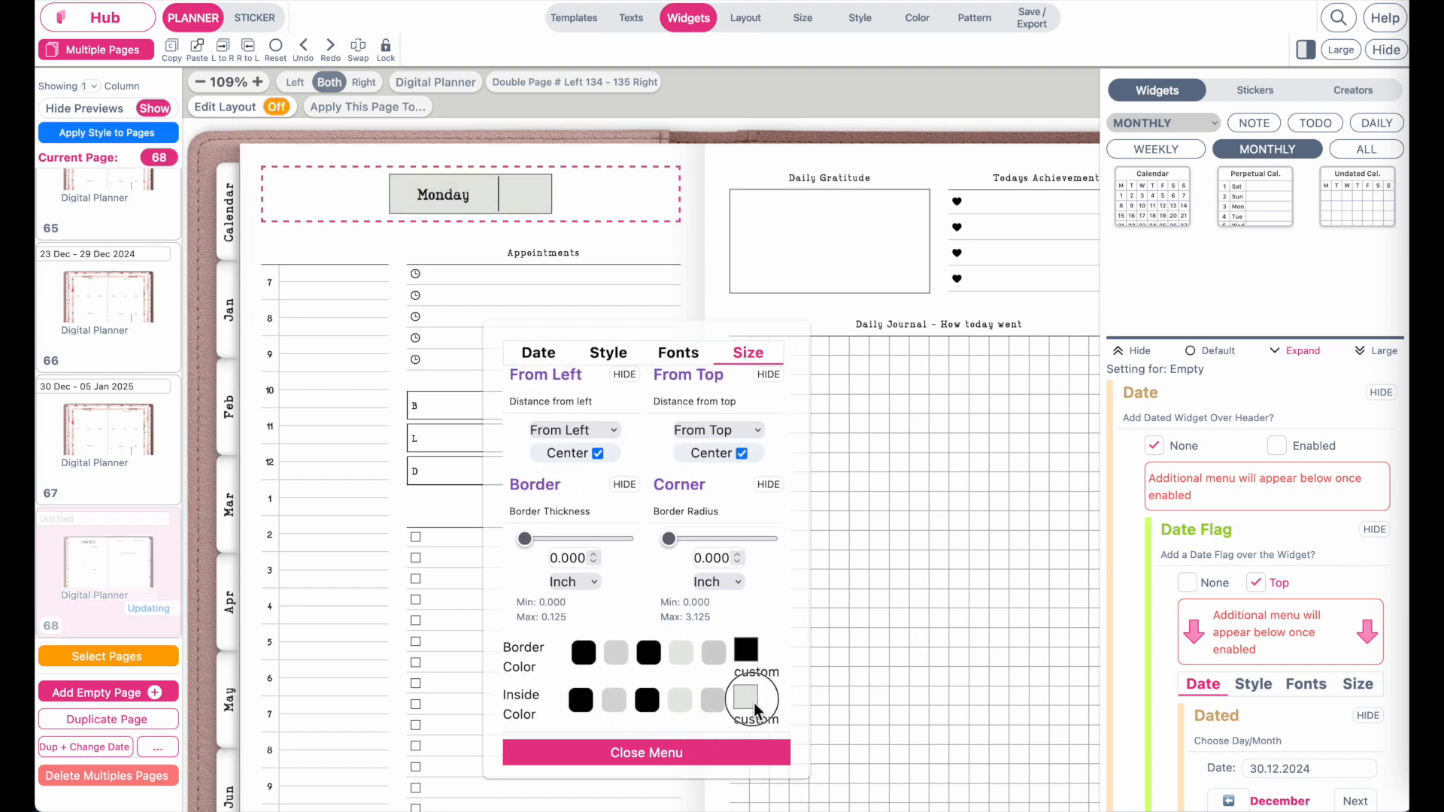
click(746, 698)
click(970, 425)
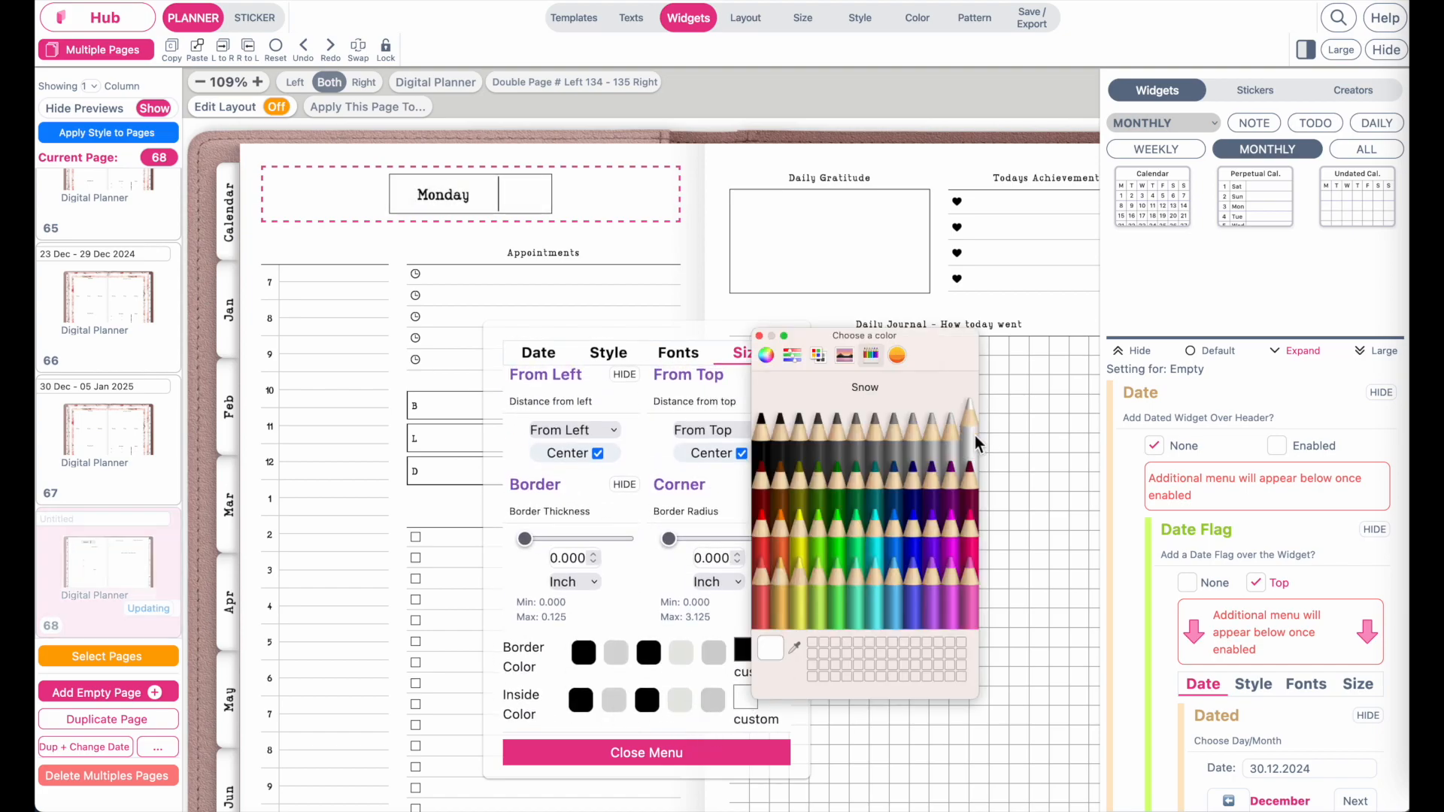
click(760, 336)
mouse_move(669, 539)
mouse_down()
mouse_move(838, 540)
mouse_move(664, 541)
mouse_up()
click(534, 756)
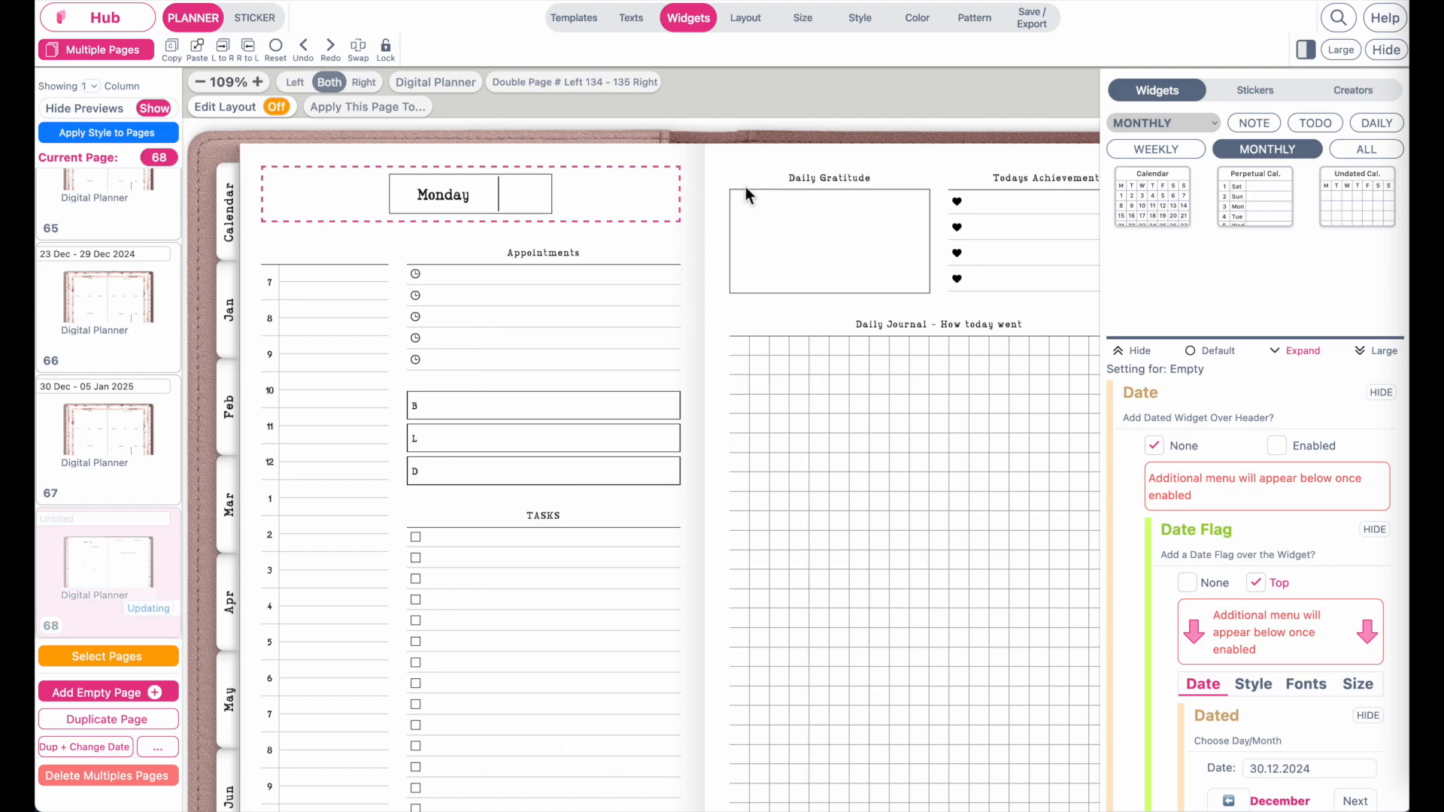
Try the "30, Monday" date style on the Monday flag.
click(429, 198)
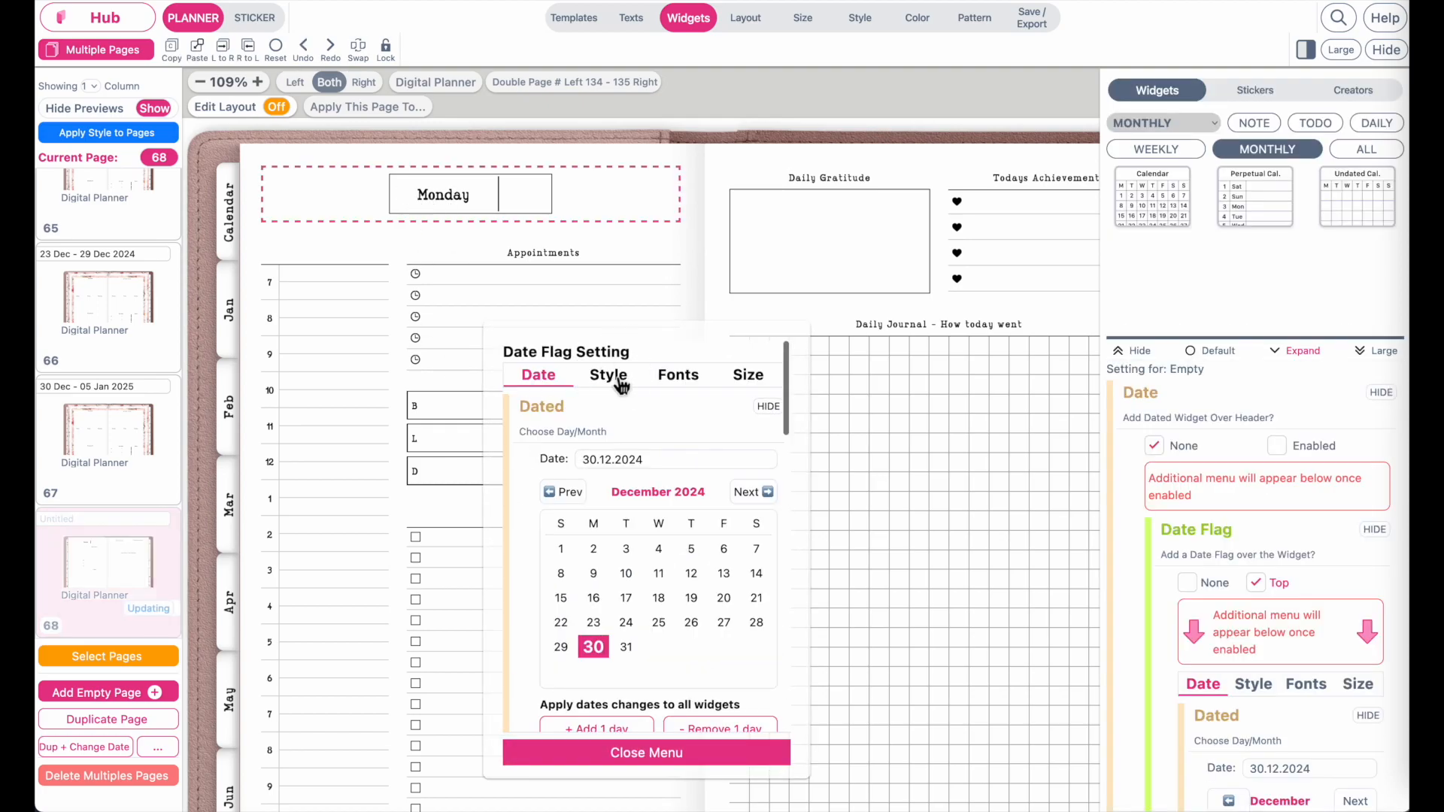
click(619, 380)
scroll(617, 539, down, 3)
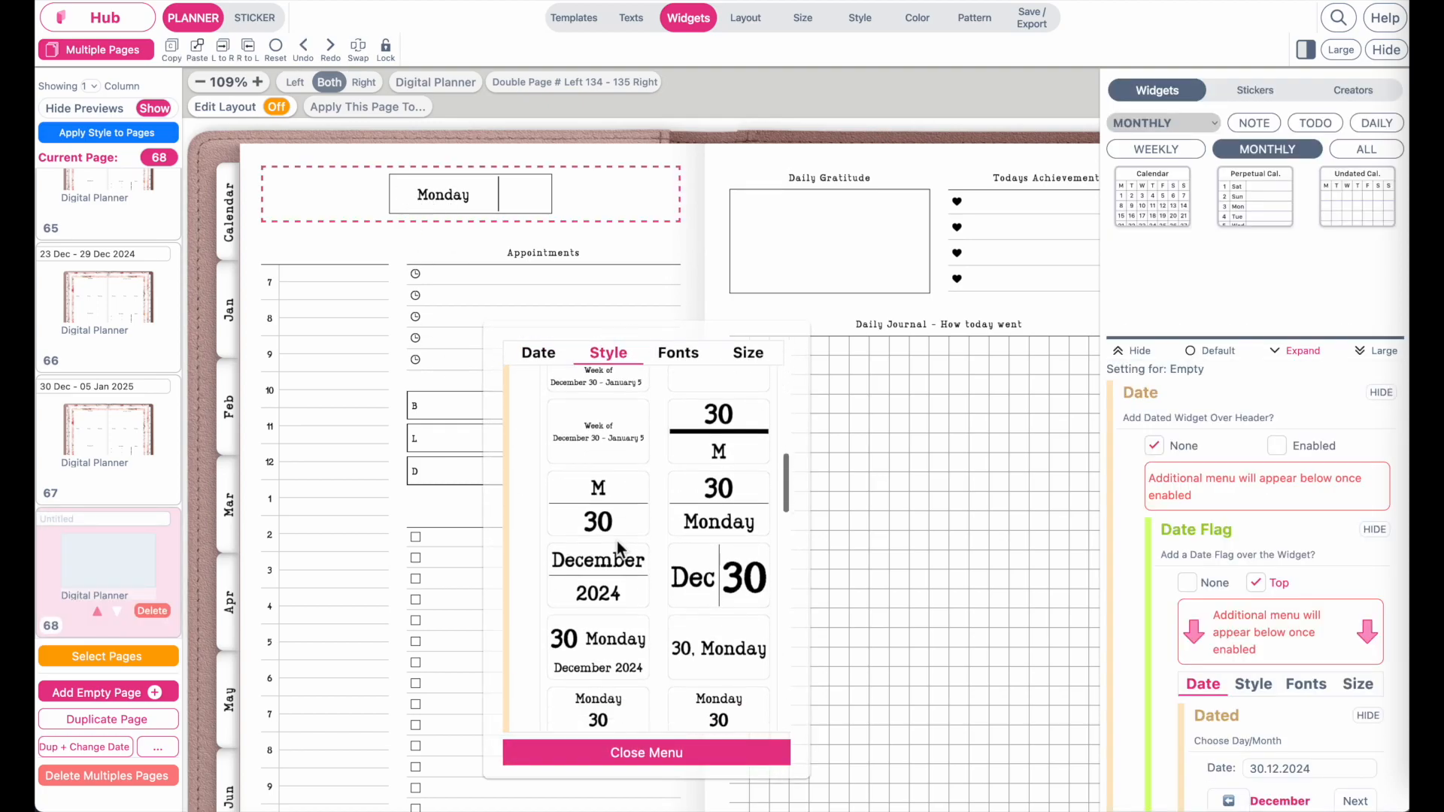
scroll(730, 580, down, 1)
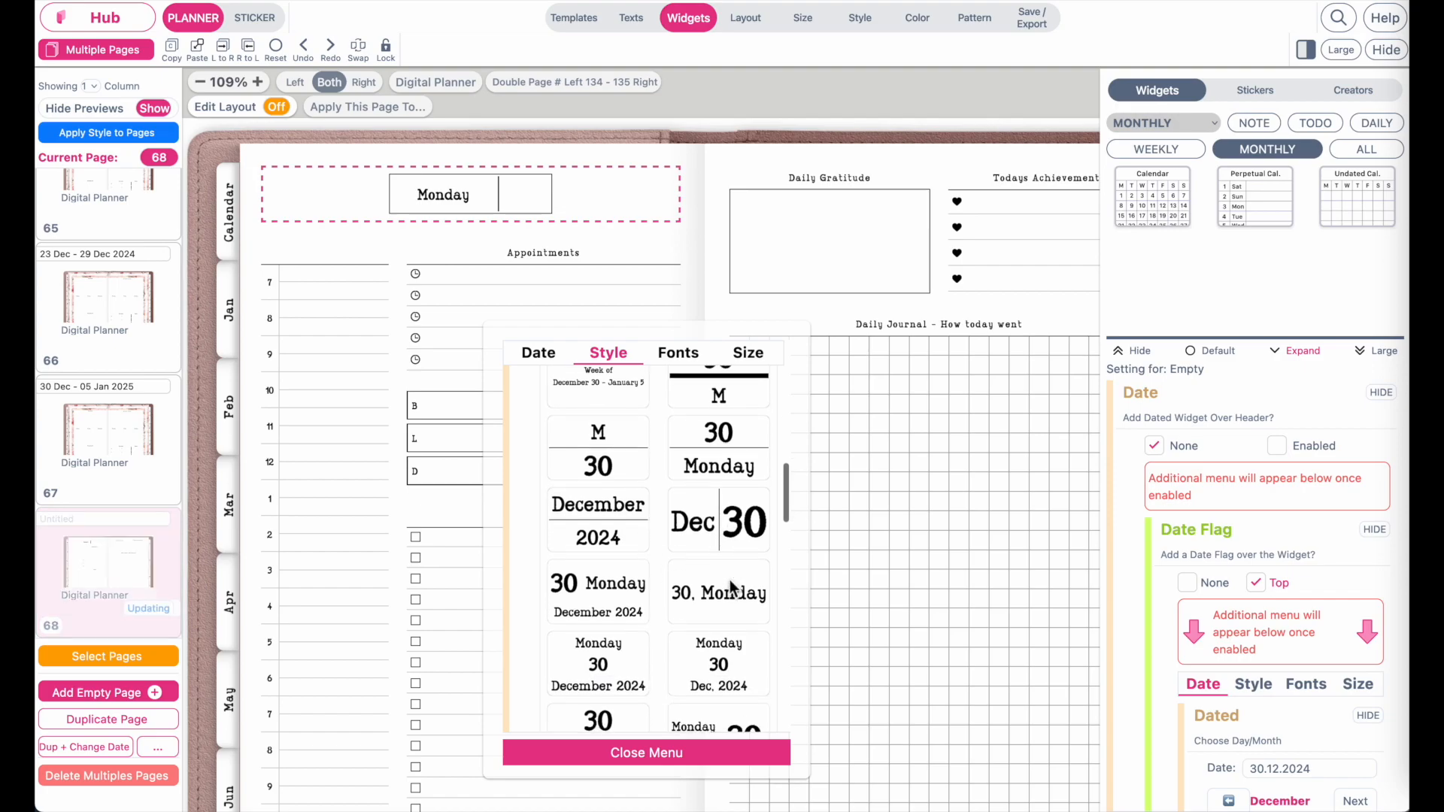
click(701, 608)
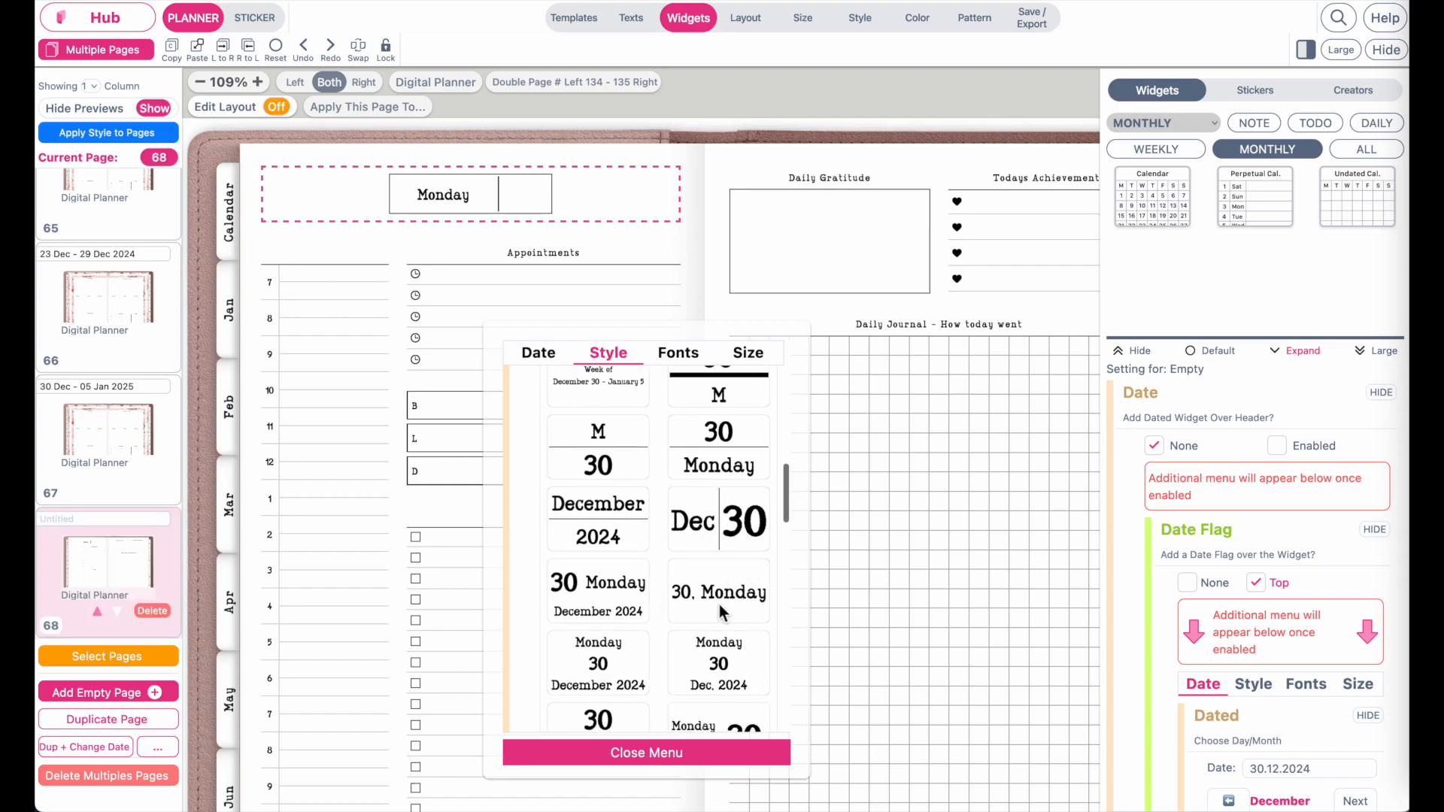
scroll(705, 602, up, 5)
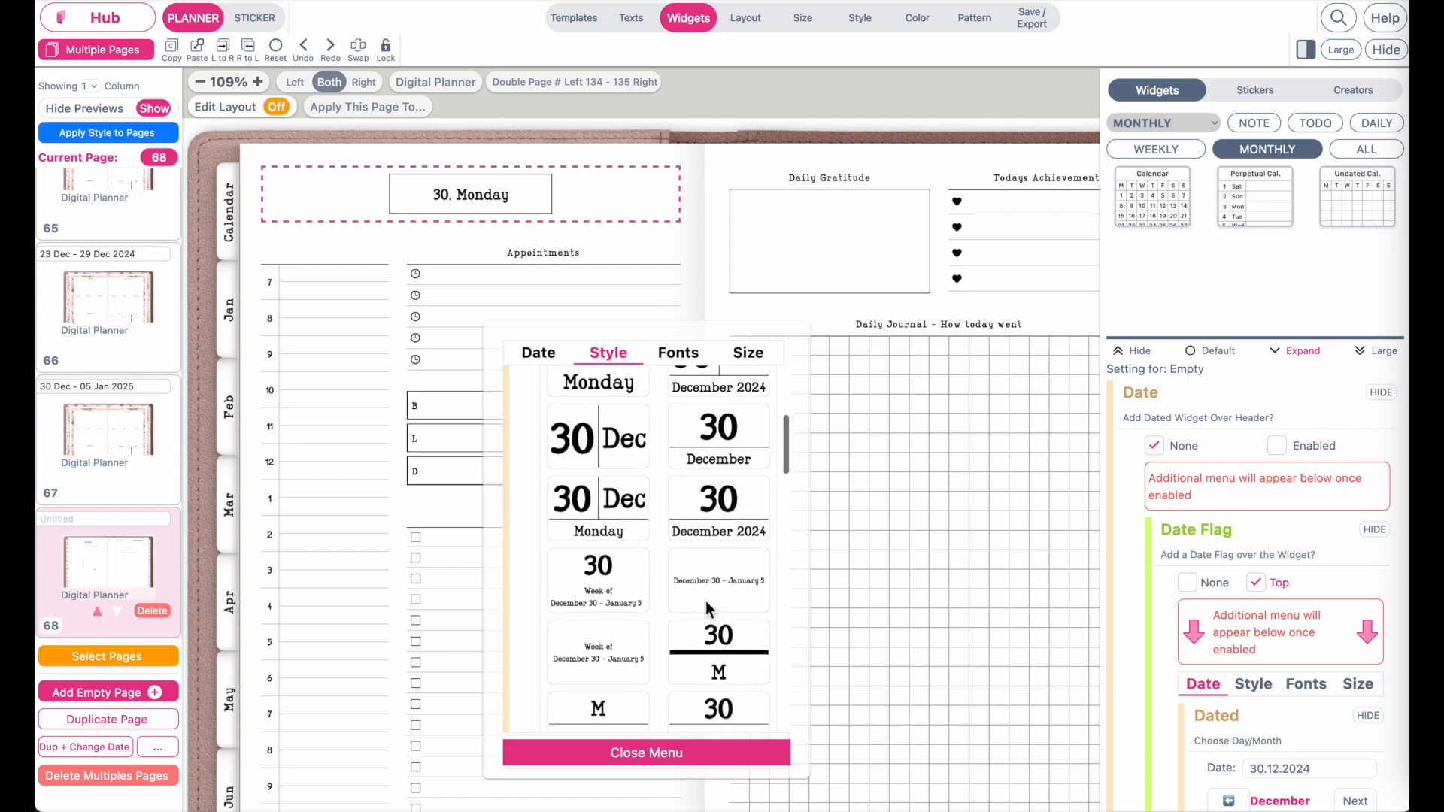
Set the date flag's date to 01.01.2024.
click(539, 354)
scroll(557, 481, up, 6)
scroll(498, 472, down, 1)
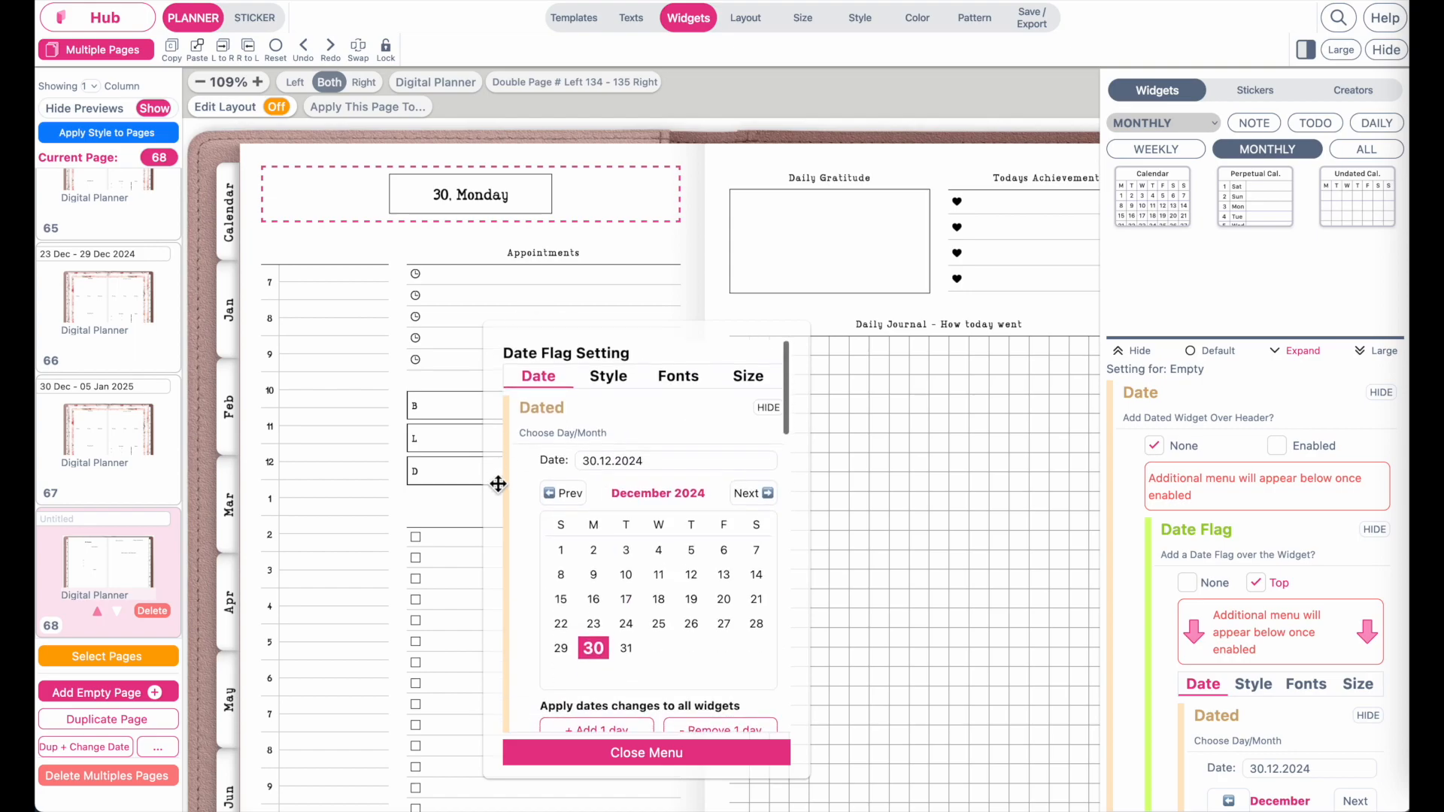
click(570, 493)
click(570, 493)
click(570, 493)
click(570, 493)
click(570, 493)
click(570, 493)
click(570, 493)
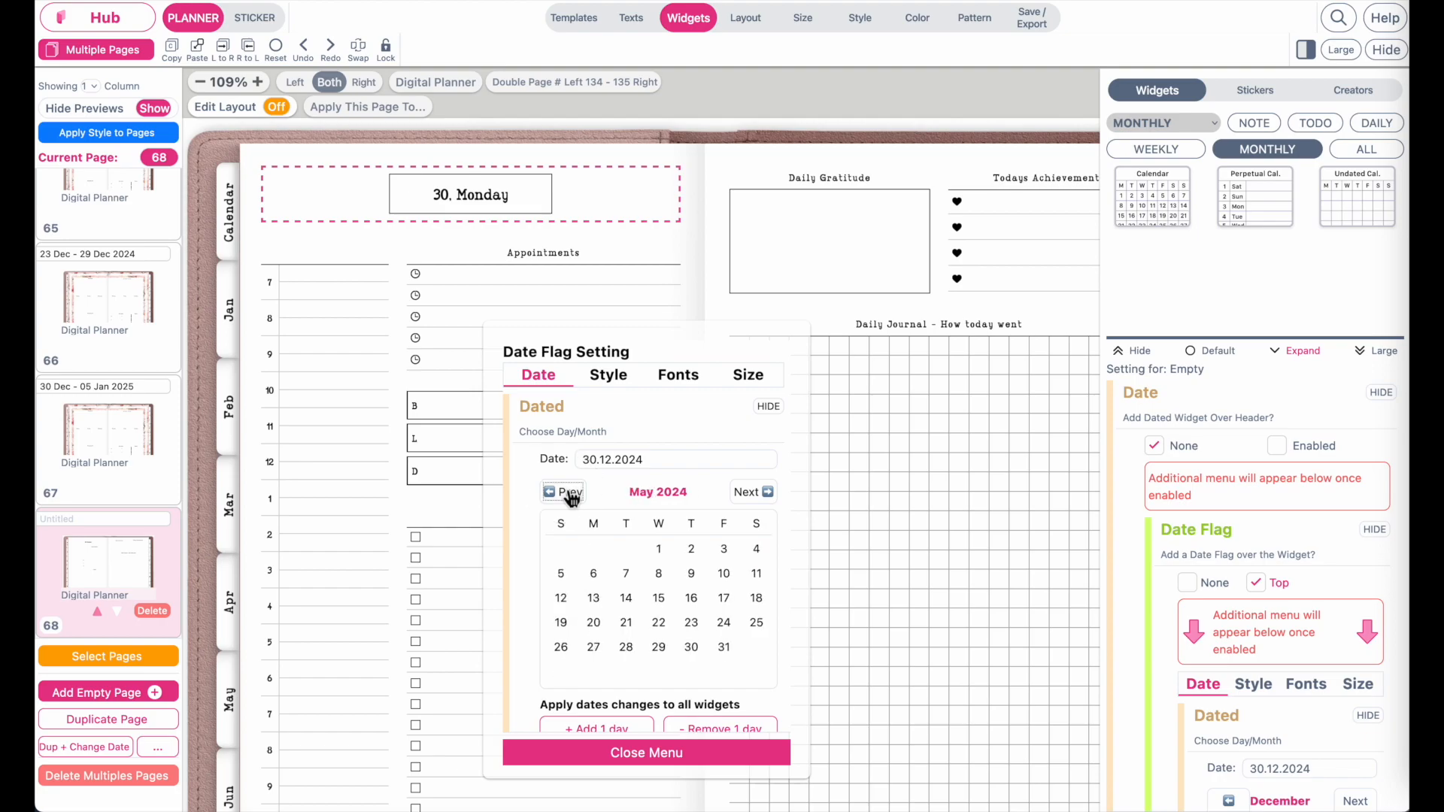
click(570, 493)
click(570, 493)
click(570, 493)
click(570, 493)
click(608, 557)
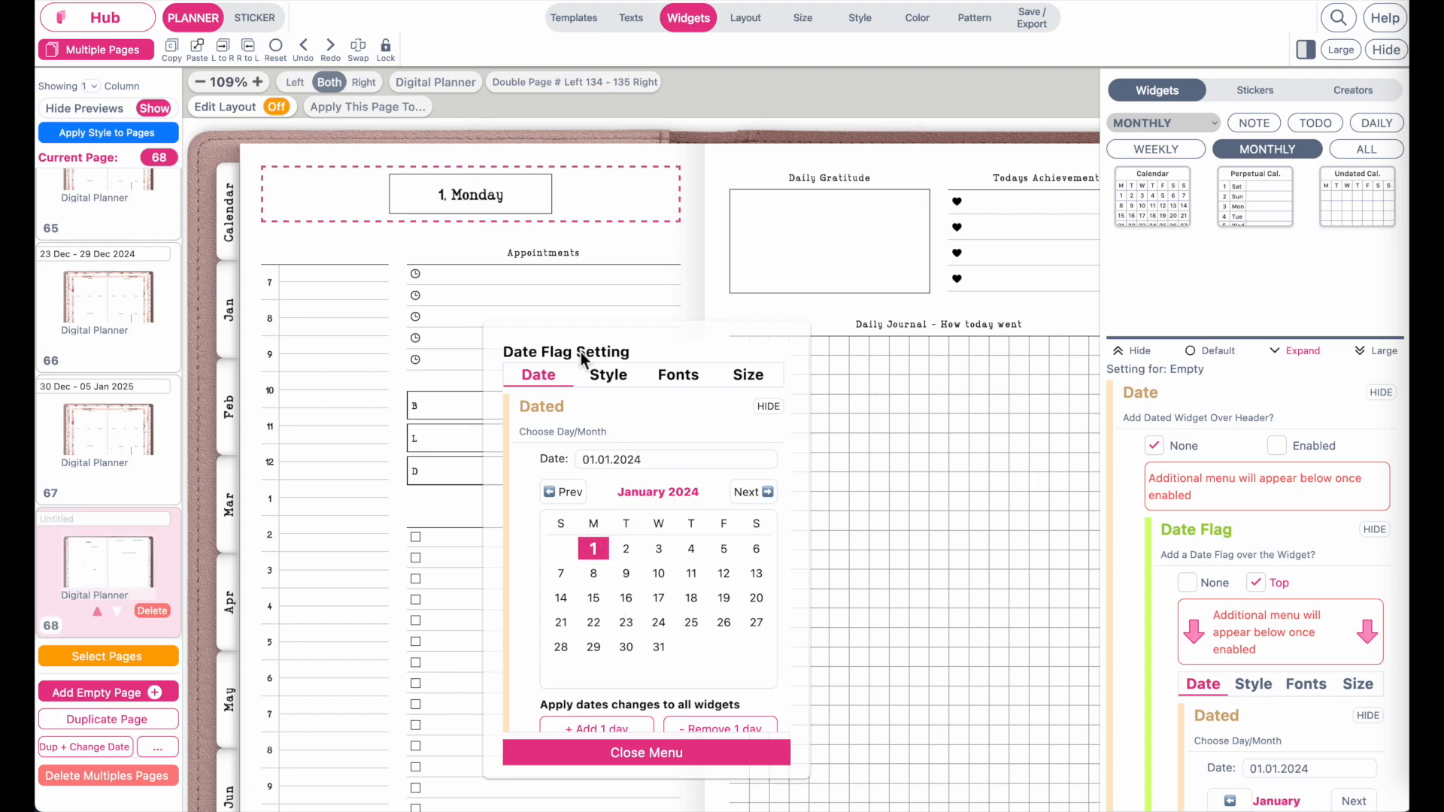
Apply the date style with "Monday" beside a divider and blank space to the flag, and close its settings.
click(611, 376)
scroll(649, 549, down, 3)
scroll(649, 549, down, 10)
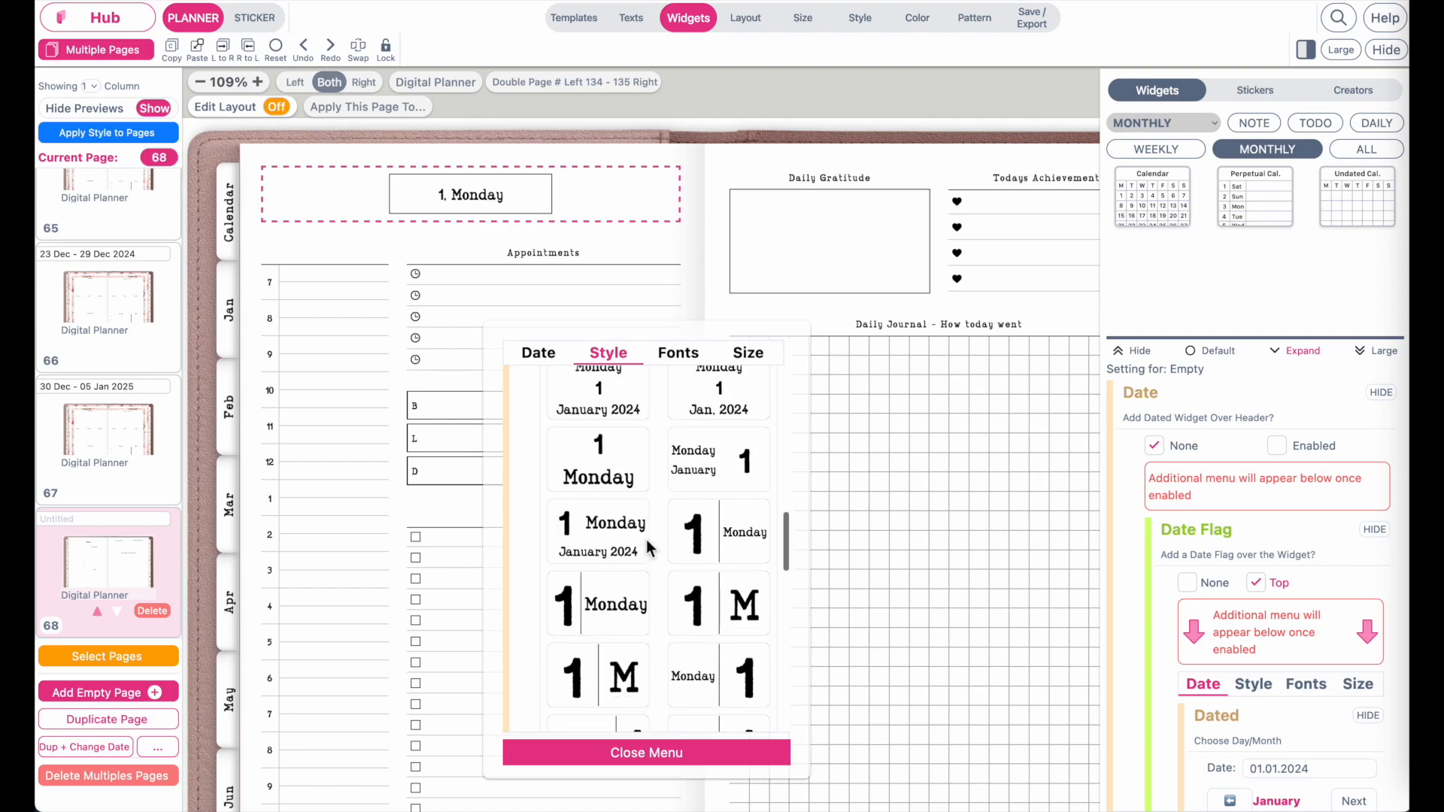
scroll(648, 550, down, 1)
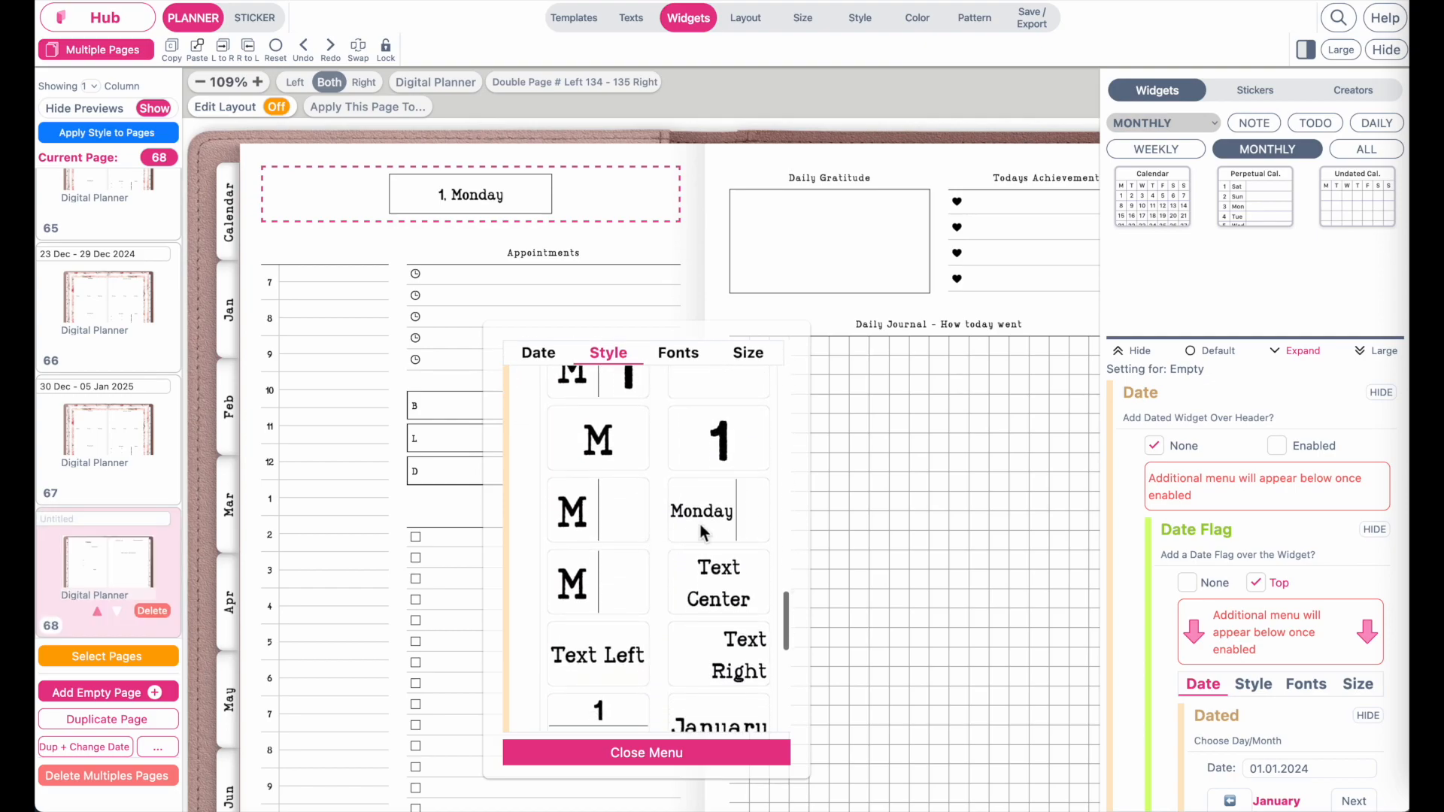
click(727, 513)
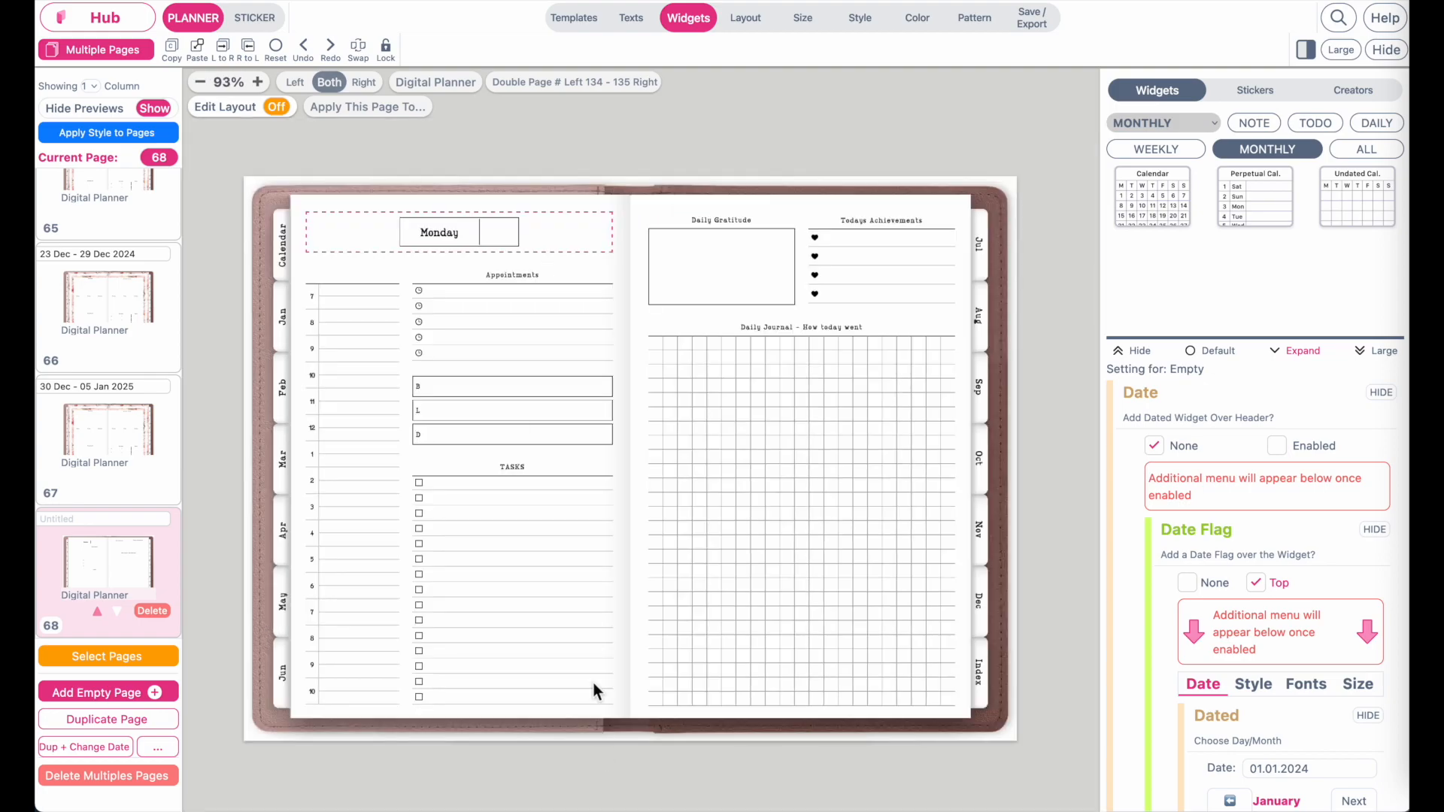
click(645, 759)
Select 1 January 2024 for the Monday date flag and close its settings.
click(480, 232)
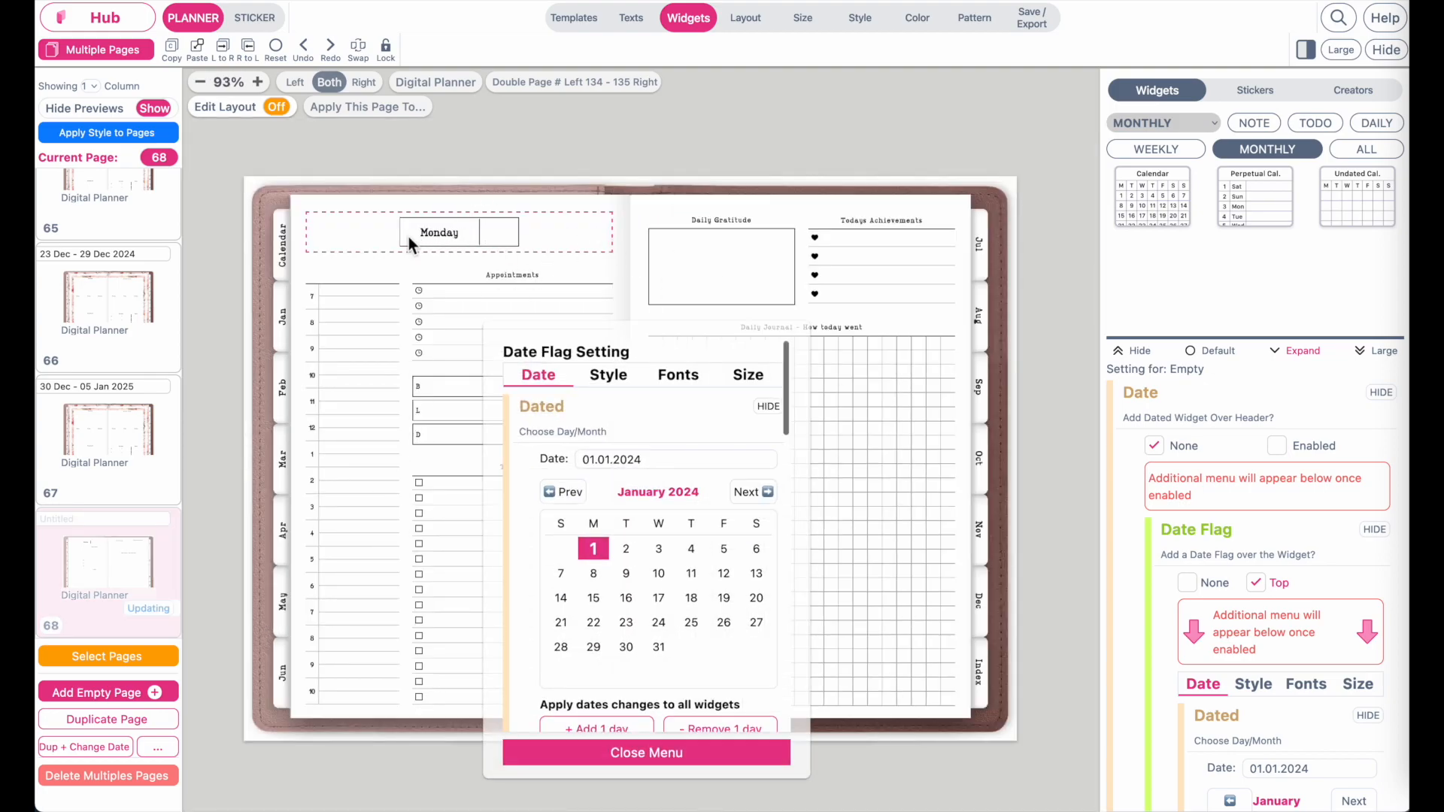
click(599, 555)
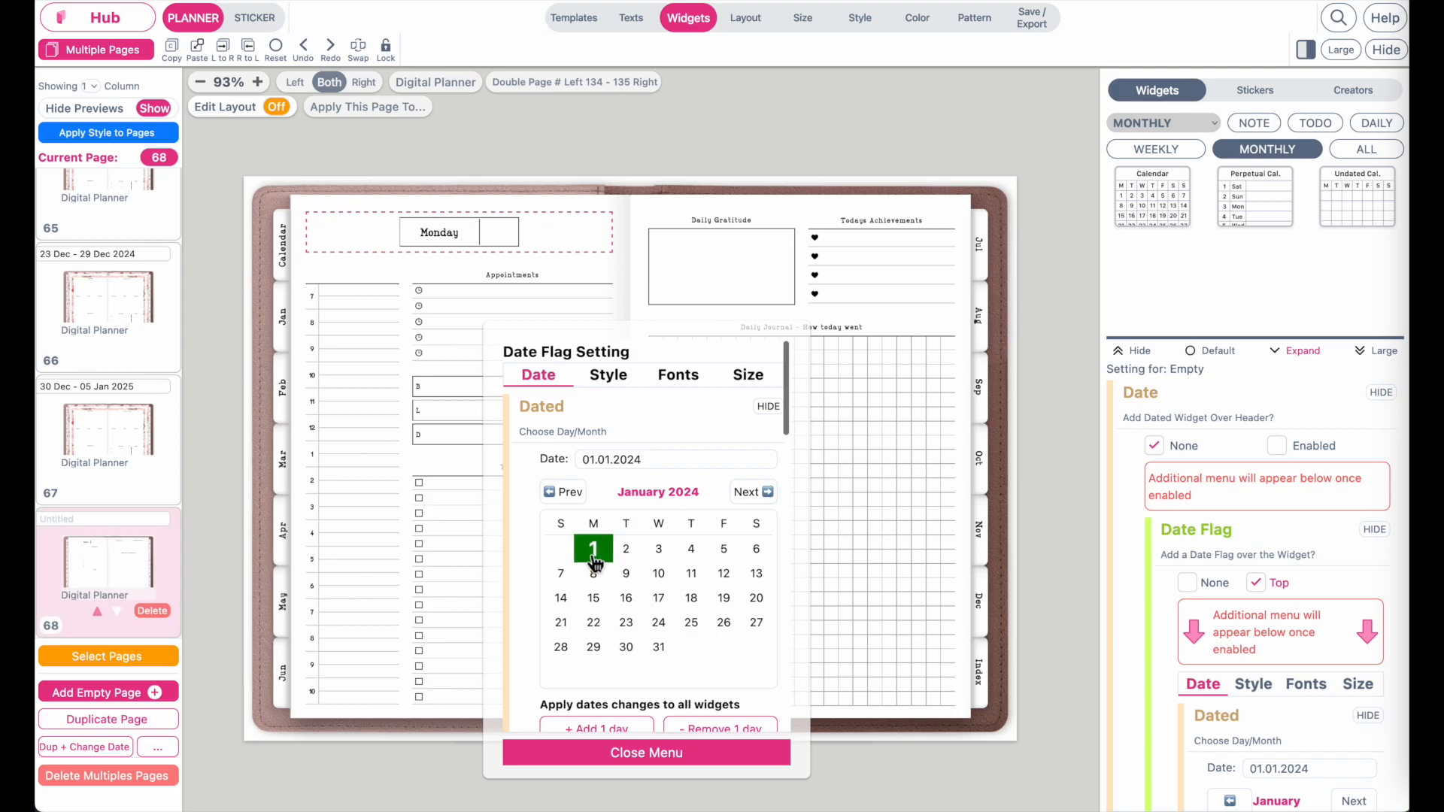
click(591, 761)
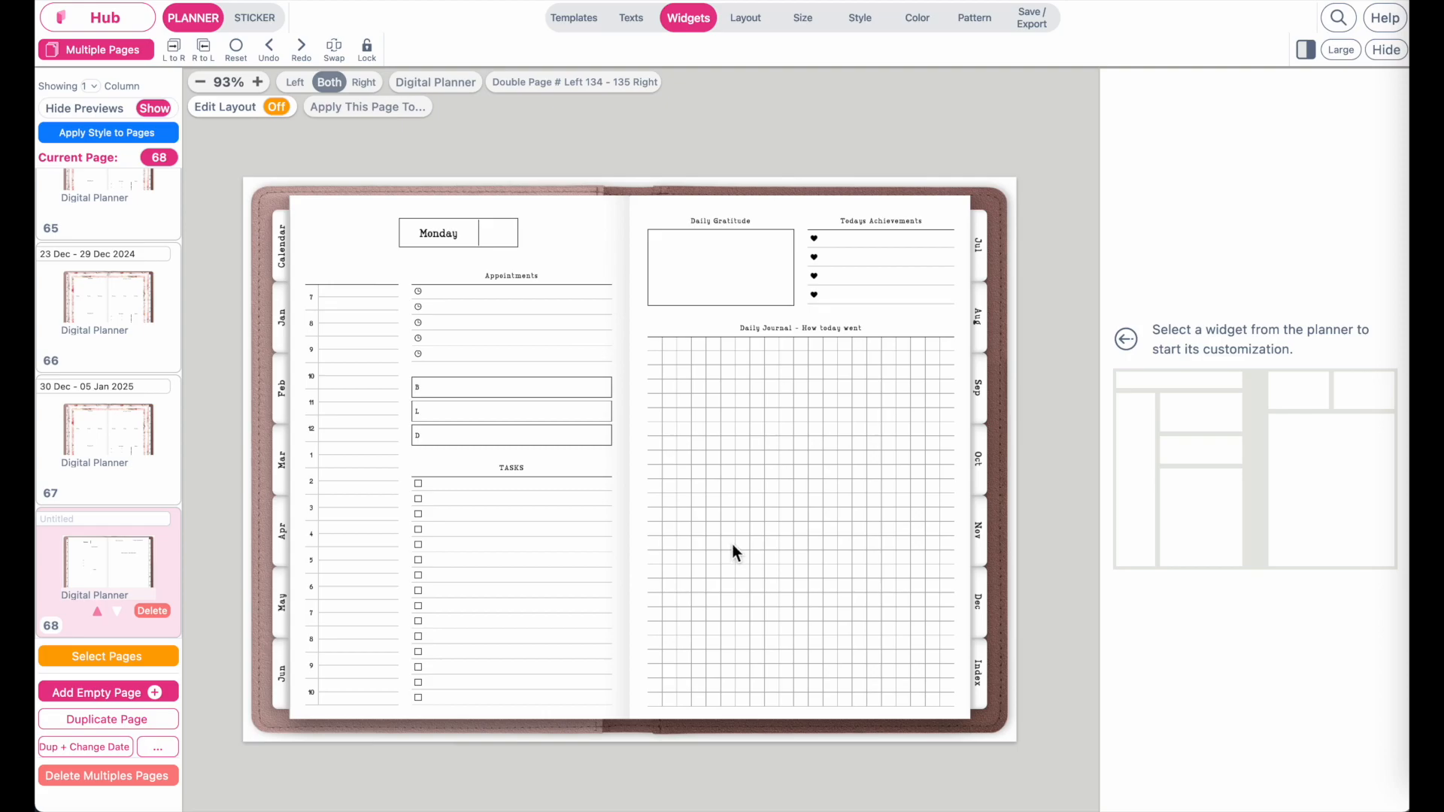
Duplicate the daily spread with changed dates 365 times, waiting 0.5 seconds between pages, and close the repeat dialog.
click(158, 747)
click(536, 711)
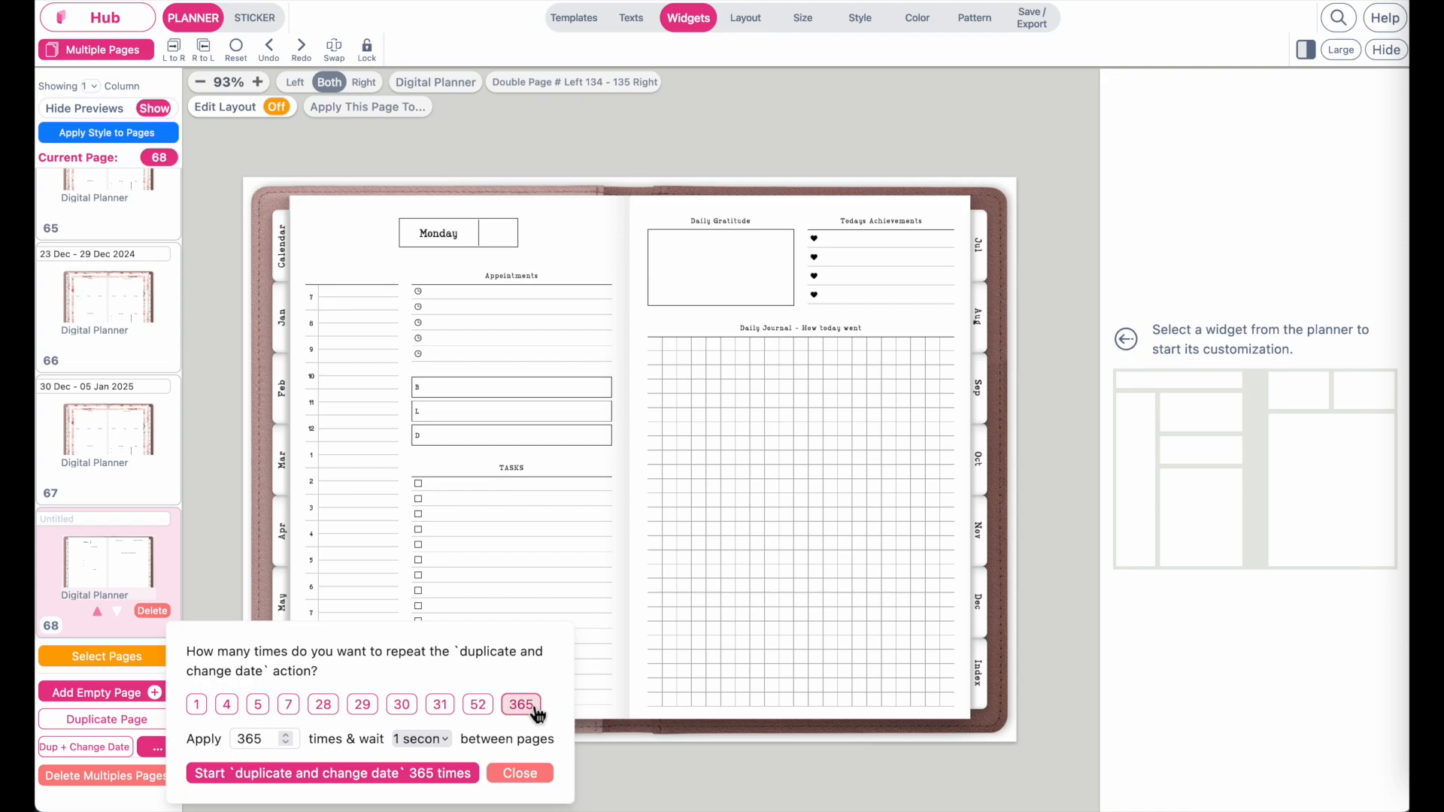
click(423, 737)
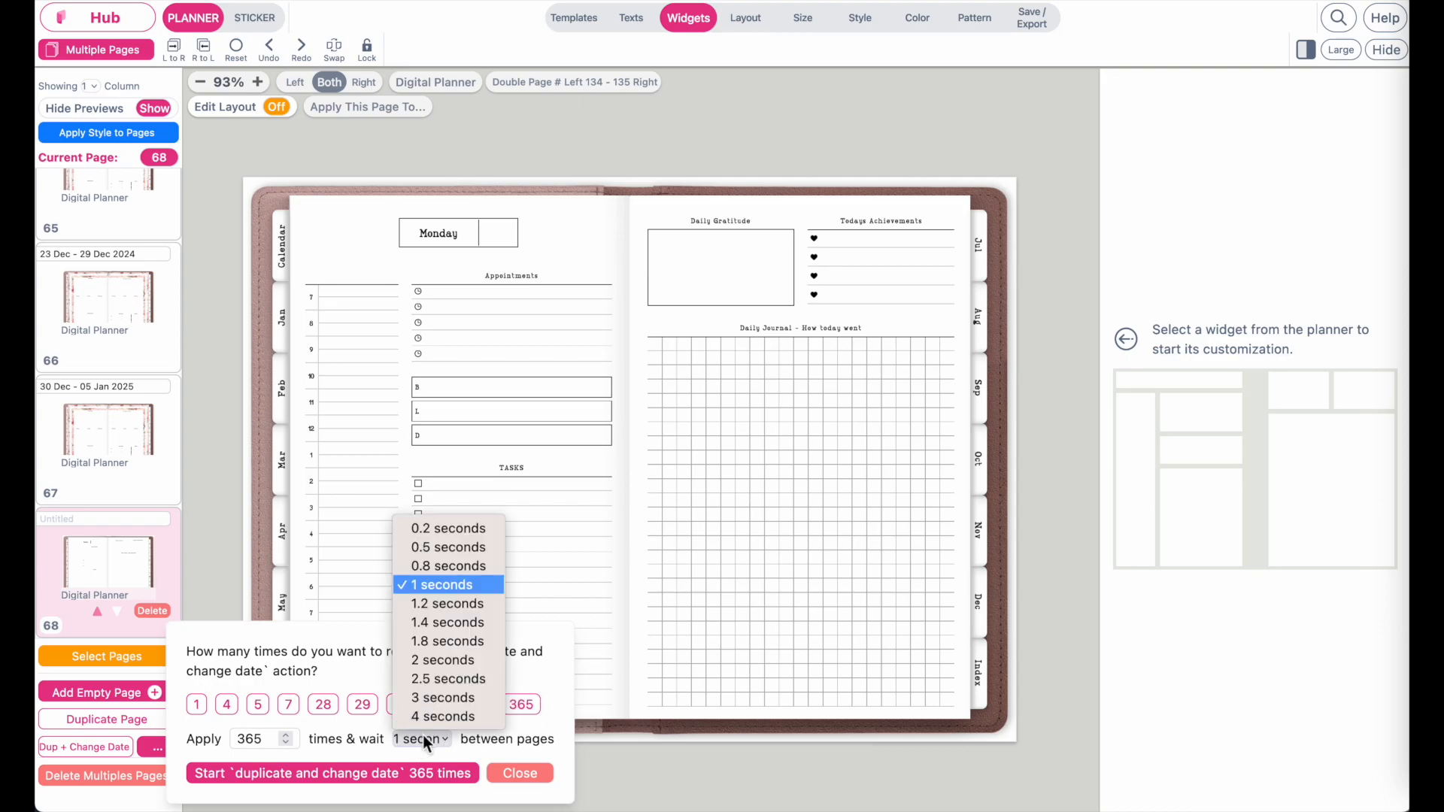
click(427, 547)
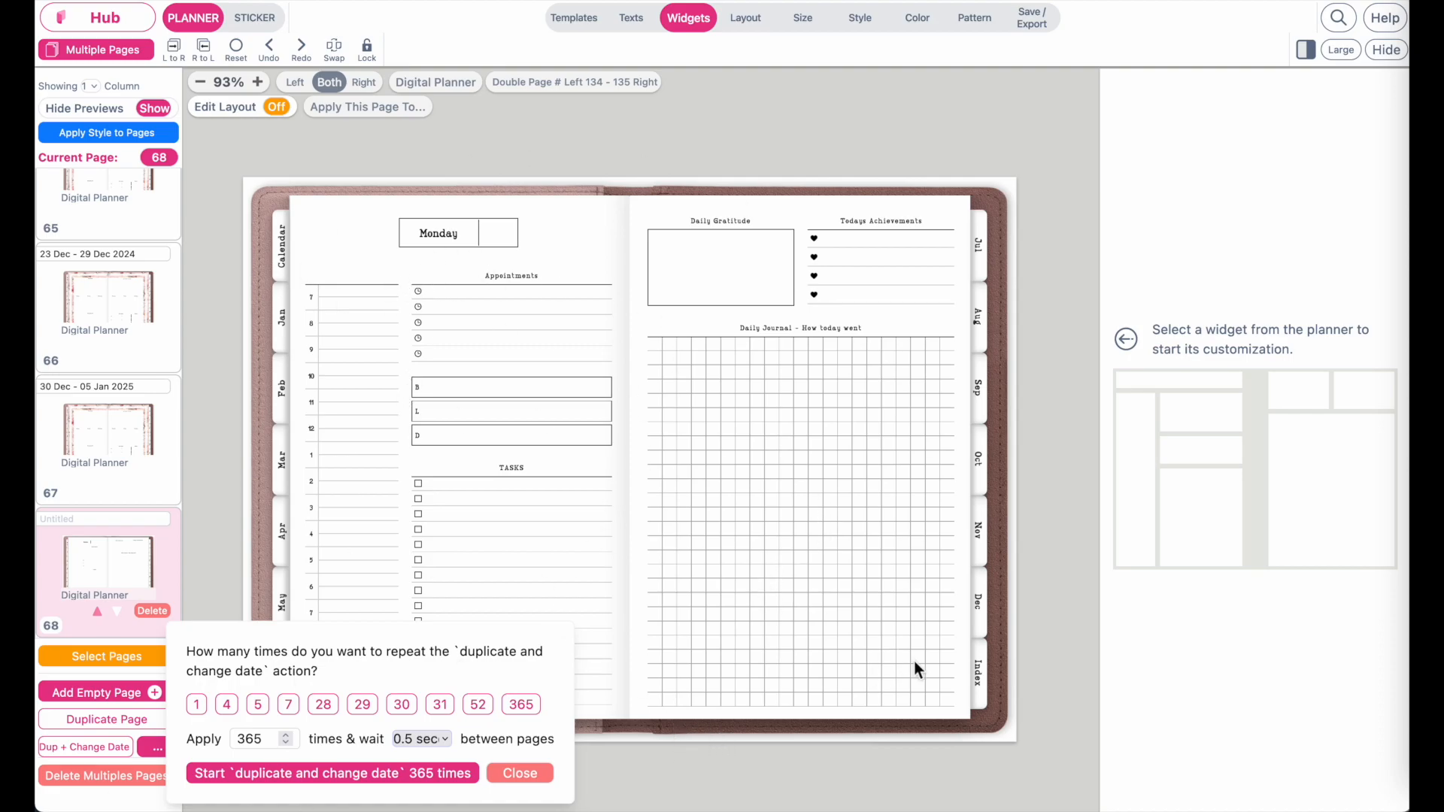
click(422, 739)
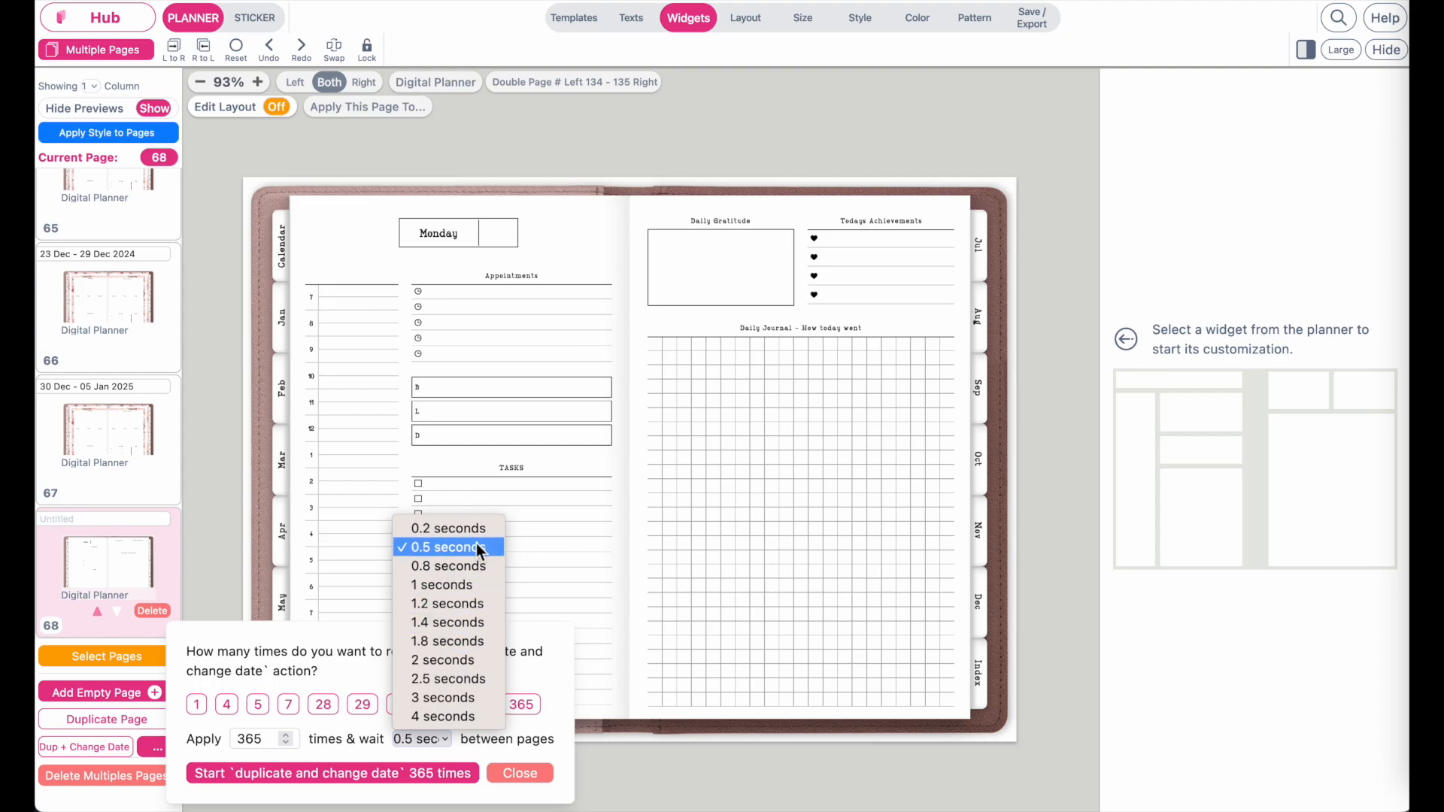
click(453, 767)
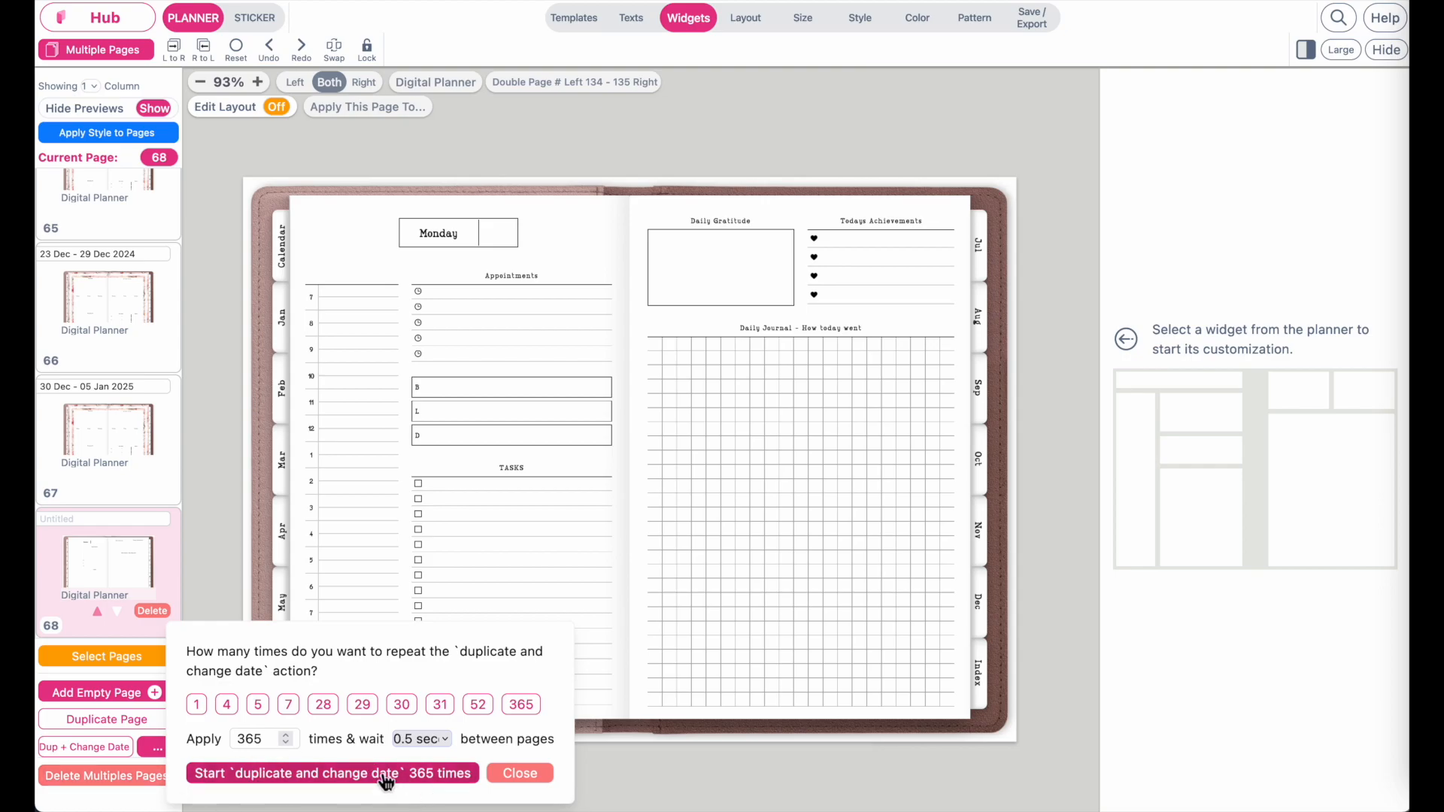
click(385, 779)
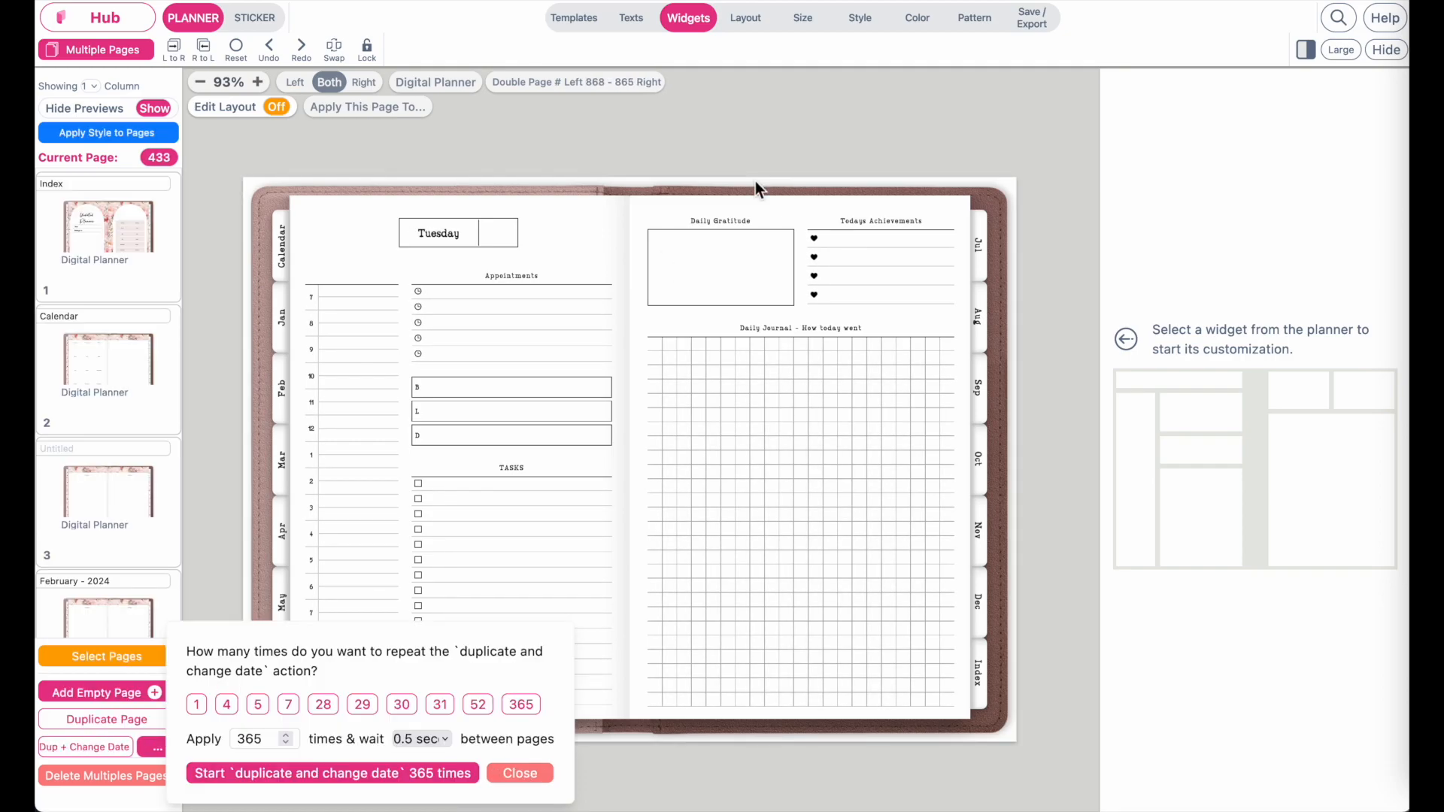
click(527, 774)
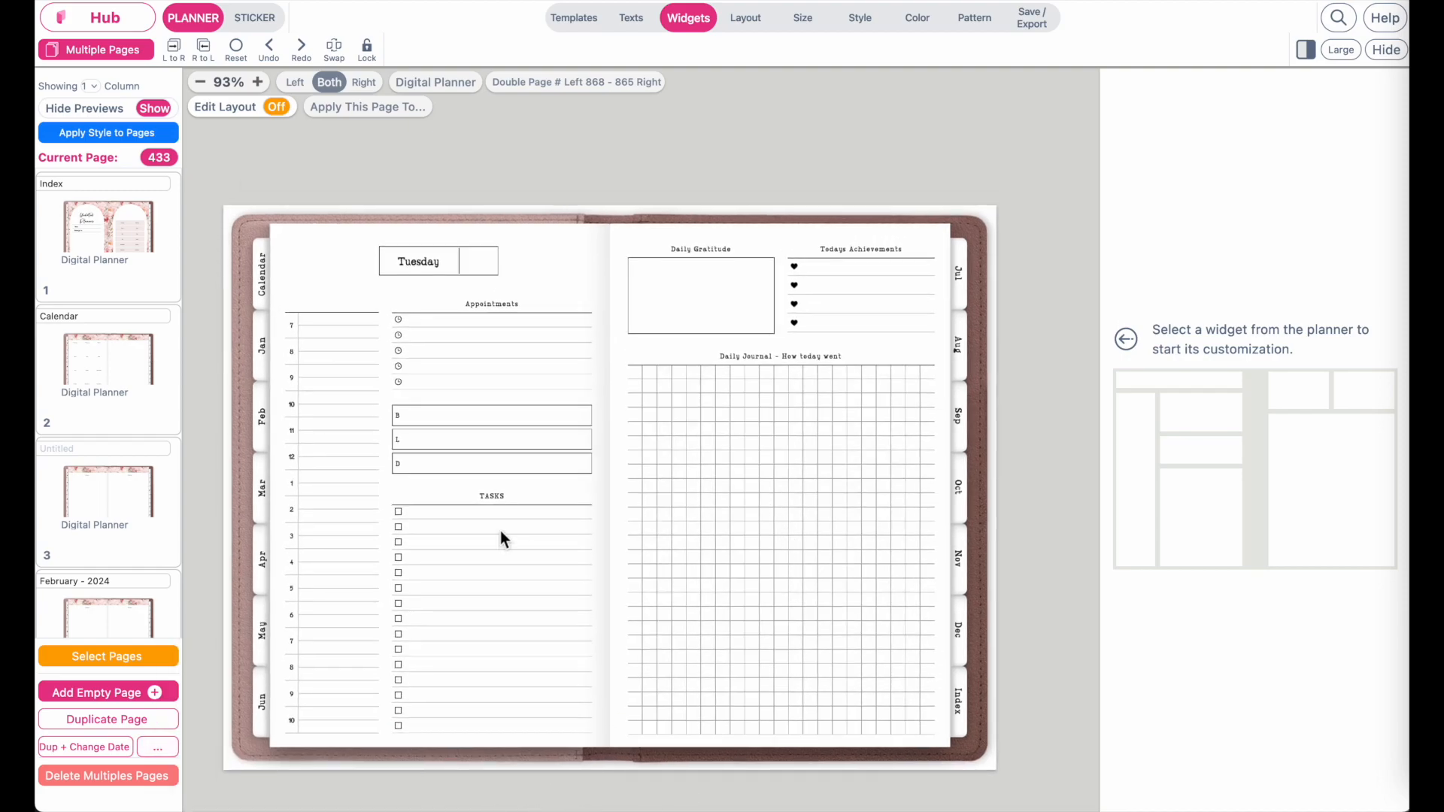
Check the last duplicated daily pages and the date set in the final spread's date flag.
drag(173, 512, 182, 121)
drag(175, 194, 168, 734)
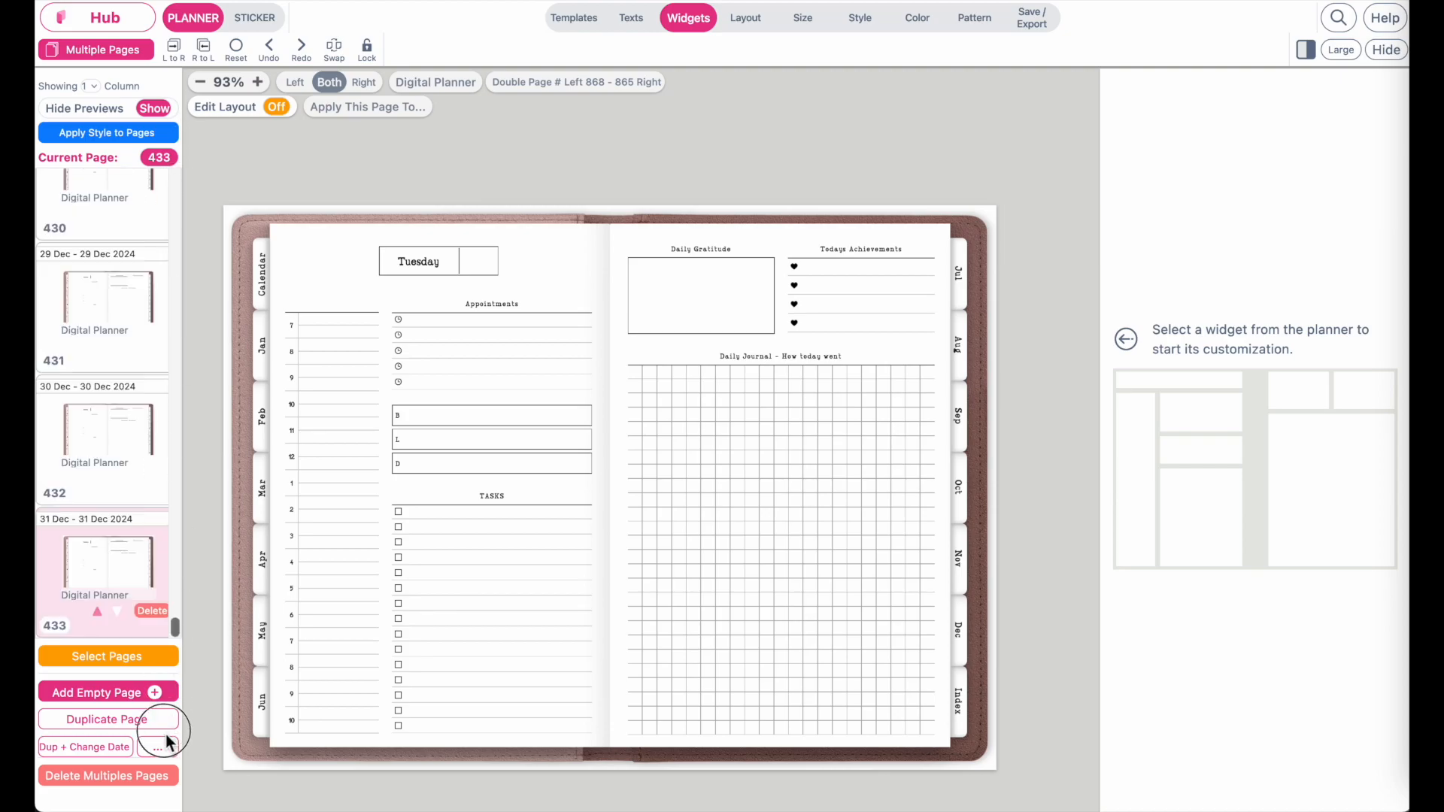
mouse_move(172, 621)
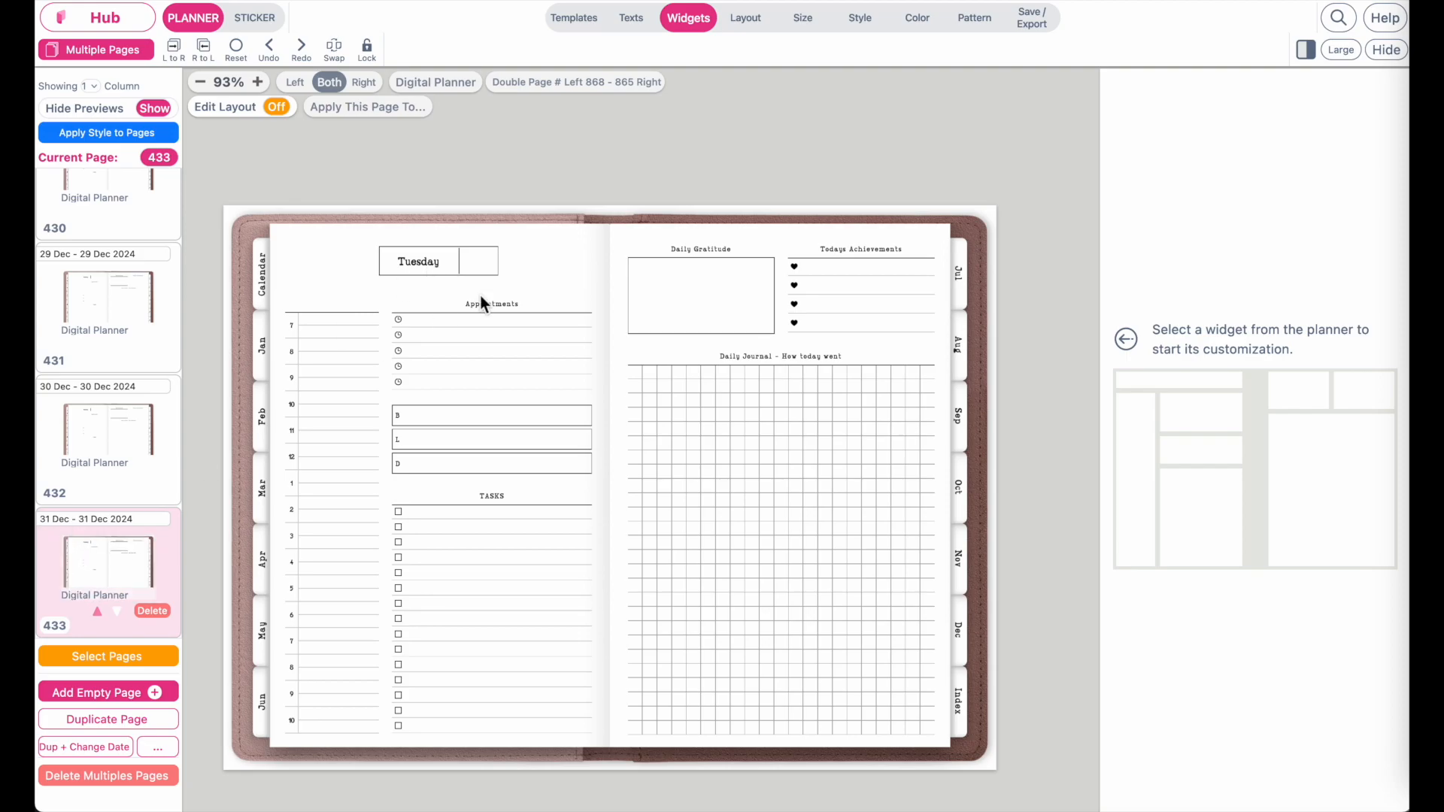
click(441, 264)
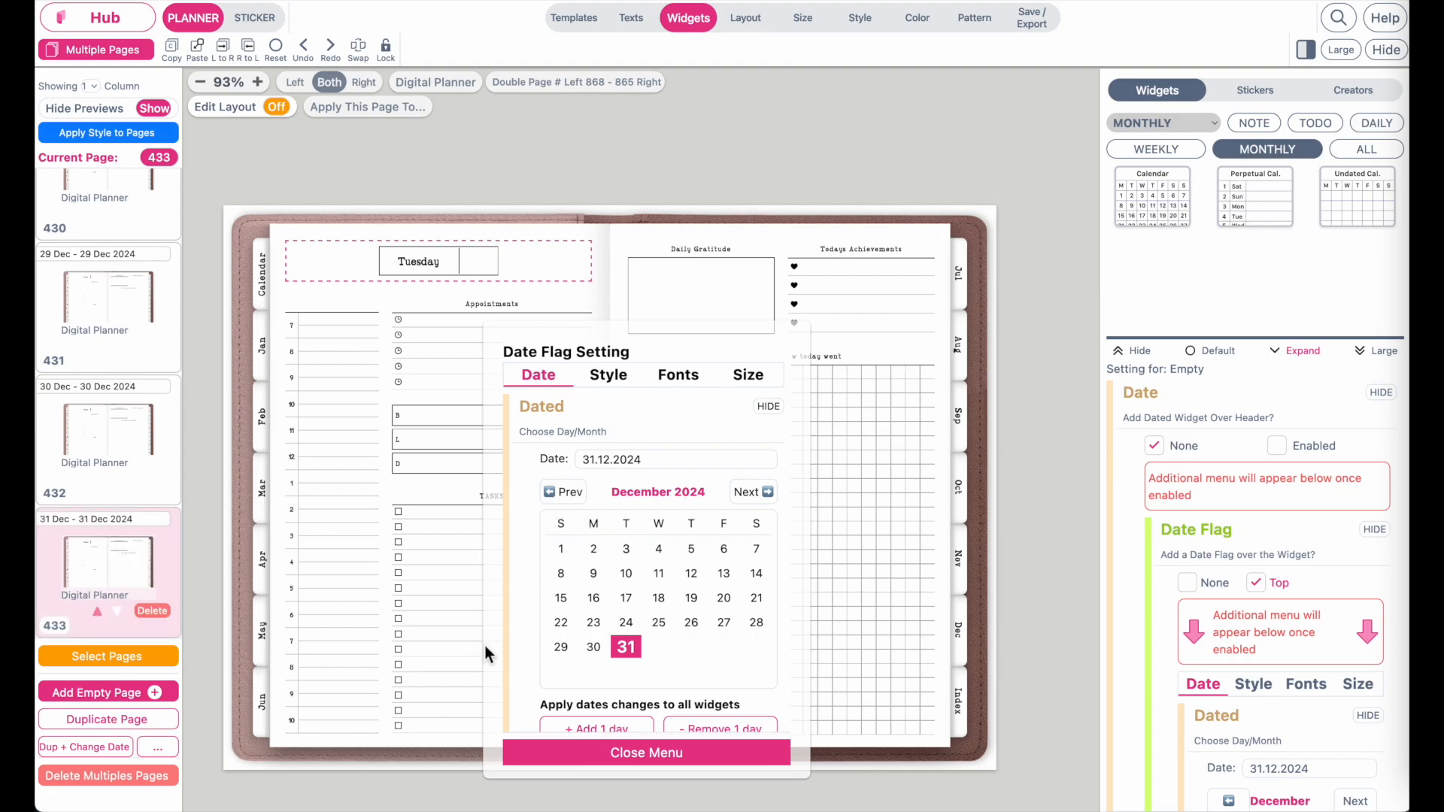
click(640, 758)
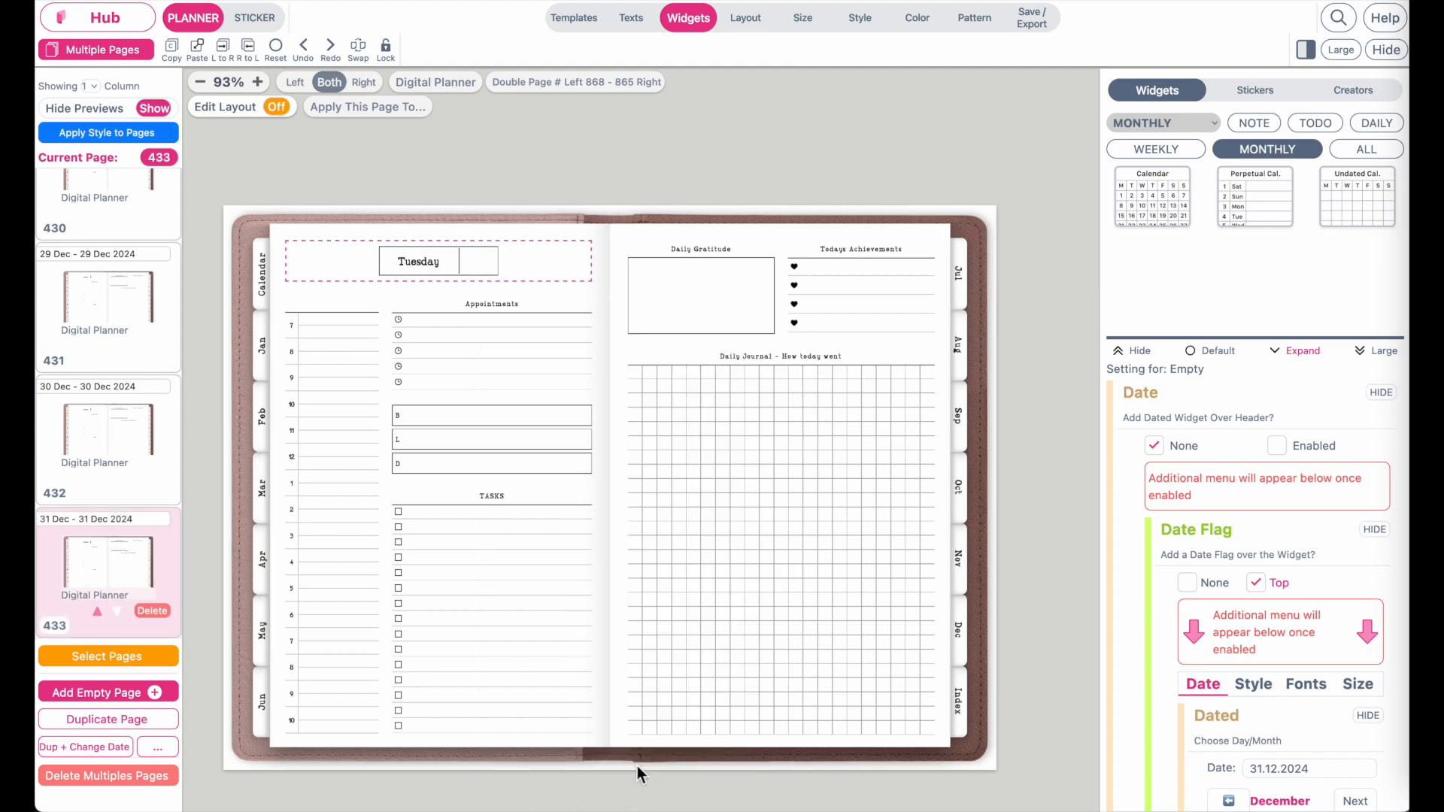
Open the PDF export for all pages and its pre-export page sync options.
click(1034, 26)
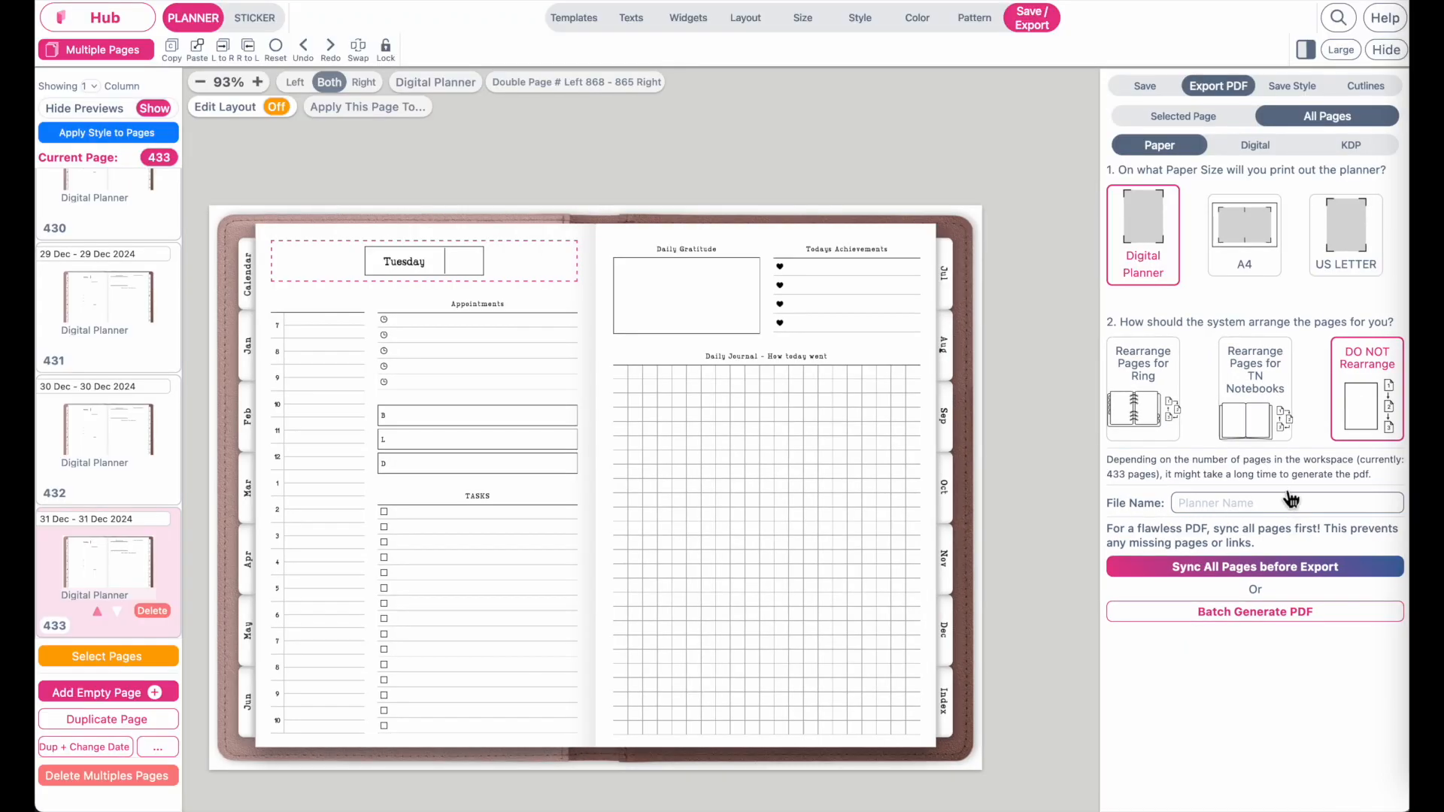
click(1350, 574)
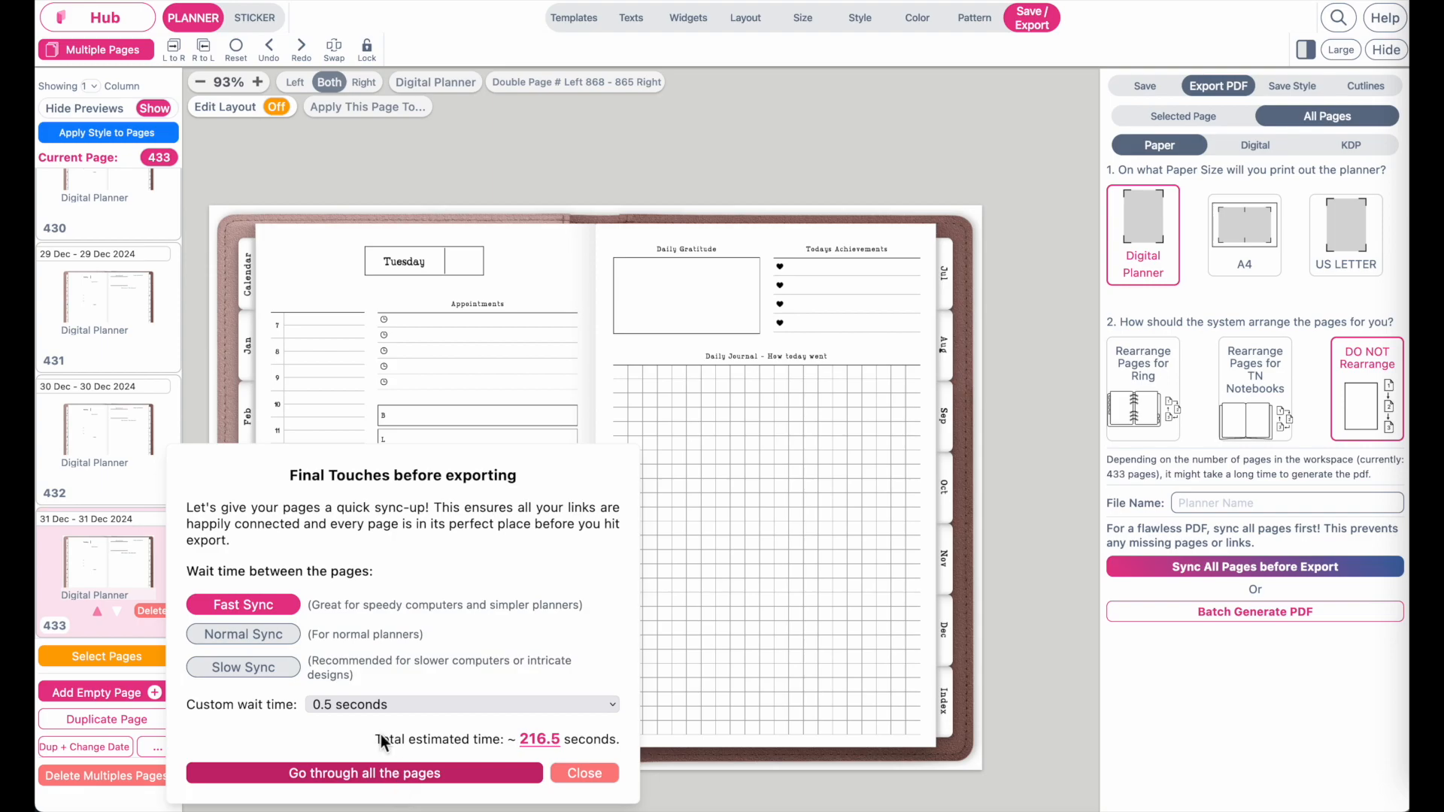
Try the Slow, Normal and Fast Sync presets to compare their wait times and total estimated times.
click(280, 681)
click(255, 634)
click(259, 667)
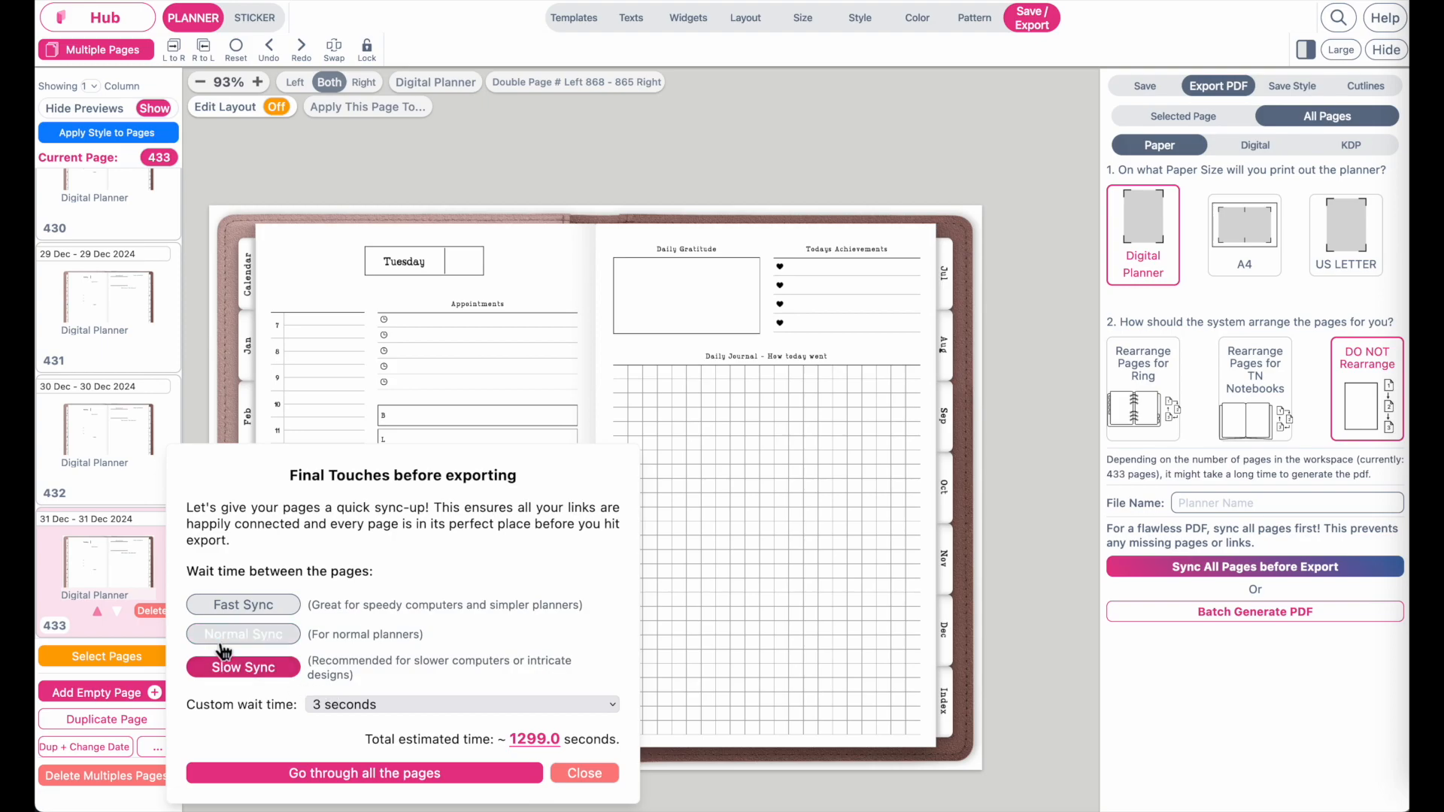
click(216, 617)
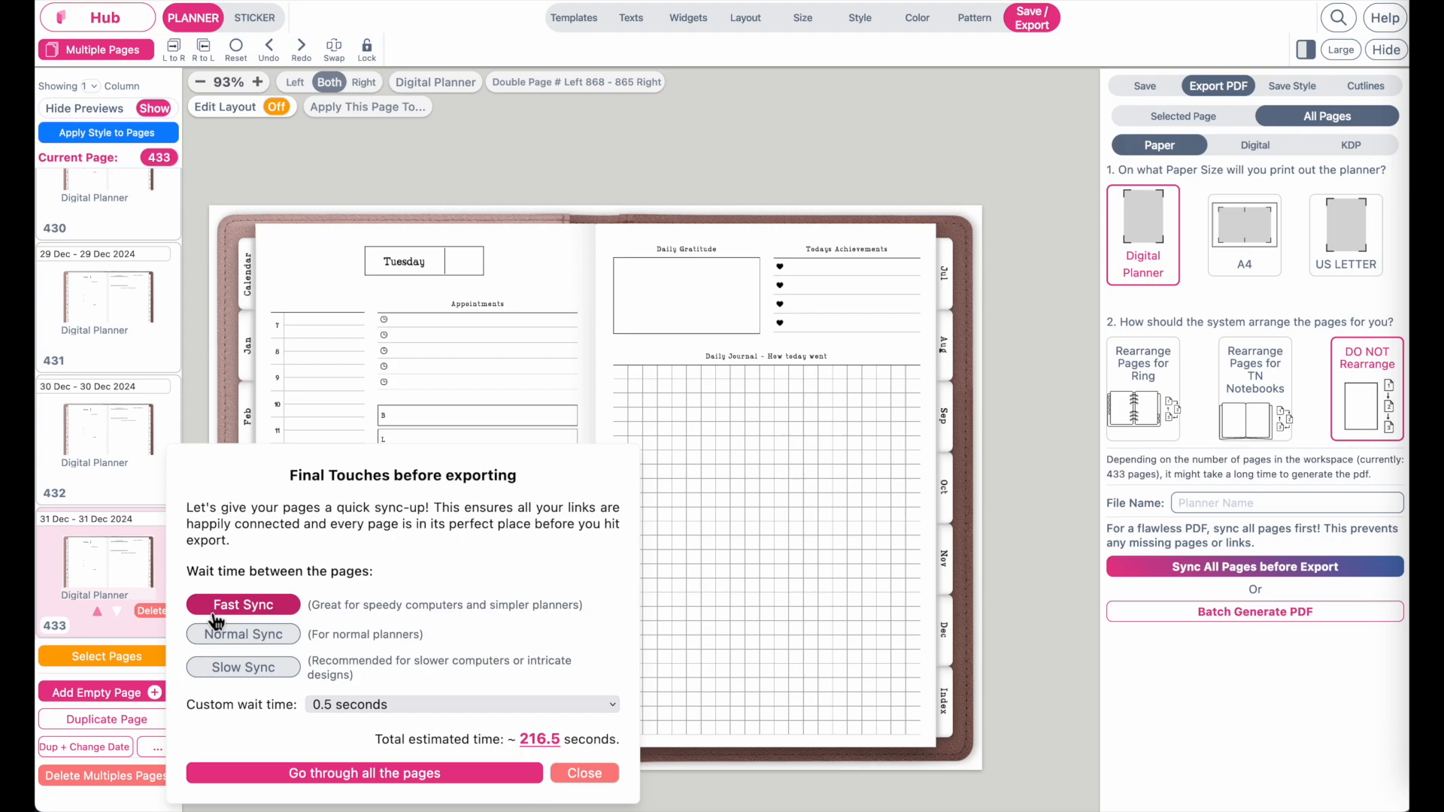
click(207, 636)
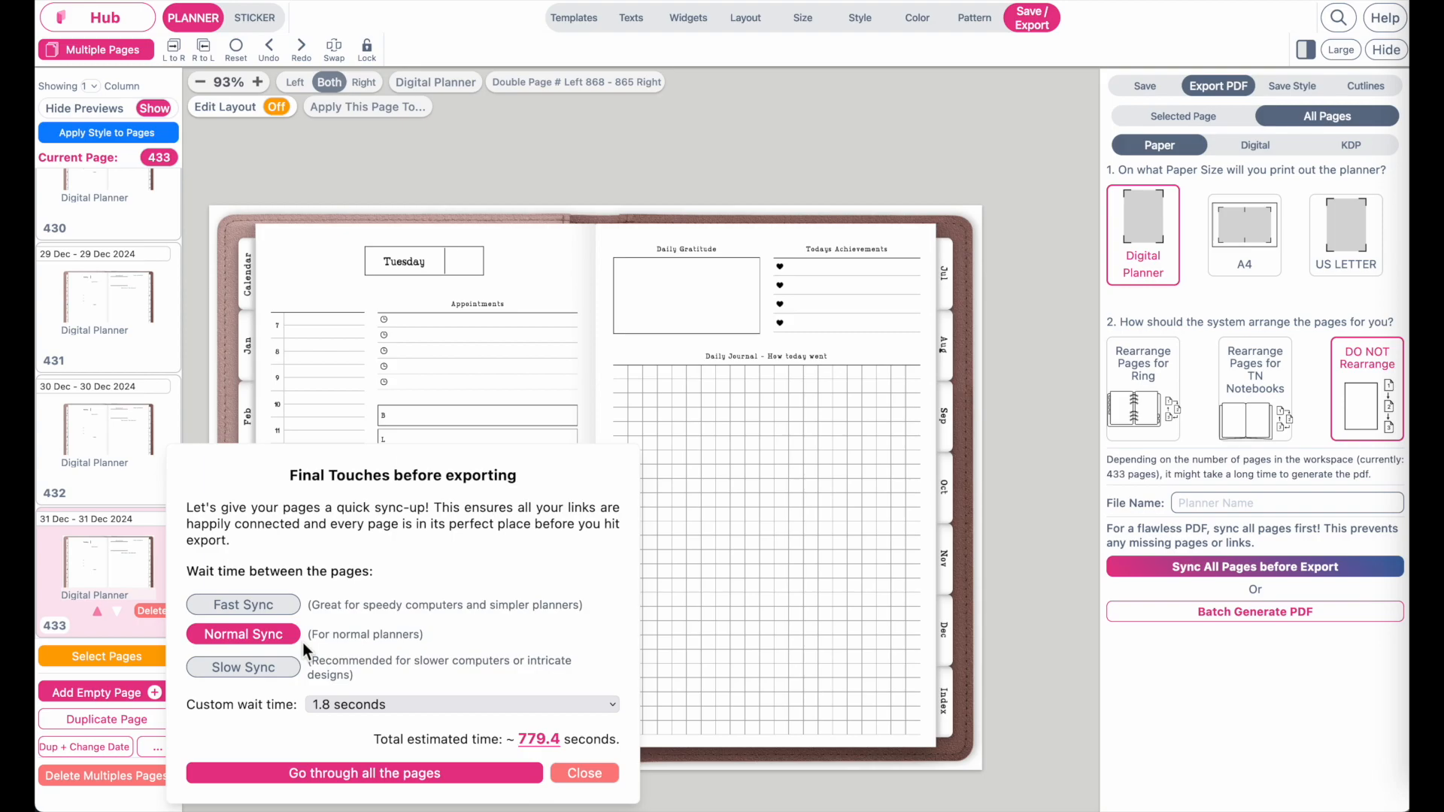
click(270, 611)
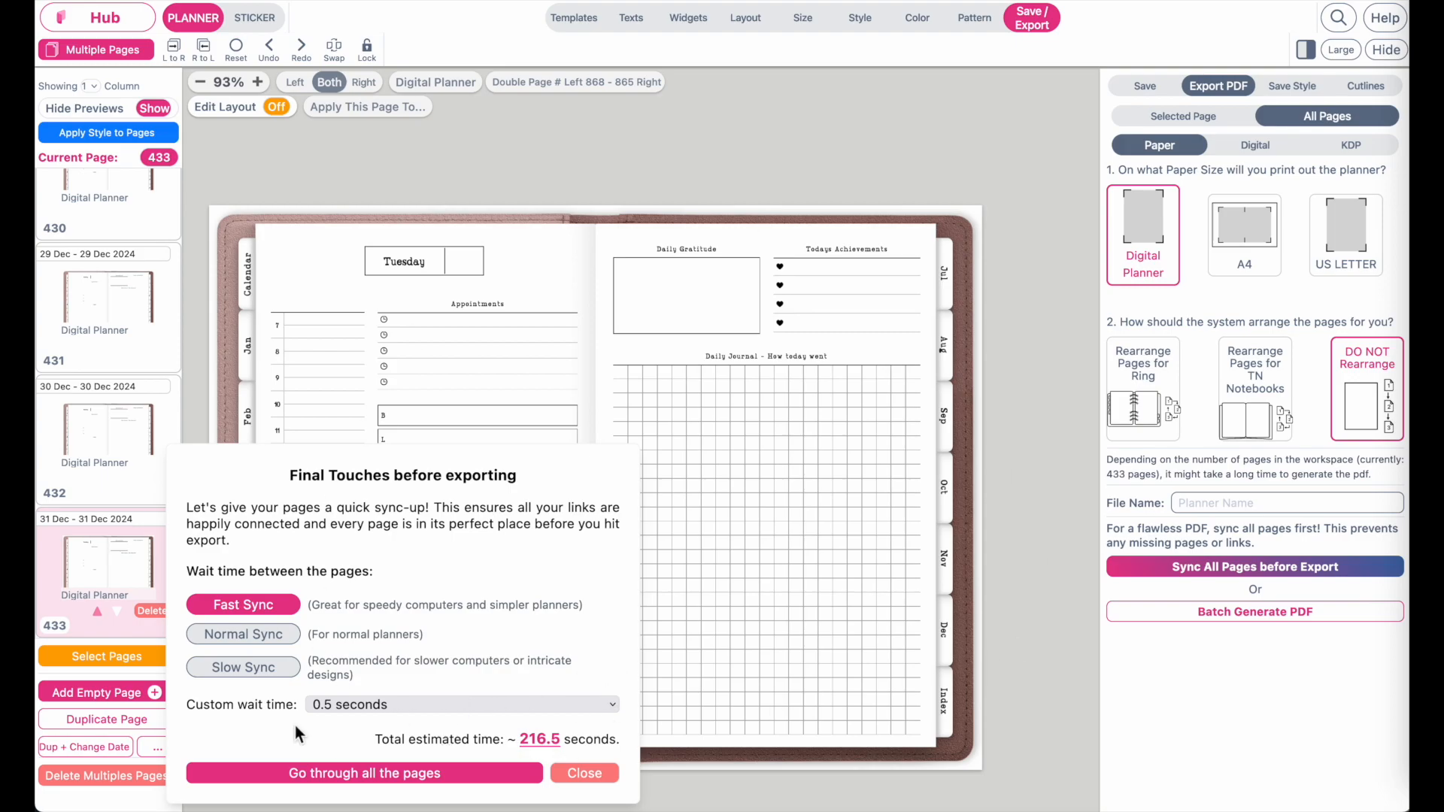
click(241, 636)
click(243, 605)
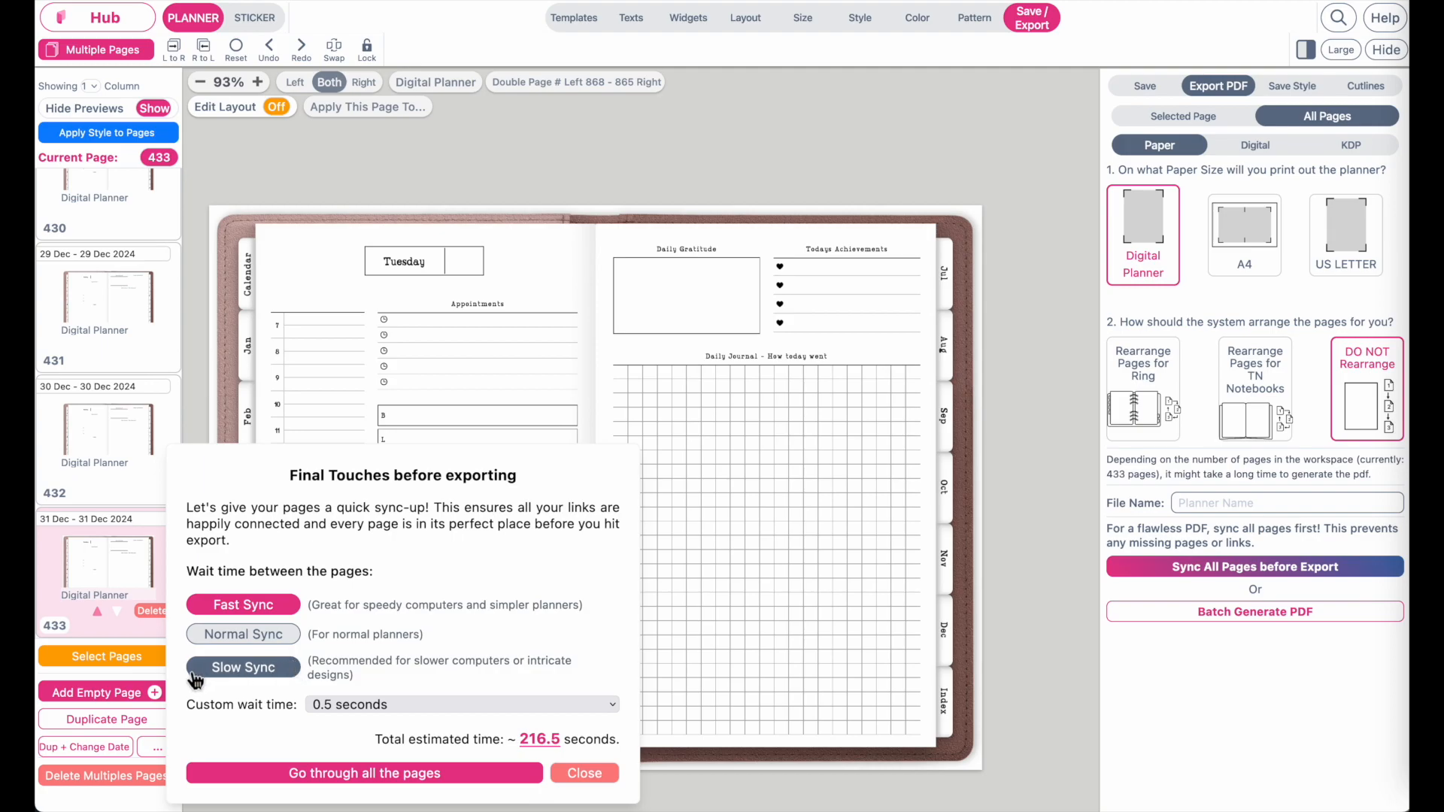
click(222, 639)
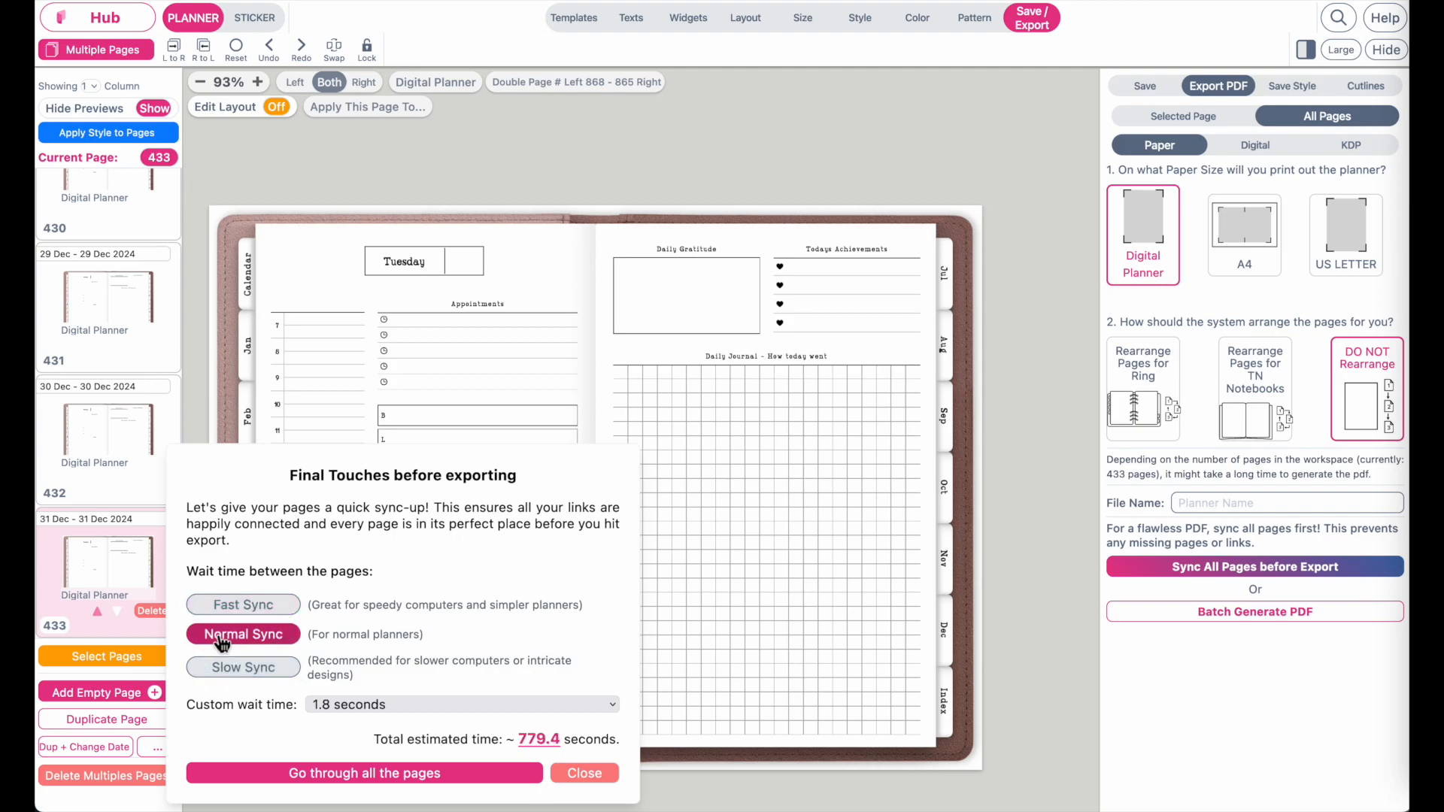
Sync all pages with a custom wait time of 0.8 seconds and close the sync dialog.
click(355, 713)
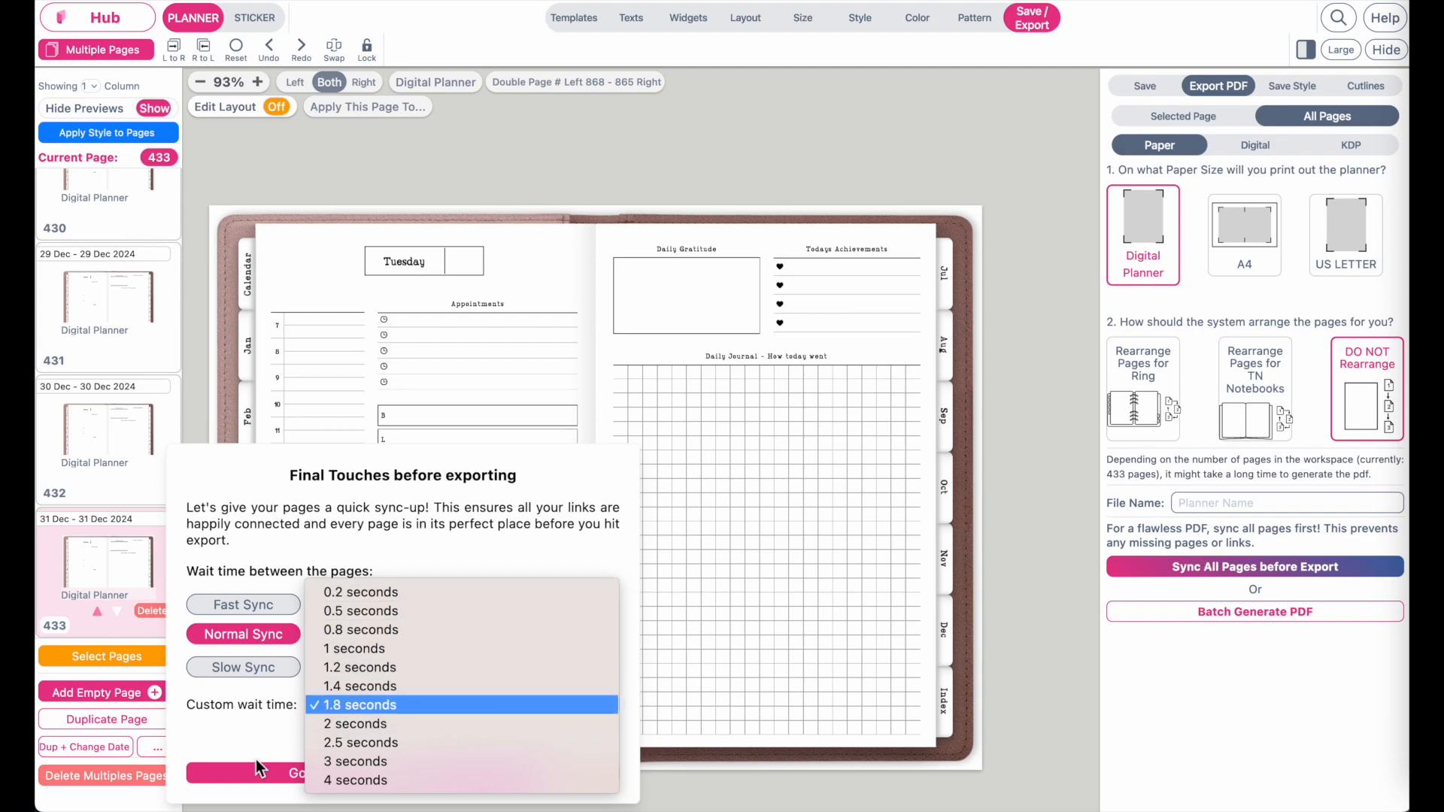
click(239, 738)
click(369, 694)
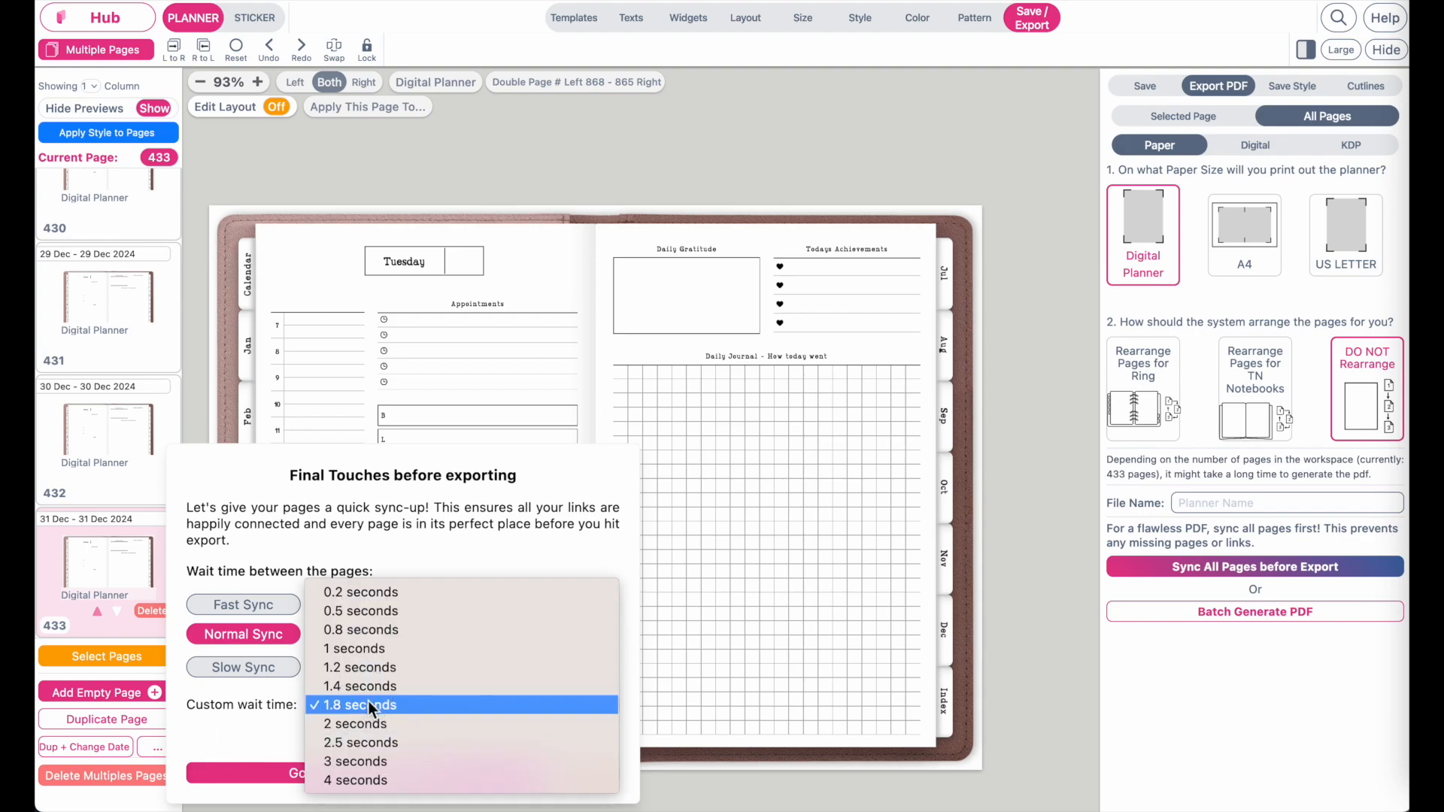
click(407, 630)
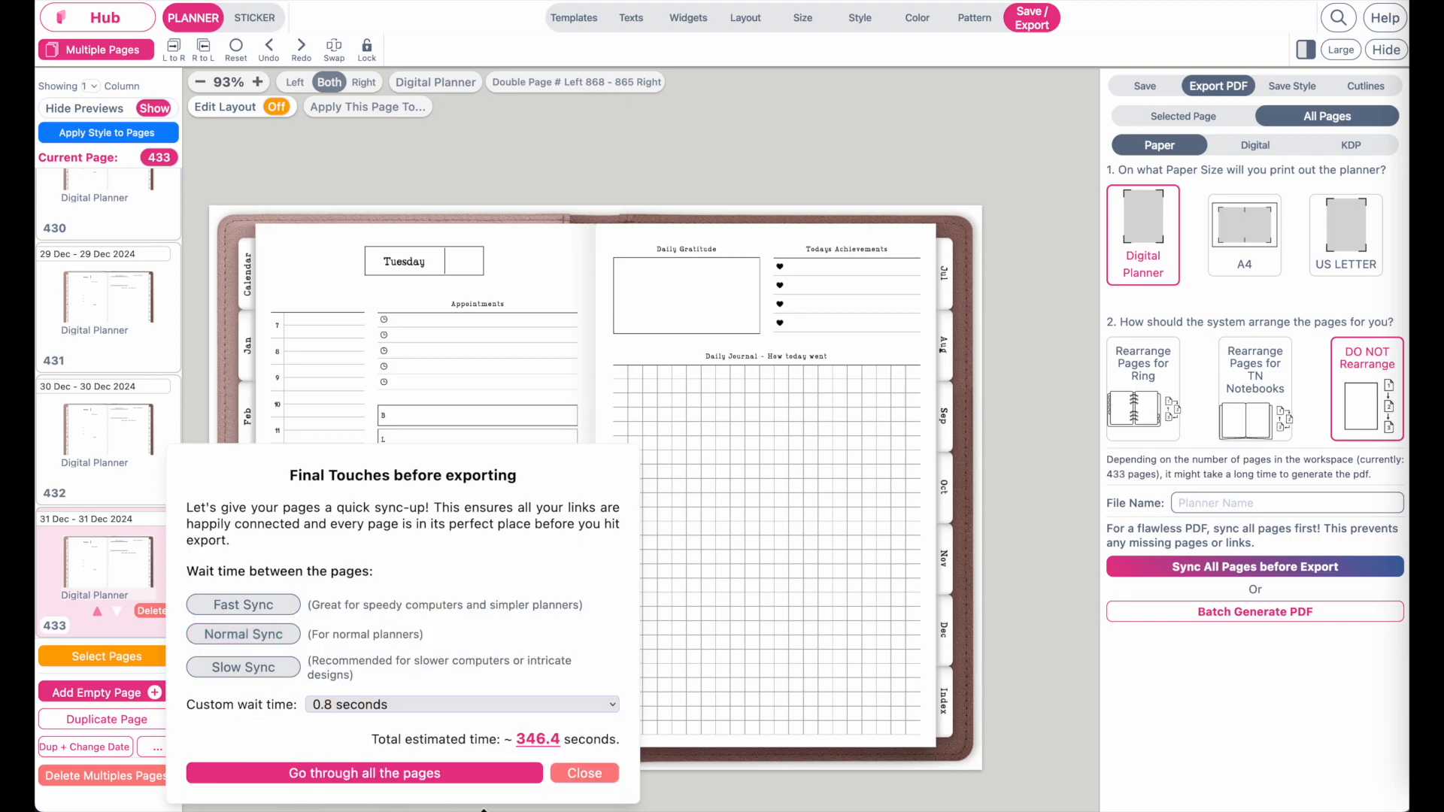
click(500, 774)
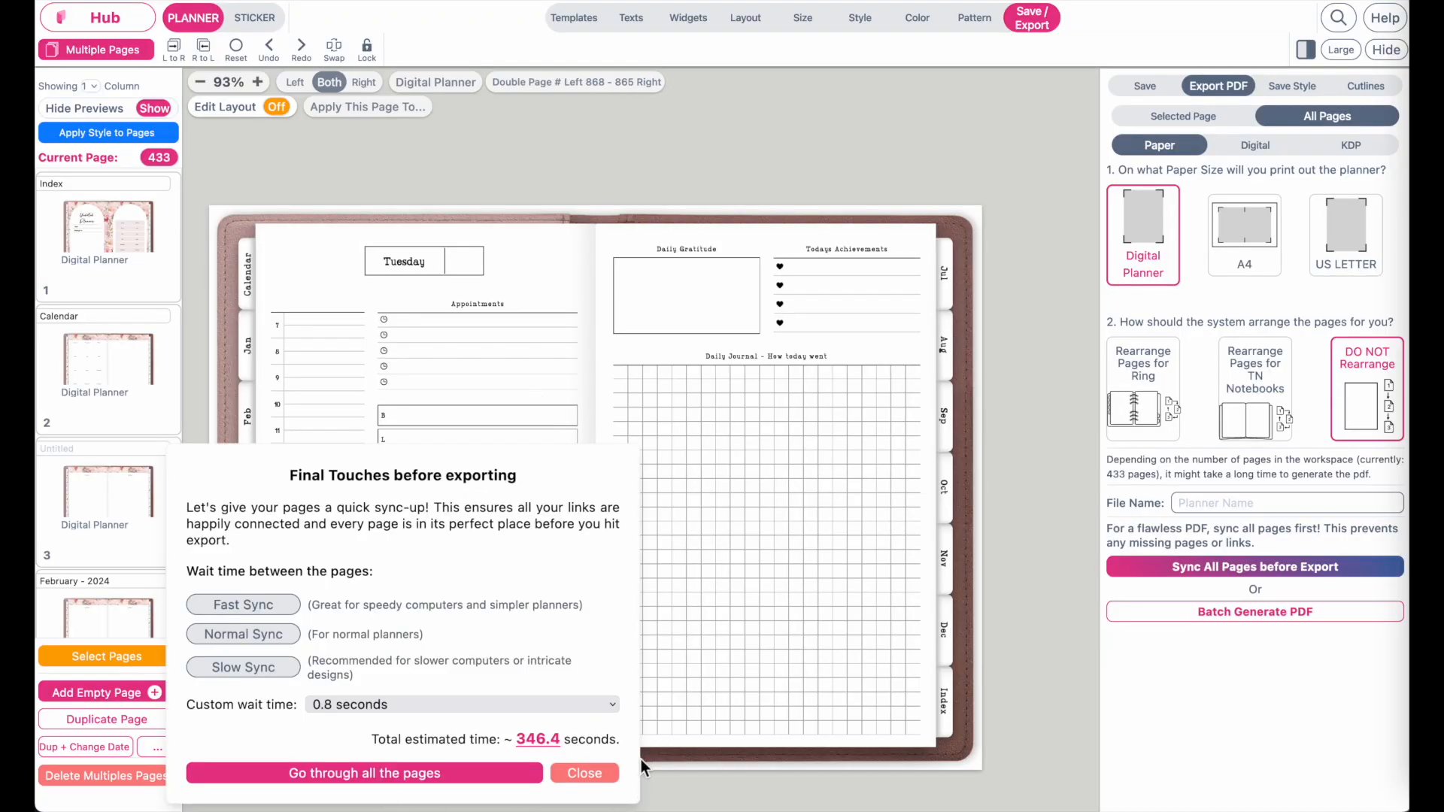
click(590, 775)
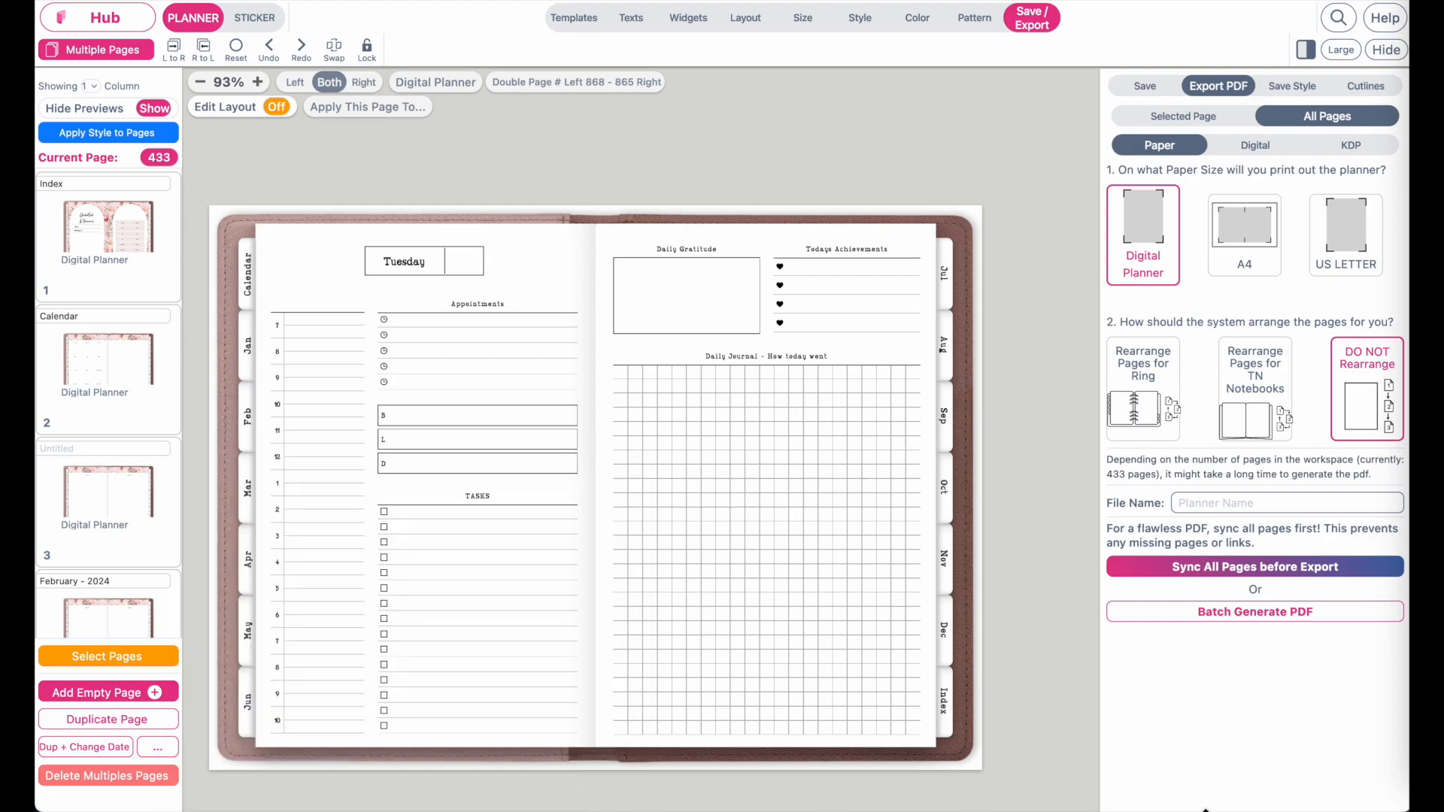
Batch generate a digital PDF of all pages in the Double Page, Goodnotes format and download it.
click(1254, 148)
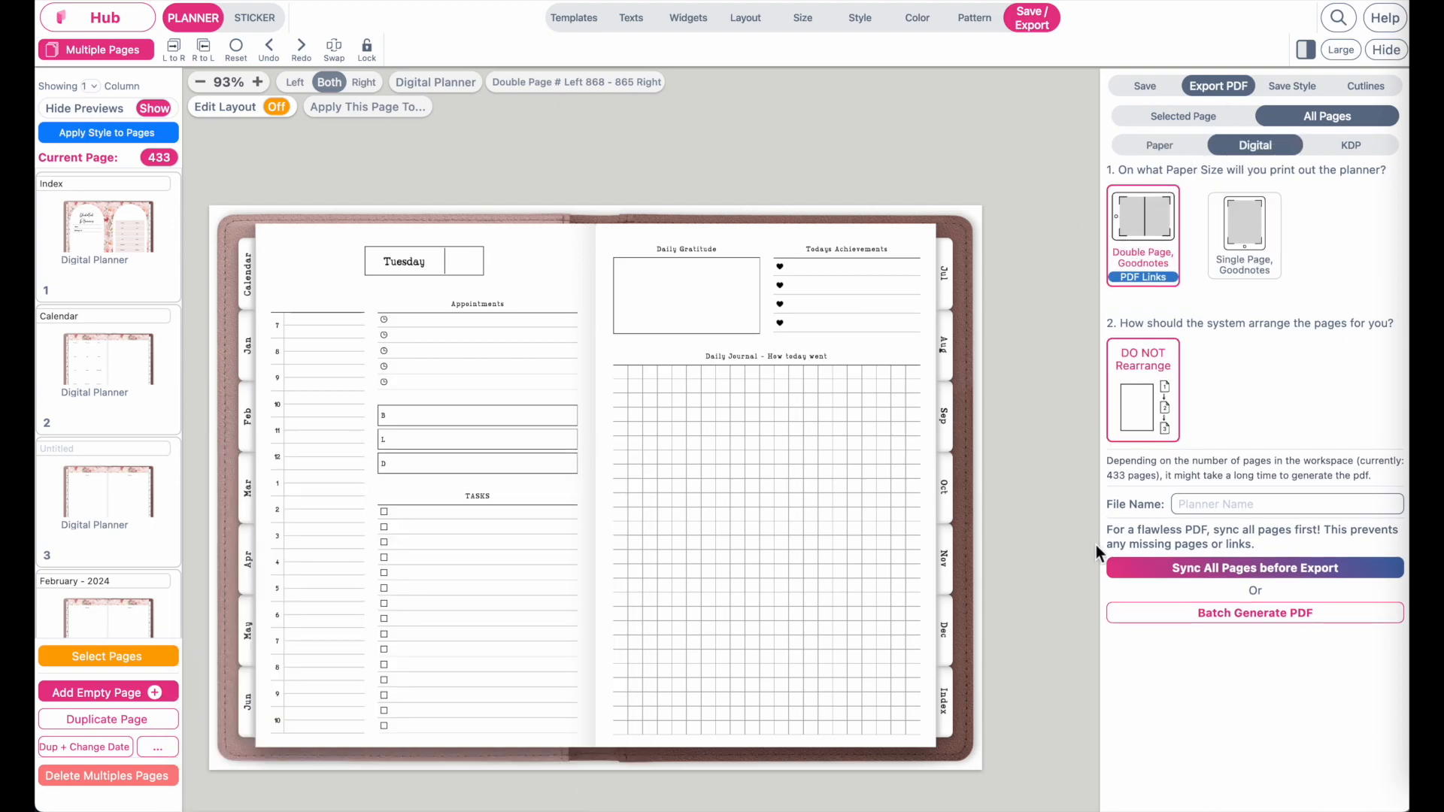
click(1347, 624)
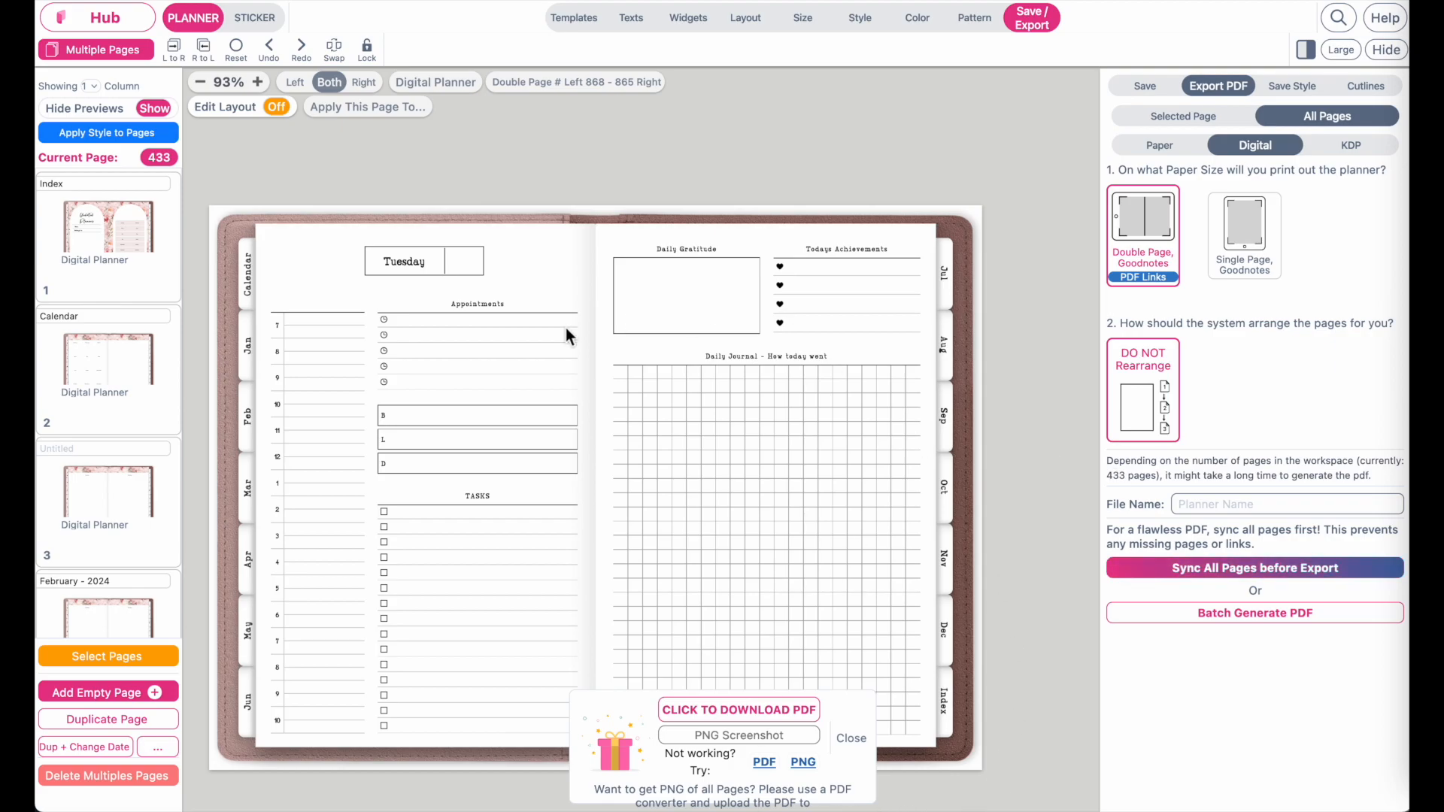
click(728, 717)
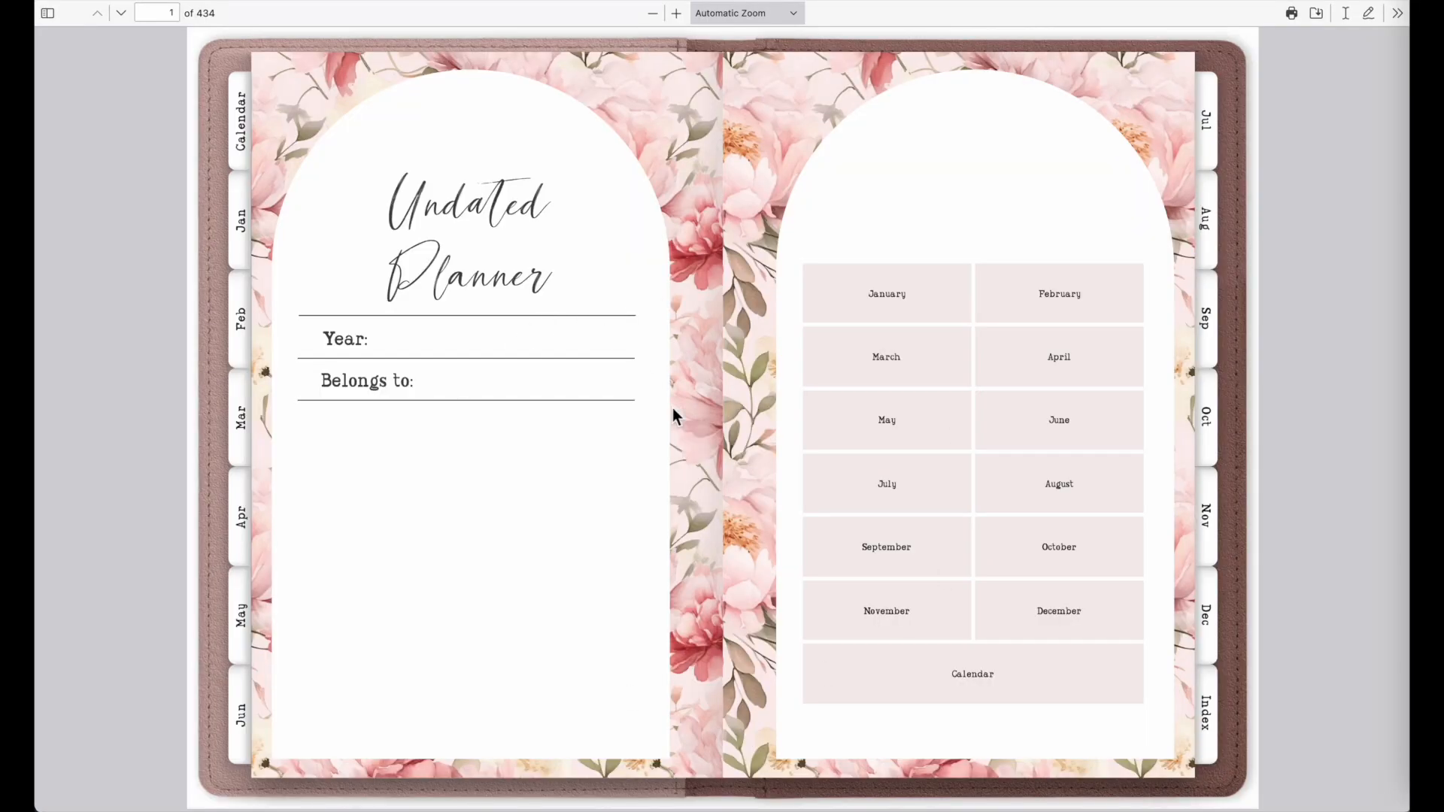
Test the month tab links in the exported PDF, covering January to June and August to October.
scroll(660, 485, down, 3)
scroll(660, 486, up, 3)
click(252, 237)
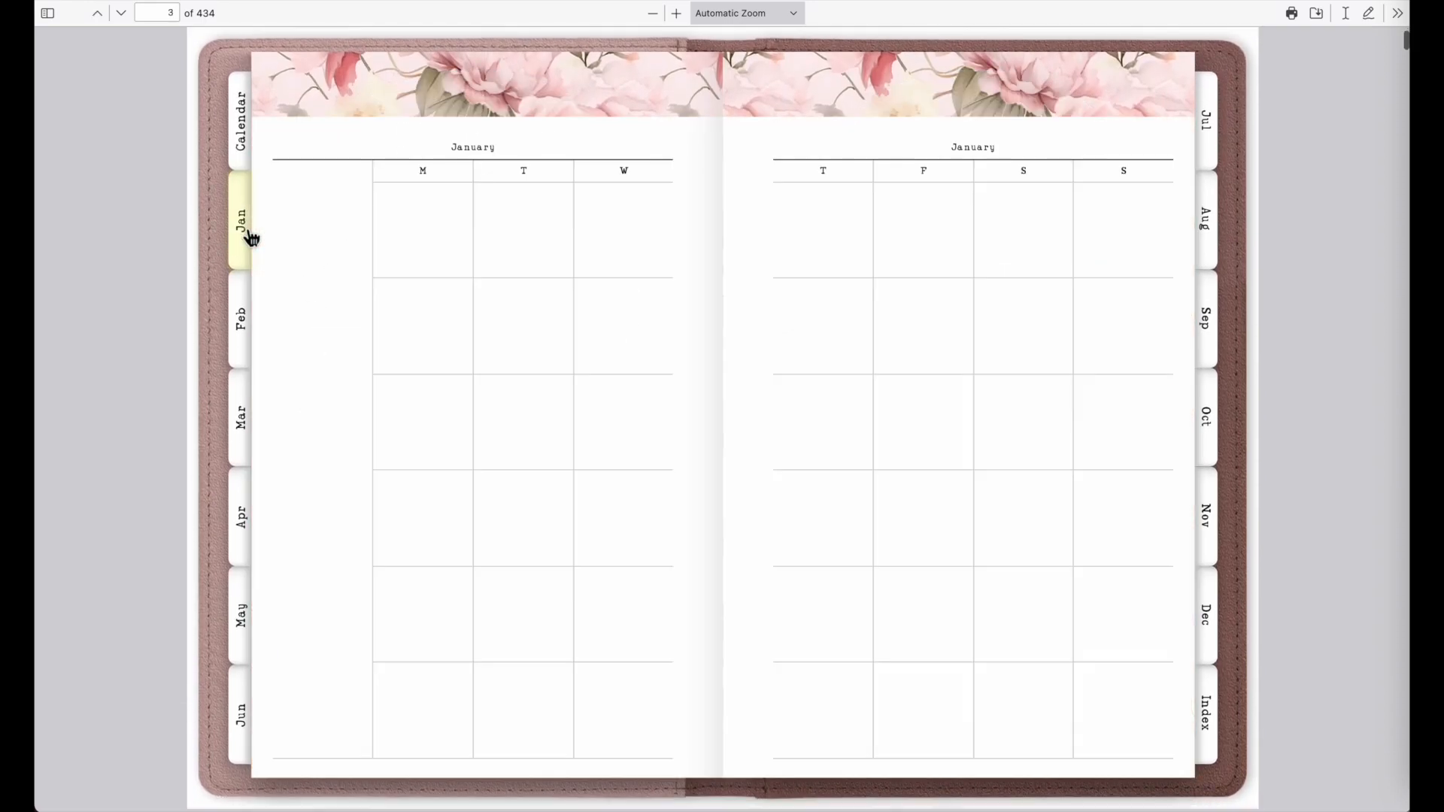
click(246, 325)
click(255, 444)
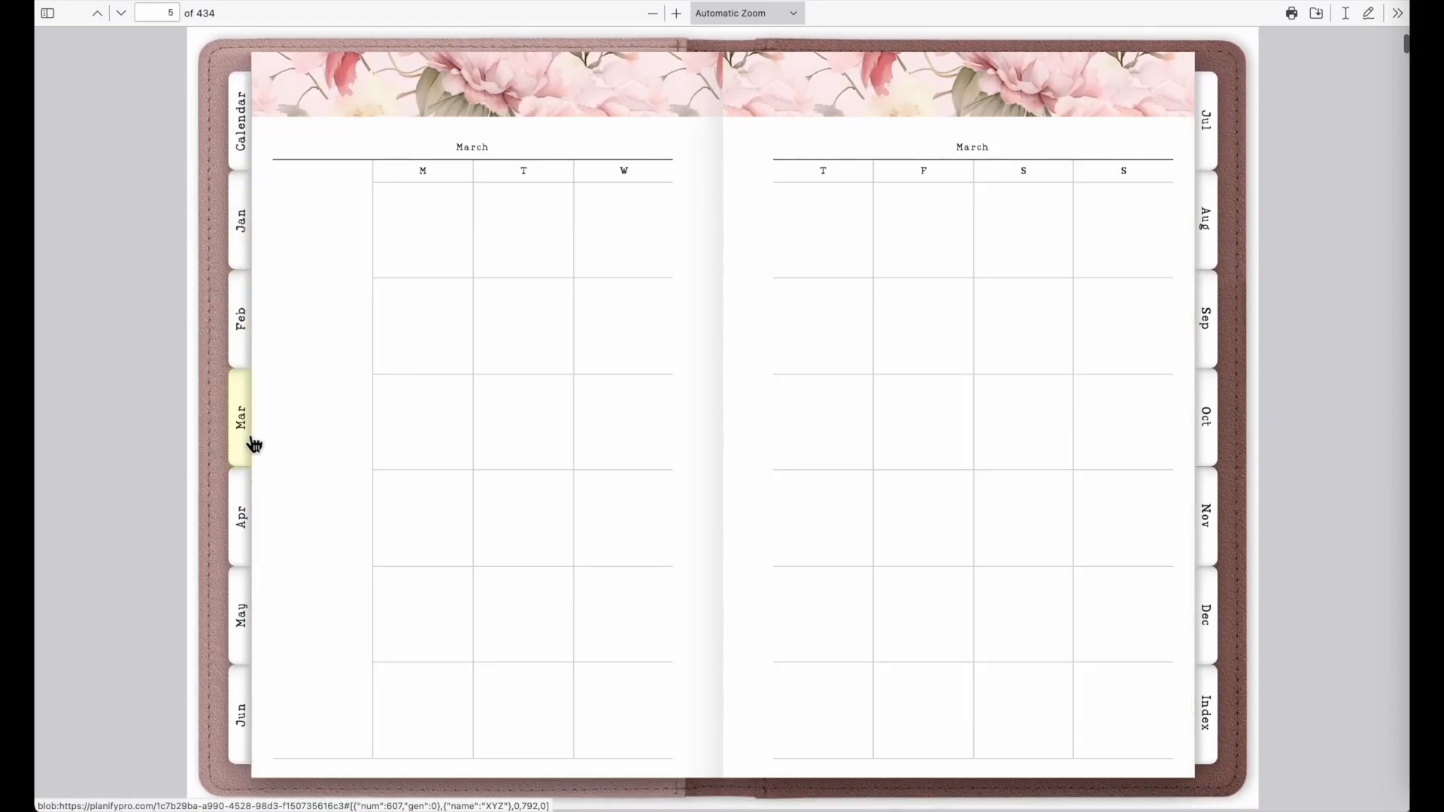
click(256, 531)
click(252, 643)
click(249, 735)
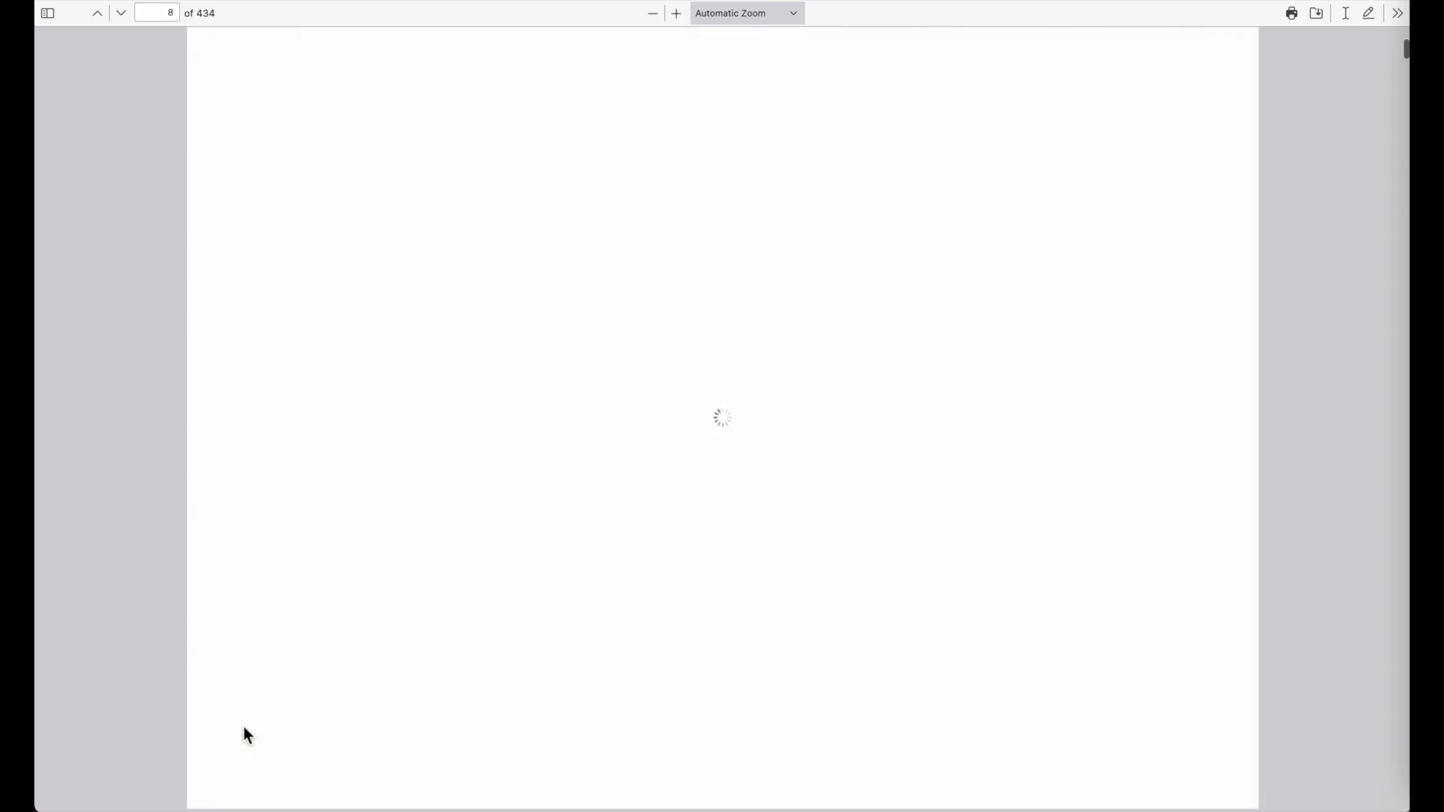
click(1209, 211)
click(1213, 341)
click(1216, 443)
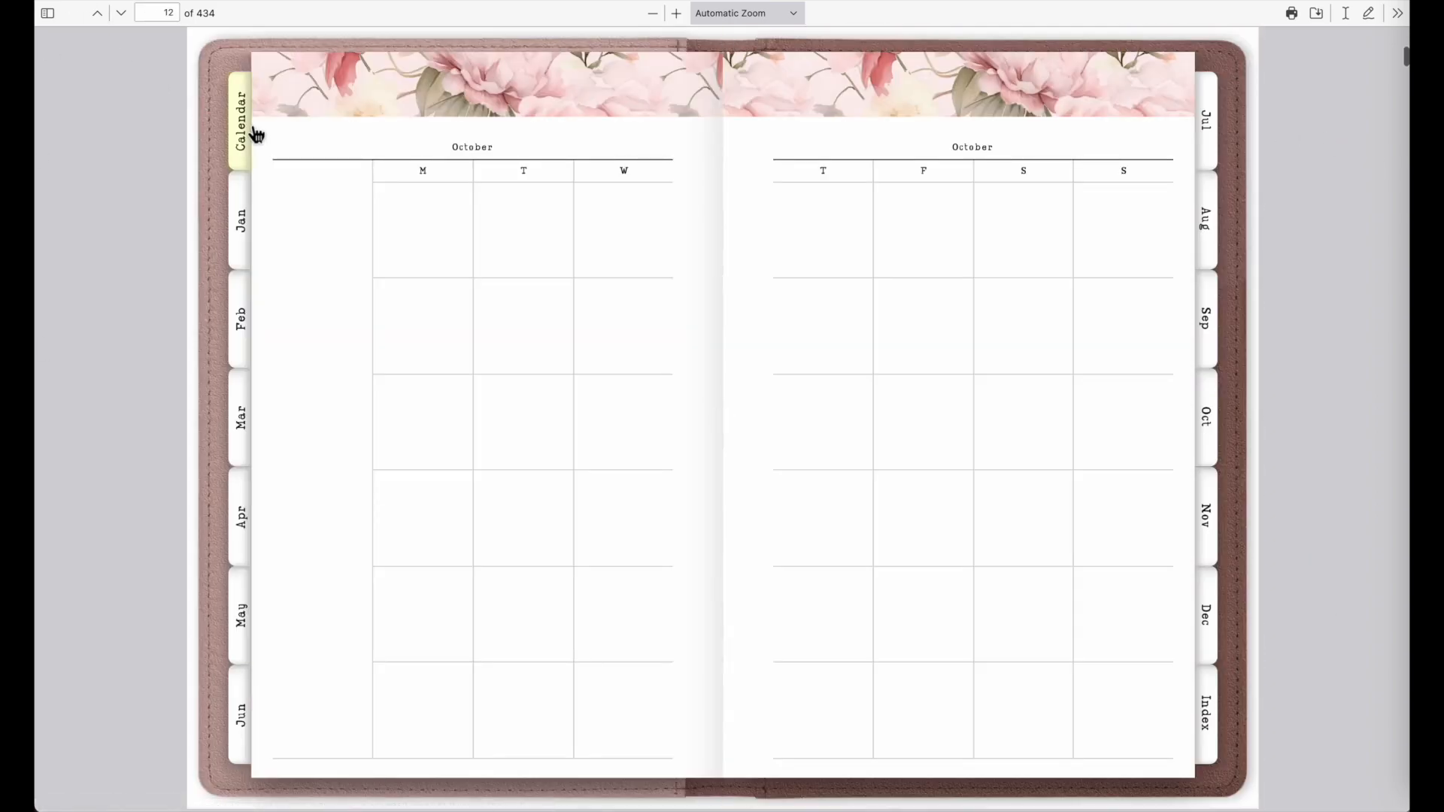
click(241, 233)
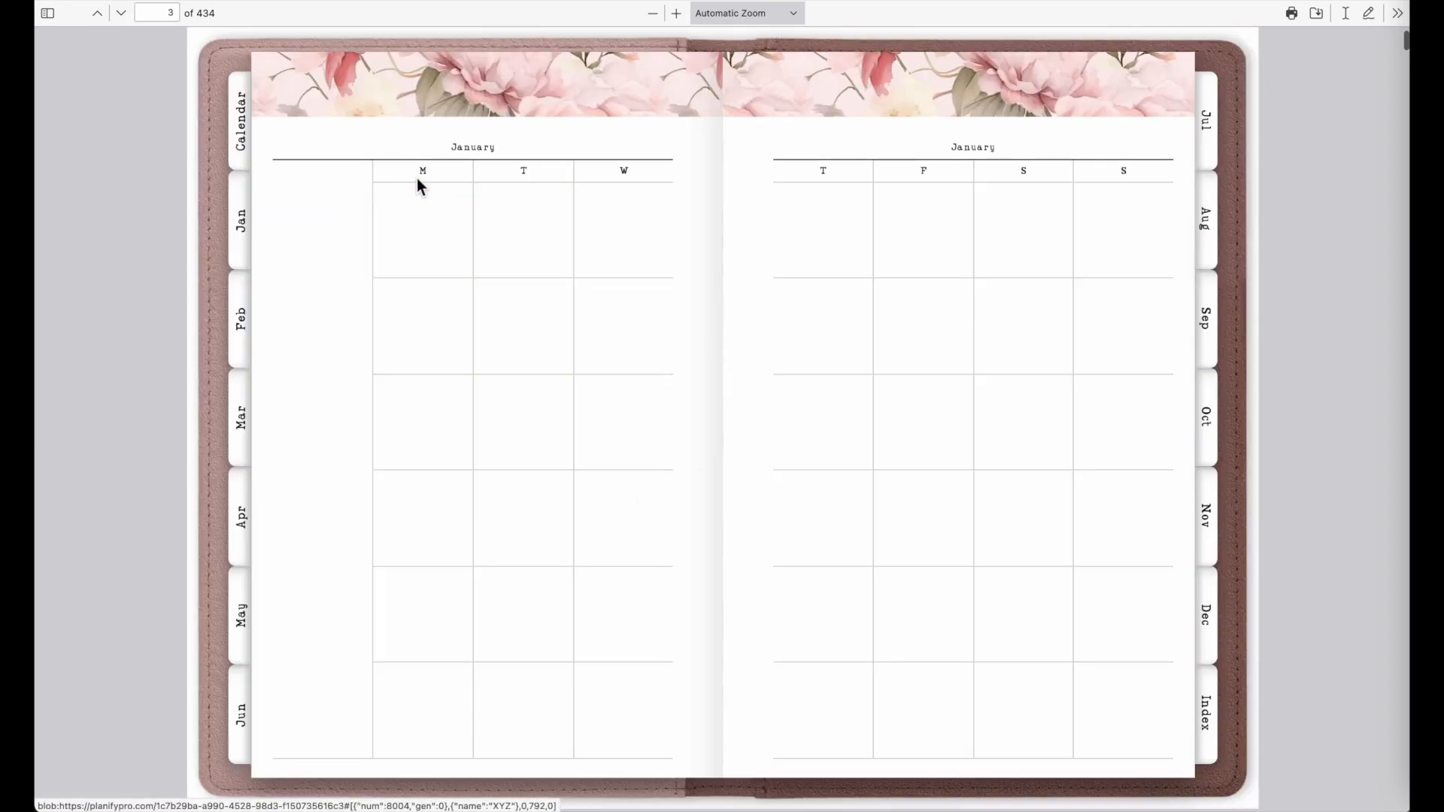
Test the first-week Monday, Tuesday and Wednesday links on the January calendar, returning to January between daily pages.
click(417, 234)
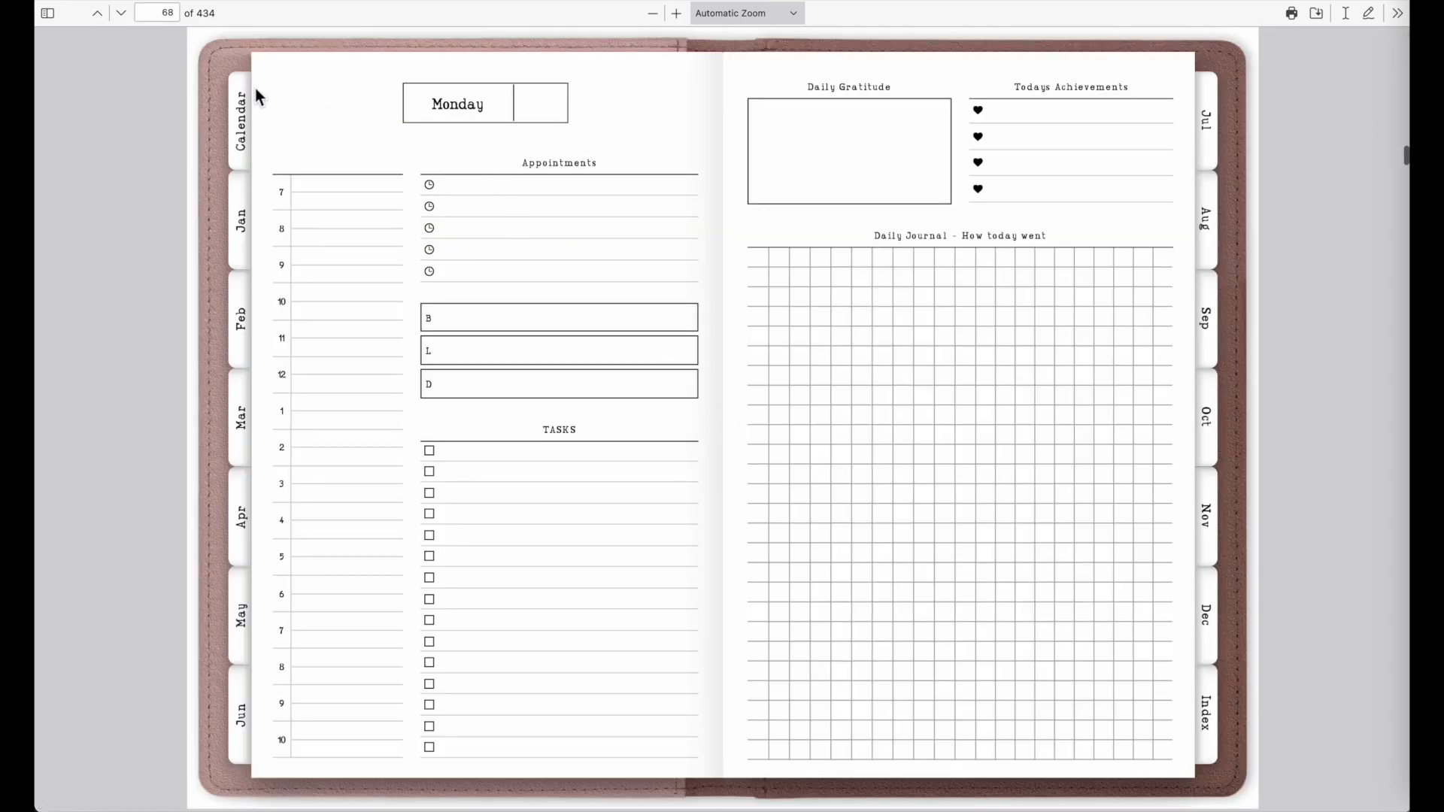
click(166, 10)
scroll(223, 11, up, 12)
scroll(222, 10, down, 14)
scroll(223, 10, up, 3)
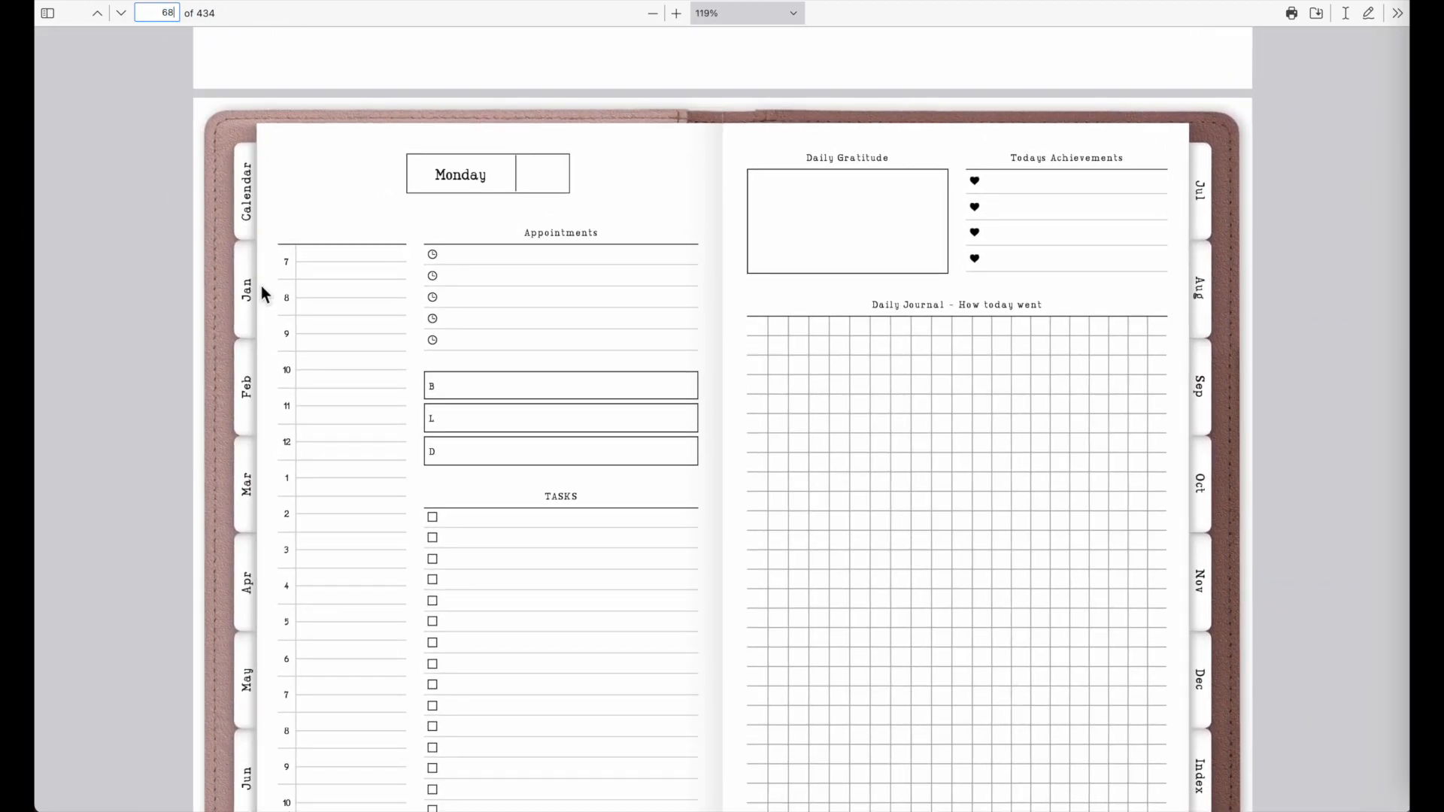
scroll(262, 288, down, 2)
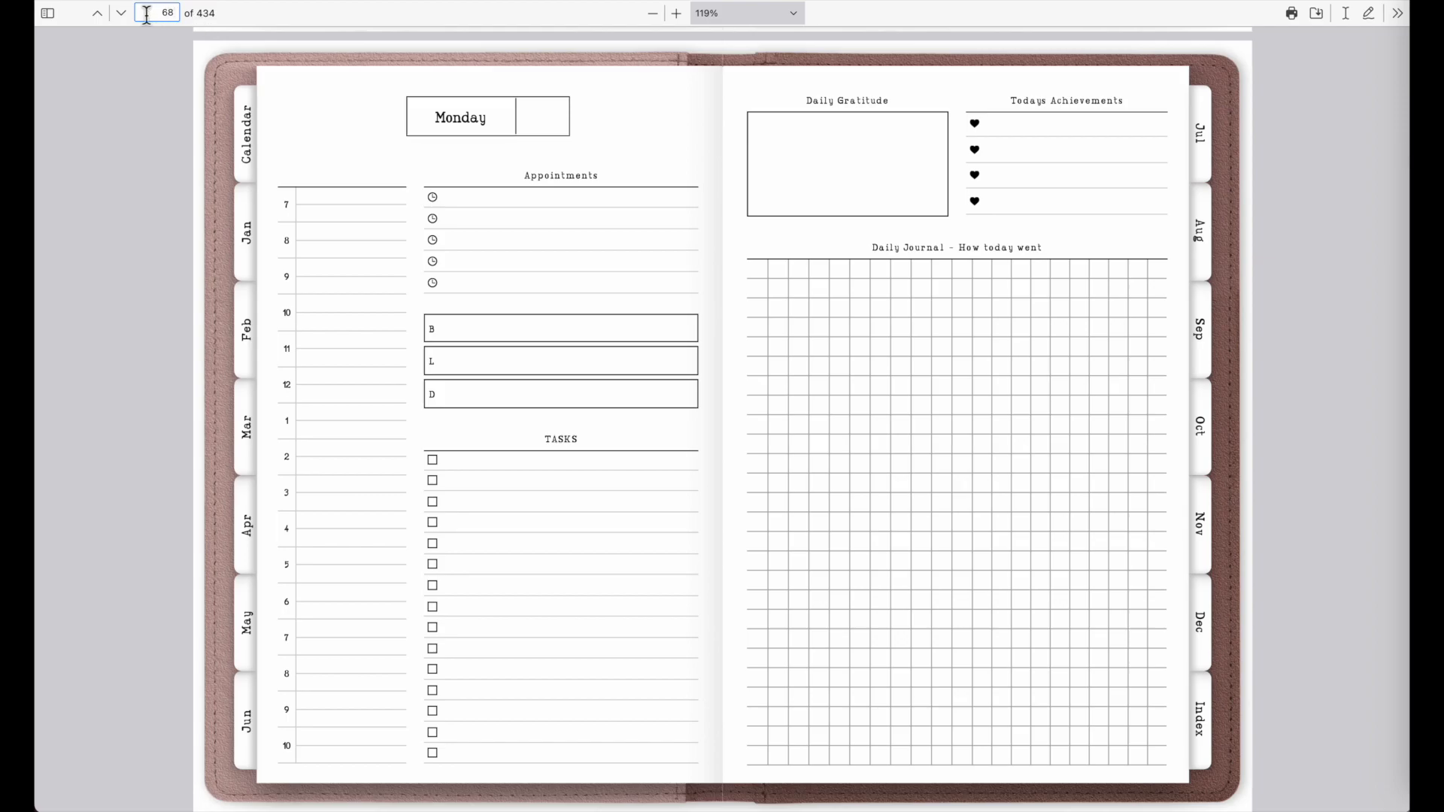
click(251, 238)
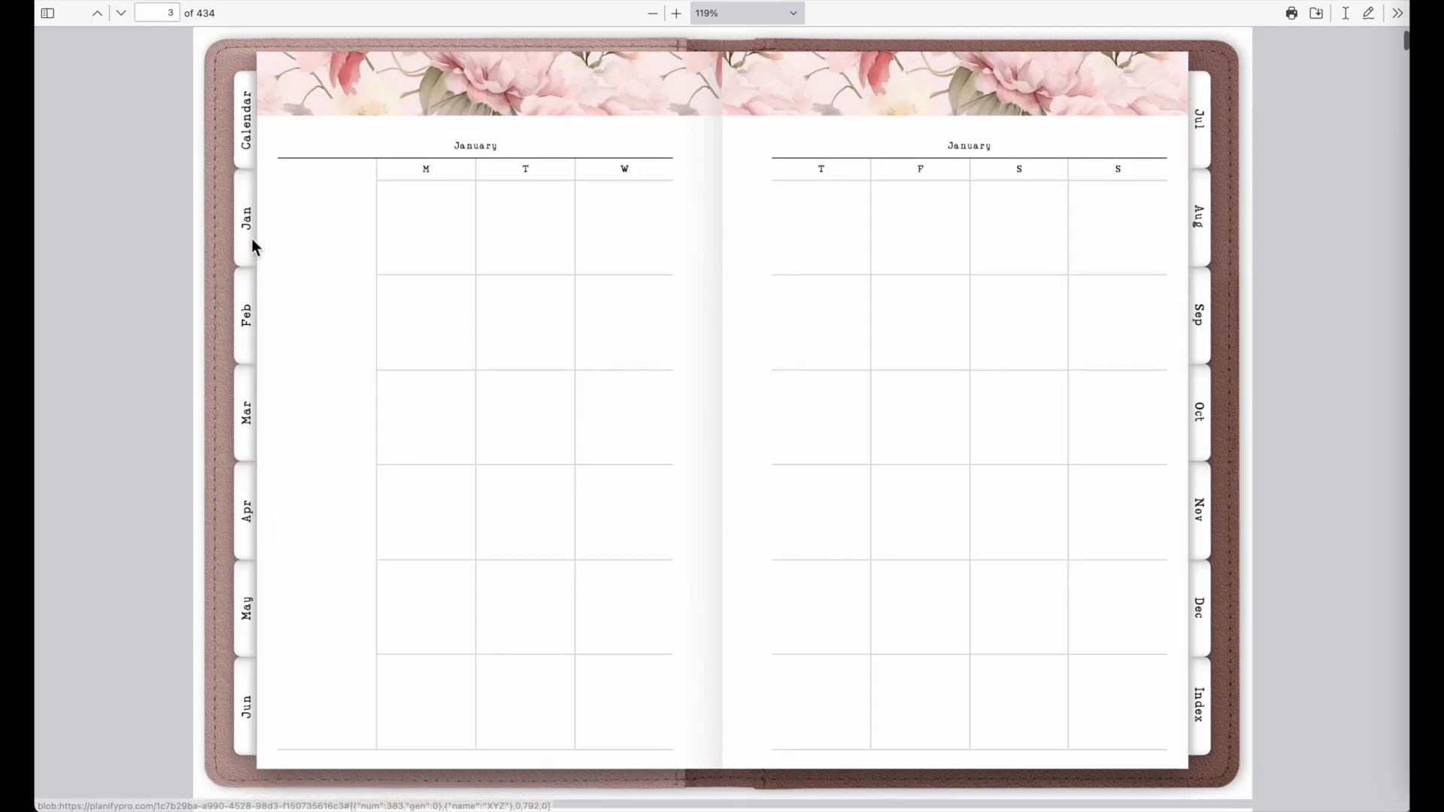
click(546, 220)
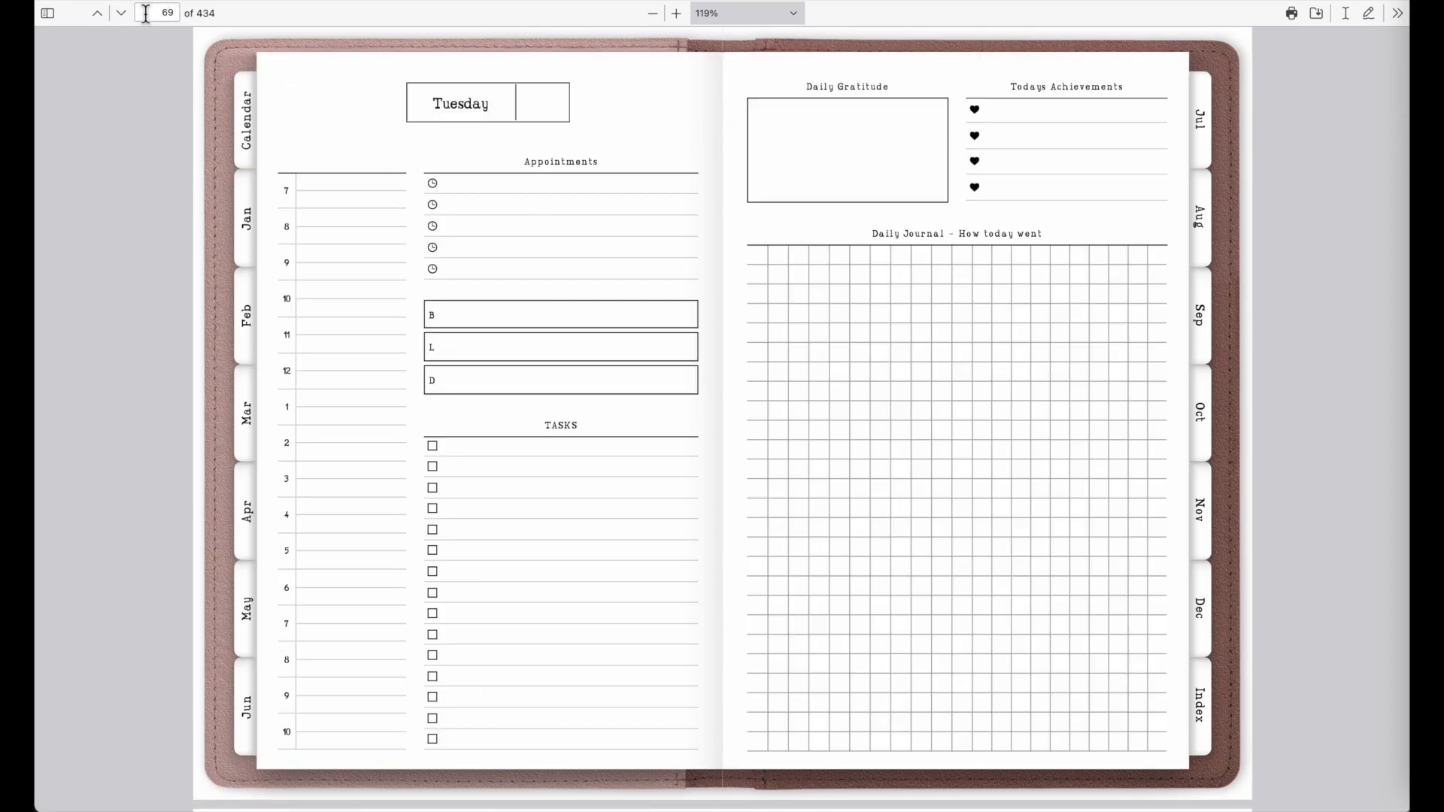
click(249, 251)
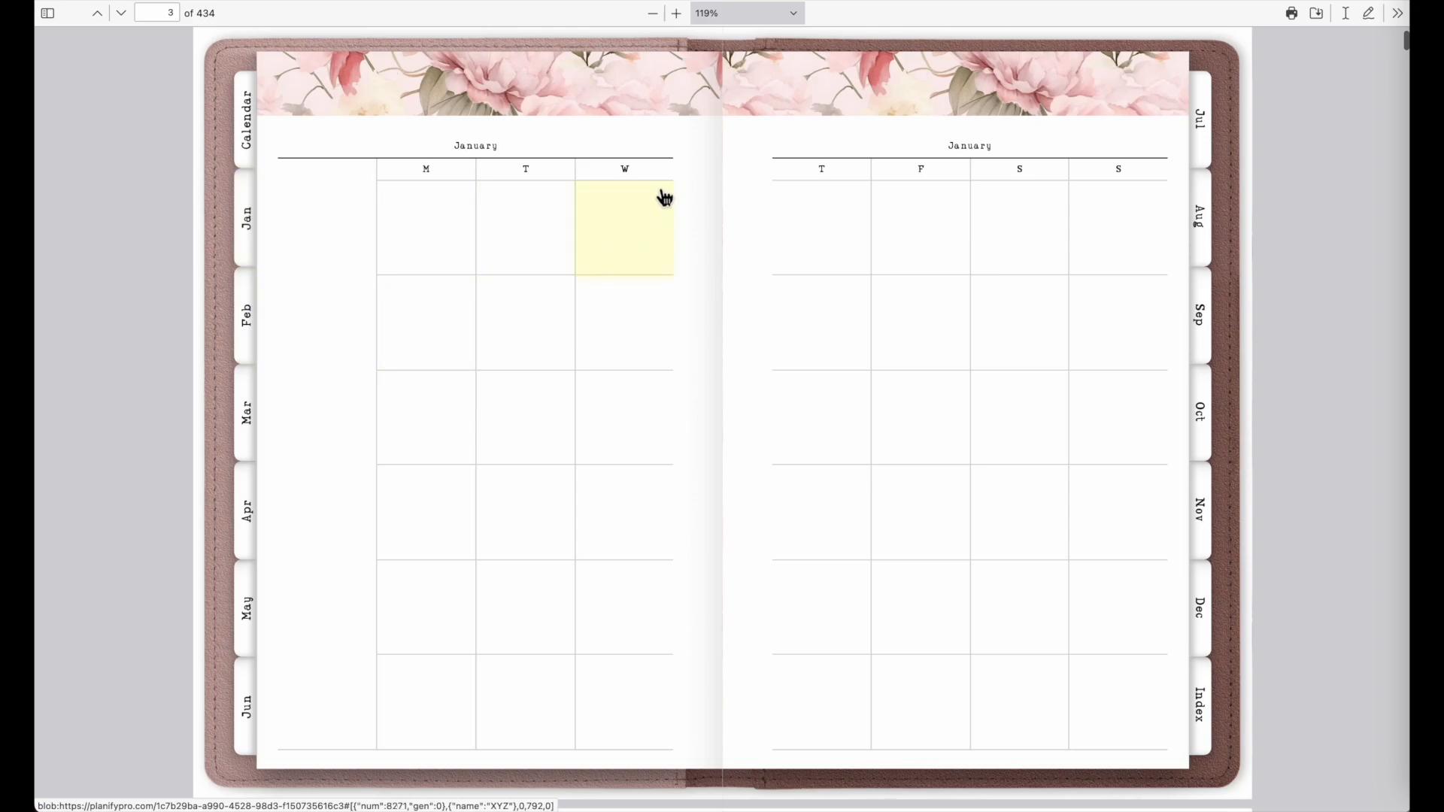
click(642, 238)
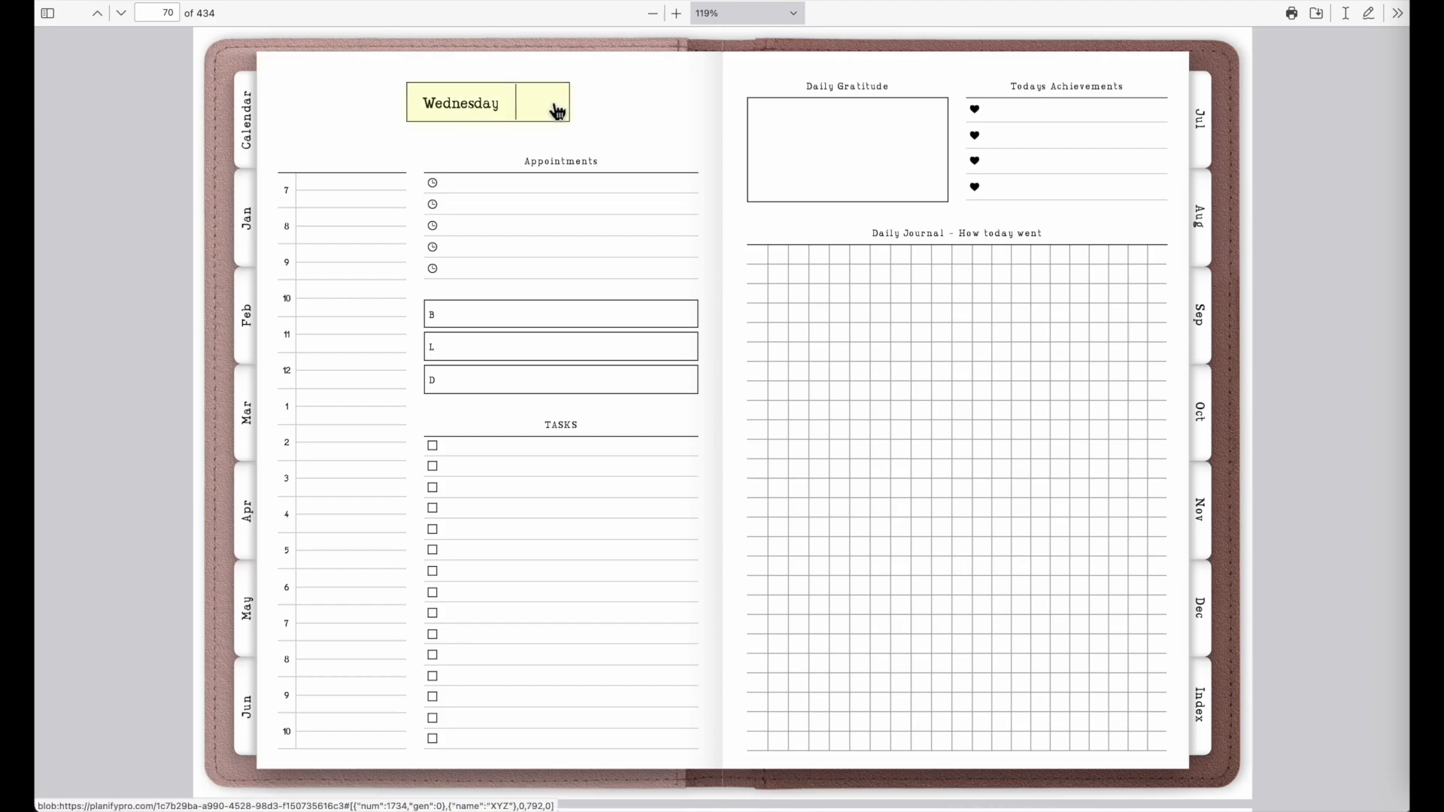
Test the links from the Wednesday daily page to its weekly spread, on to Friday's page, and back to January.
click(472, 108)
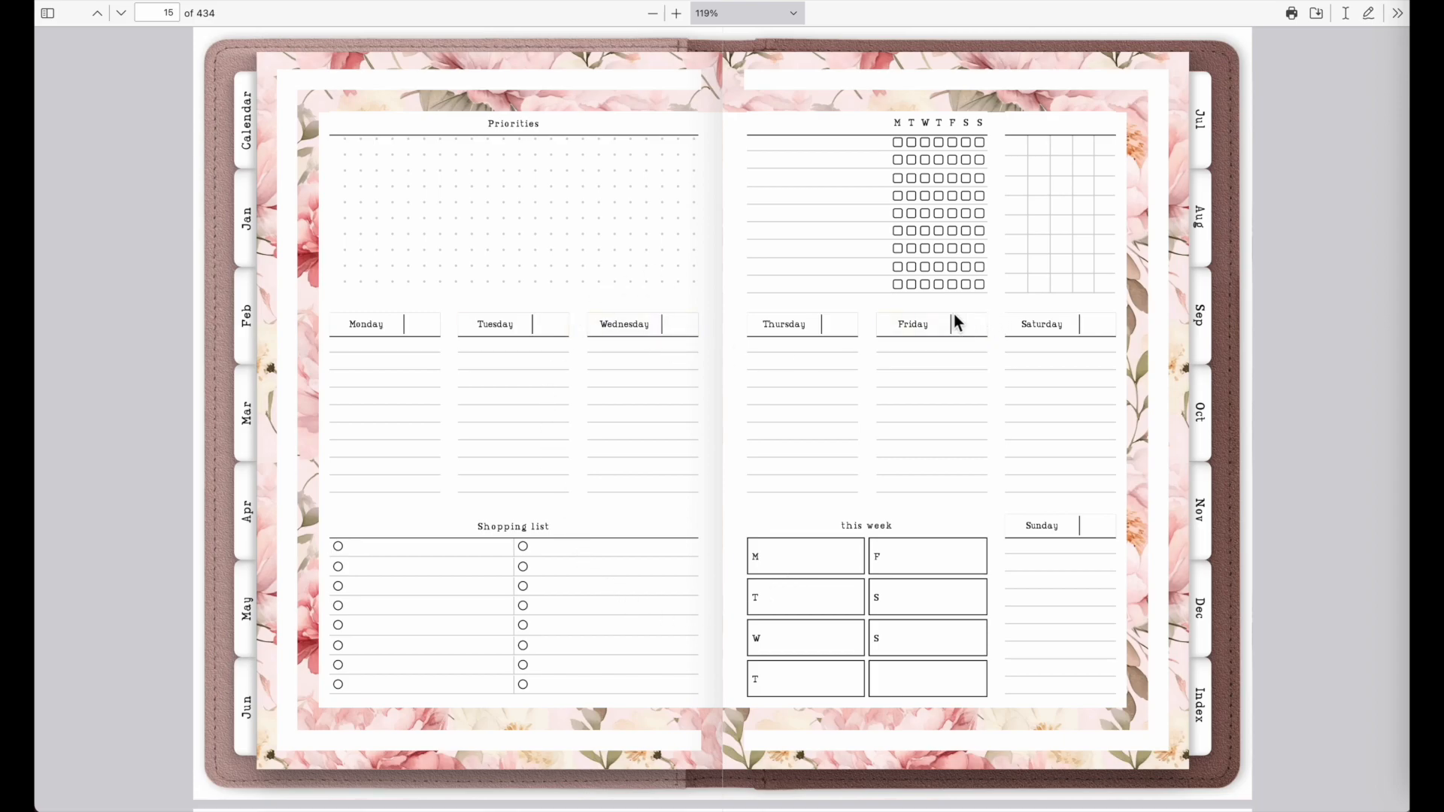
click(966, 332)
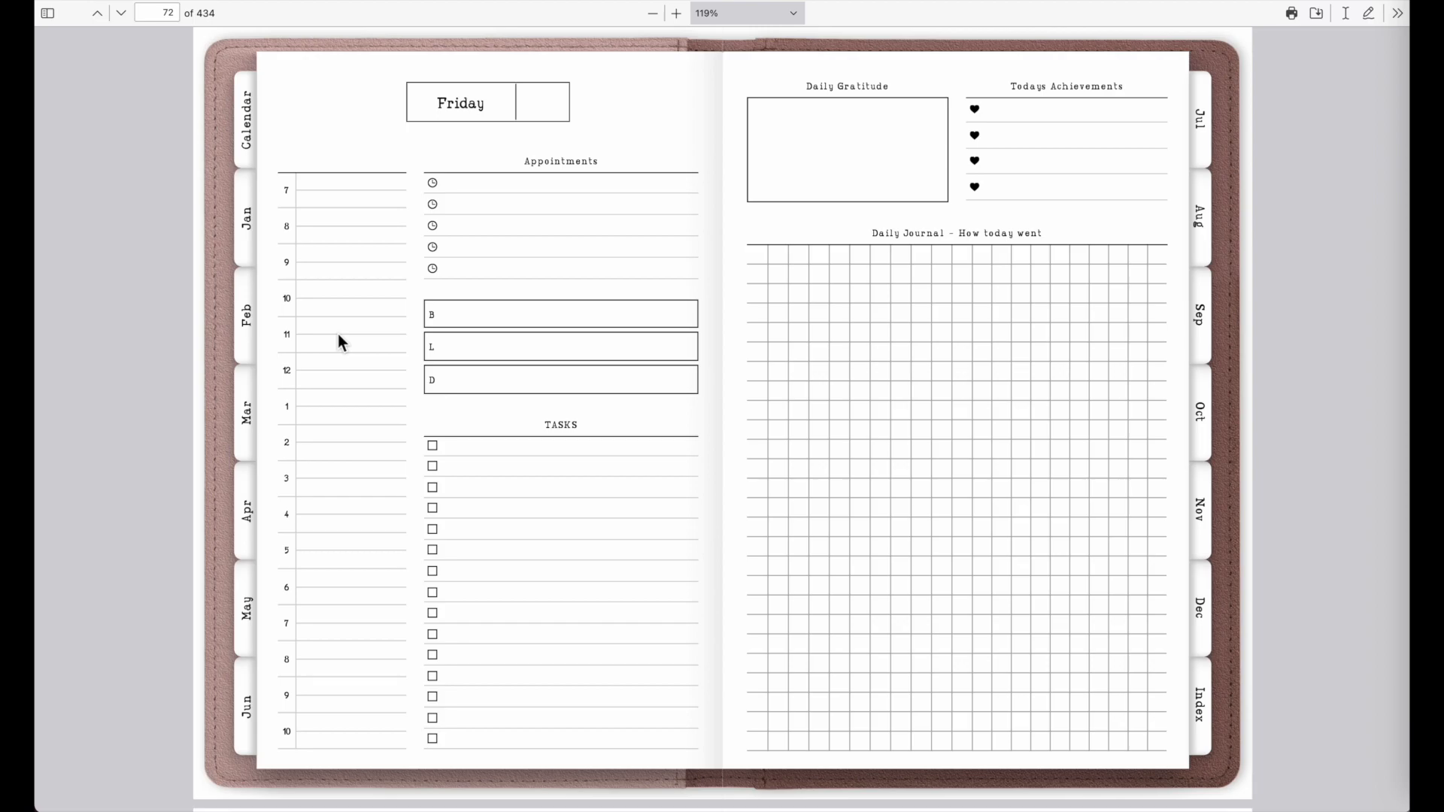
click(247, 219)
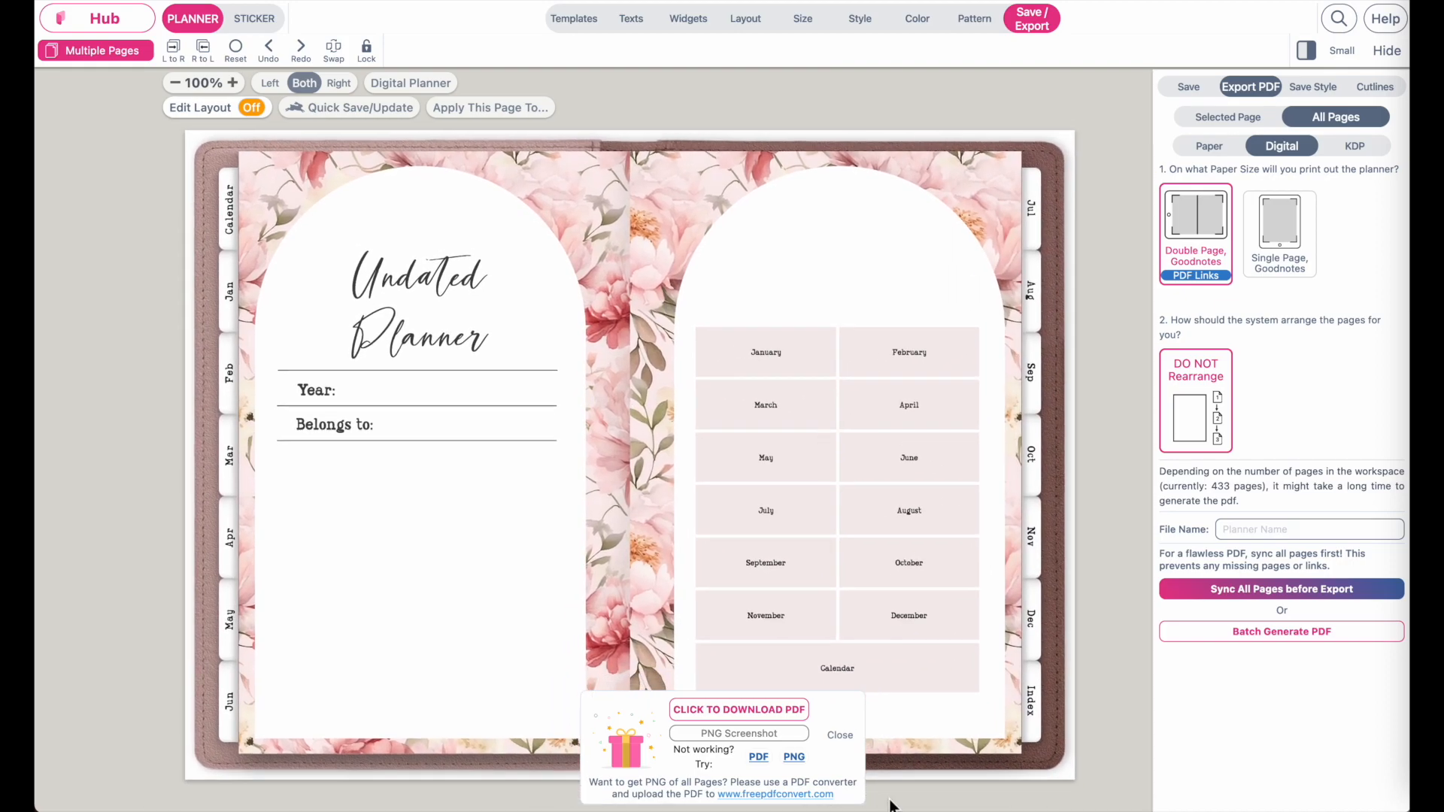
Close the PDF download prompt in the planner editor and place a Custom Text sticker fitted over the index page's January box.
click(843, 729)
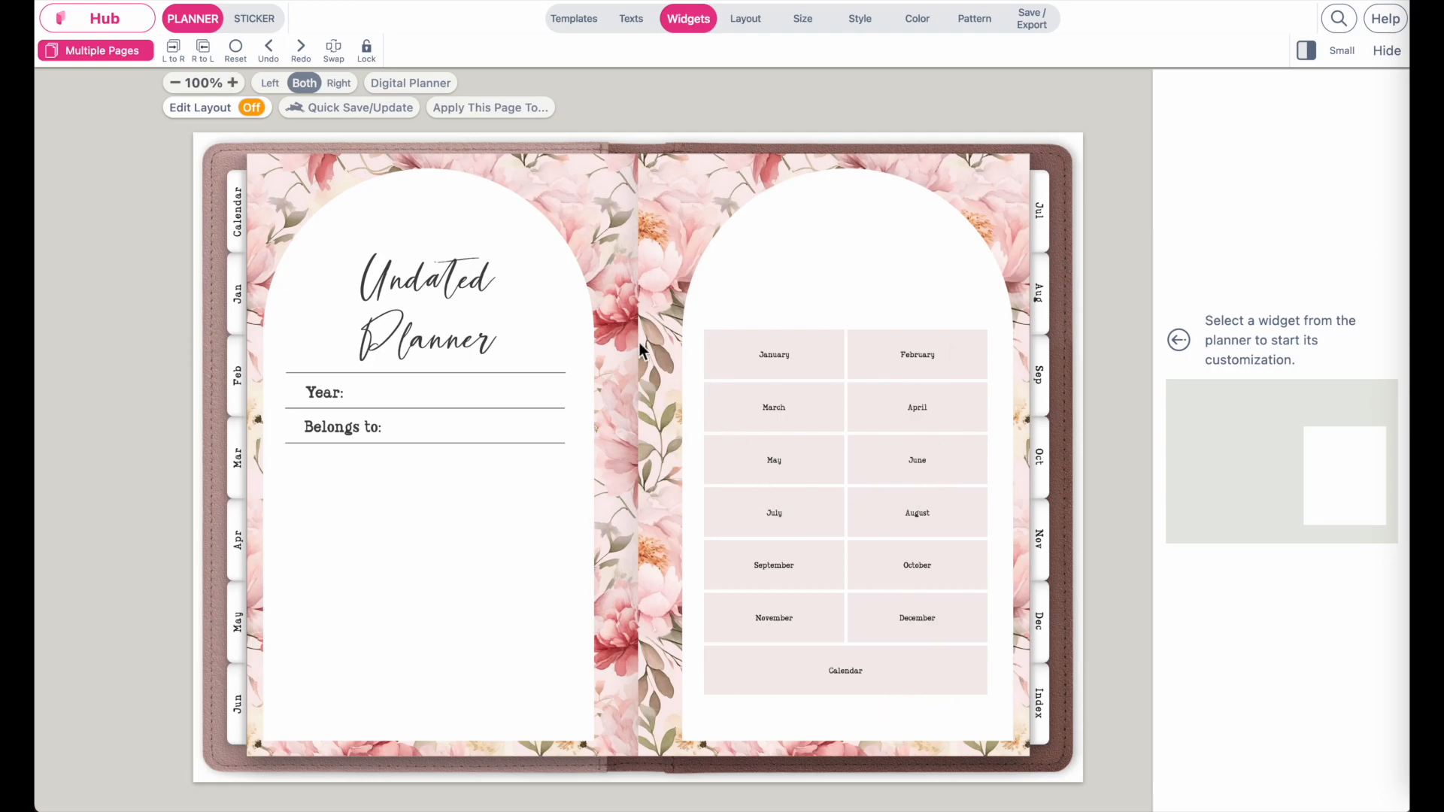
click(268, 25)
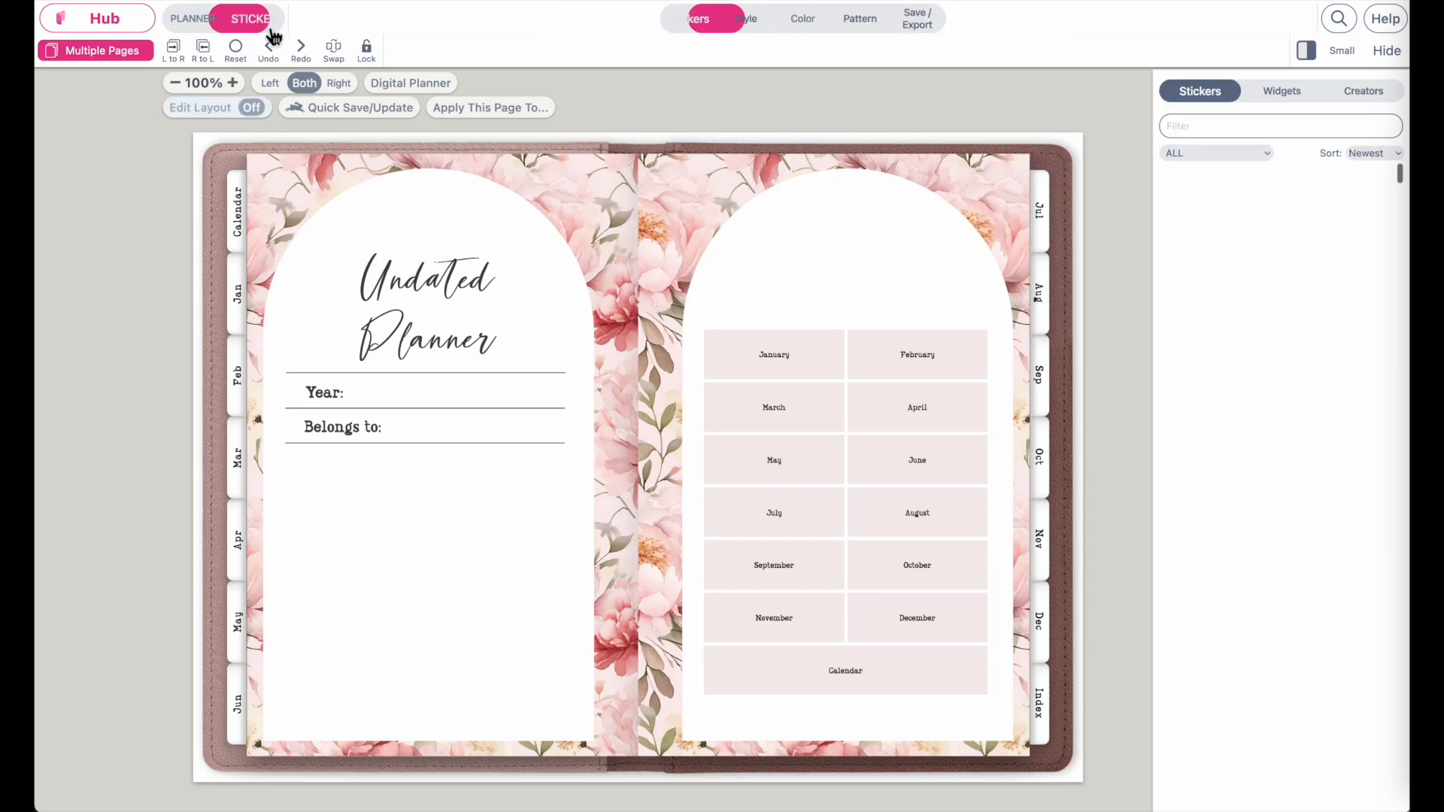
click(1287, 102)
click(1283, 160)
drag(700, 197, 768, 396)
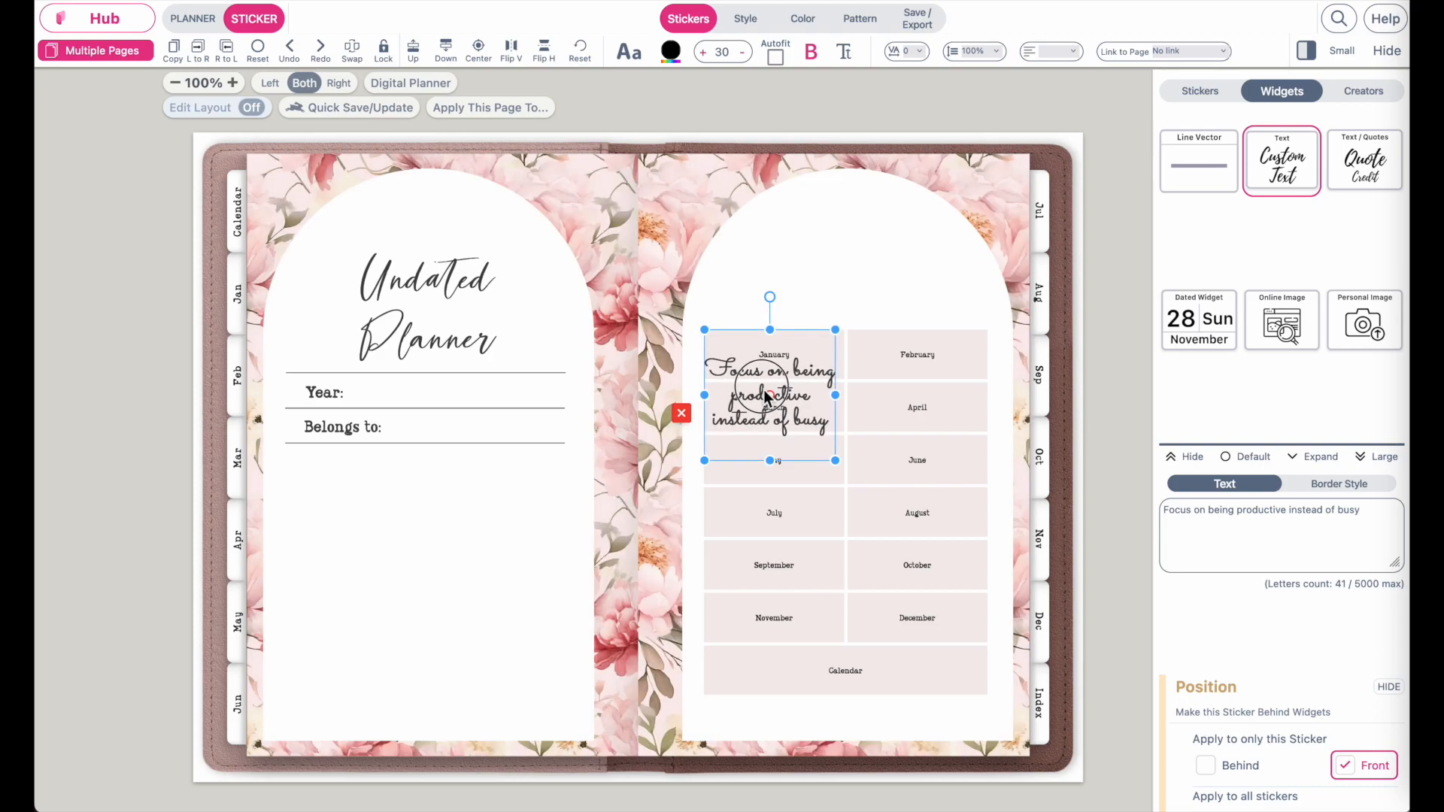
drag(837, 462, 845, 379)
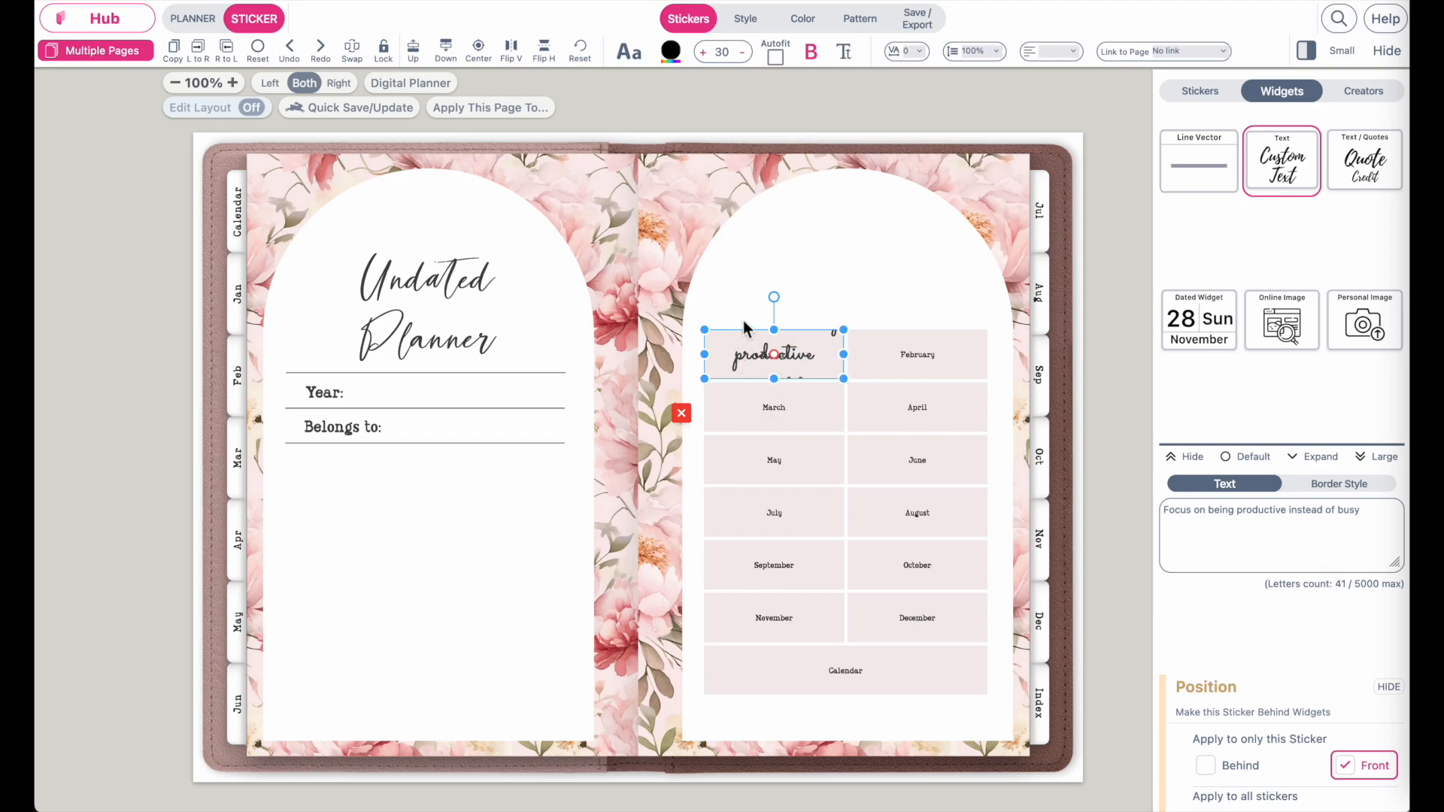
Clear the text of the sticker over the January box and link it to page 3.
scroll(834, 380, up, 5)
scroll(834, 381, right, 7)
scroll(834, 381, down, 2)
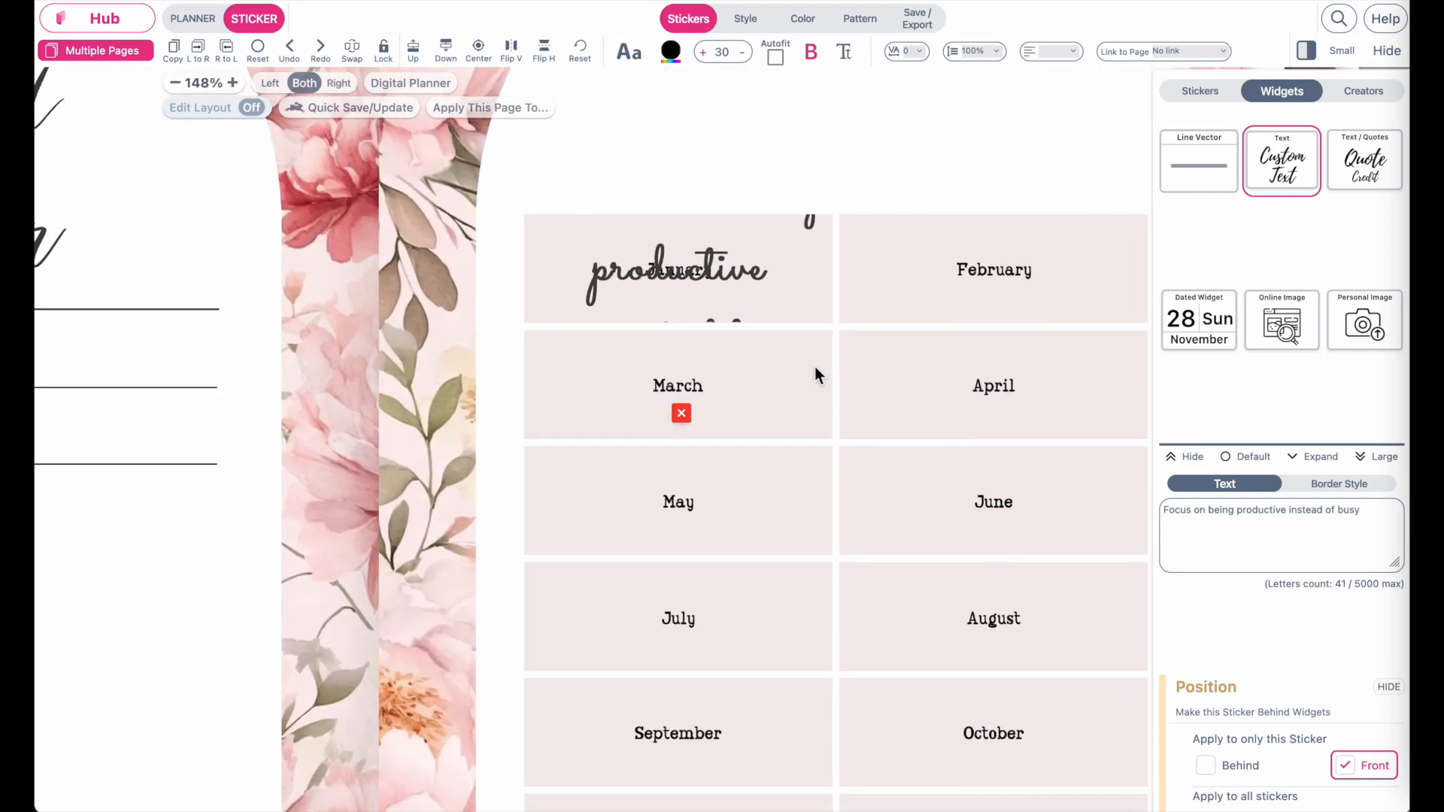
click(748, 271)
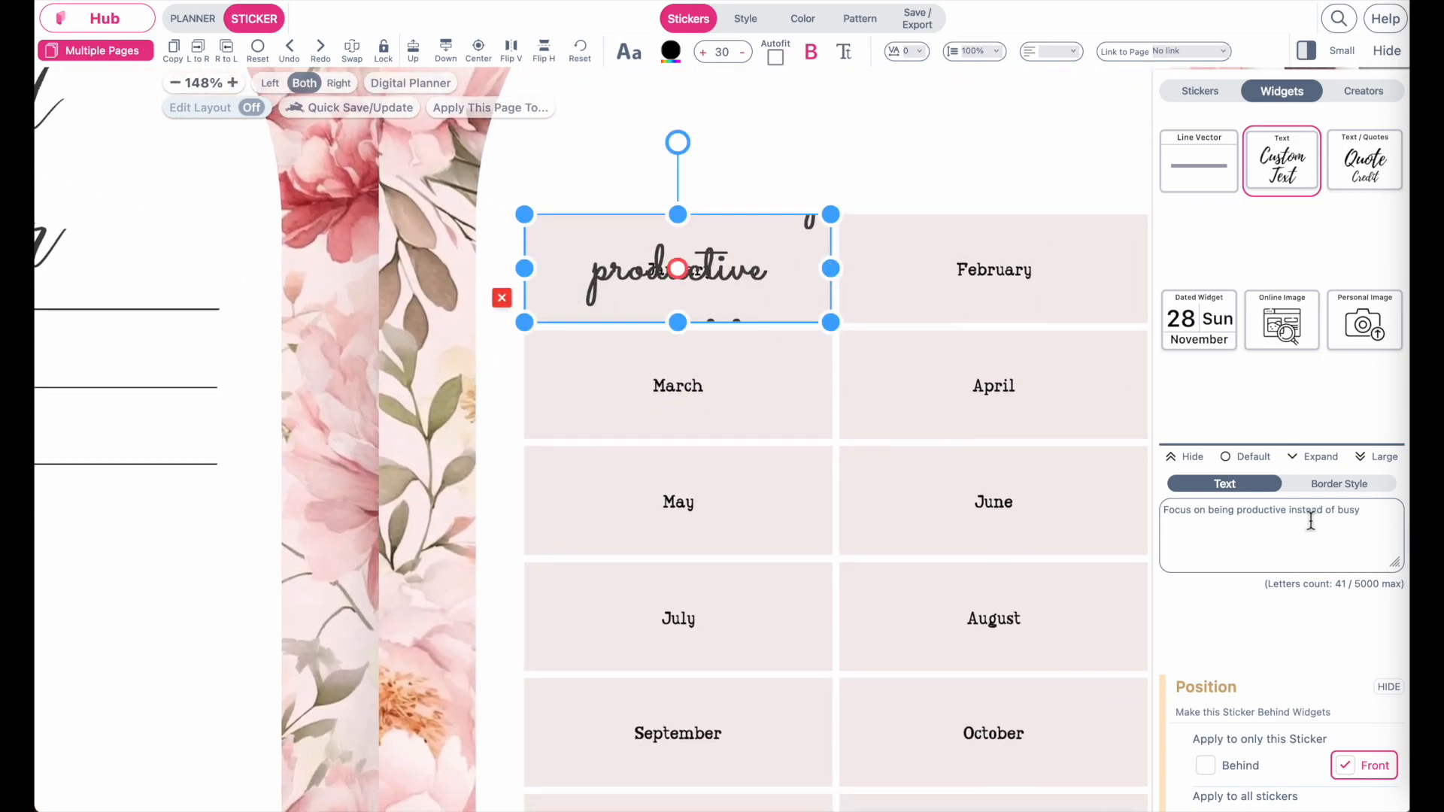
triple_click(1241, 511)
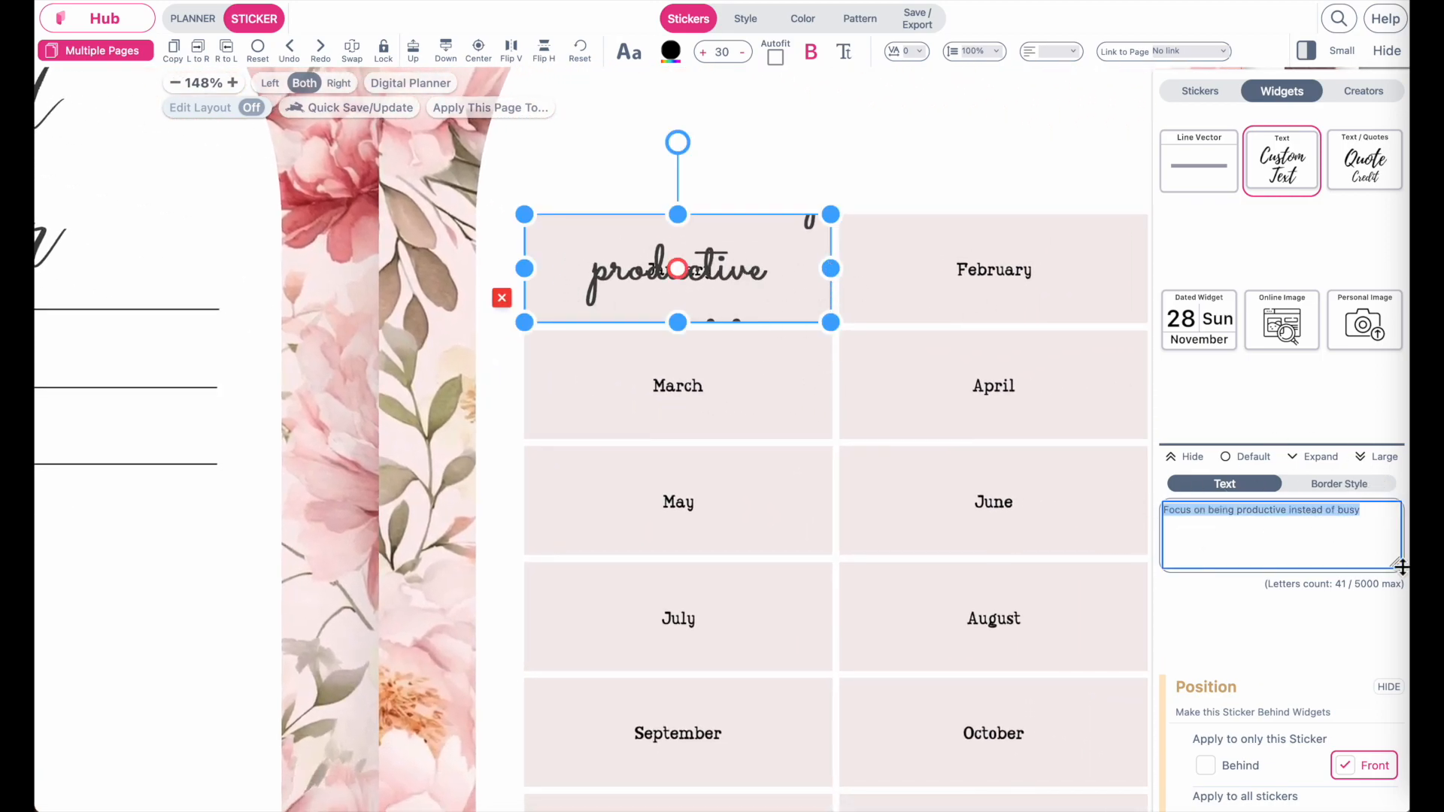
key(BackSpace)
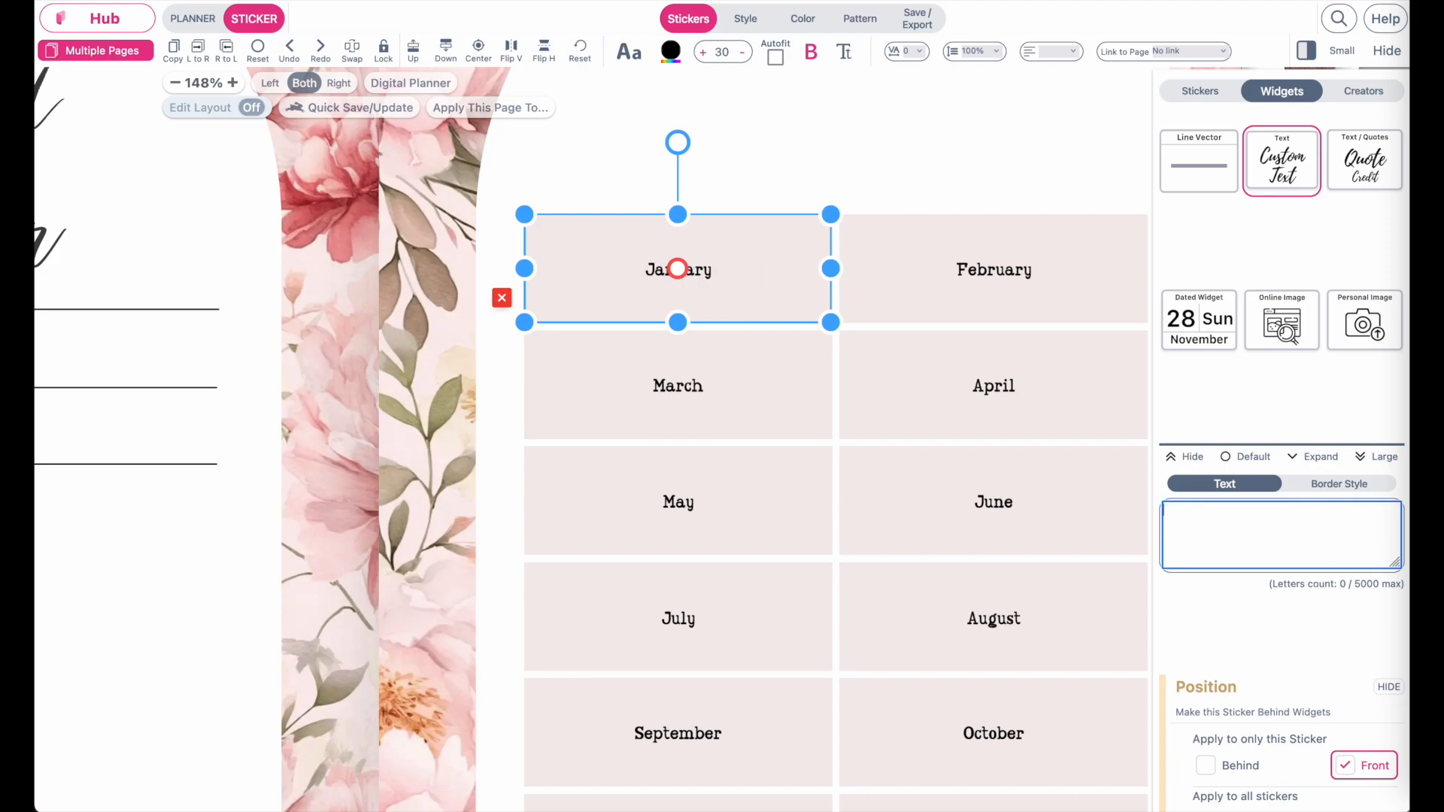
click(1213, 52)
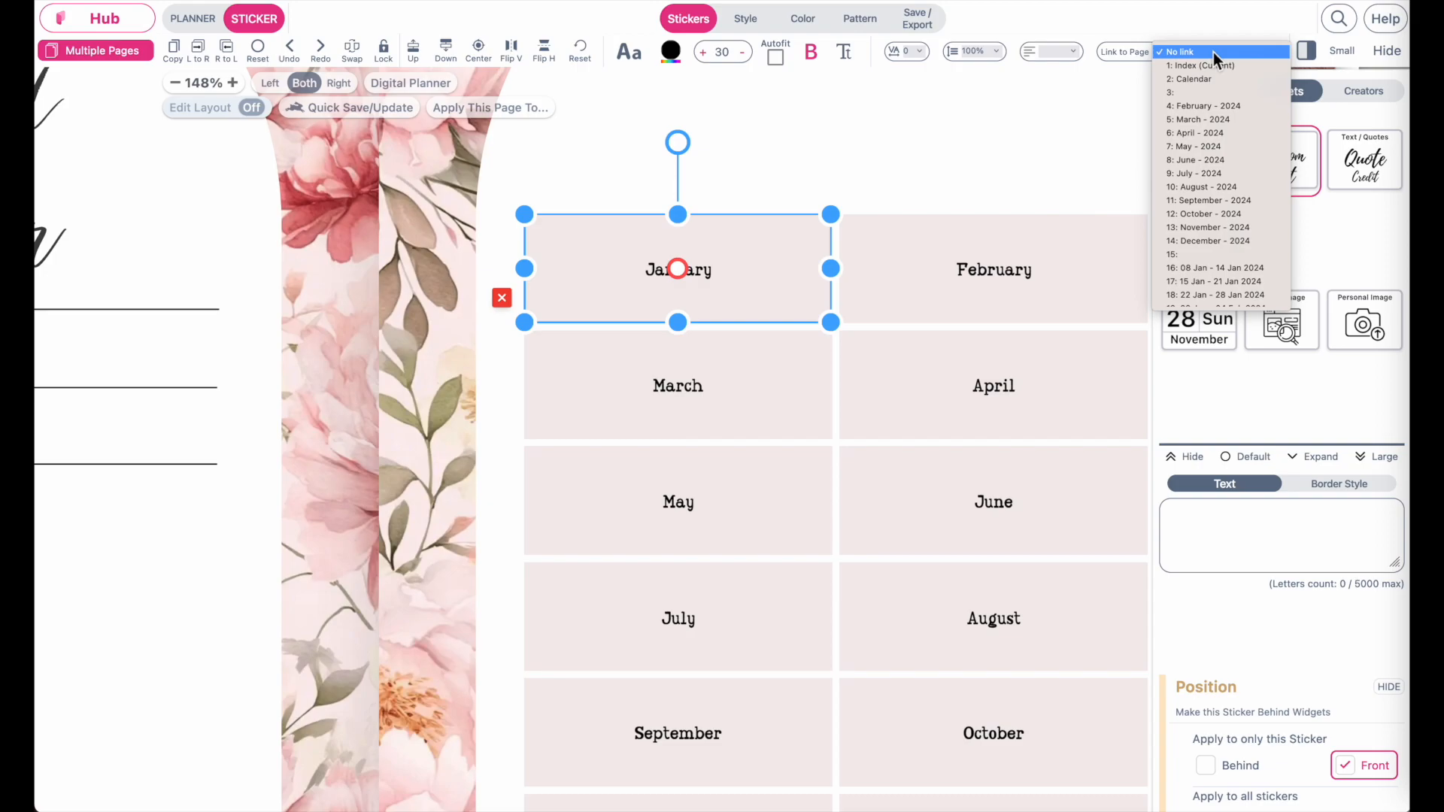
click(1218, 93)
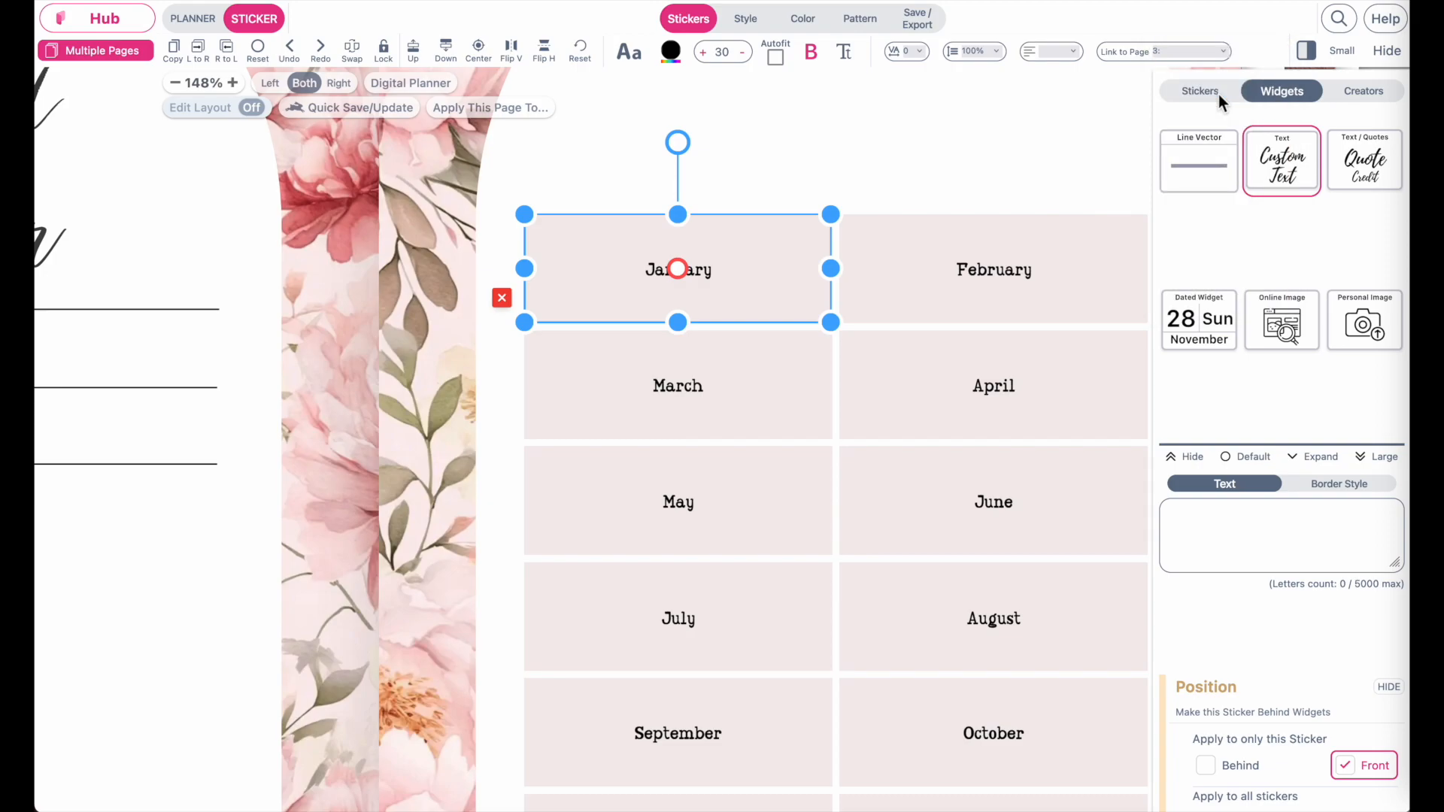
Add another Custom Text sticker, fit it over the February box on the index page and clear its text.
click(1279, 170)
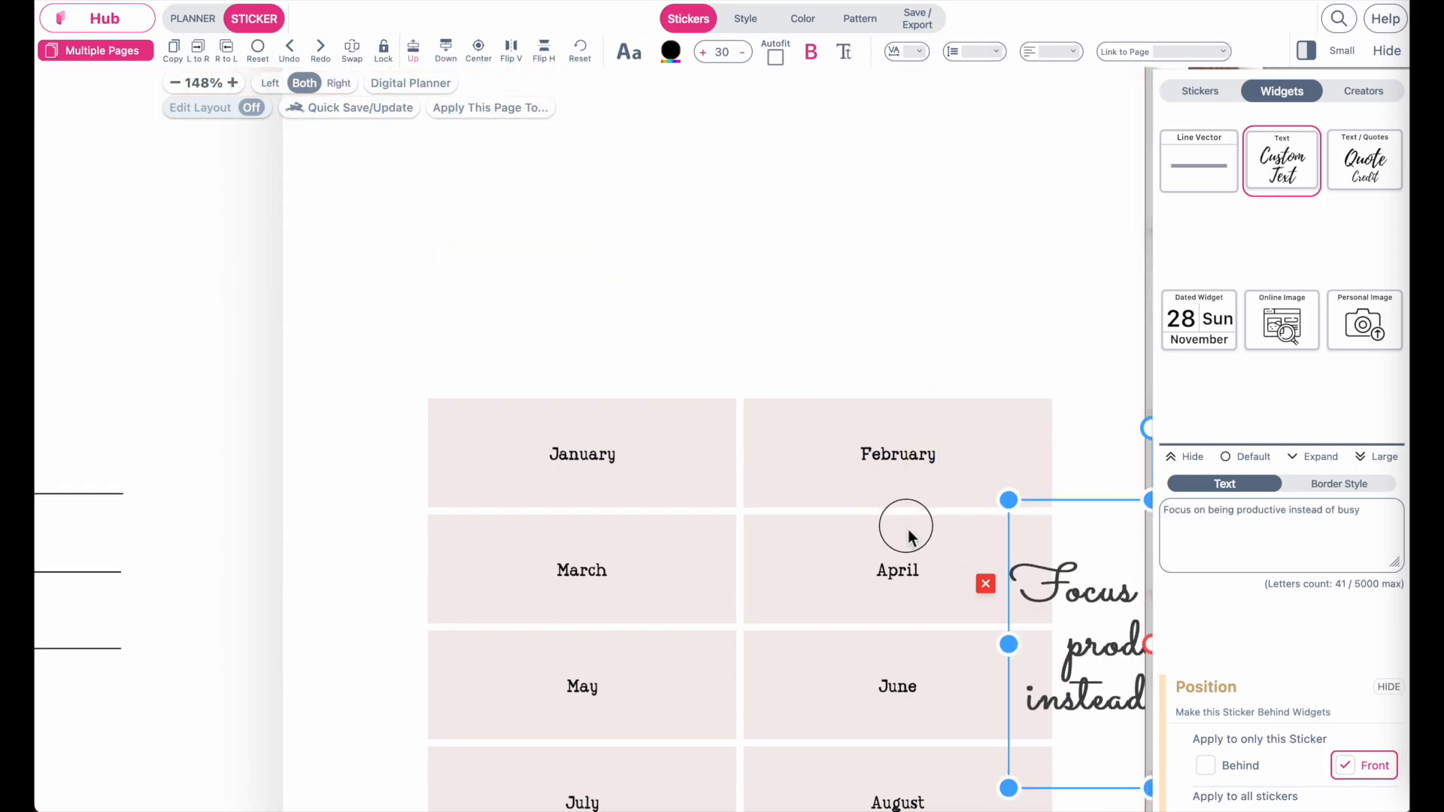
drag(728, 449, 726, 450)
drag(1034, 690, 1050, 577)
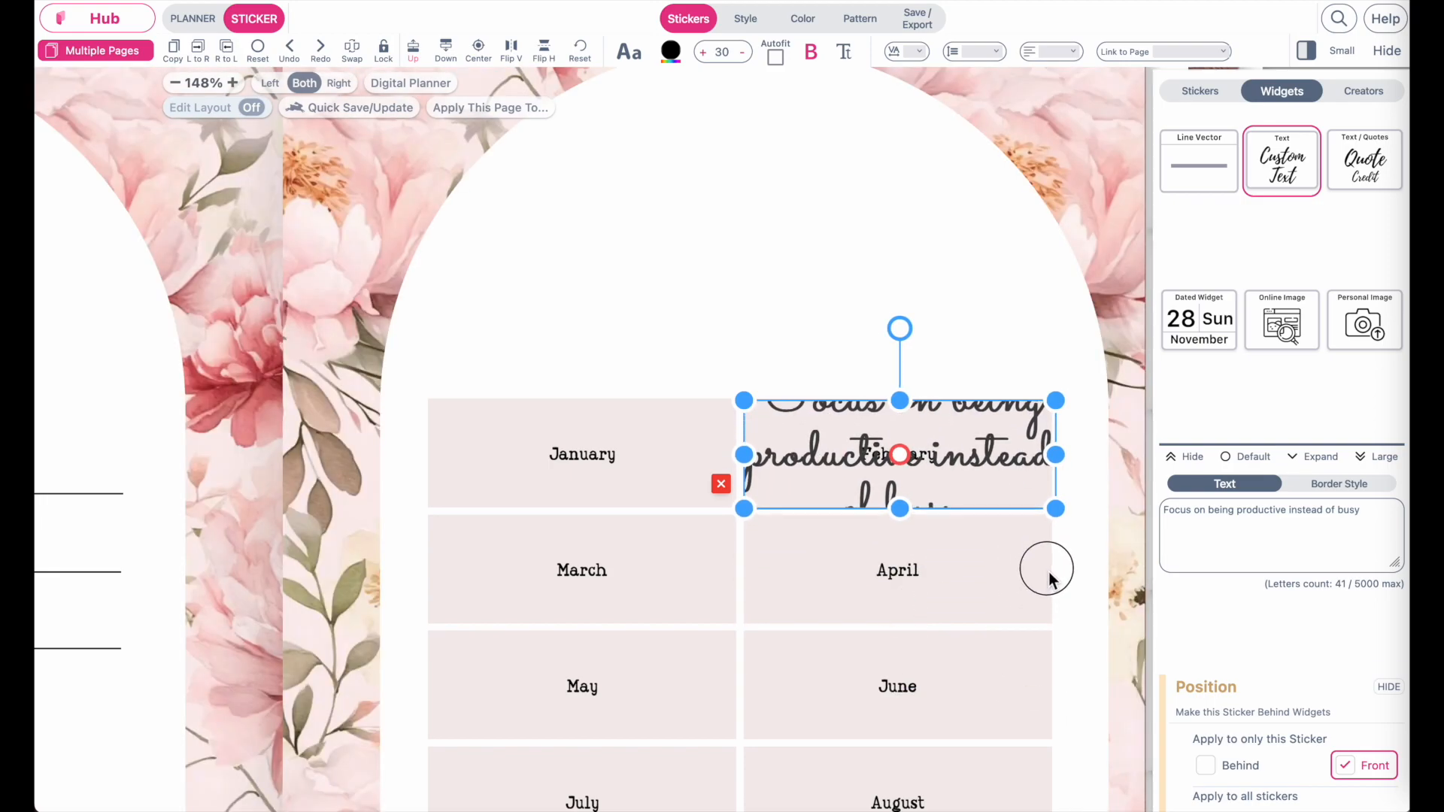
double_click(1271, 527)
key(ctrl+a)
key(BackSpace)
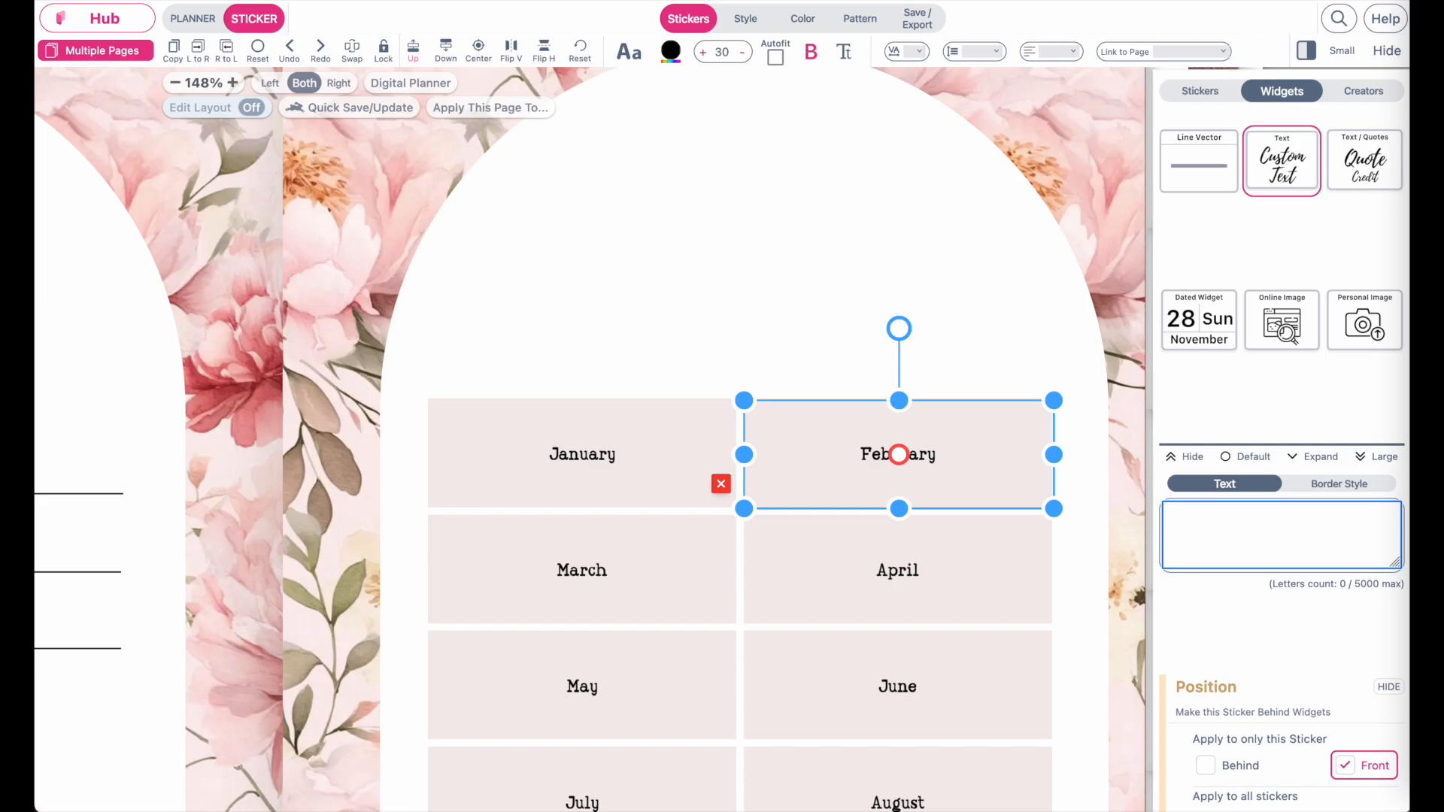
Link the blank sticker over the February box to page 4, February - 2024, and deselect it.
click(1175, 53)
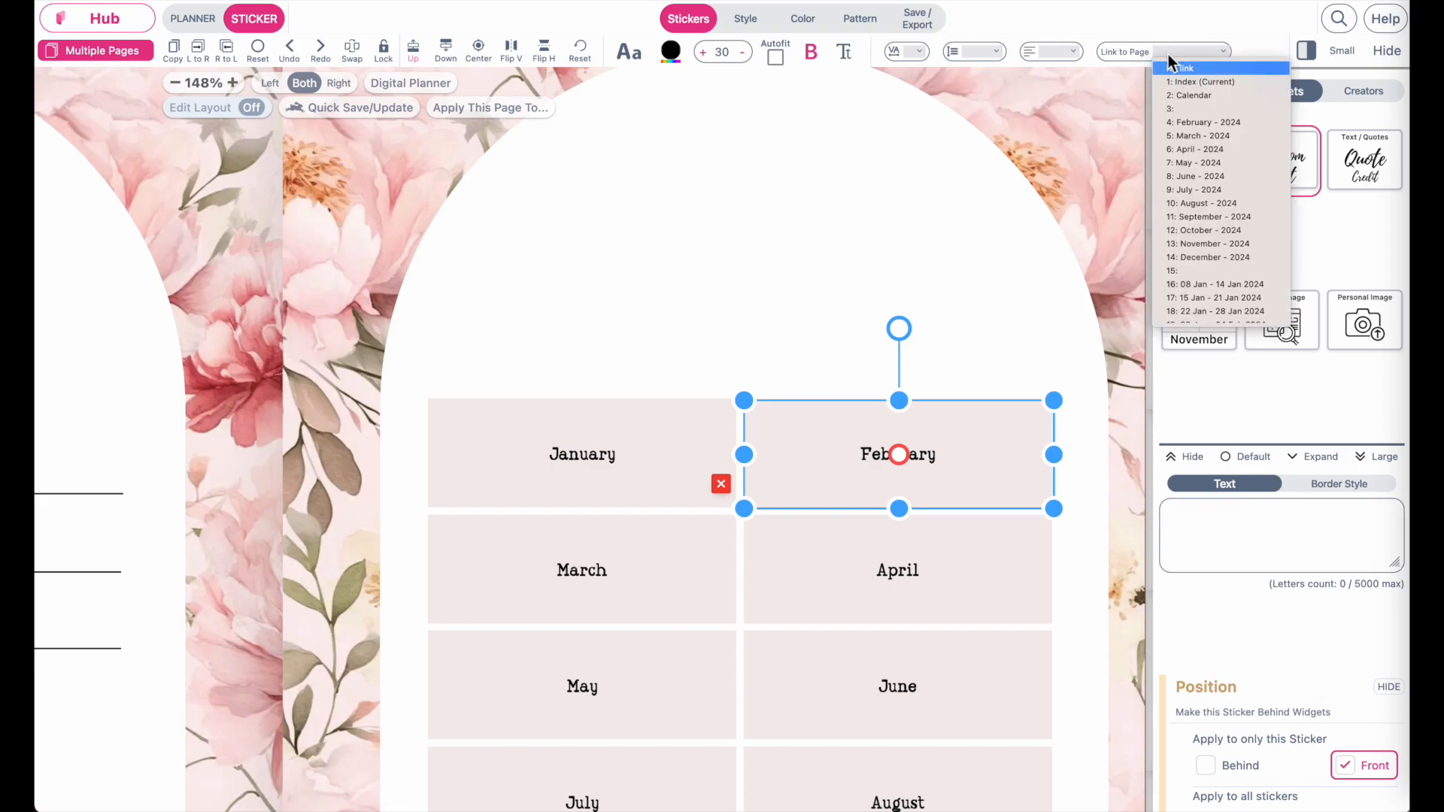
click(1188, 122)
click(982, 216)
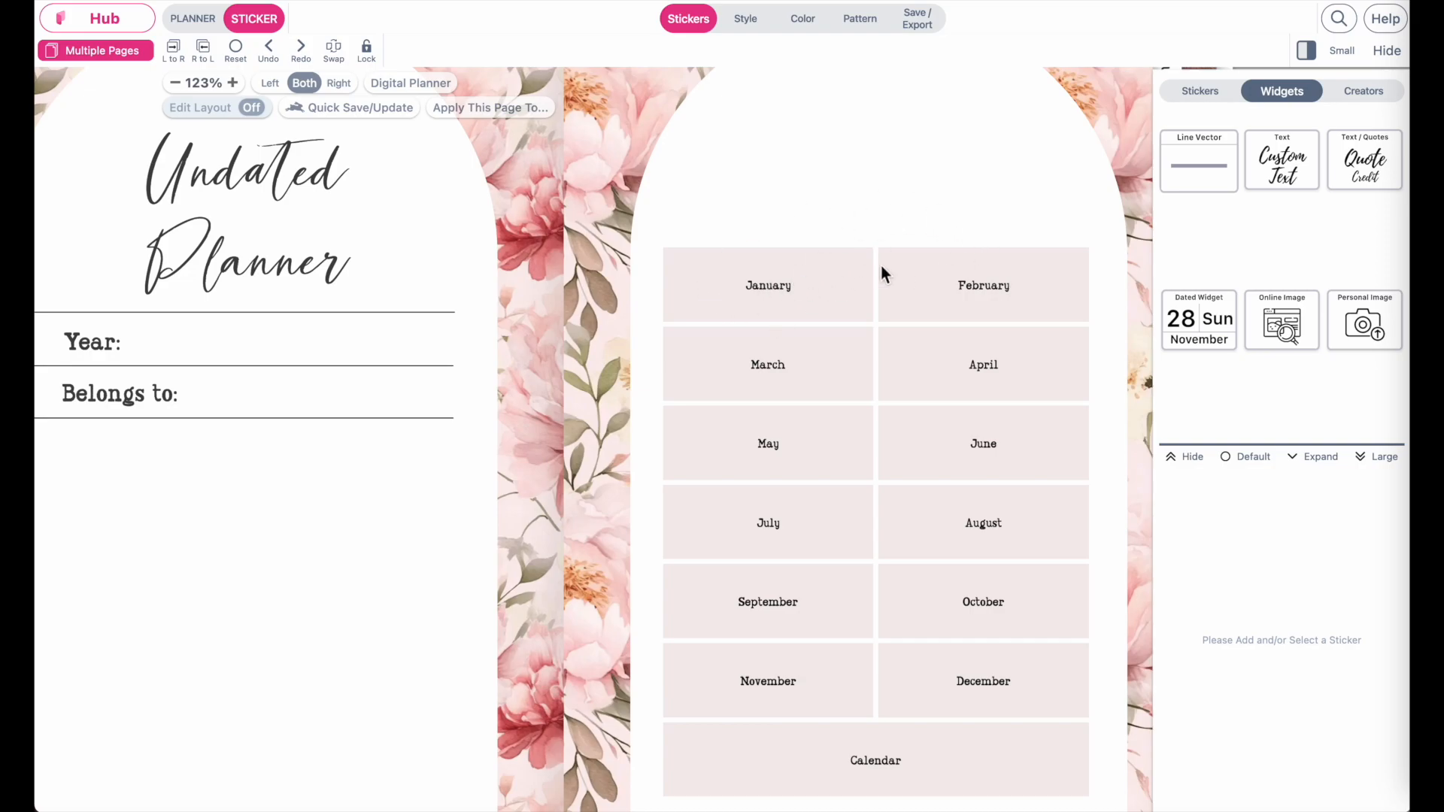
scroll(864, 431, down, 3)
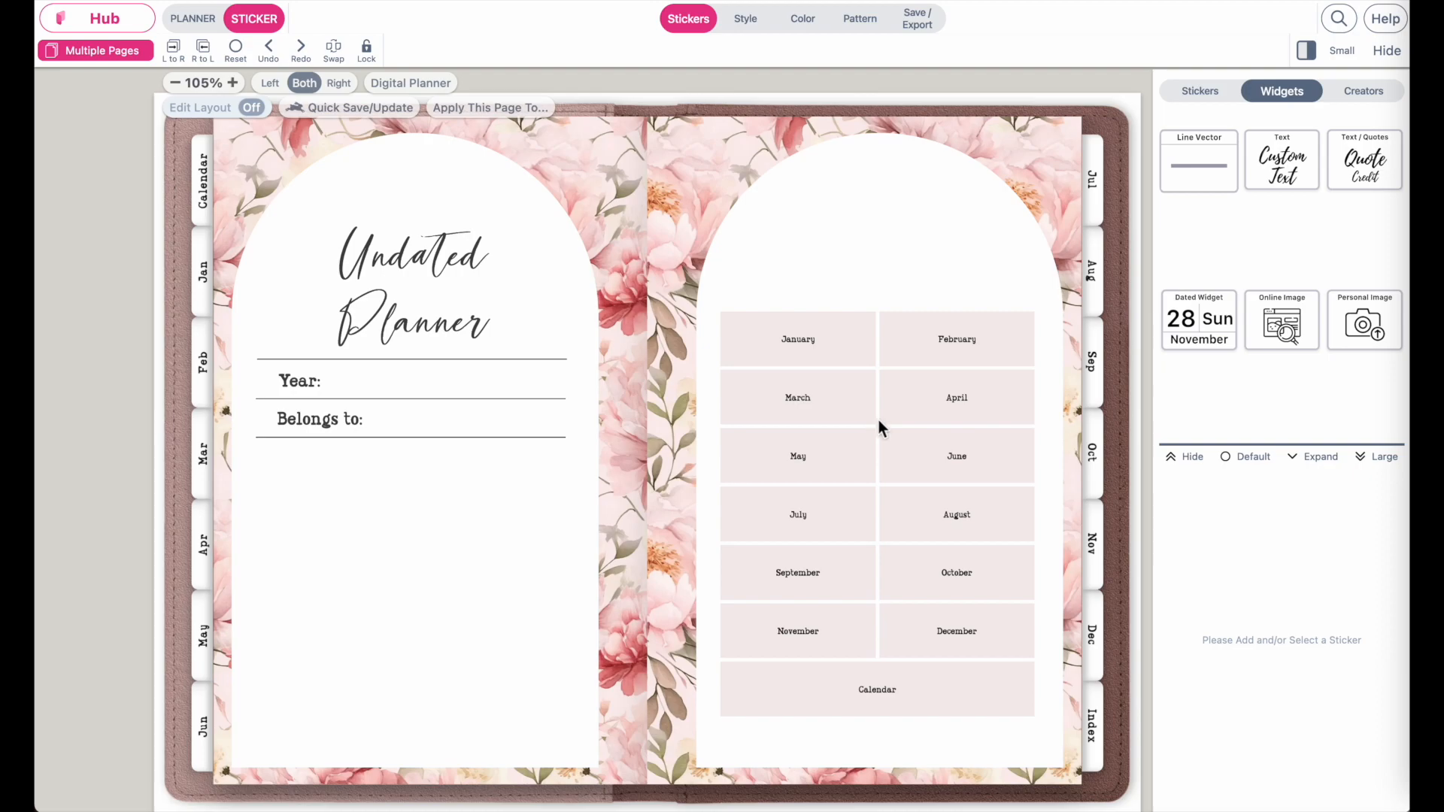